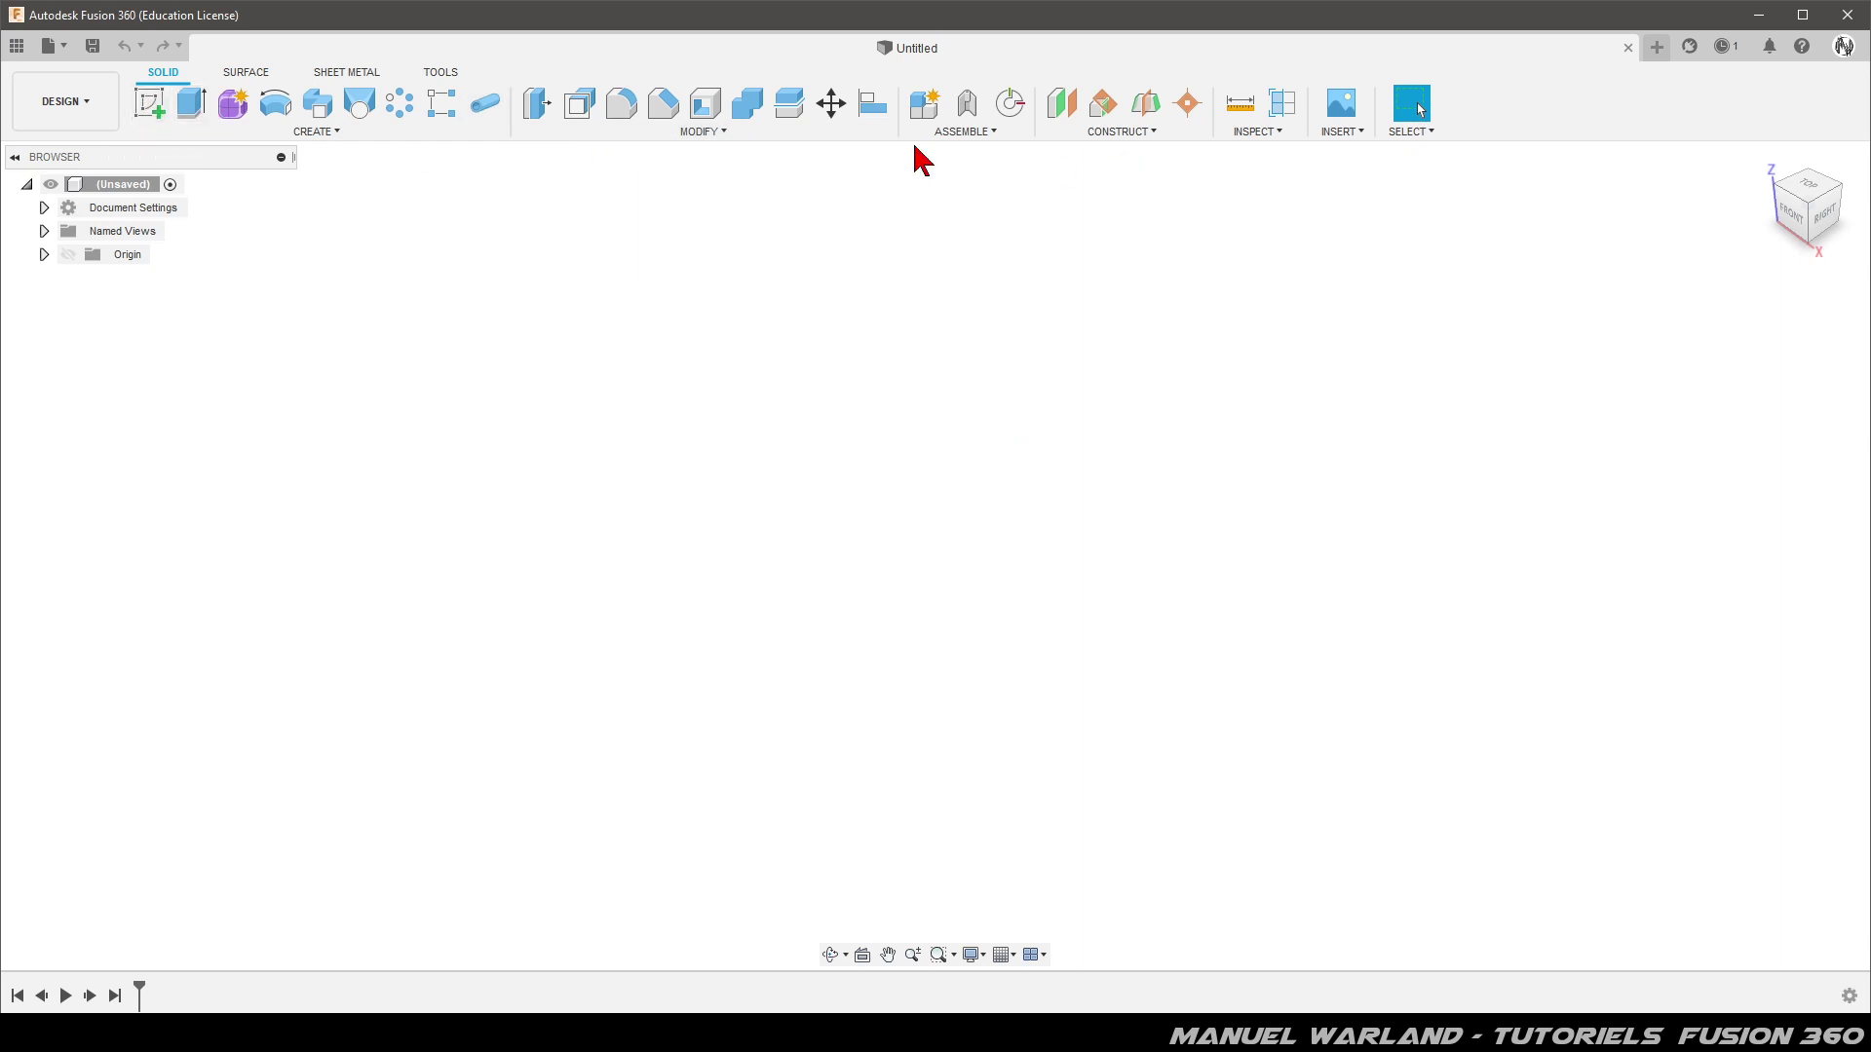
In Change Parameters, add the user parameter DiamExt with expression 100 mm
{"action": "left_click", "coordinate": [702, 131]}
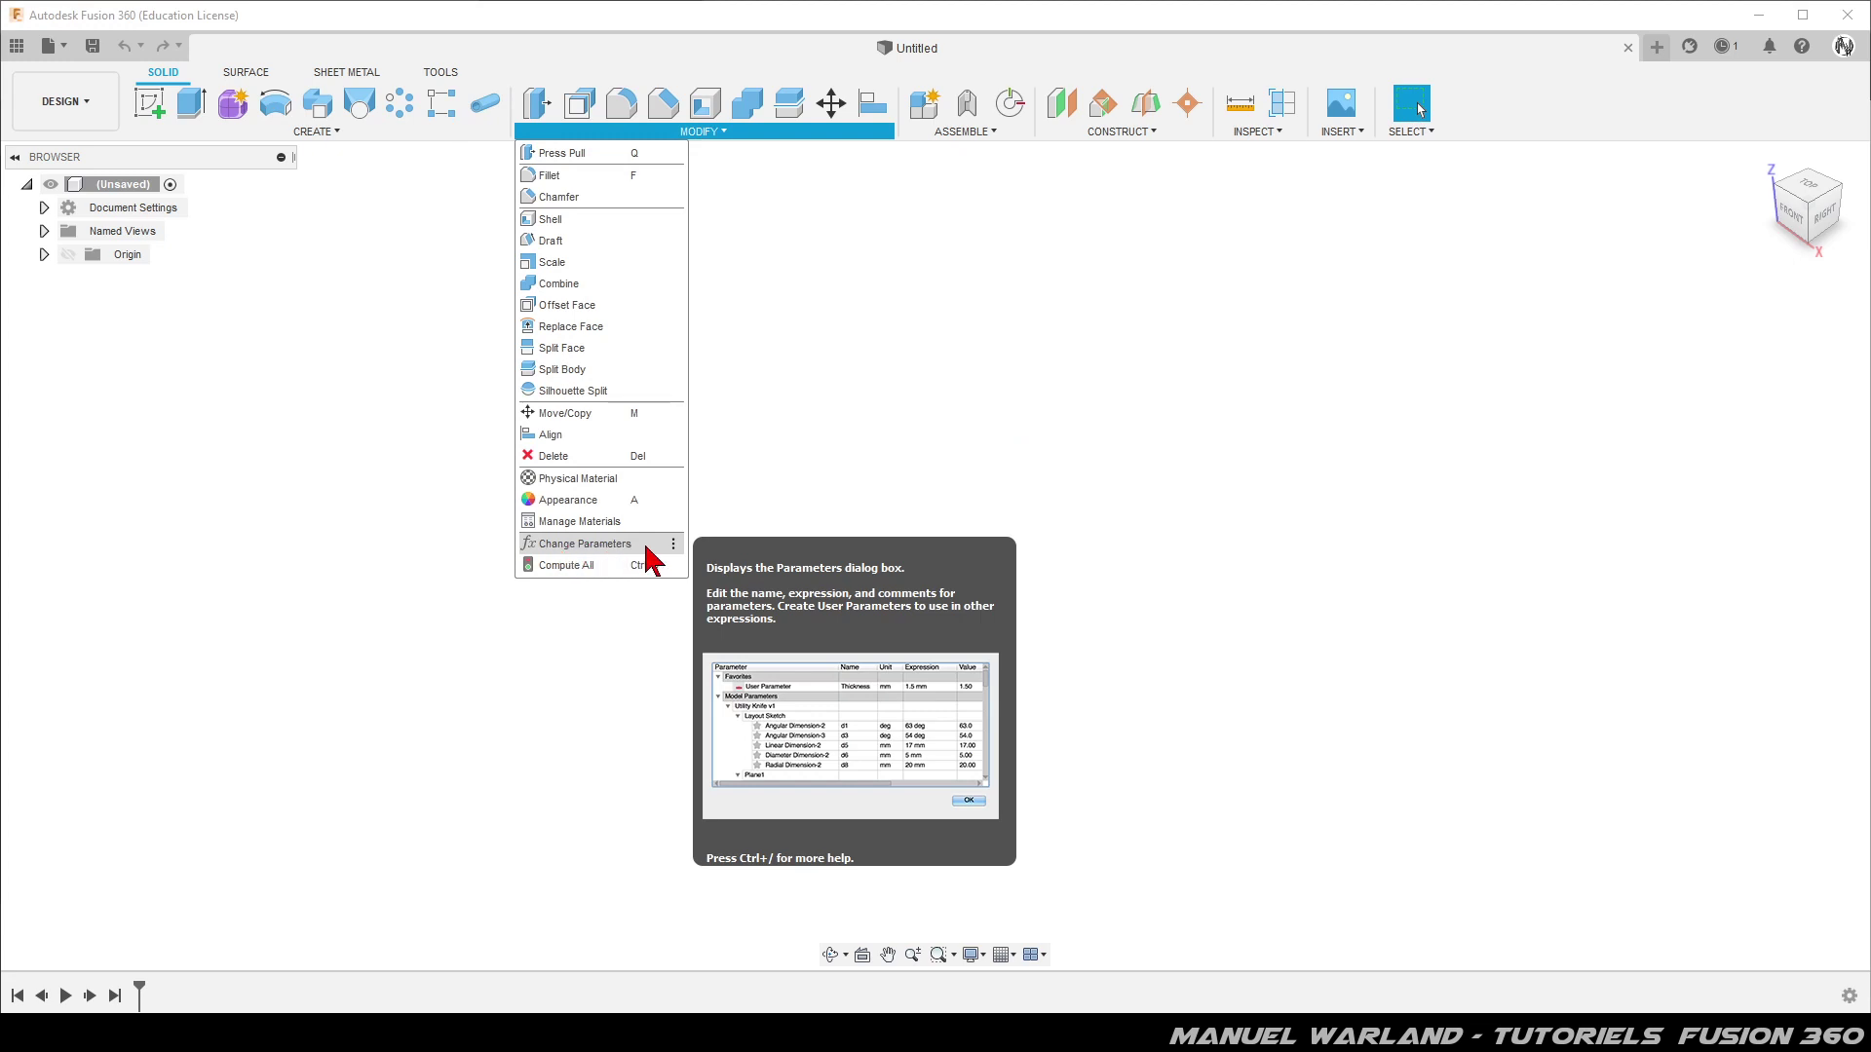
{"action": "left_click", "coordinate": [647, 548]}
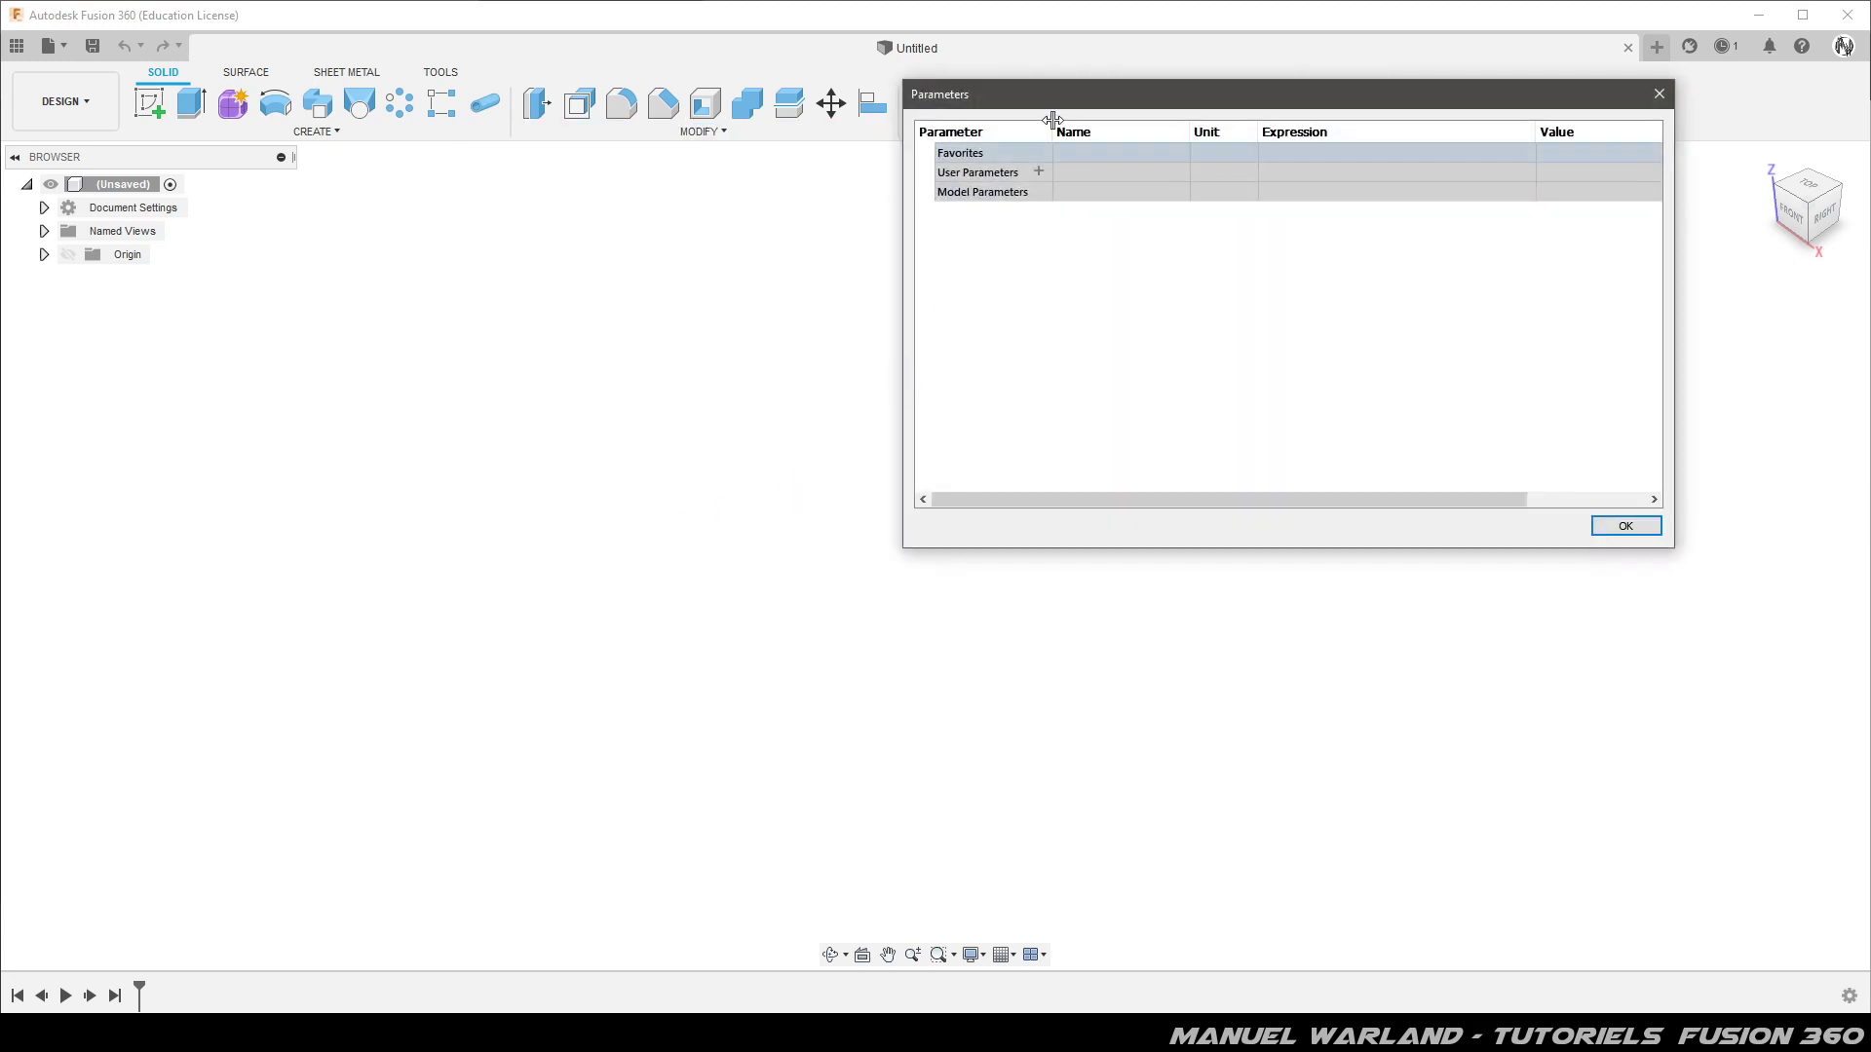
{"action": "left_click", "coordinate": [1039, 172]}
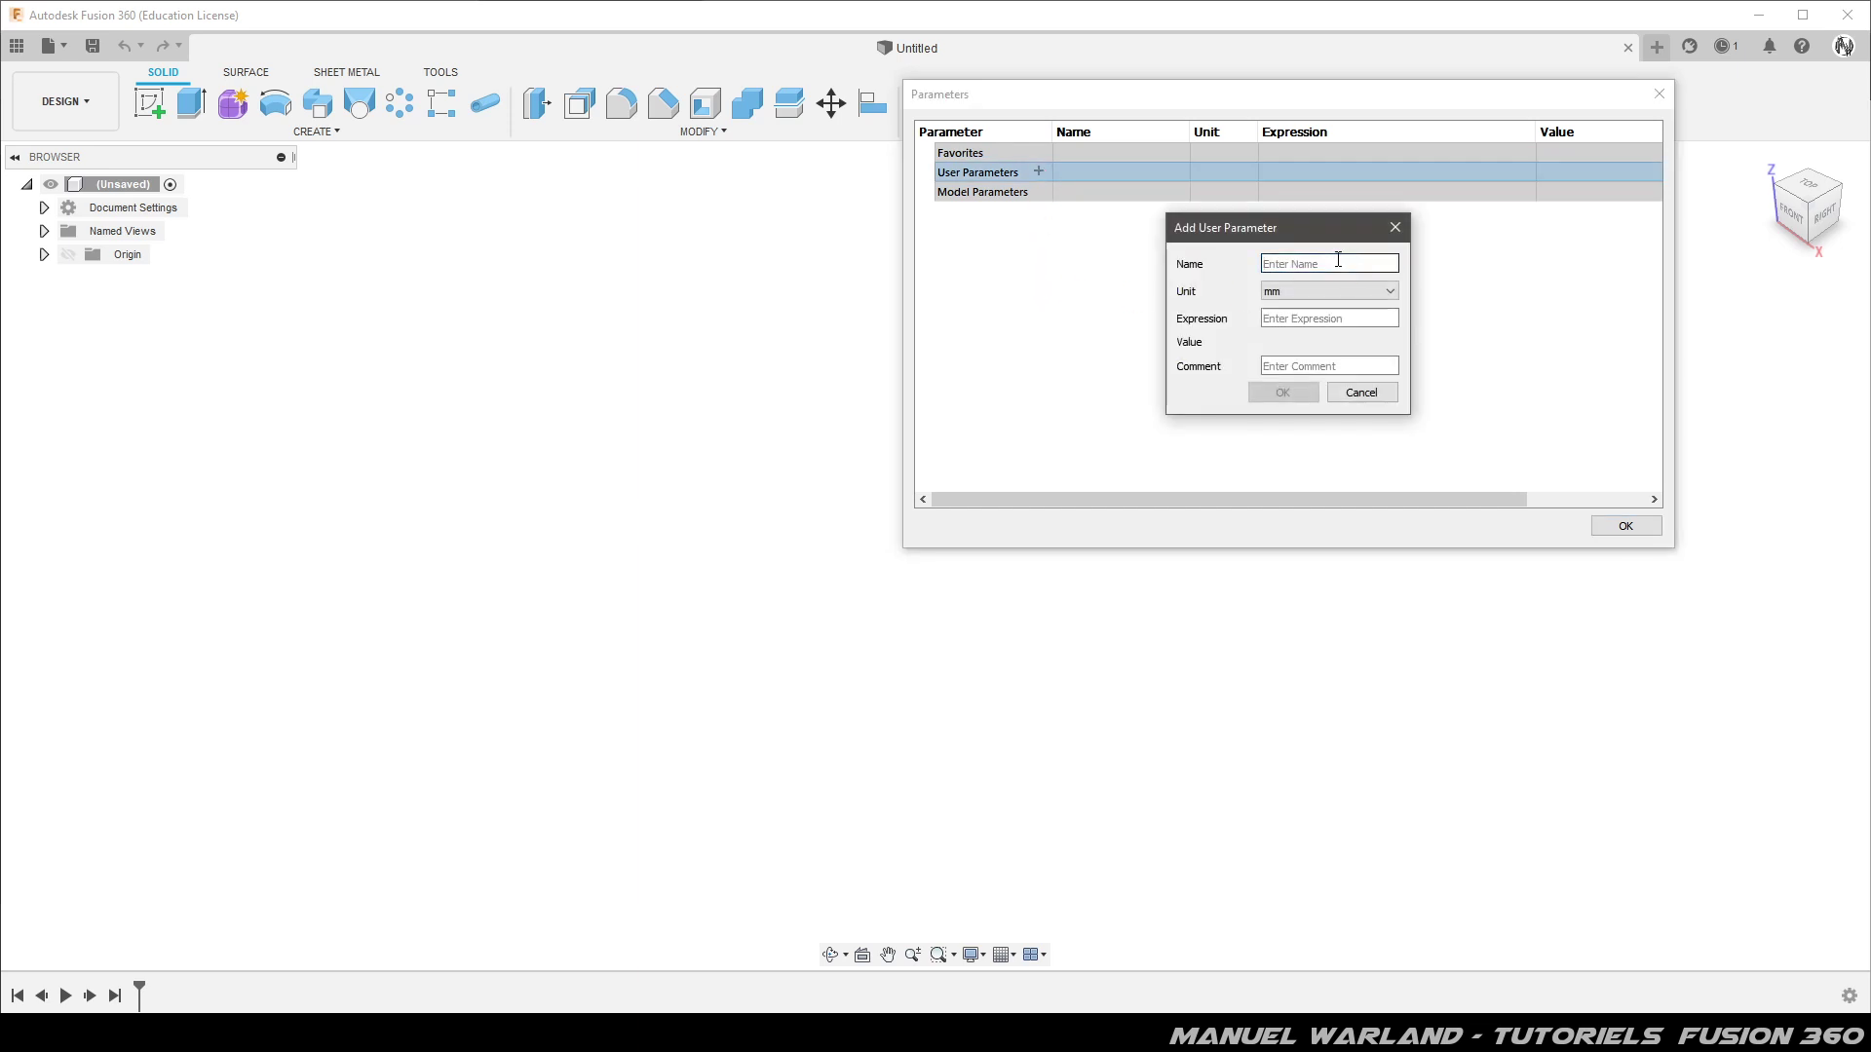
{"action": "type", "text": "Di"}
{"action": "type", "text": "am"}
{"action": "type", "text": "Ex"}
{"action": "key", "text": "BackSpace"}
{"action": "key", "text": "Tab"}
{"action": "key", "text": "Tab"}
{"action": "type", "text": "100"}
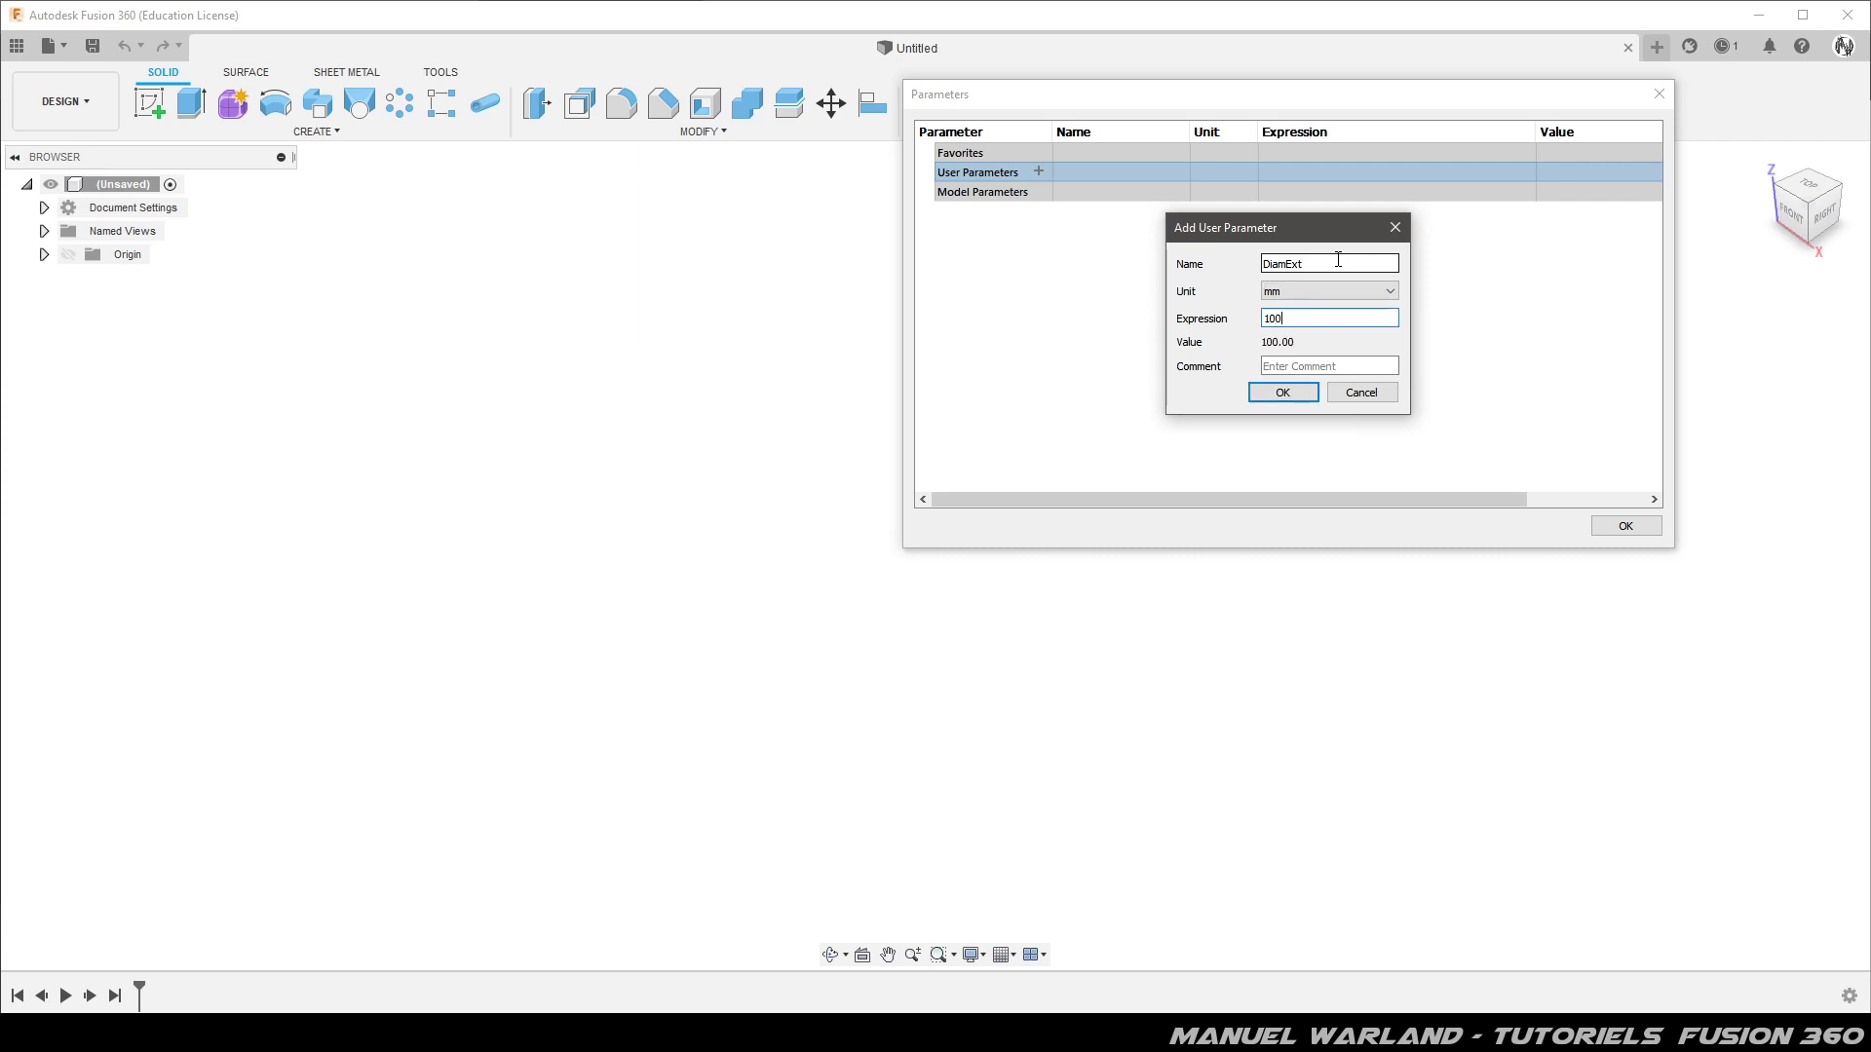
{"action": "key", "text": "Return"}
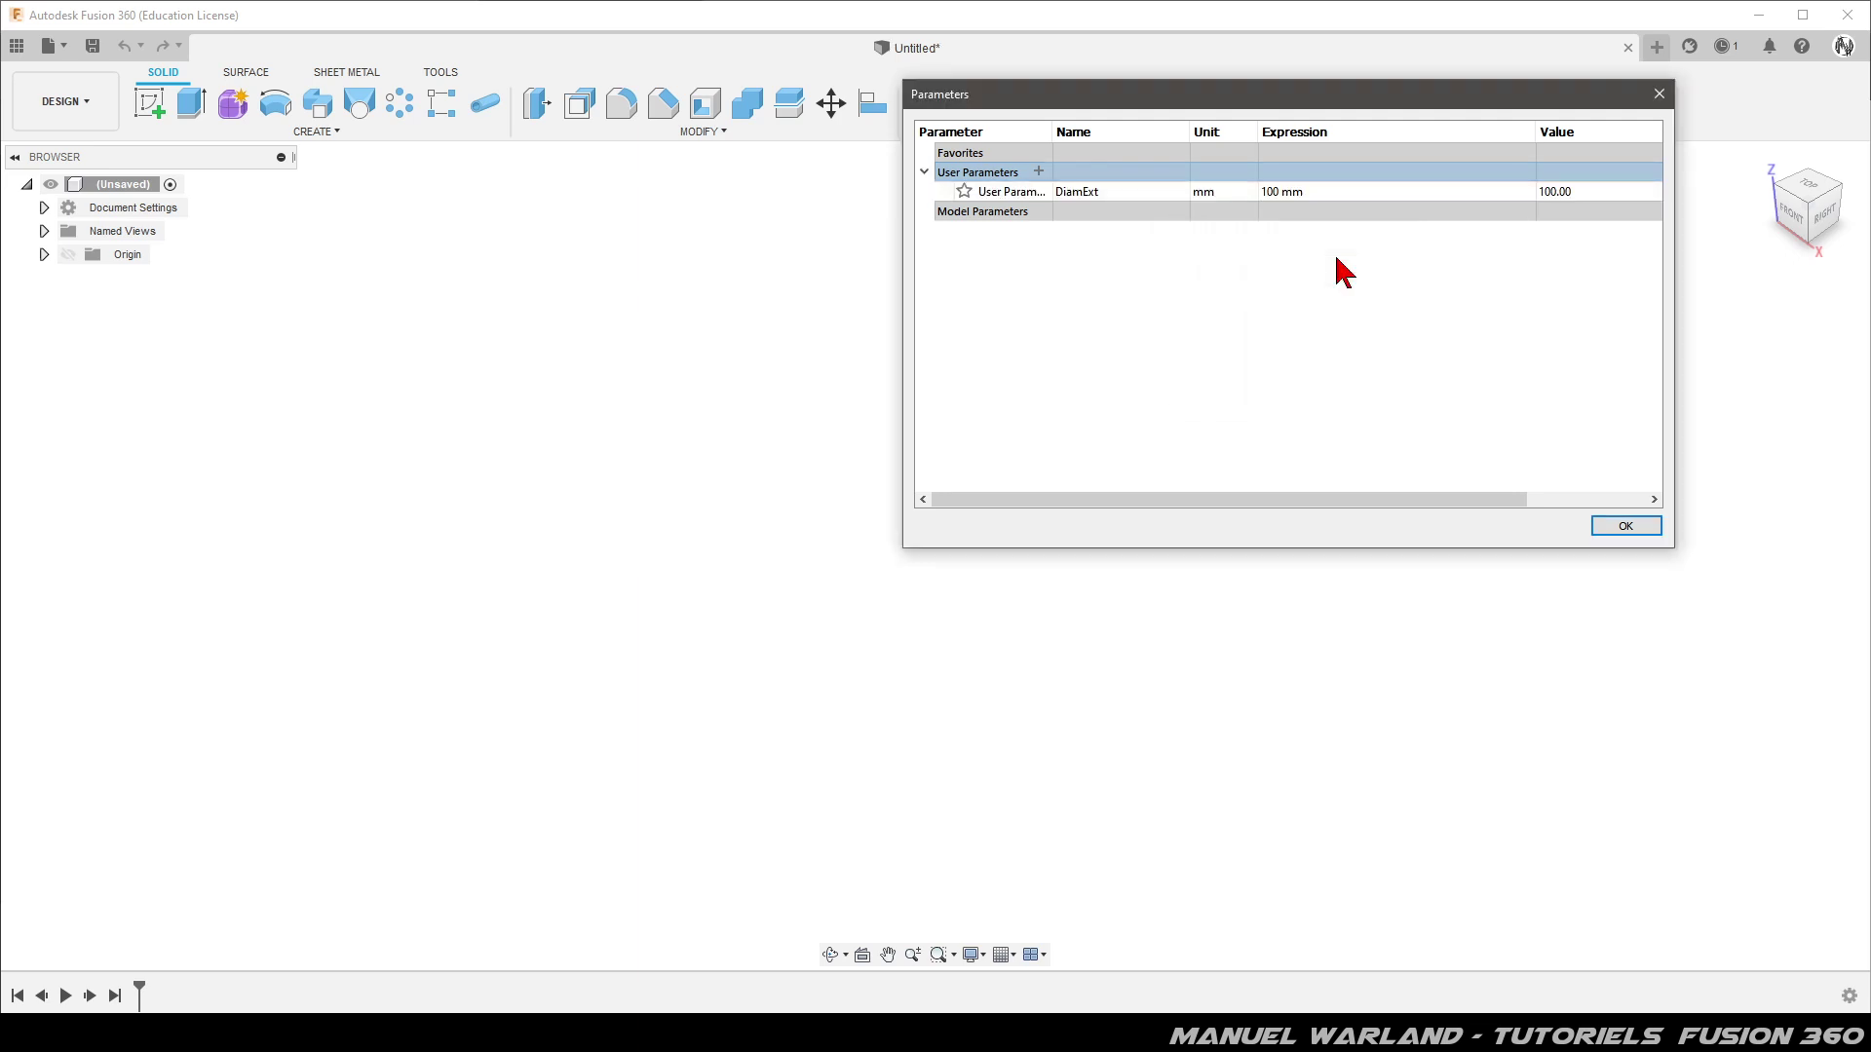
Add the user parameter Epaisseur with value 2 mm
{"action": "left_click", "coordinate": [1037, 172]}
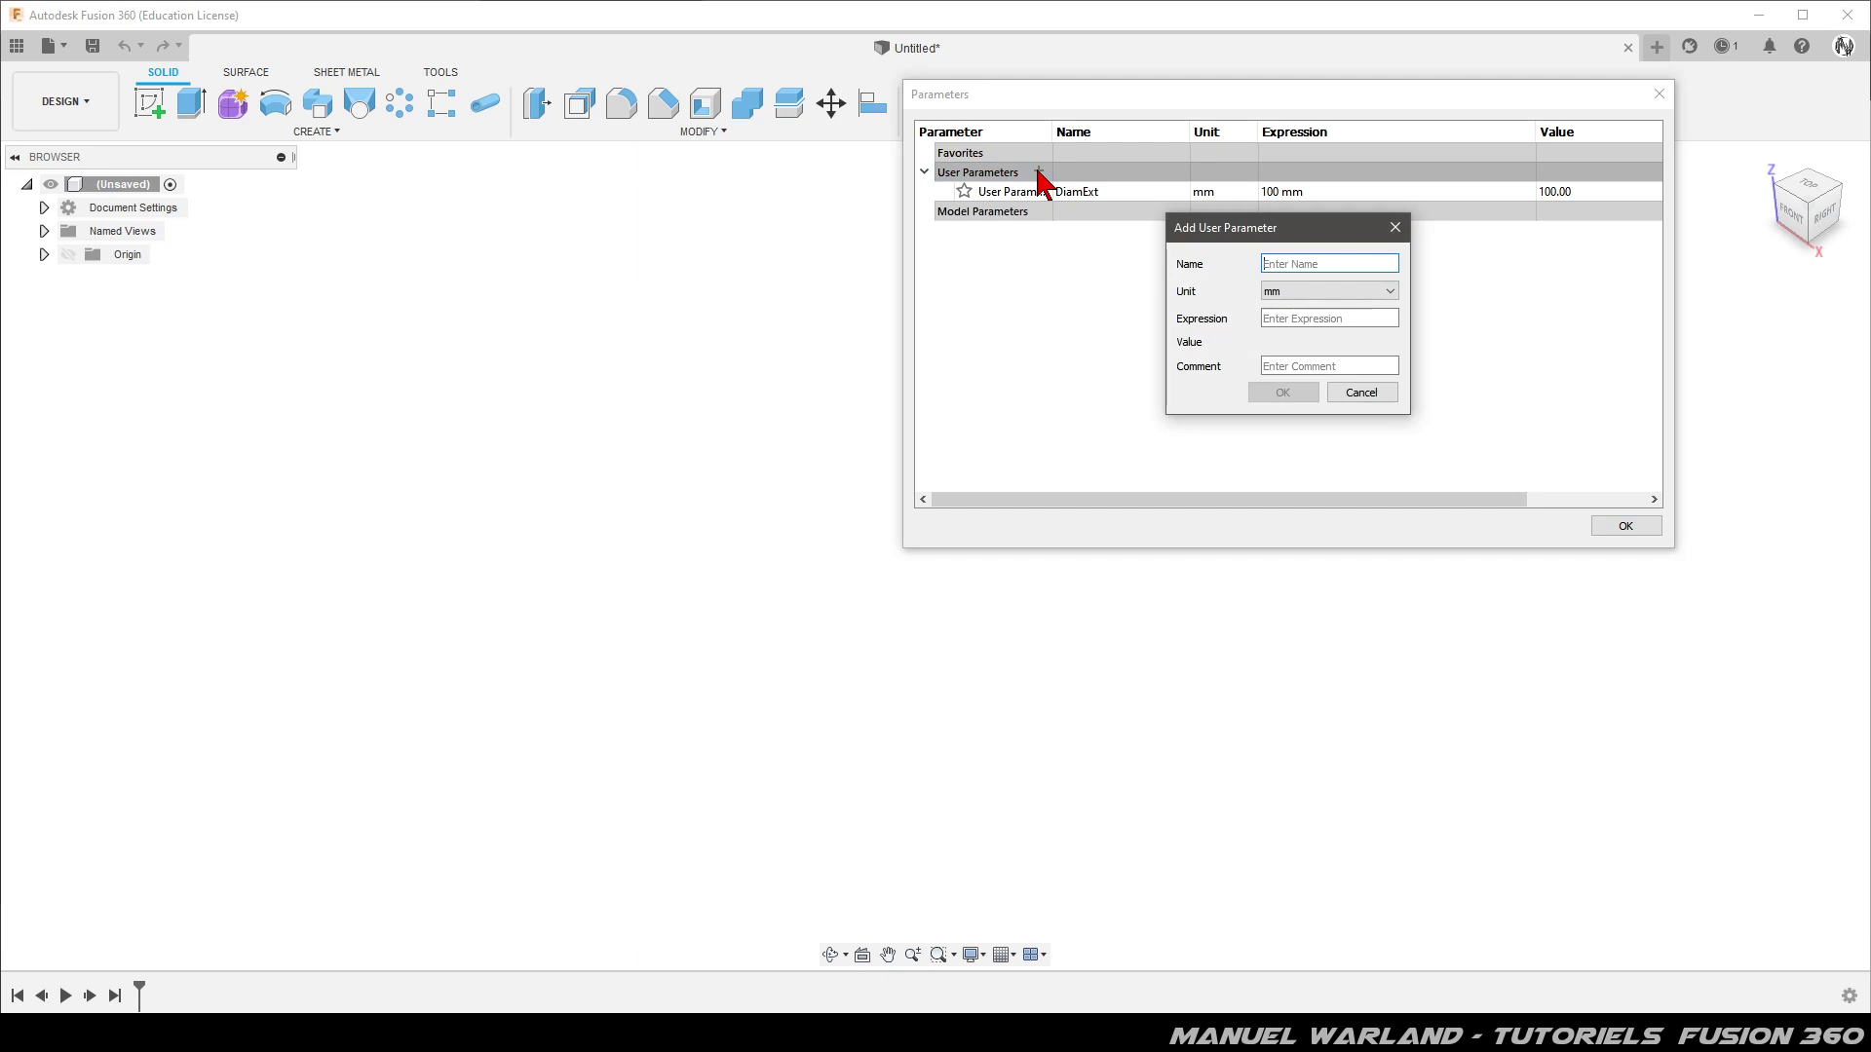
{"action": "type", "text": "Epaisseur"}
{"action": "key", "text": "Tab"}
{"action": "key", "text": "Tab"}
{"action": "type", "text": "2"}
{"action": "key", "text": "Return"}
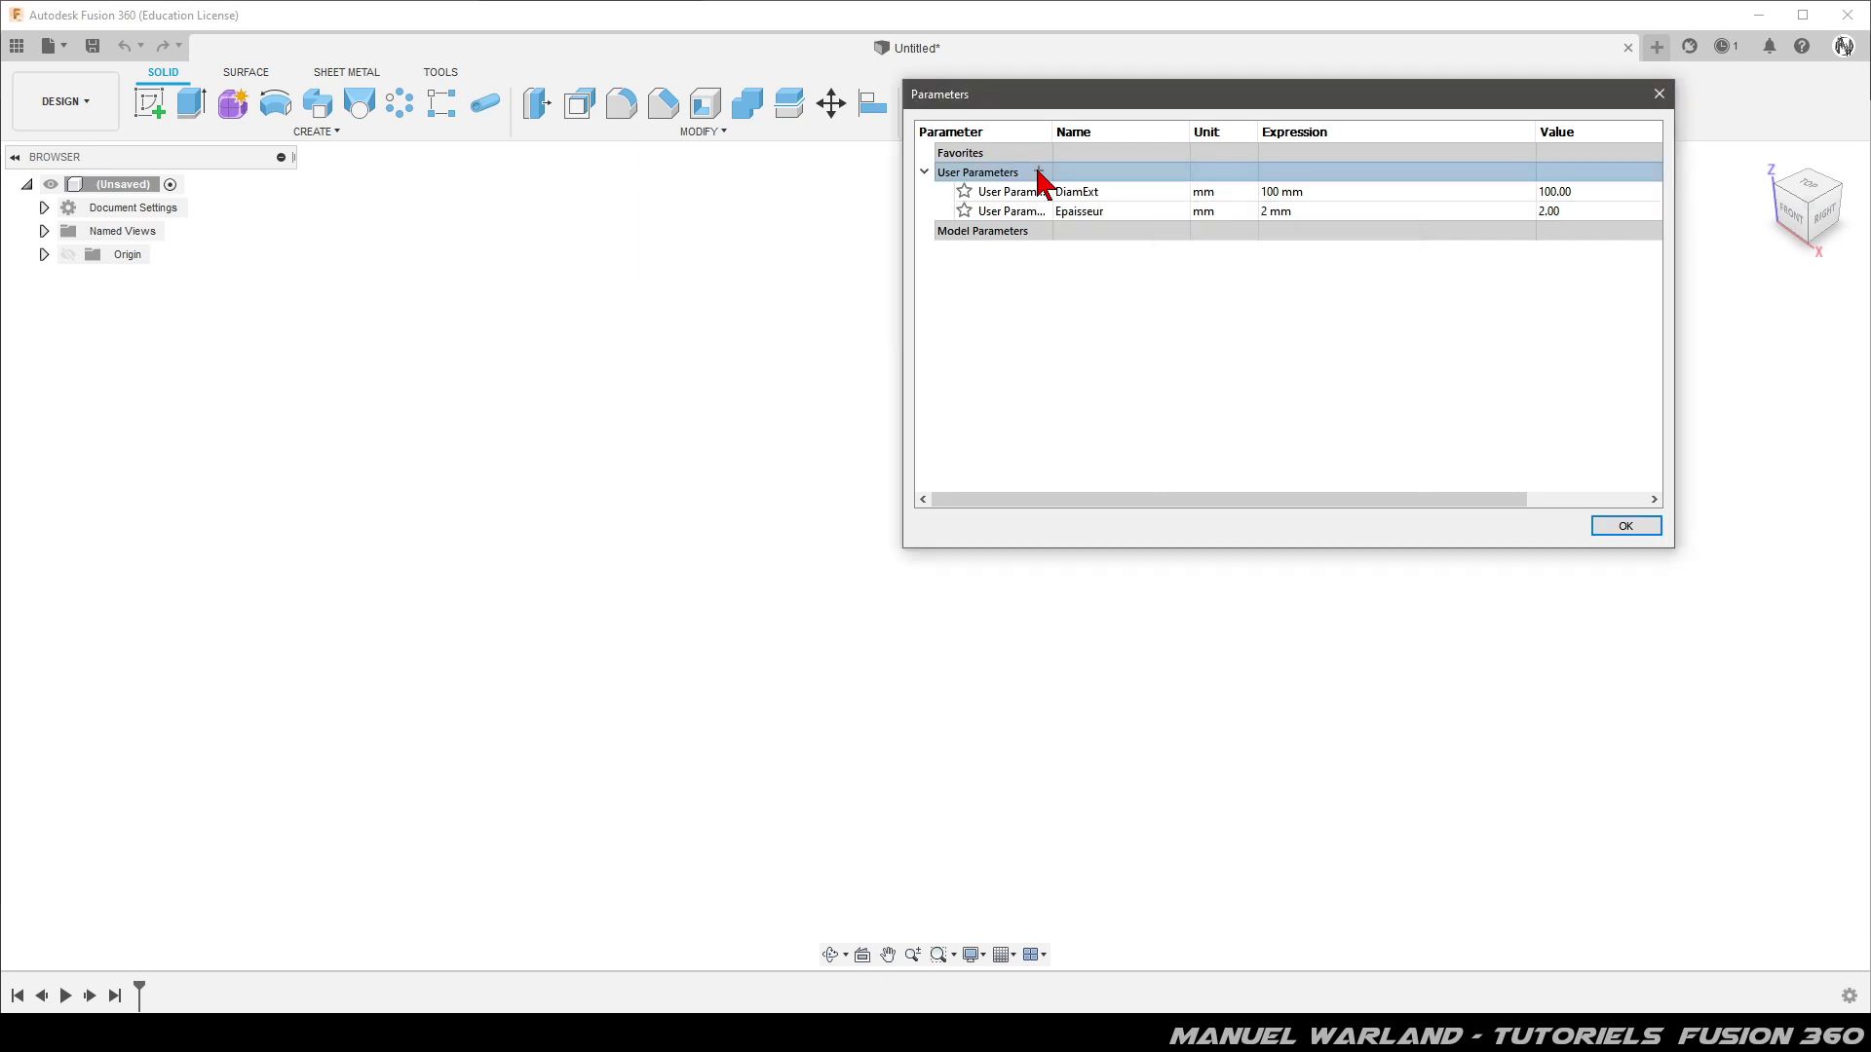
Add the user parameter LargPatte with value 10 mm
{"action": "left_click", "coordinate": [1038, 172]}
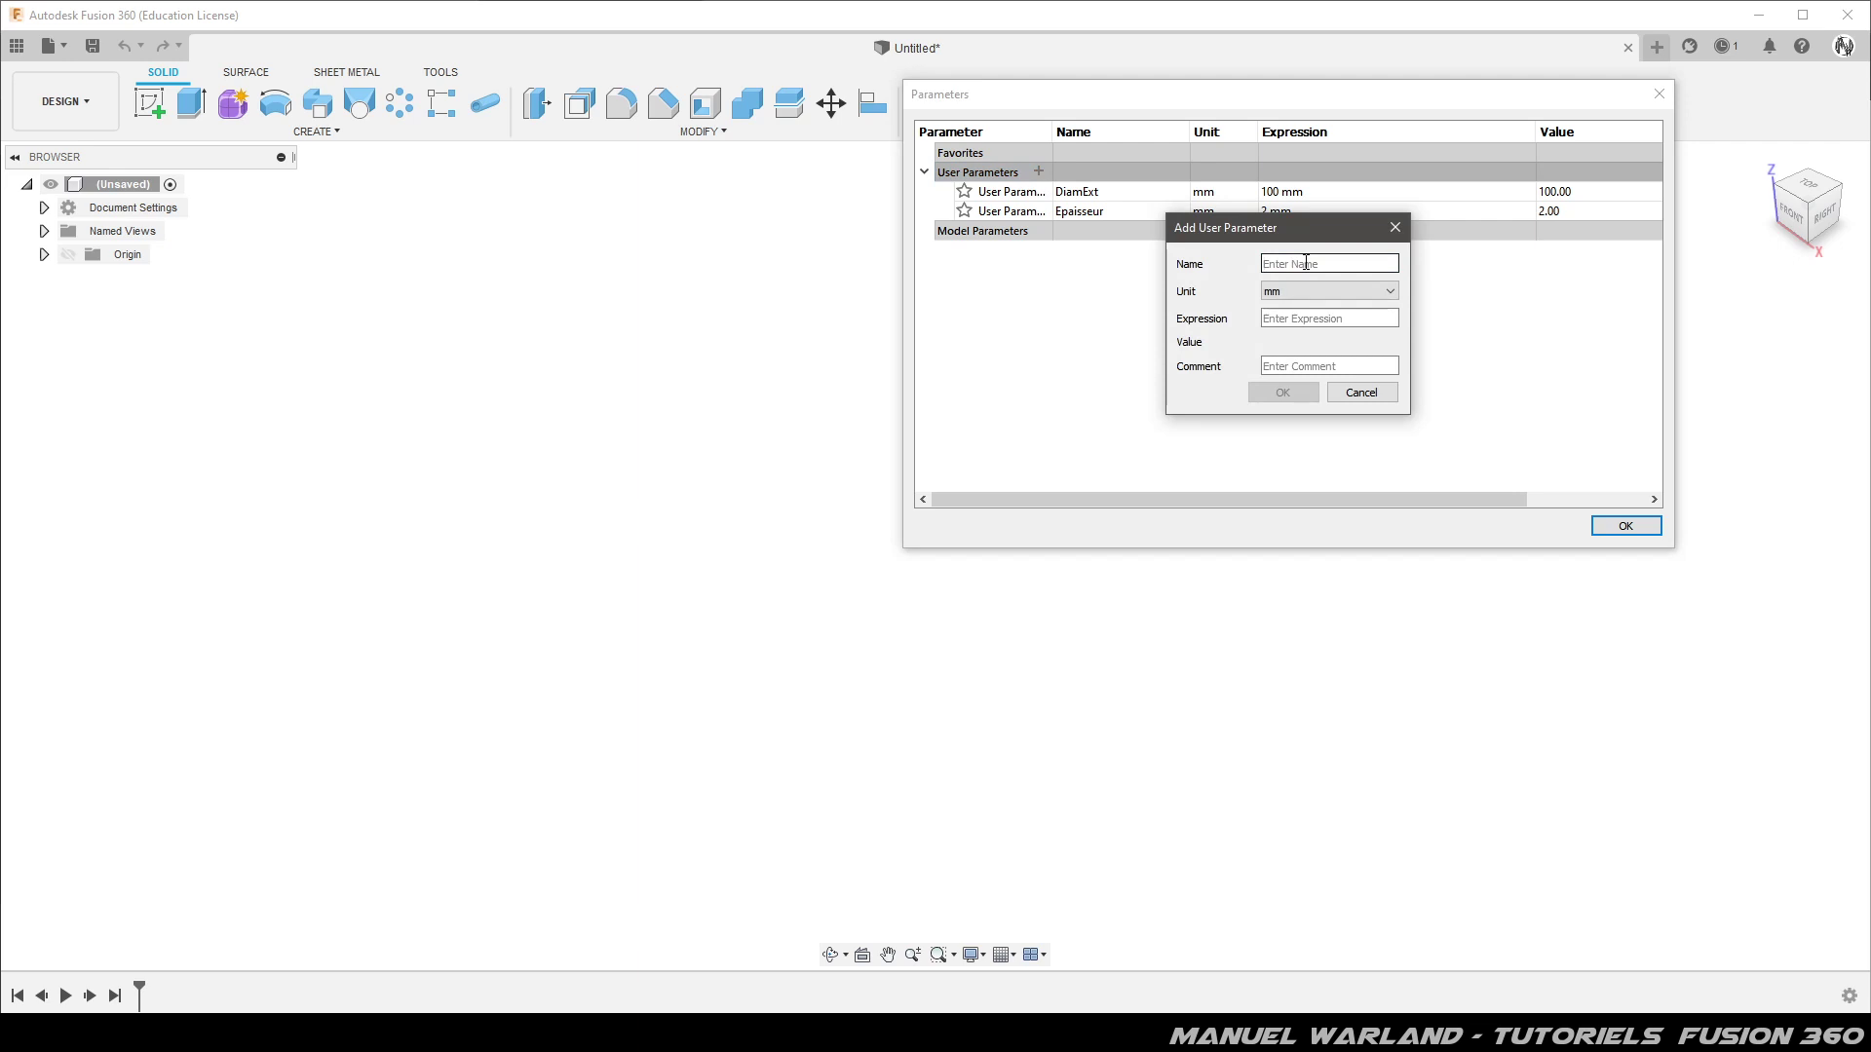
{"action": "type", "text": "LargPatte"}
{"action": "left_click", "coordinate": [1315, 316]}
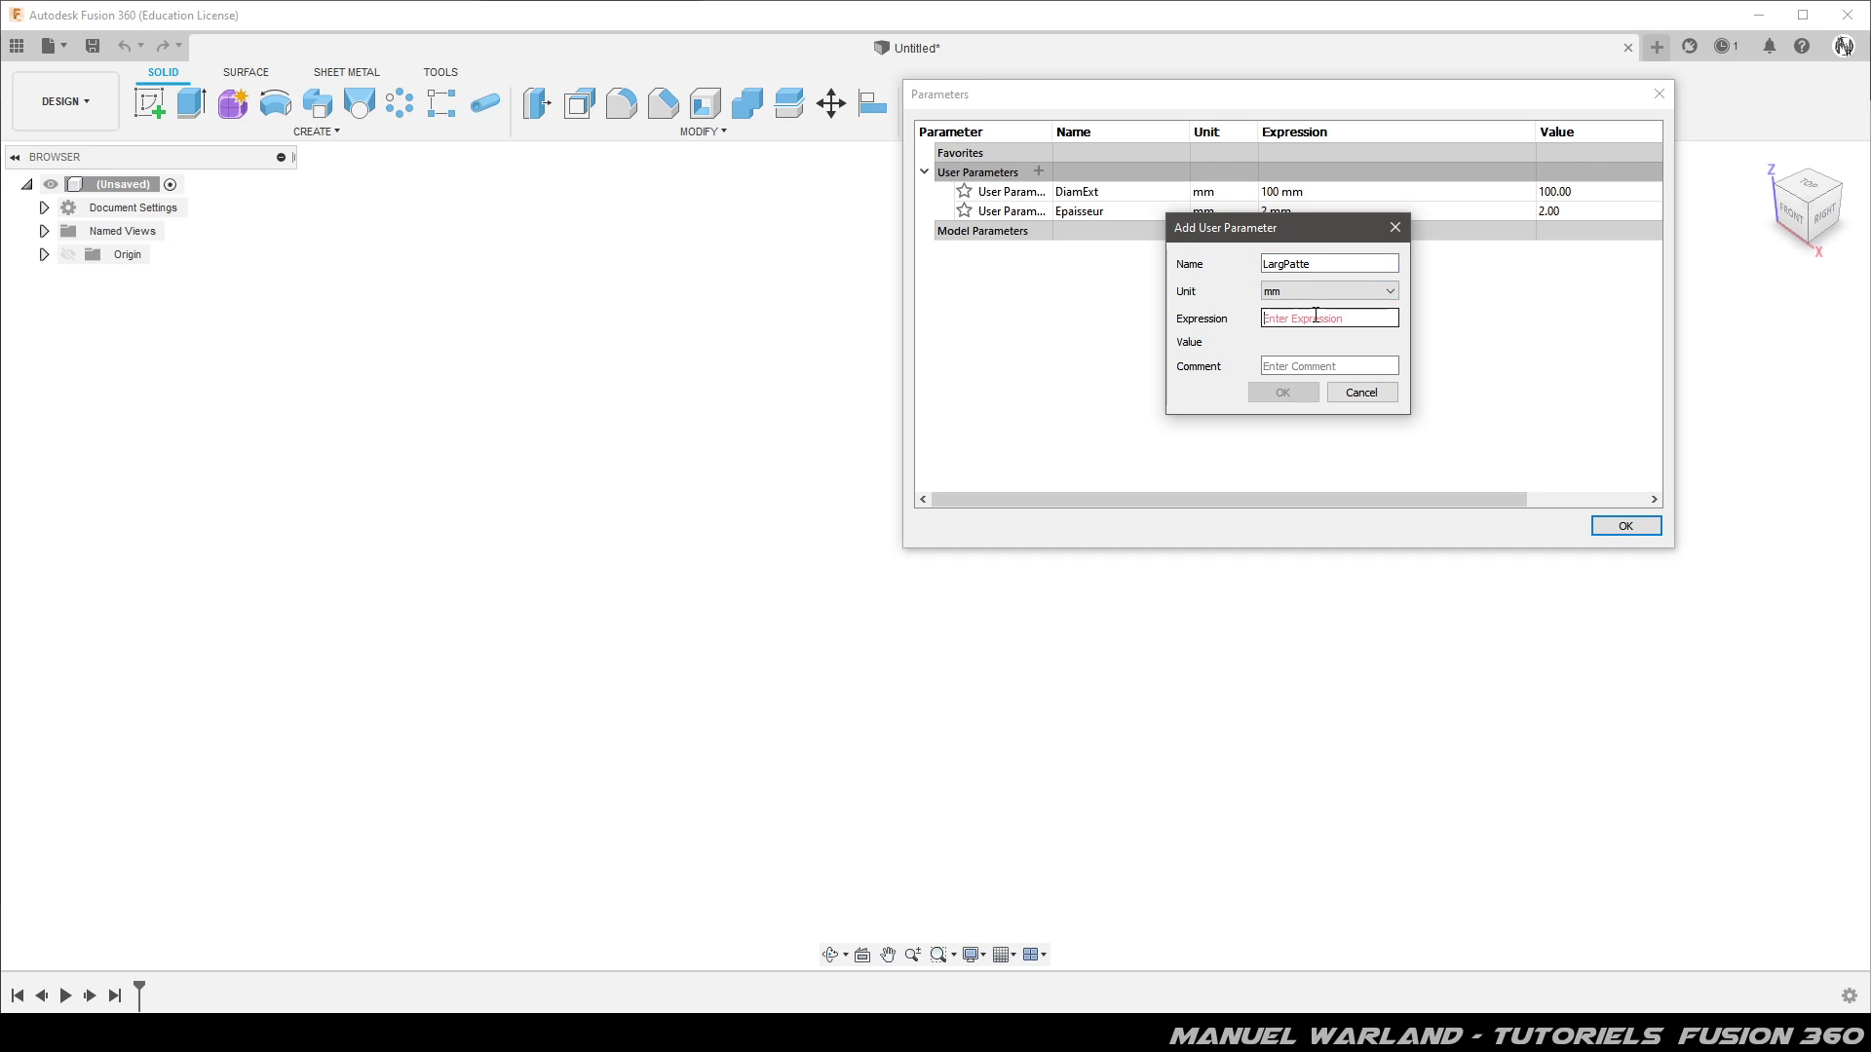
{"action": "type", "text": "10"}
{"action": "key", "text": "Return"}
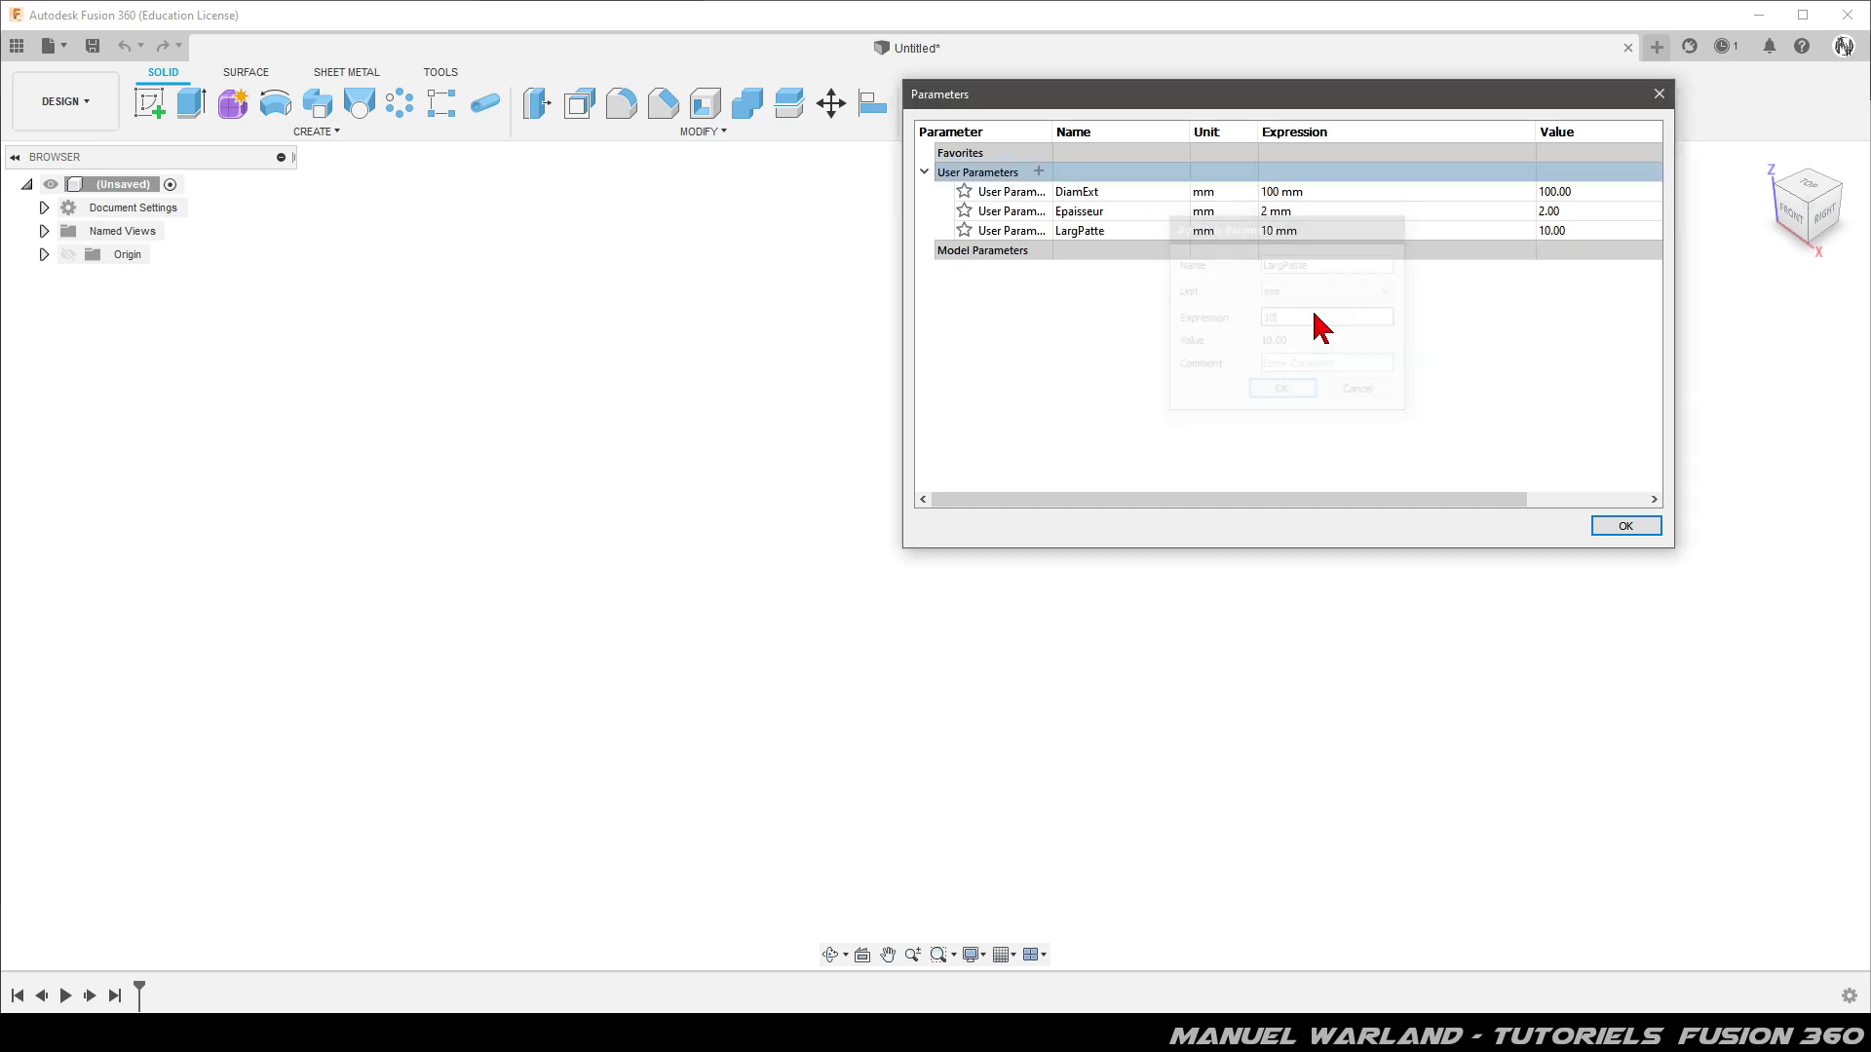
Add the user parameter LongPatte with value 20 mm
{"action": "left_click", "coordinate": [1039, 173]}
{"action": "left_click", "coordinate": [1329, 258]}
{"action": "type", "text": "LongPatte"}
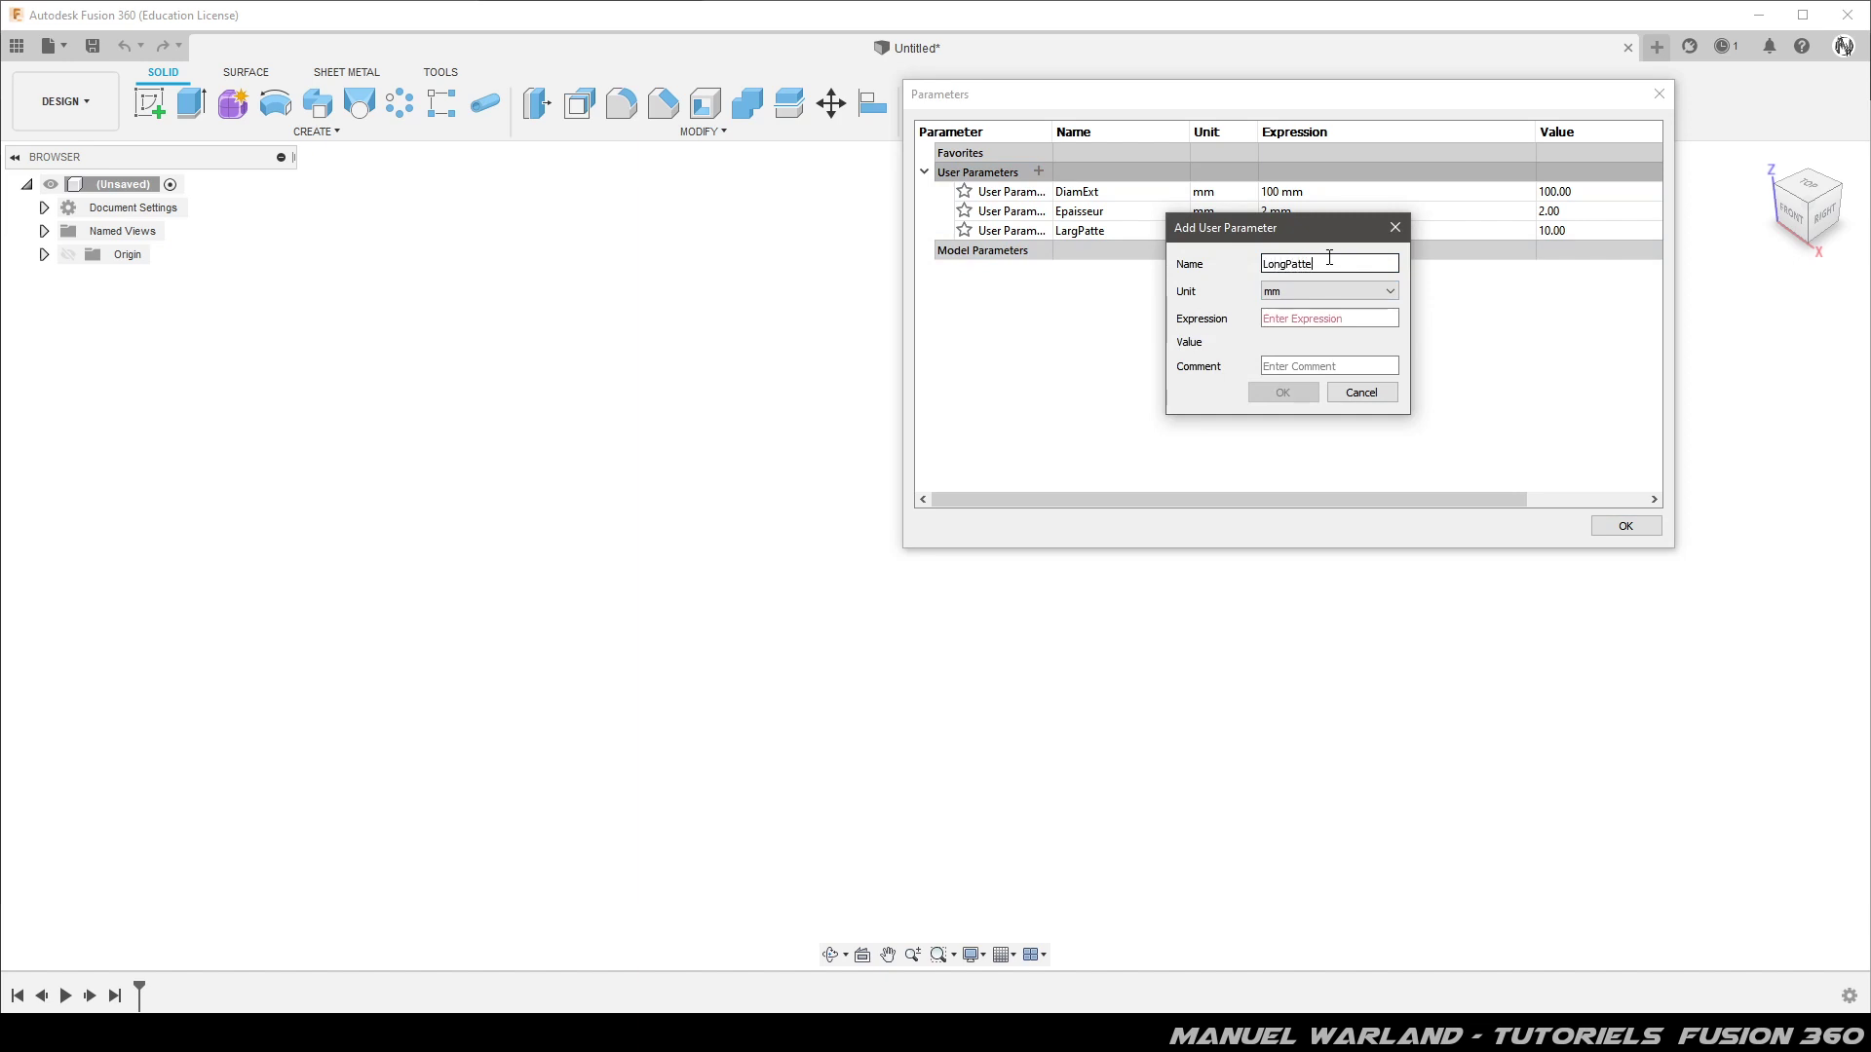
{"action": "left_click", "coordinate": [1318, 319]}
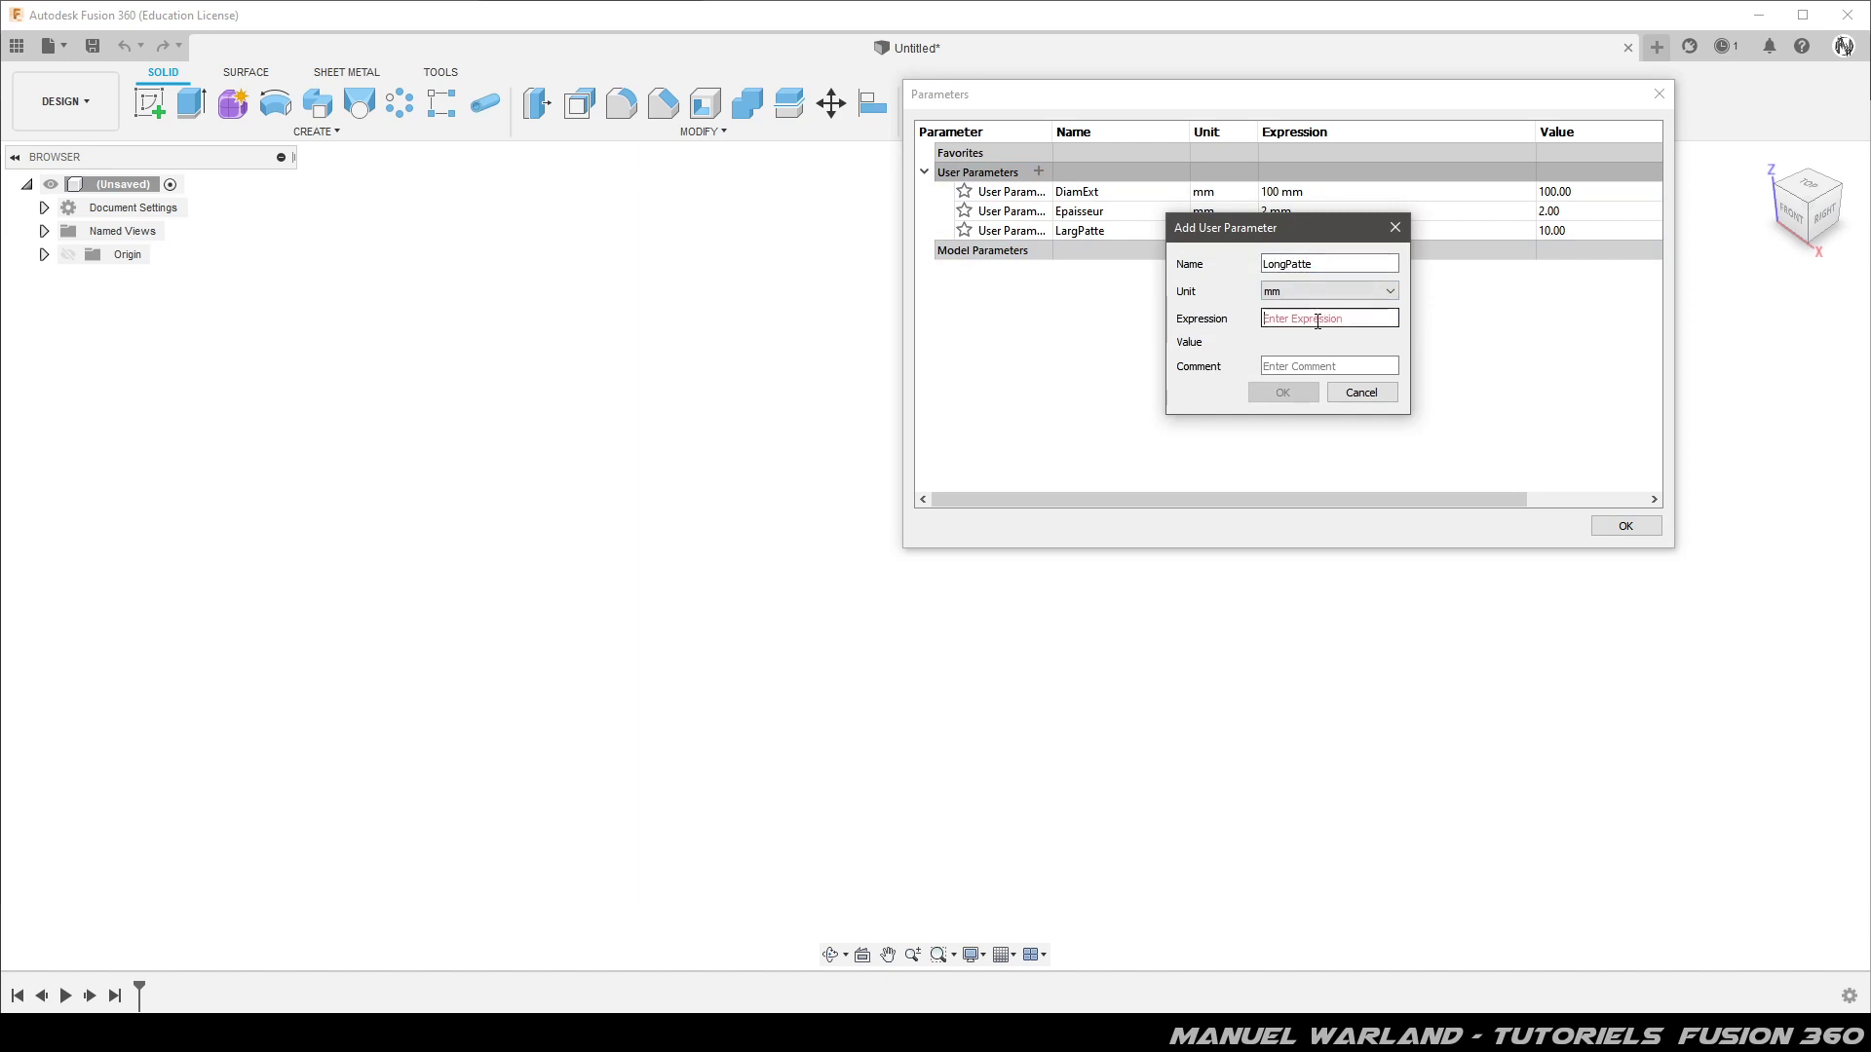
{"action": "type", "text": "20"}
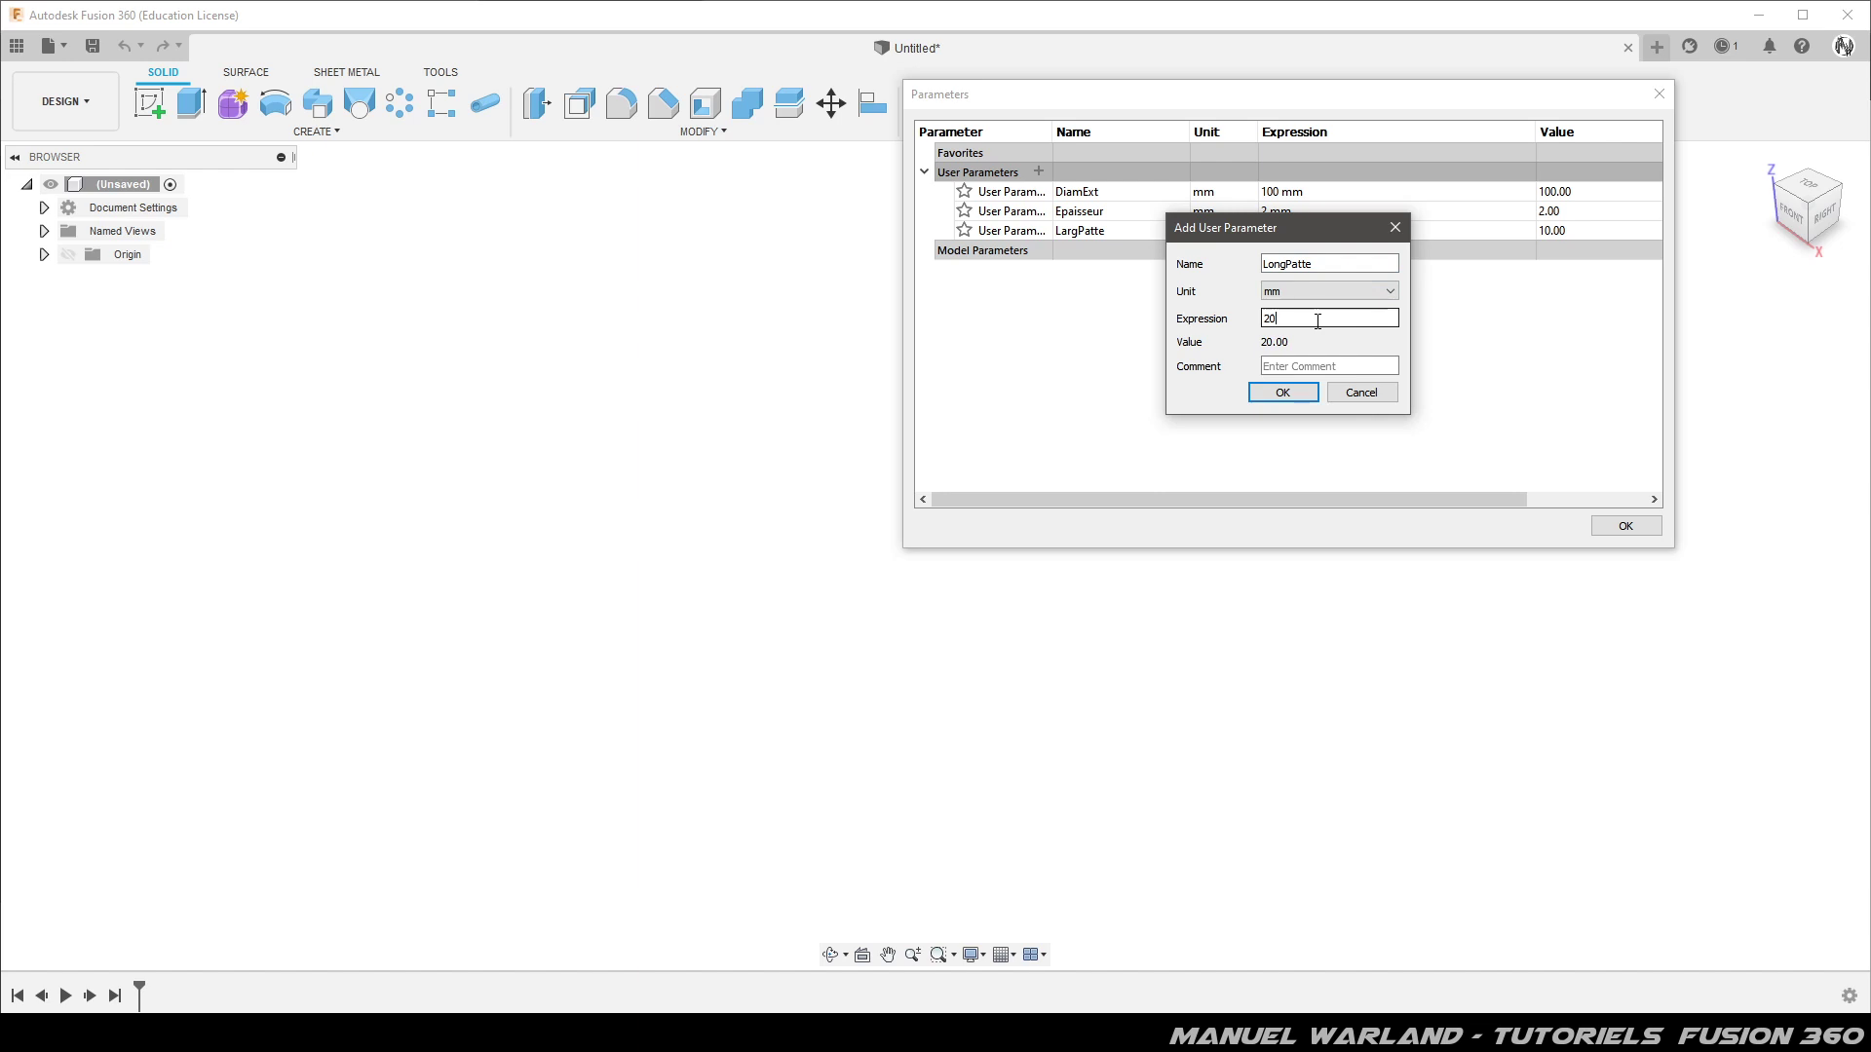
{"action": "key", "text": "Return"}
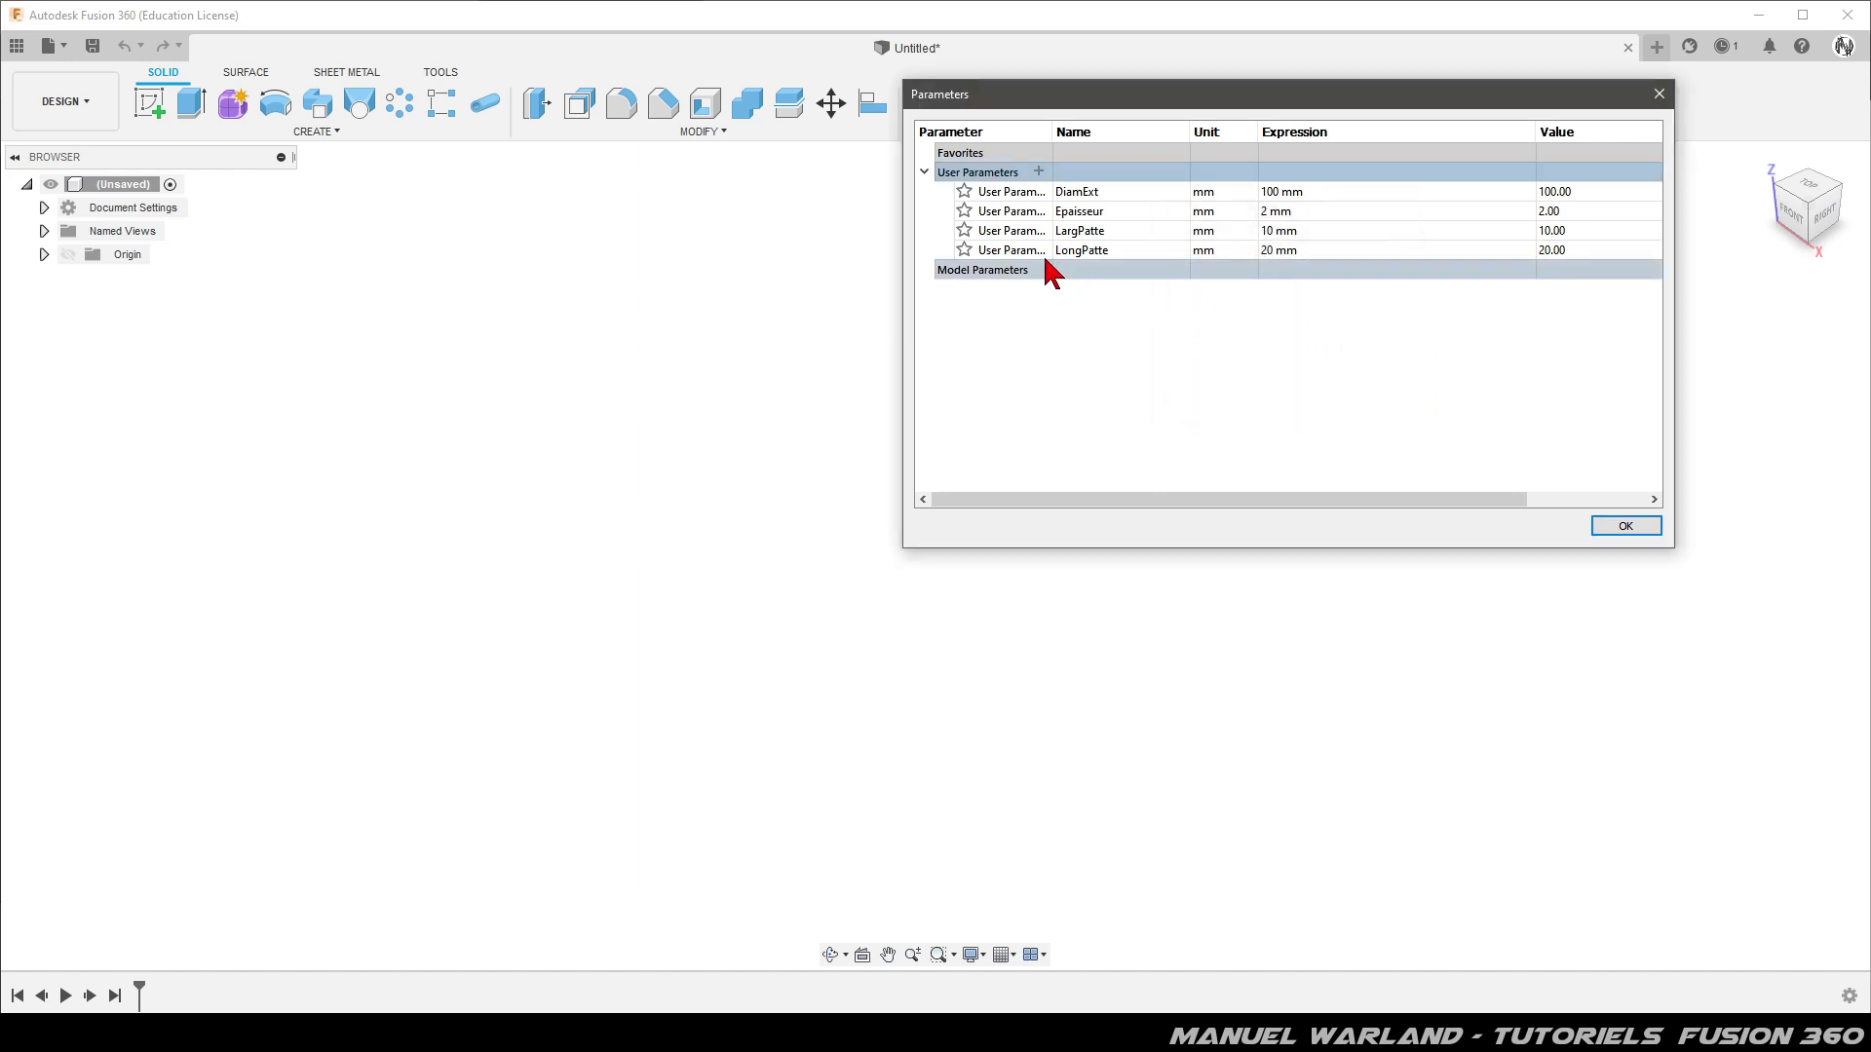
Add user parameters HCercle at 35 mm and HPatte at 15 mm
{"action": "left_click", "coordinate": [1038, 172]}
{"action": "type", "text": "HCercle"}
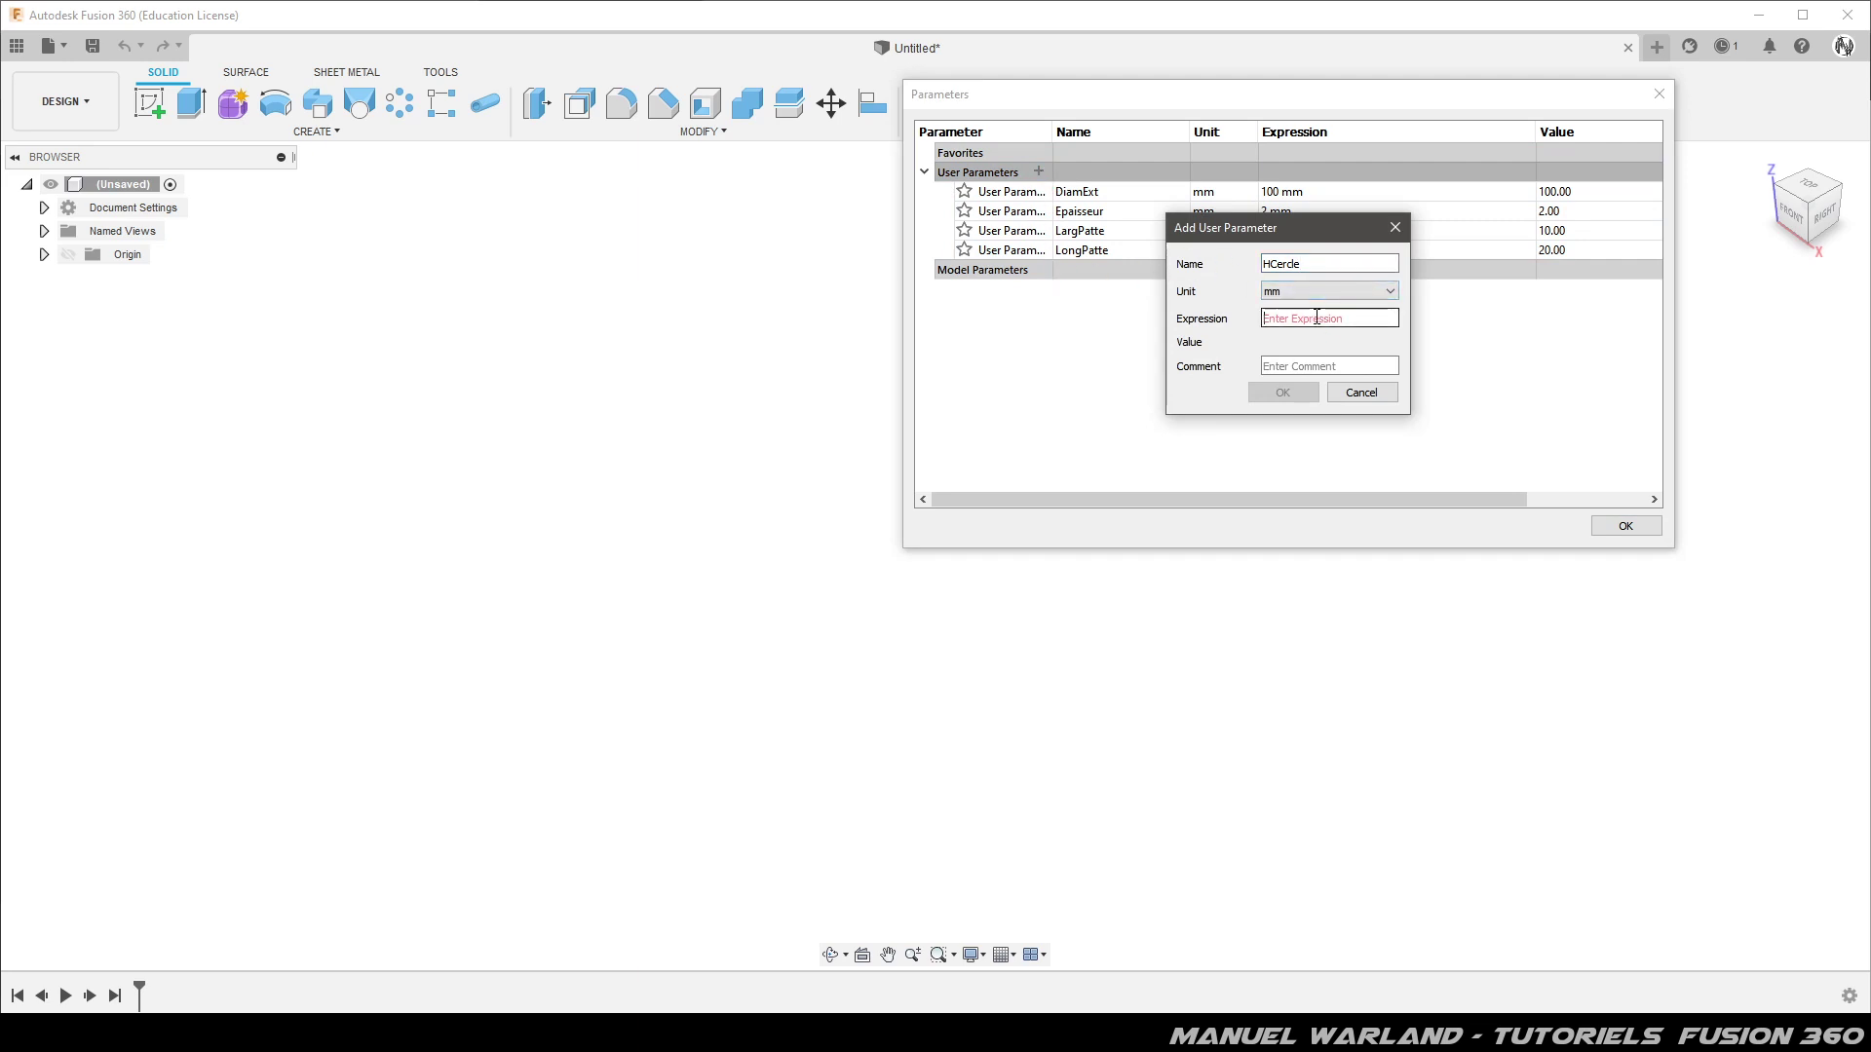
{"action": "type", "text": "35"}
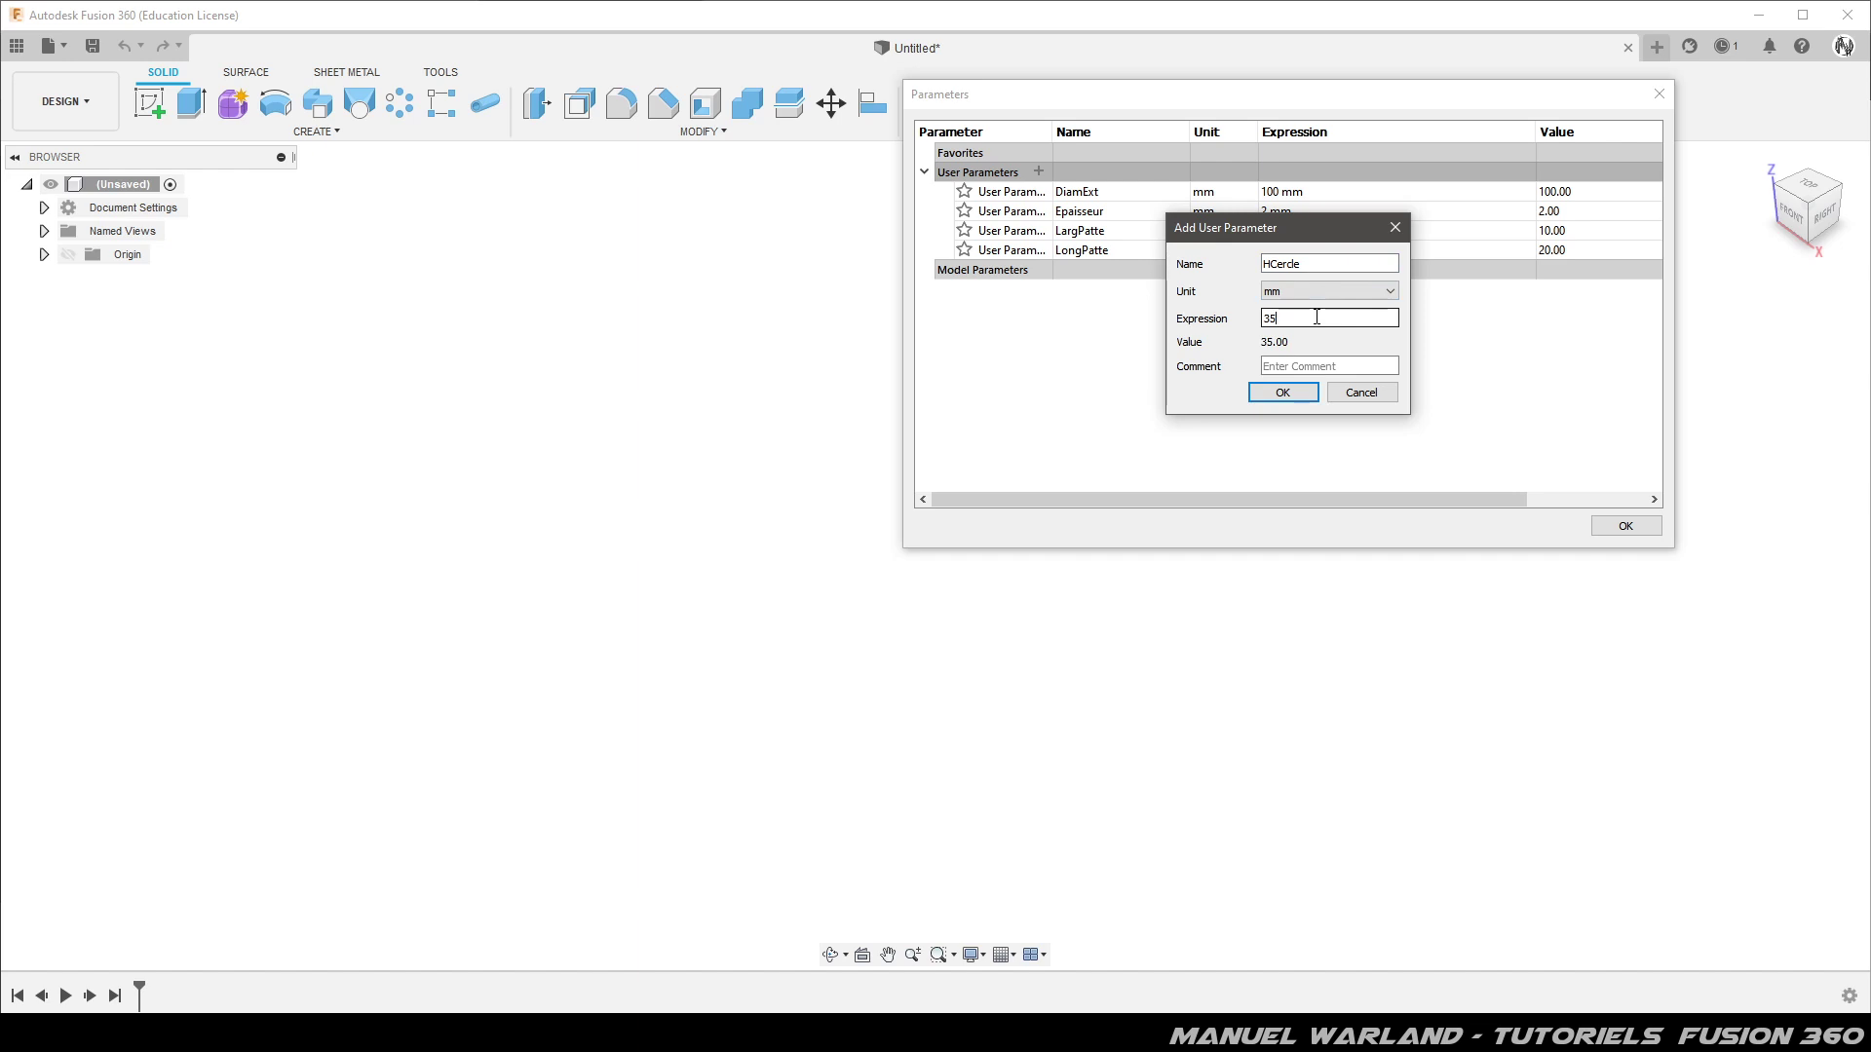
{"action": "key", "text": "Return"}
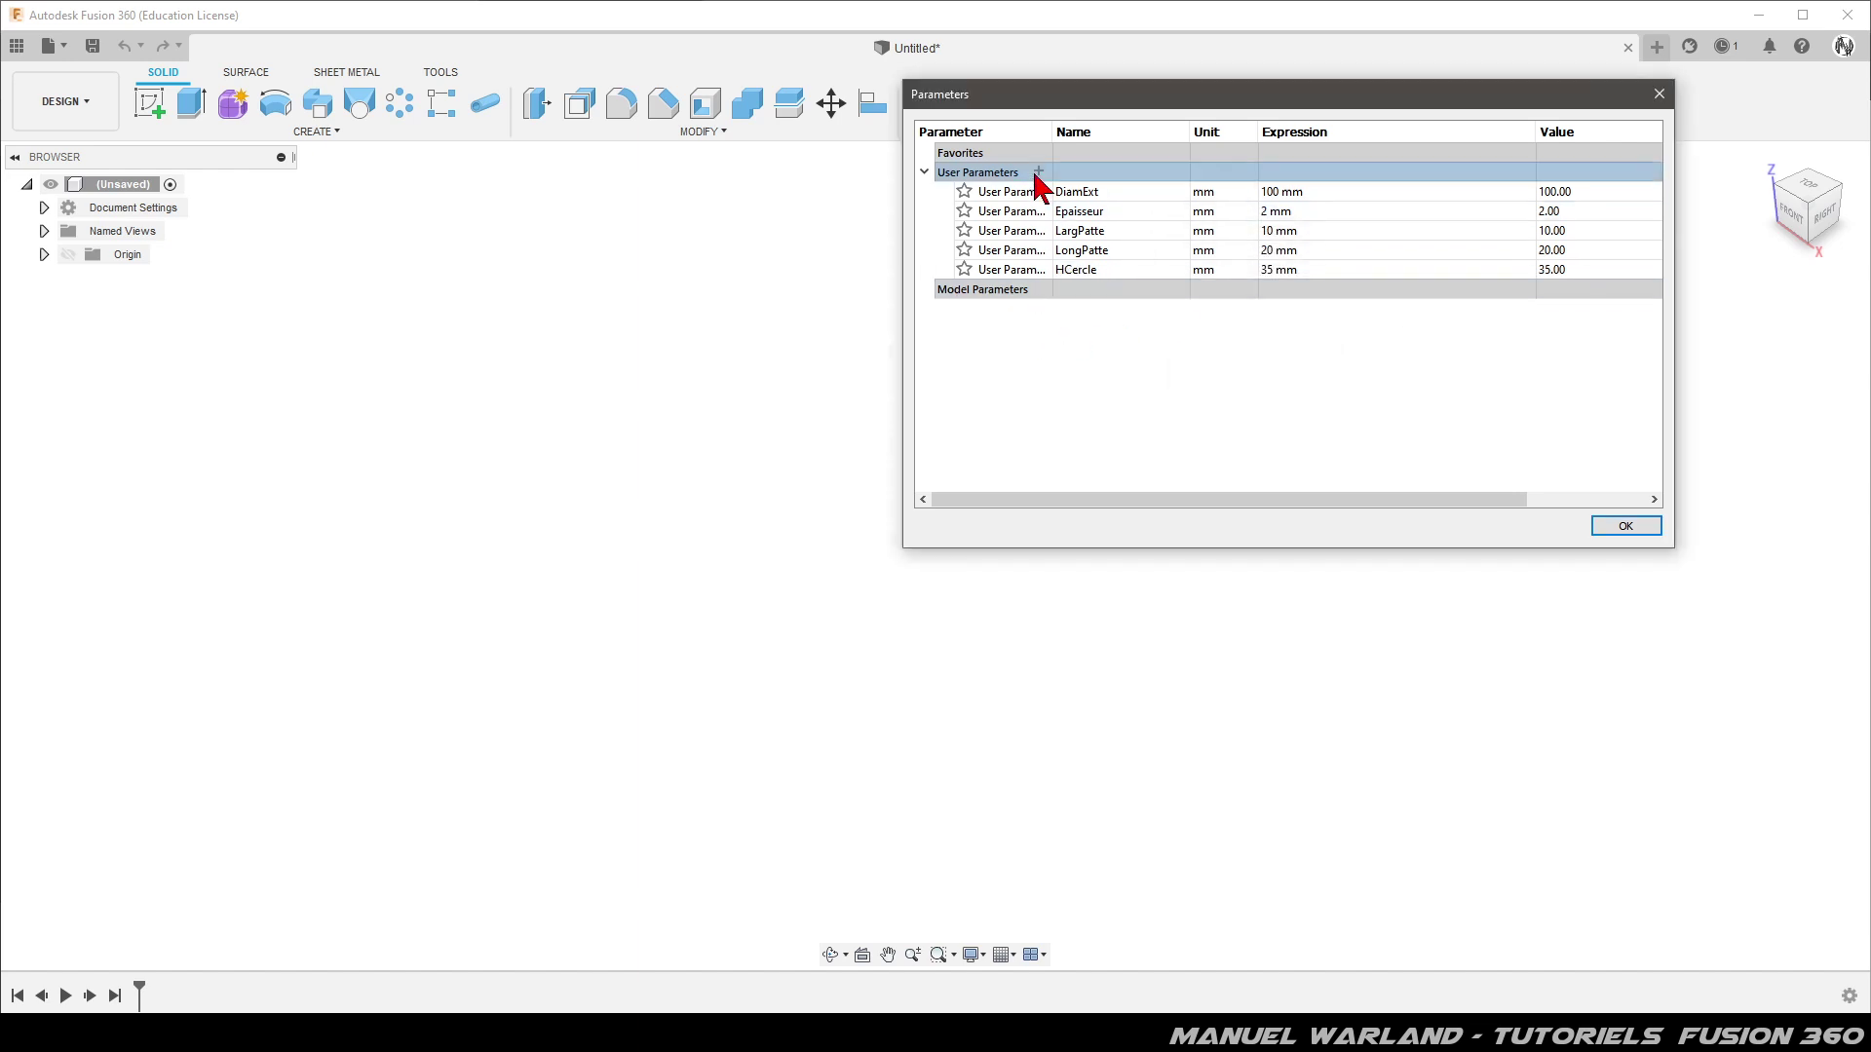
{"action": "left_click", "coordinate": [1038, 172]}
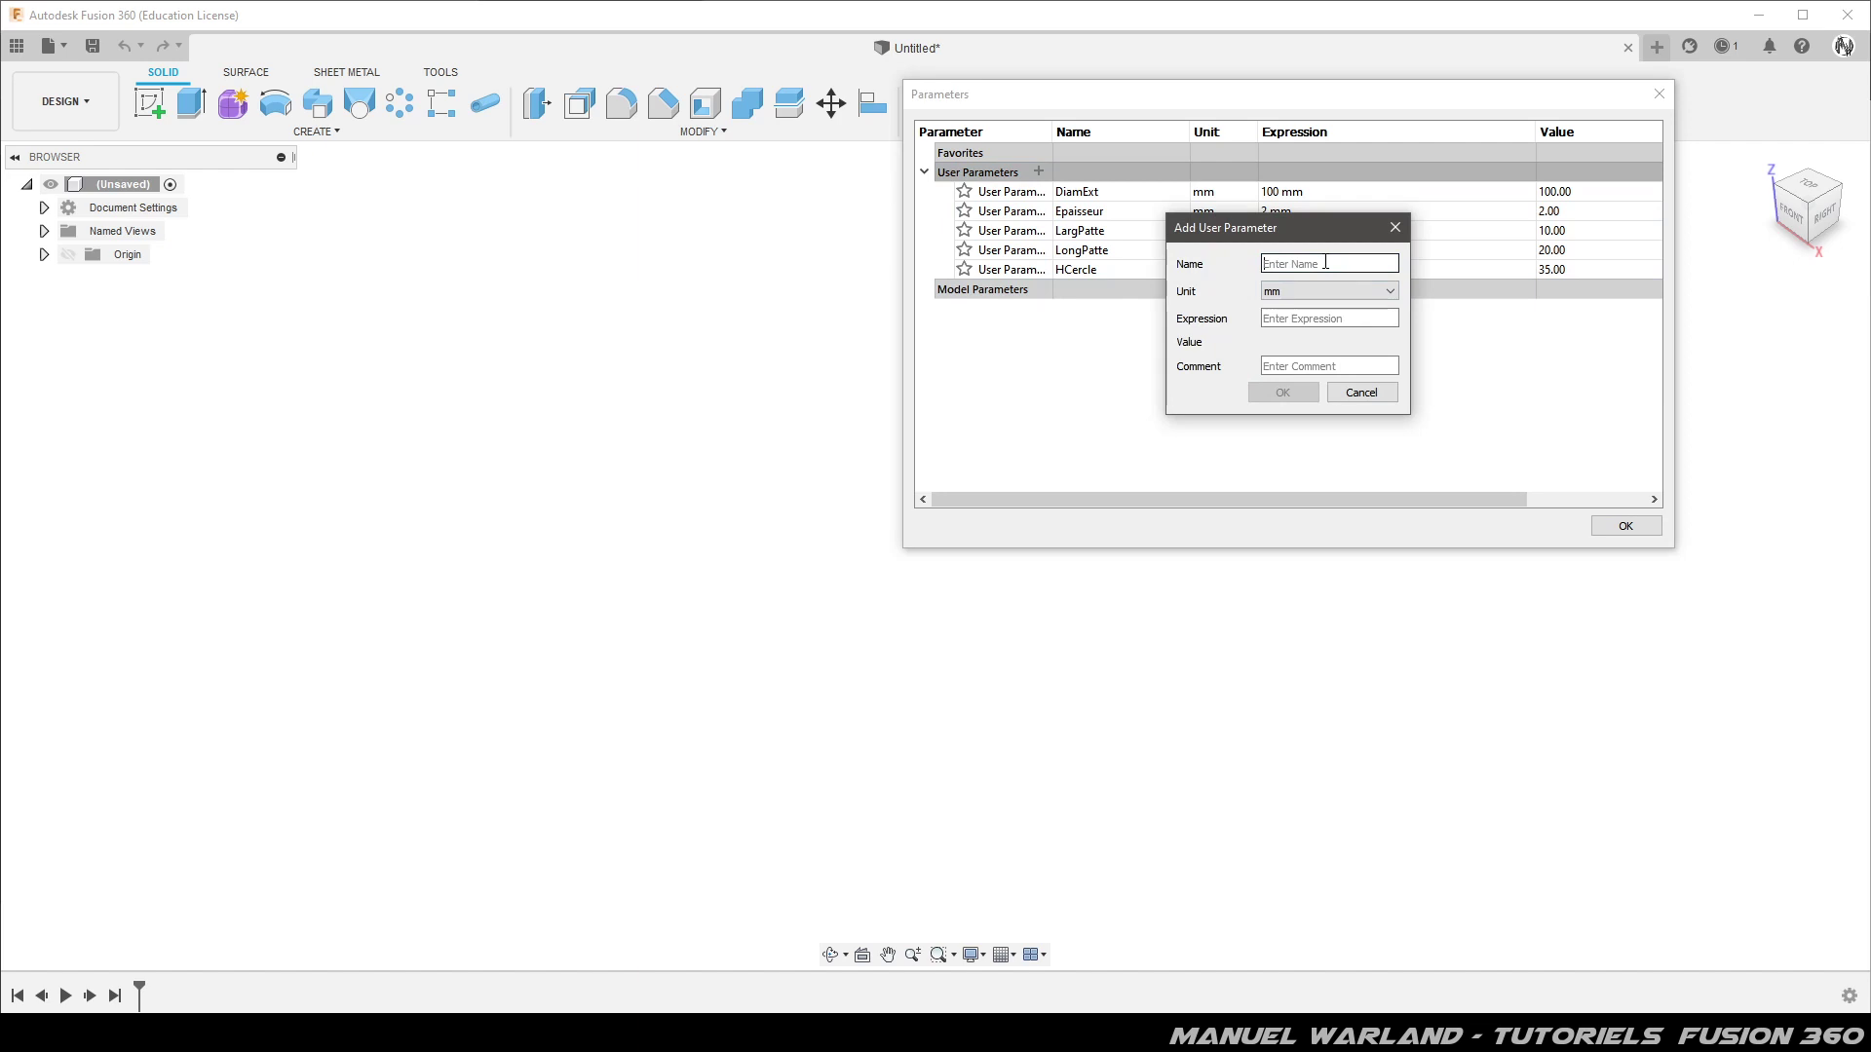
{"action": "type", "text": "HPatte"}
{"action": "left_click", "coordinate": [1327, 318]}
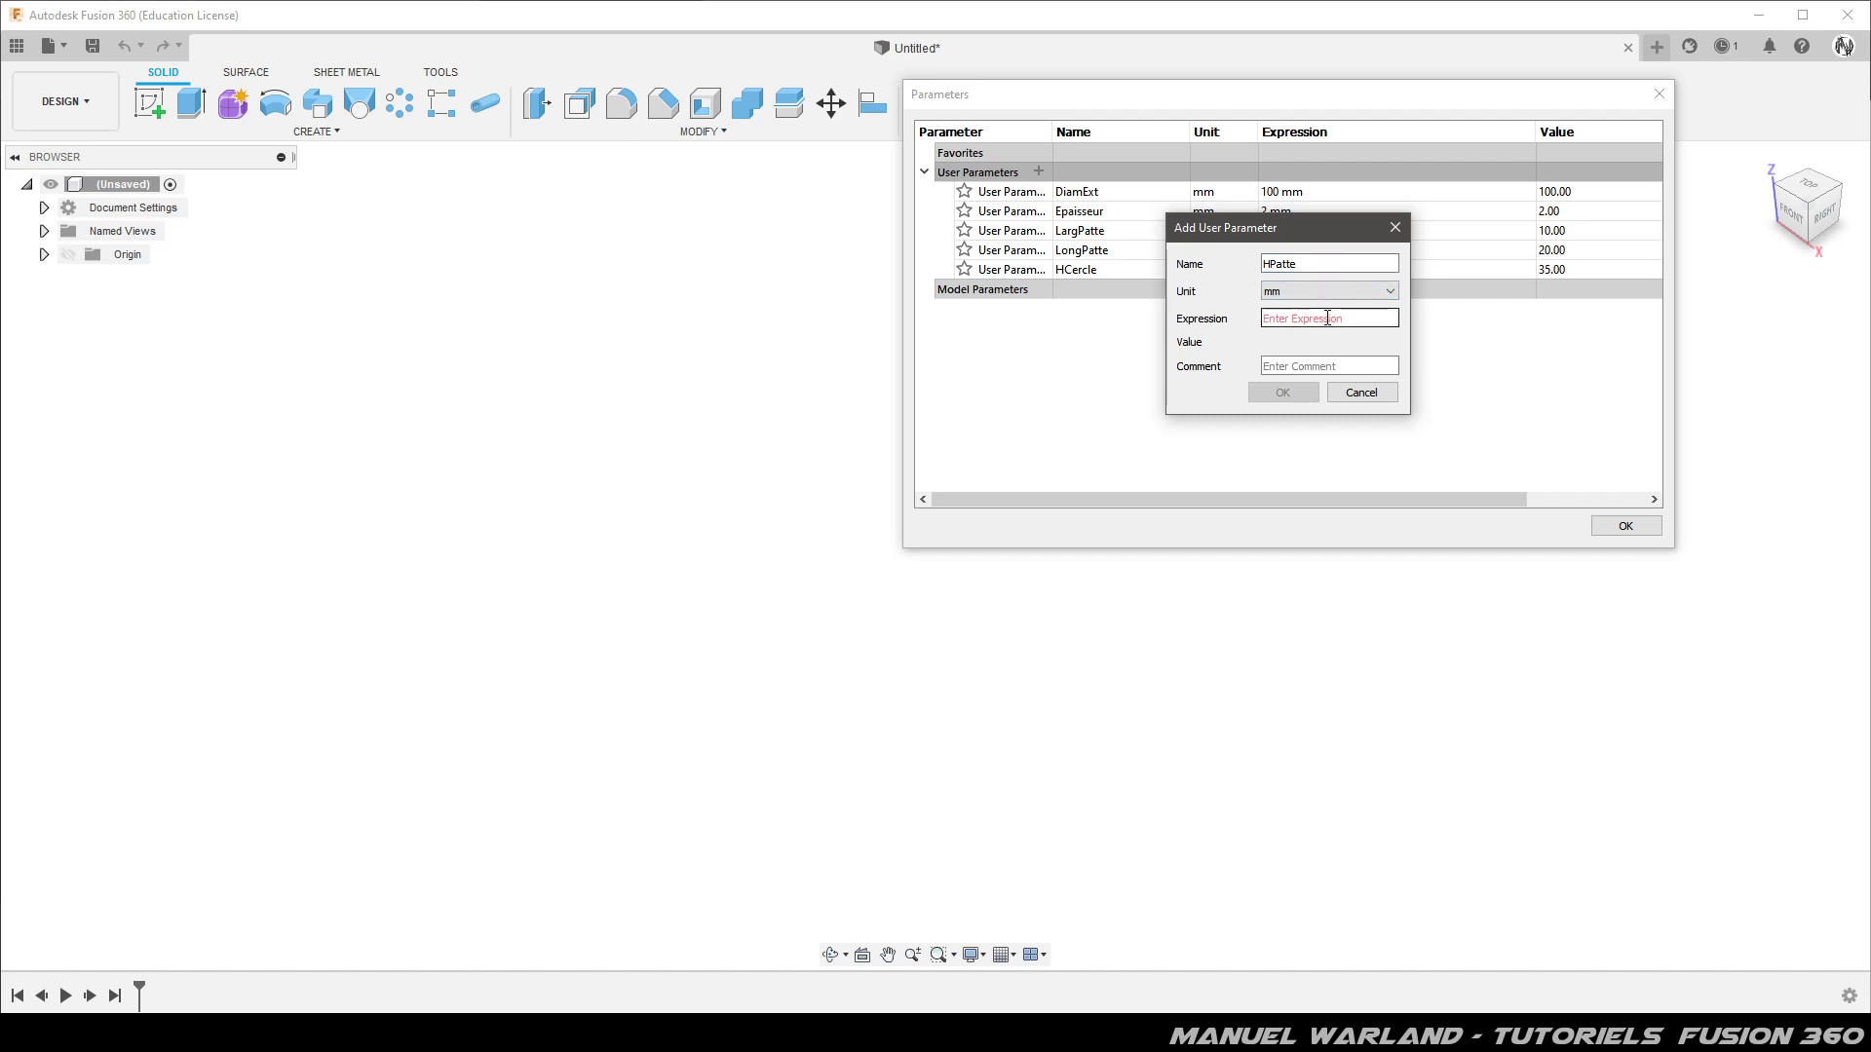
{"action": "type", "text": "15"}
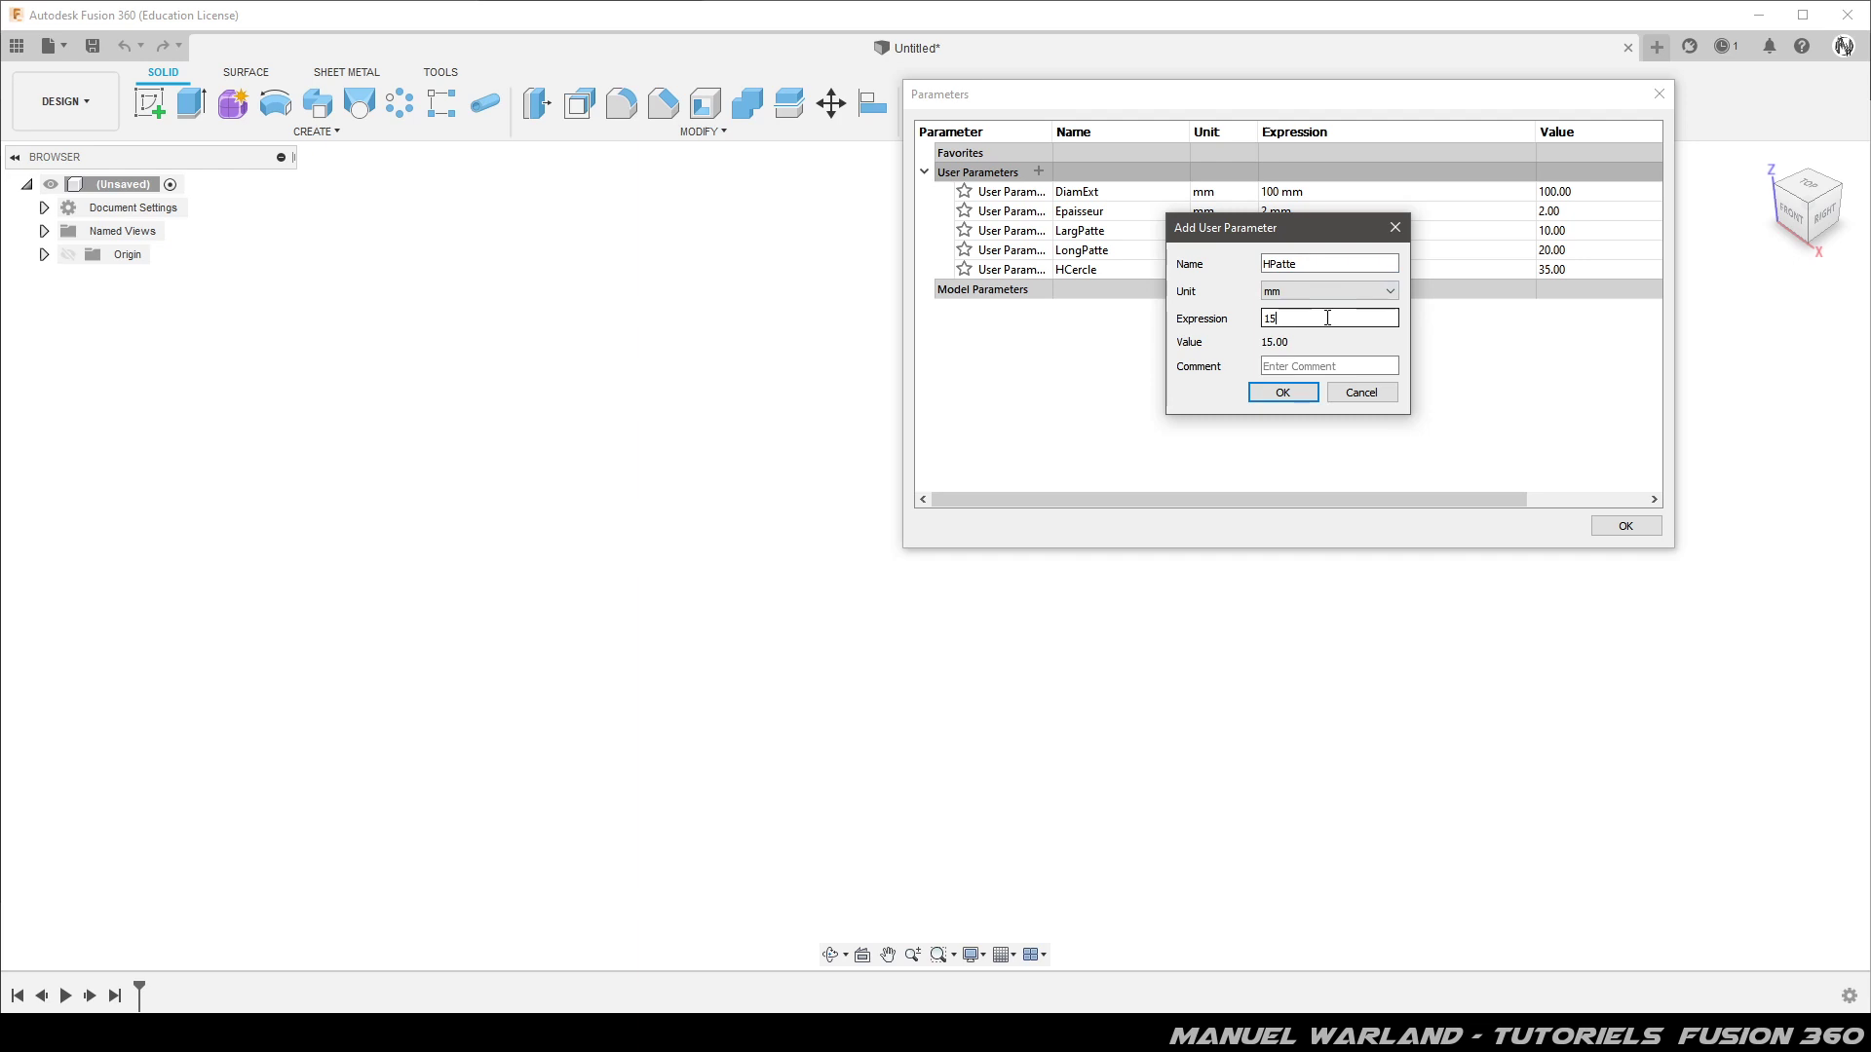
{"action": "key", "text": "Return"}
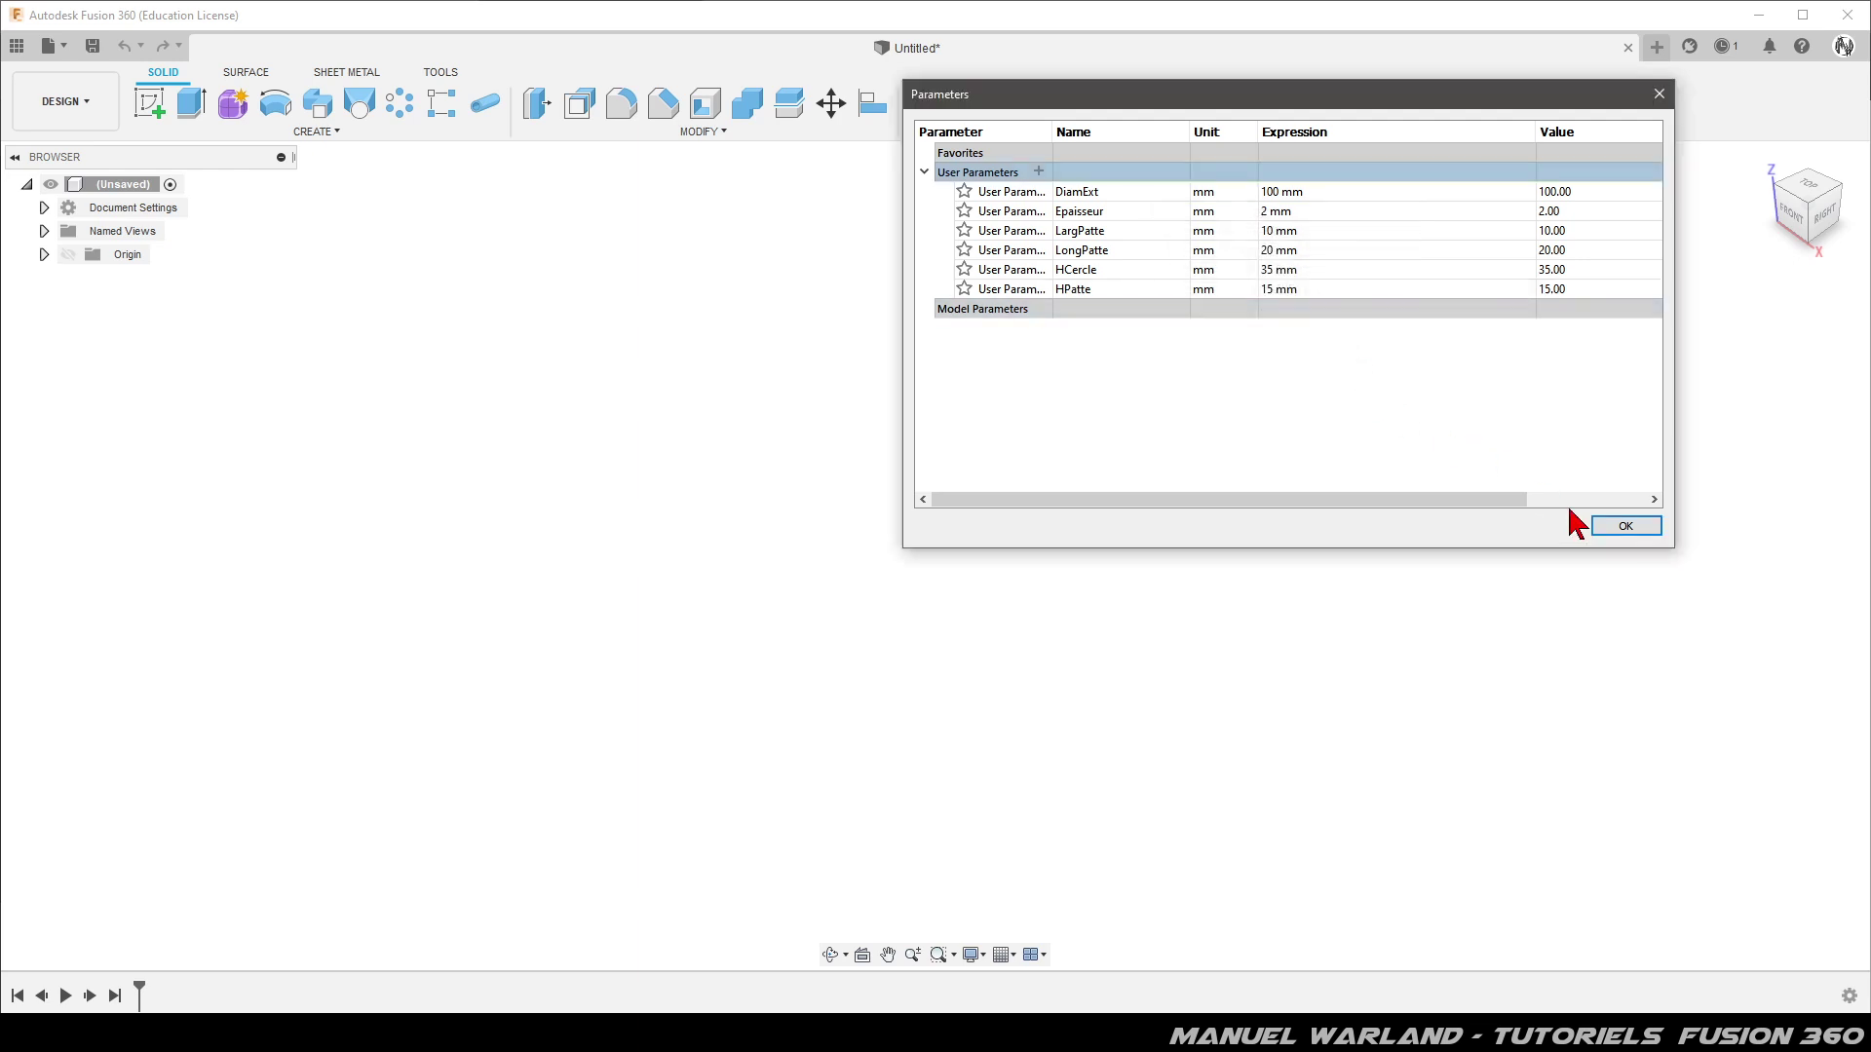
Close the parameters table and sketch two concentric circles at the origin on the XY plane
{"action": "left_click", "coordinate": [1625, 527]}
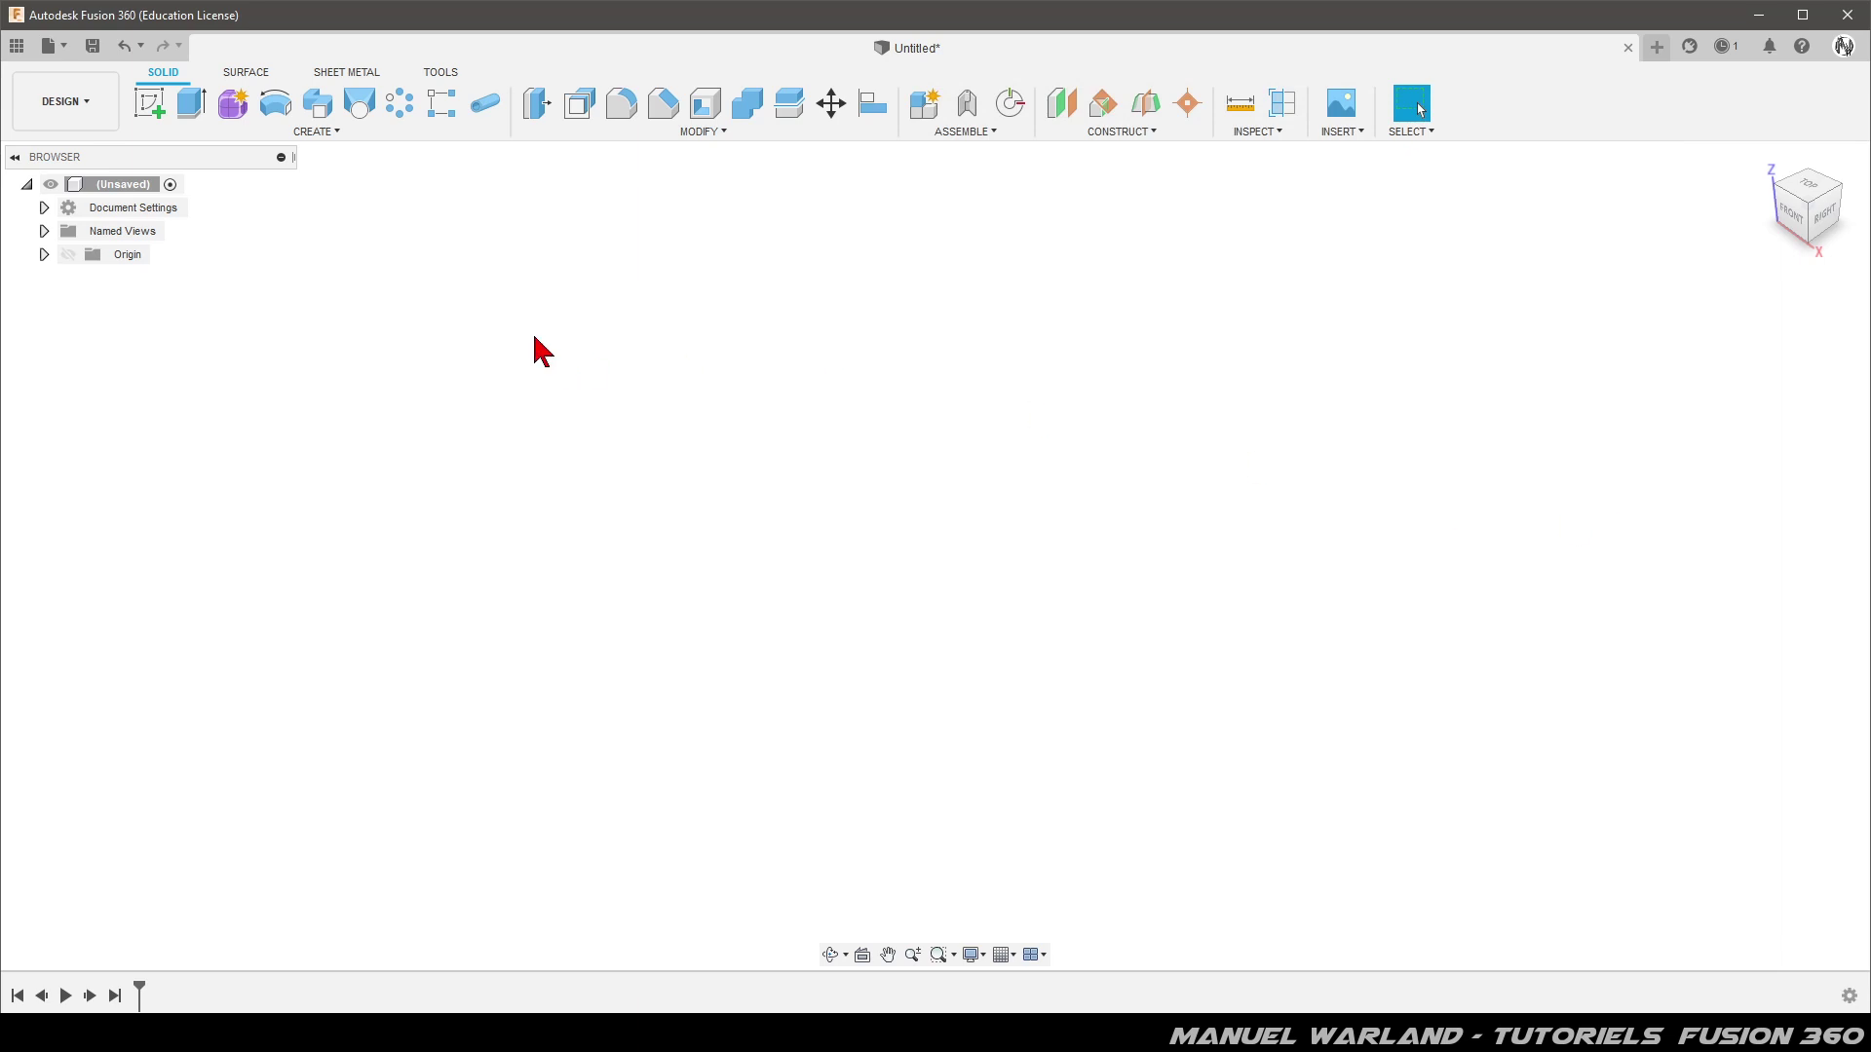
{"action": "left_click", "coordinate": [154, 101]}
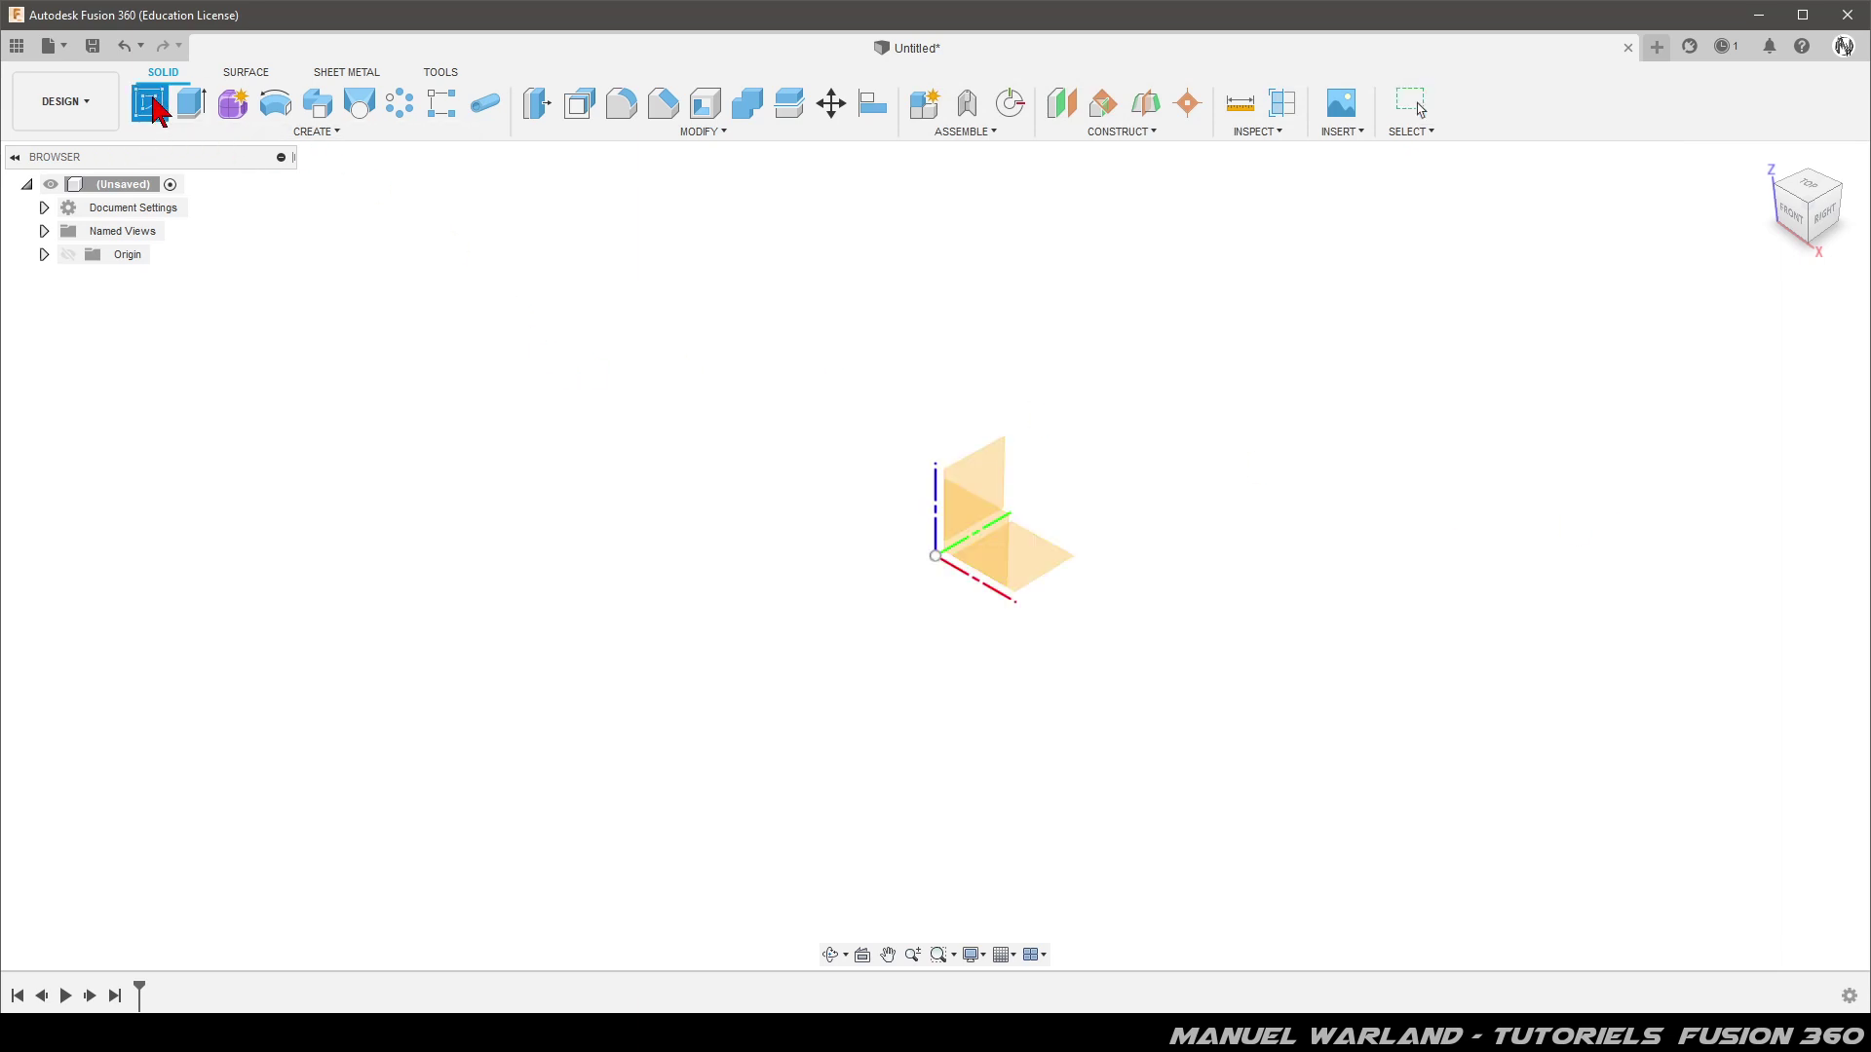
{"action": "left_click", "coordinate": [1059, 570]}
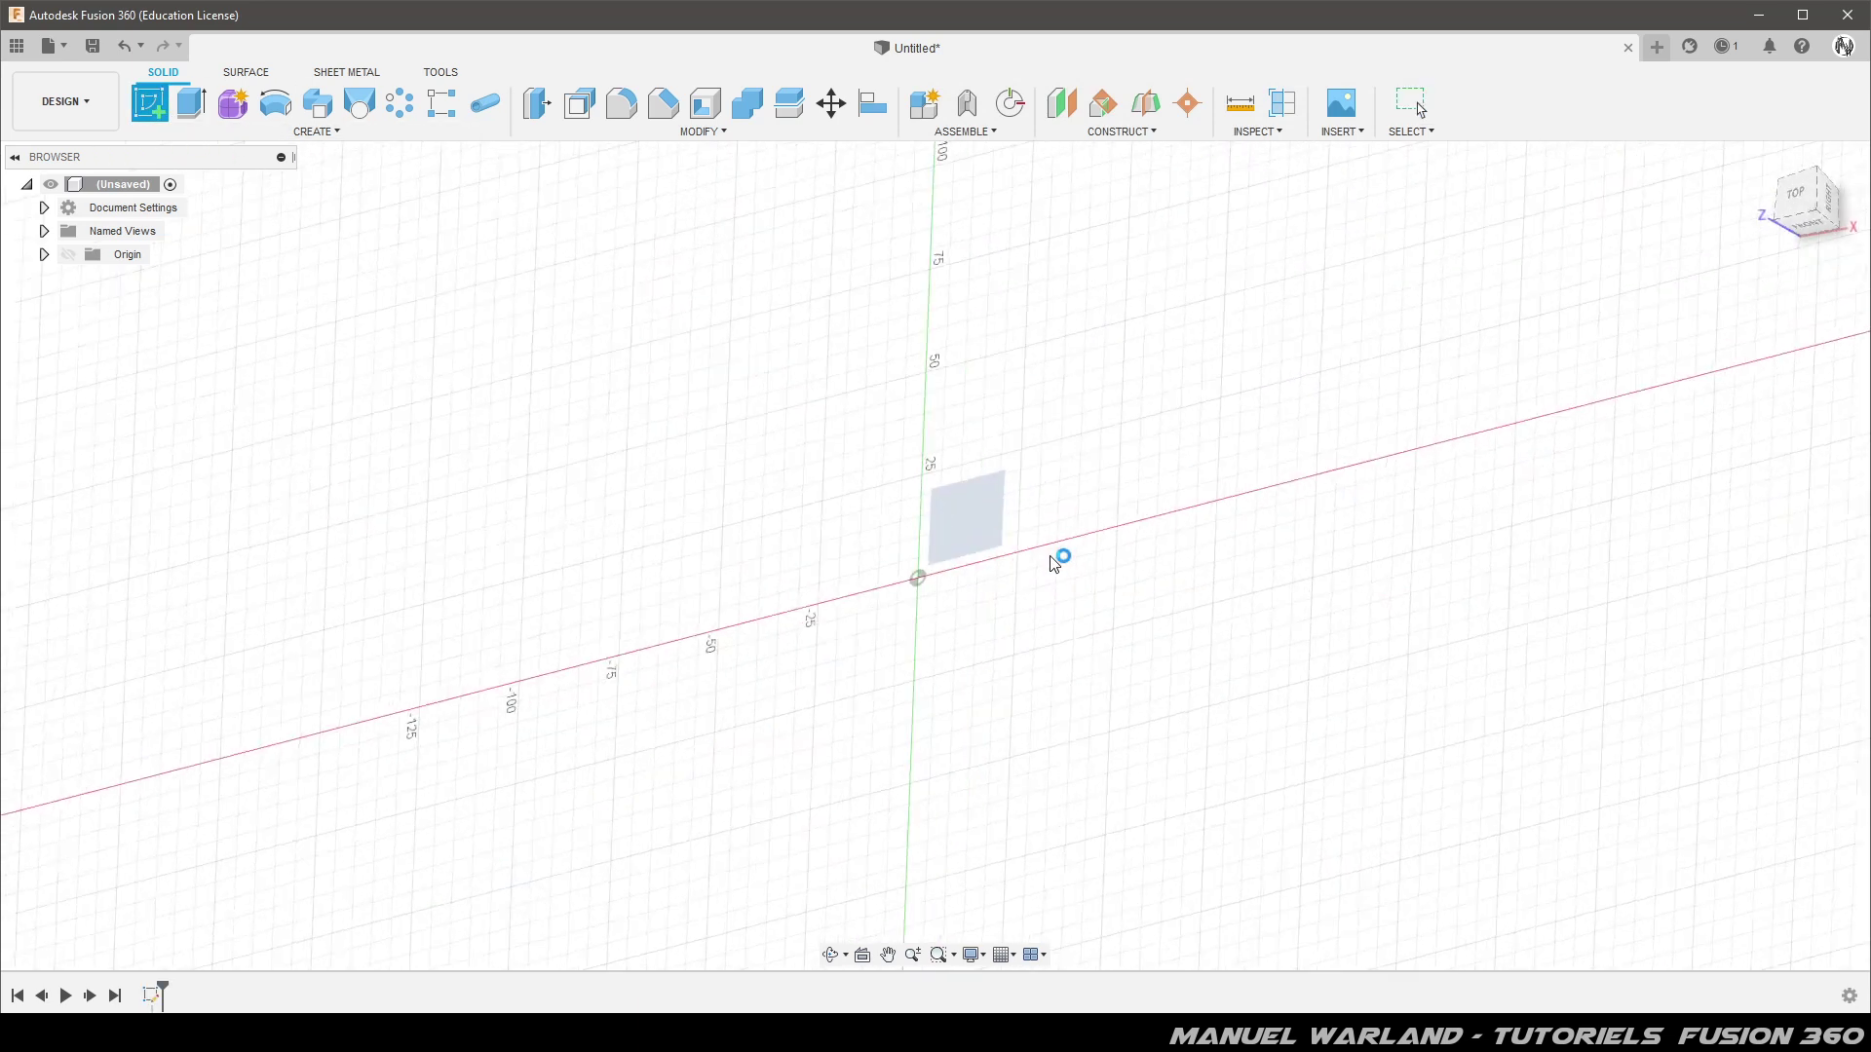
{"action": "left_click", "coordinate": [230, 109]}
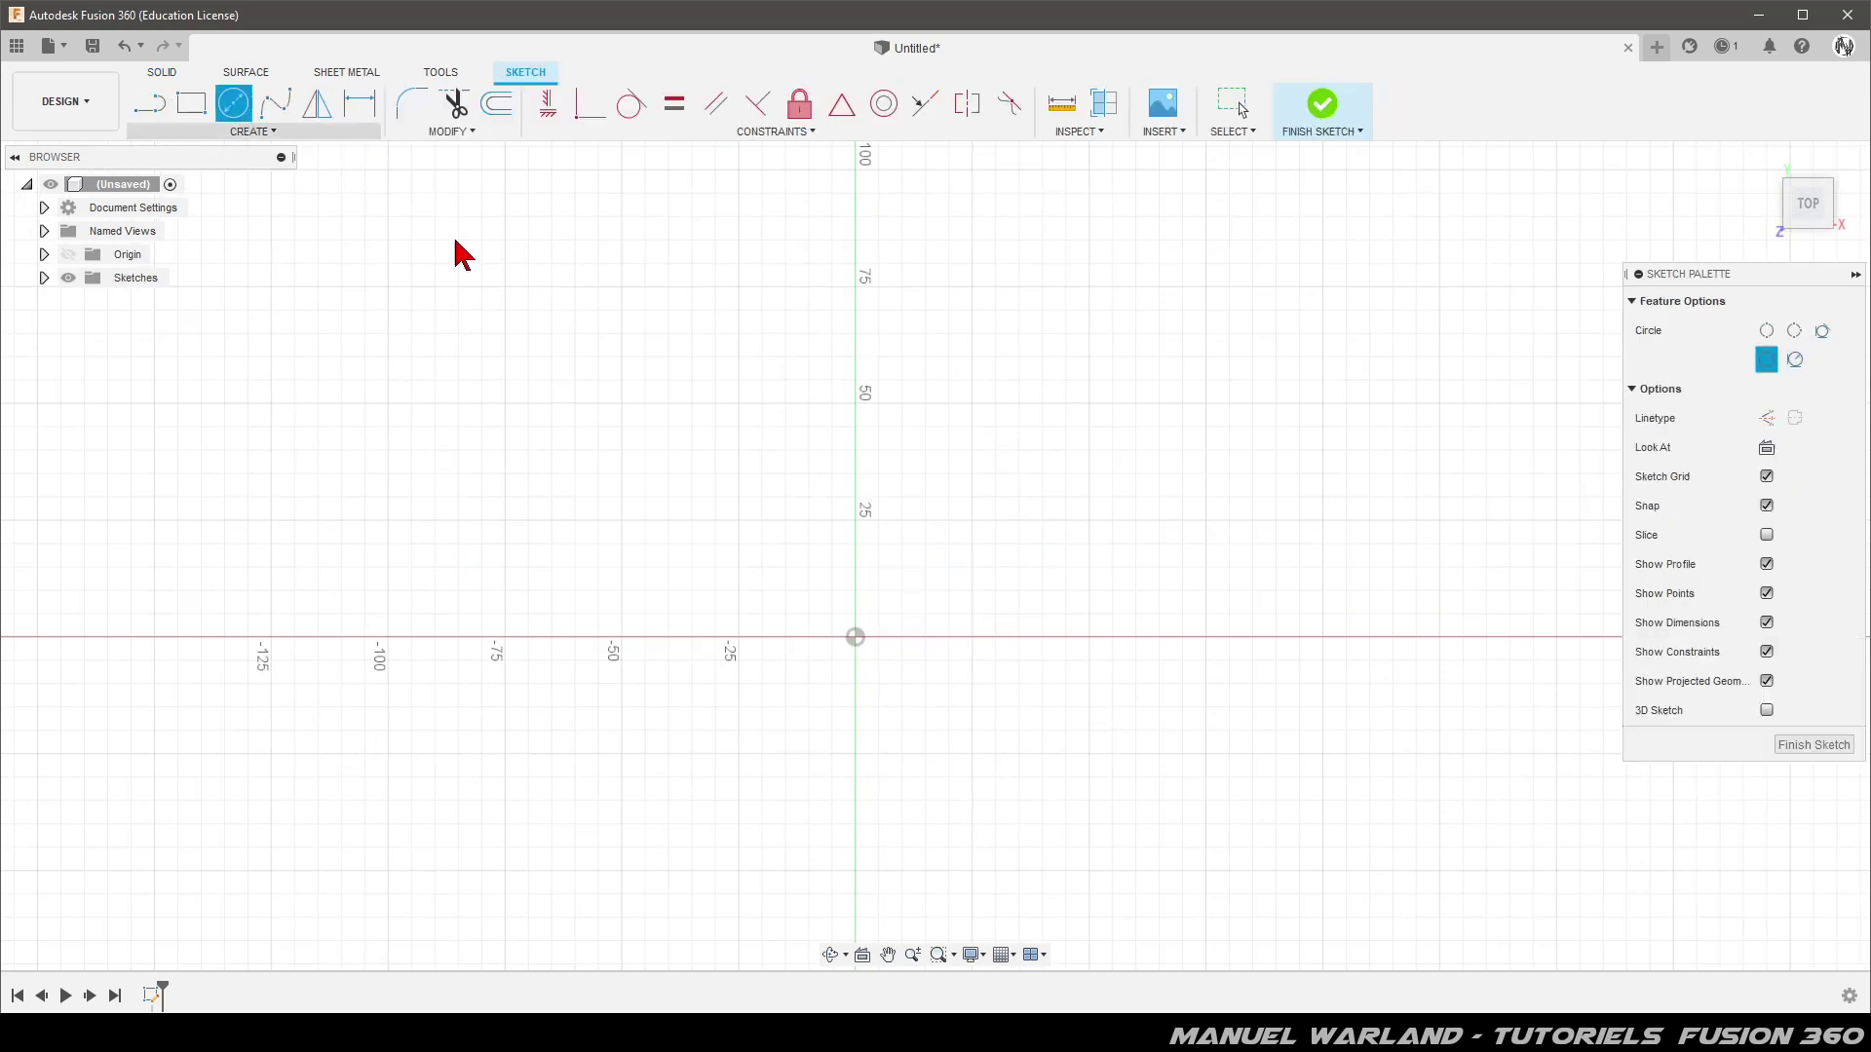
{"action": "left_click", "coordinate": [854, 637]}
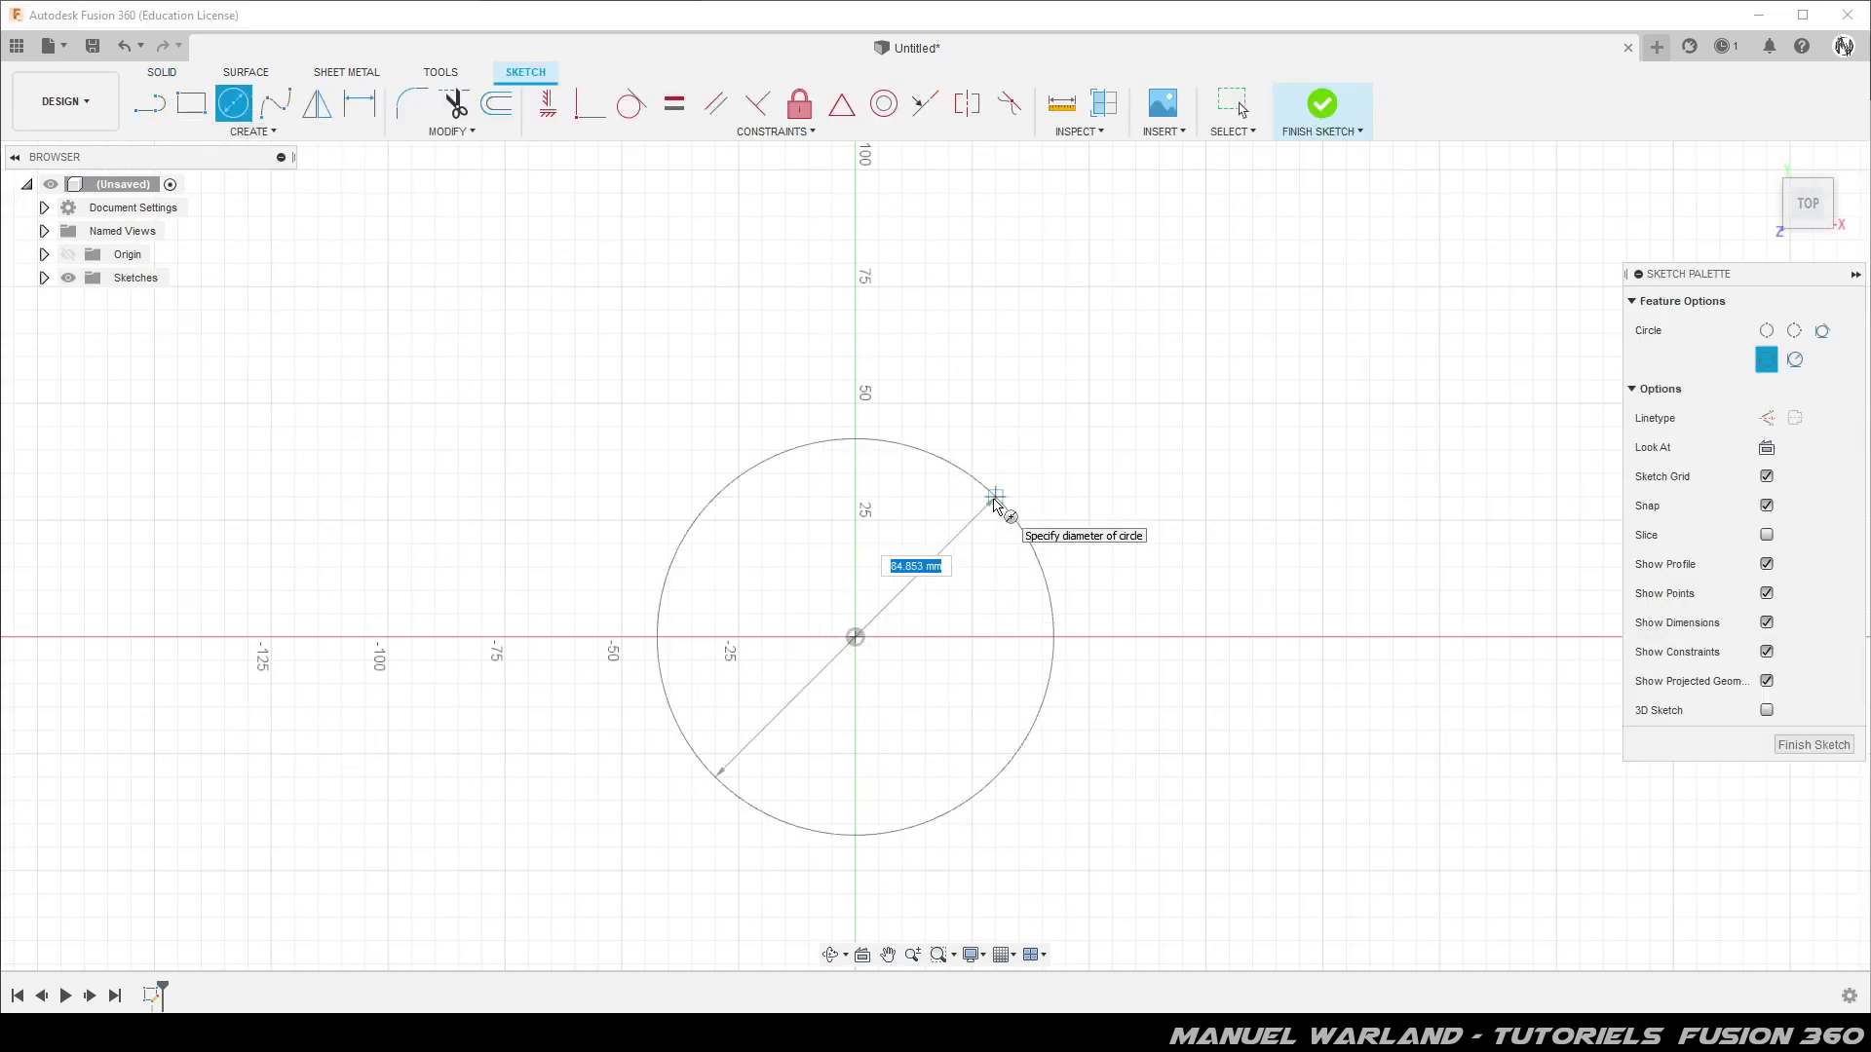
{"action": "left_click", "coordinate": [995, 502]}
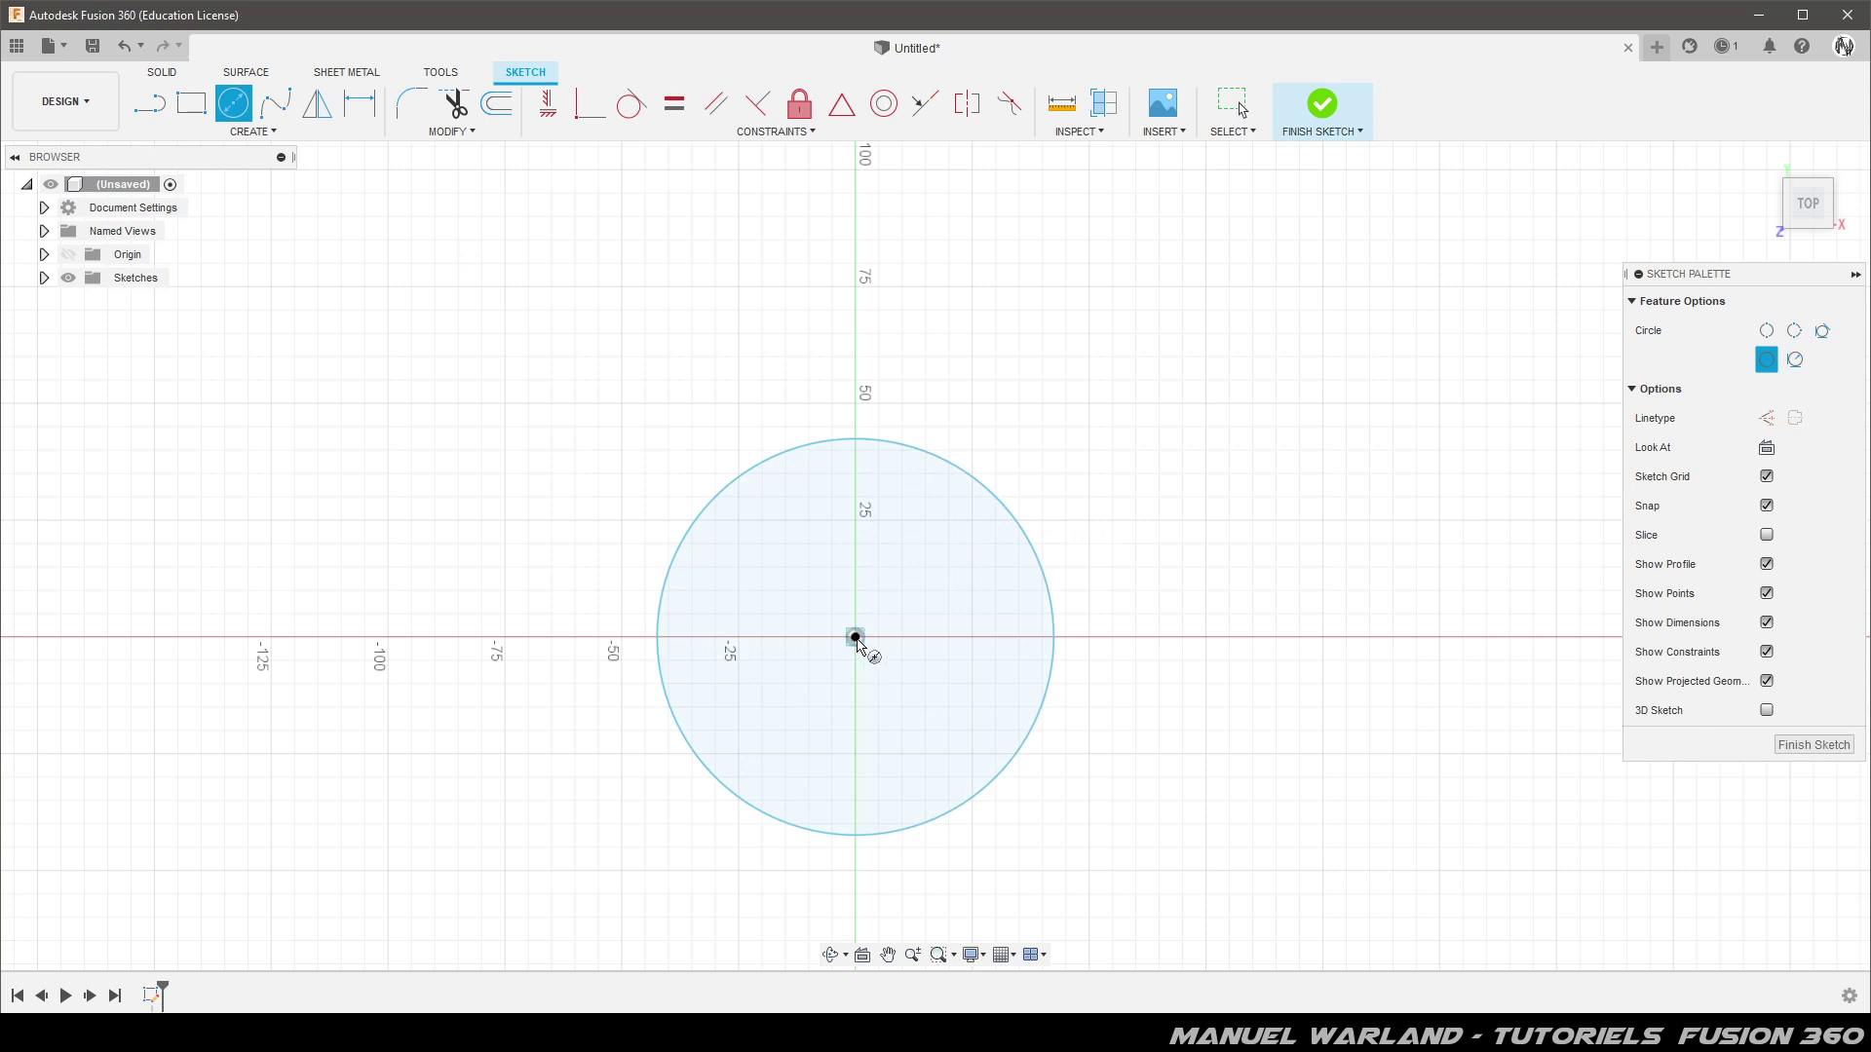
{"action": "left_click", "coordinate": [855, 637]}
{"action": "left_click", "coordinate": [935, 556]}
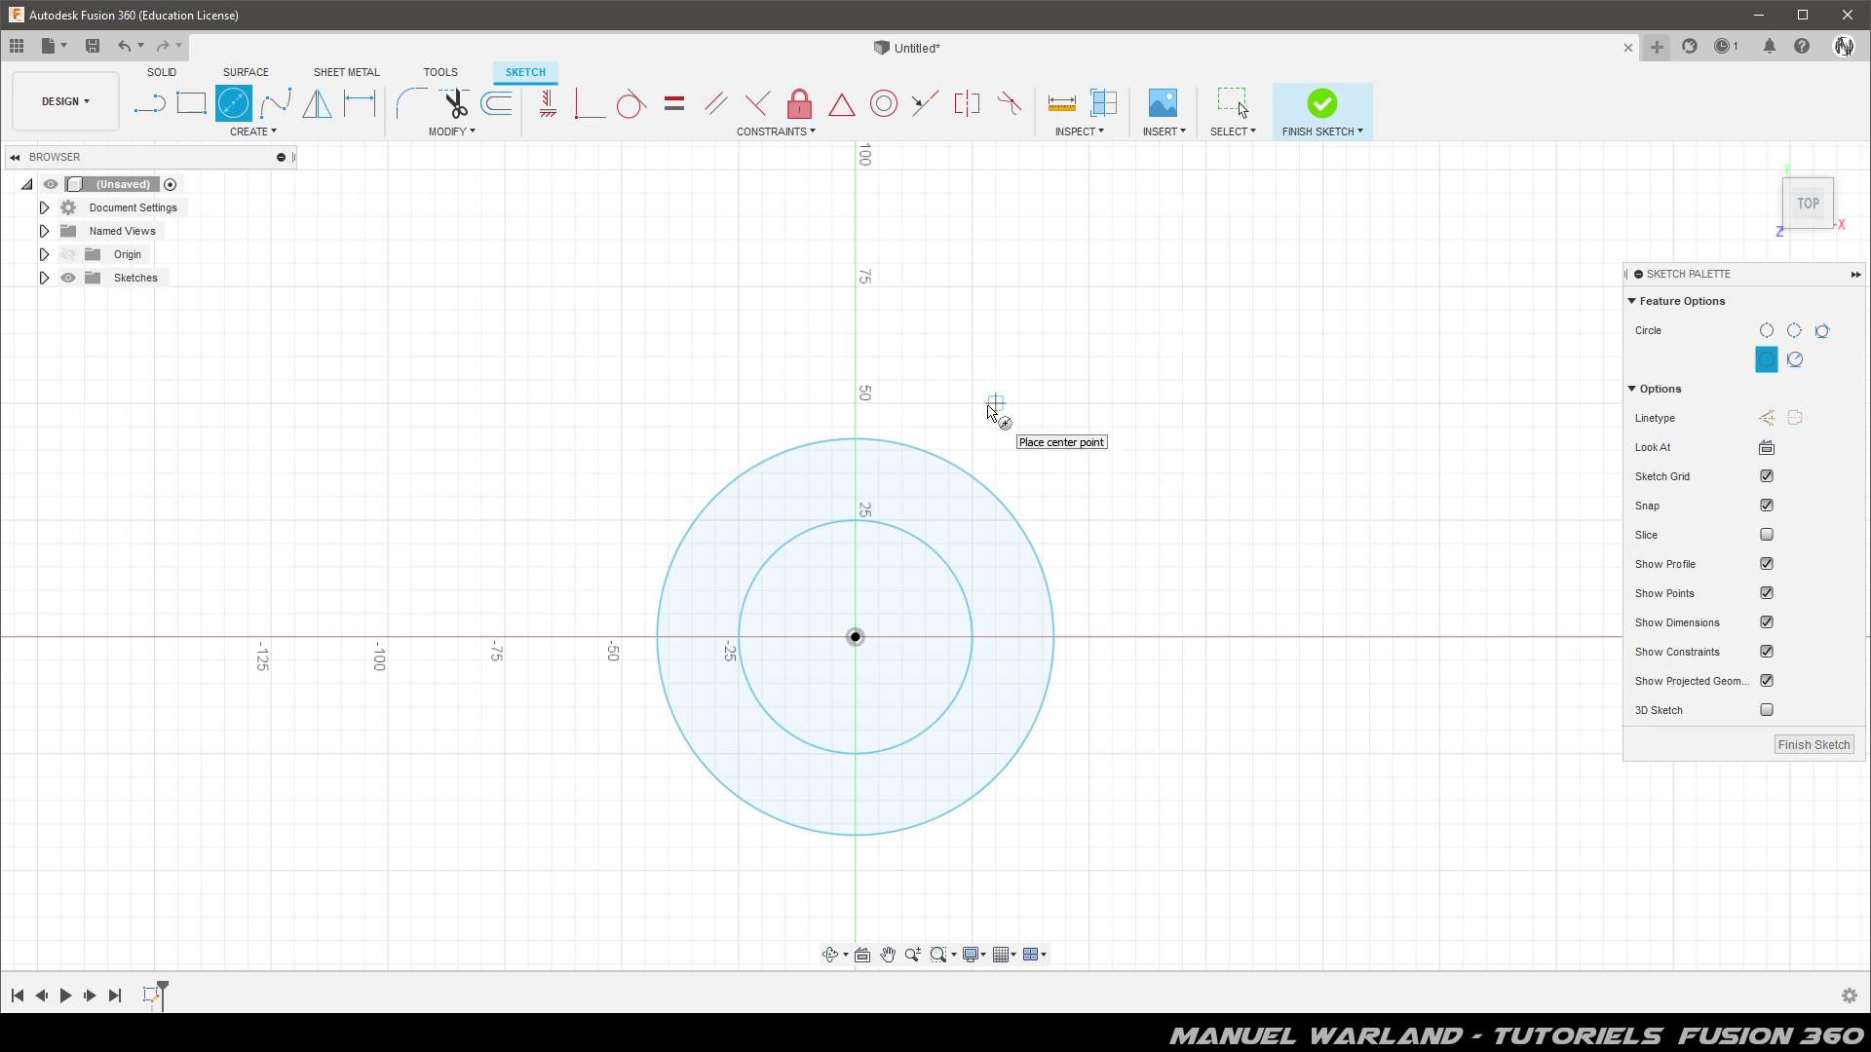
Cancel the extrude that started and undo back into the open sketch
{"action": "key", "text": "Escape"}
{"action": "key", "text": "e"}
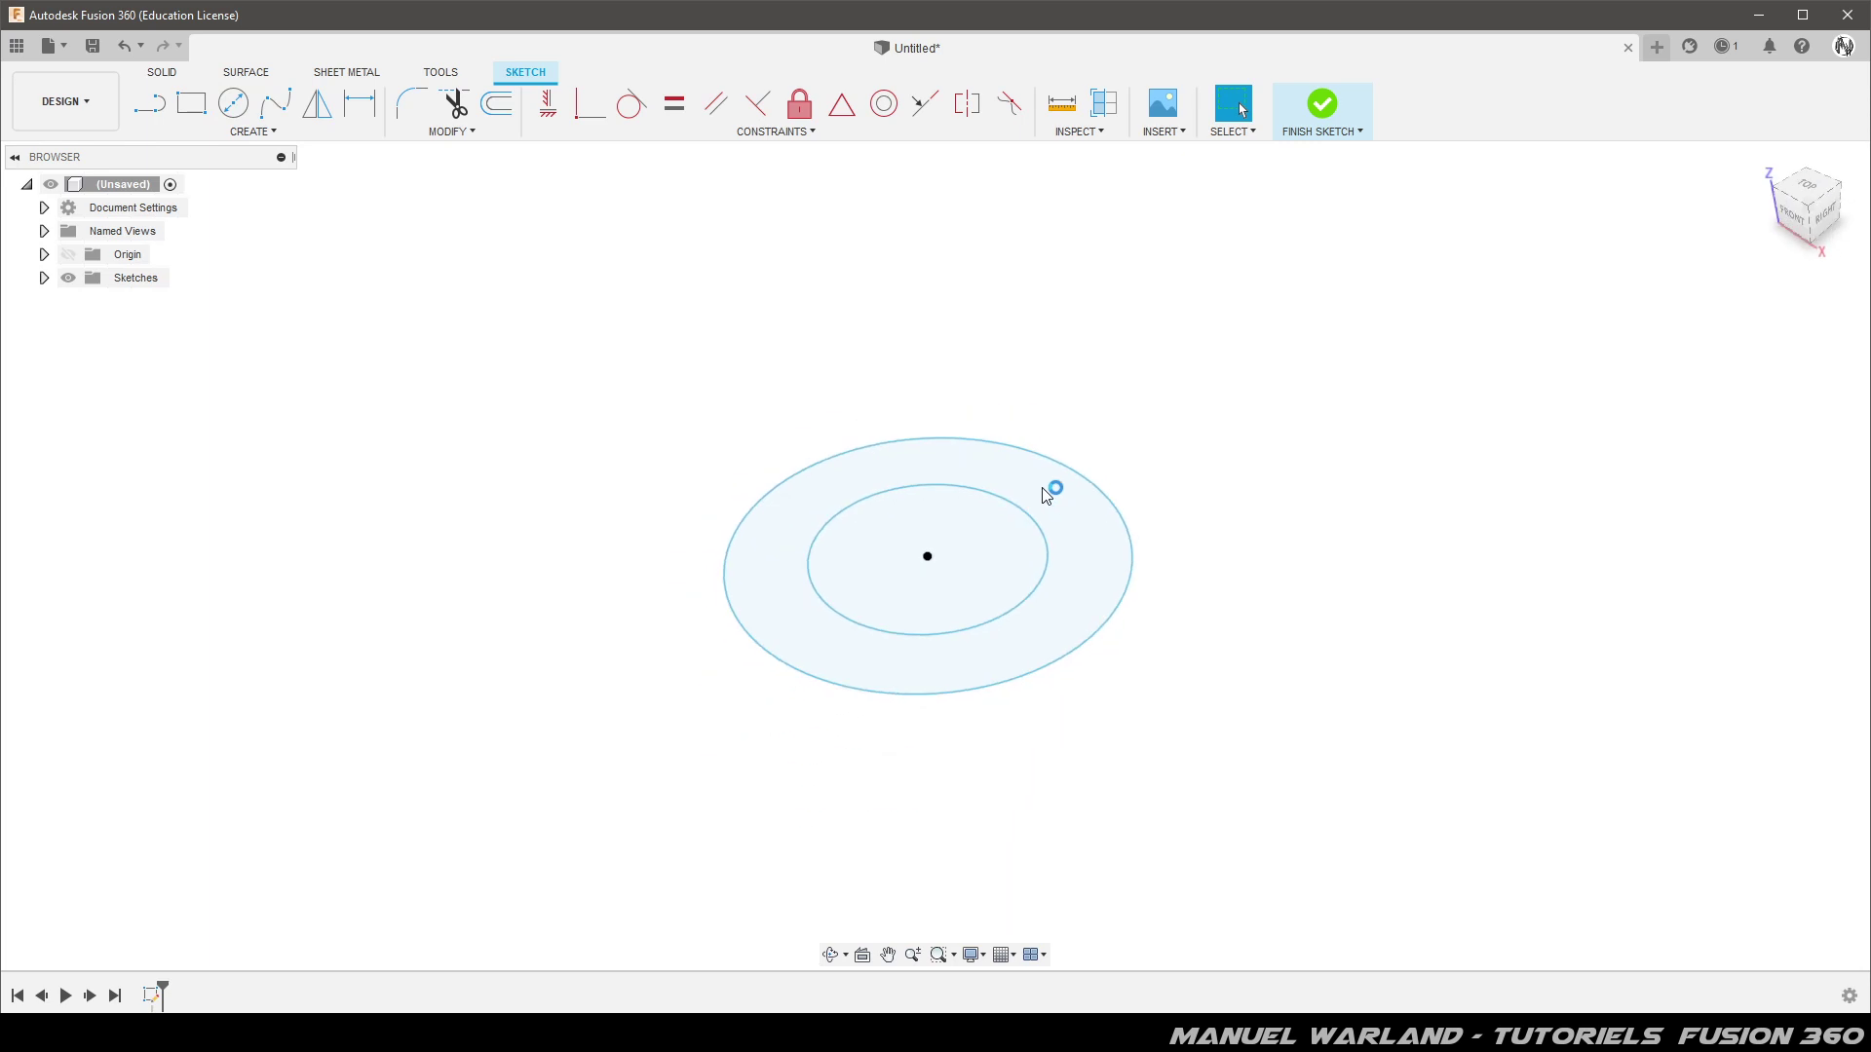
{"action": "left_click", "coordinate": [146, 994]}
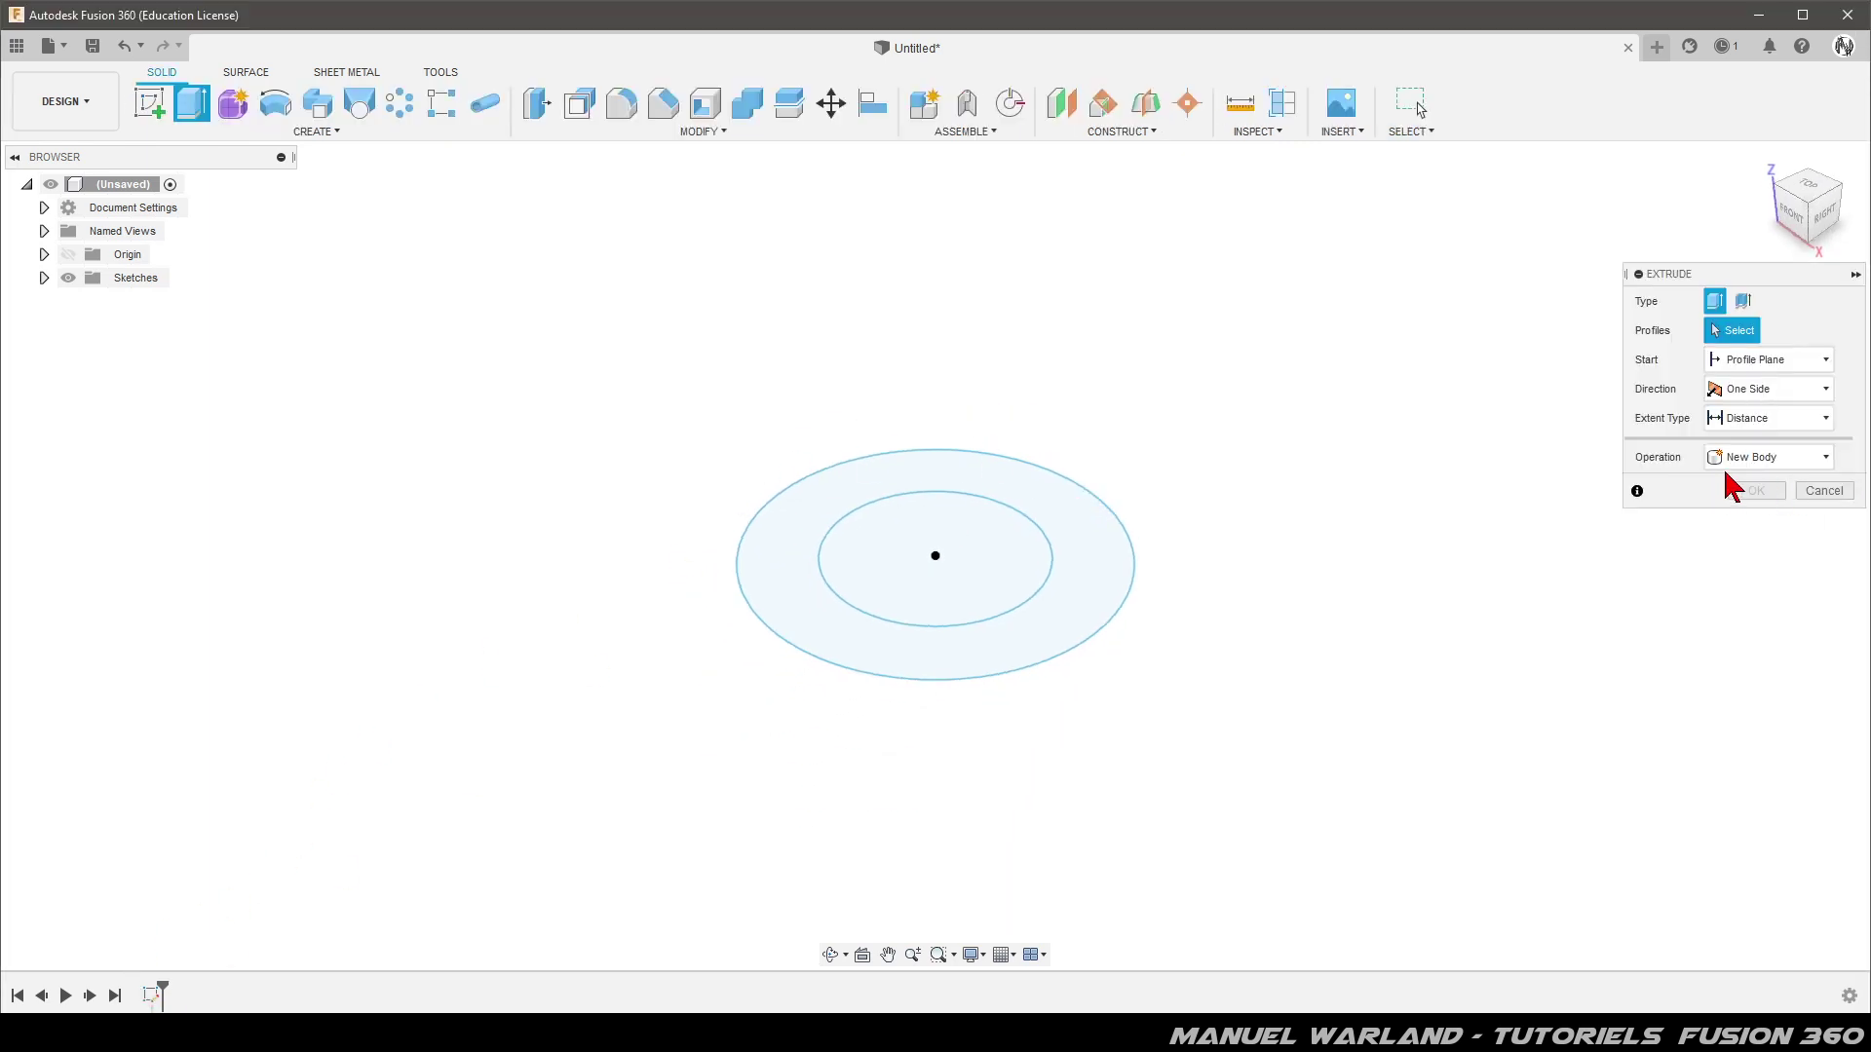
{"action": "left_click", "coordinate": [1824, 490]}
{"action": "key", "text": "ctrl+z"}
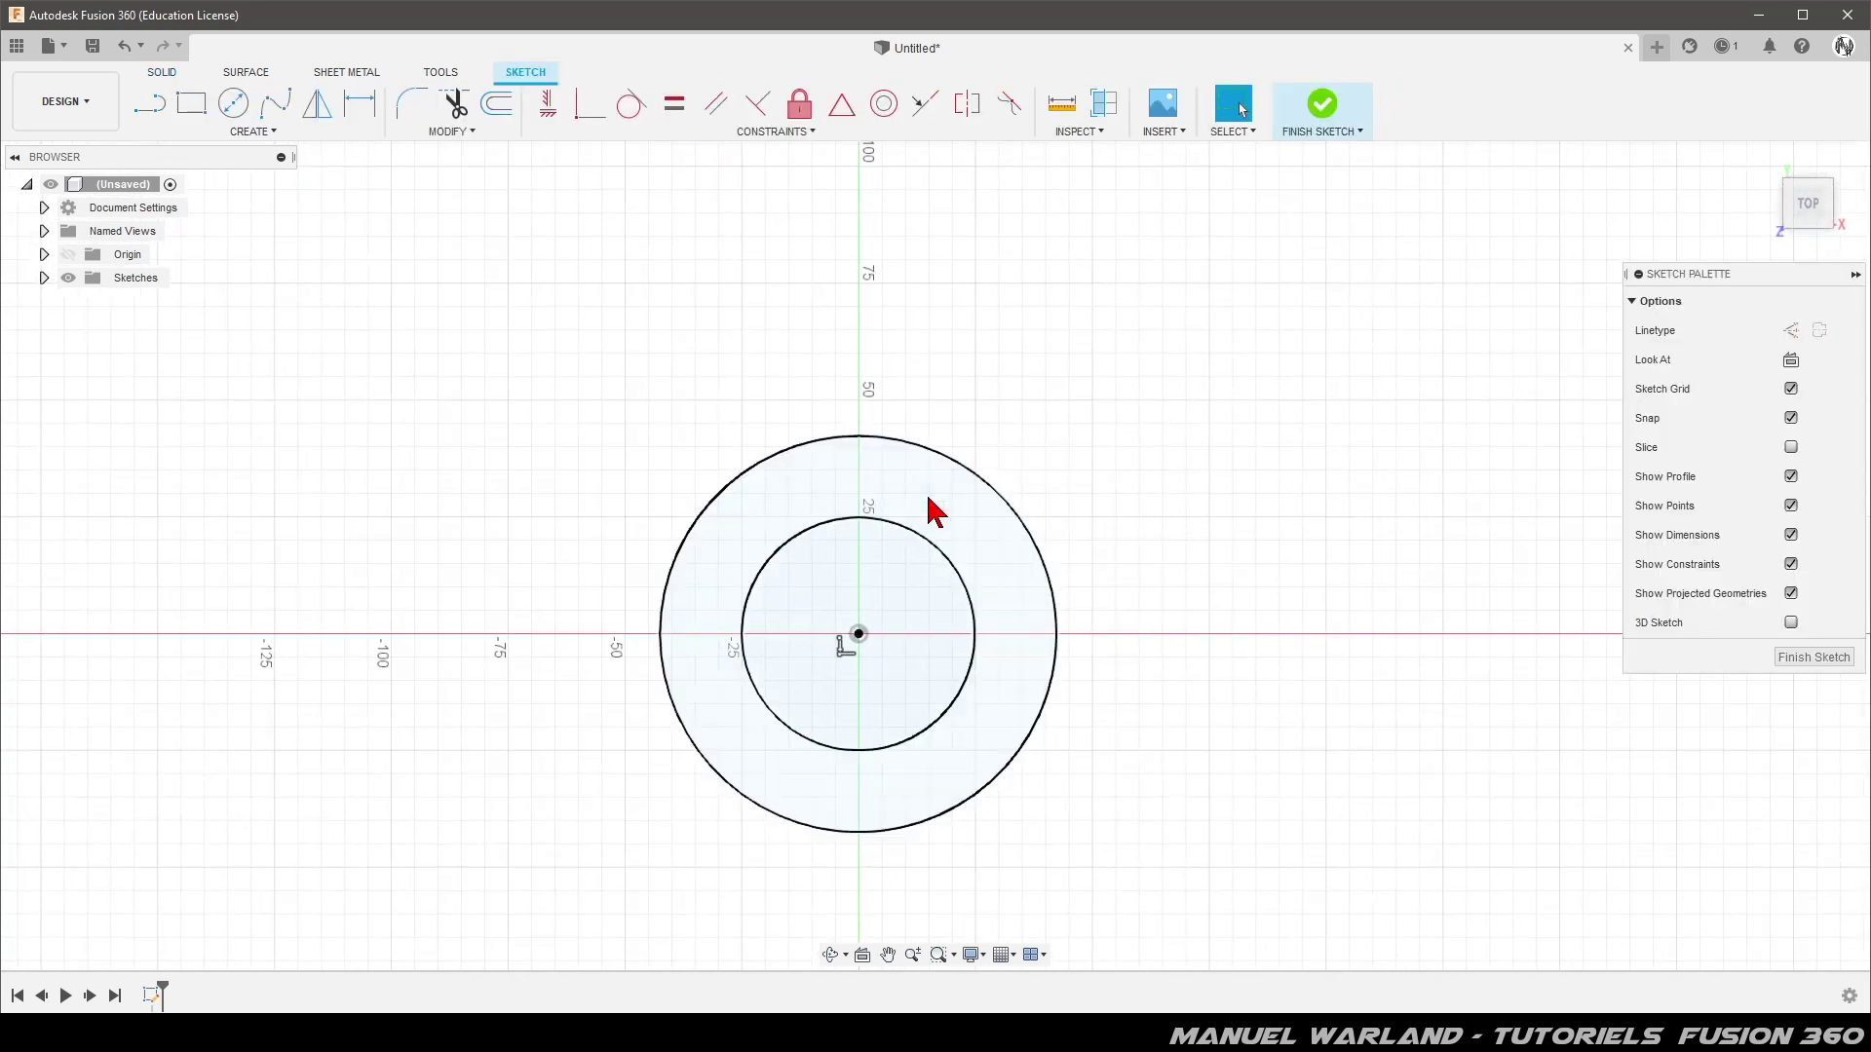
Dimension the outer circle's diameter with the DiamExt parameter (100 mm)
{"action": "key", "text": "d"}
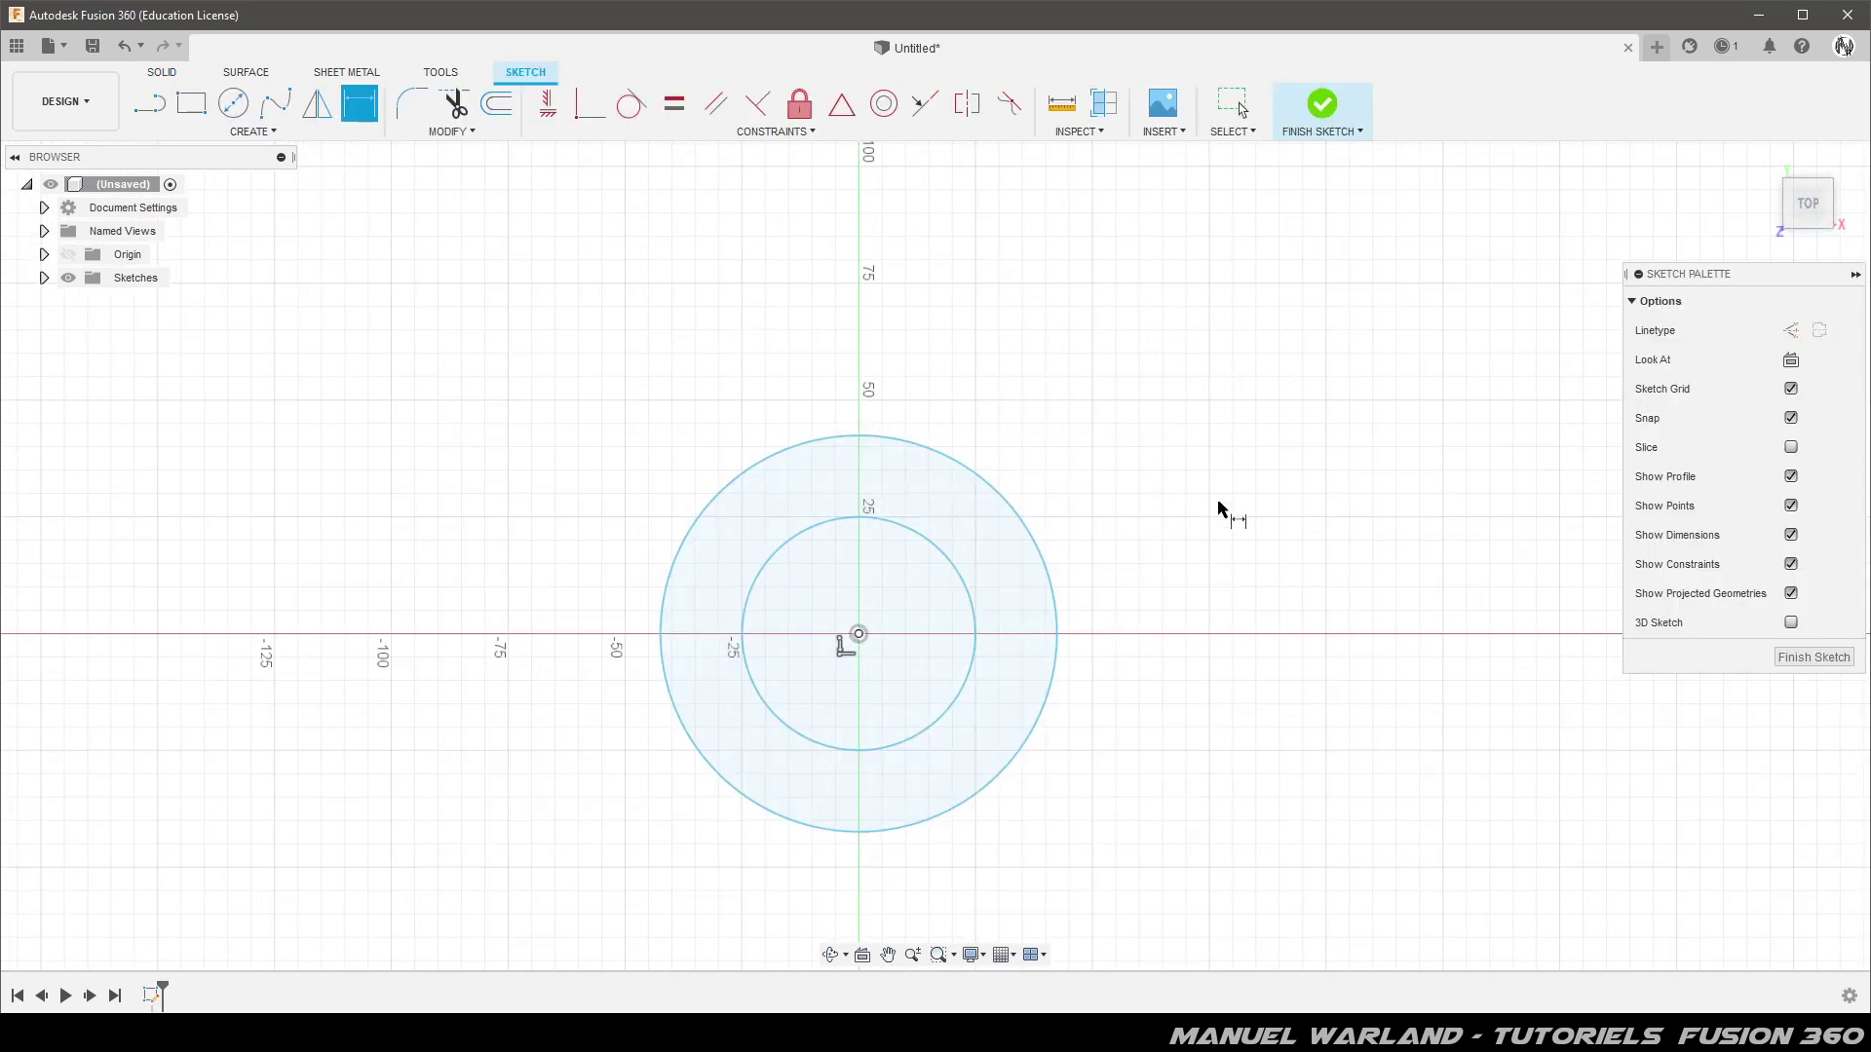
{"action": "left_click", "coordinate": [1030, 524]}
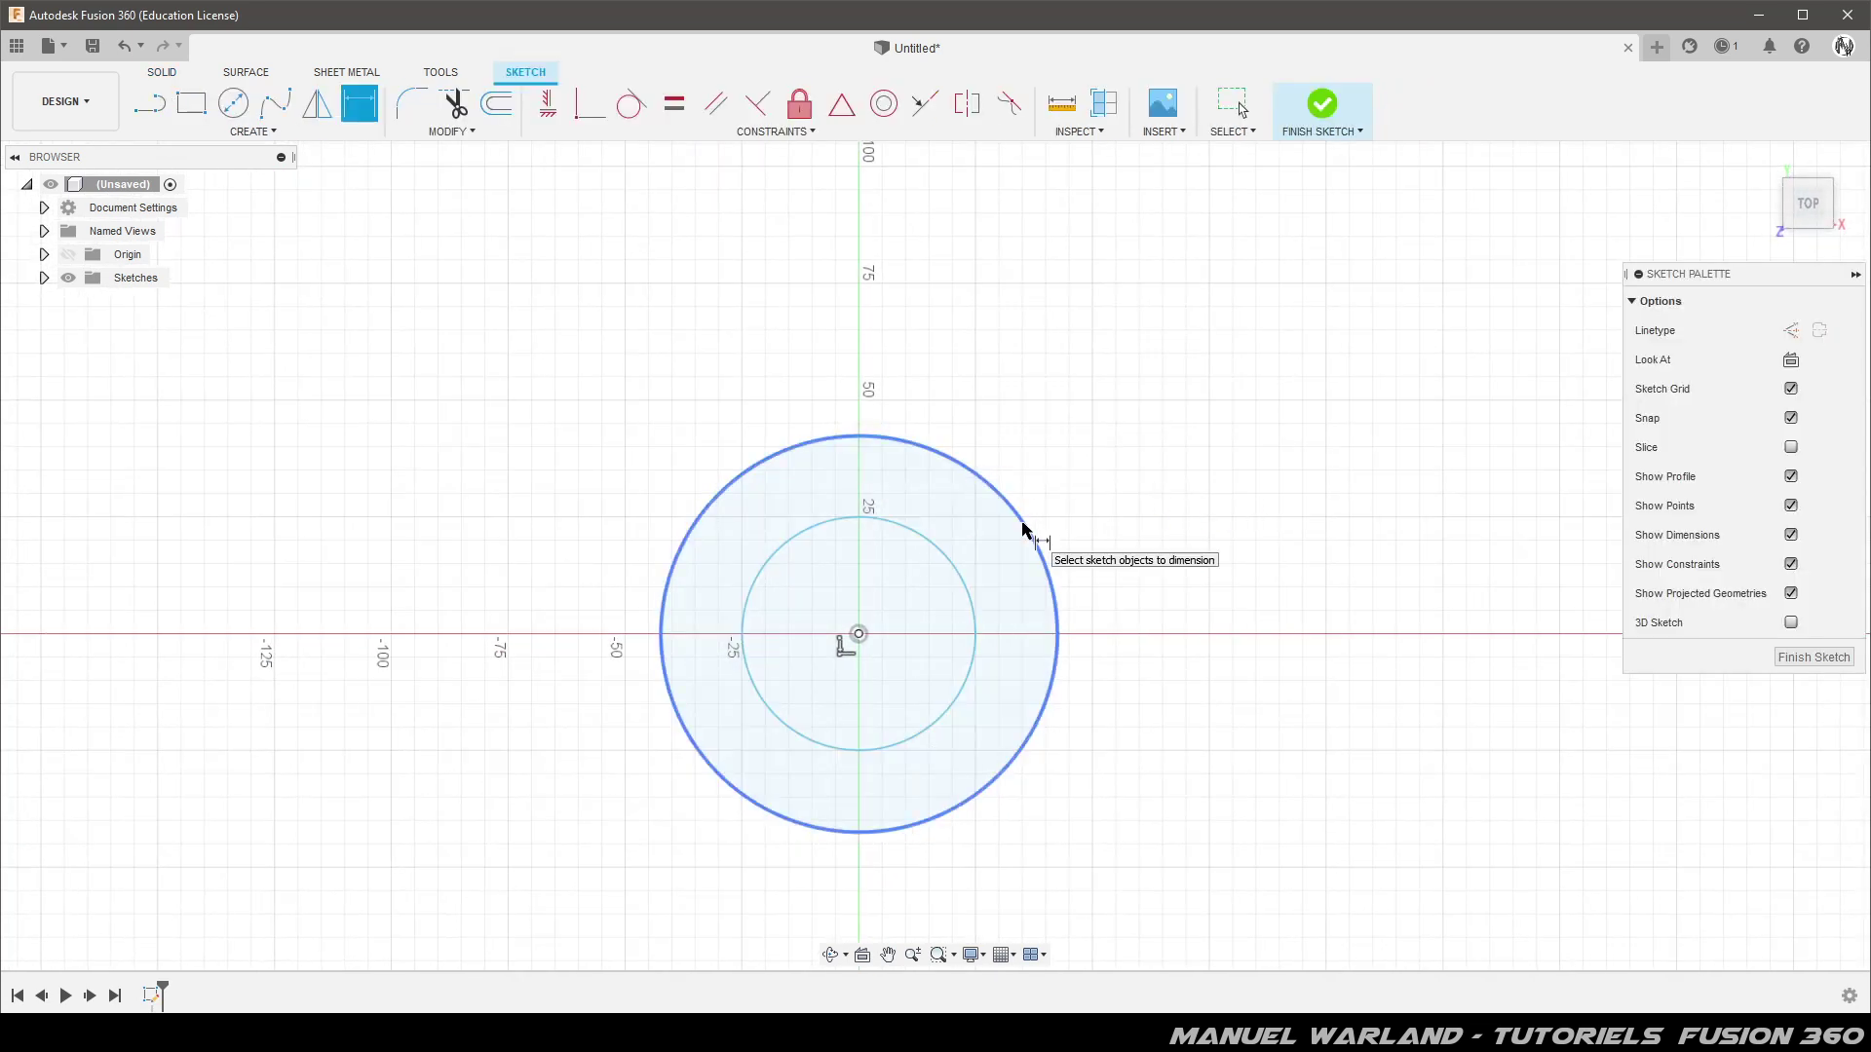
{"action": "left_click", "coordinate": [1151, 557]}
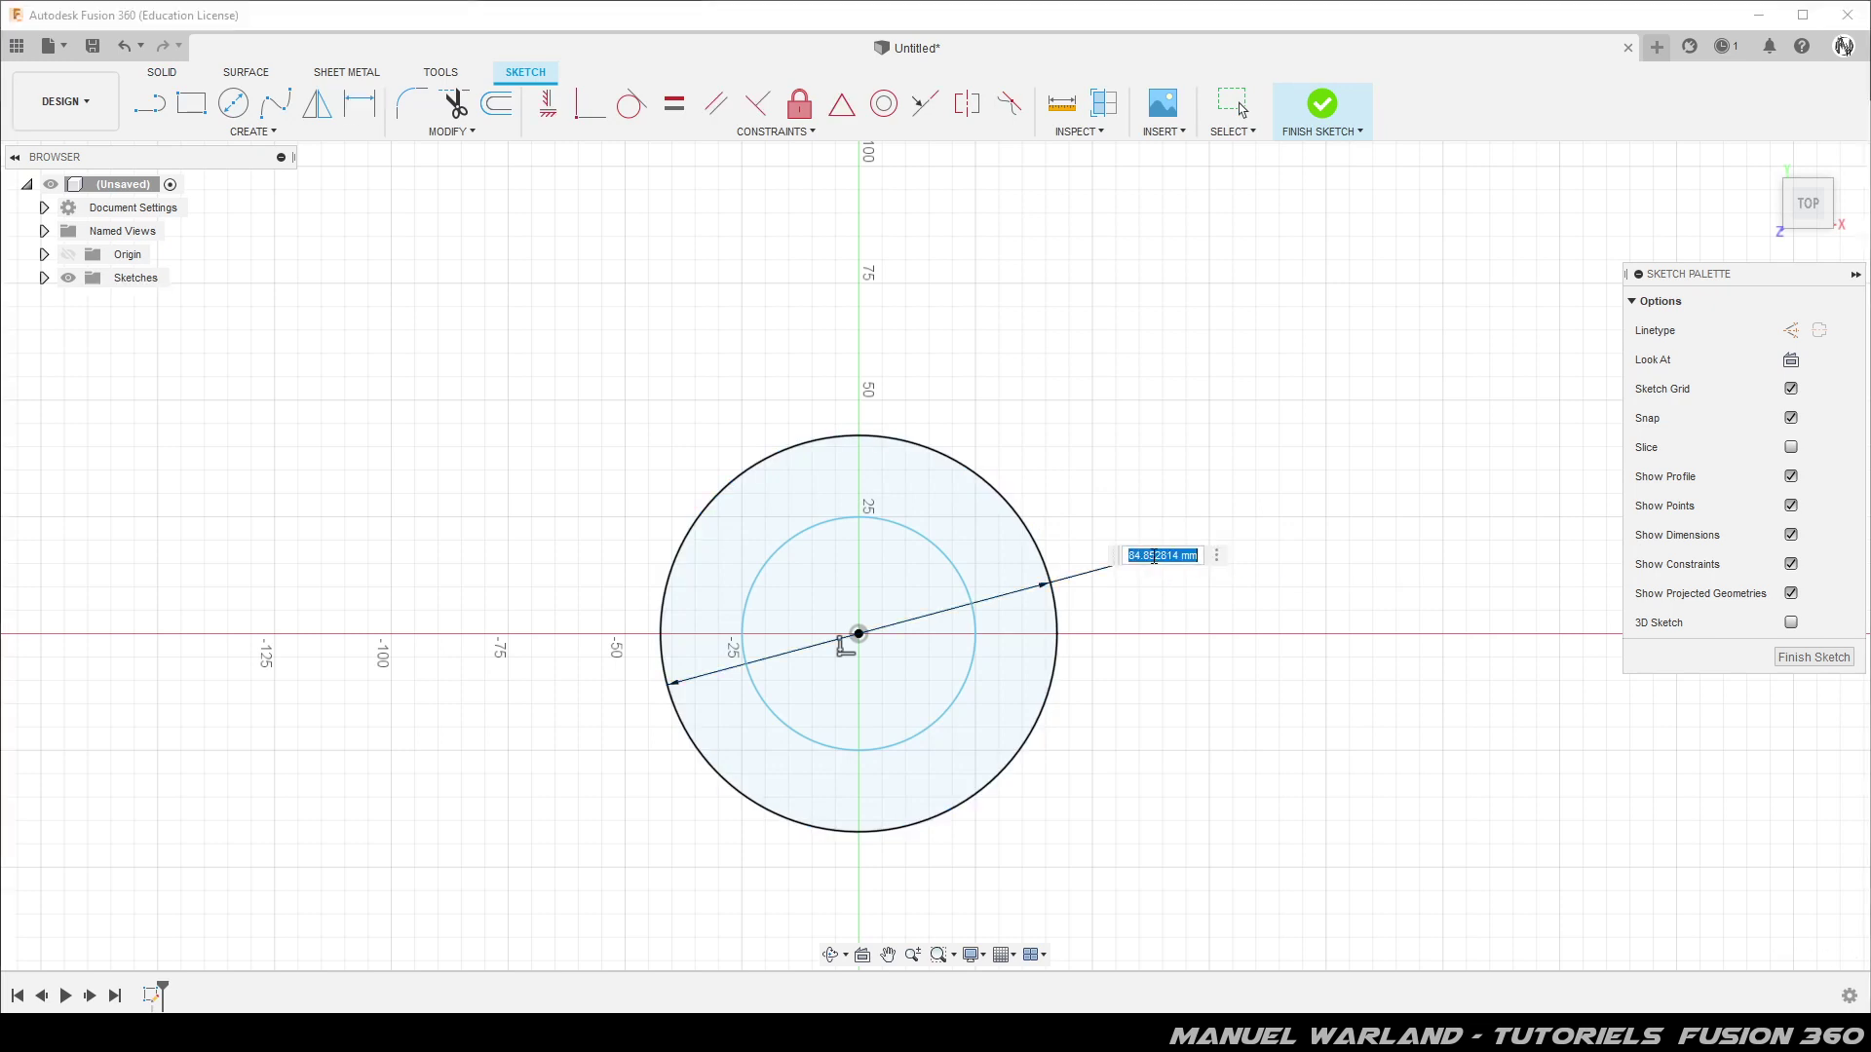
{"action": "type", "text": "D"}
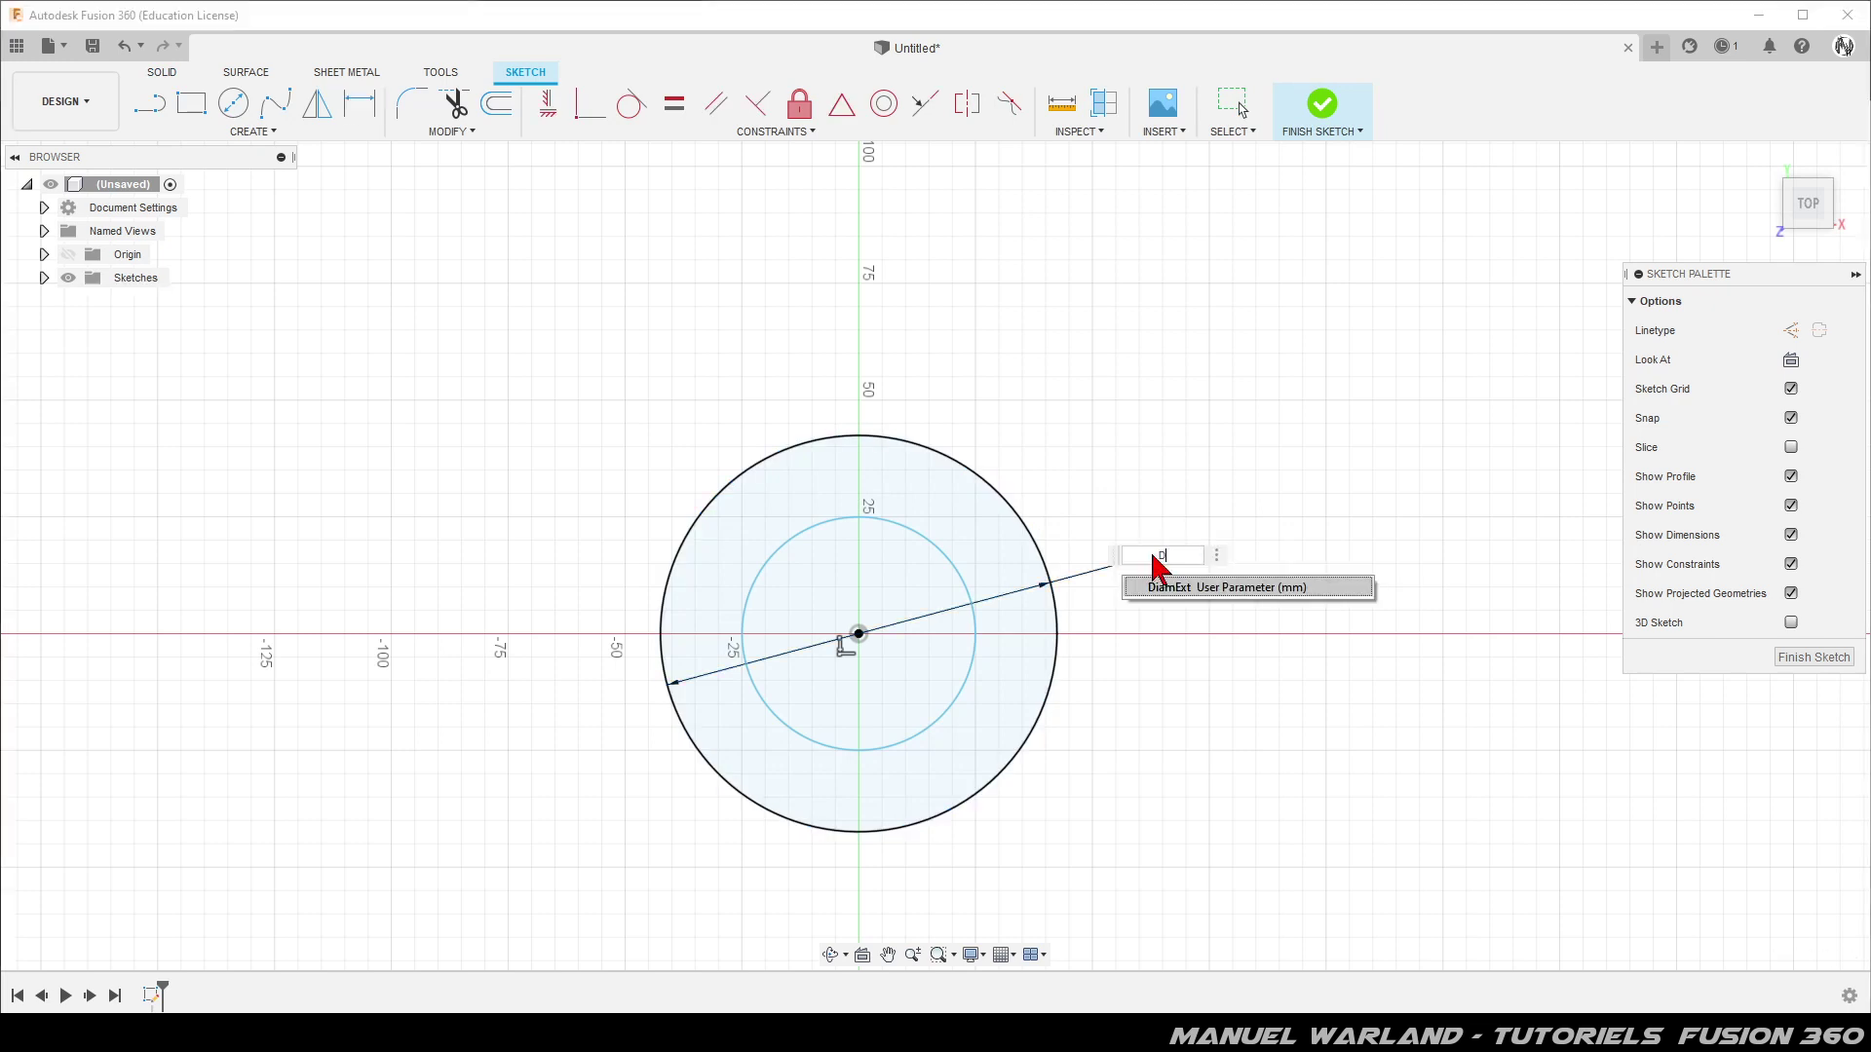
{"action": "type", "text": "a"}
{"action": "key", "text": "BackSpace"}
{"action": "left_click", "coordinate": [1187, 587]}
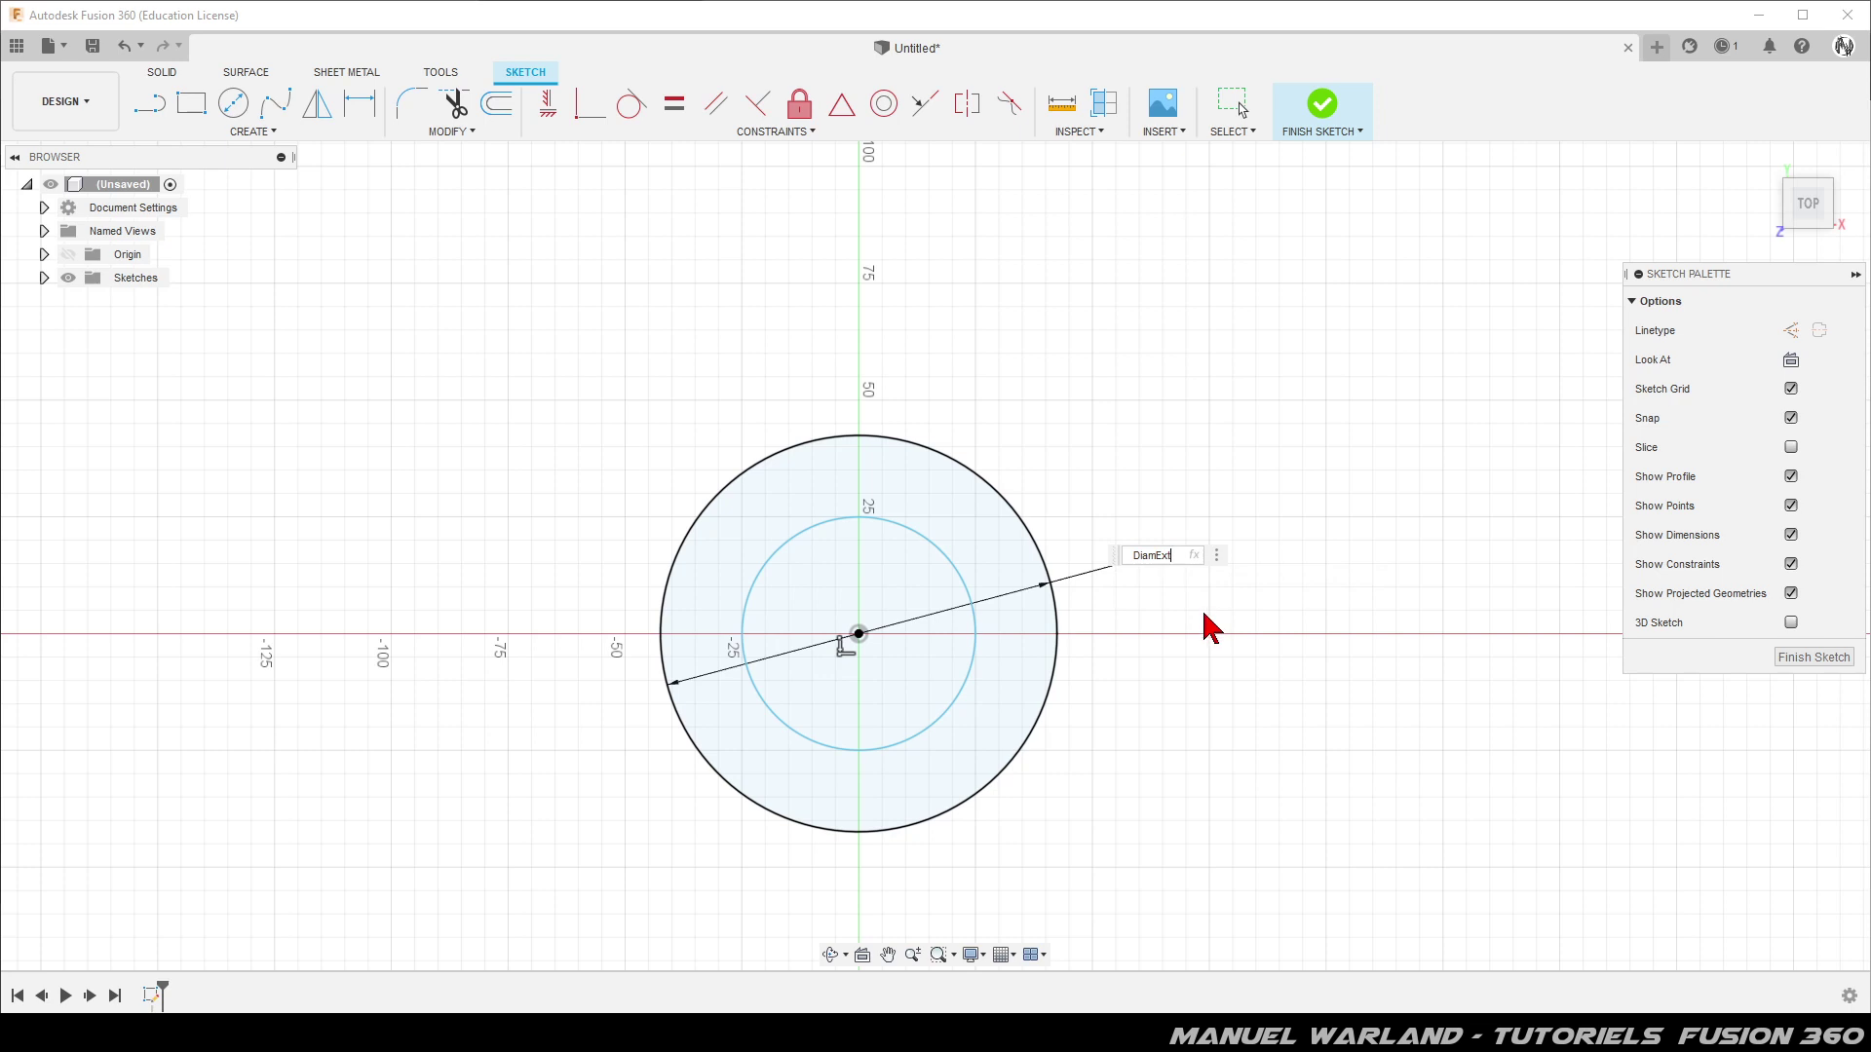
{"action": "key", "text": "Return"}
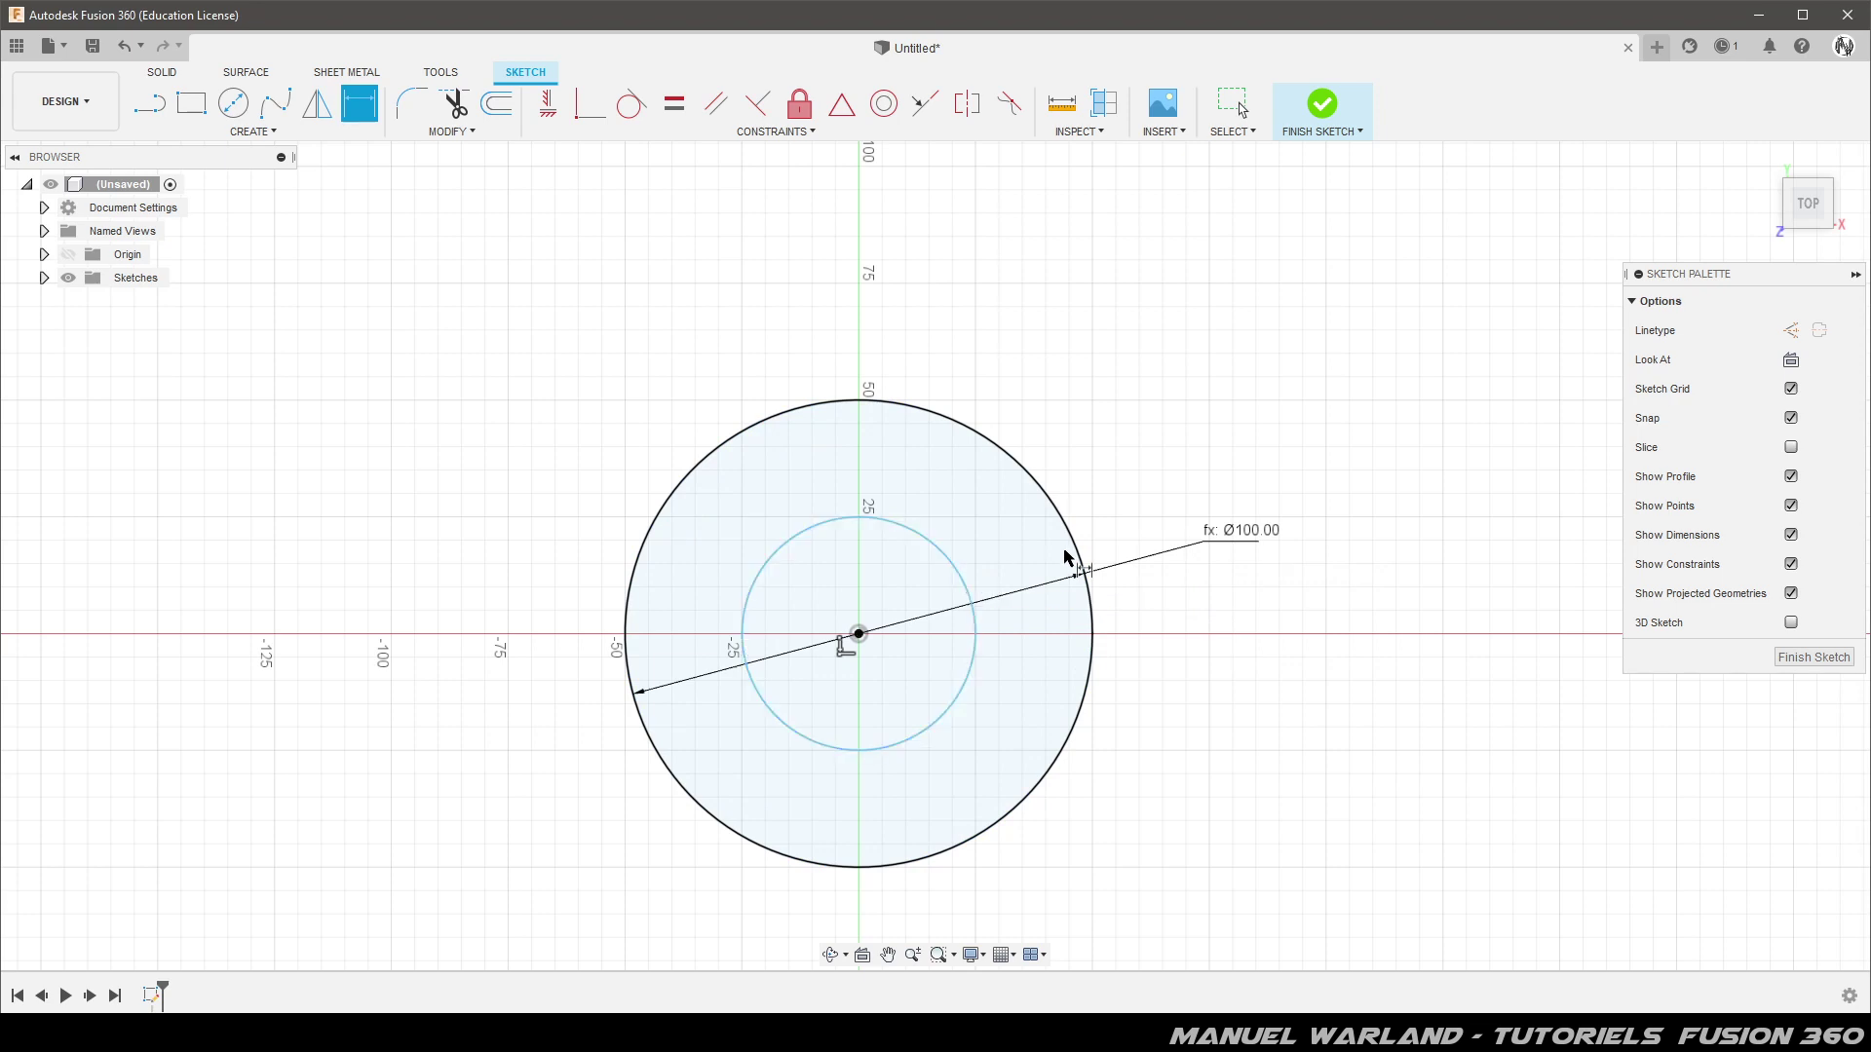
Set the inner circle diameter to DiamExt - (Epaisseur*2), giving 96 mm, and begin a line at the origin
{"action": "left_click", "coordinate": [959, 575]}
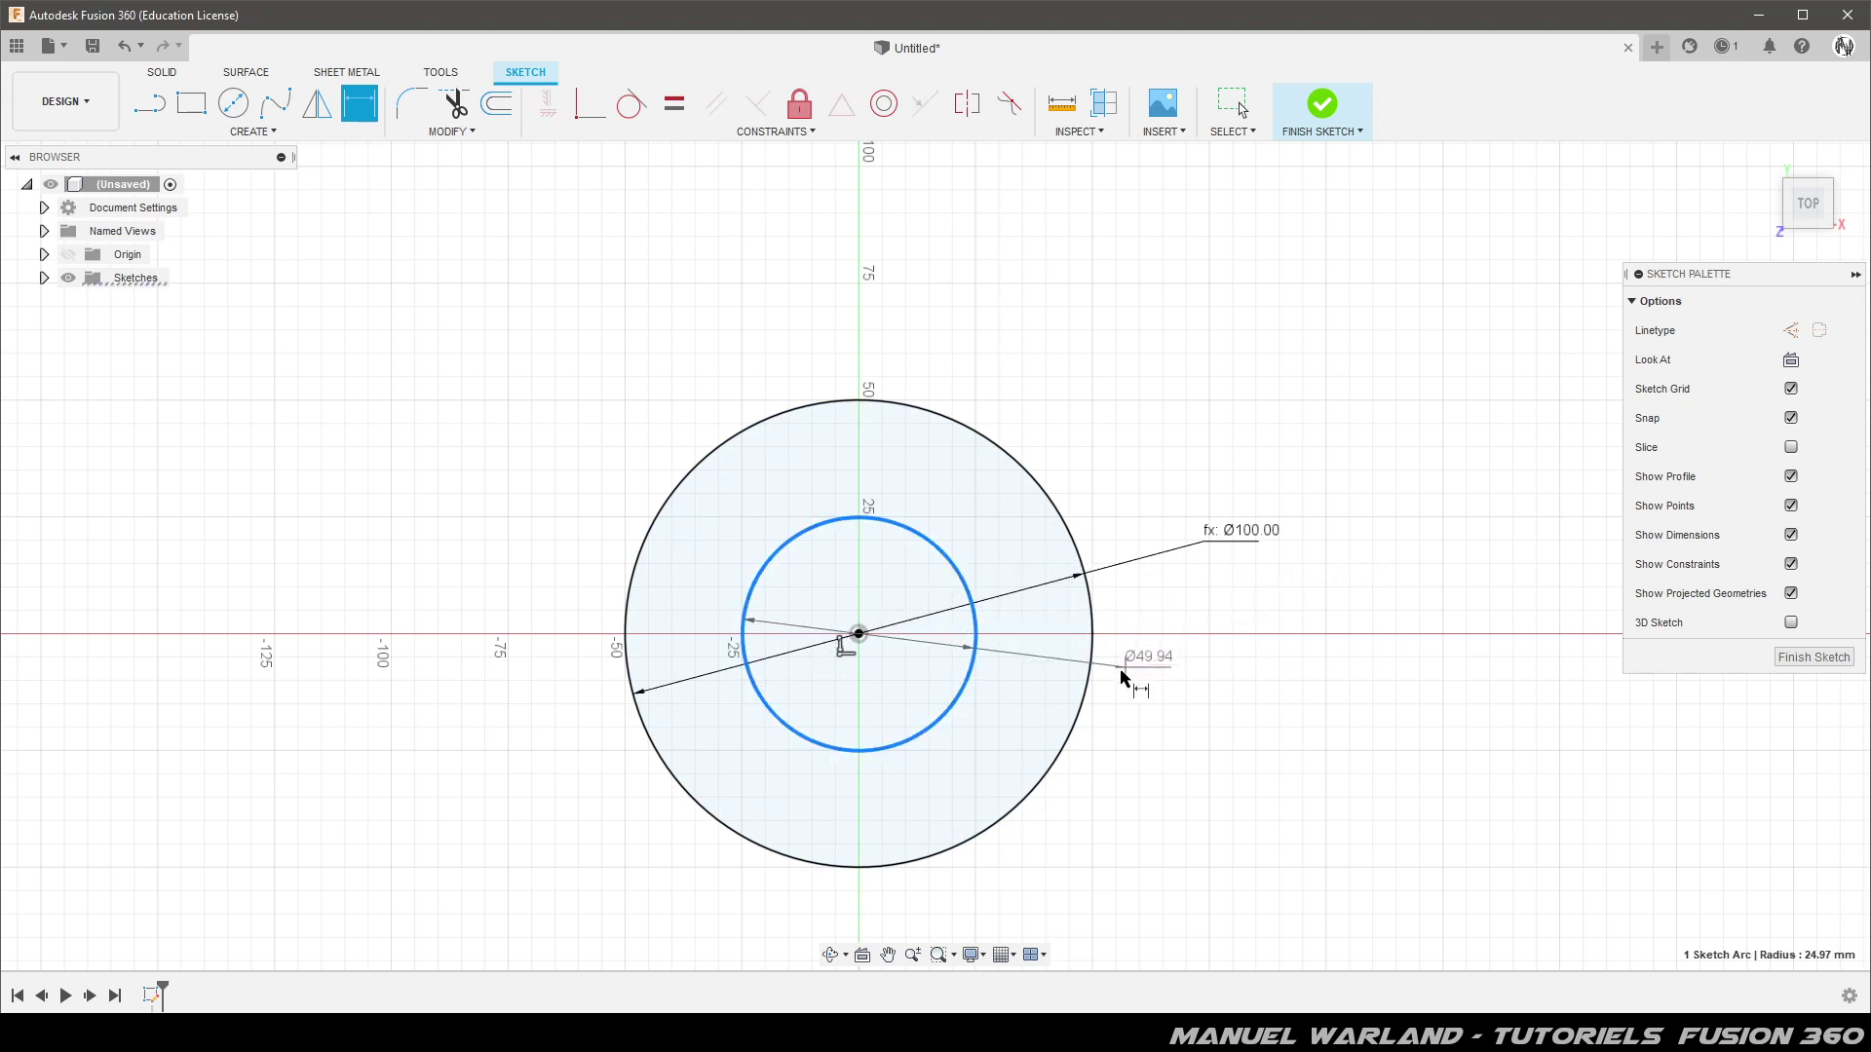
{"action": "left_click", "coordinate": [1134, 708]}
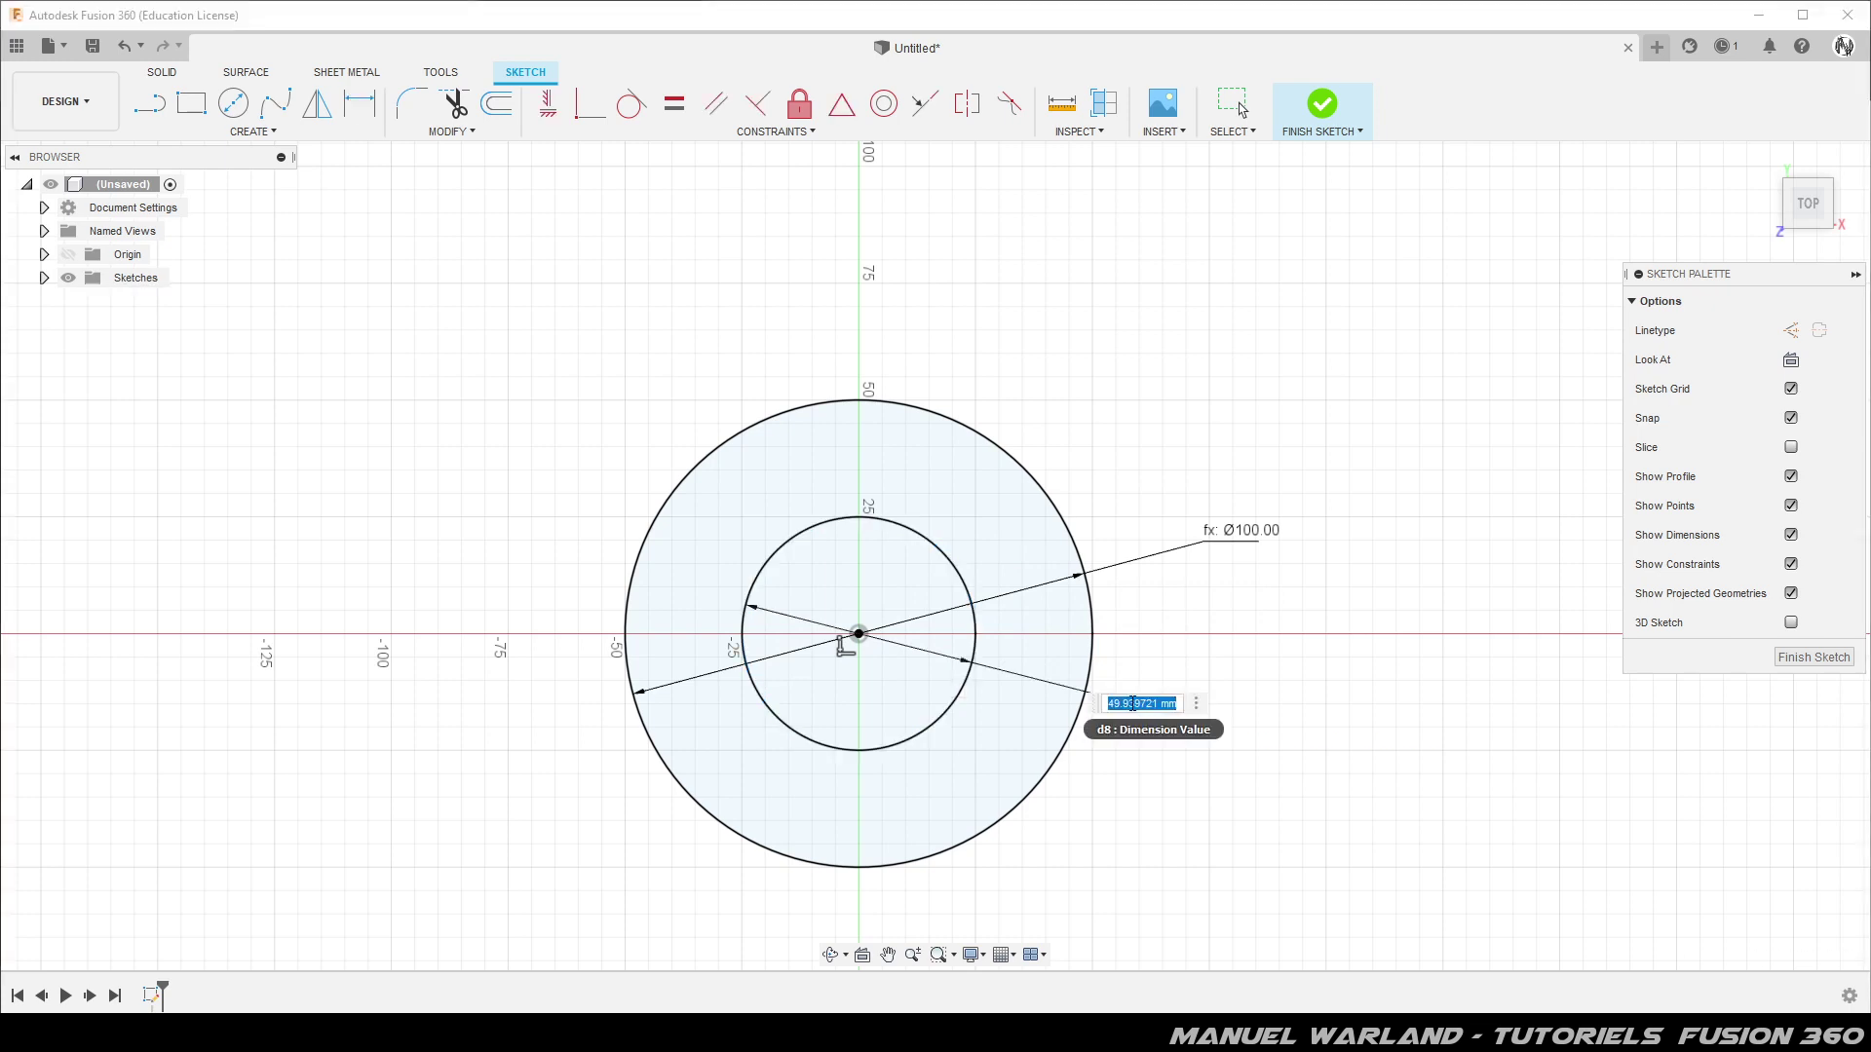
{"action": "type", "text": "di"}
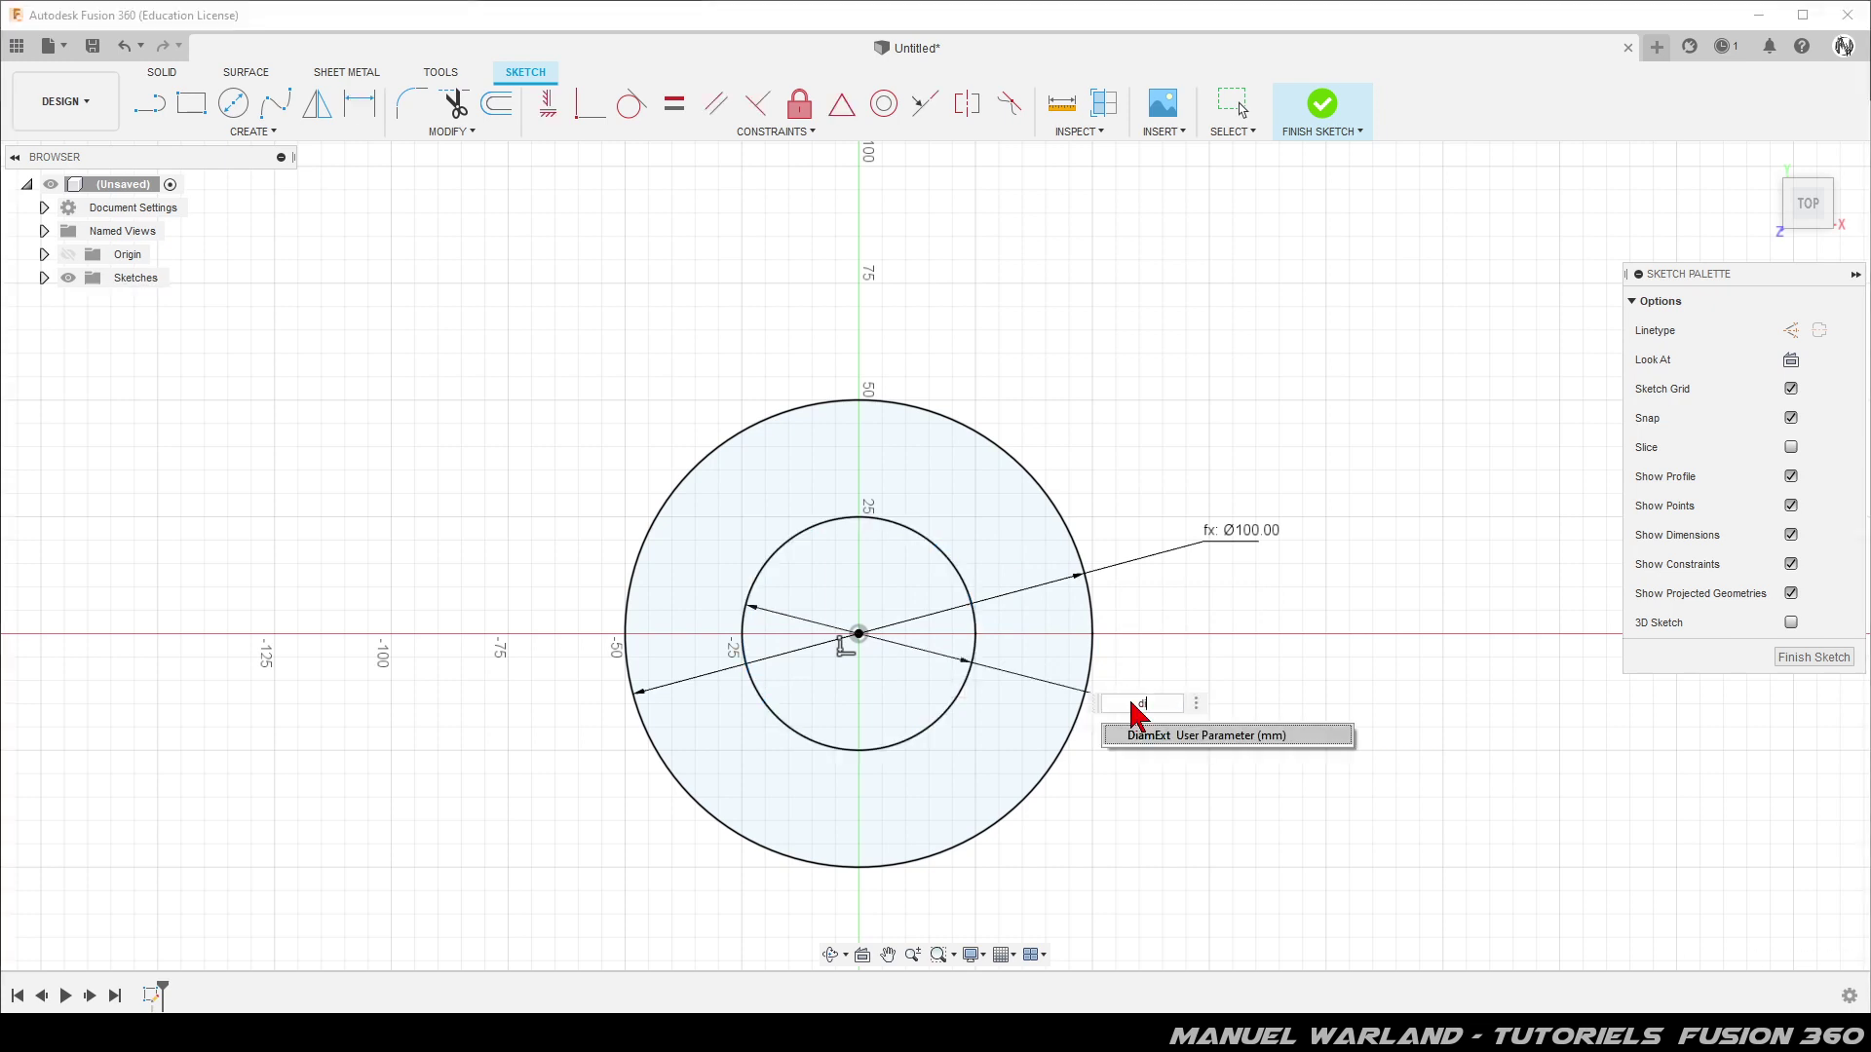
{"action": "left_click", "coordinate": [1154, 742]}
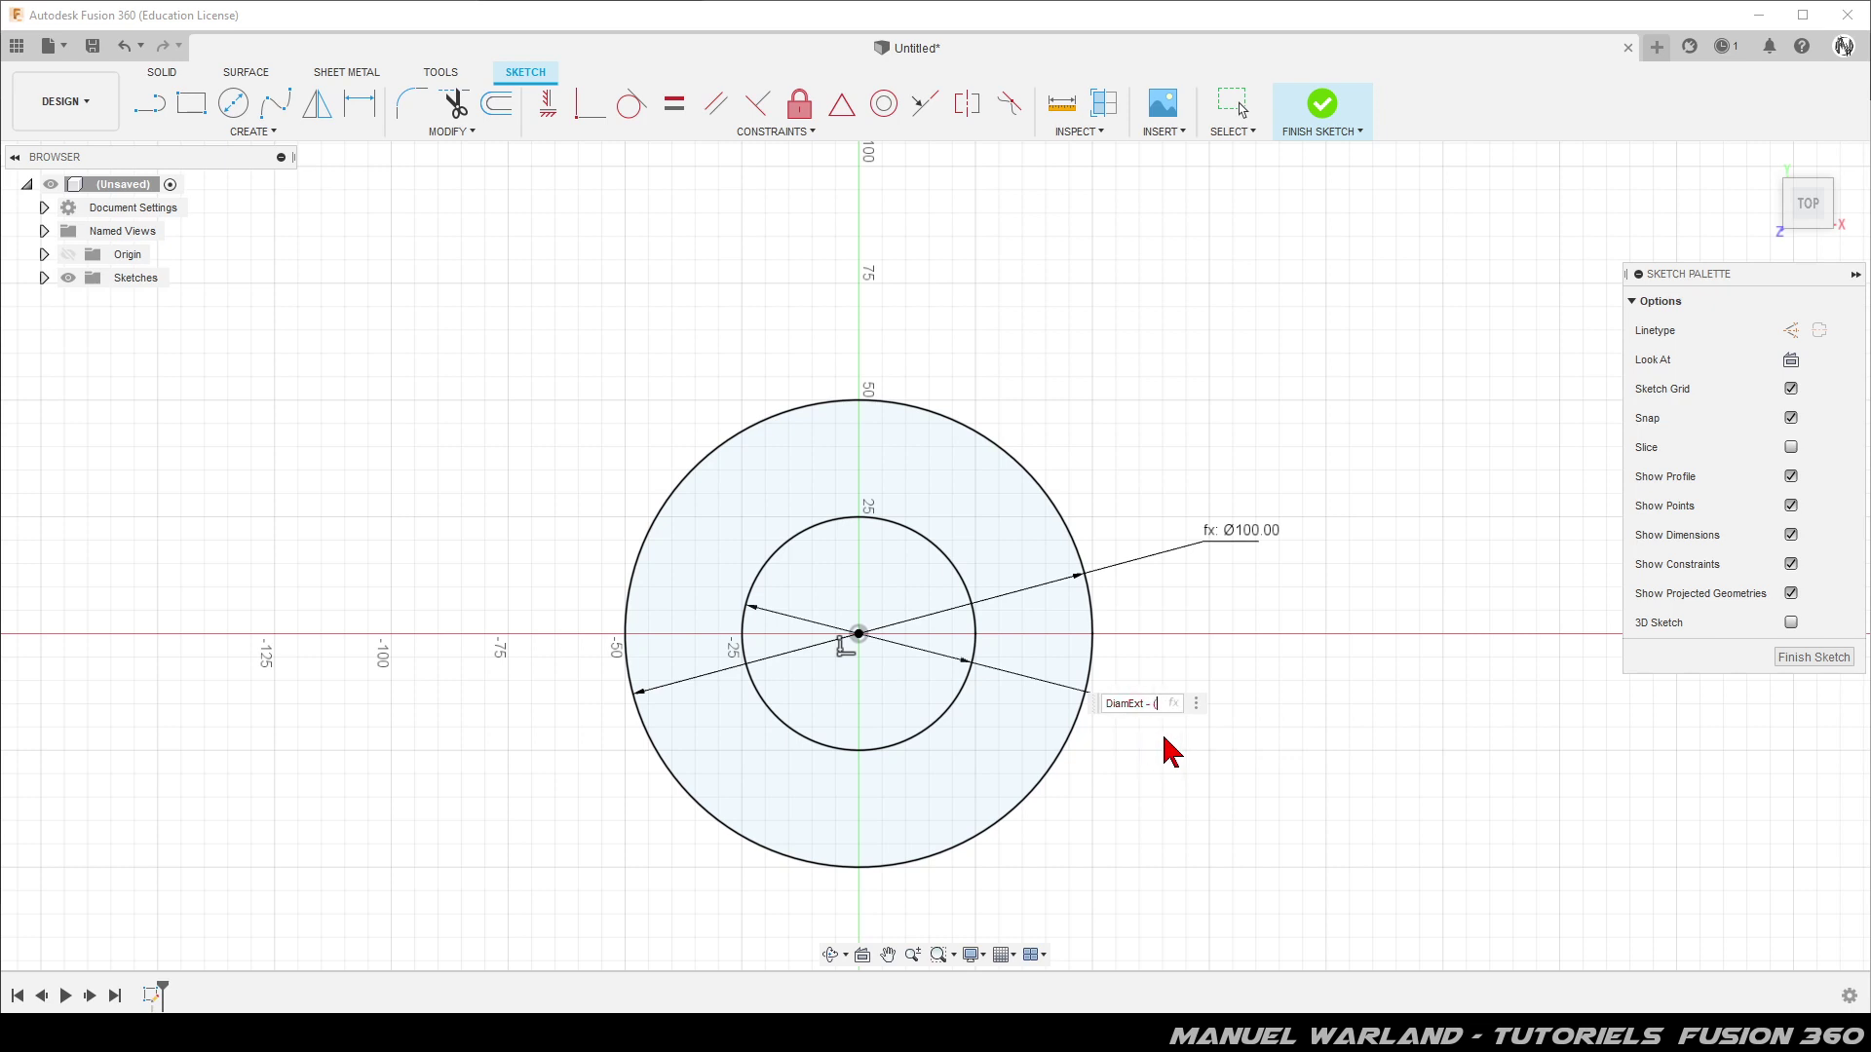
{"action": "type", "text": "epa"}
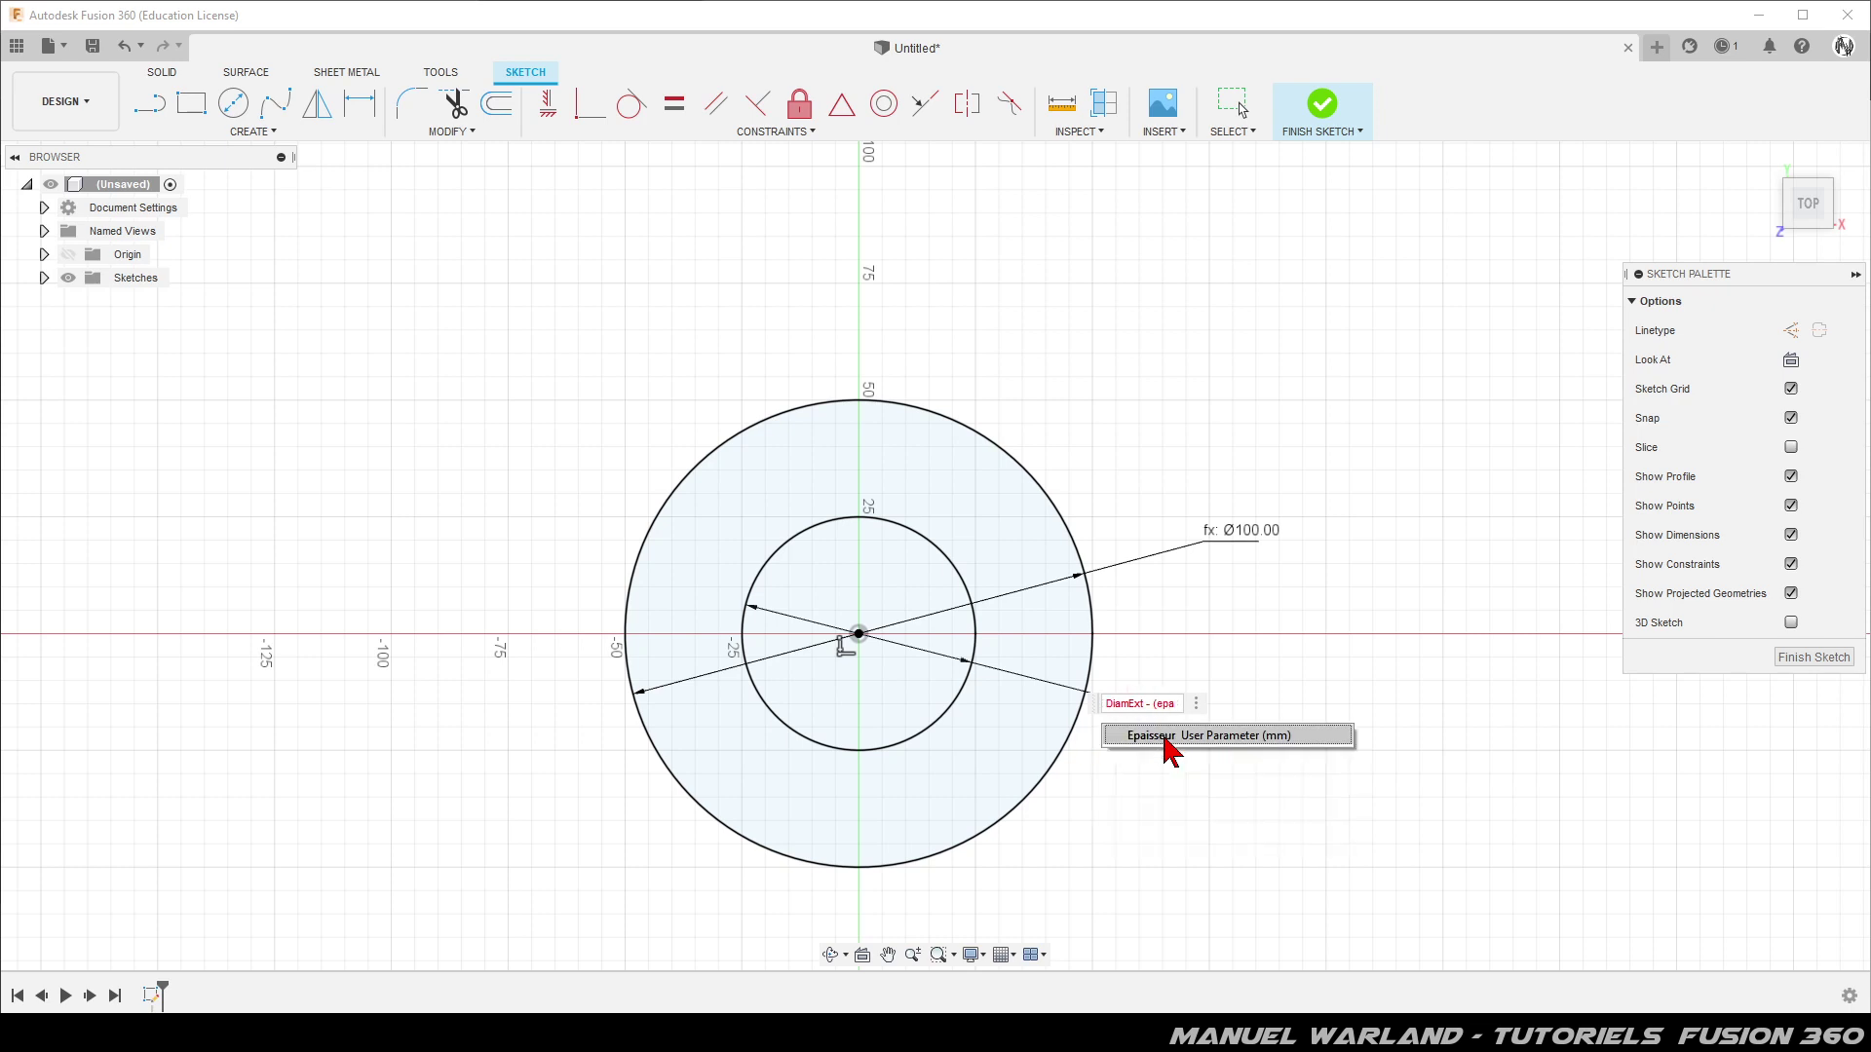
{"action": "left_click", "coordinate": [1165, 740]}
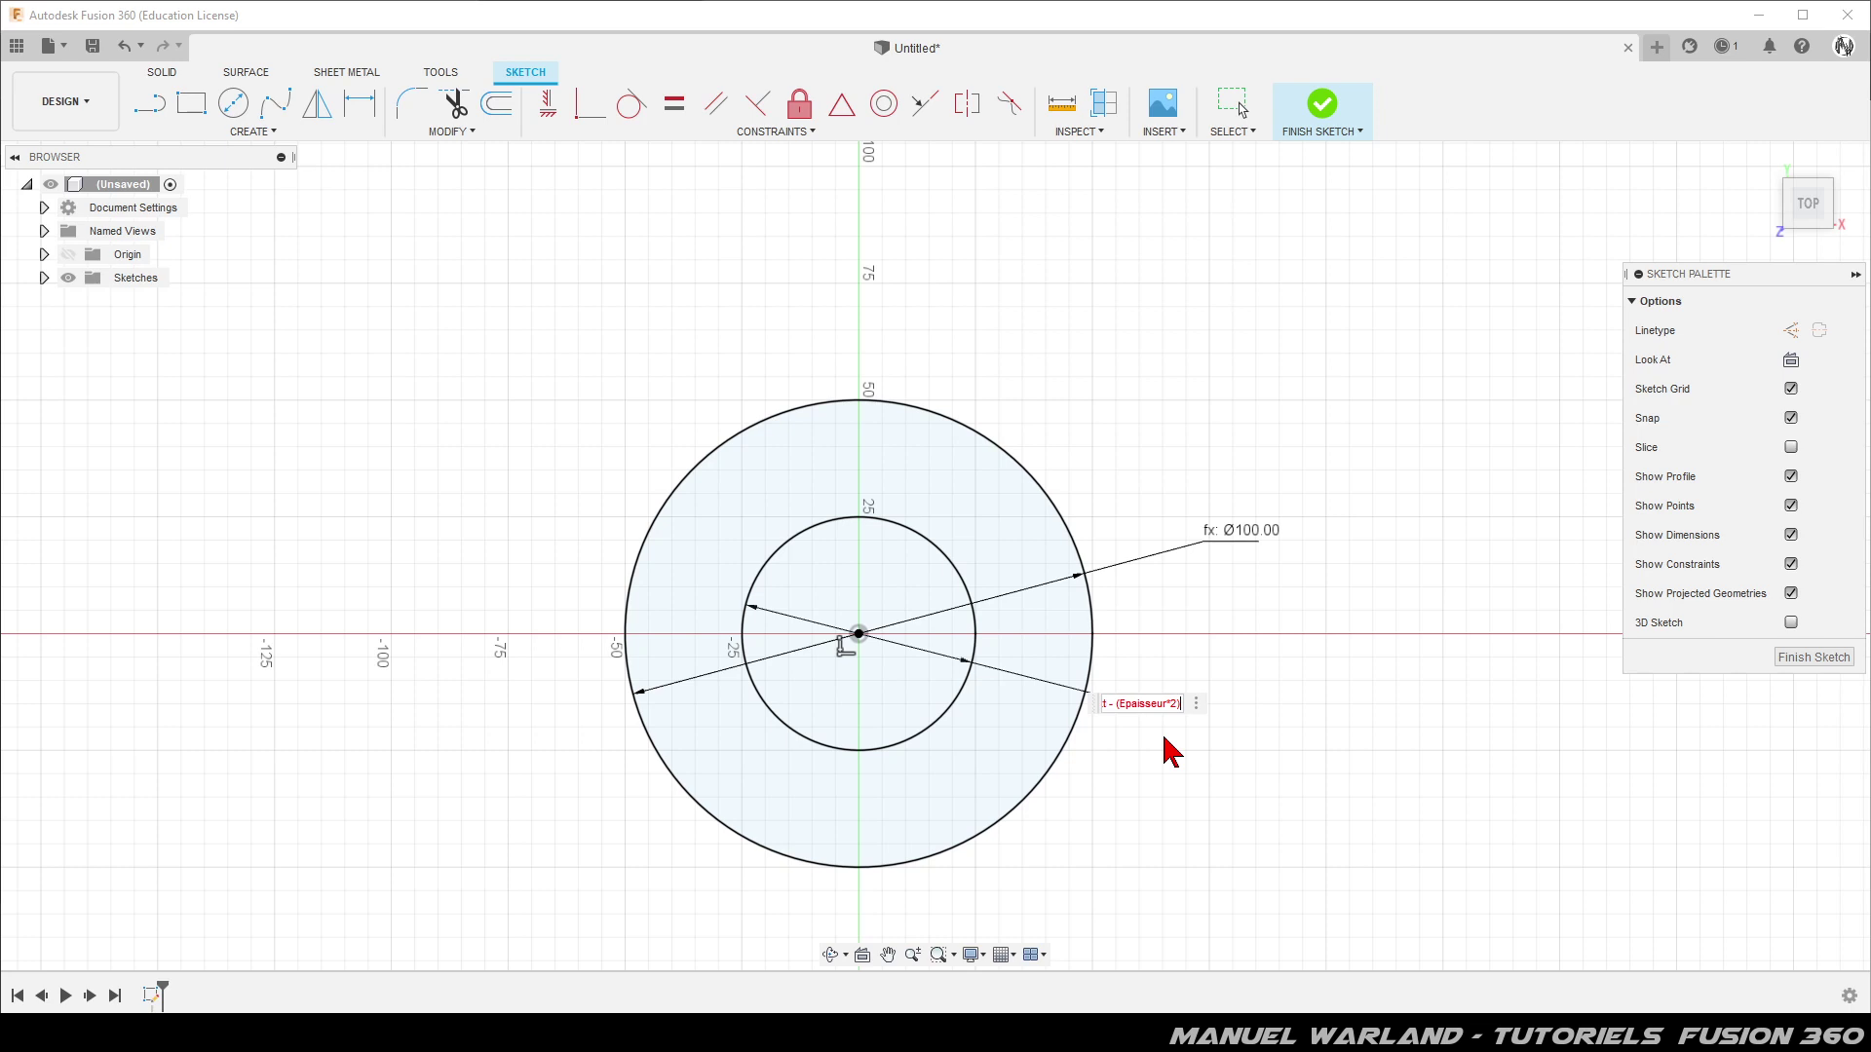
{"action": "key", "text": "Return"}
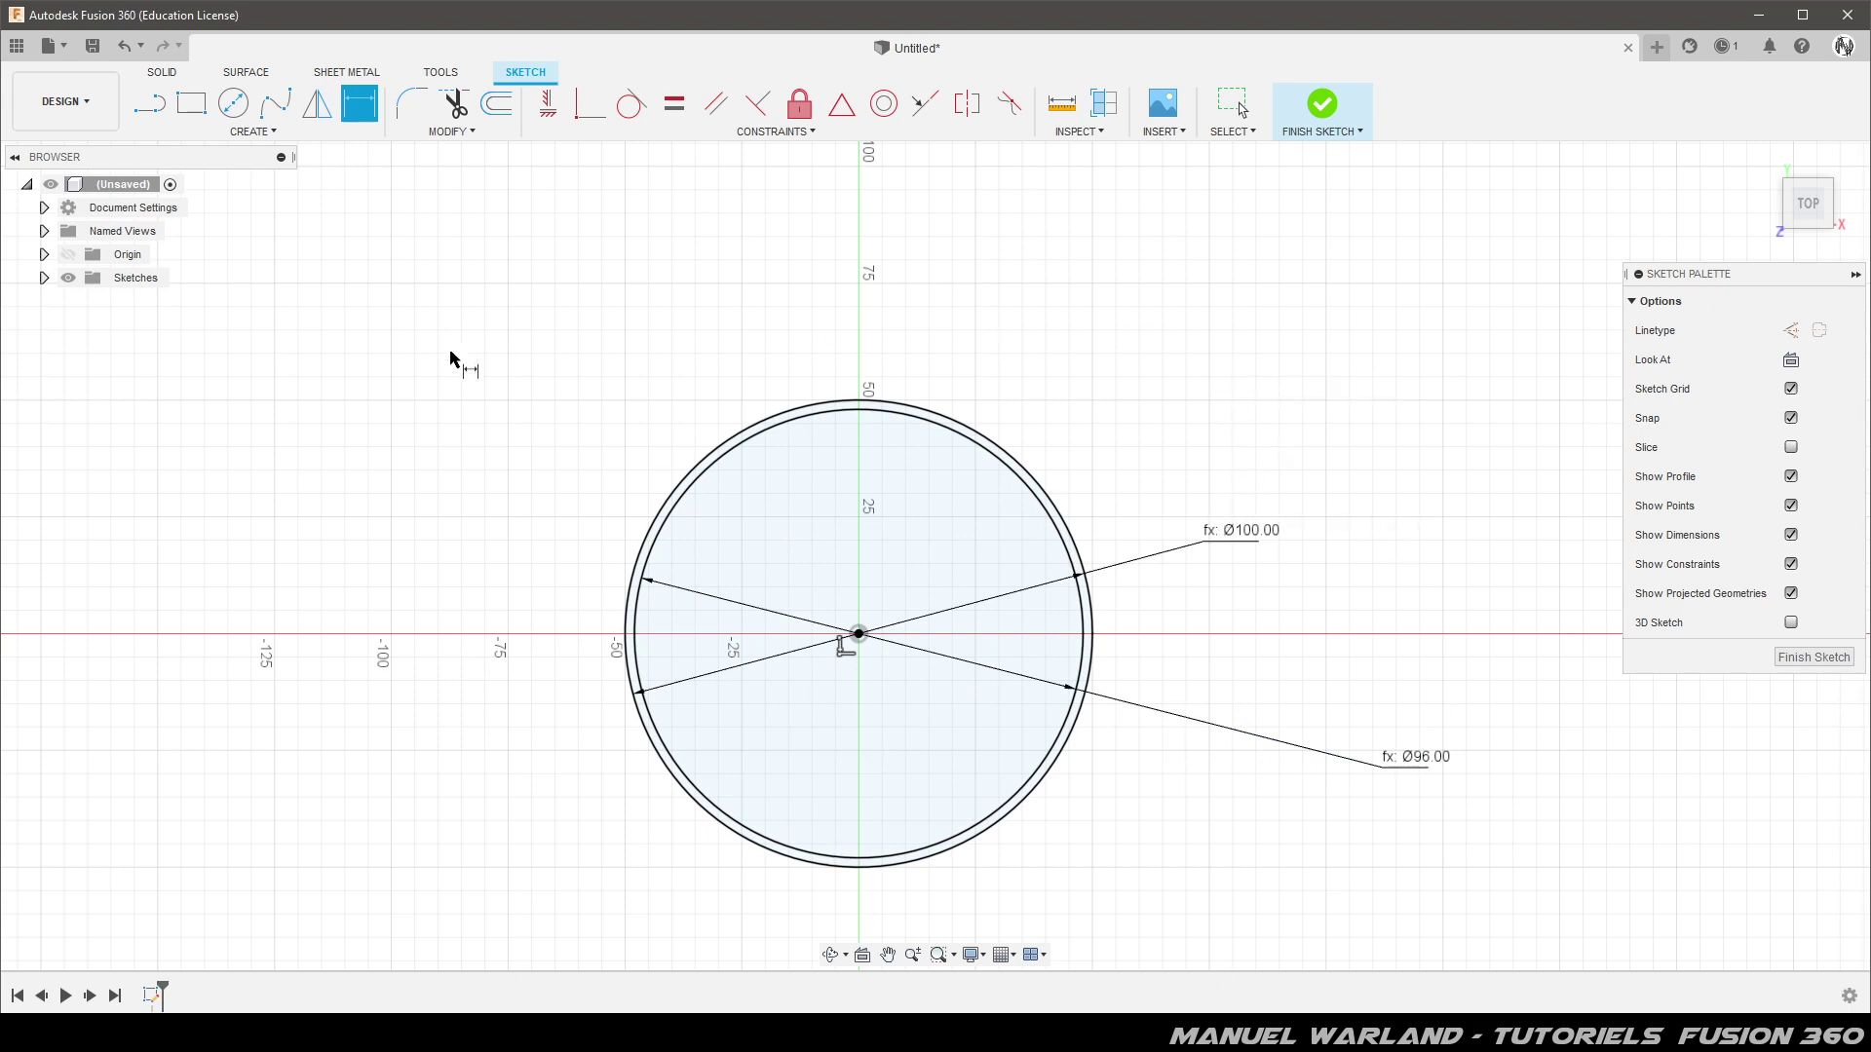
{"action": "left_click", "coordinate": [152, 114]}
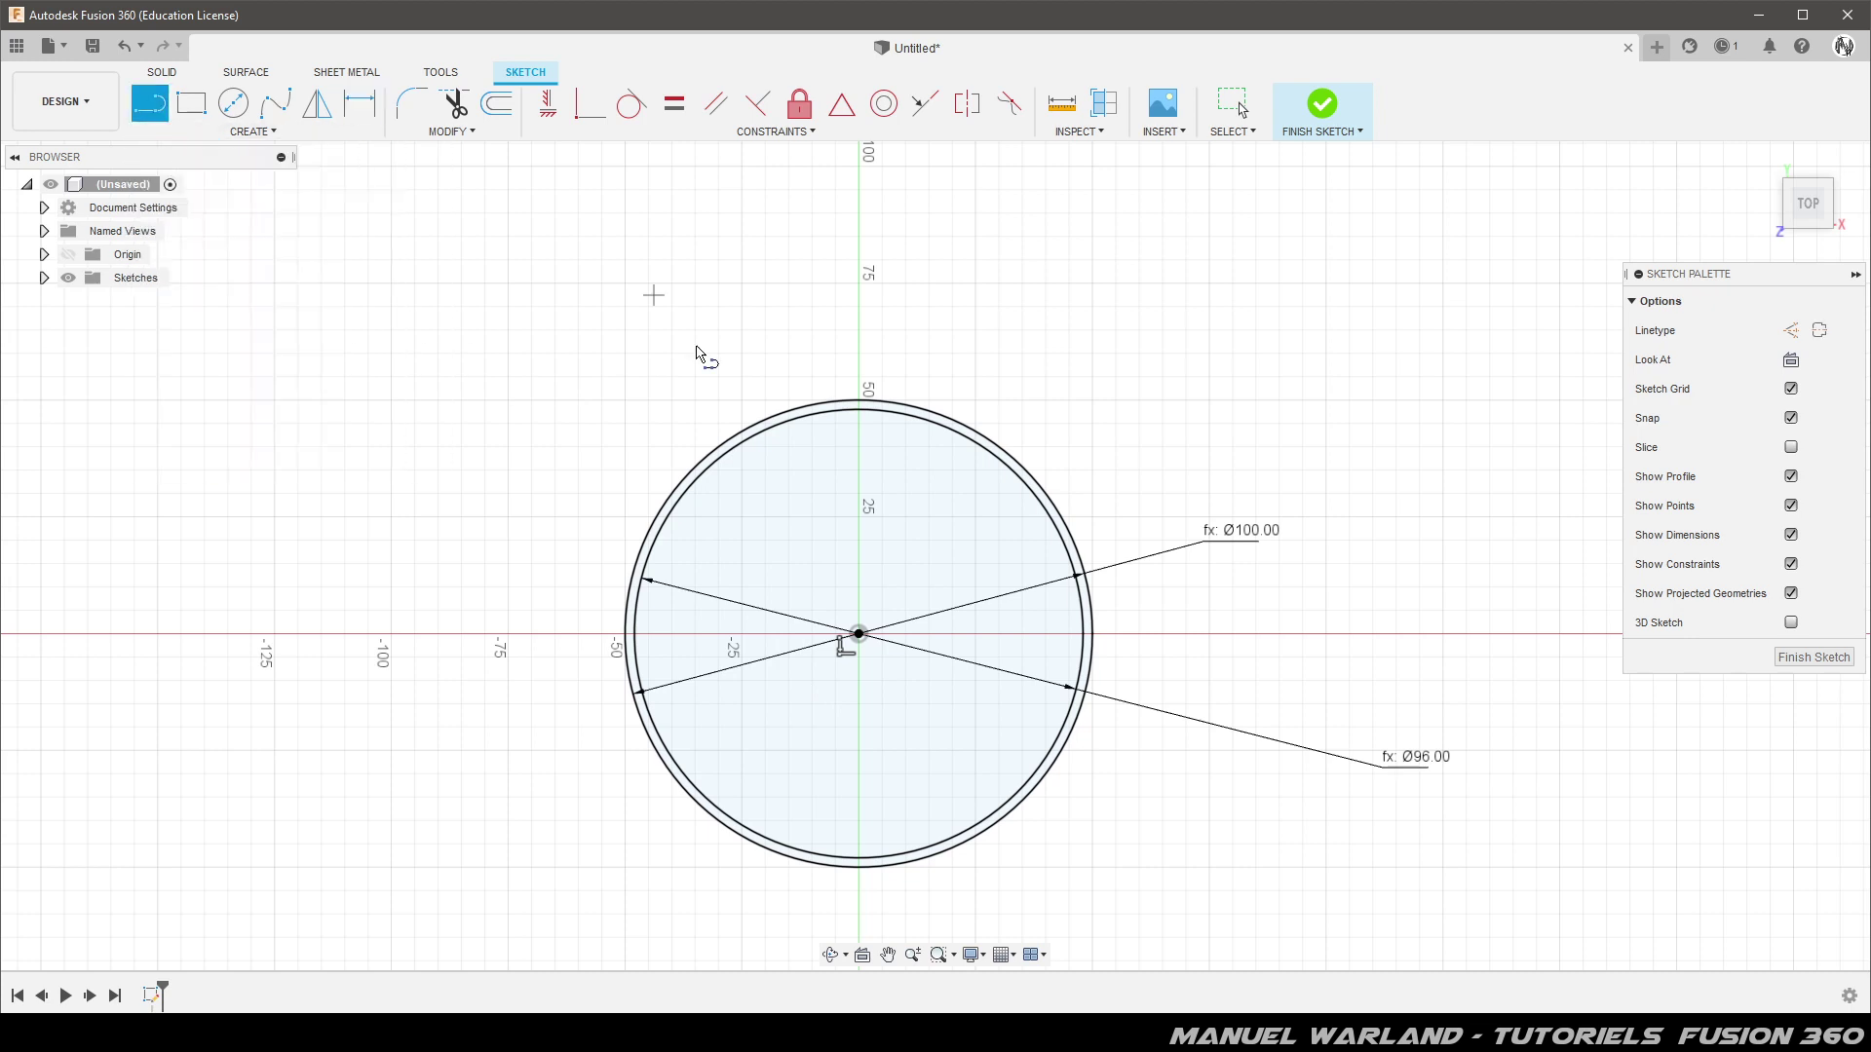
{"action": "left_click", "coordinate": [858, 635]}
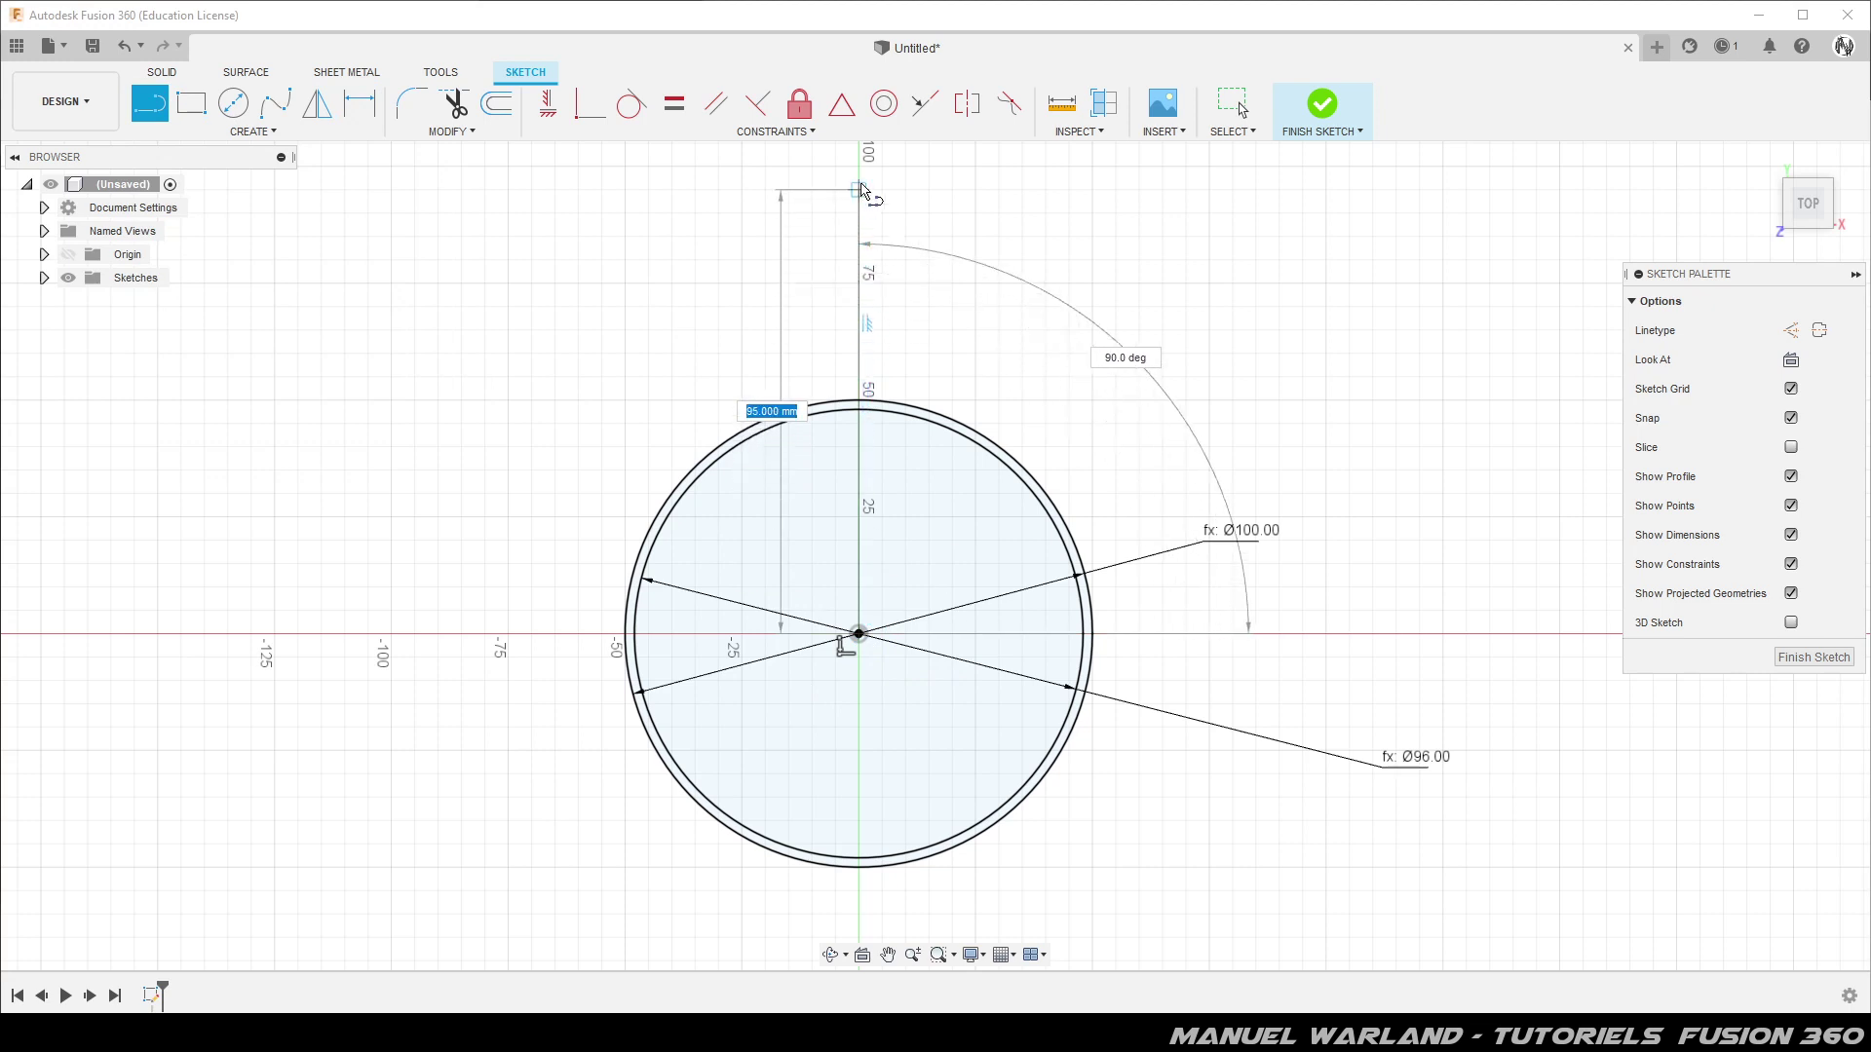
Draw a vertical line up from the origin and make it construction geometry
{"action": "left_click", "coordinate": [860, 168]}
{"action": "left_click", "coordinate": [907, 167]}
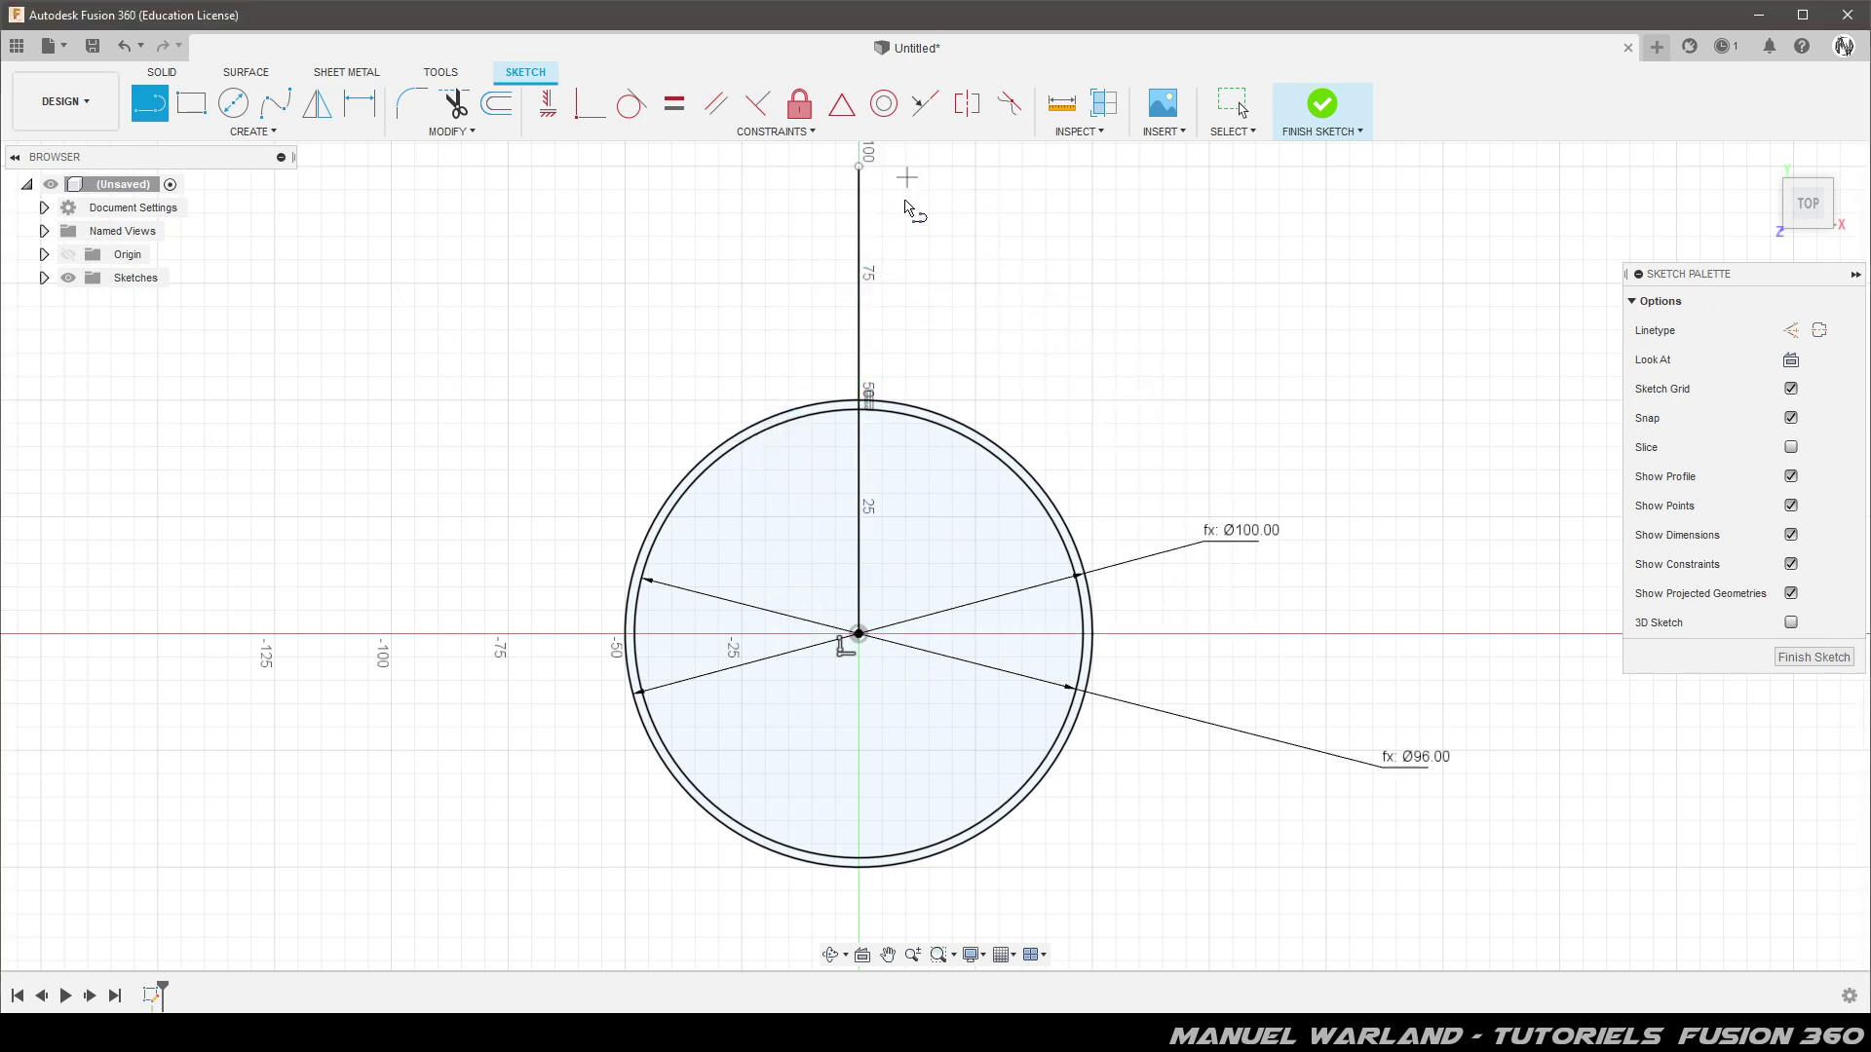
{"action": "key", "text": "Escape"}
{"action": "left_click", "coordinate": [860, 273]}
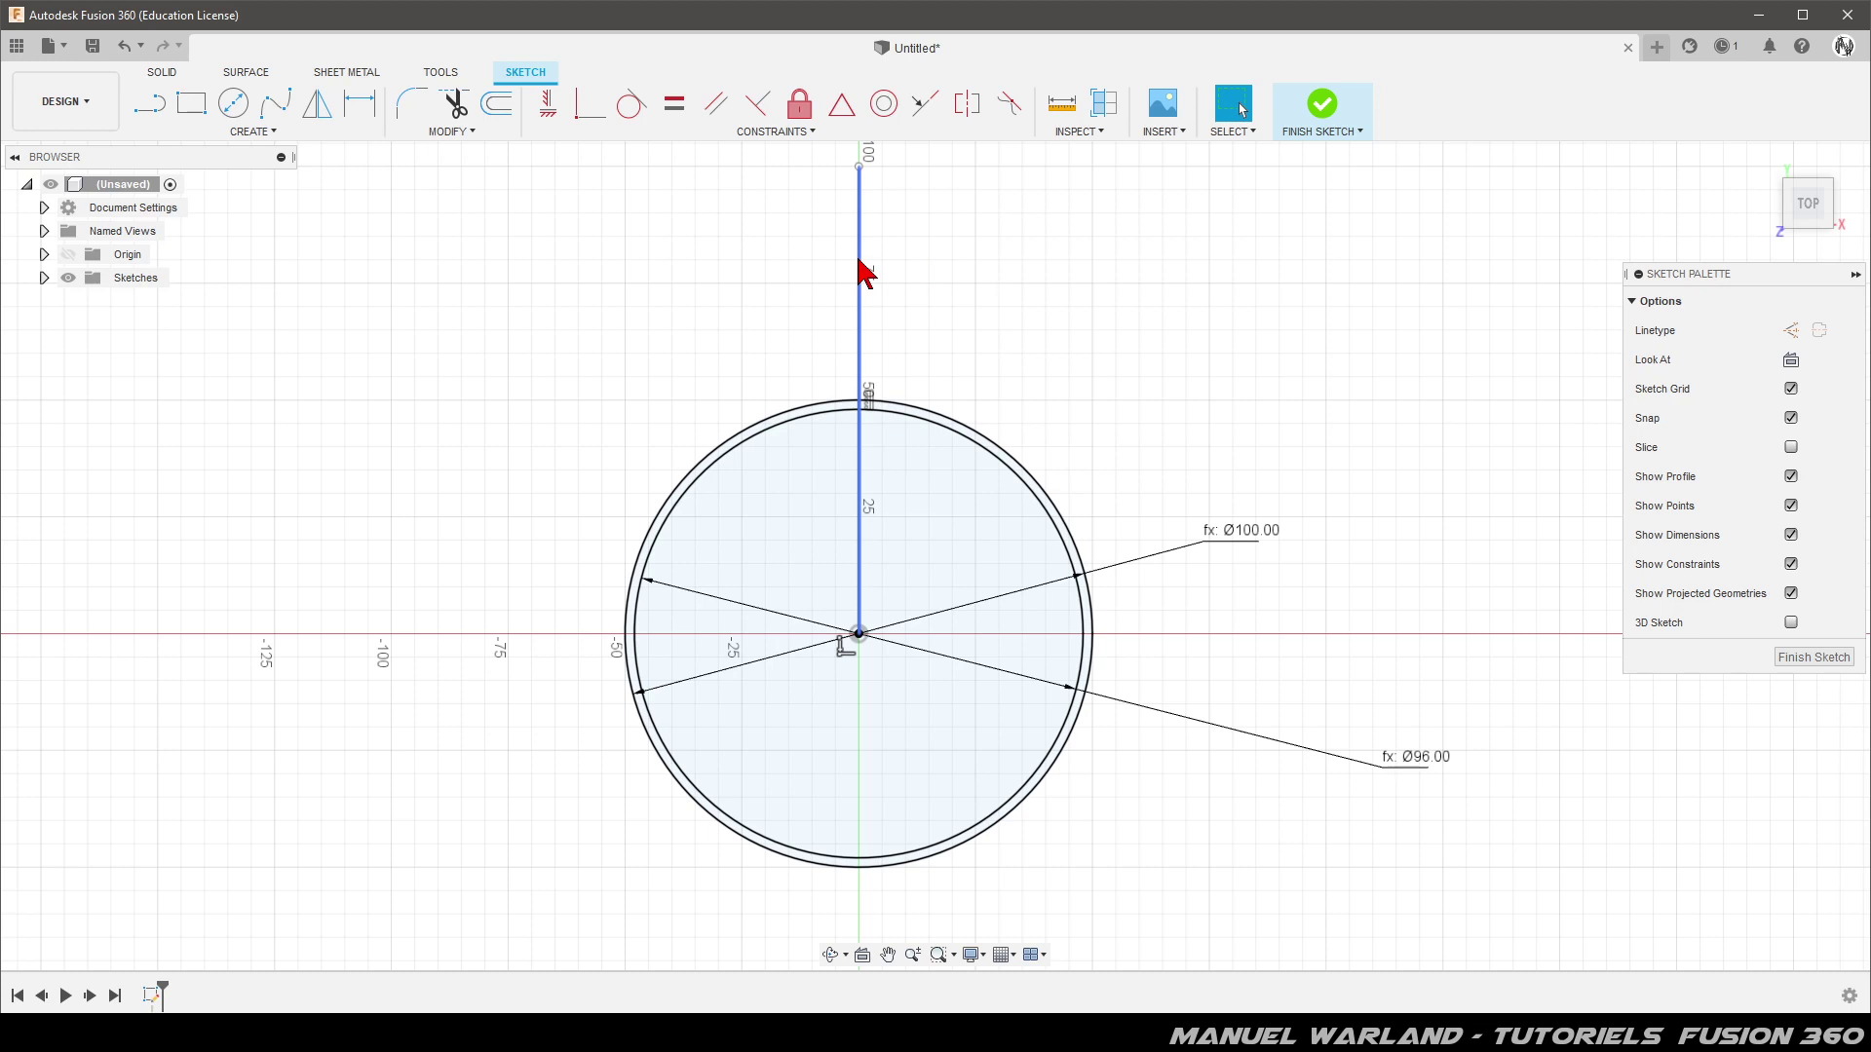
{"action": "left_click", "coordinate": [860, 252]}
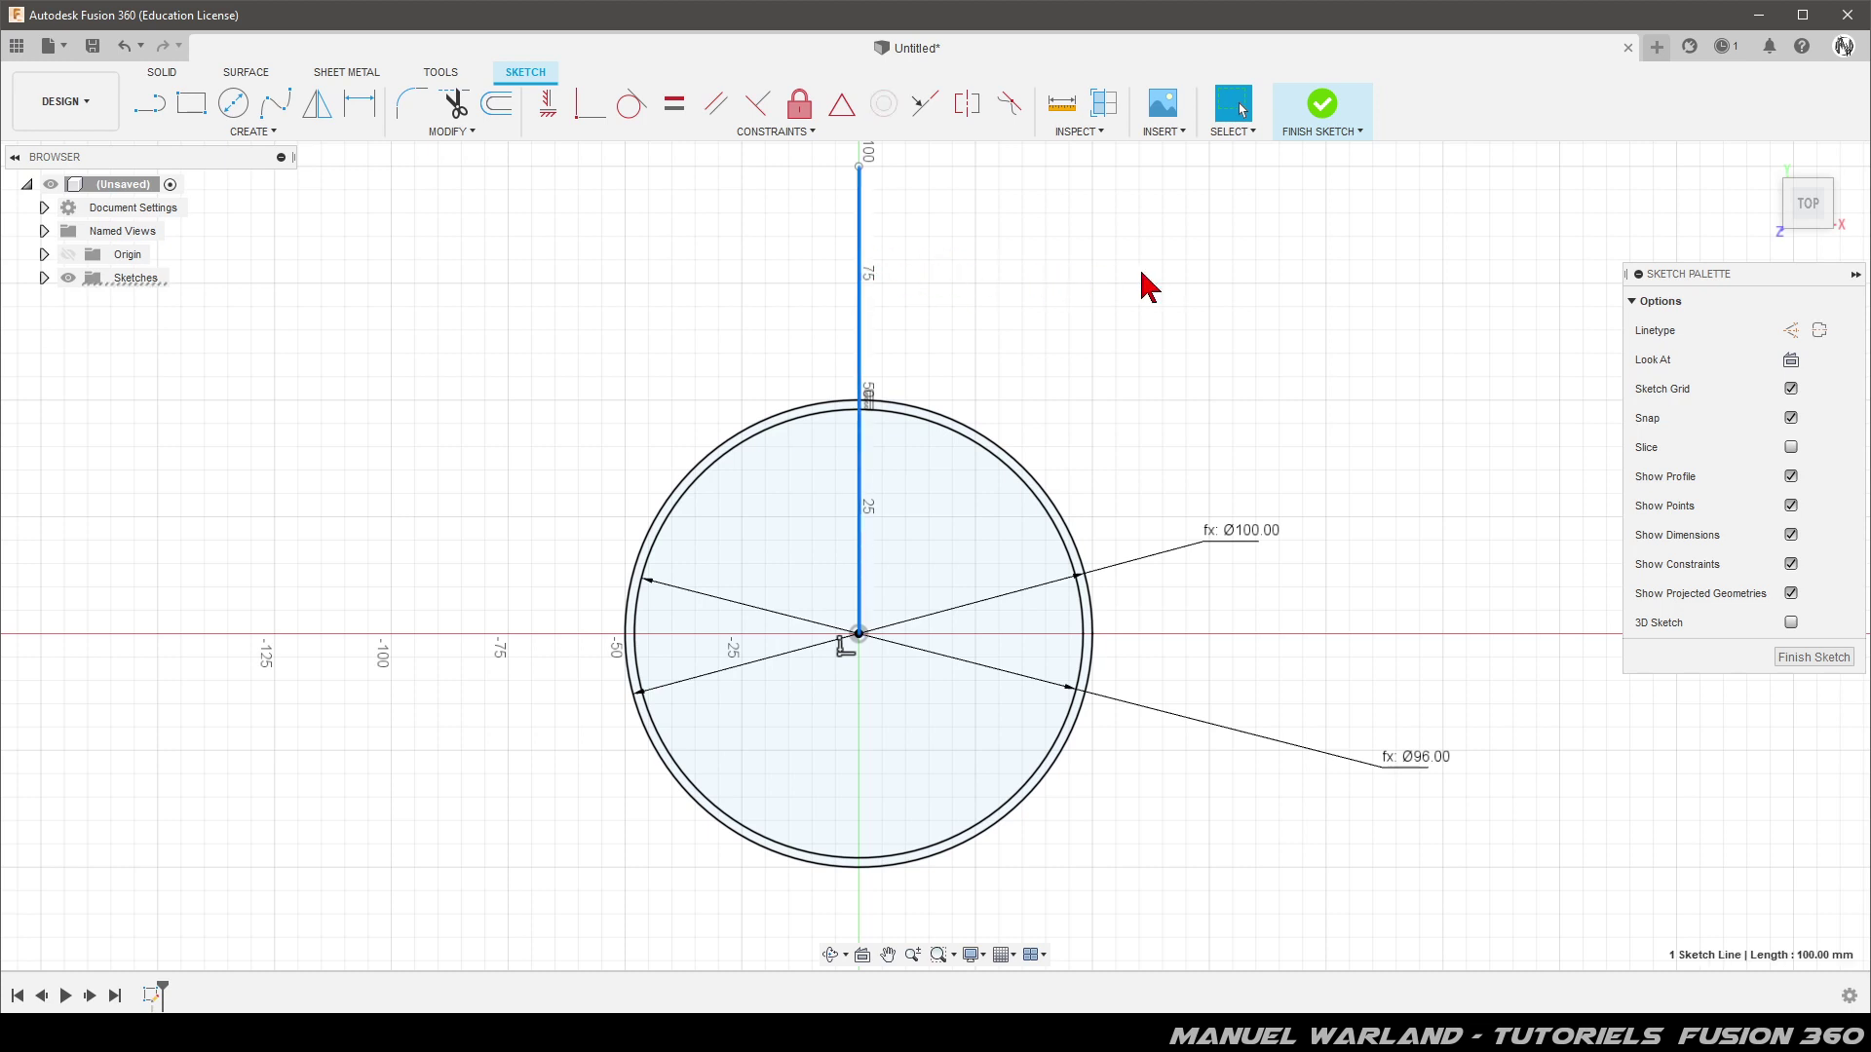
{"action": "key", "text": "x"}
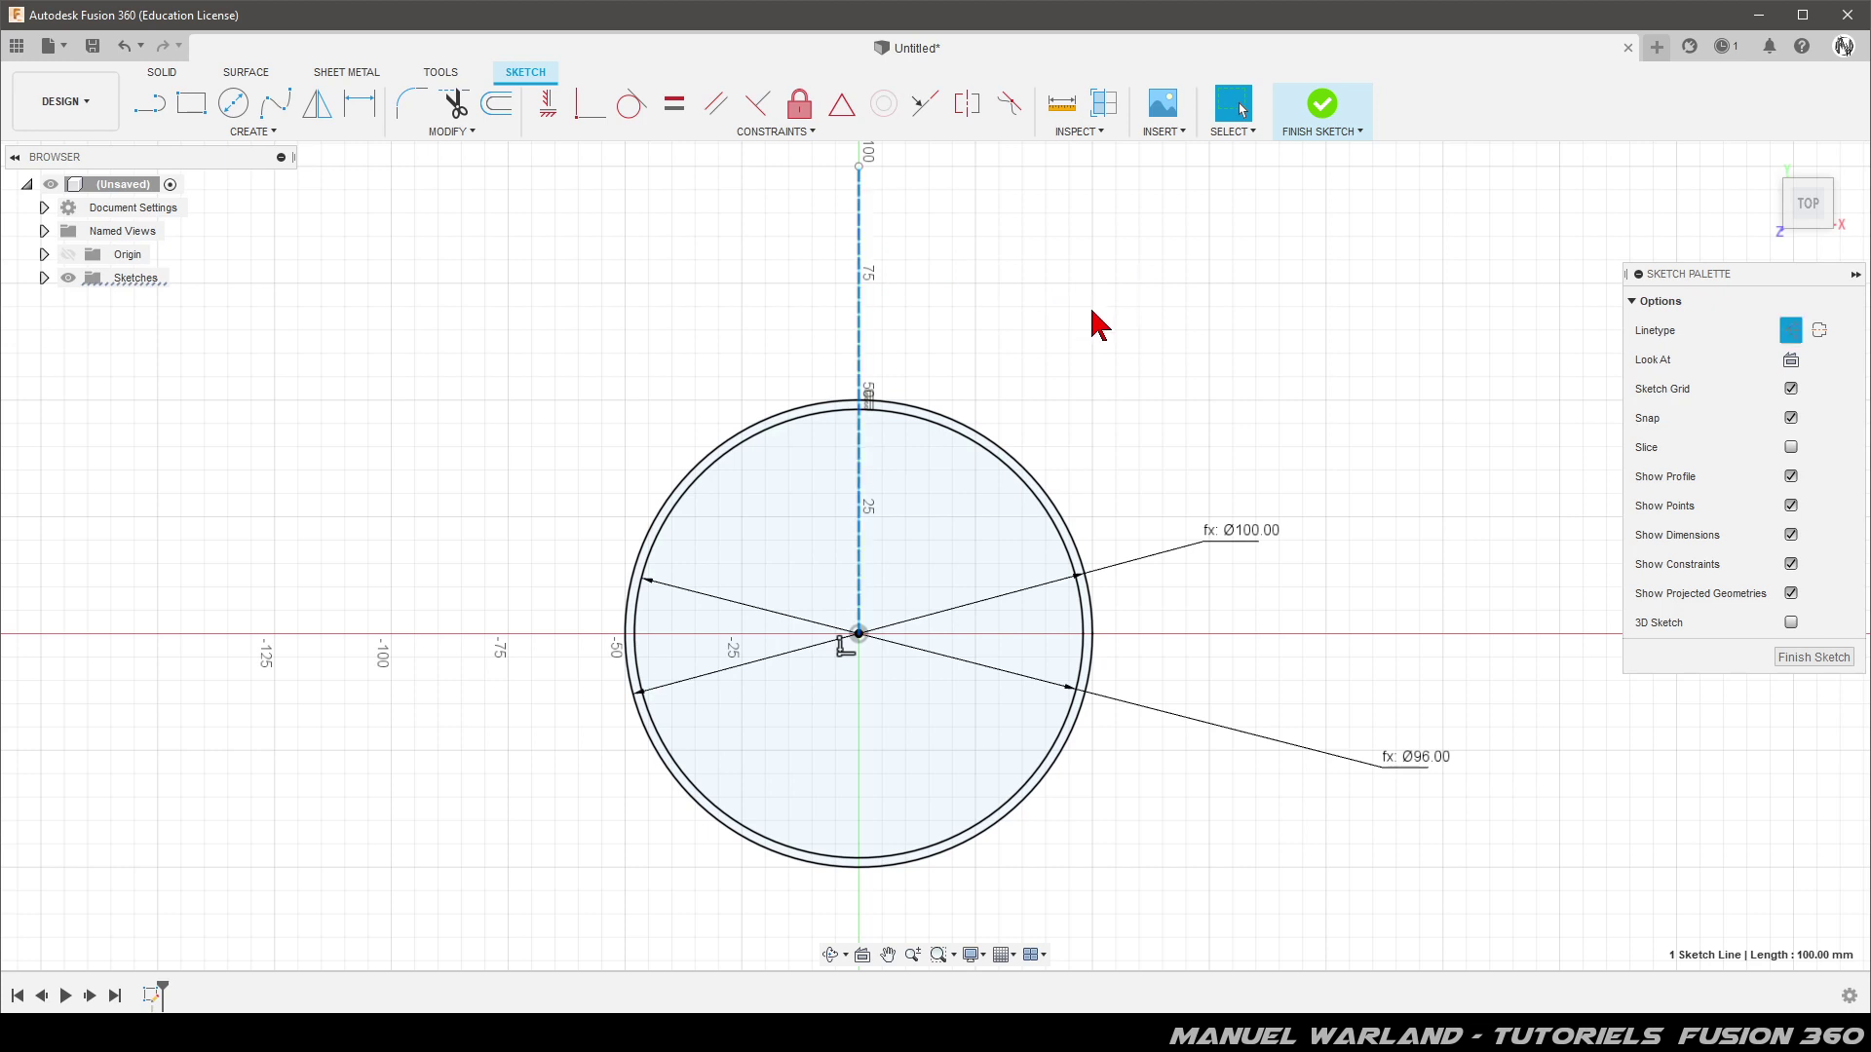
{"action": "left_click", "coordinate": [1100, 337]}
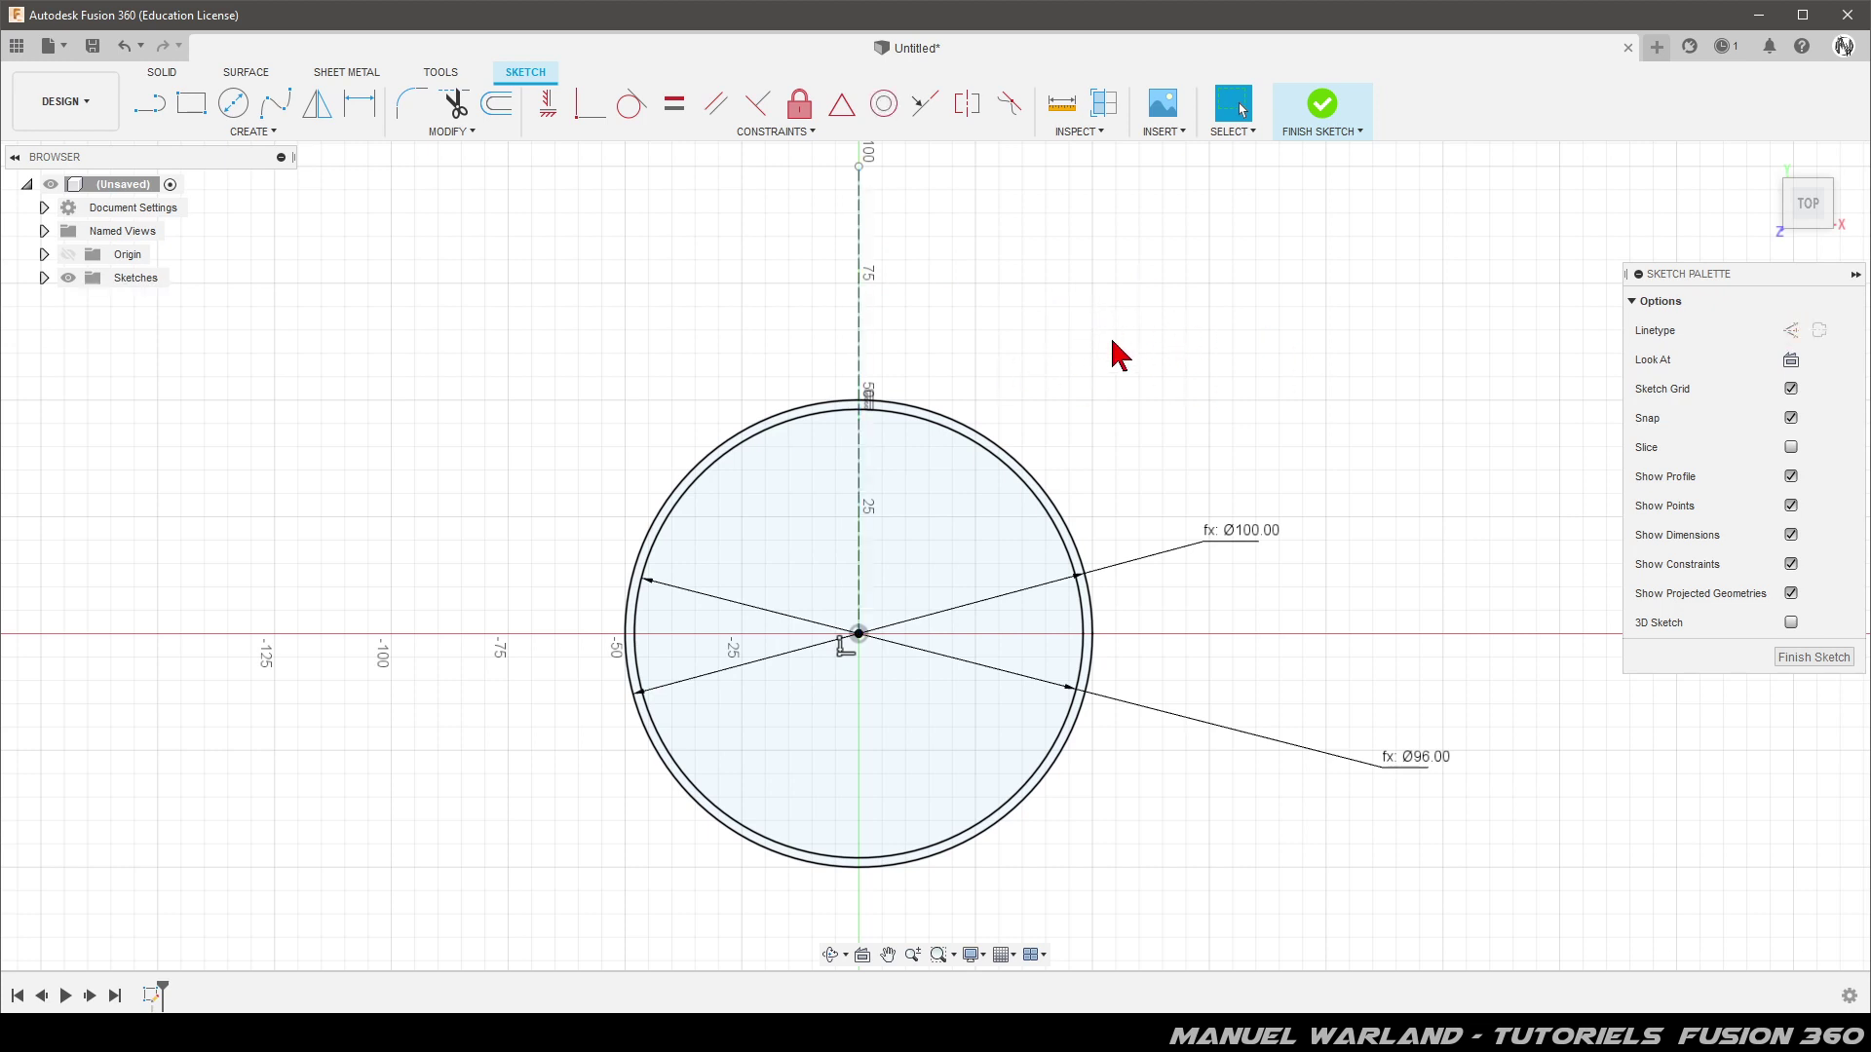
Draw two lines from the centre to the inner circle, one either side of the axis
{"action": "left_click", "coordinate": [149, 104]}
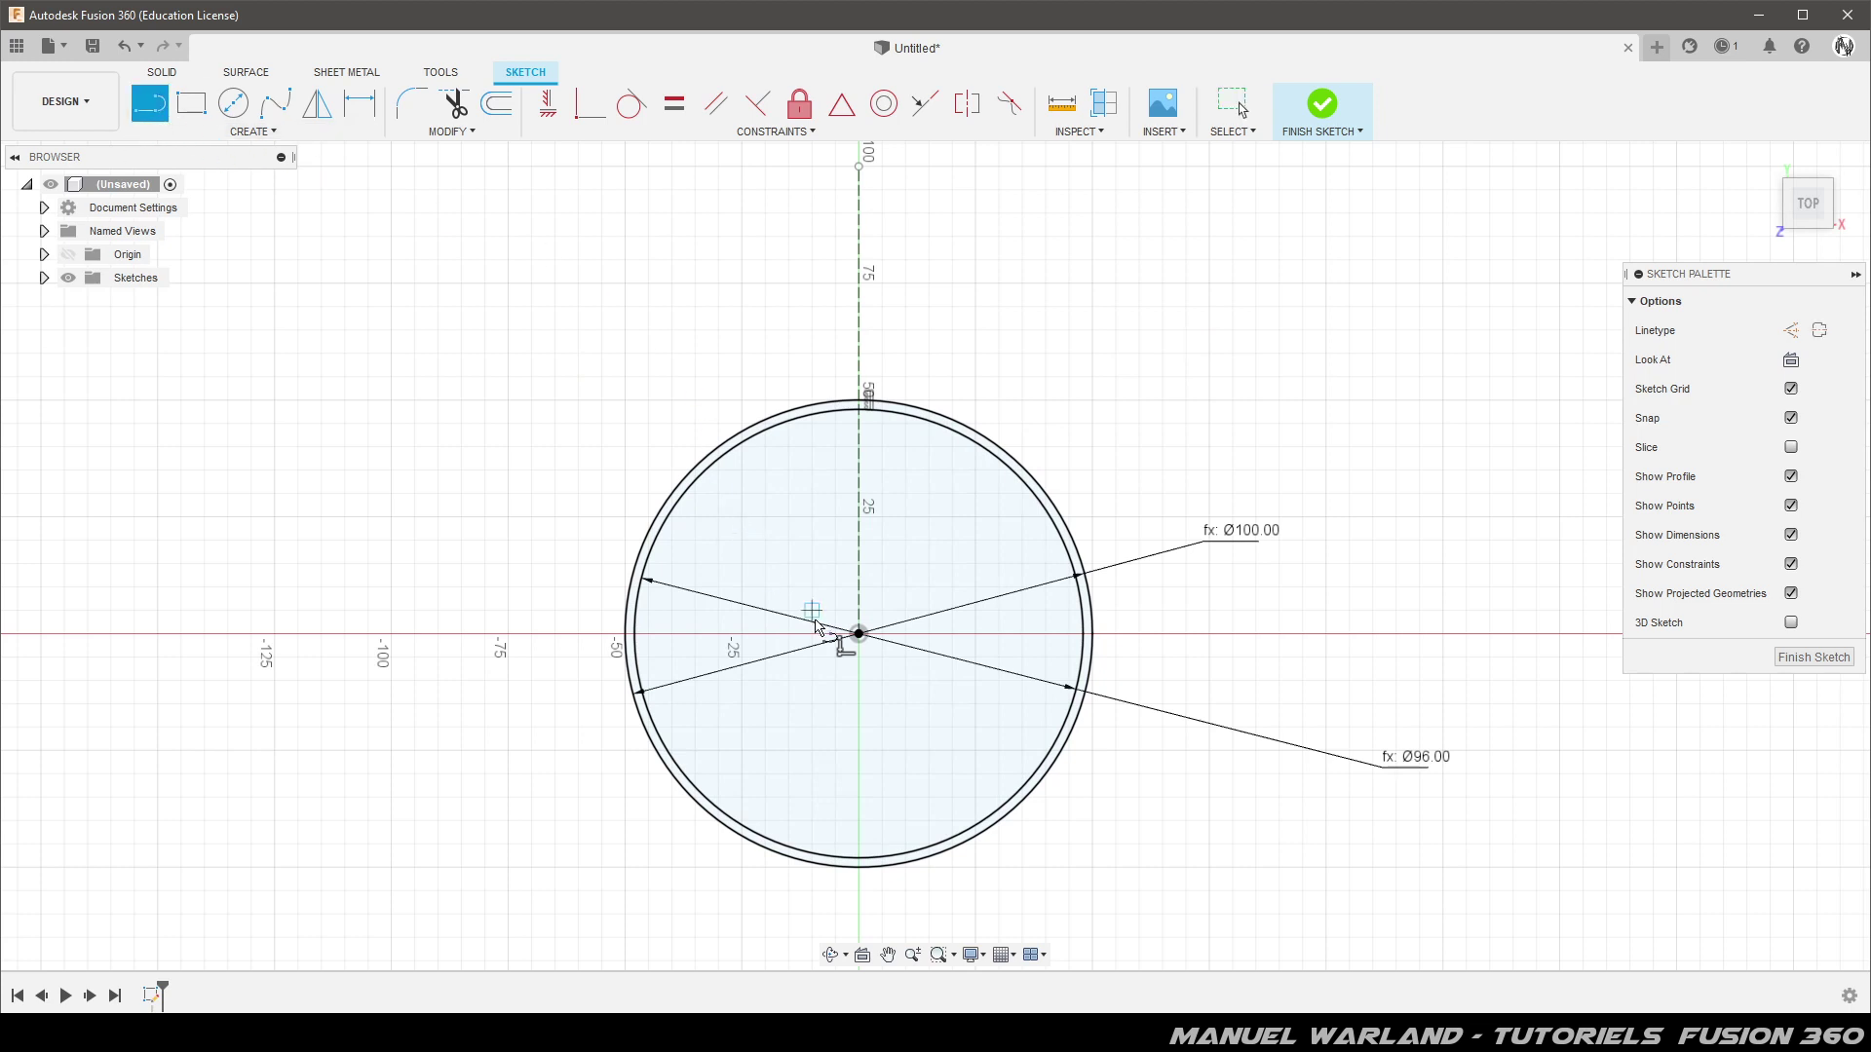
{"action": "left_click", "coordinate": [859, 634]}
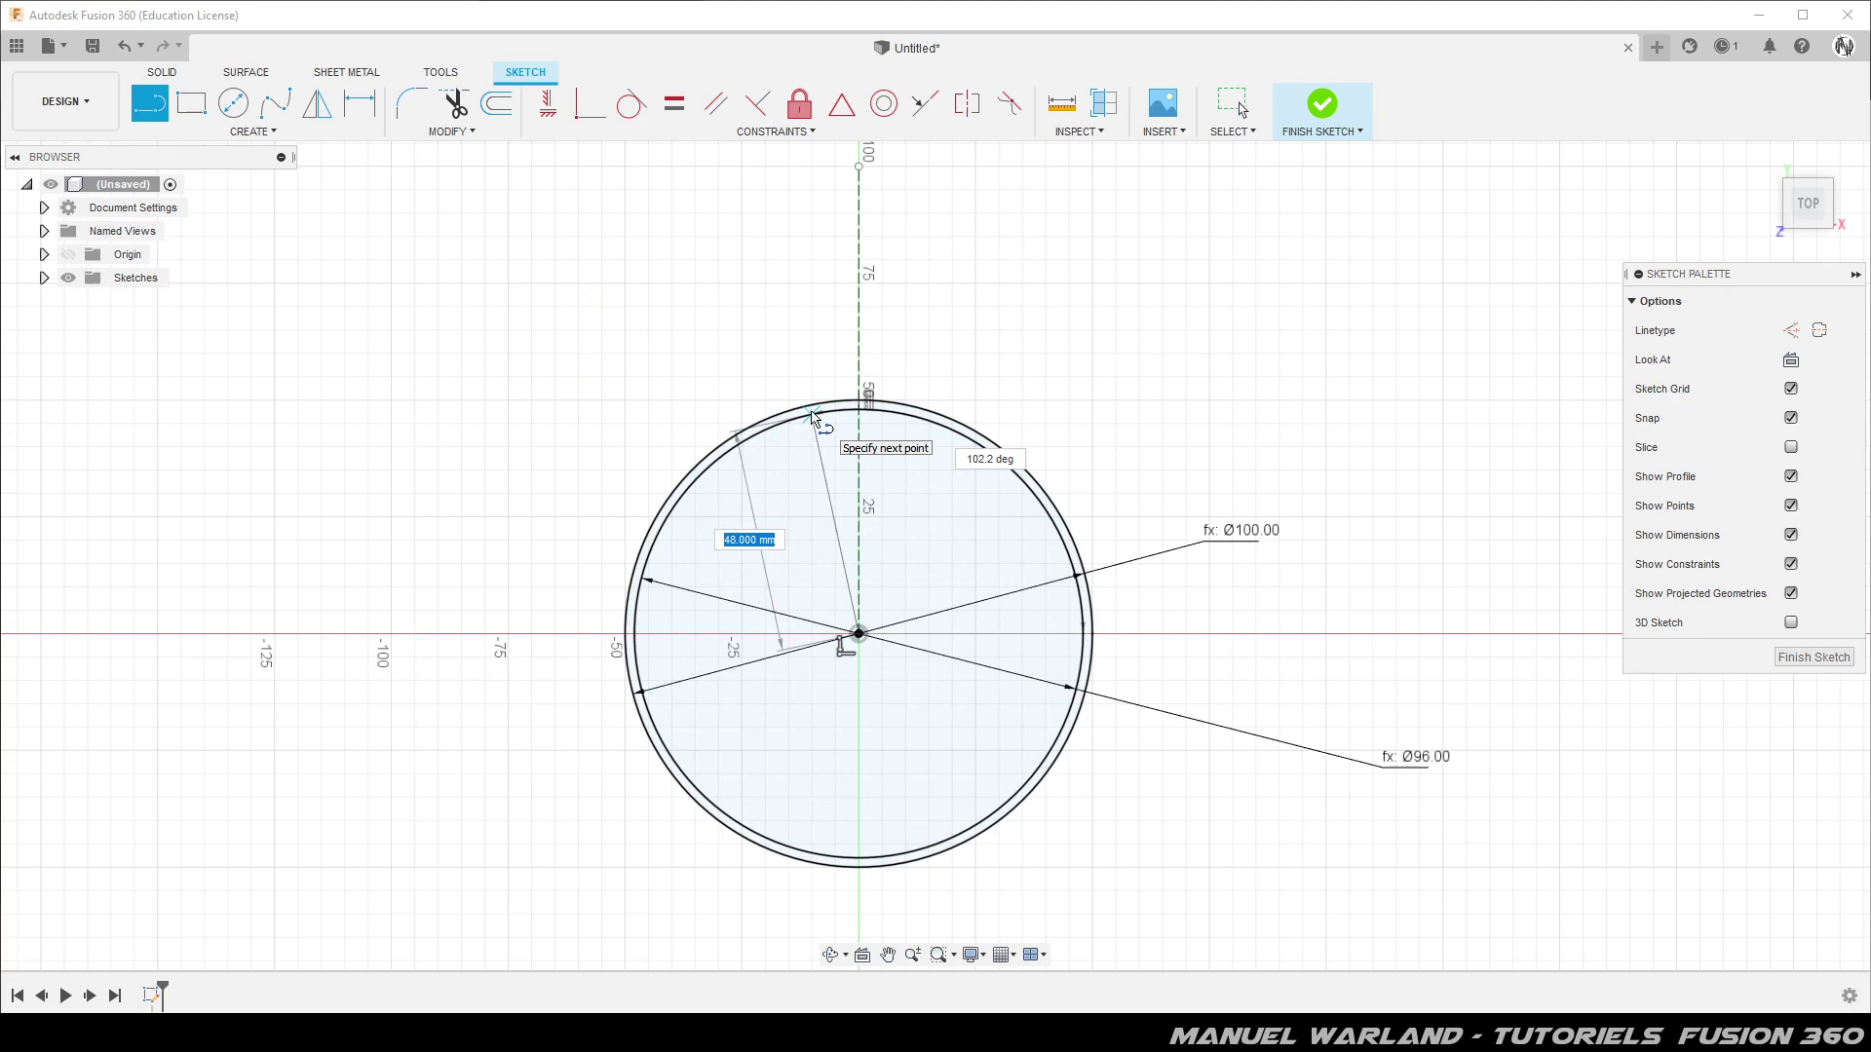
{"action": "scroll", "coordinate": [813, 417], "scroll_direction": "up", "scroll_amount": 3}
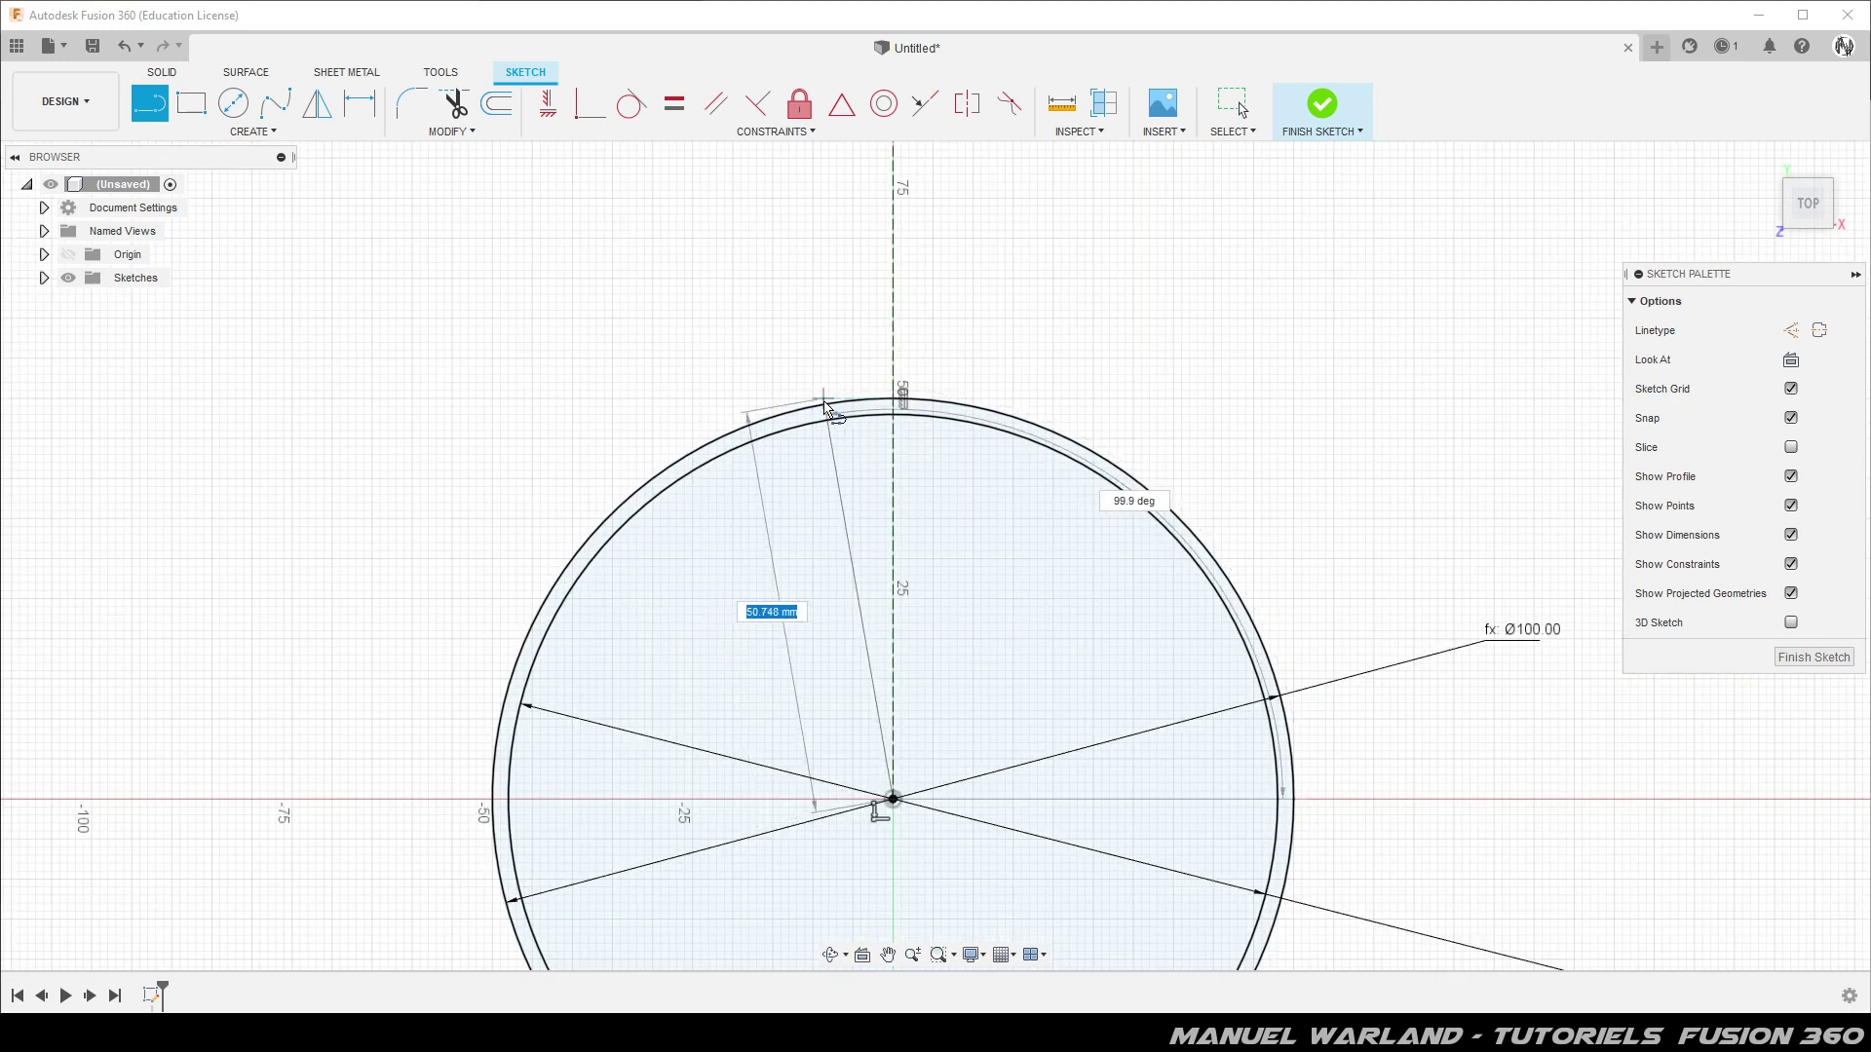
{"action": "double_click", "coordinate": [817, 409]}
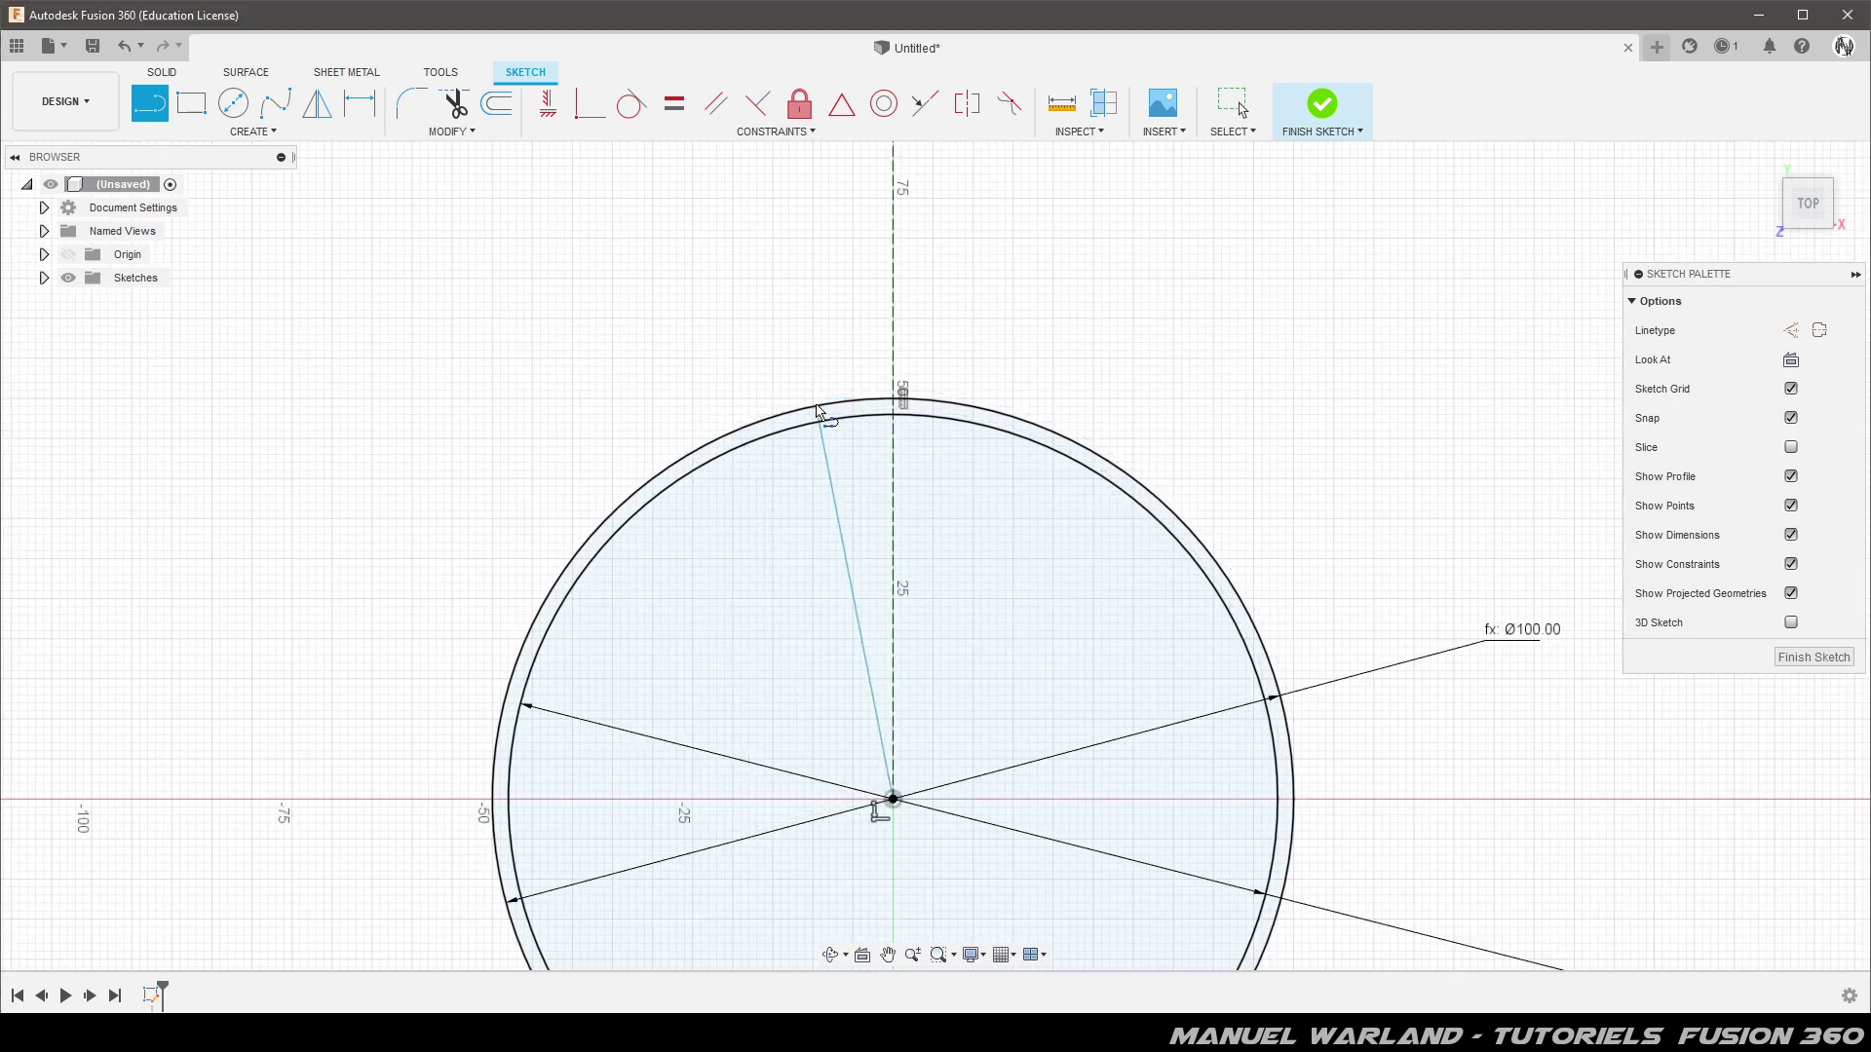
{"action": "left_click", "coordinate": [894, 800]}
{"action": "double_click", "coordinate": [961, 409]}
{"action": "key", "text": "Escape"}
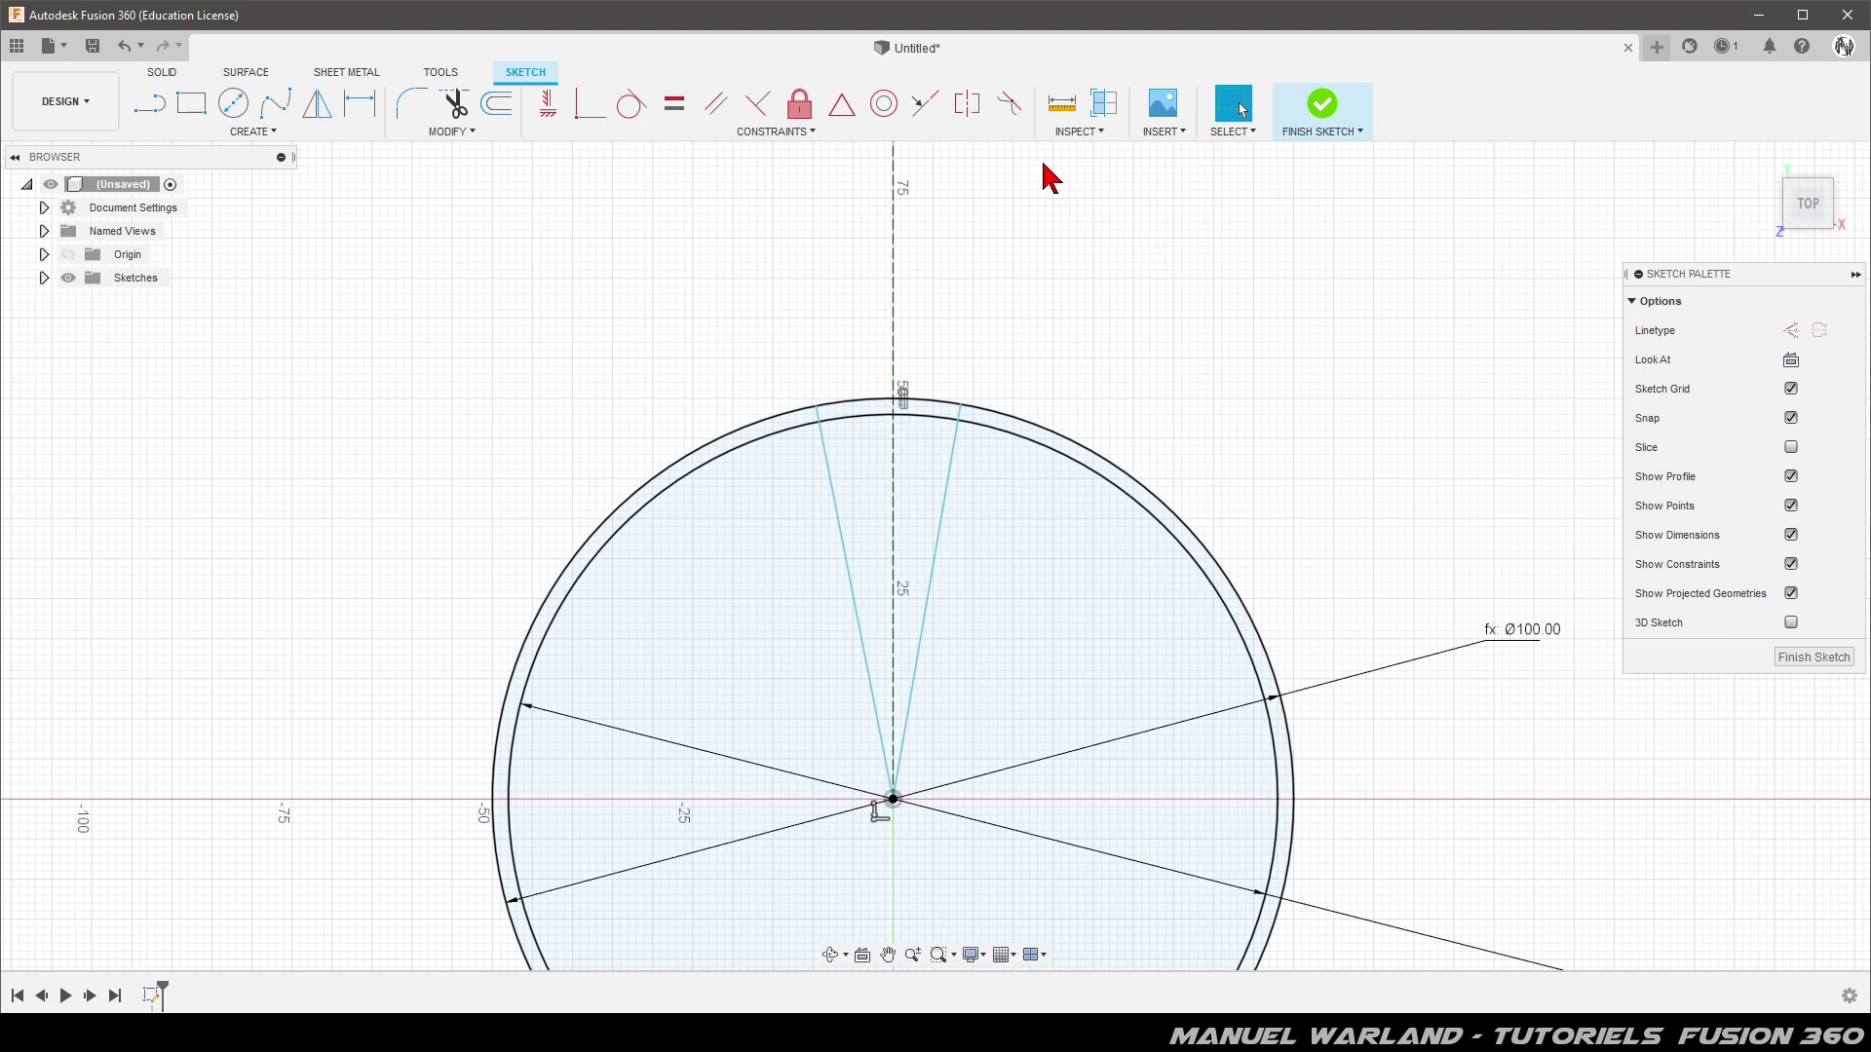
Constrain the two slanted lines symmetric about the vertical construction line
{"action": "left_click", "coordinate": [966, 104]}
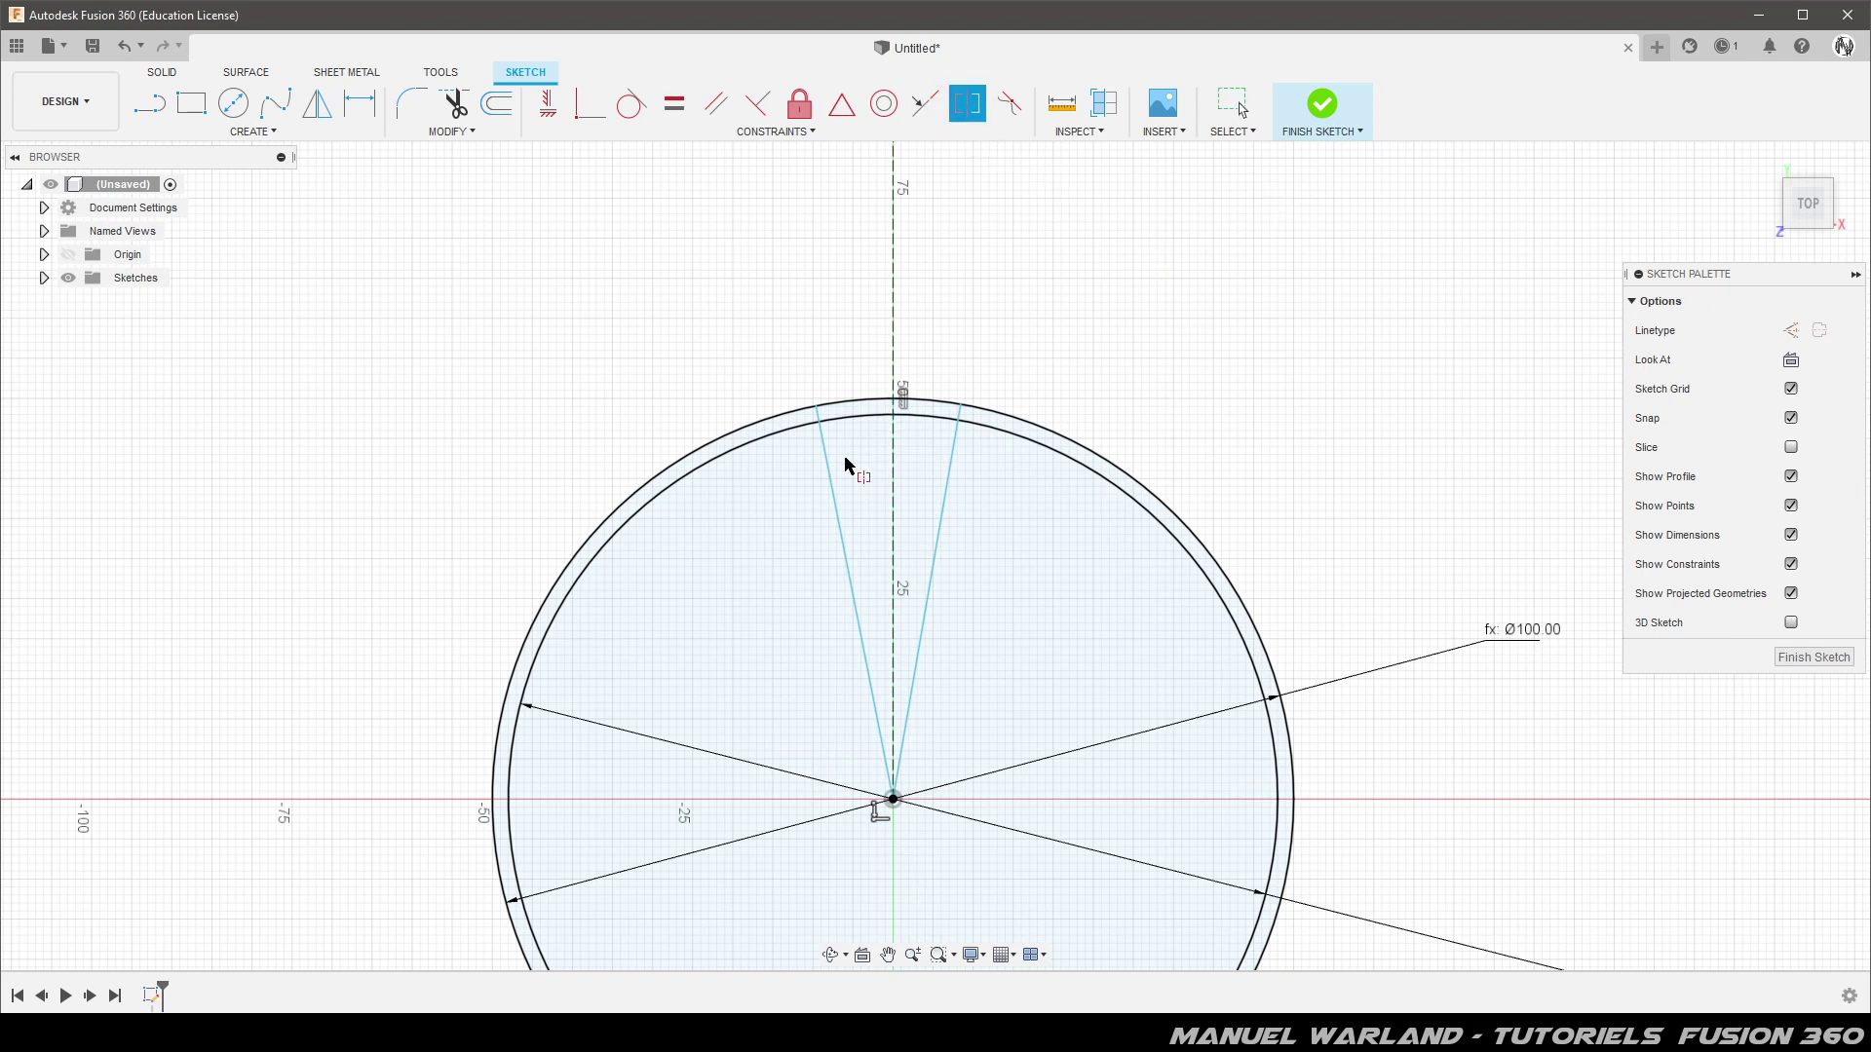
{"action": "left_click", "coordinate": [835, 495]}
{"action": "left_click", "coordinate": [952, 469]}
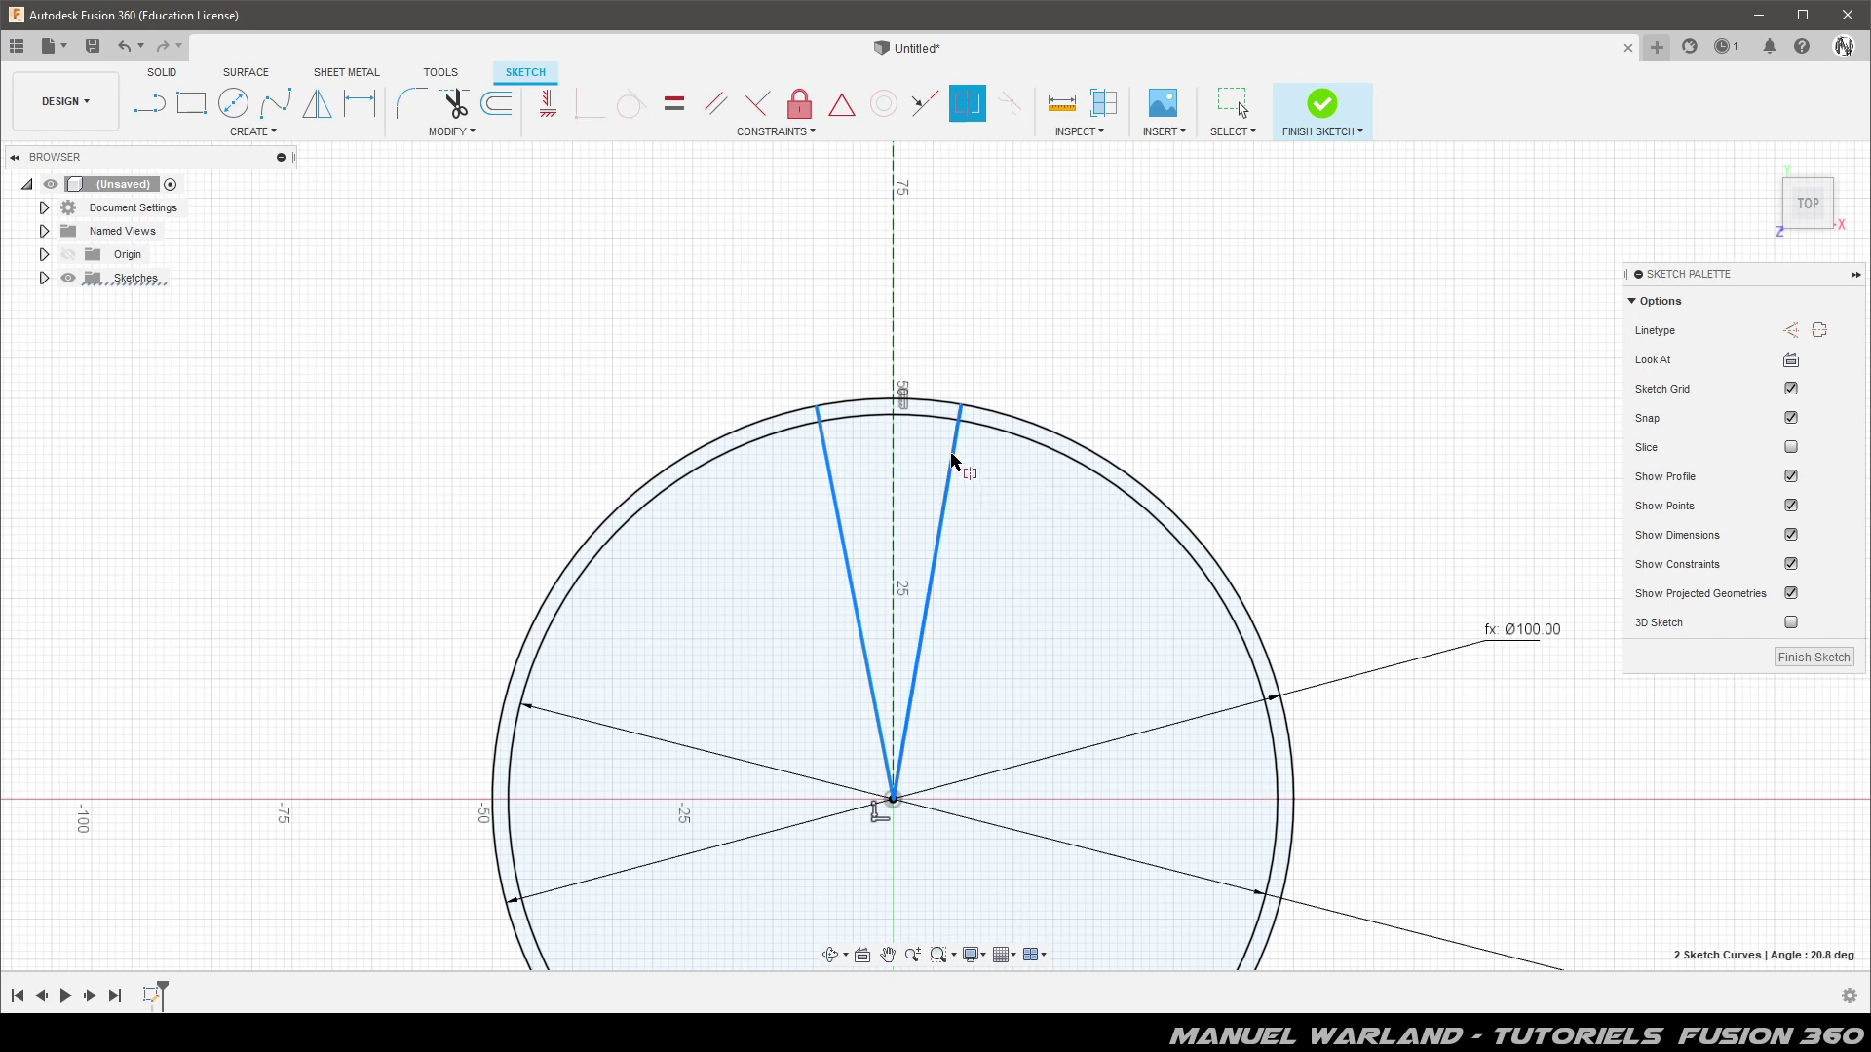
{"action": "left_click", "coordinate": [893, 336]}
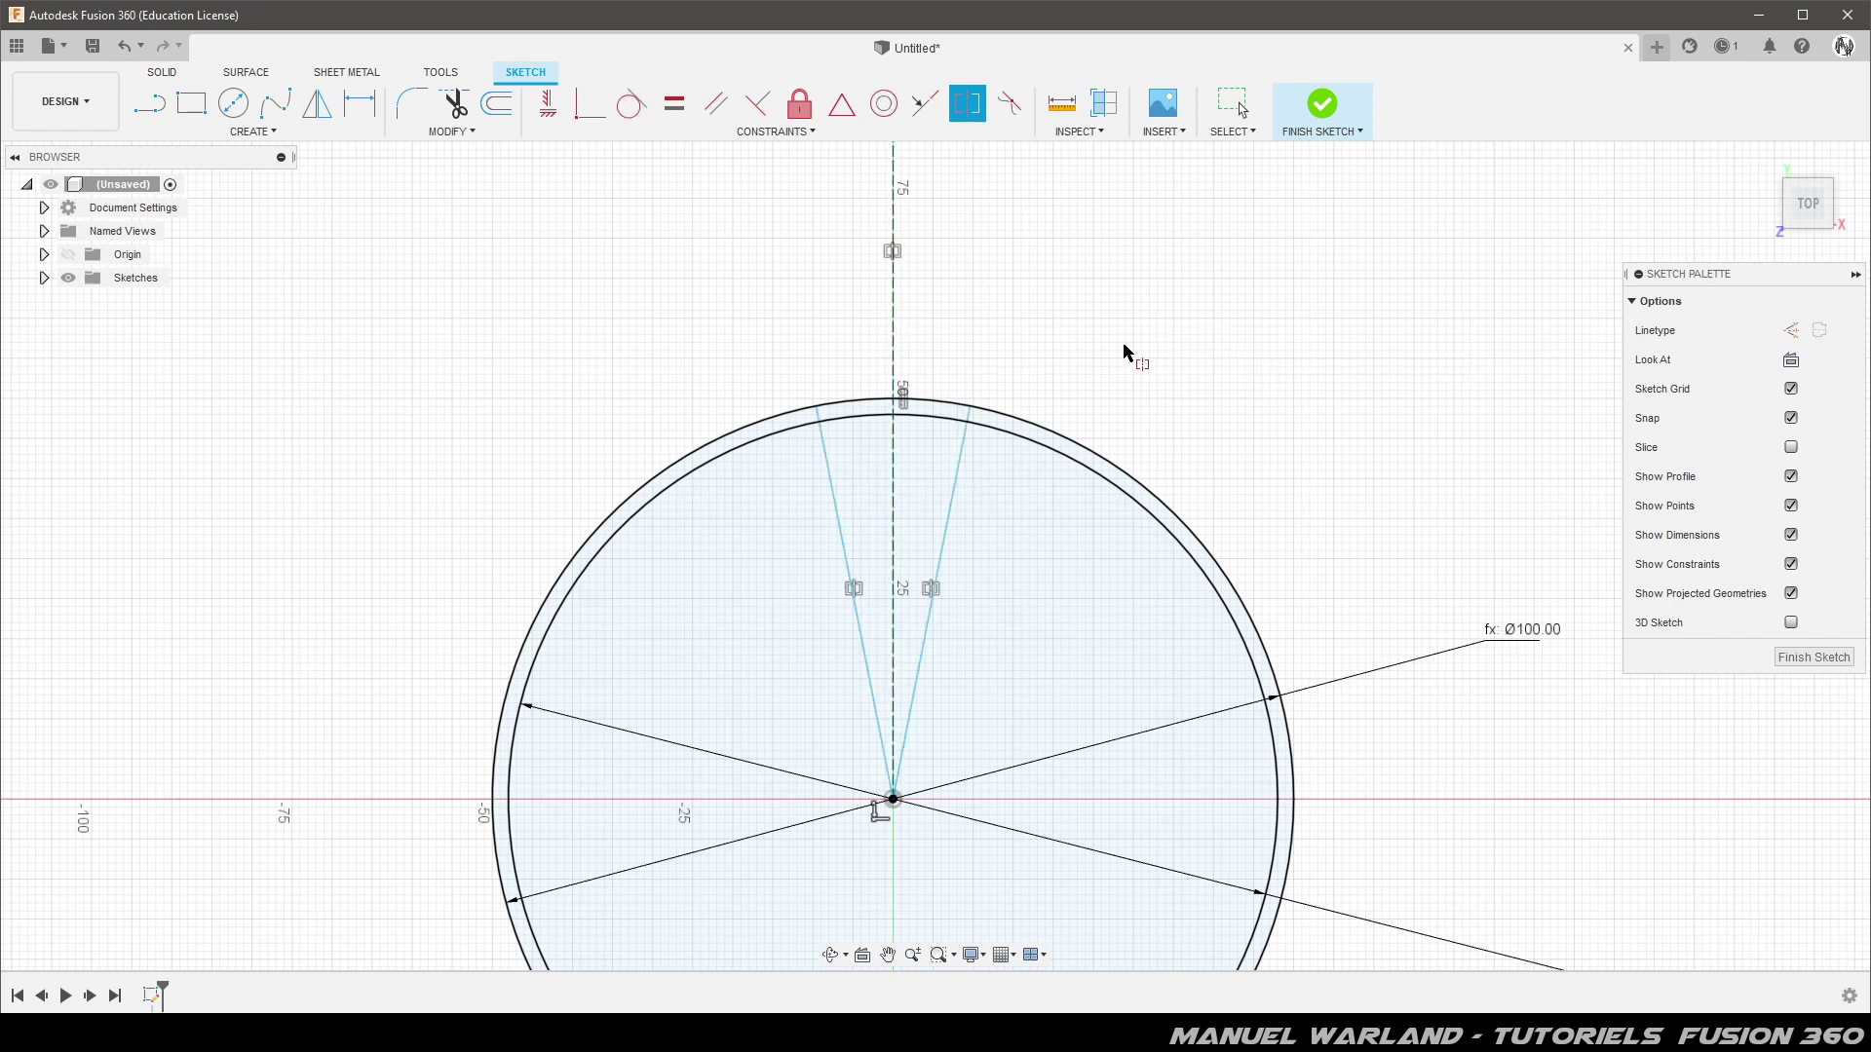
Dimension the gap between the lines' top ends with LargPatte (10 mm)
{"action": "key", "text": "d"}
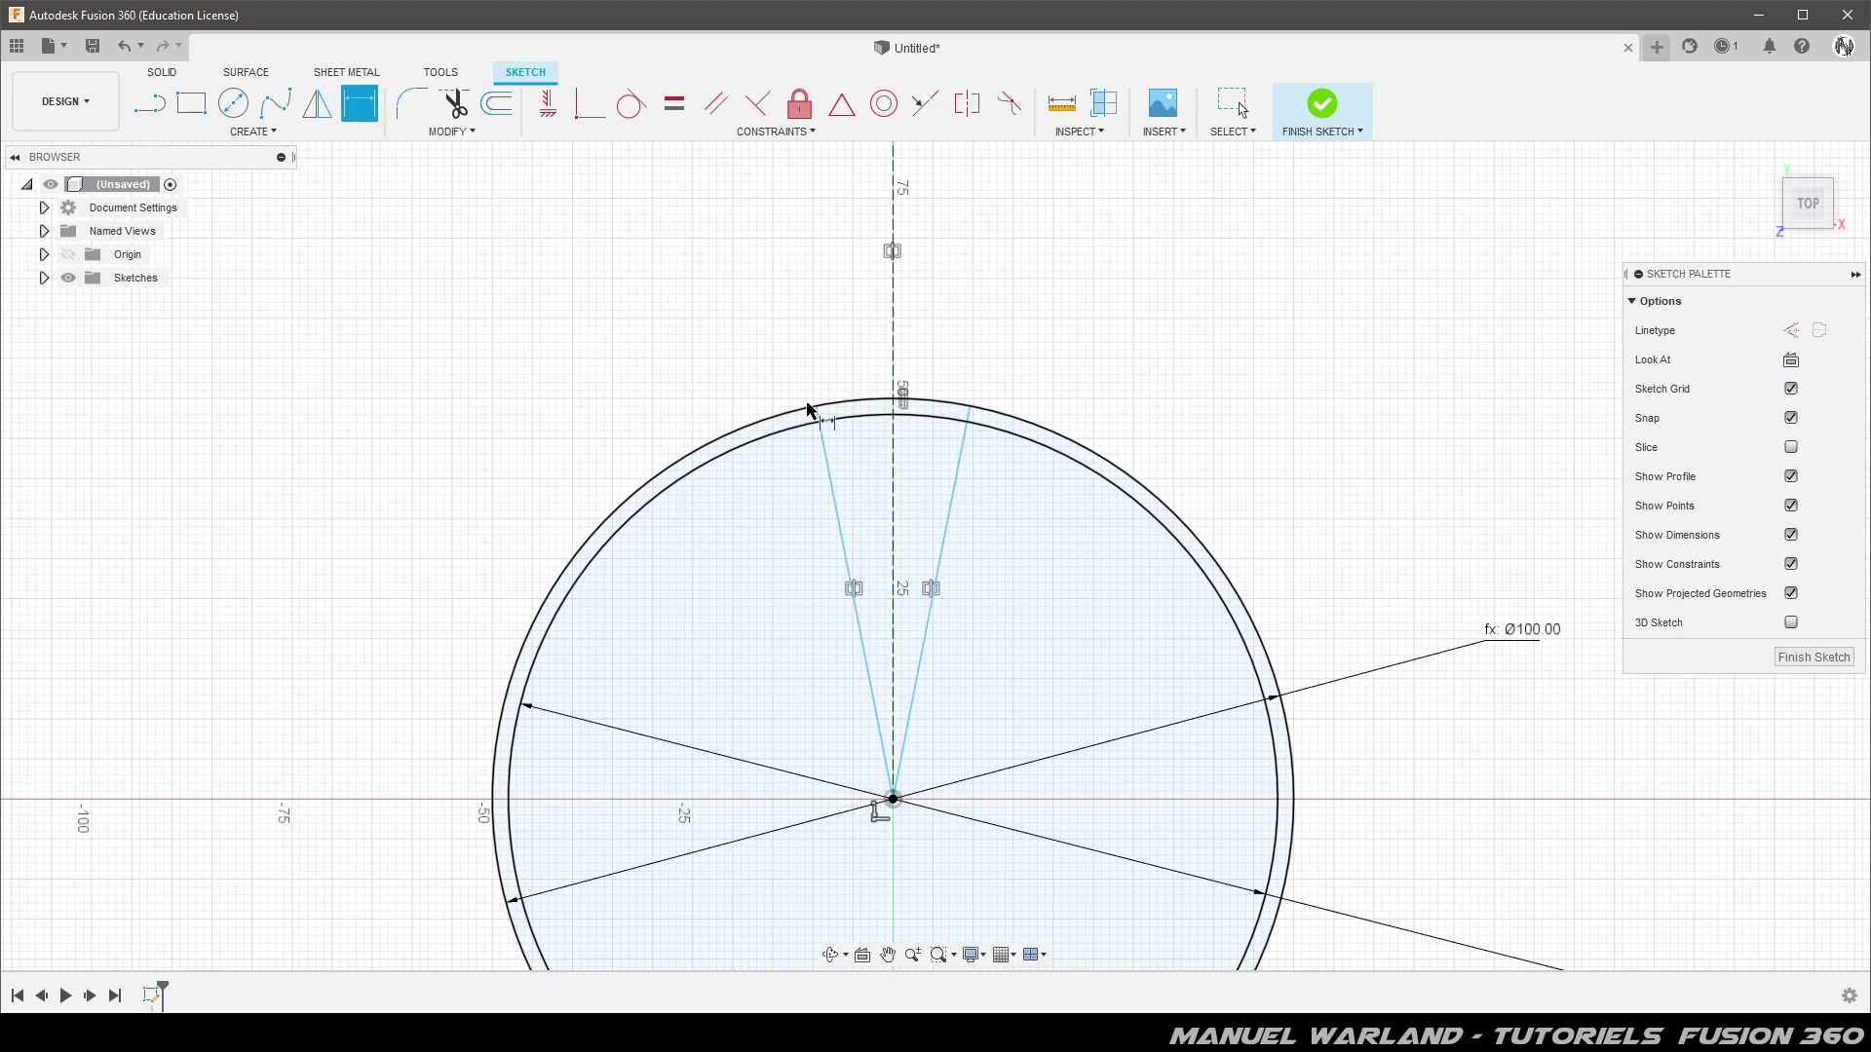
{"action": "left_click", "coordinate": [817, 407]}
{"action": "left_click", "coordinate": [971, 406]}
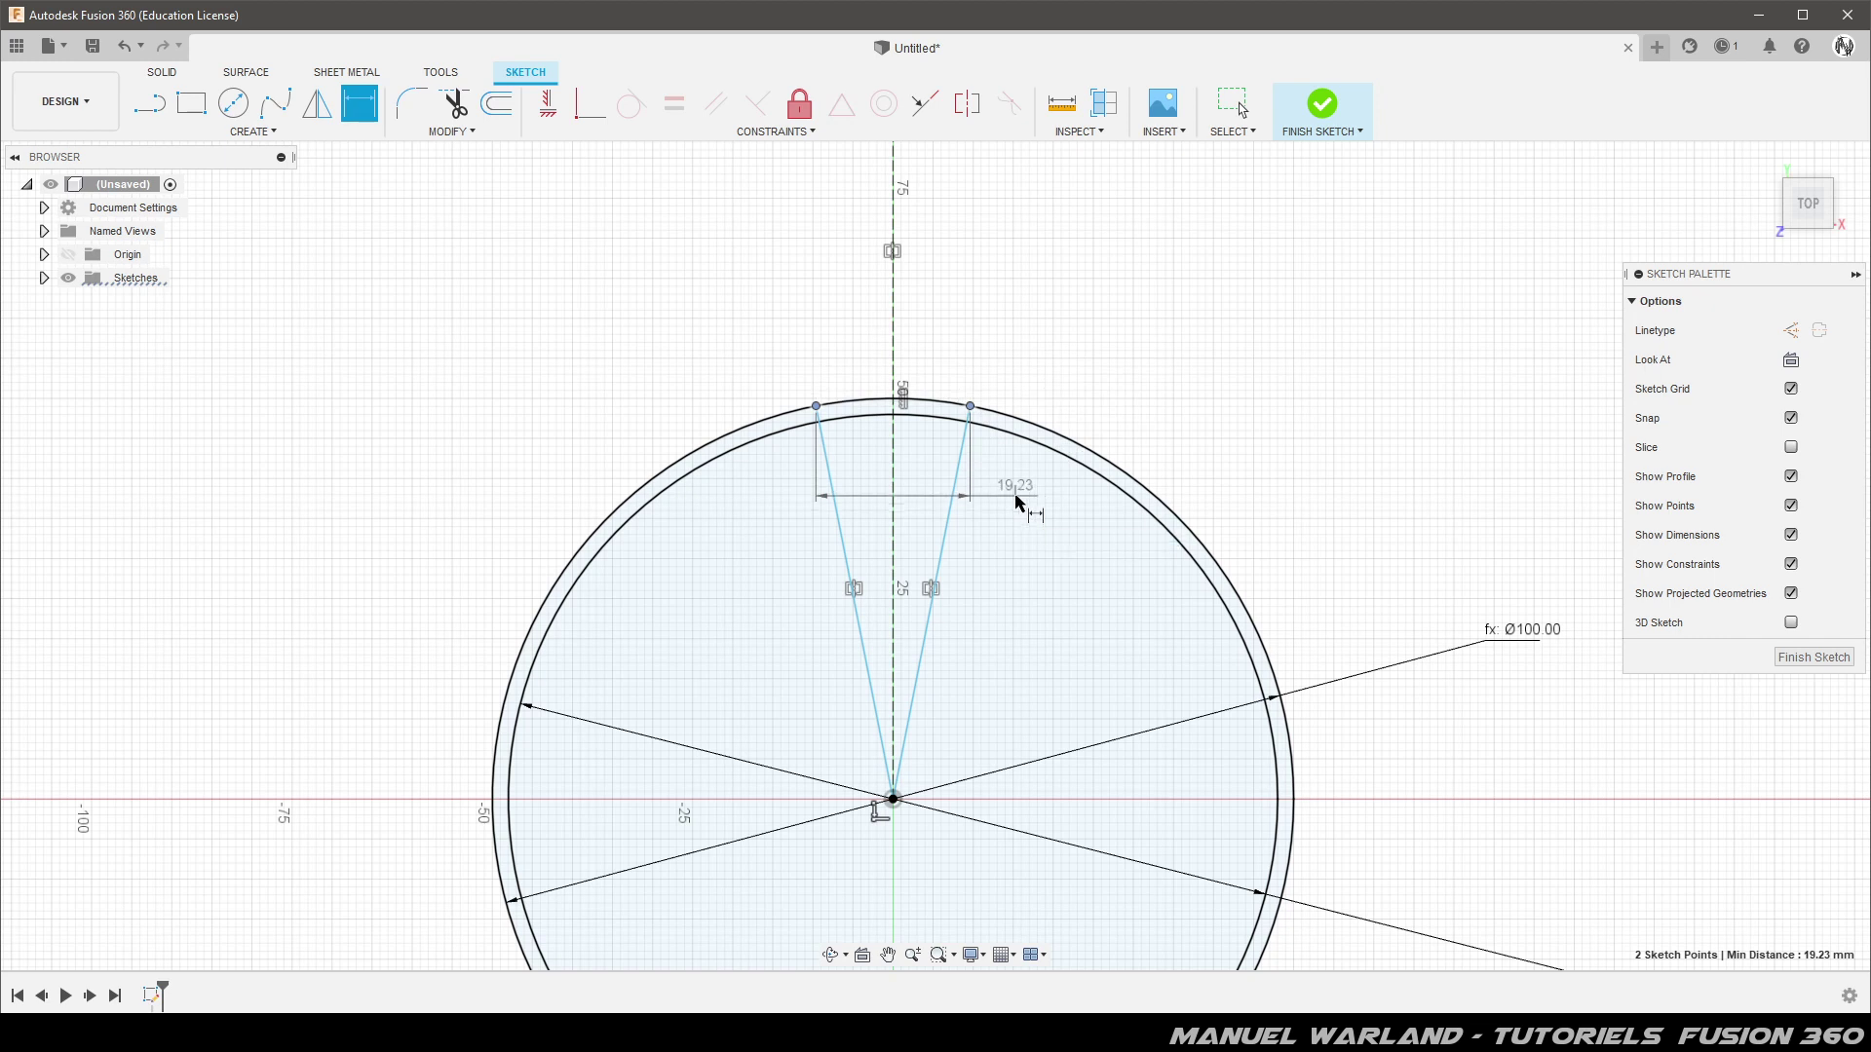
{"action": "left_click", "coordinate": [916, 449]}
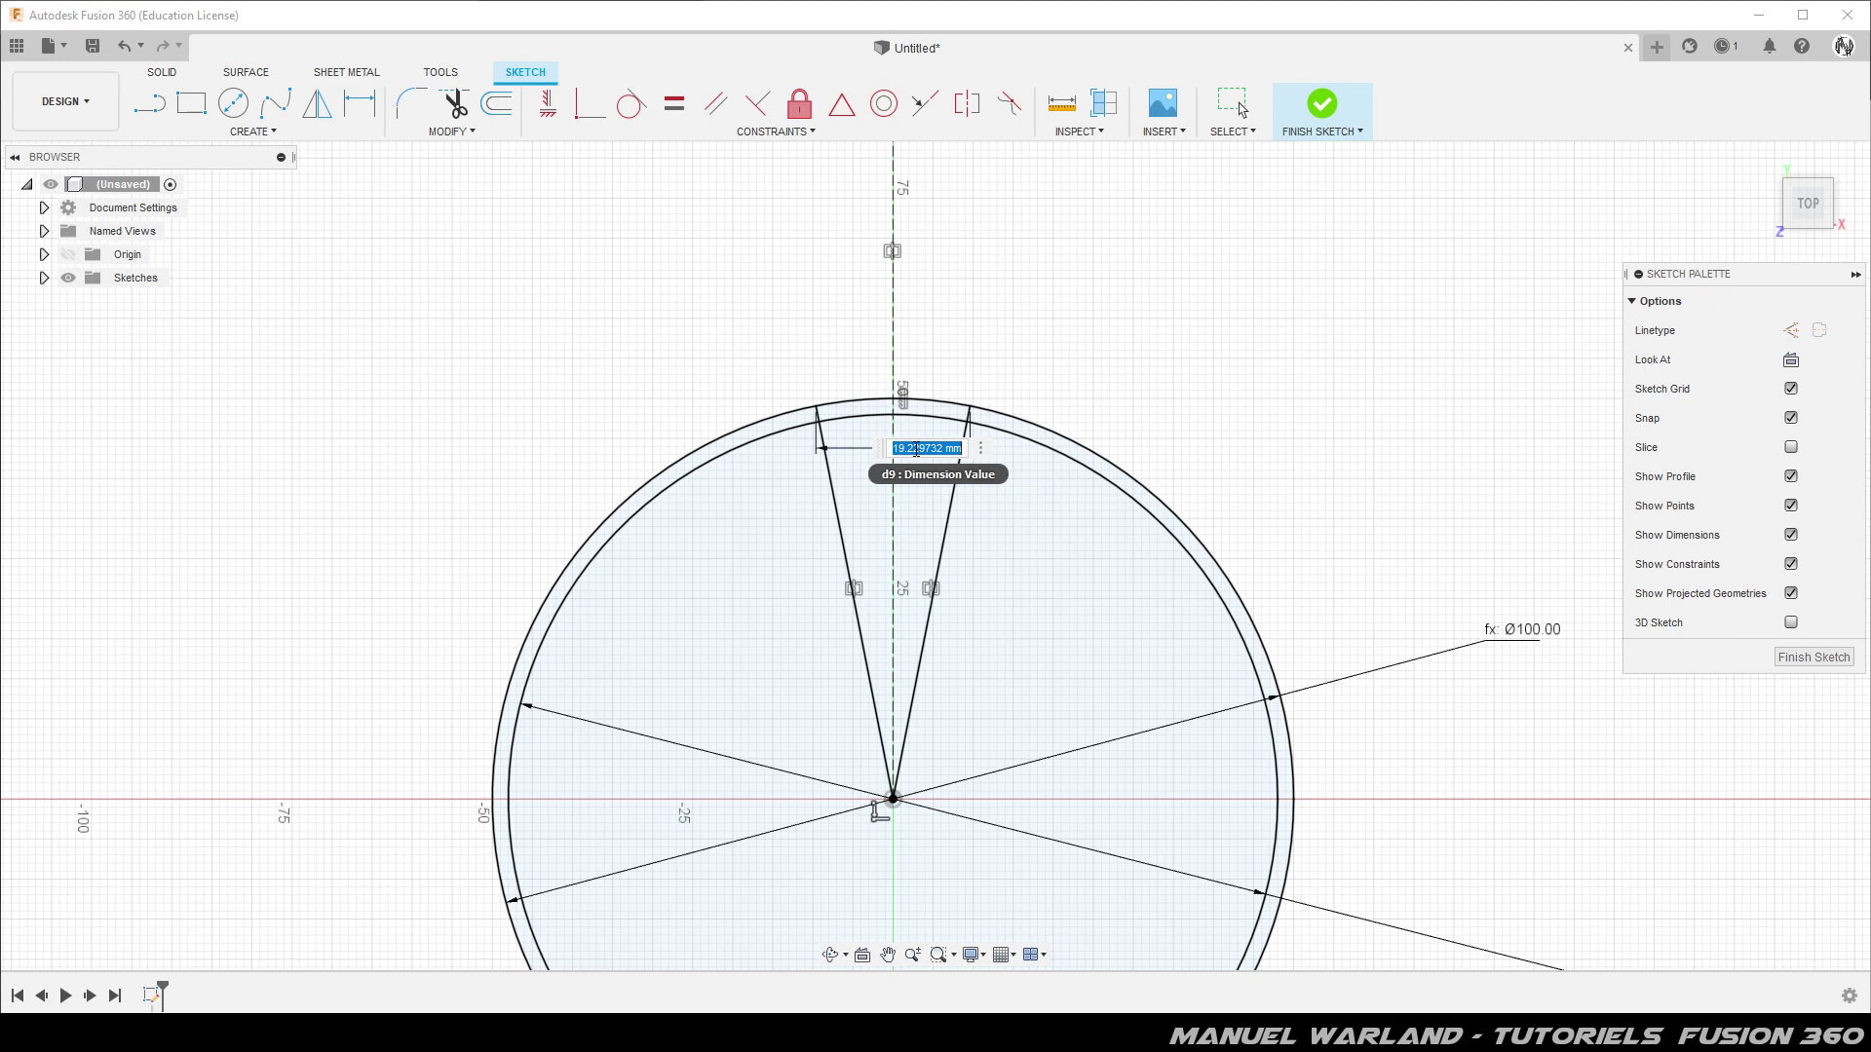
{"action": "type", "text": "L"}
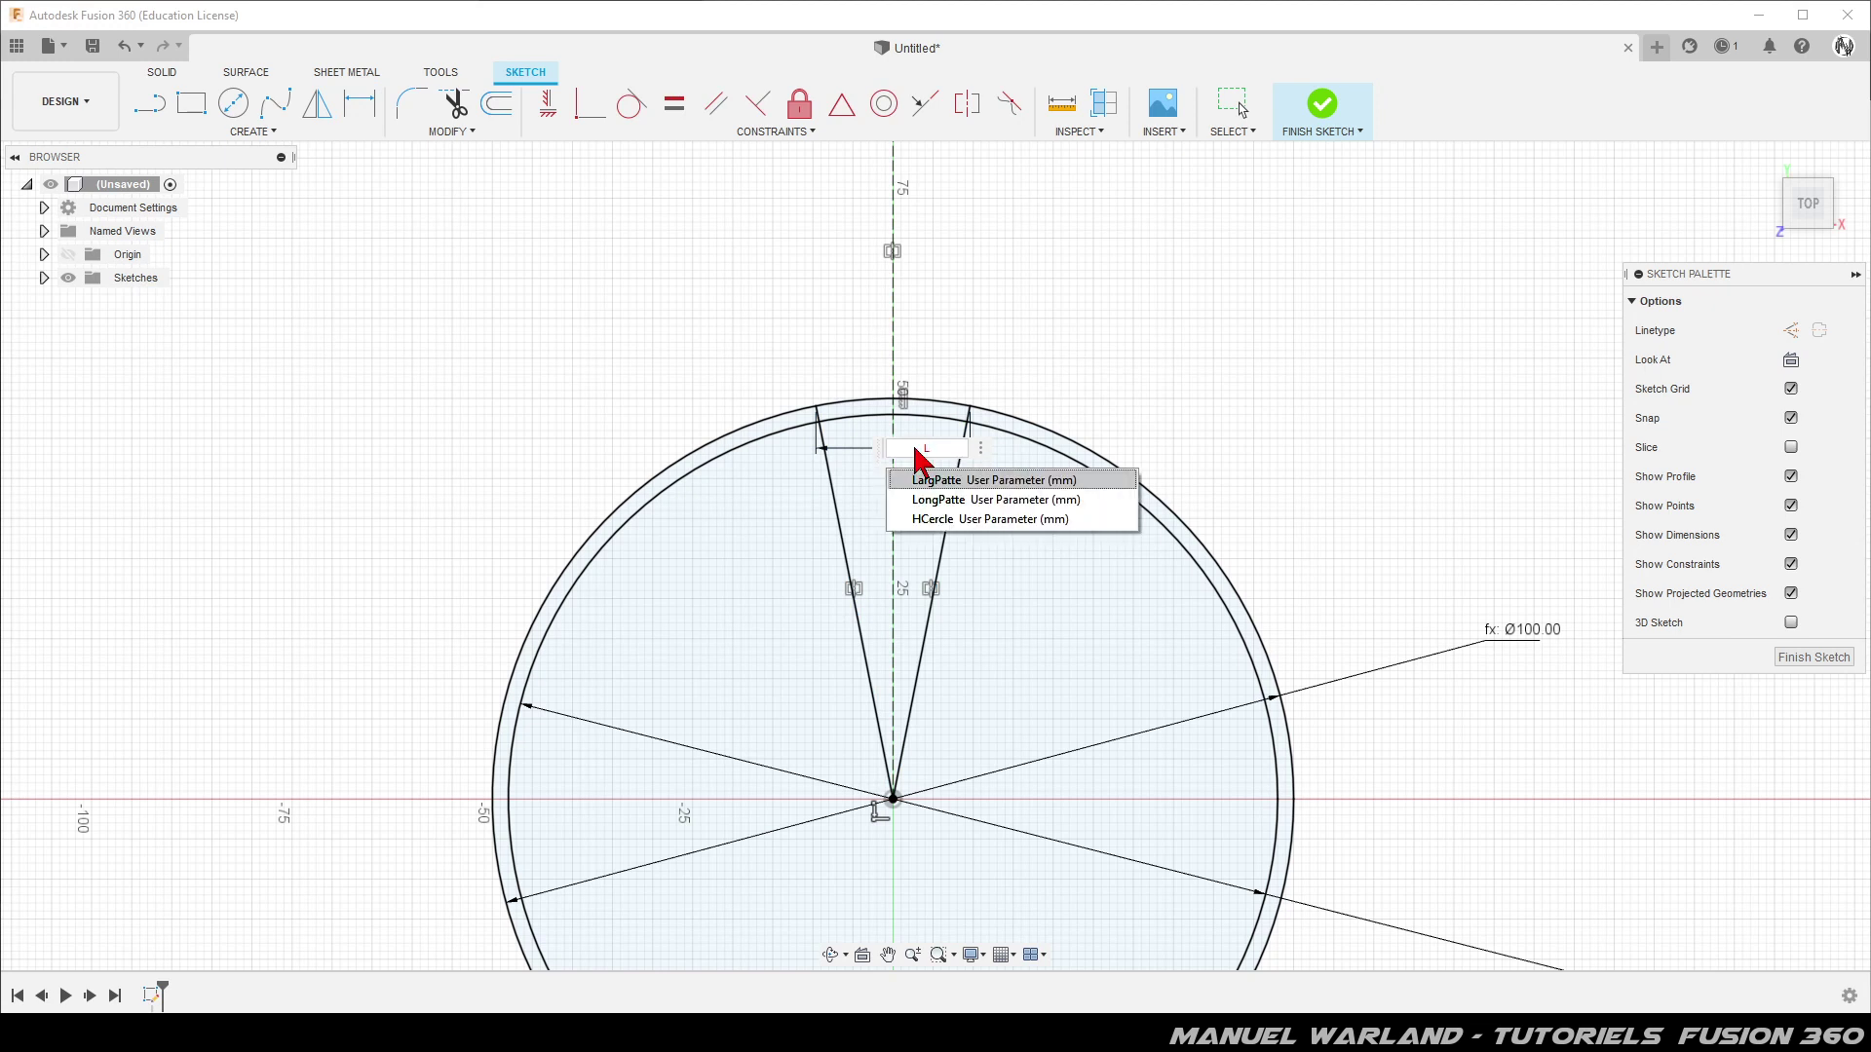
{"action": "left_click", "coordinate": [969, 482]}
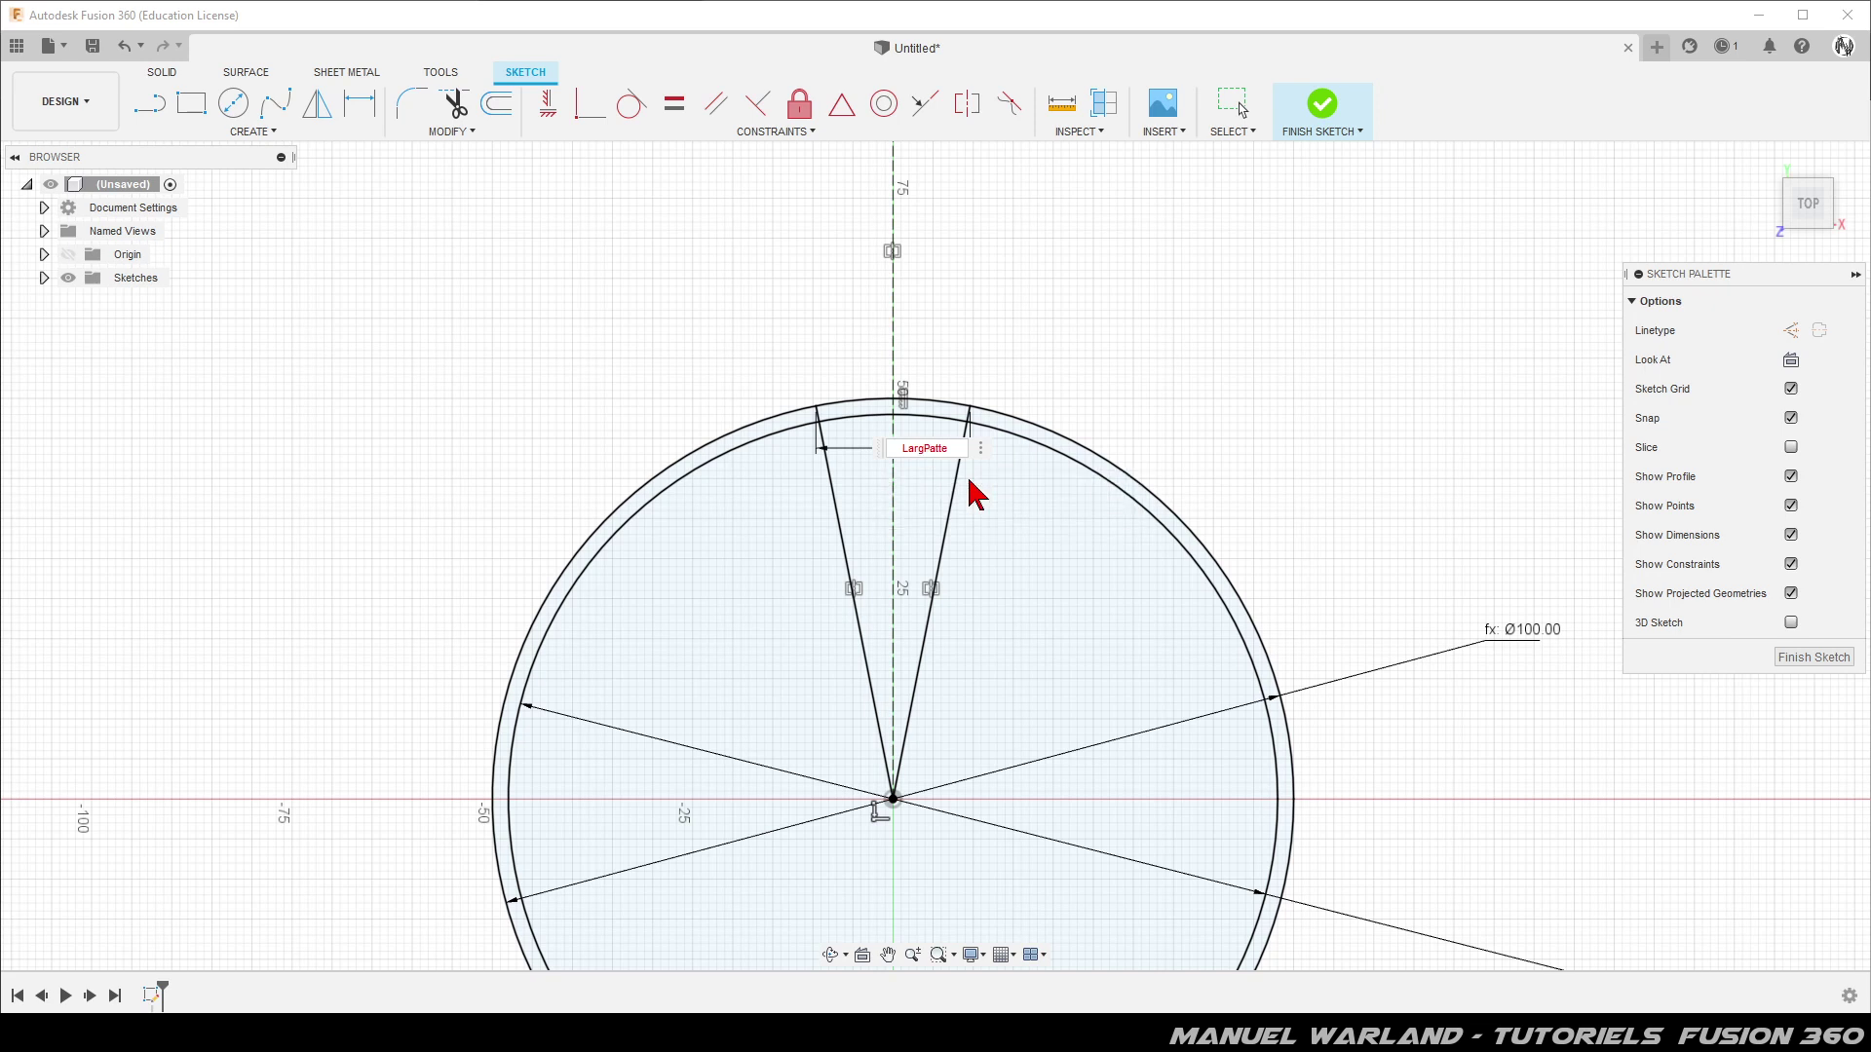
{"action": "key", "text": "Return"}
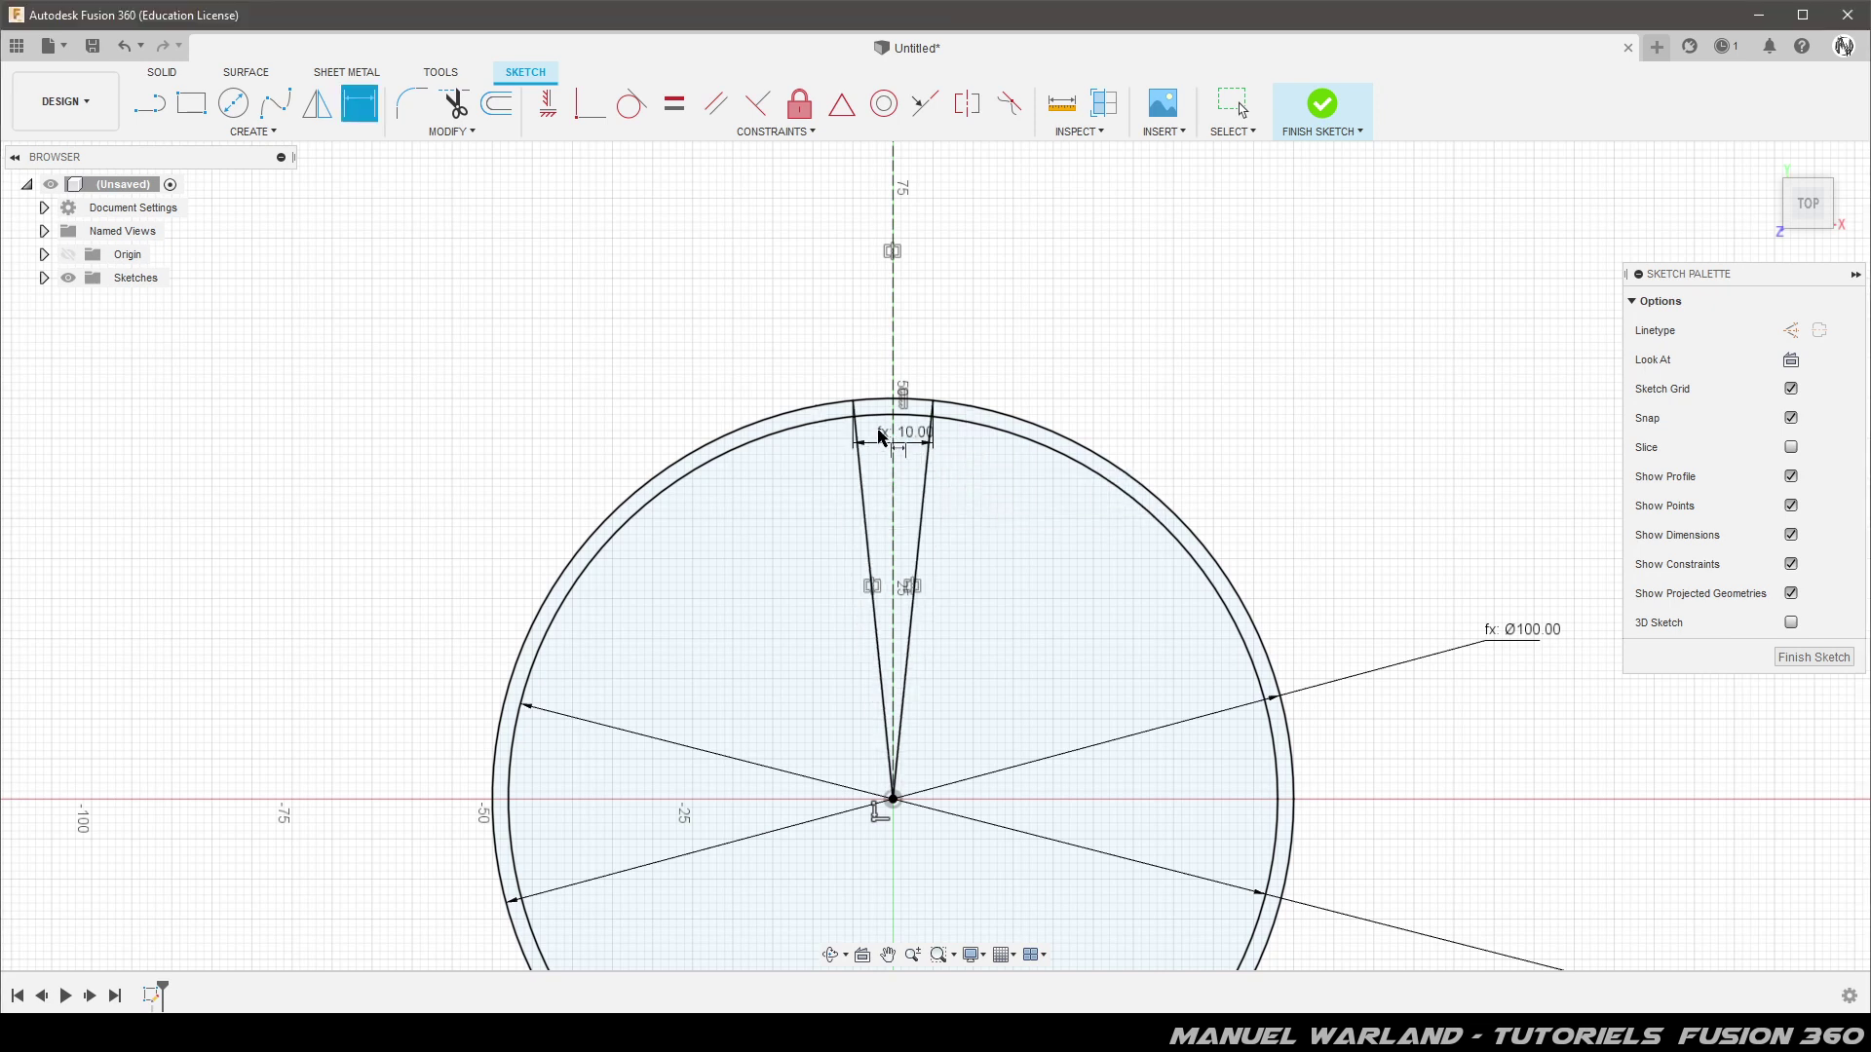
{"action": "key", "text": "Escape"}
{"action": "left_click_drag", "start_coordinate": [975, 471], "coordinate": [980, 509]}
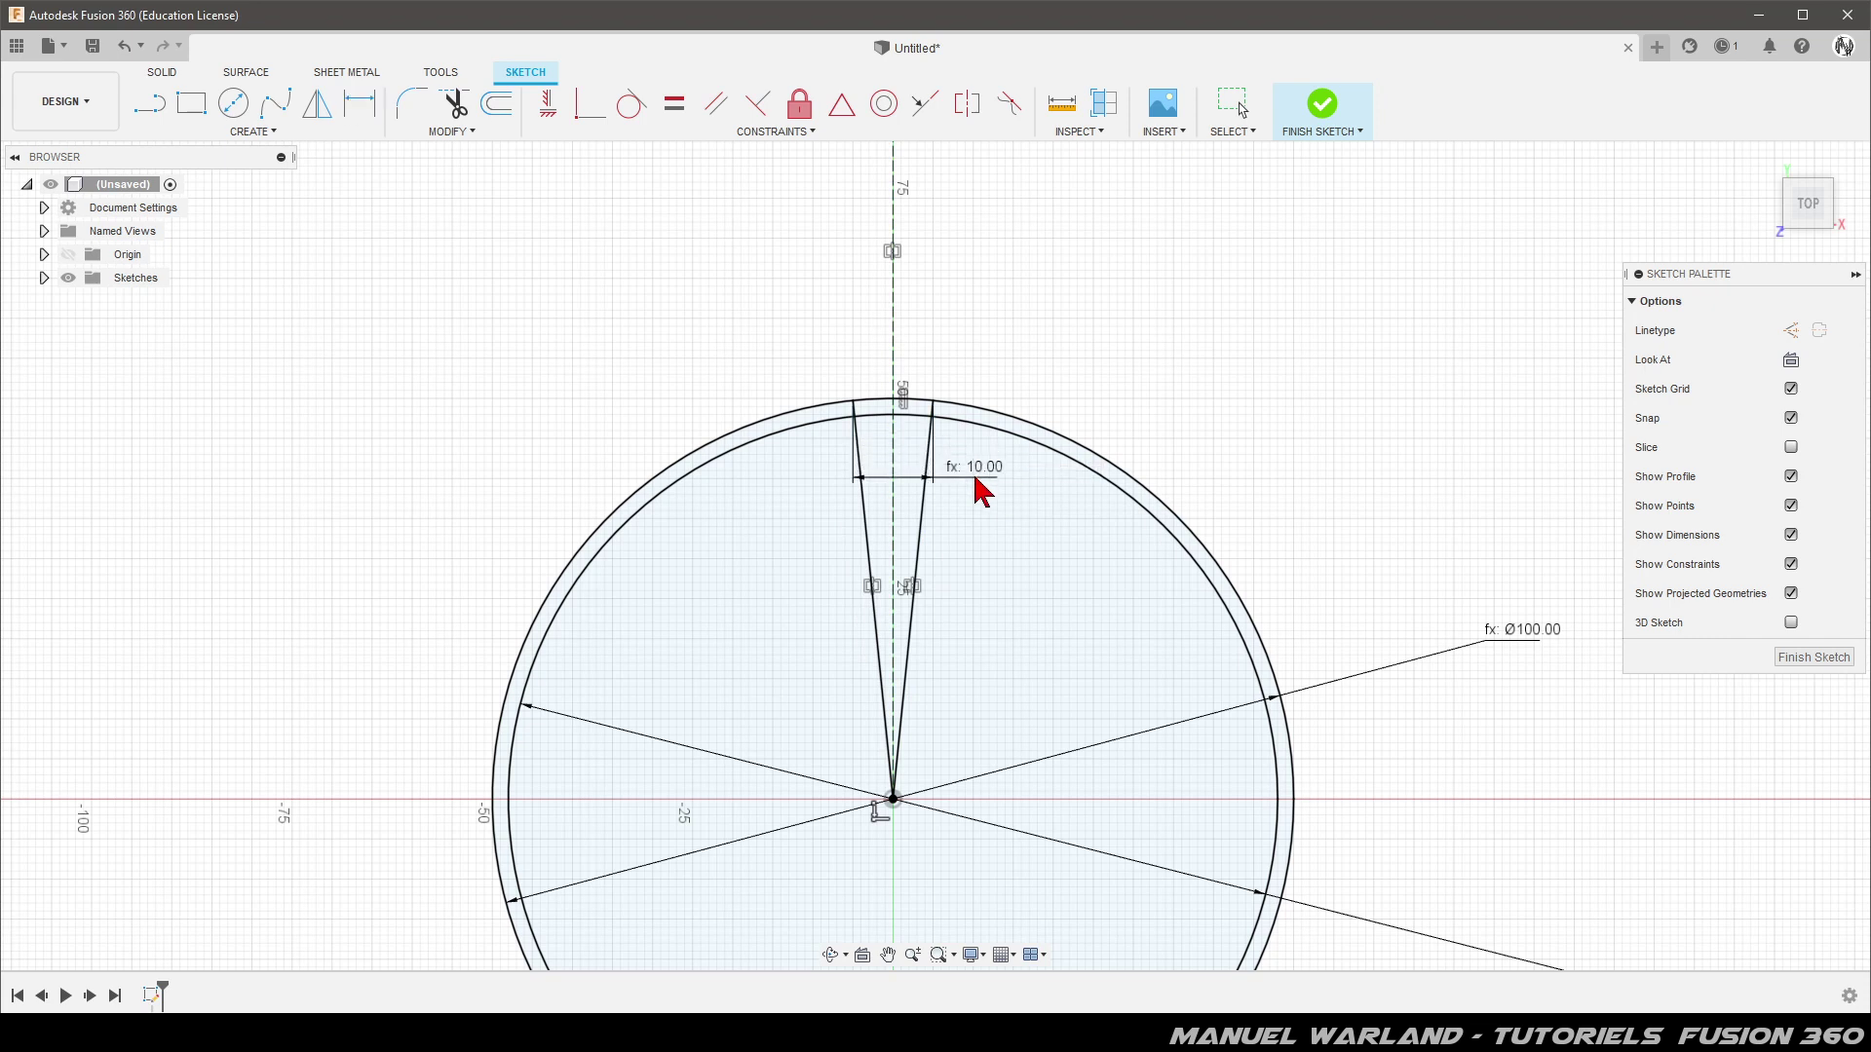
{"action": "key", "text": "d"}
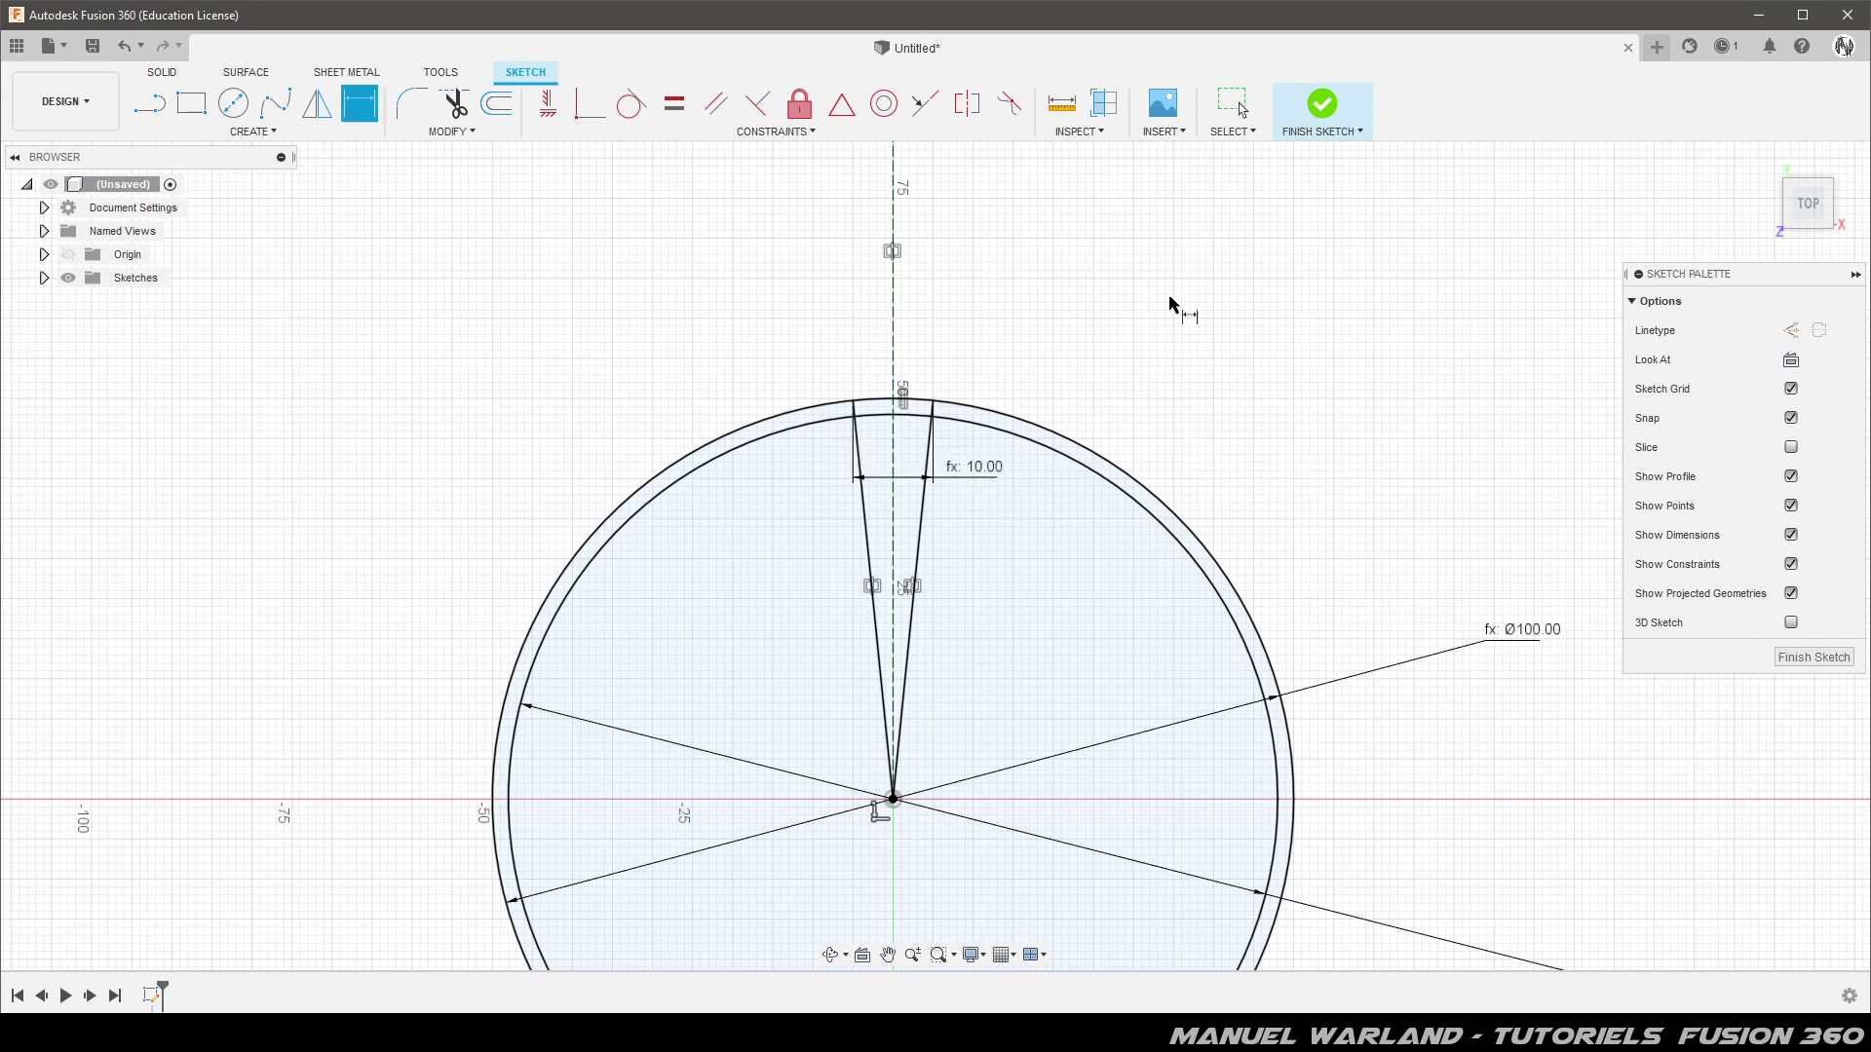
Draw the tab outline: a vertical line up, a tangent arc across the axis, and a line down
{"action": "left_click", "coordinate": [148, 105]}
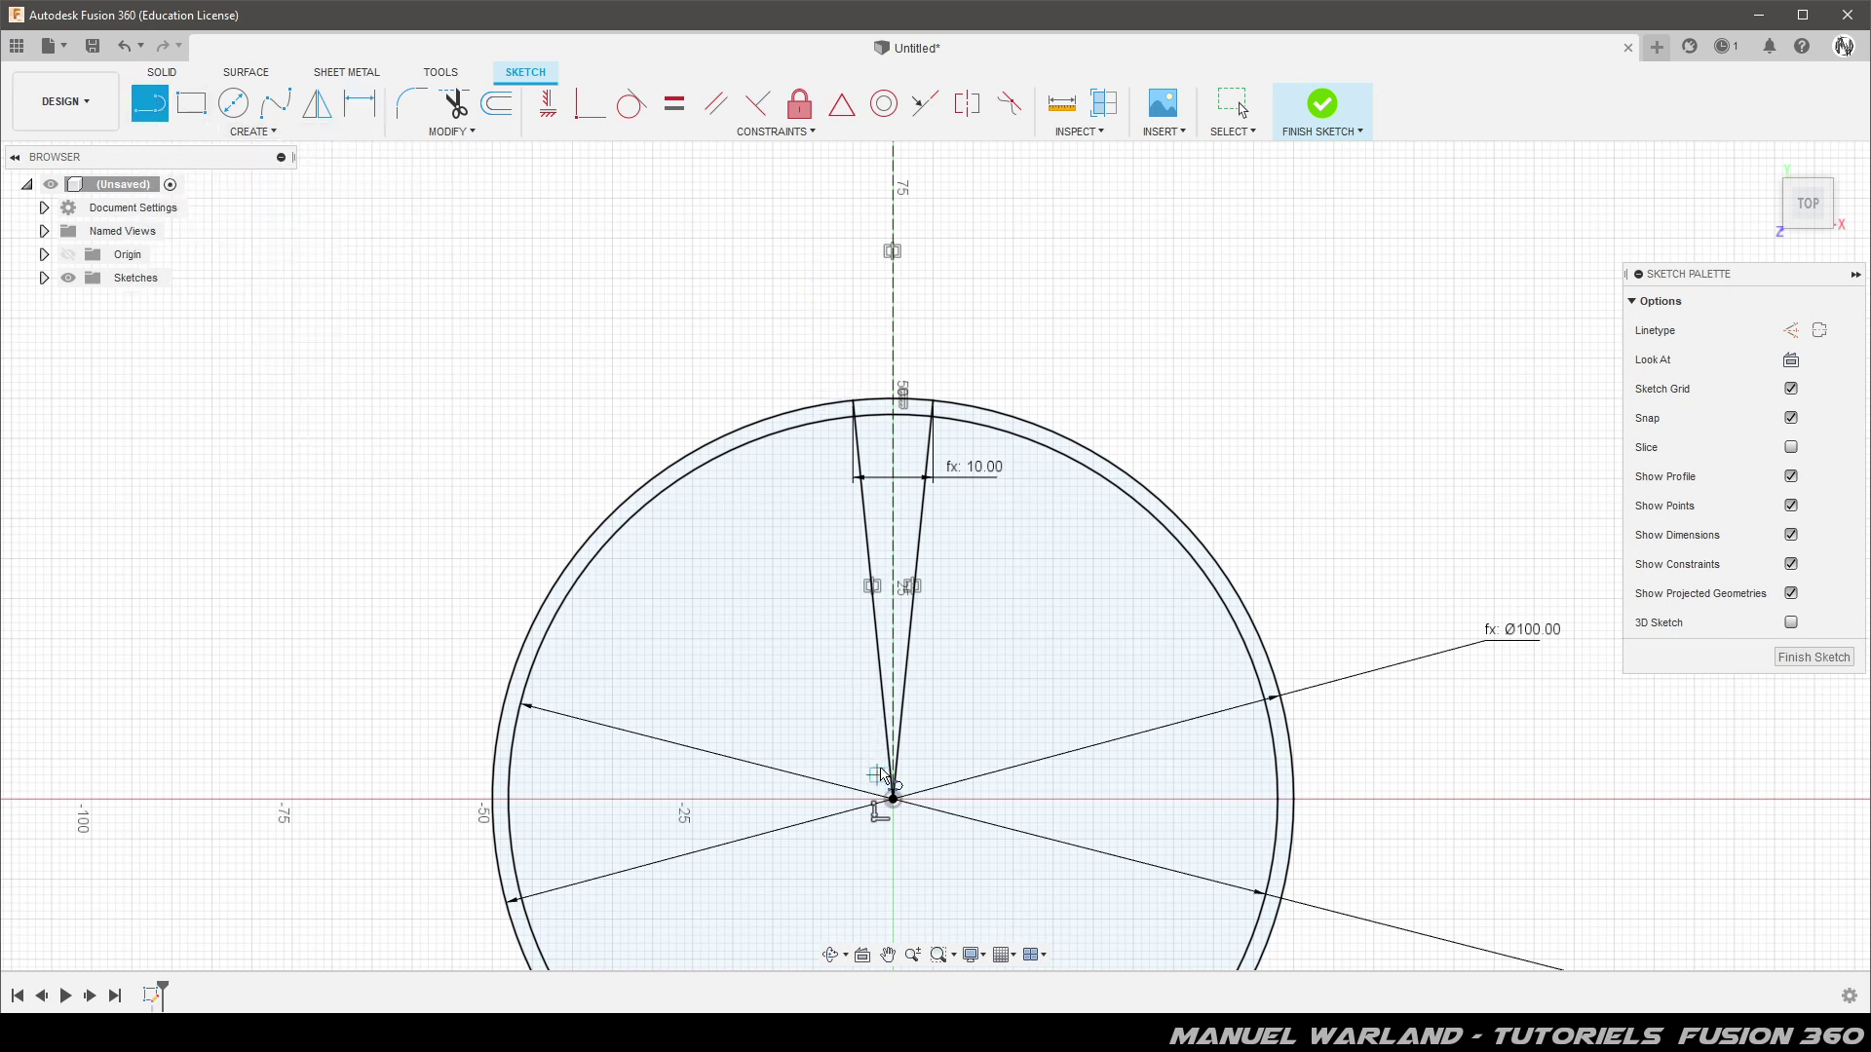
{"action": "scroll", "coordinate": [869, 729], "scroll_direction": "down", "scroll_amount": 4}
{"action": "scroll", "coordinate": [874, 596], "scroll_direction": "up", "scroll_amount": 2}
{"action": "scroll", "coordinate": [874, 596], "scroll_direction": "up", "scroll_amount": 2}
{"action": "scroll", "coordinate": [887, 565], "scroll_direction": "up", "scroll_amount": 2}
{"action": "scroll", "coordinate": [891, 555], "scroll_direction": "up", "scroll_amount": 1}
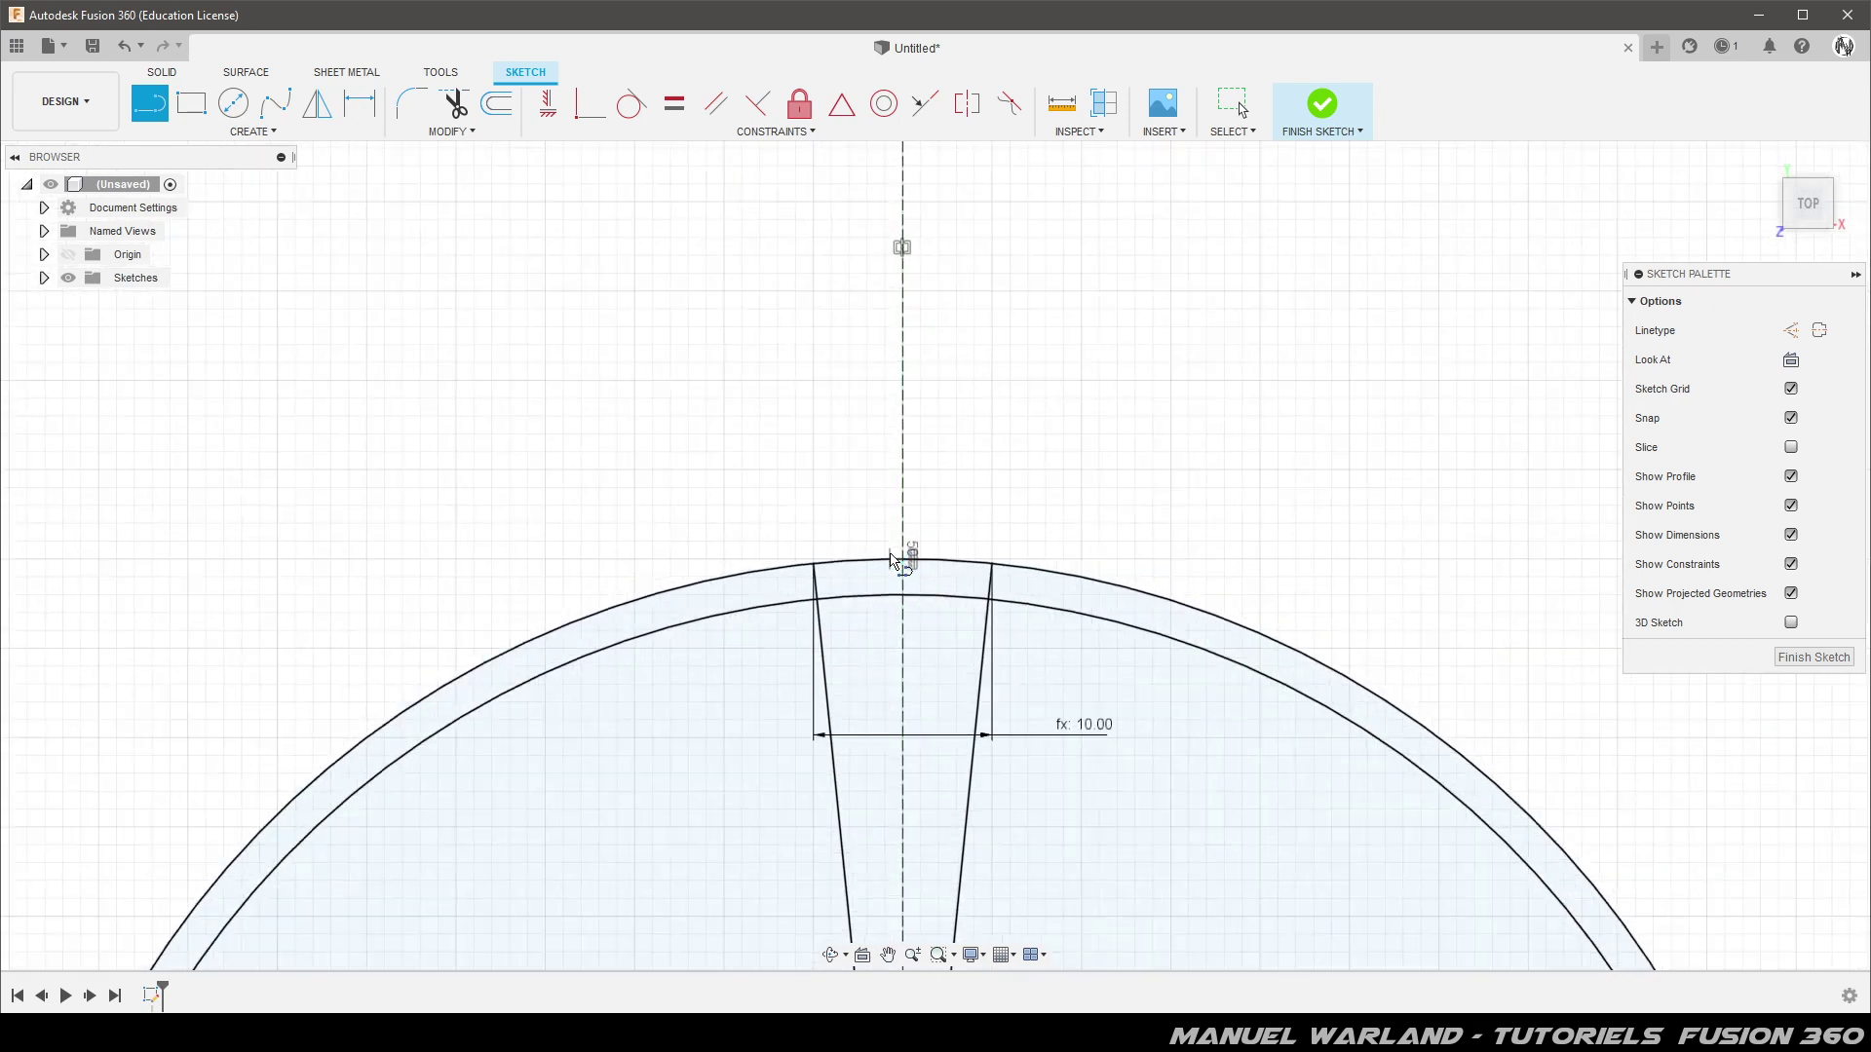
{"action": "left_click", "coordinate": [814, 565]}
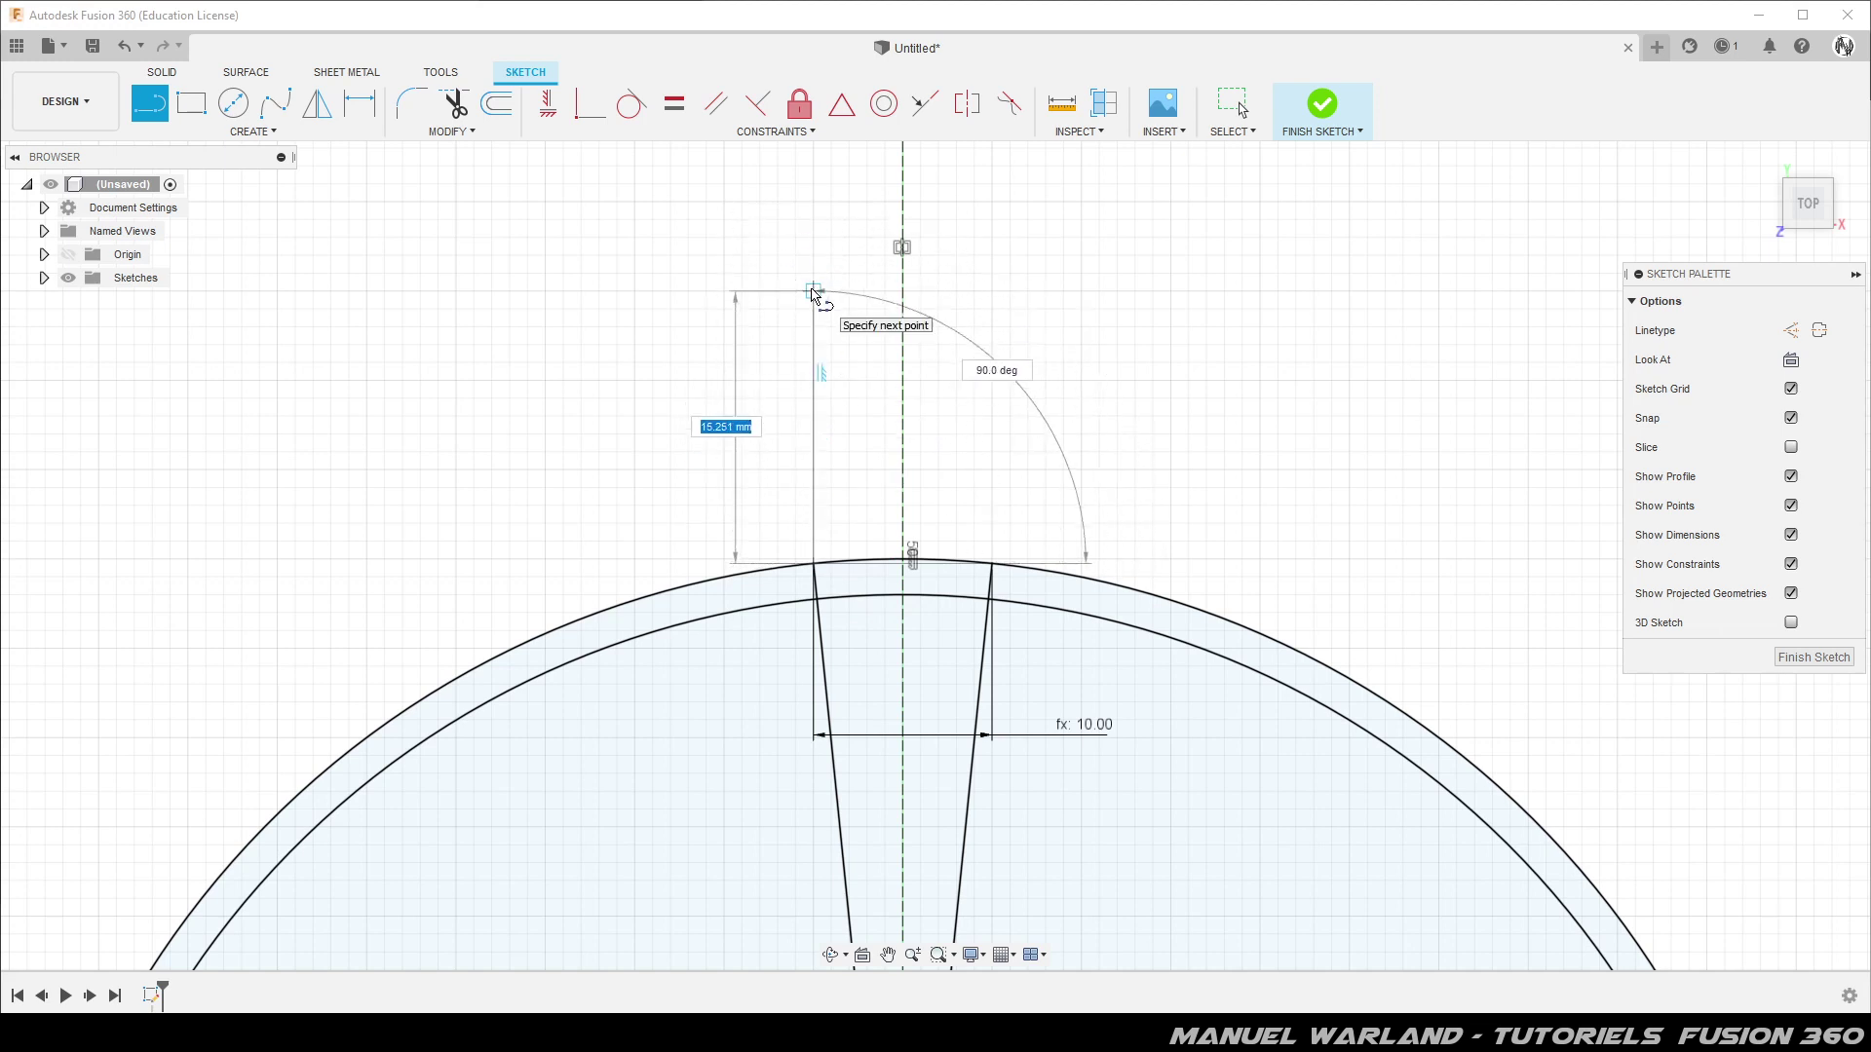
{"action": "left_click", "coordinate": [814, 291]}
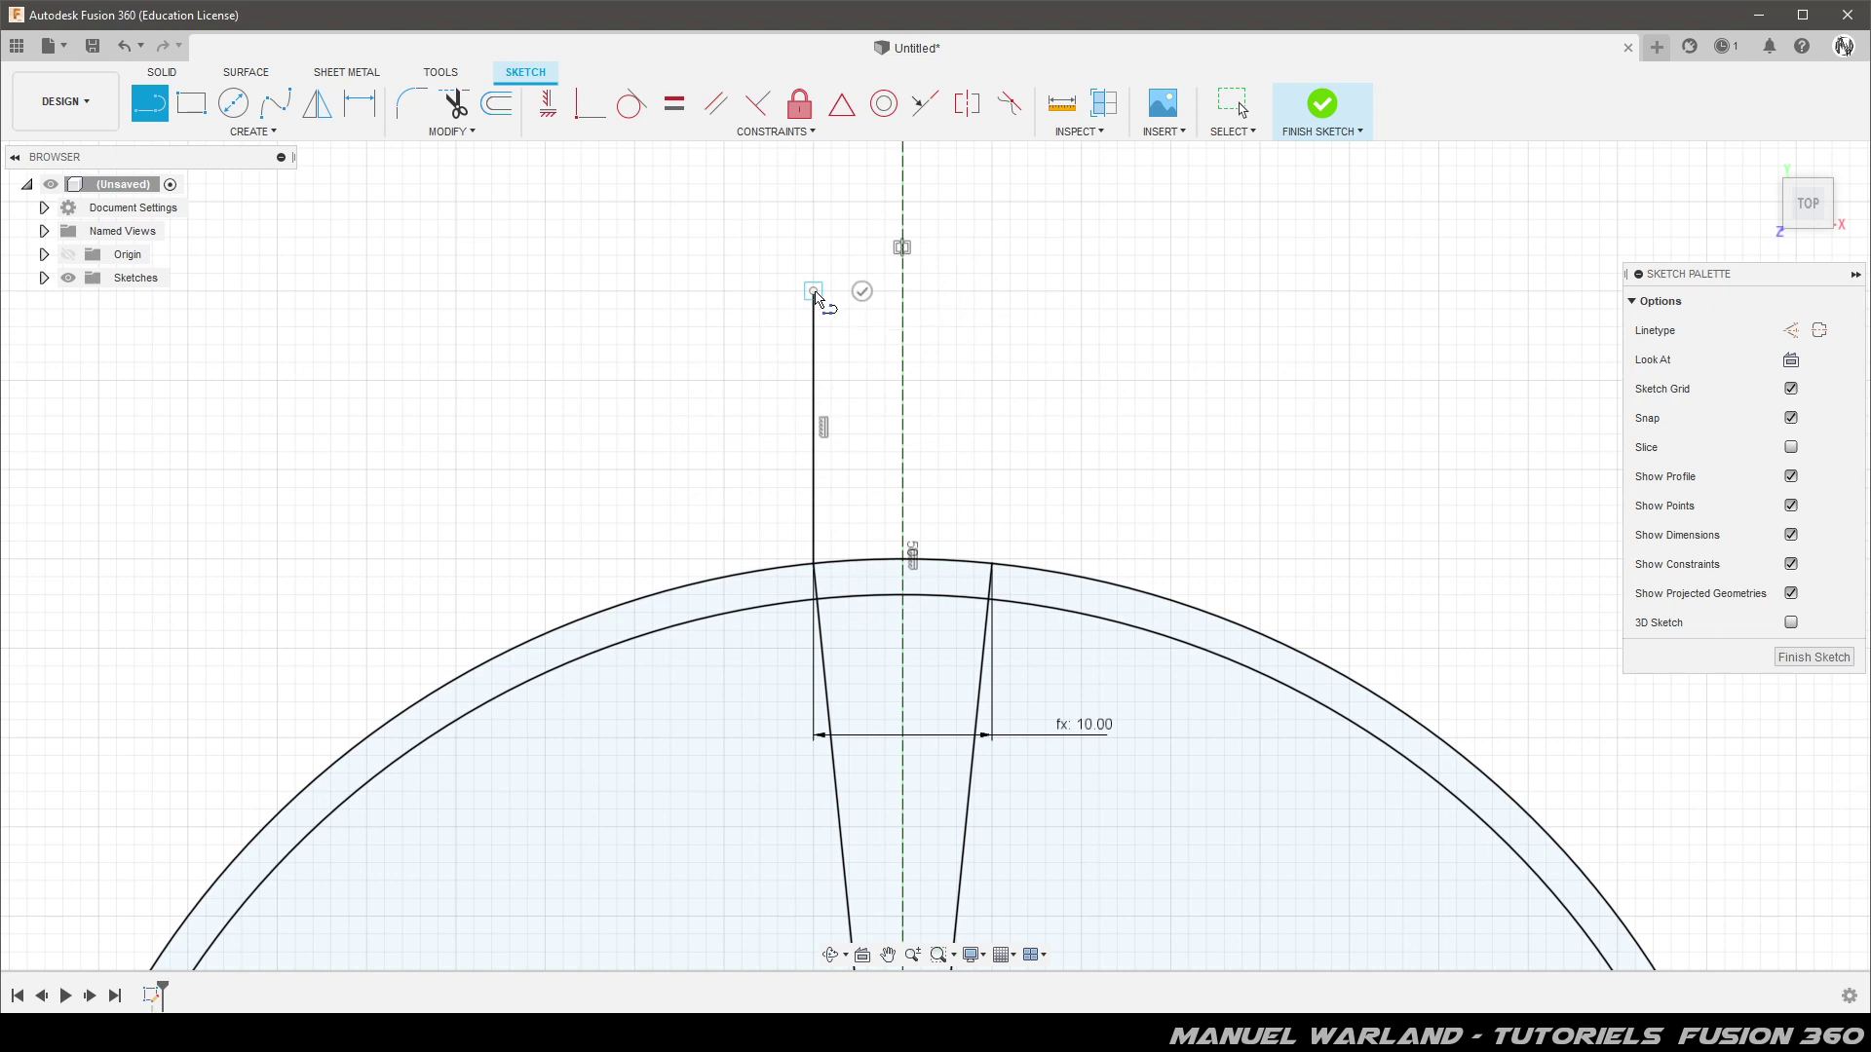
{"action": "mouse_move", "coordinate": [814, 292]}
{"action": "left_mouse_down"}
{"action": "mouse_move", "coordinate": [872, 231]}
{"action": "mouse_move", "coordinate": [996, 293]}
{"action": "left_mouse_up"}
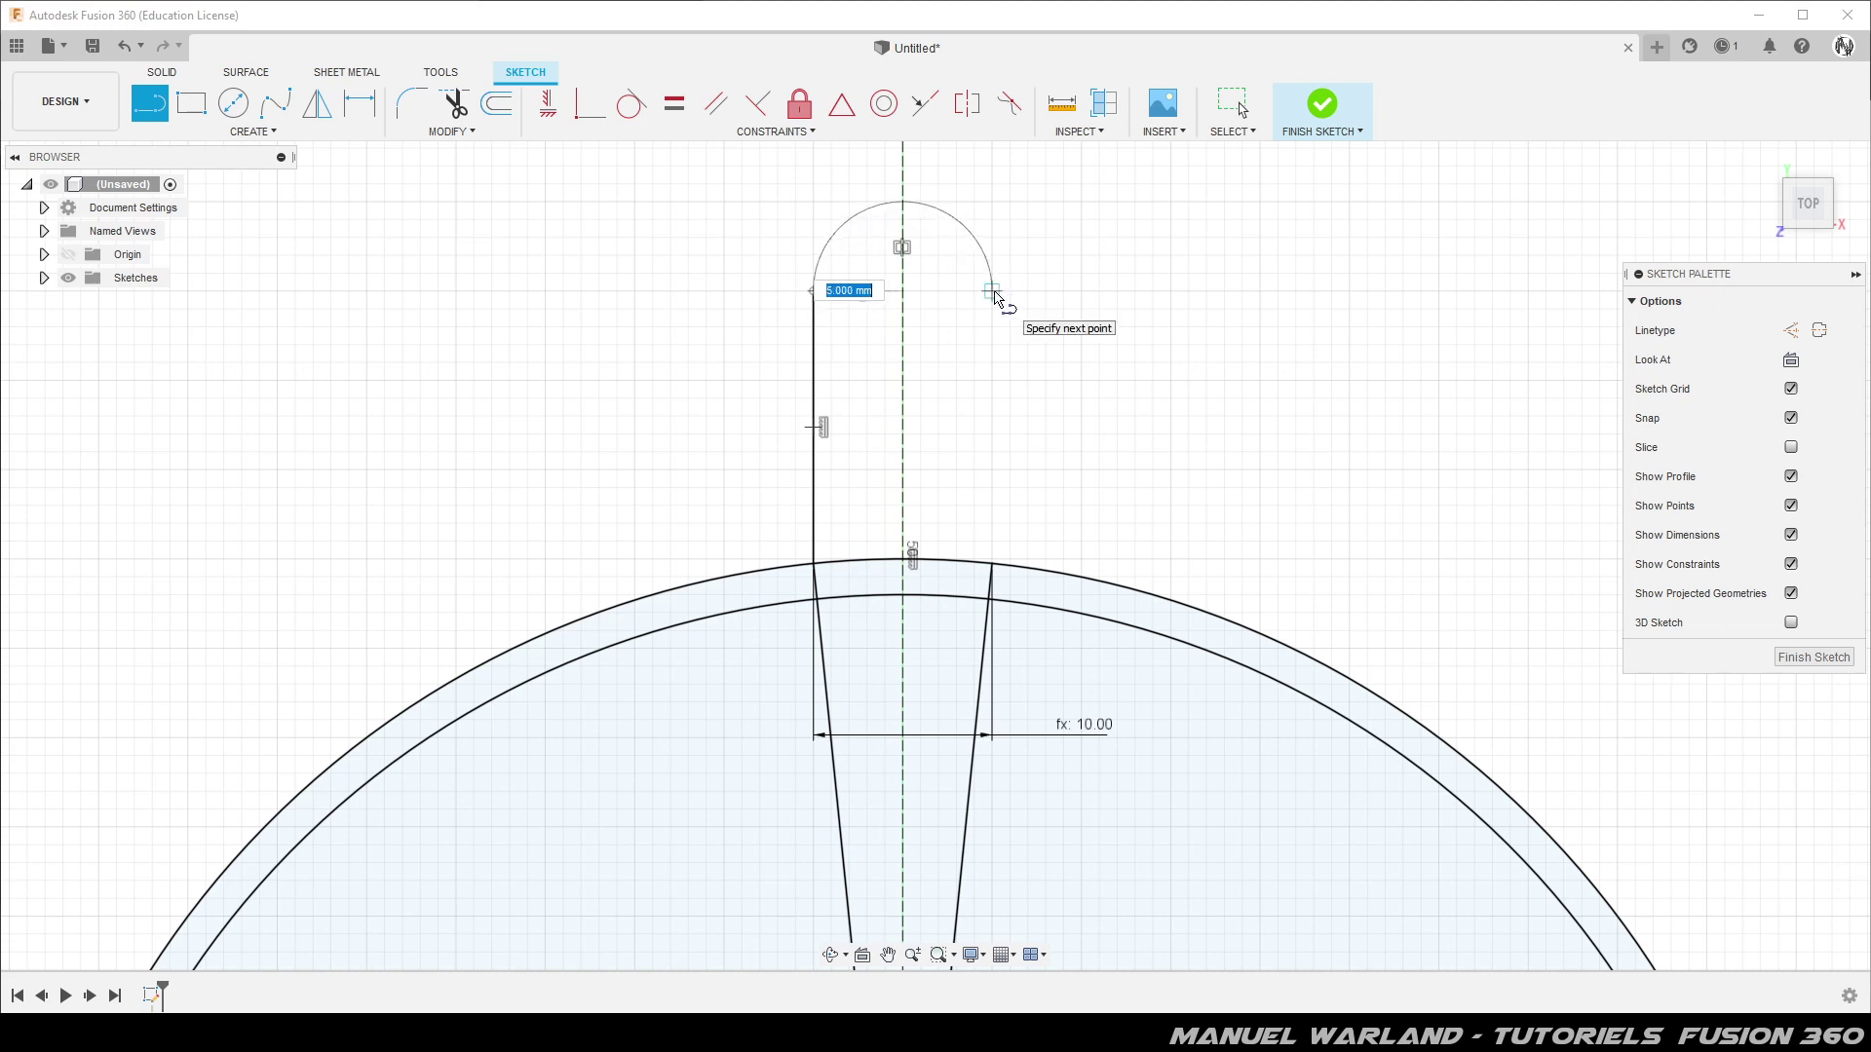
{"action": "left_click_drag", "start_coordinate": [995, 293], "coordinate": [995, 293]}
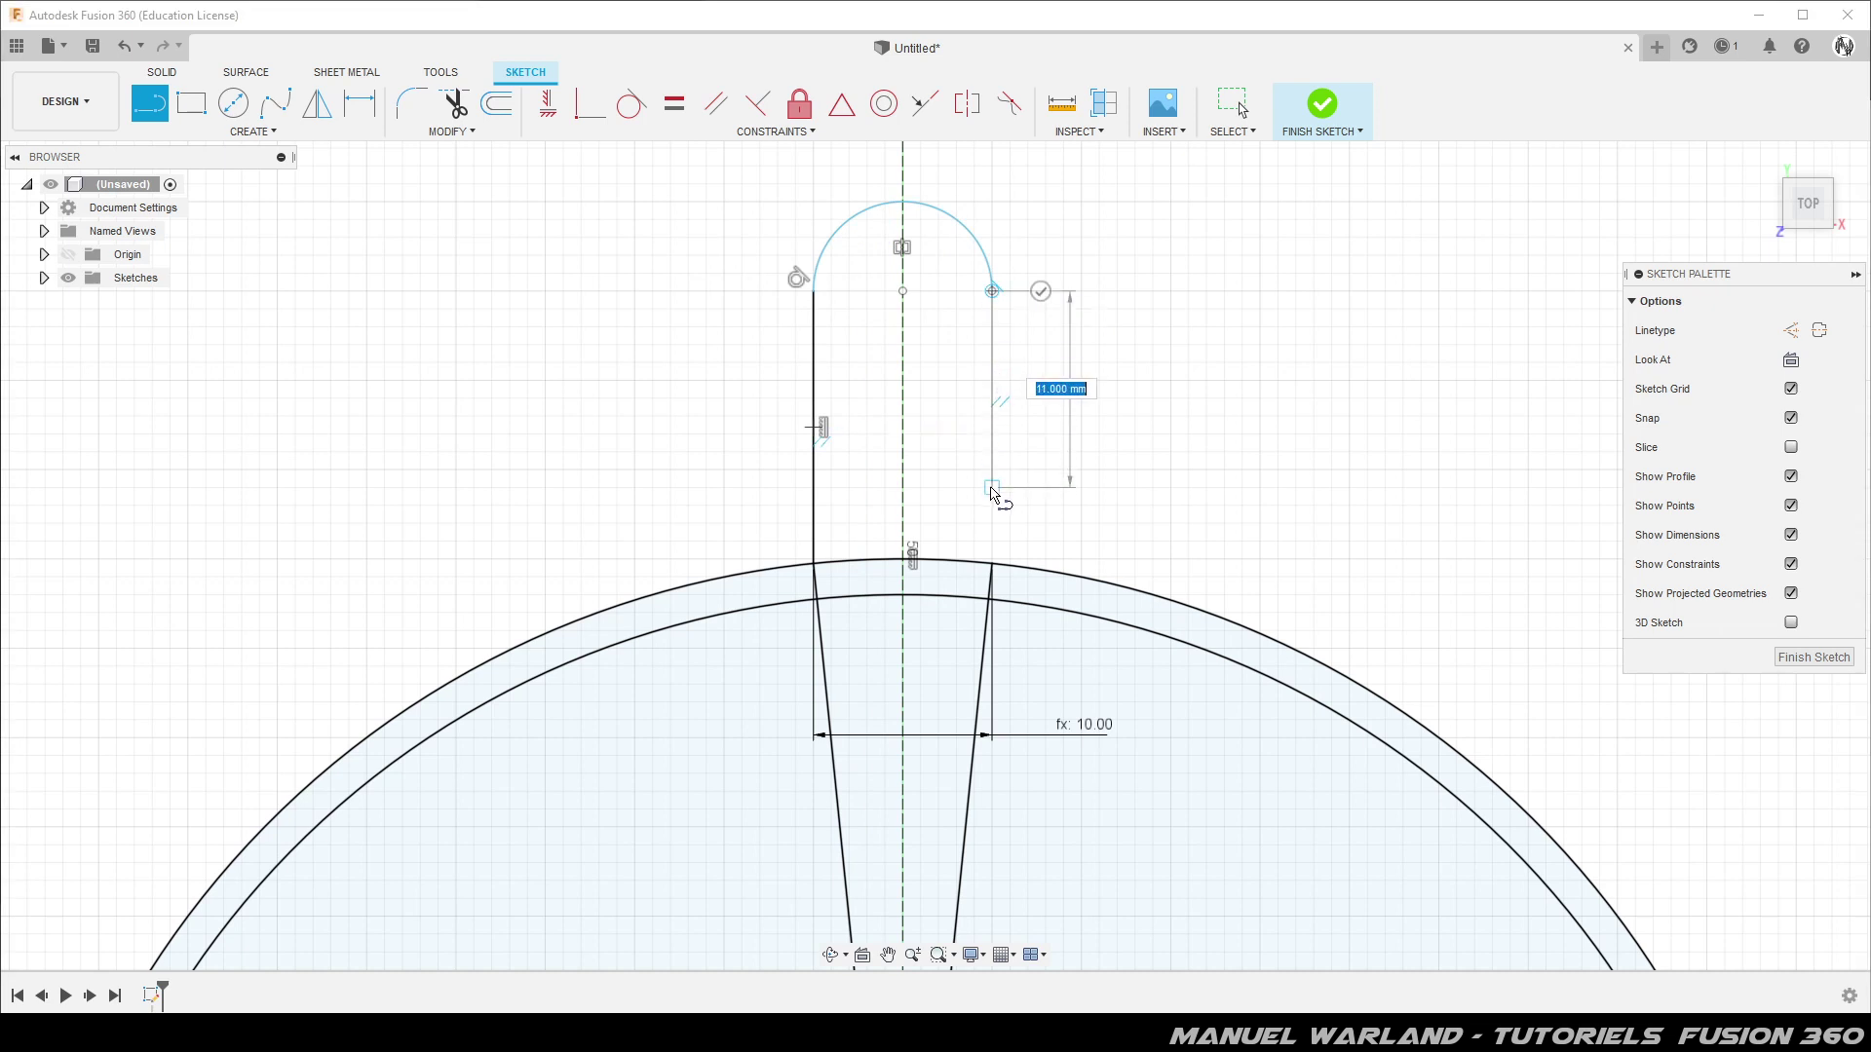
{"action": "left_click", "coordinate": [994, 507]}
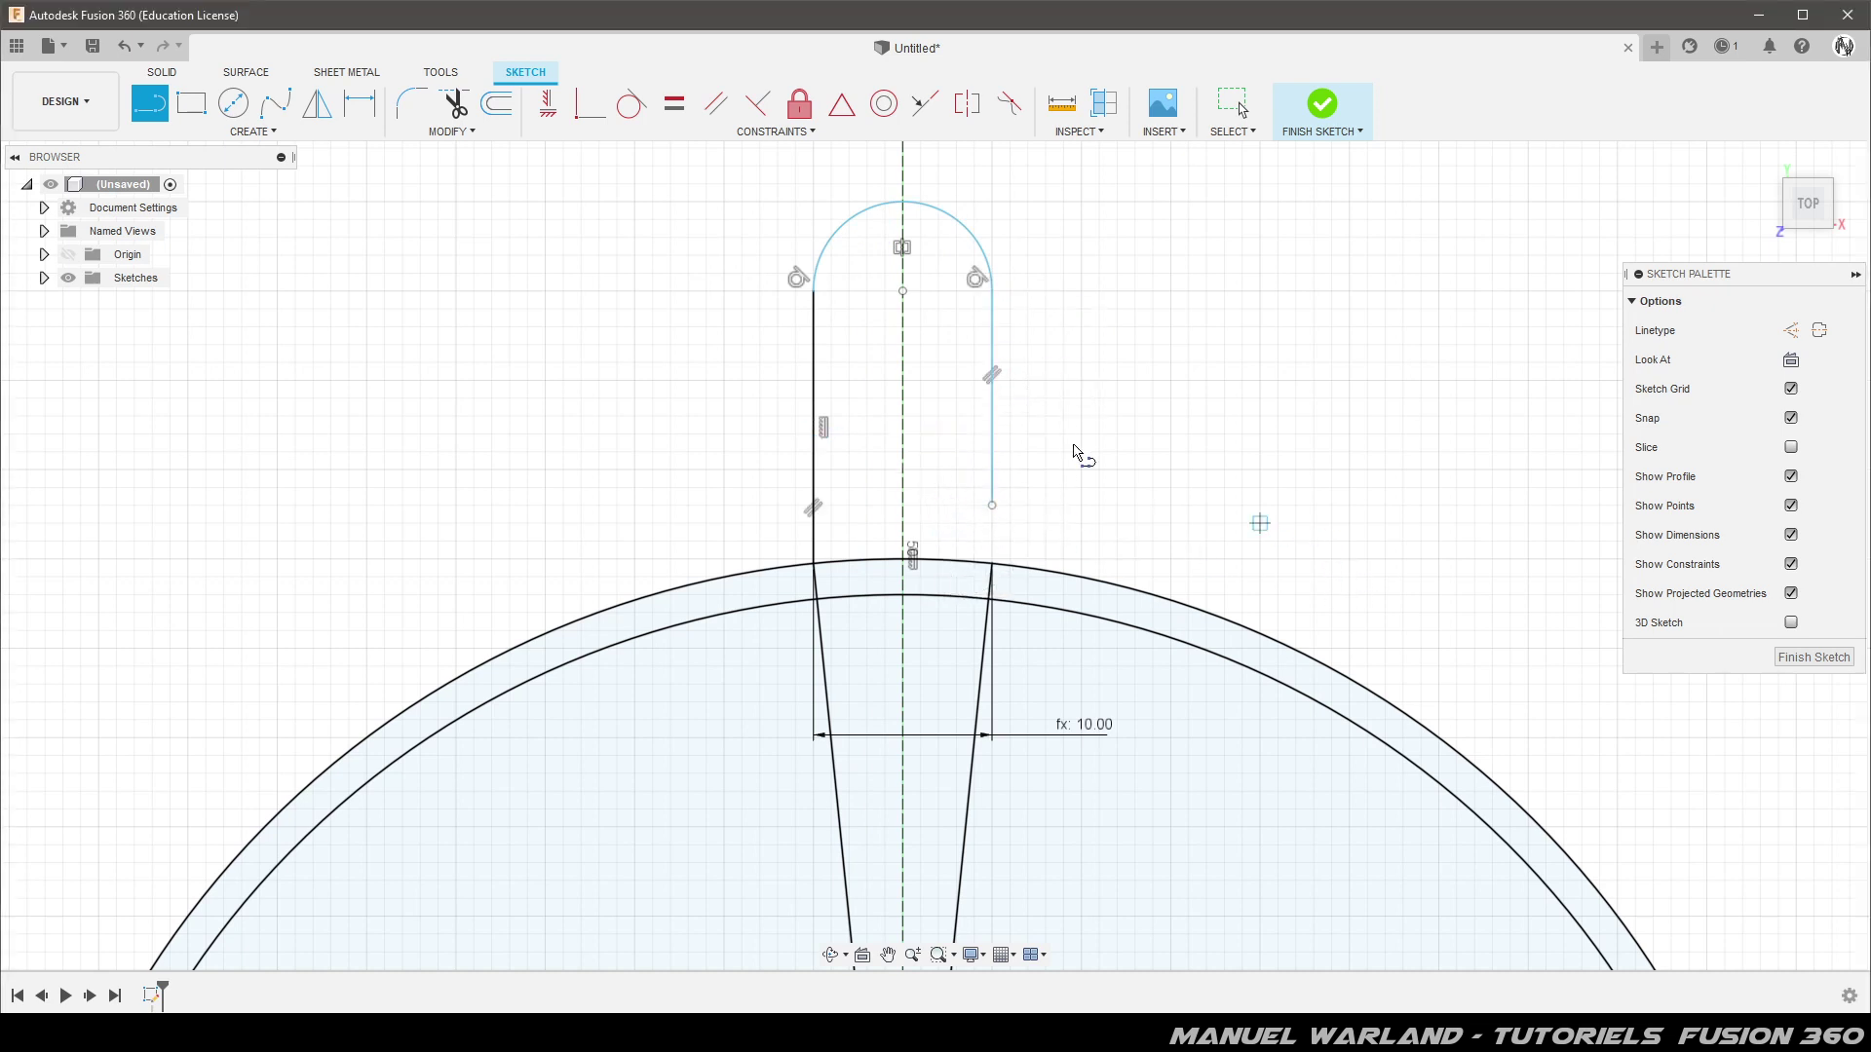
Make the right side line's loose end coincident with the circle point
{"action": "left_click", "coordinate": [590, 115]}
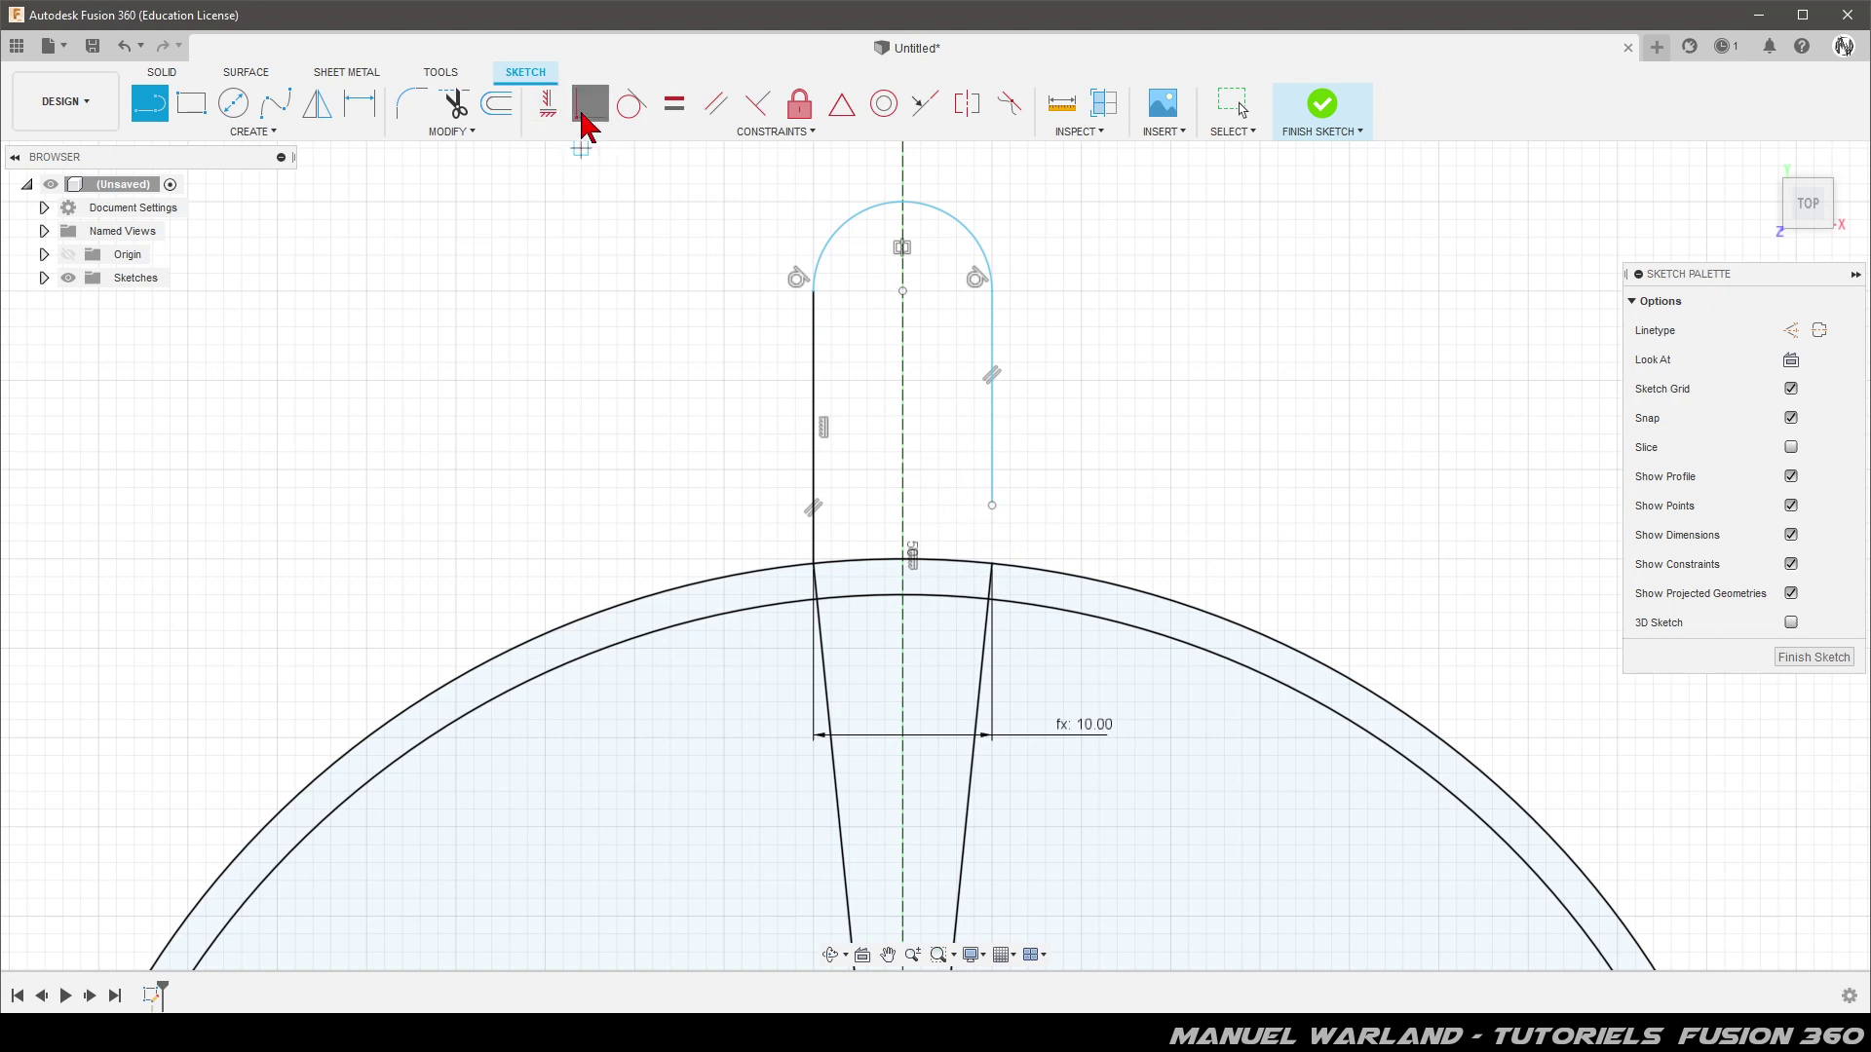
{"action": "left_click", "coordinate": [993, 509]}
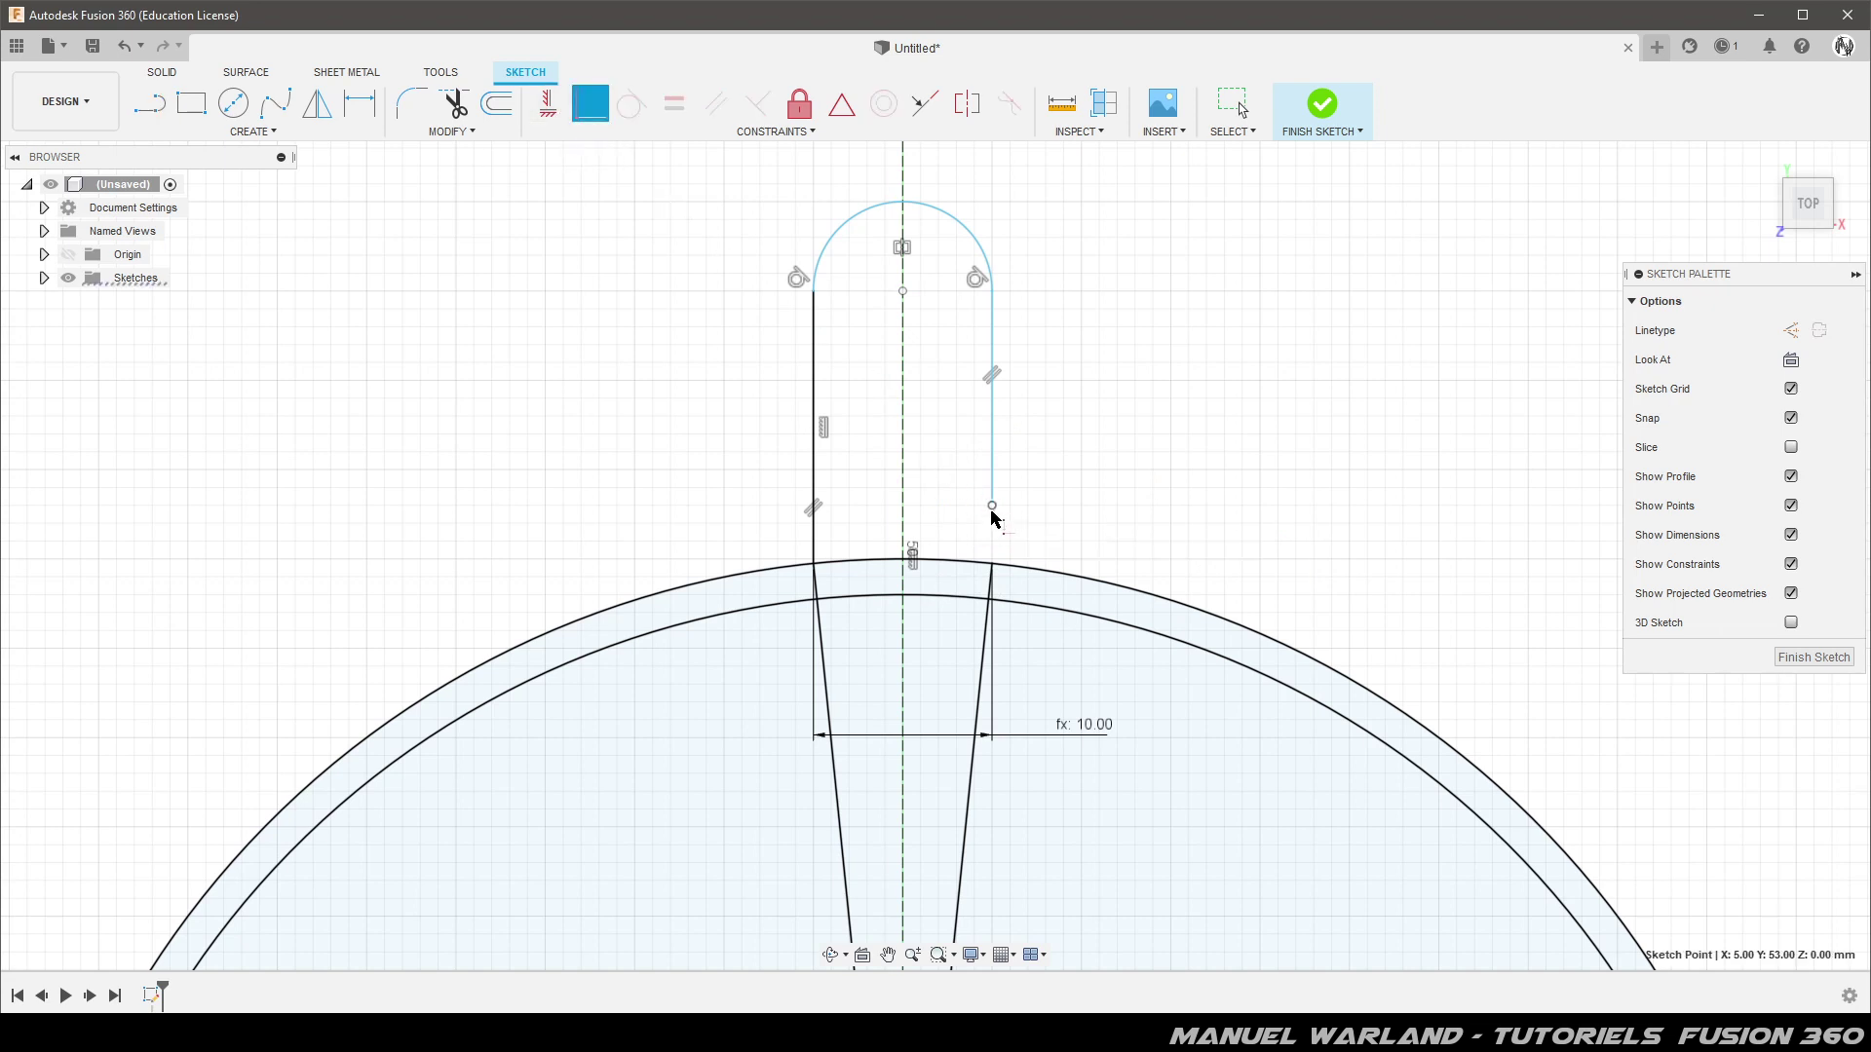
{"action": "left_click", "coordinate": [993, 564]}
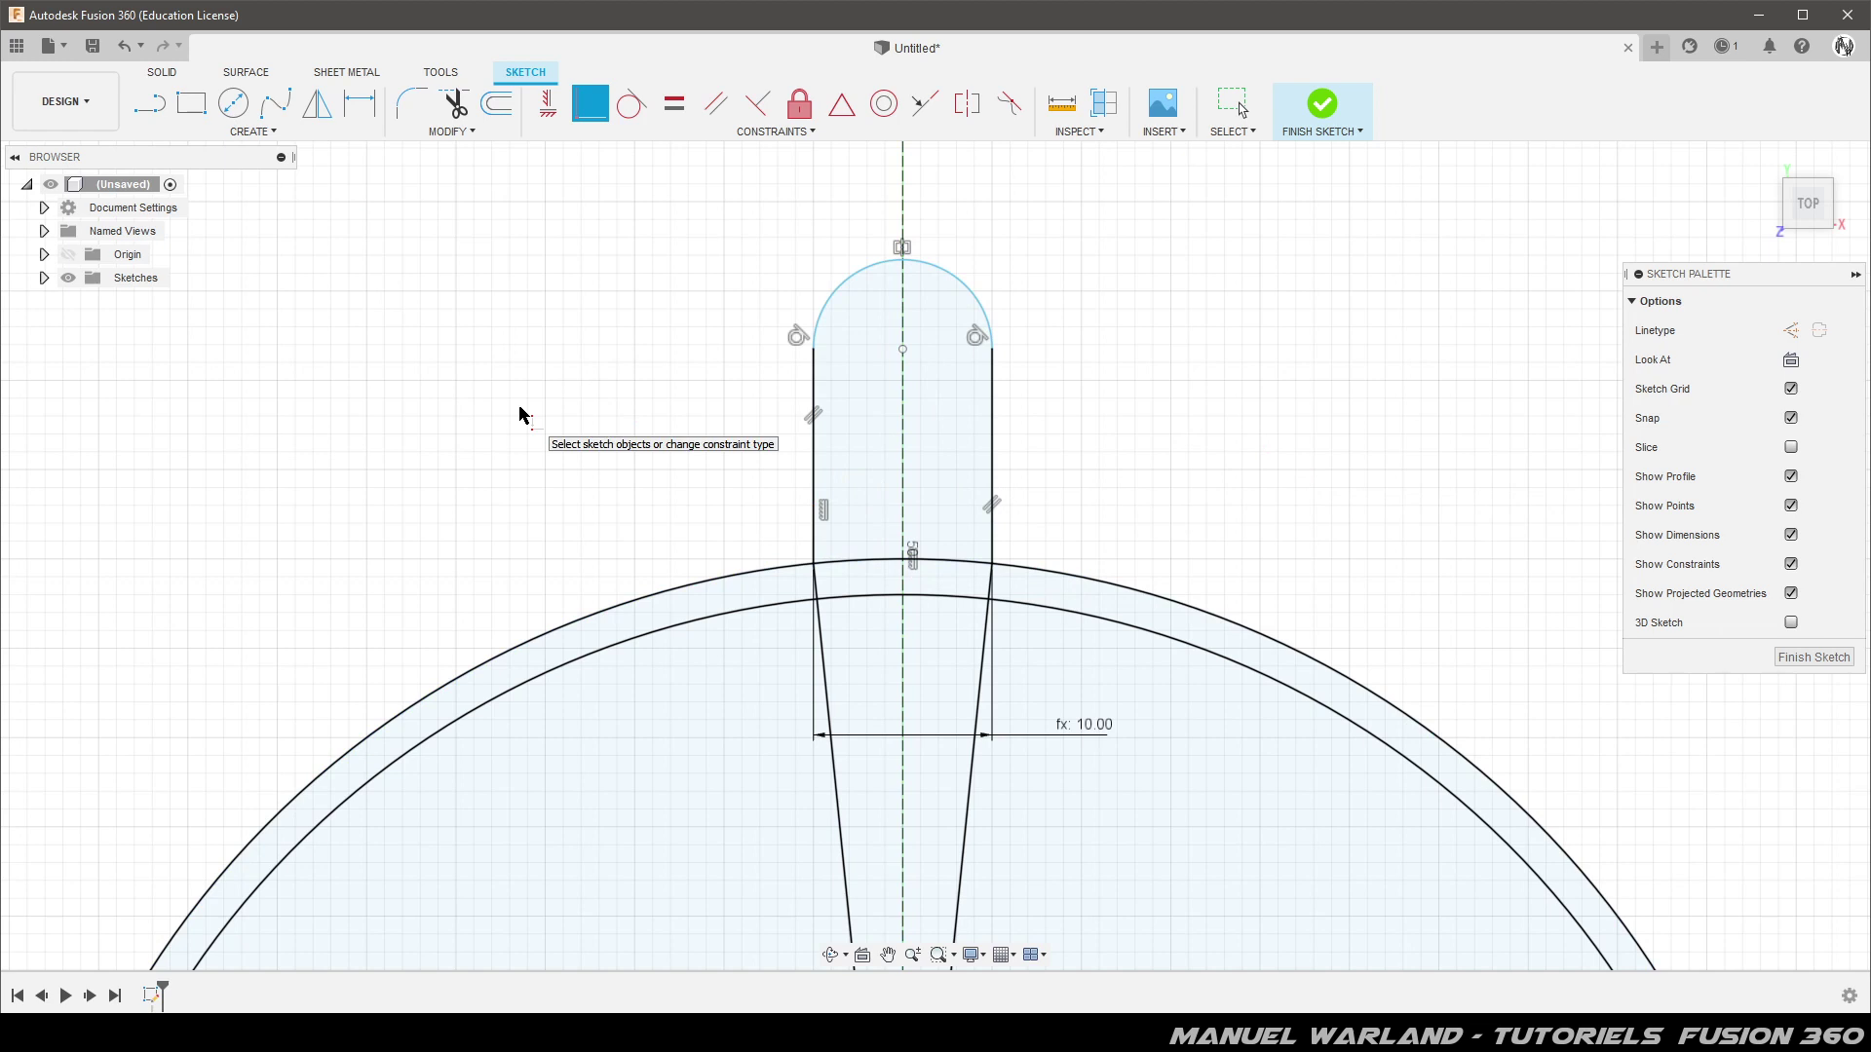
Dimension the tab height from the arc top to the outer circle with LongPatte (20 mm)
{"action": "key", "text": "d"}
{"action": "left_click", "coordinate": [895, 274]}
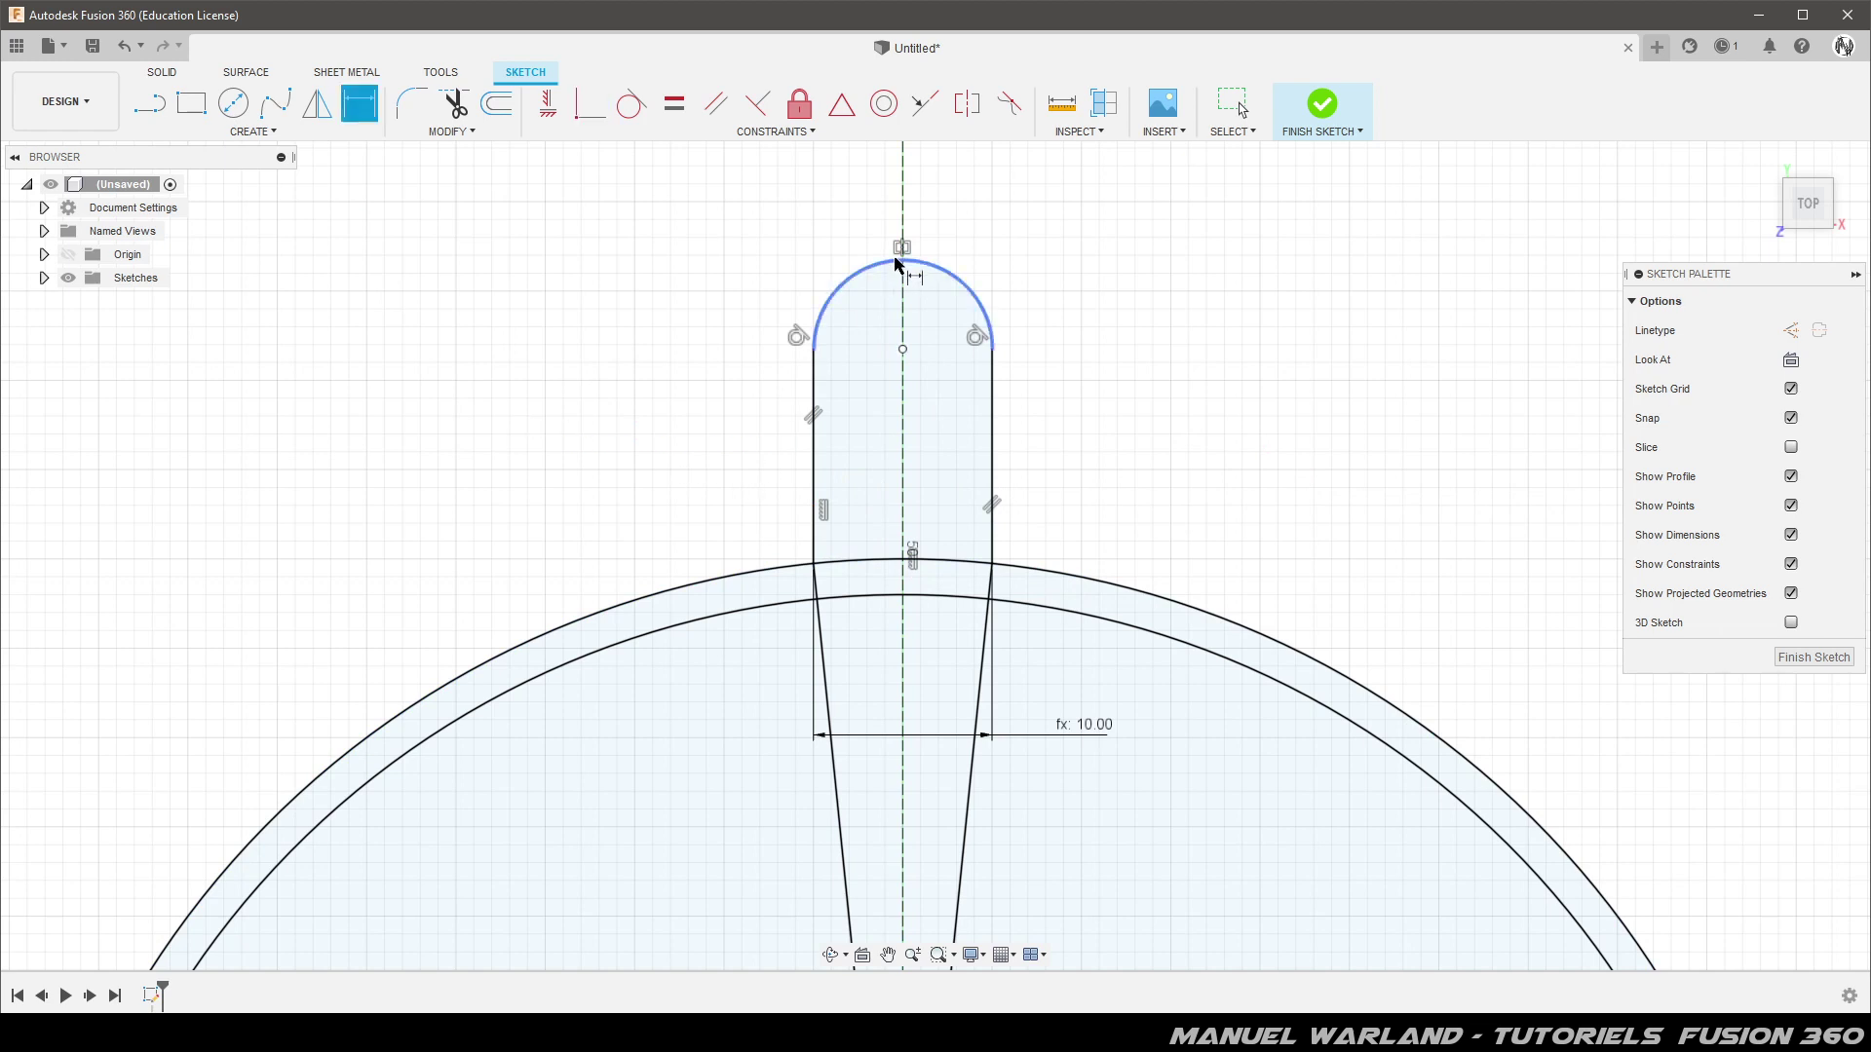
{"action": "right_click", "coordinate": [895, 276]}
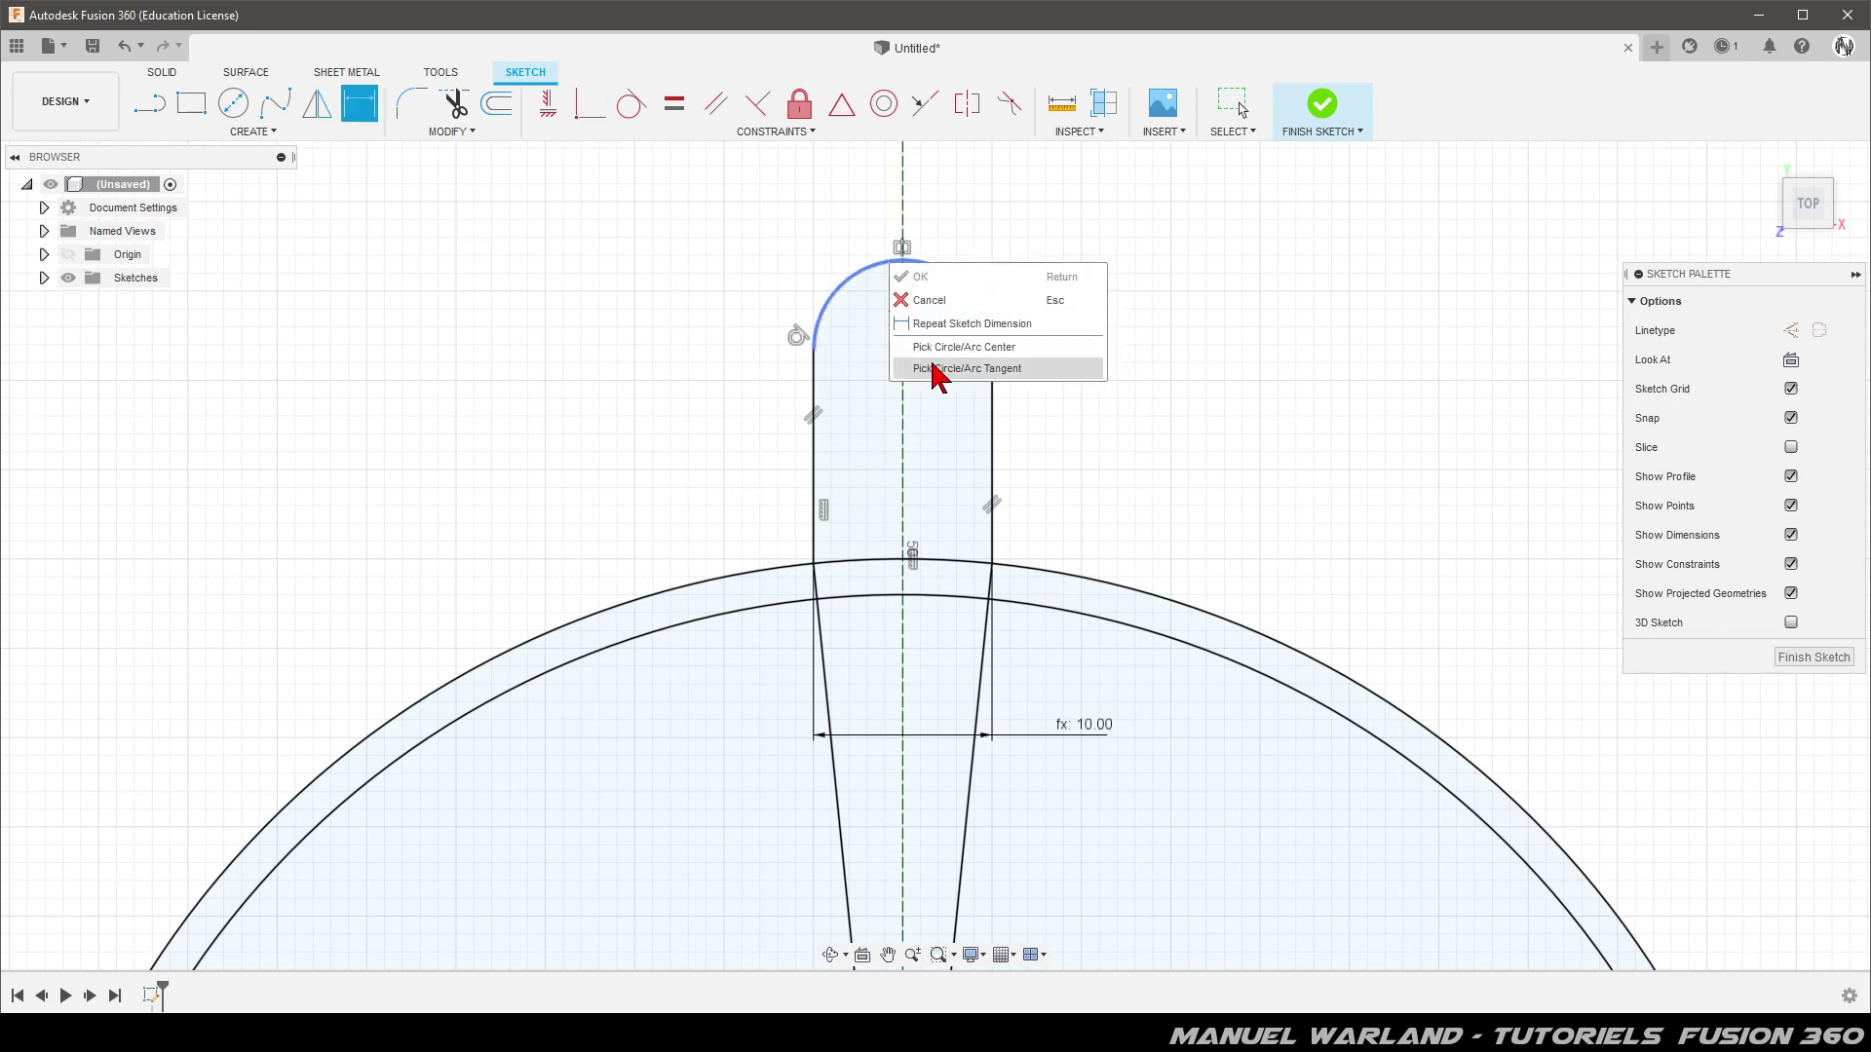
{"action": "left_click", "coordinate": [968, 368]}
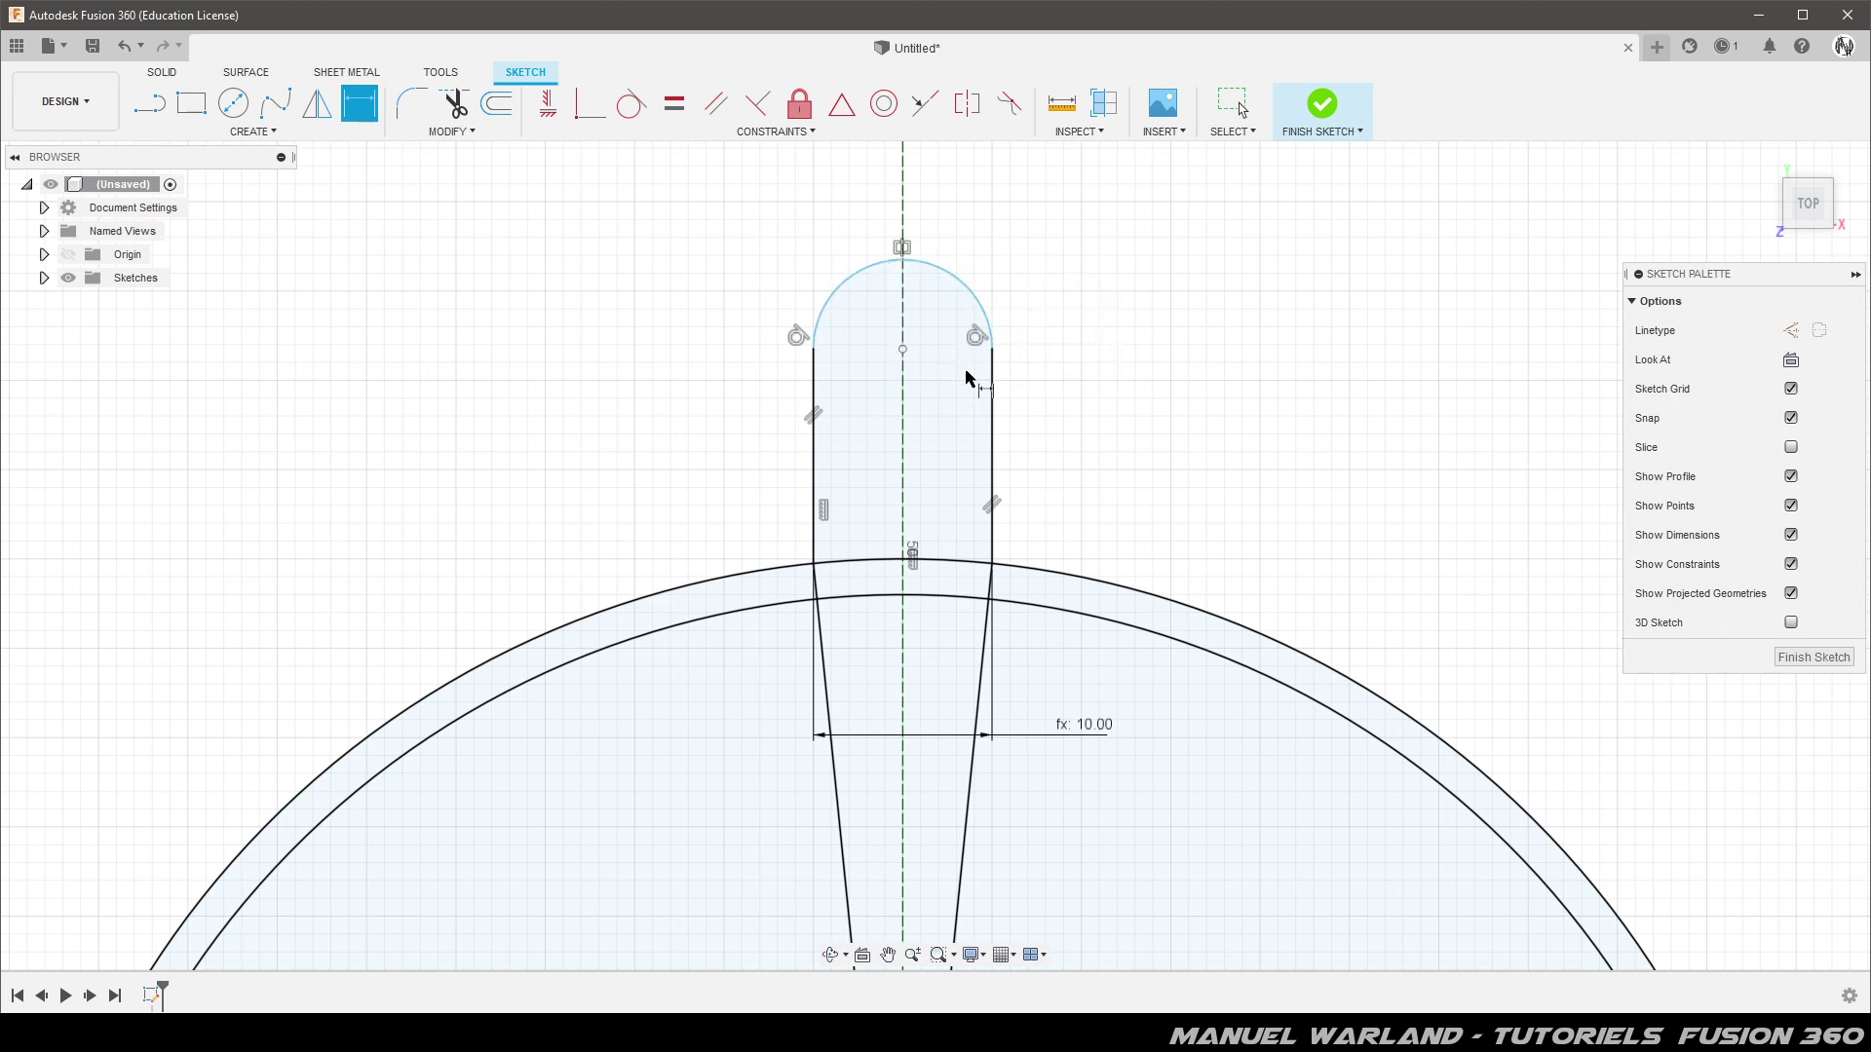
{"action": "left_click", "coordinate": [897, 269]}
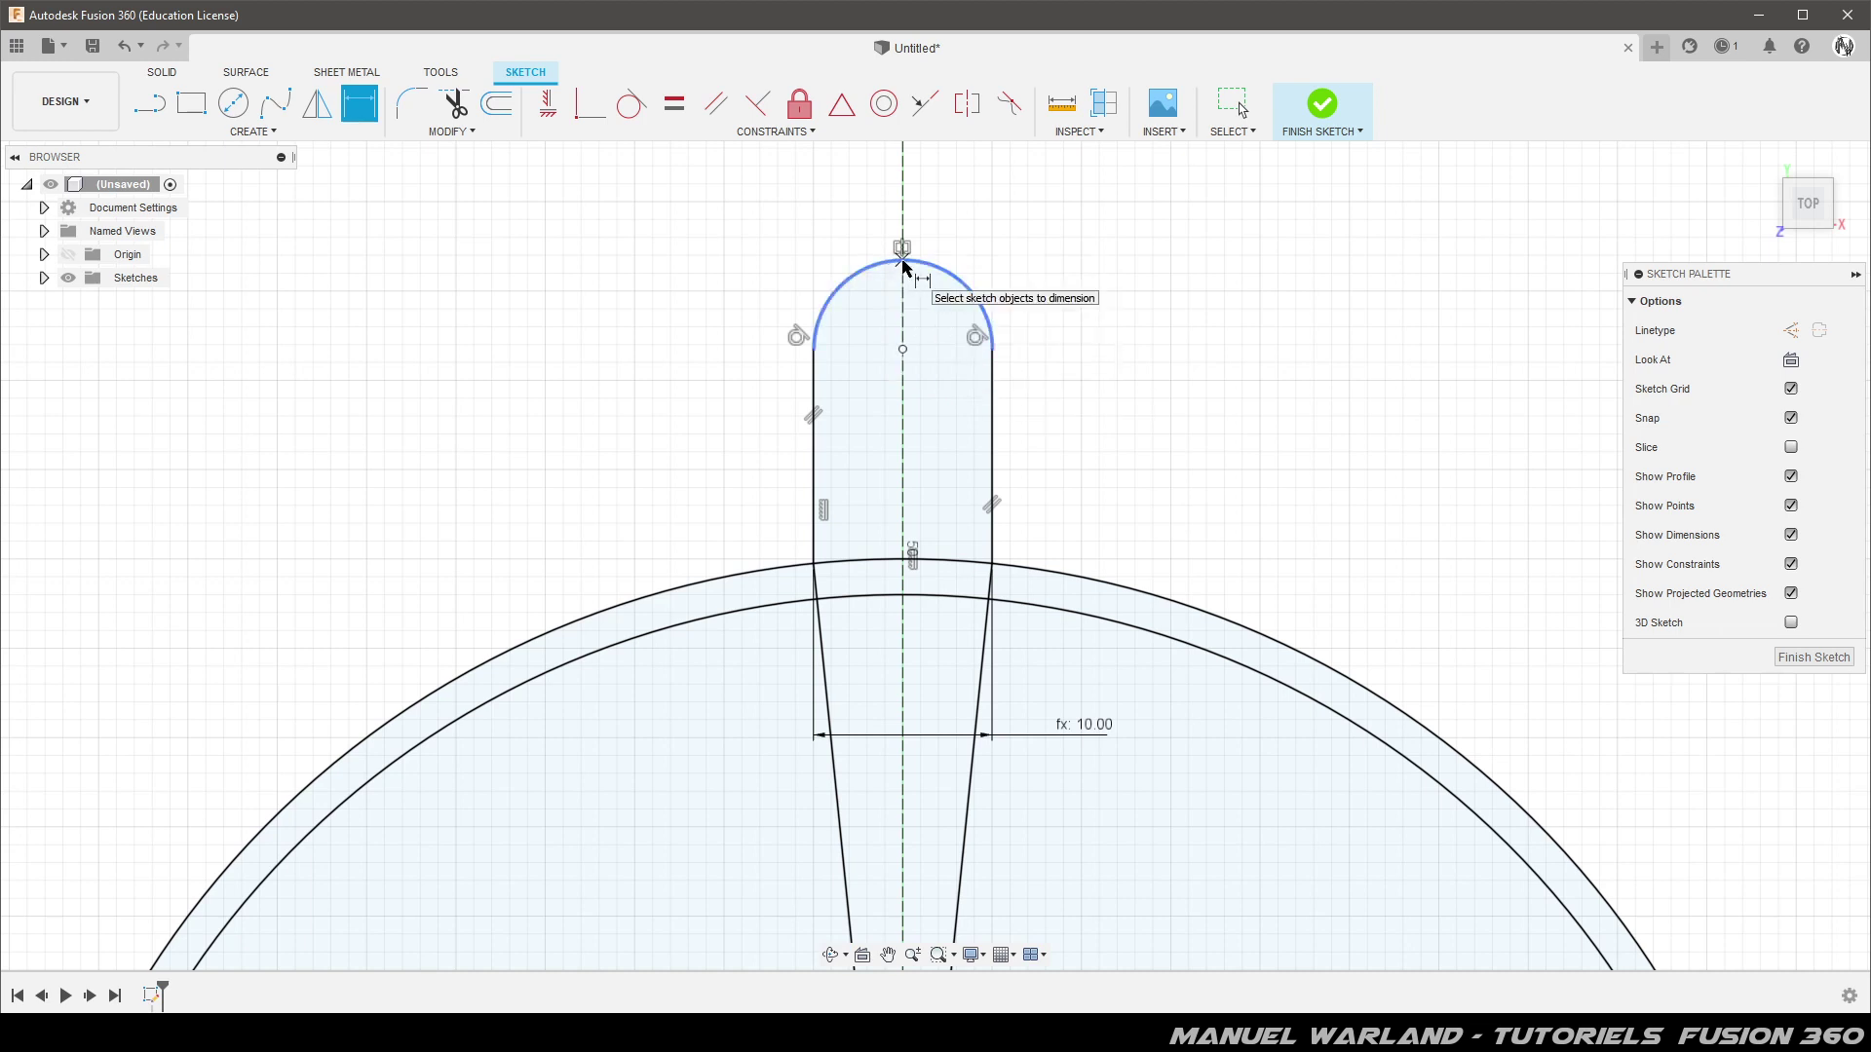
{"action": "left_click", "coordinate": [904, 263]}
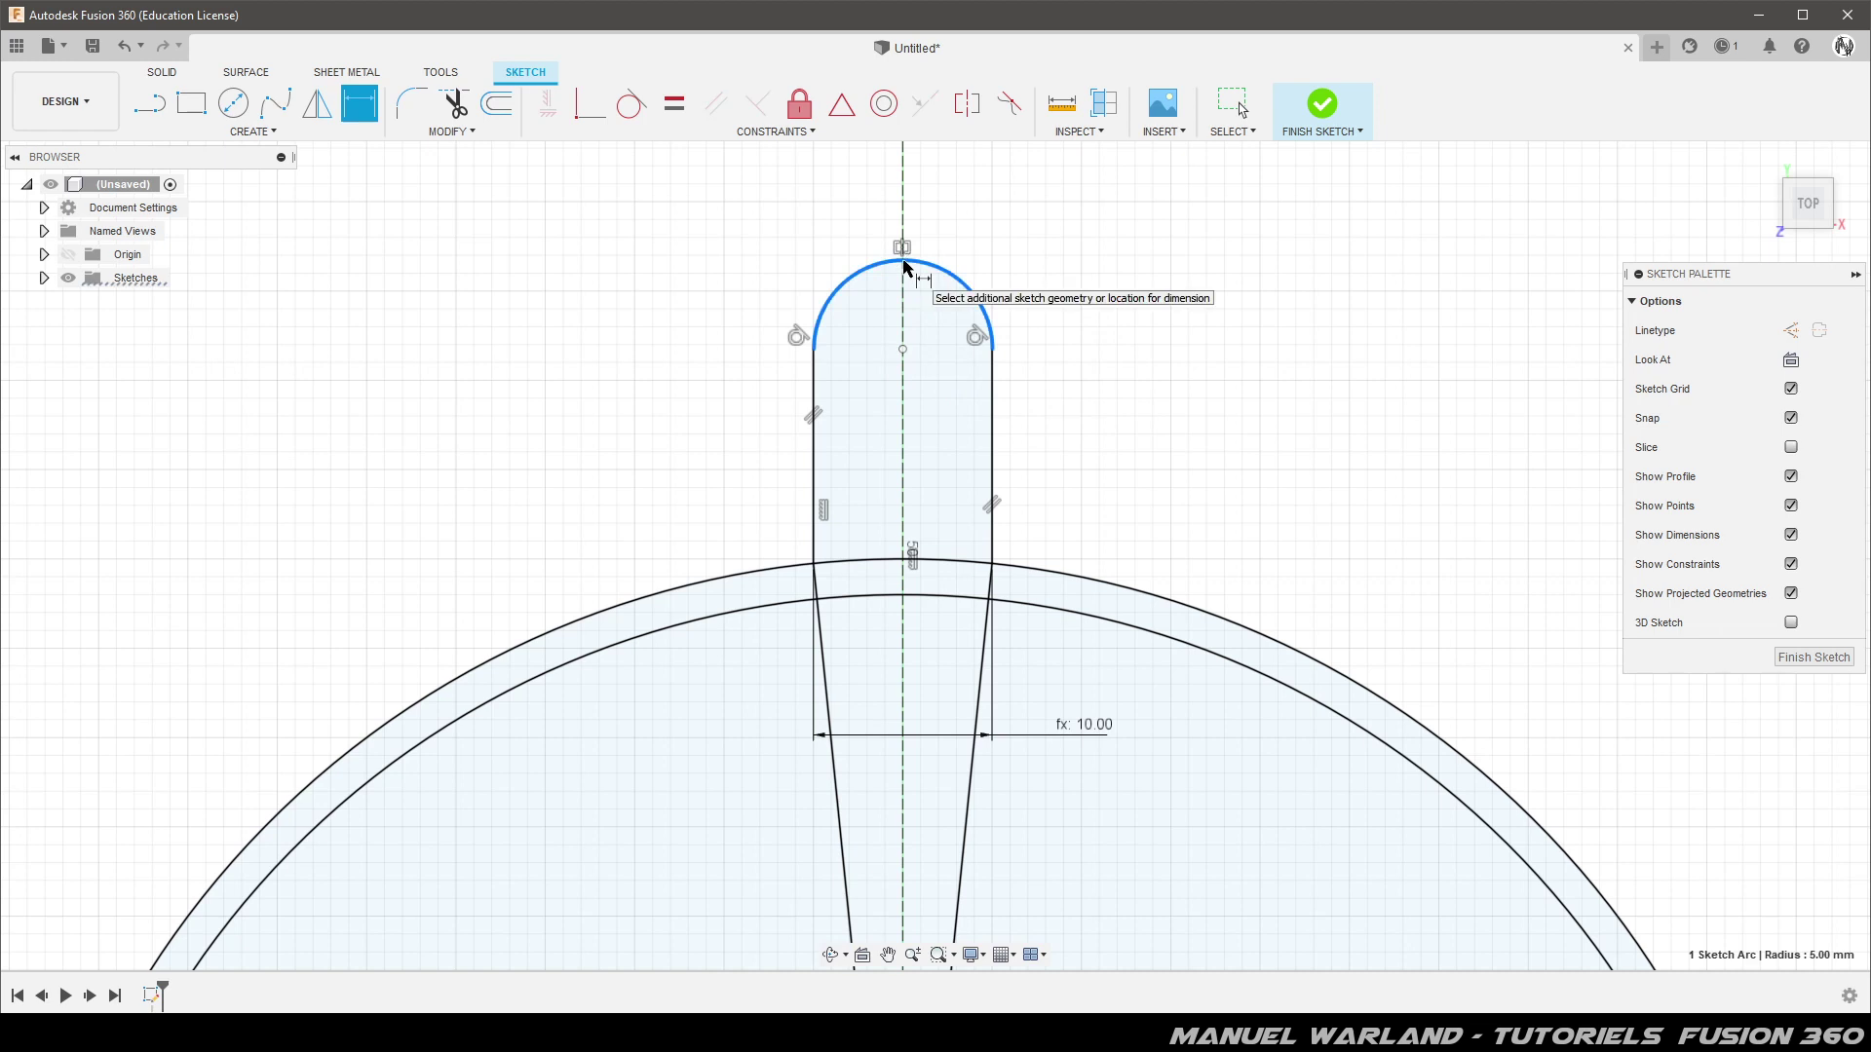
{"action": "left_click", "coordinate": [903, 563]}
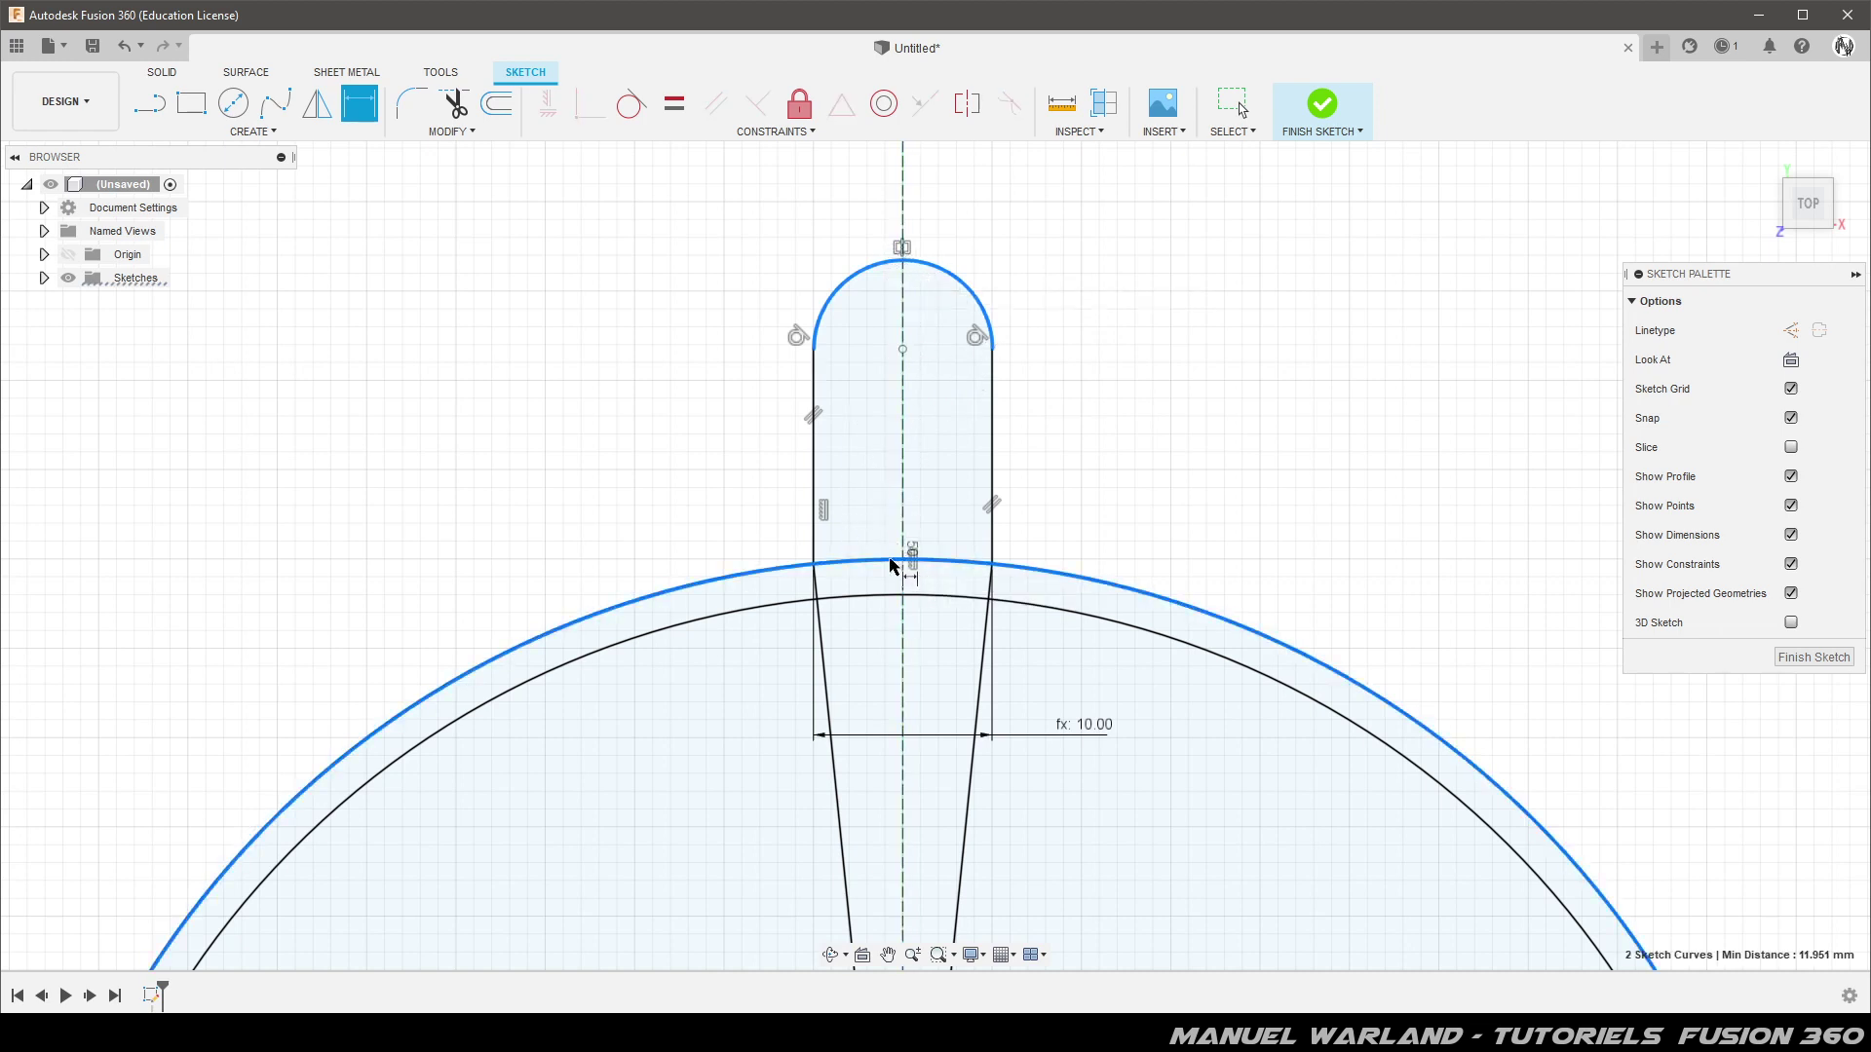
{"action": "left_click", "coordinate": [716, 432]}
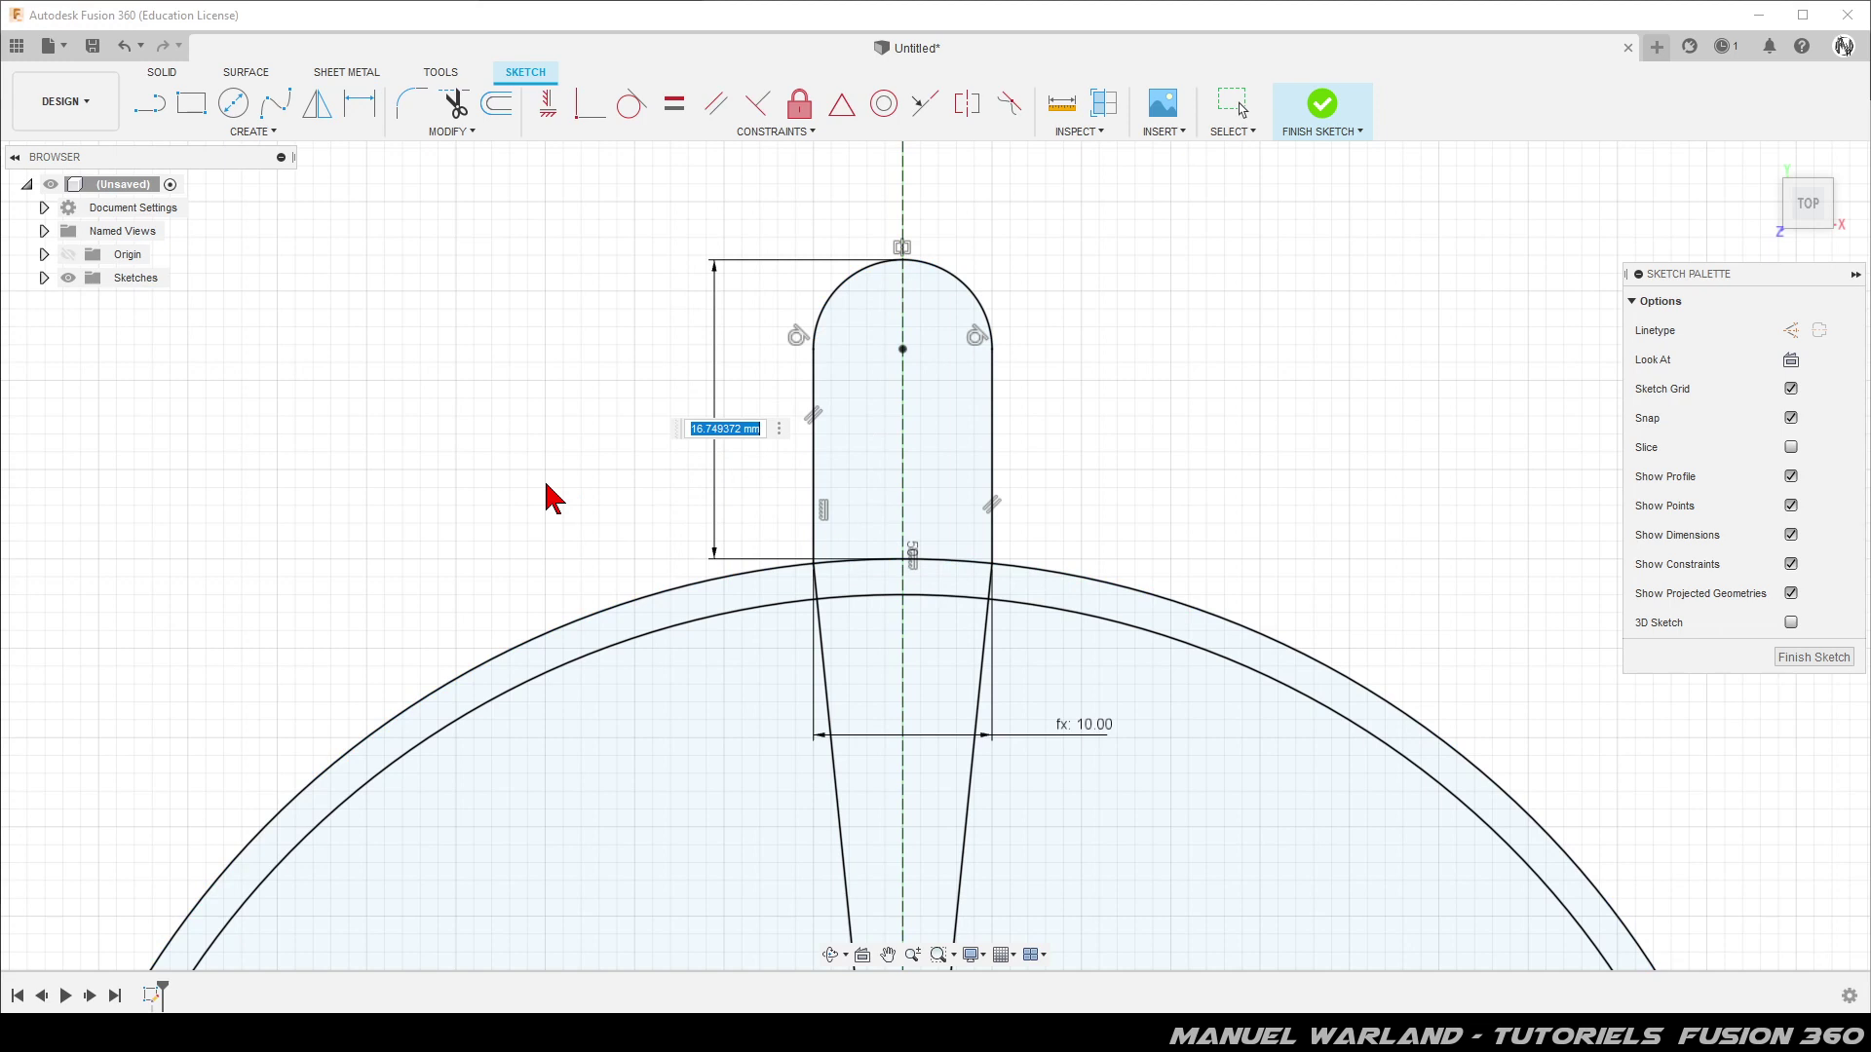
{"action": "type", "text": "L"}
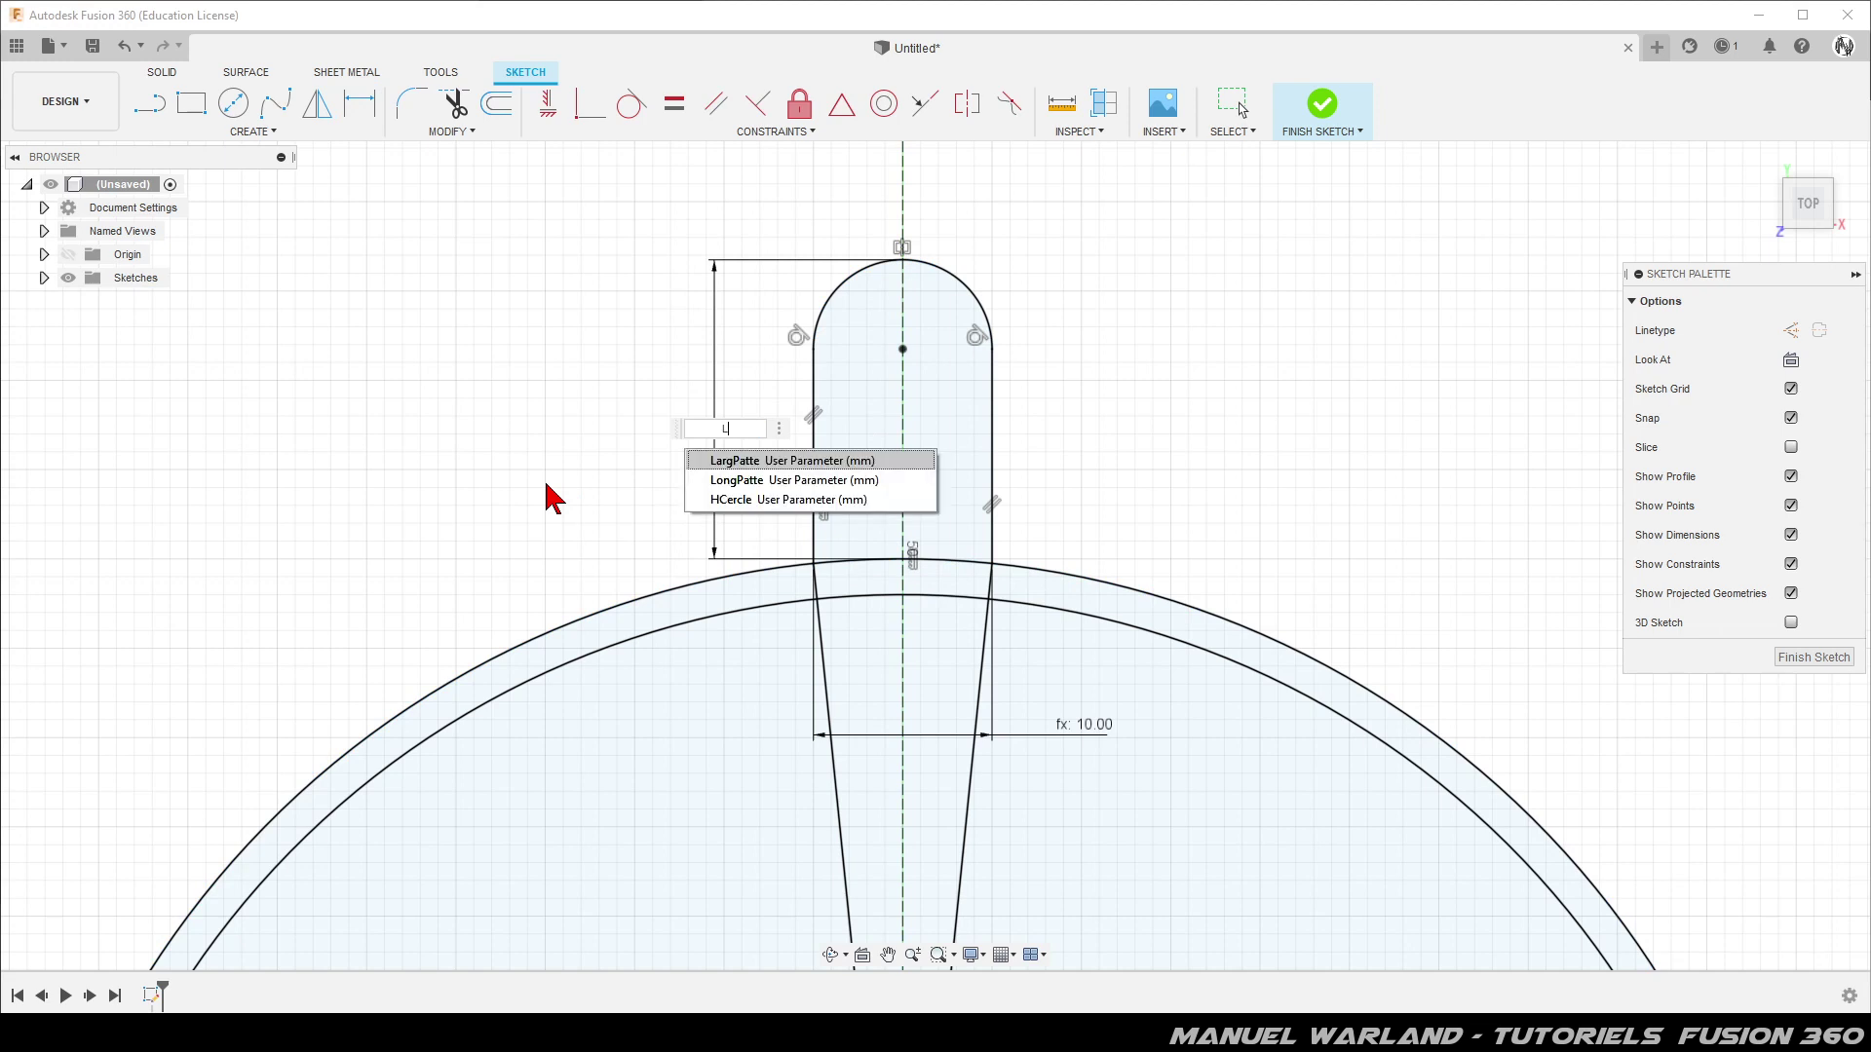
{"action": "left_click", "coordinate": [733, 480]}
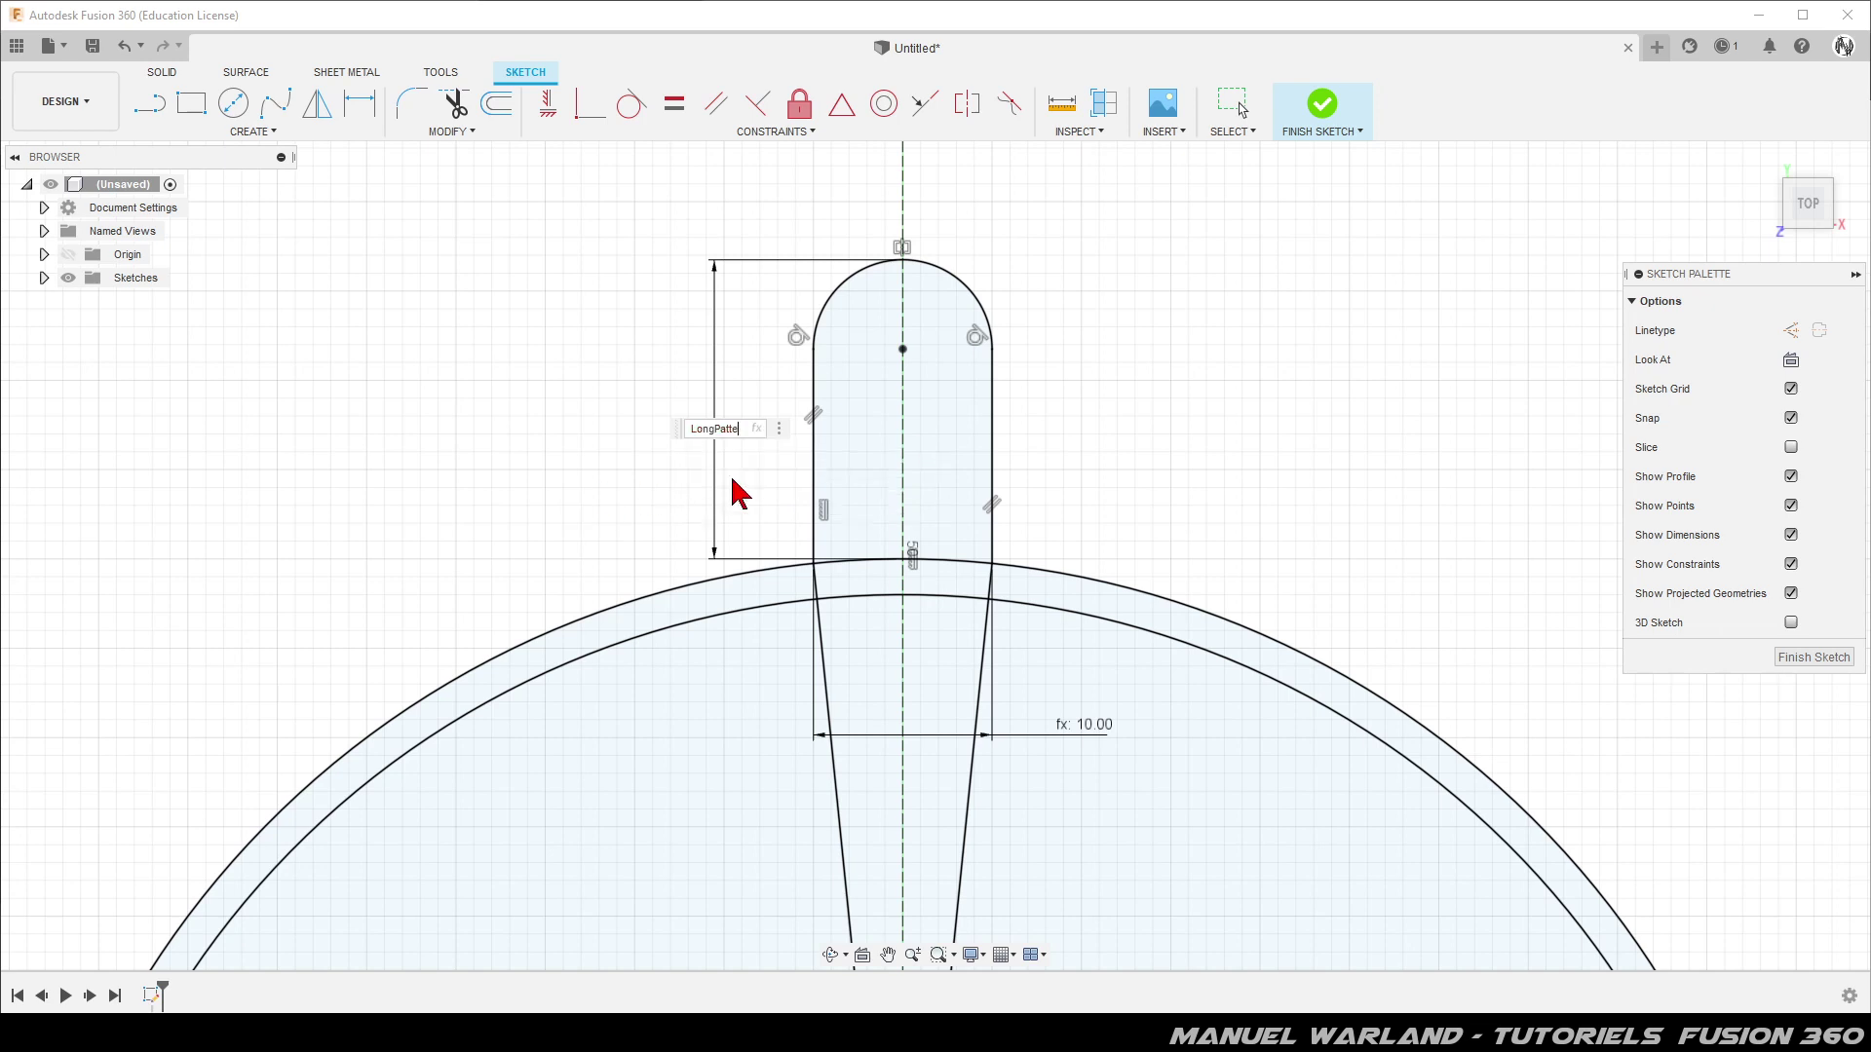
{"action": "key", "text": "Return"}
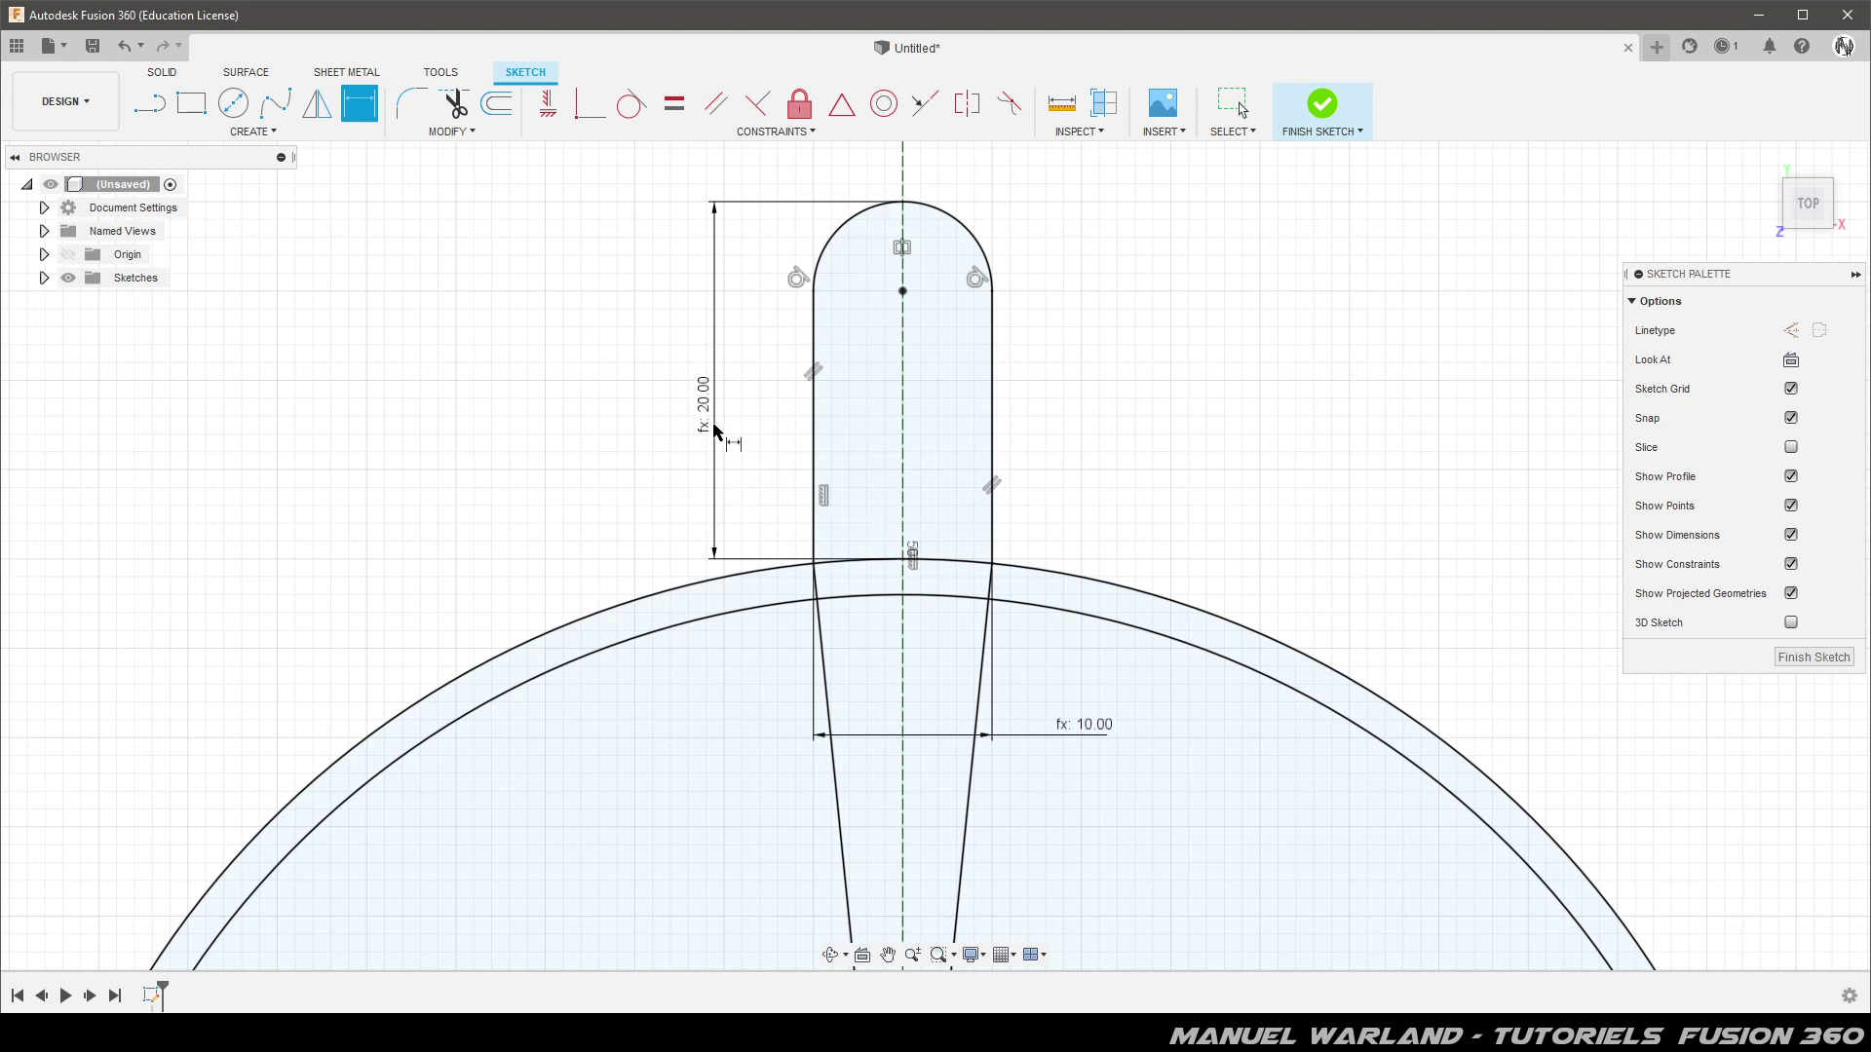
{"action": "scroll", "coordinate": [680, 360], "scroll_direction": "down", "scroll_amount": 3}
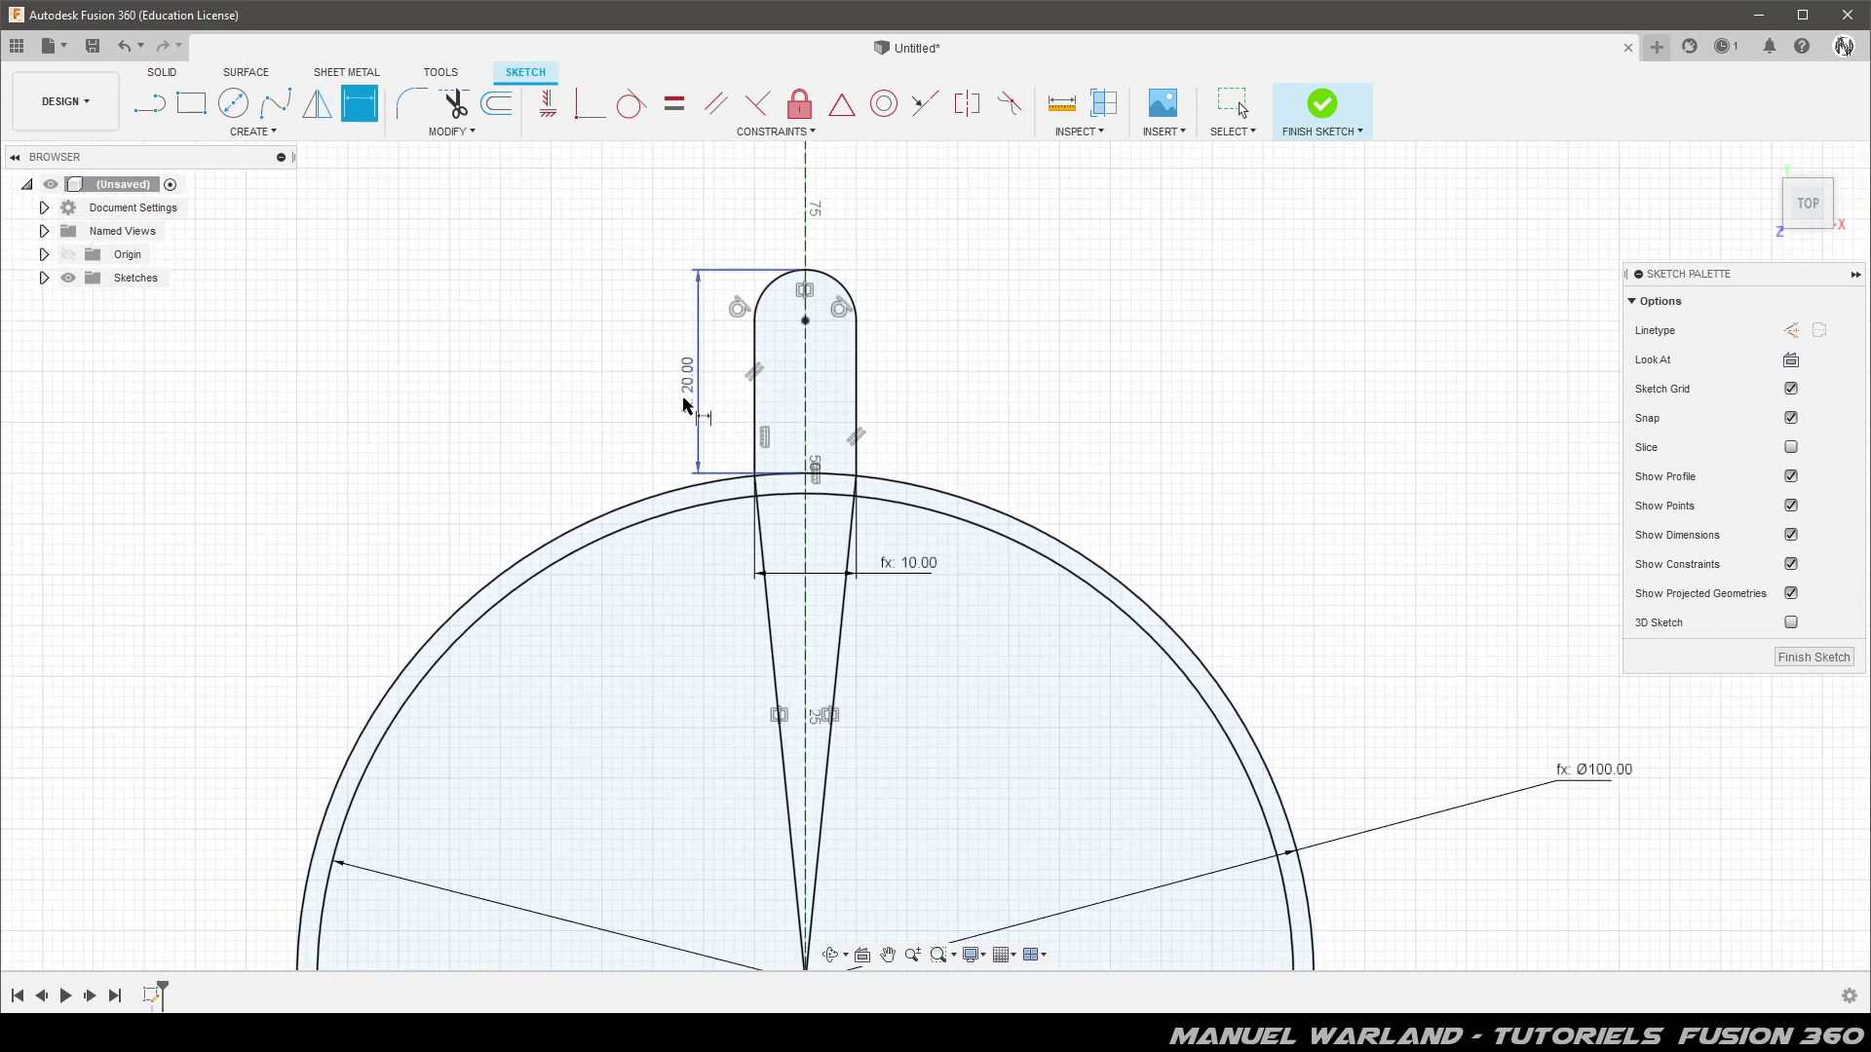
Move the Ø96 diameter dimension label inside the circle
{"action": "scroll", "coordinate": [1203, 383], "scroll_direction": "down", "scroll_amount": 2}
{"action": "scroll", "coordinate": [1136, 400], "scroll_direction": "down", "scroll_amount": 2}
{"action": "key", "text": "Escape"}
{"action": "left_click_drag", "start_coordinate": [1693, 932], "coordinate": [1242, 843]}
{"action": "mouse_move", "coordinate": [1449, 633]}
{"action": "left_mouse_down"}
{"action": "mouse_move", "coordinate": [1355, 680]}
{"action": "mouse_move", "coordinate": [1177, 694]}
{"action": "left_mouse_up"}
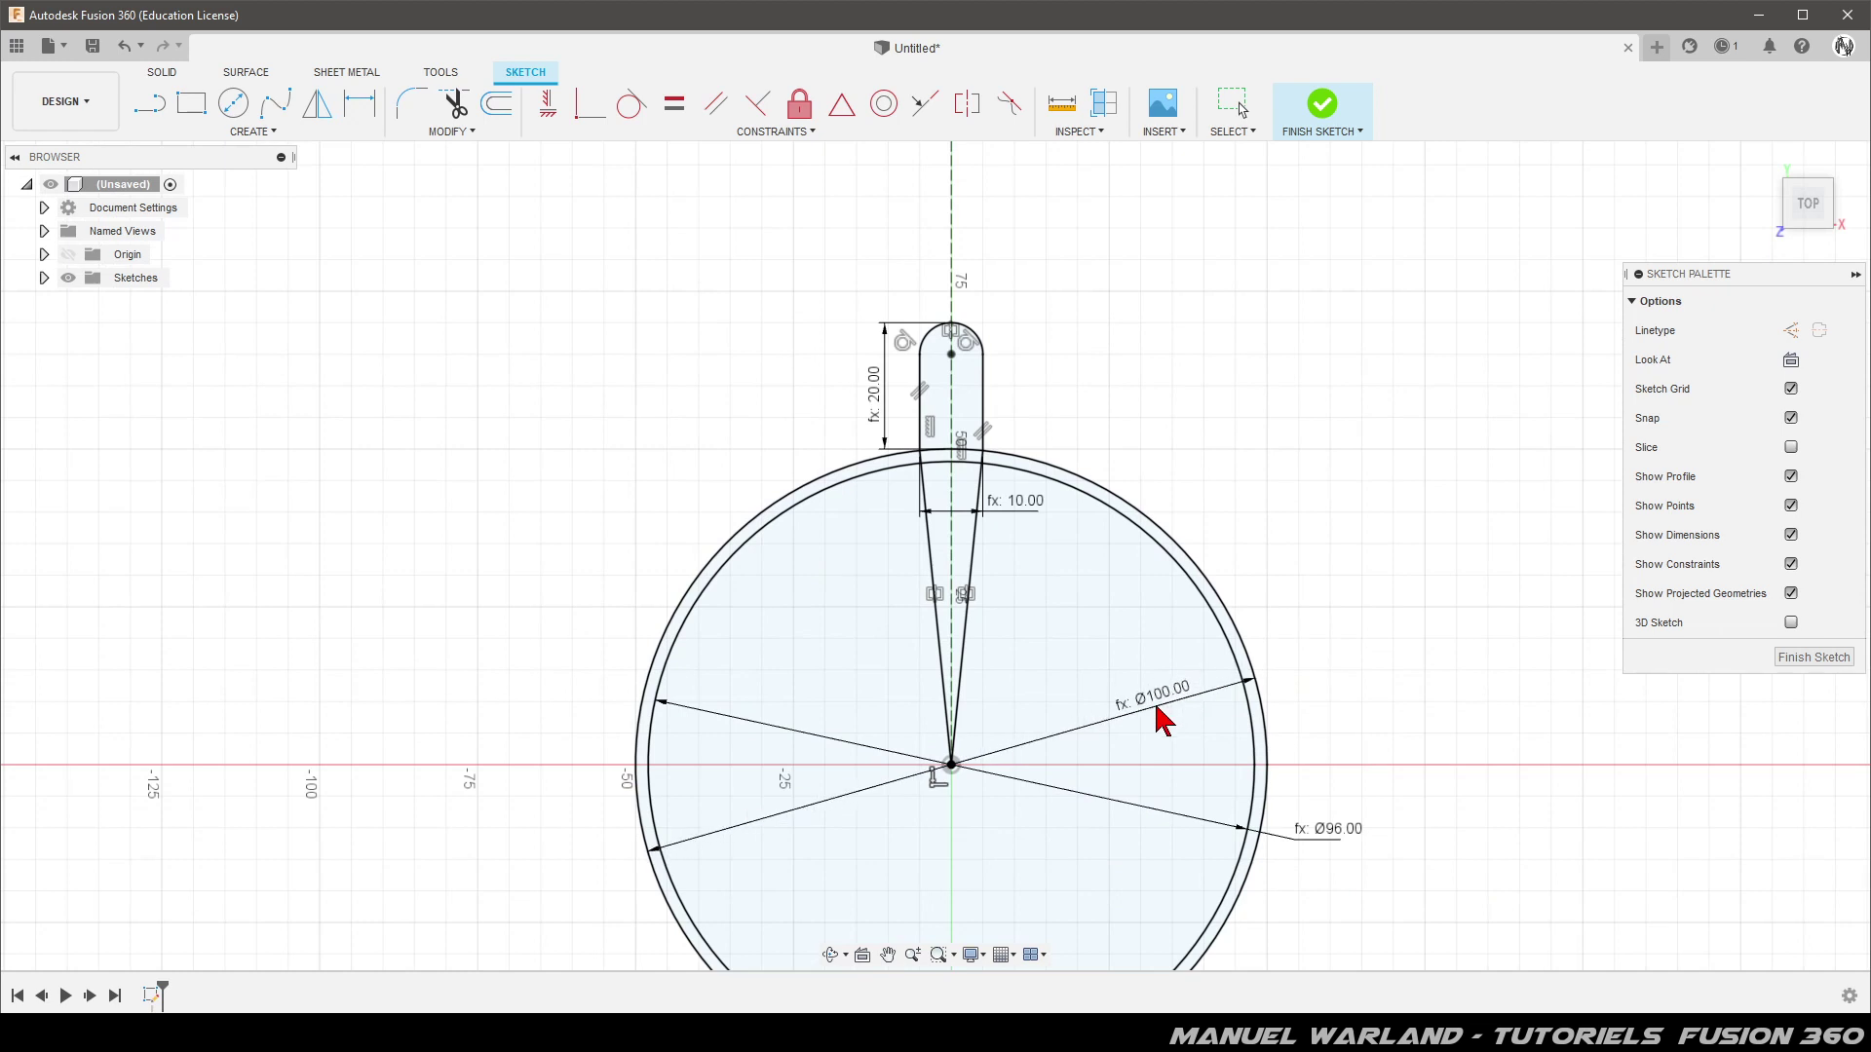
{"action": "left_click_drag", "start_coordinate": [1311, 829], "coordinate": [1176, 805]}
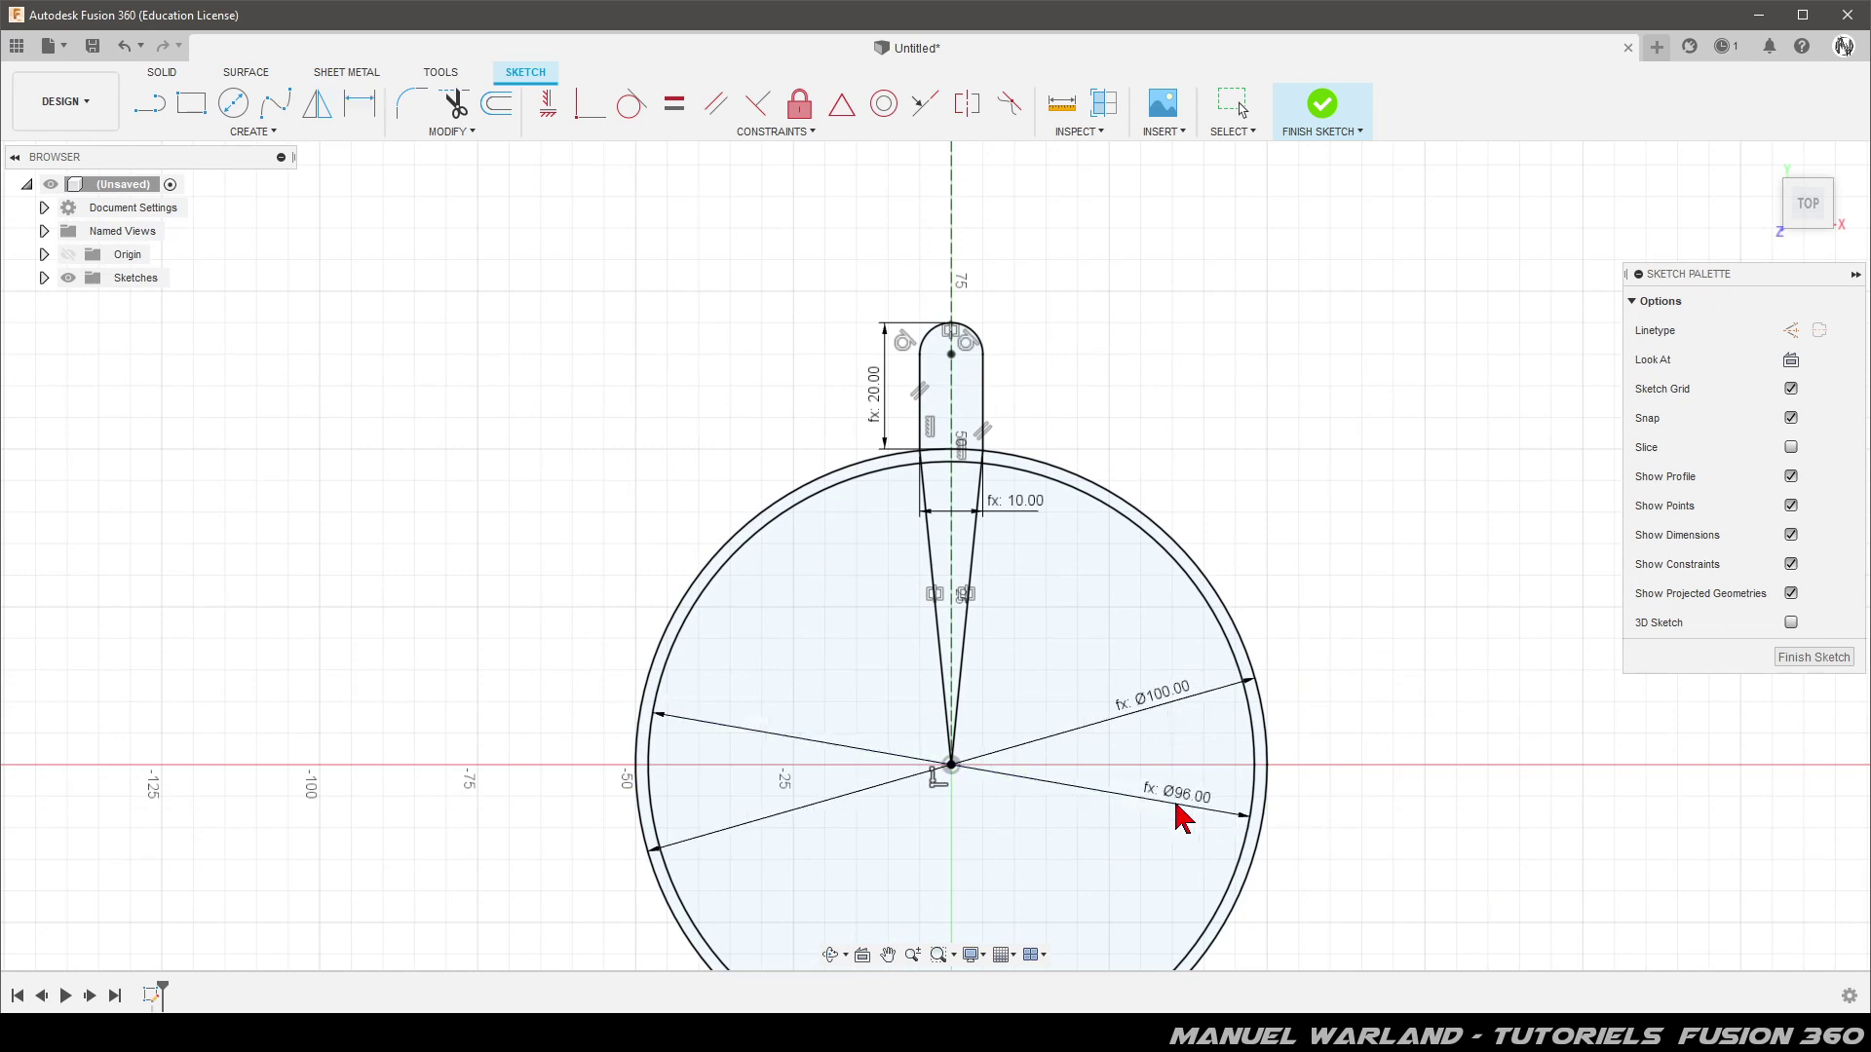
Swing the Ø100 and Ø96 dimensions side by side toward the upper right
{"action": "key", "text": "d"}
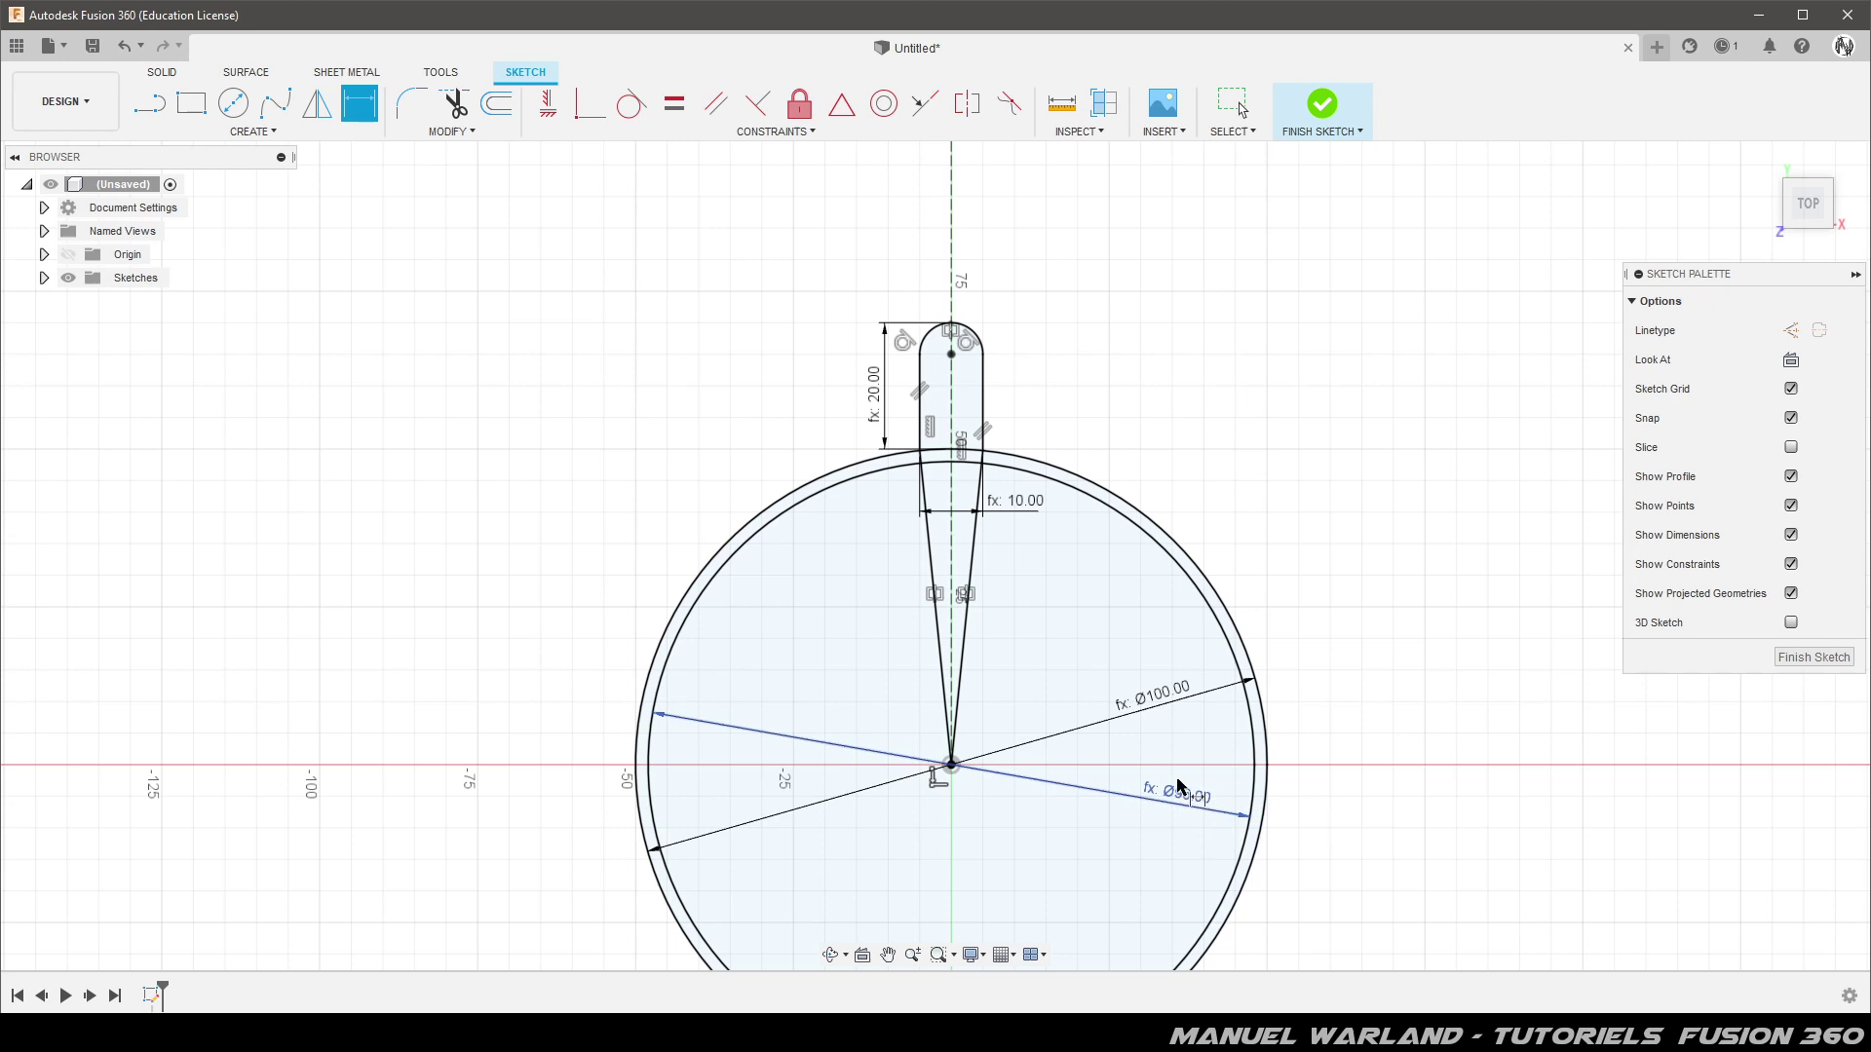
{"action": "key", "text": "Escape"}
{"action": "left_click_drag", "start_coordinate": [1153, 697], "coordinate": [1113, 628]}
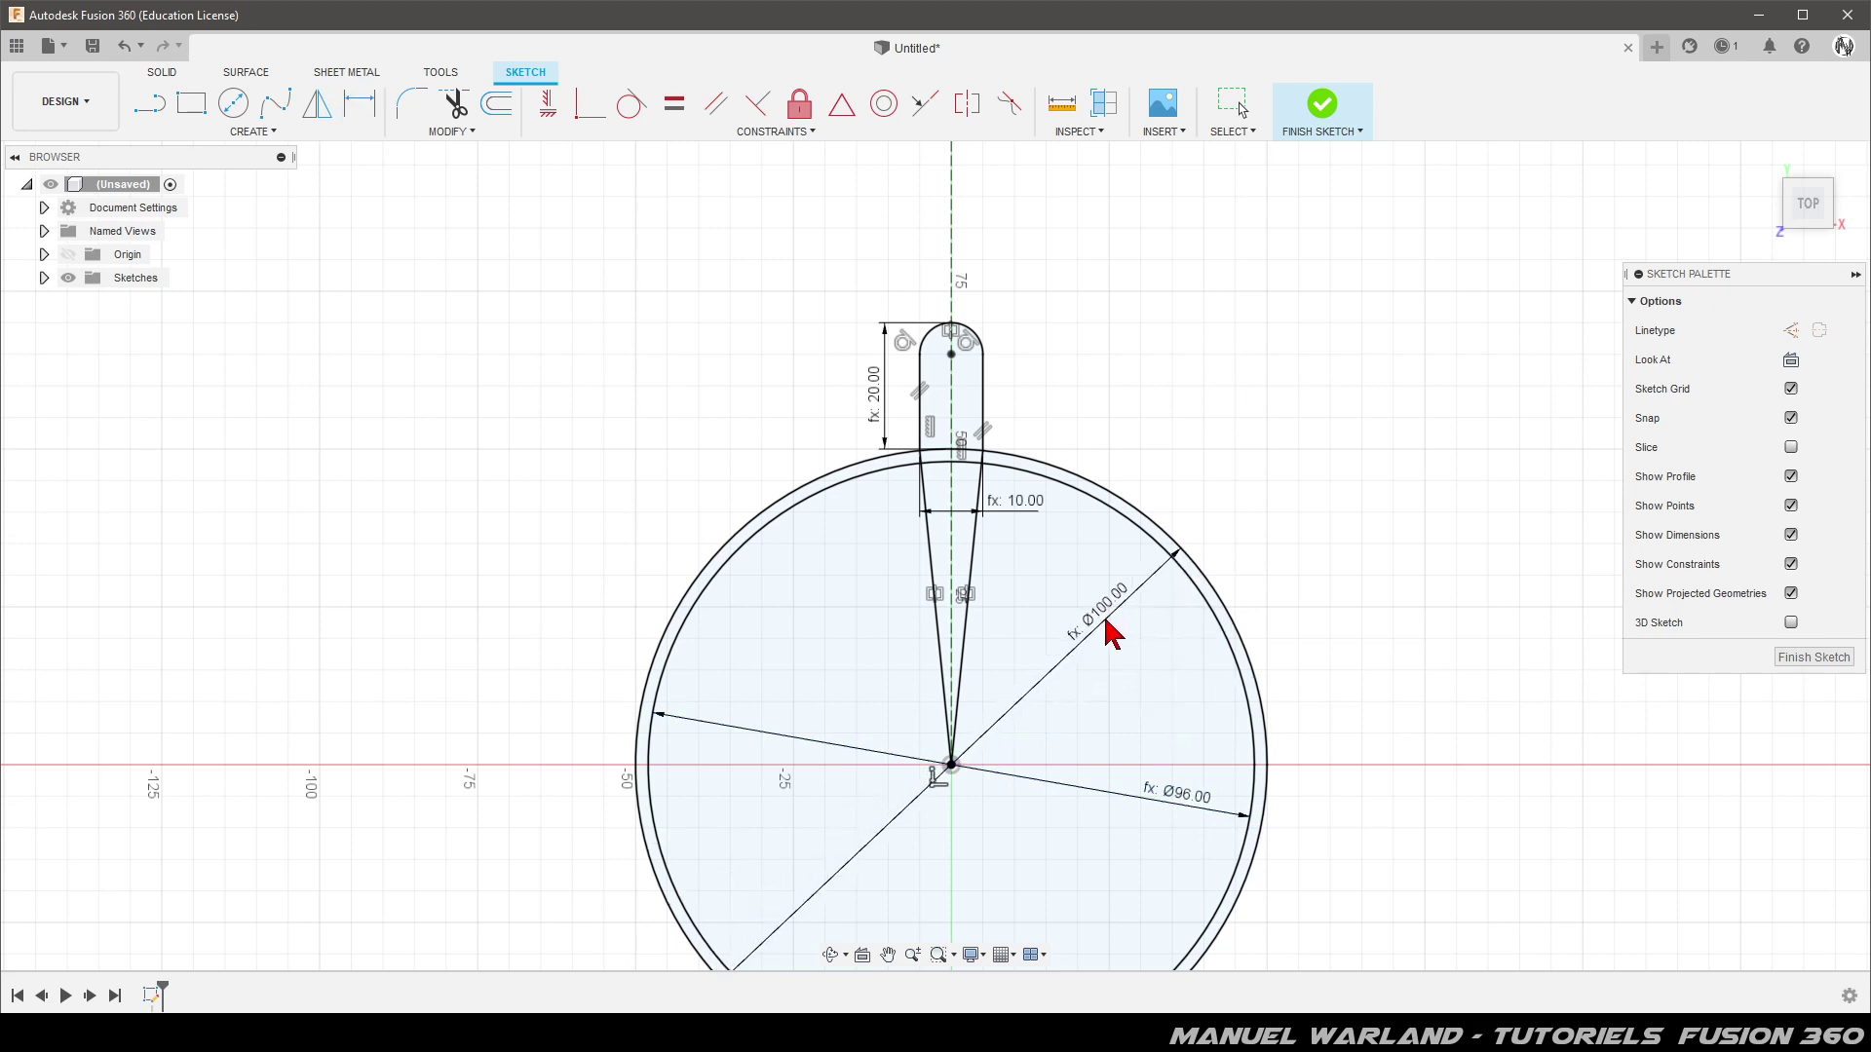
{"action": "left_click_drag", "start_coordinate": [1190, 798], "coordinate": [1162, 678]}
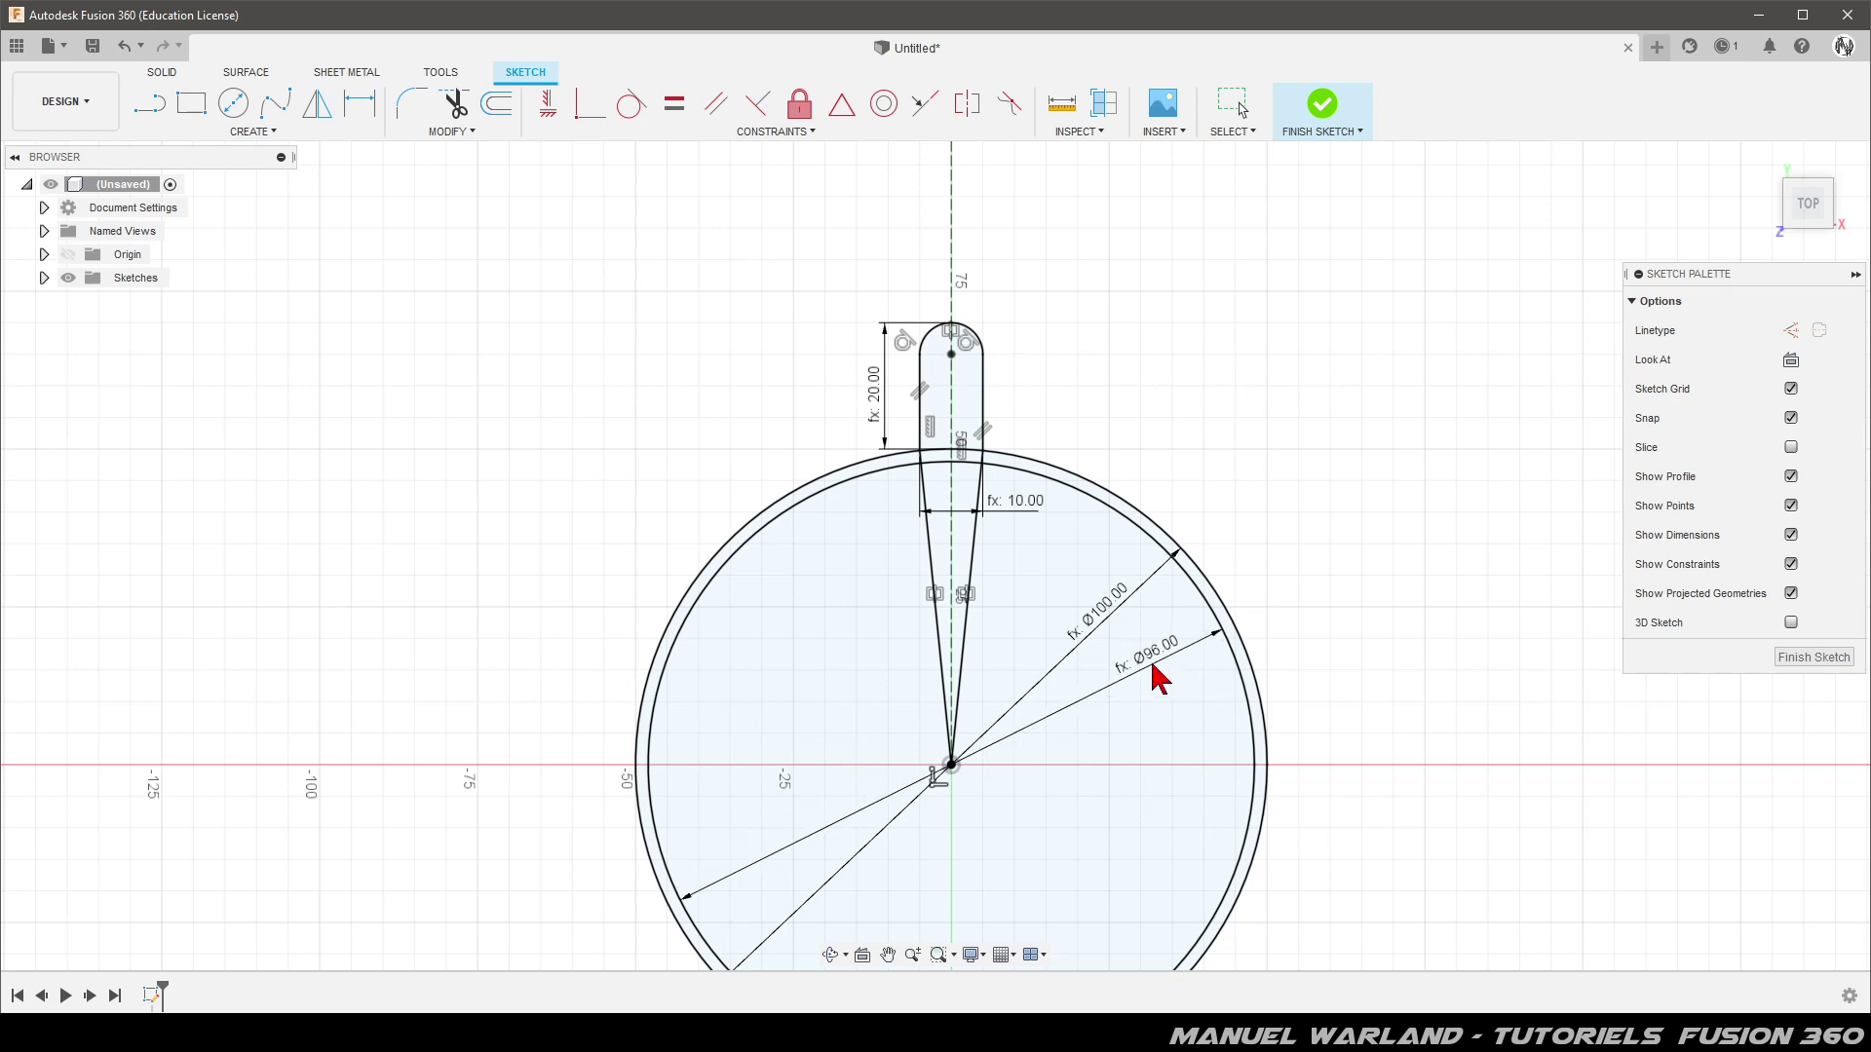
{"action": "key", "text": "d"}
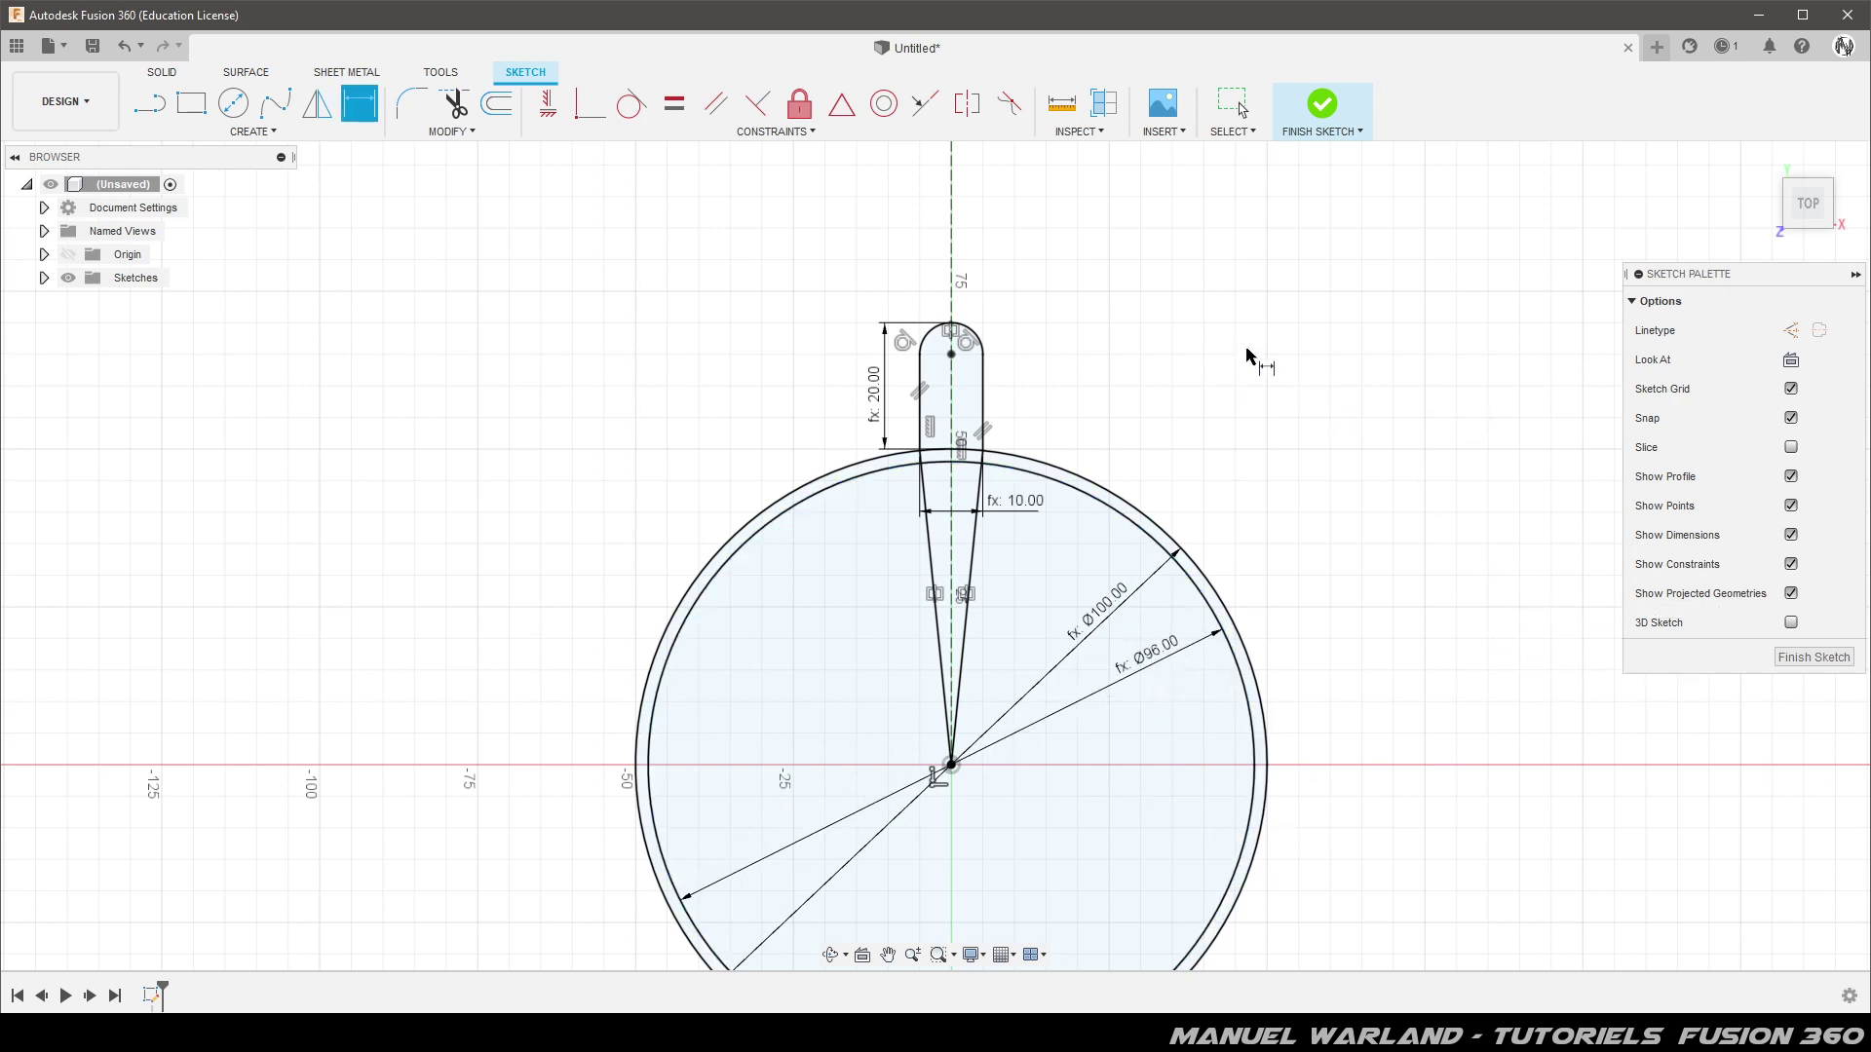
{"action": "scroll", "coordinate": [1118, 376], "scroll_direction": "up", "scroll_amount": 1}
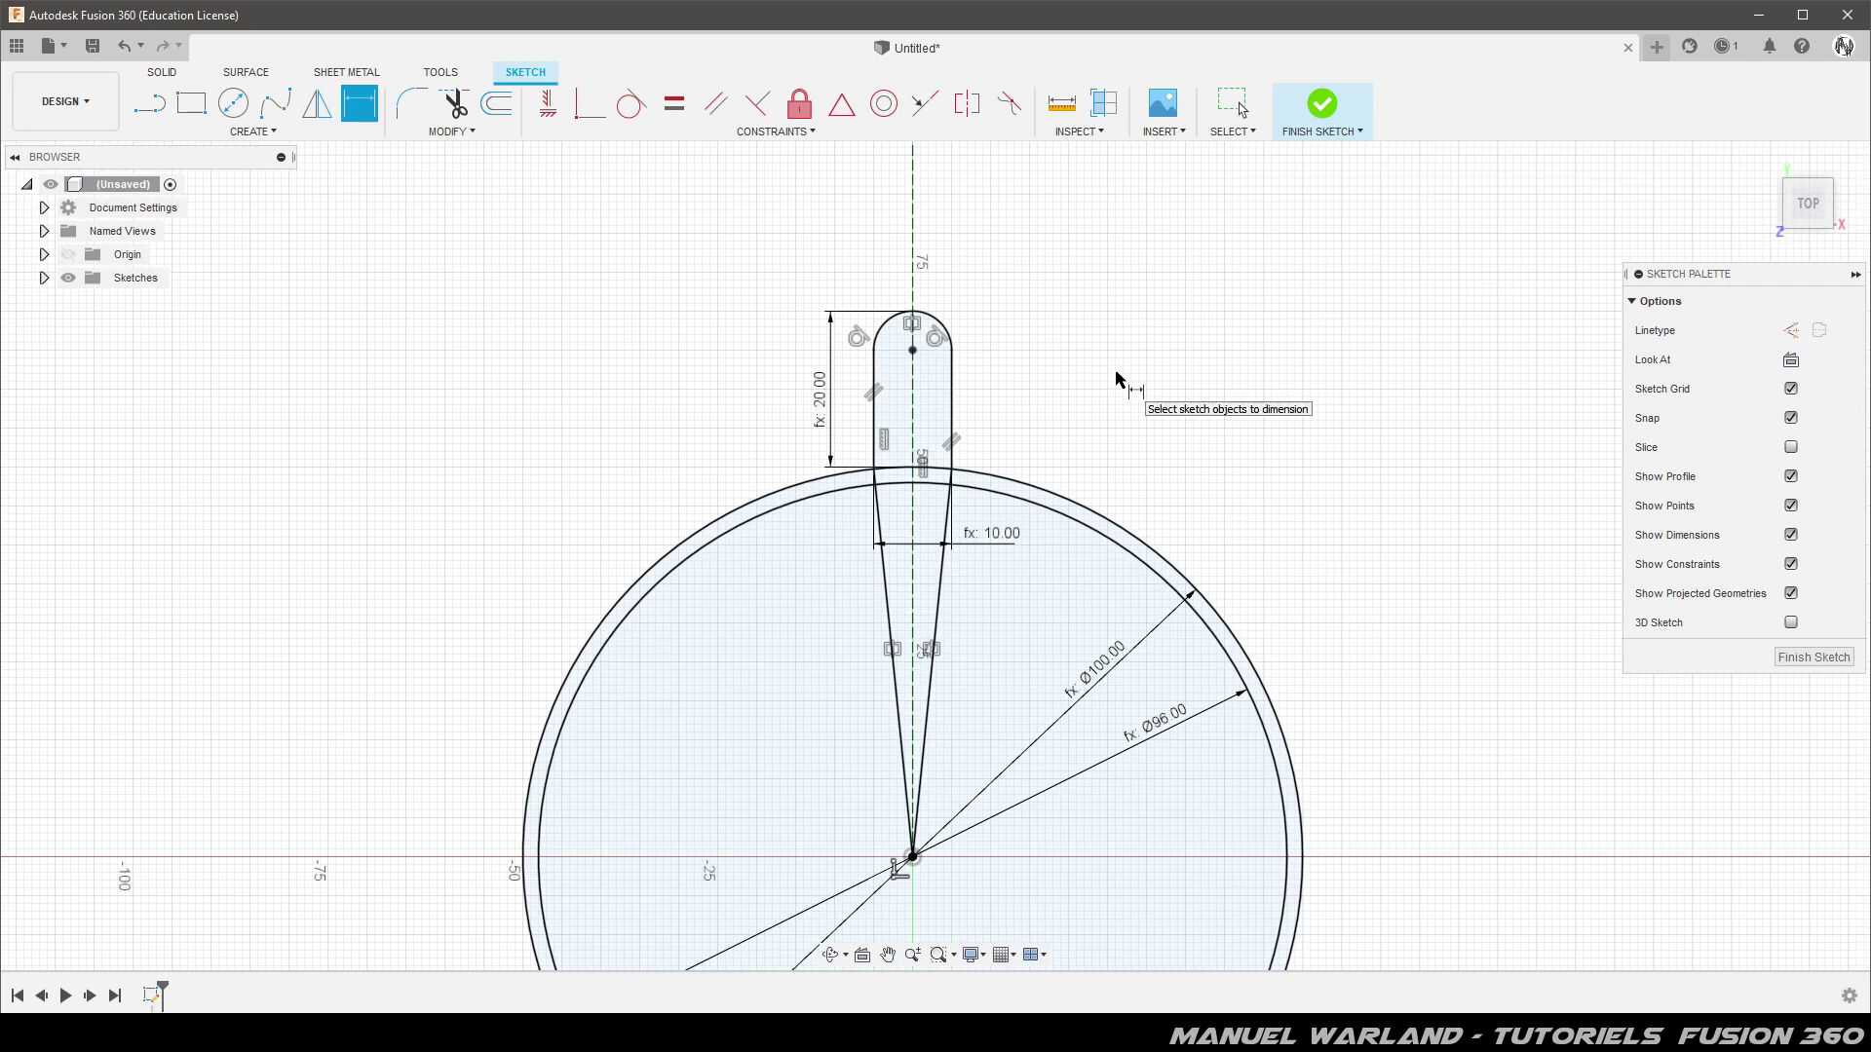
Start a sketch circular pattern and select the slot's five curves
{"action": "left_click", "coordinate": [252, 132]}
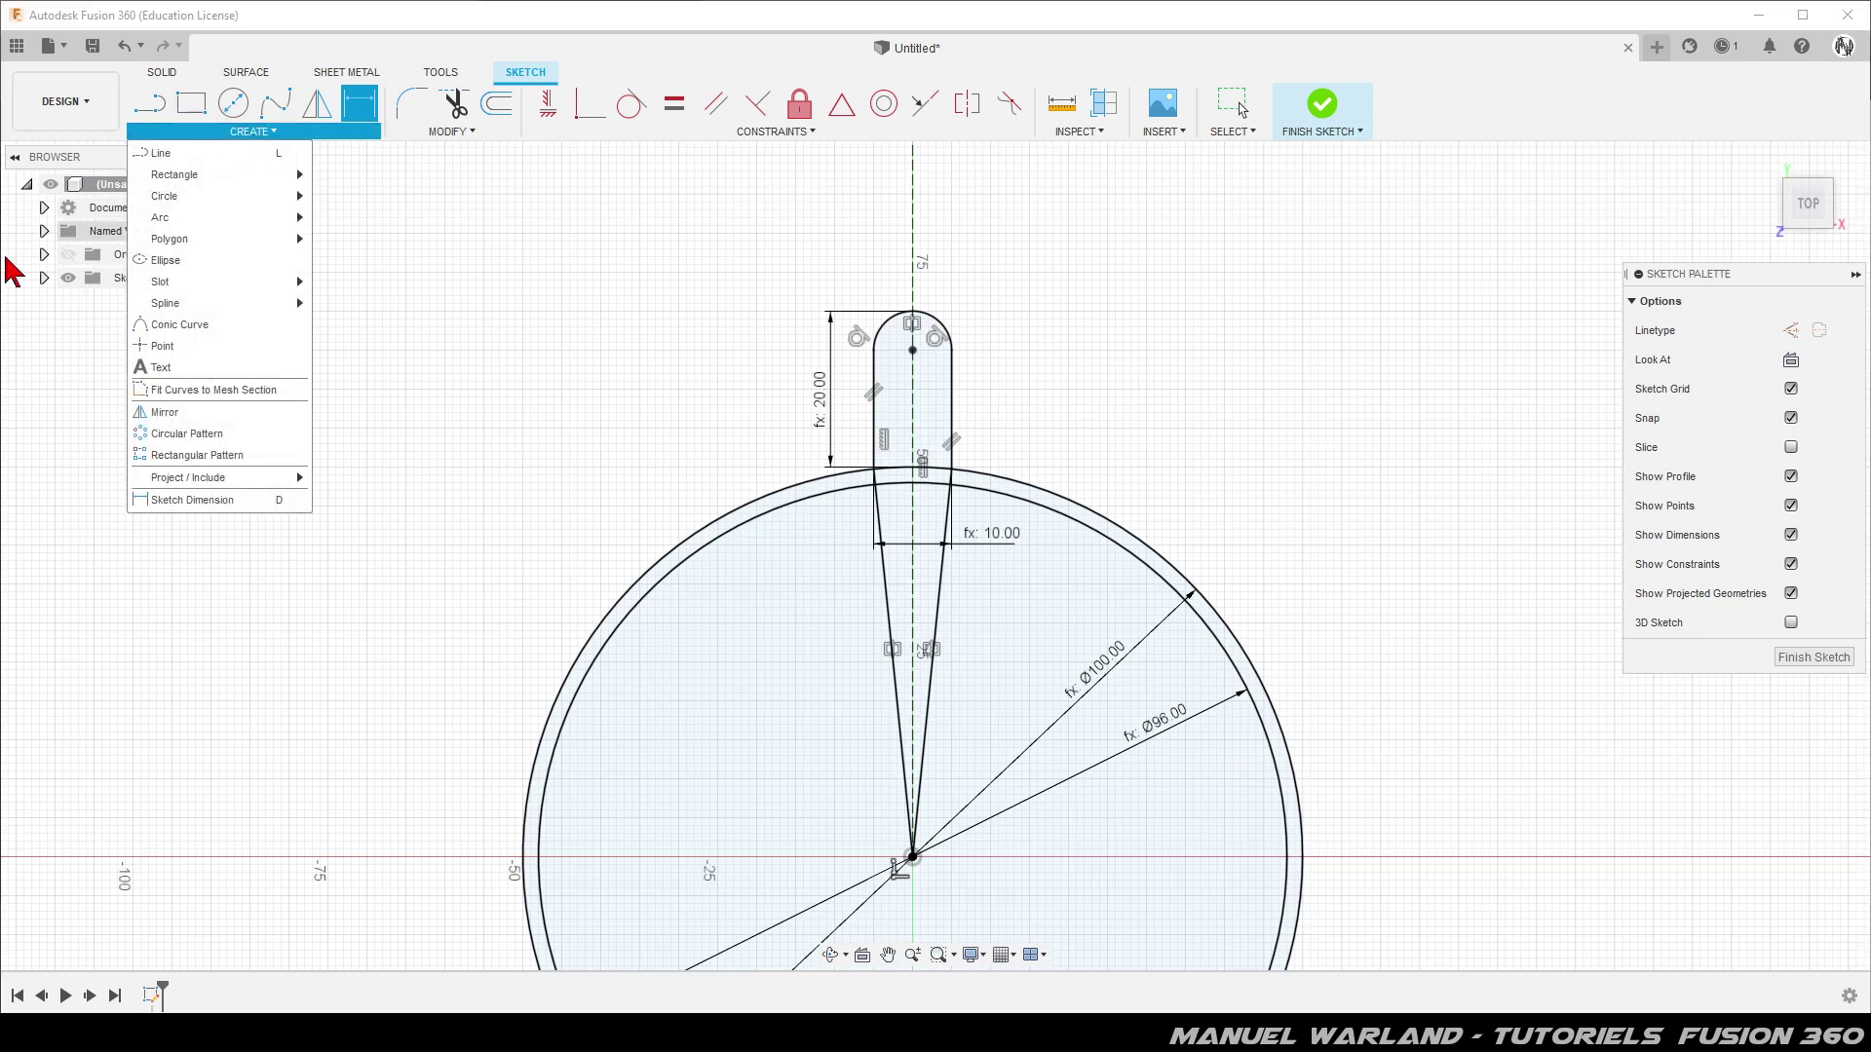
{"action": "left_click", "coordinate": [185, 434]}
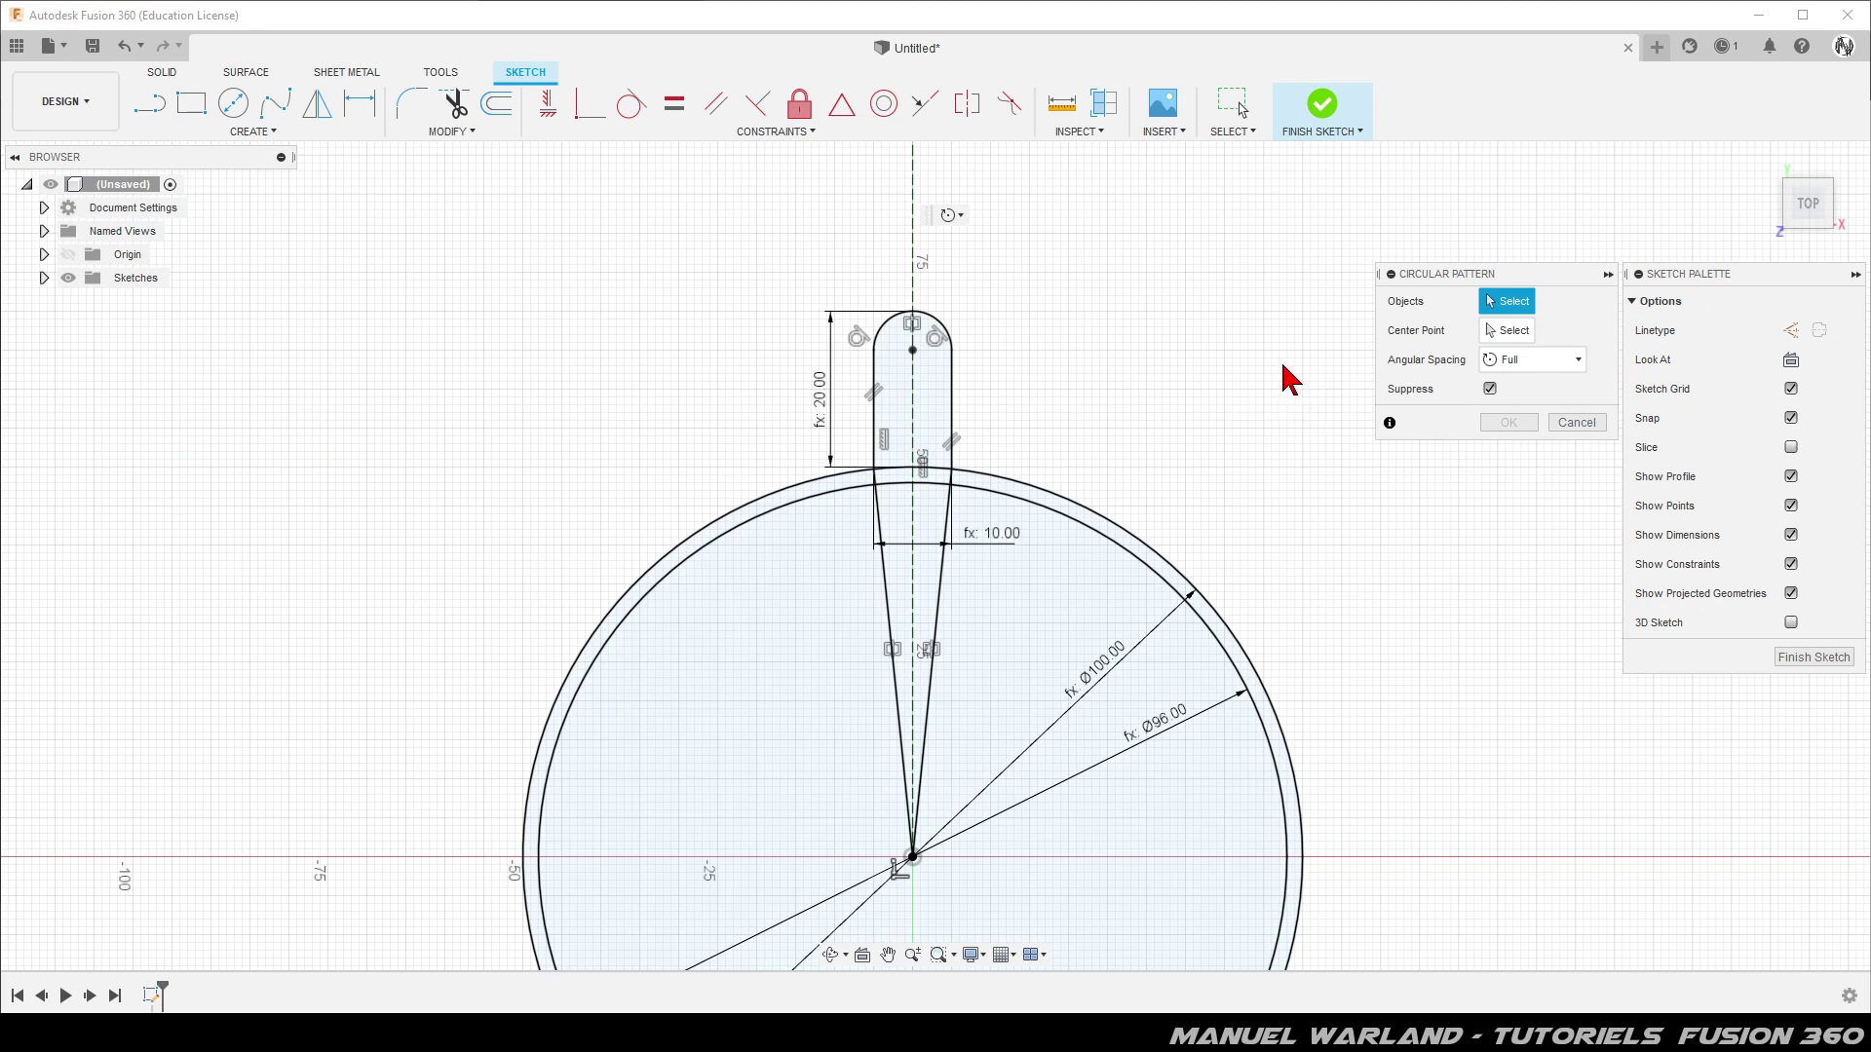
{"action": "left_click", "coordinate": [874, 404]}
{"action": "left_click", "coordinate": [886, 331]}
{"action": "left_click", "coordinate": [953, 428]}
{"action": "scroll", "coordinate": [907, 474], "scroll_direction": "up", "scroll_amount": 2}
{"action": "scroll", "coordinate": [906, 479], "scroll_direction": "up", "scroll_amount": 3}
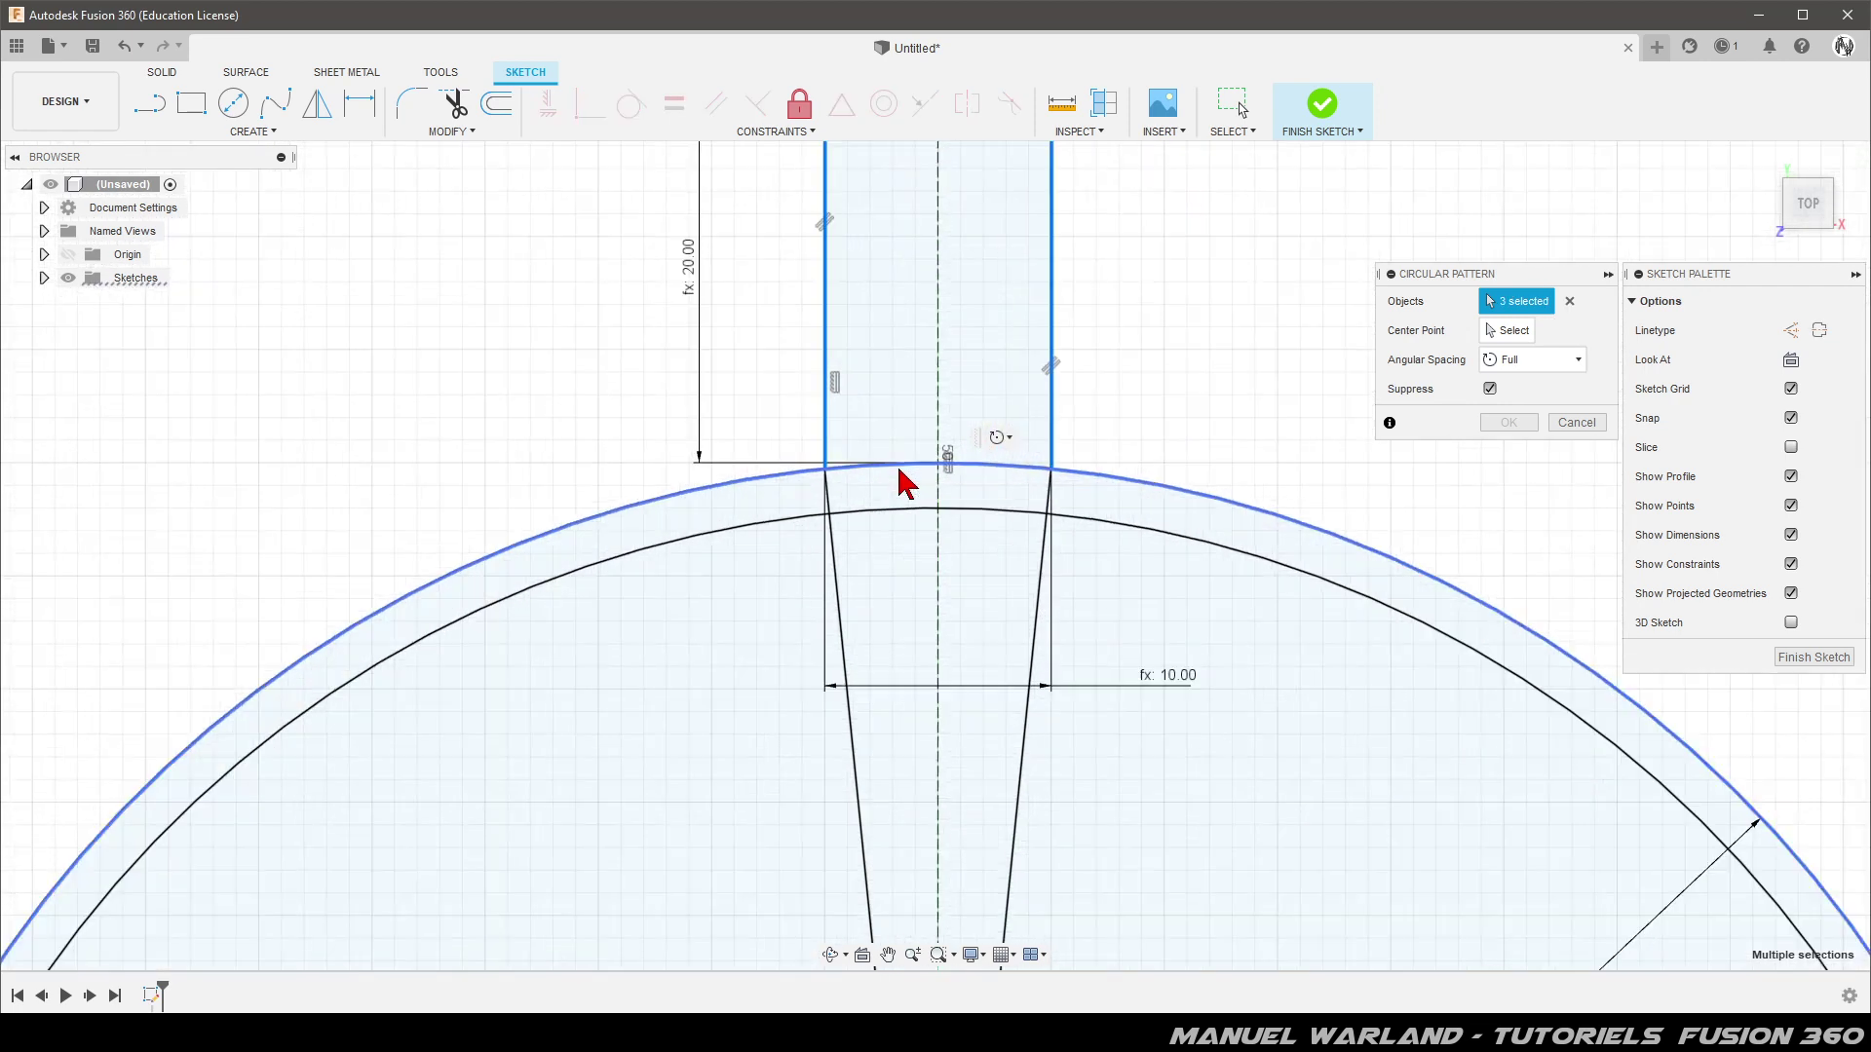
{"action": "left_click", "coordinate": [832, 510]}
{"action": "left_click", "coordinate": [1050, 510]}
{"action": "scroll", "coordinate": [556, 321], "scroll_direction": "down", "scroll_amount": 2}
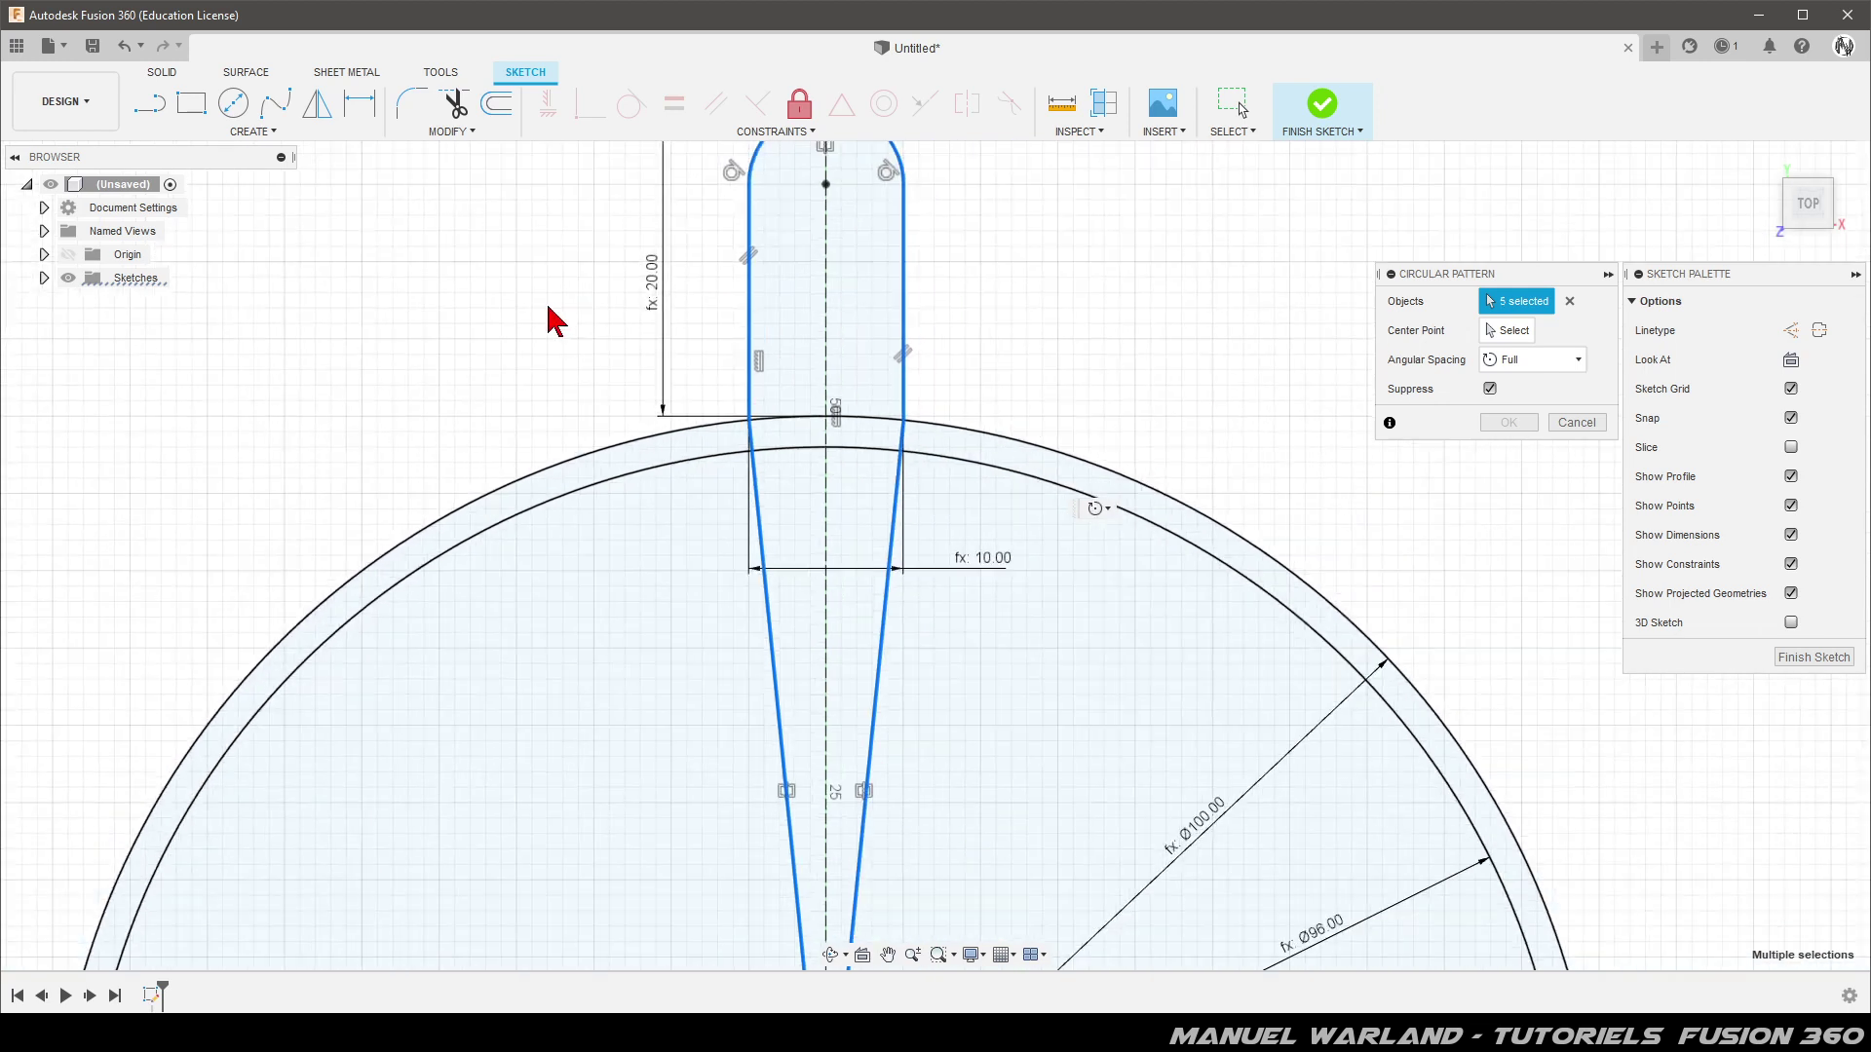
{"action": "scroll", "coordinate": [556, 322], "scroll_direction": "down", "scroll_amount": 1}
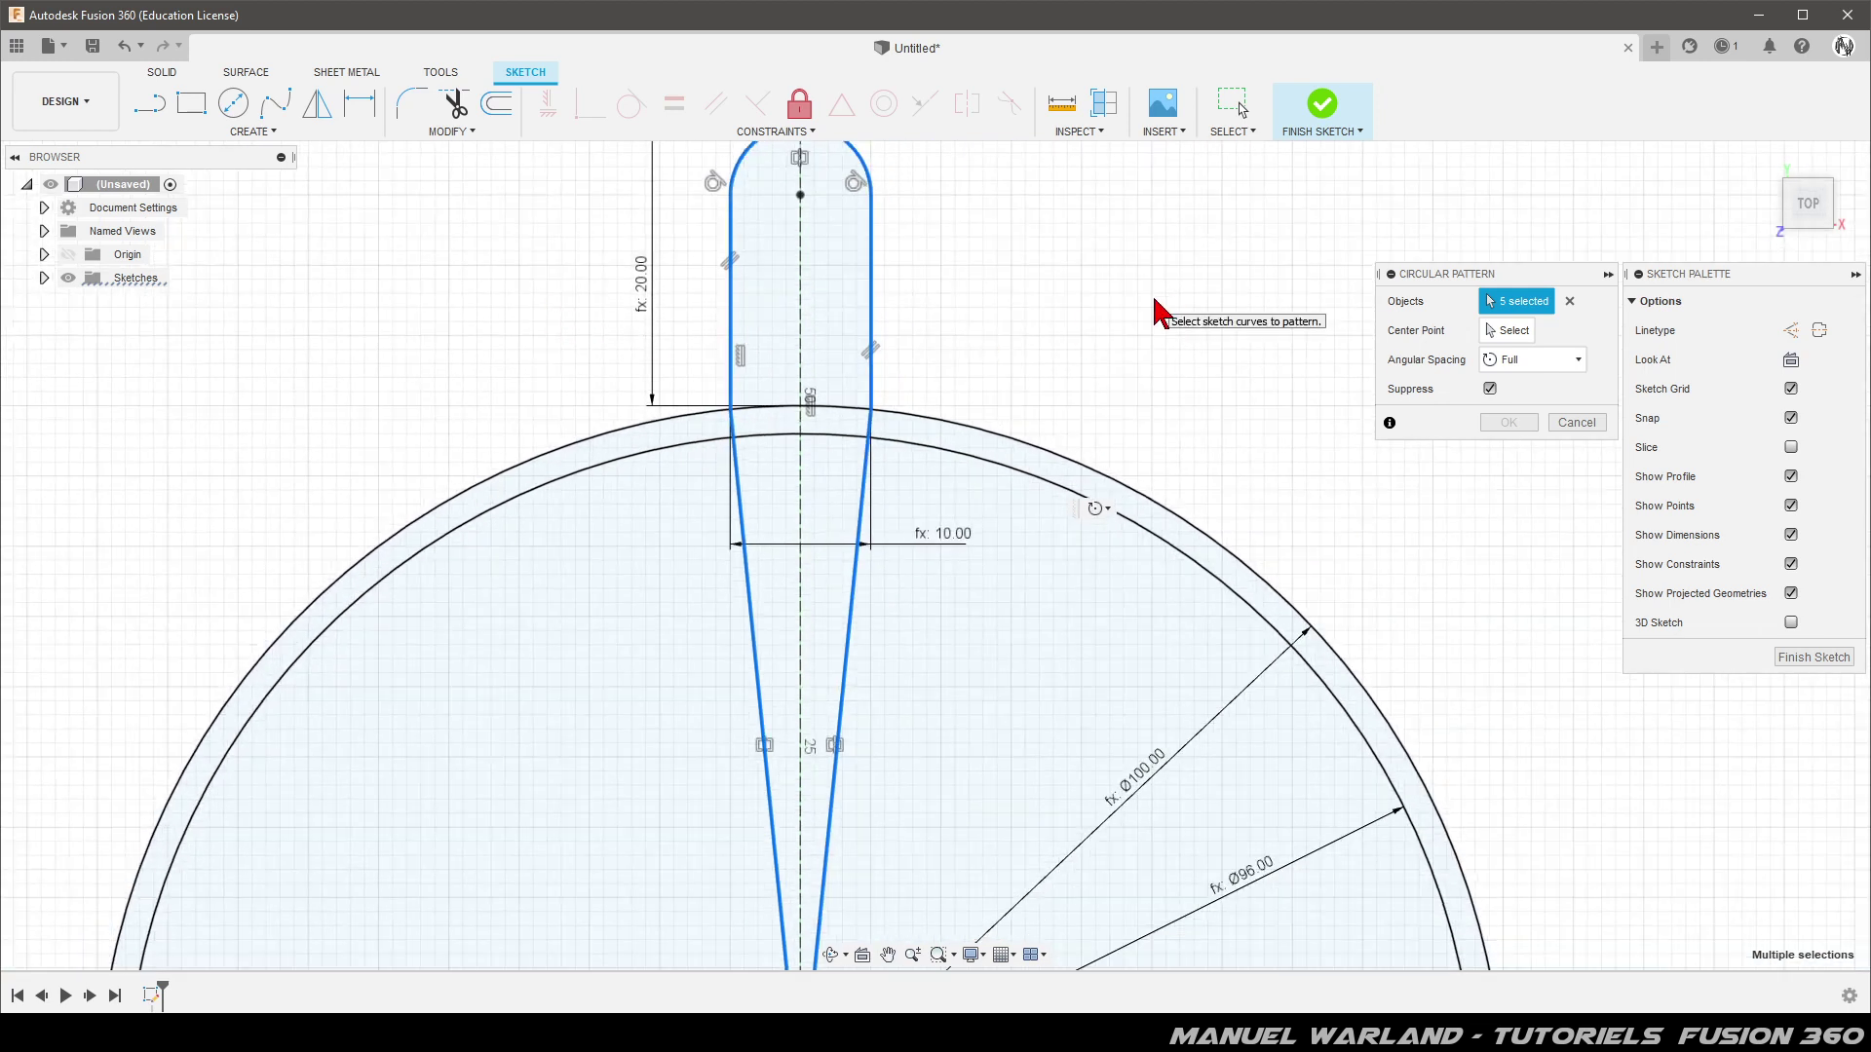
Centre the pattern on the circle centre with quantity 3 and confirm
{"action": "left_click", "coordinate": [1507, 331]}
{"action": "scroll", "coordinate": [1187, 202], "scroll_direction": "down", "scroll_amount": 2}
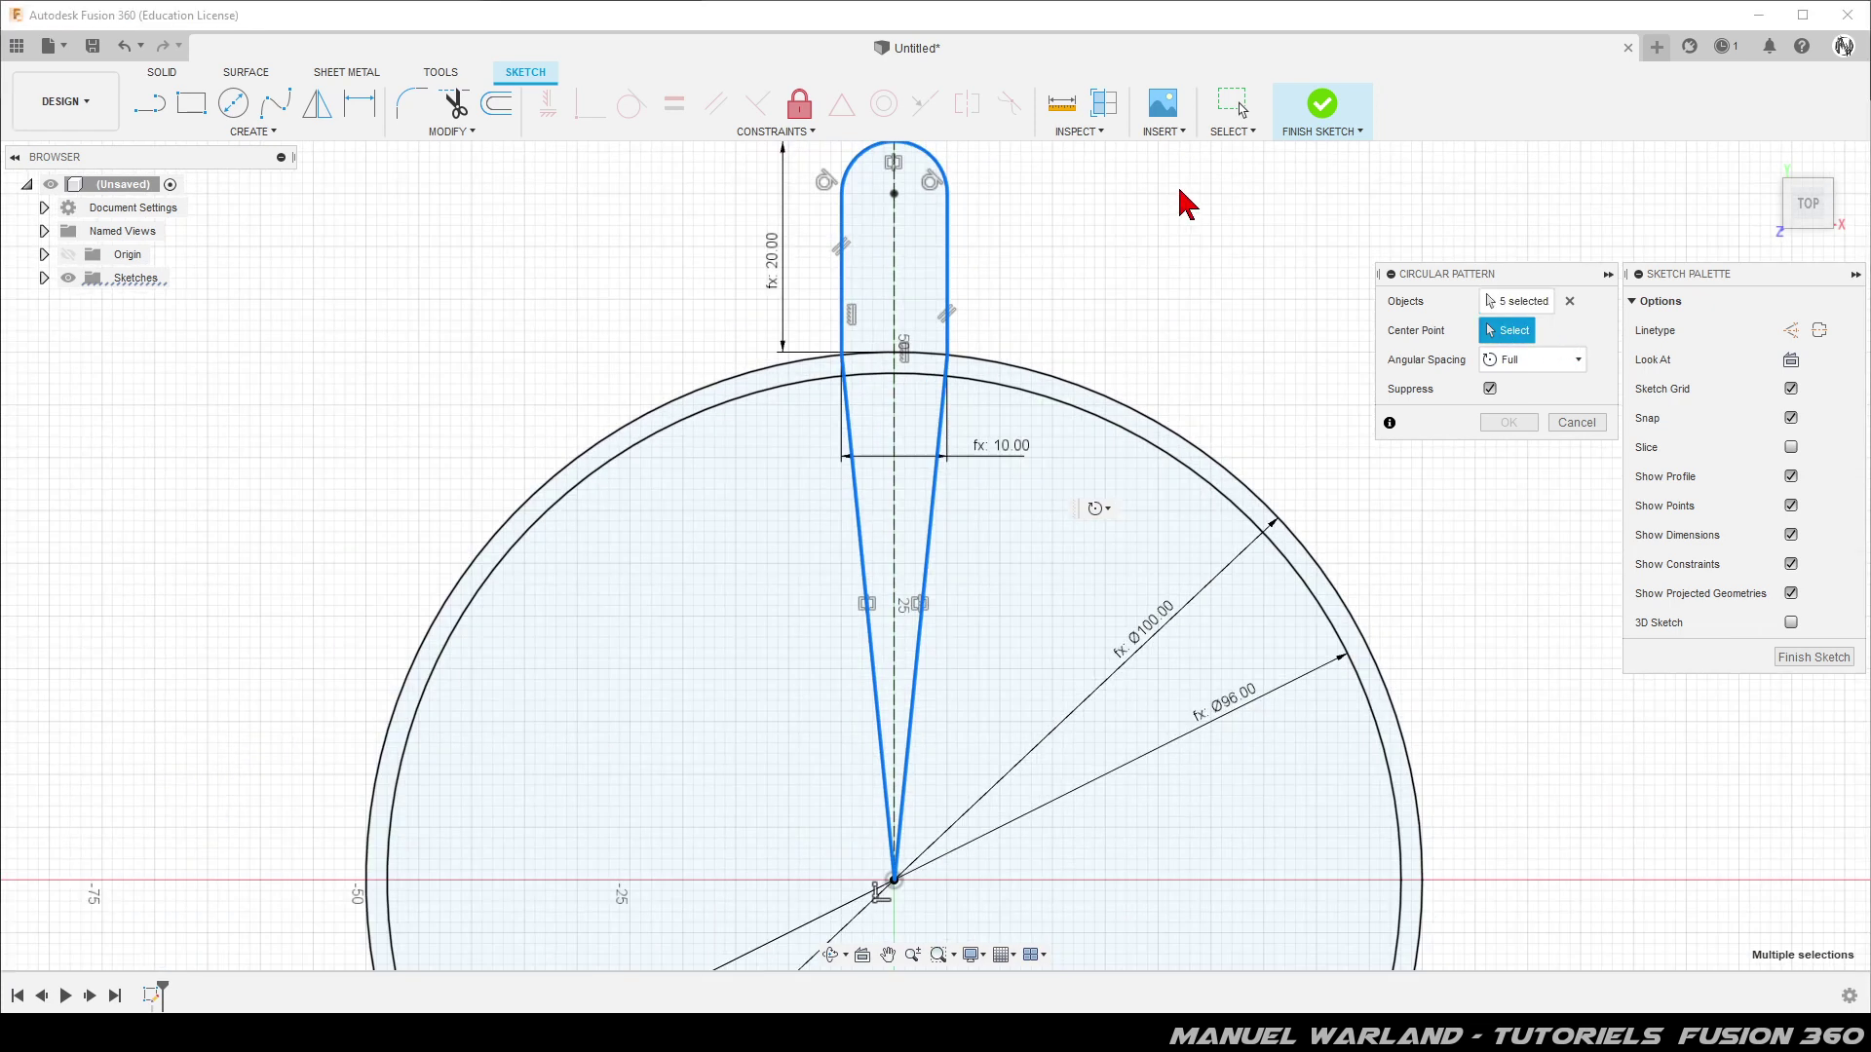
{"action": "left_click", "coordinate": [894, 880]}
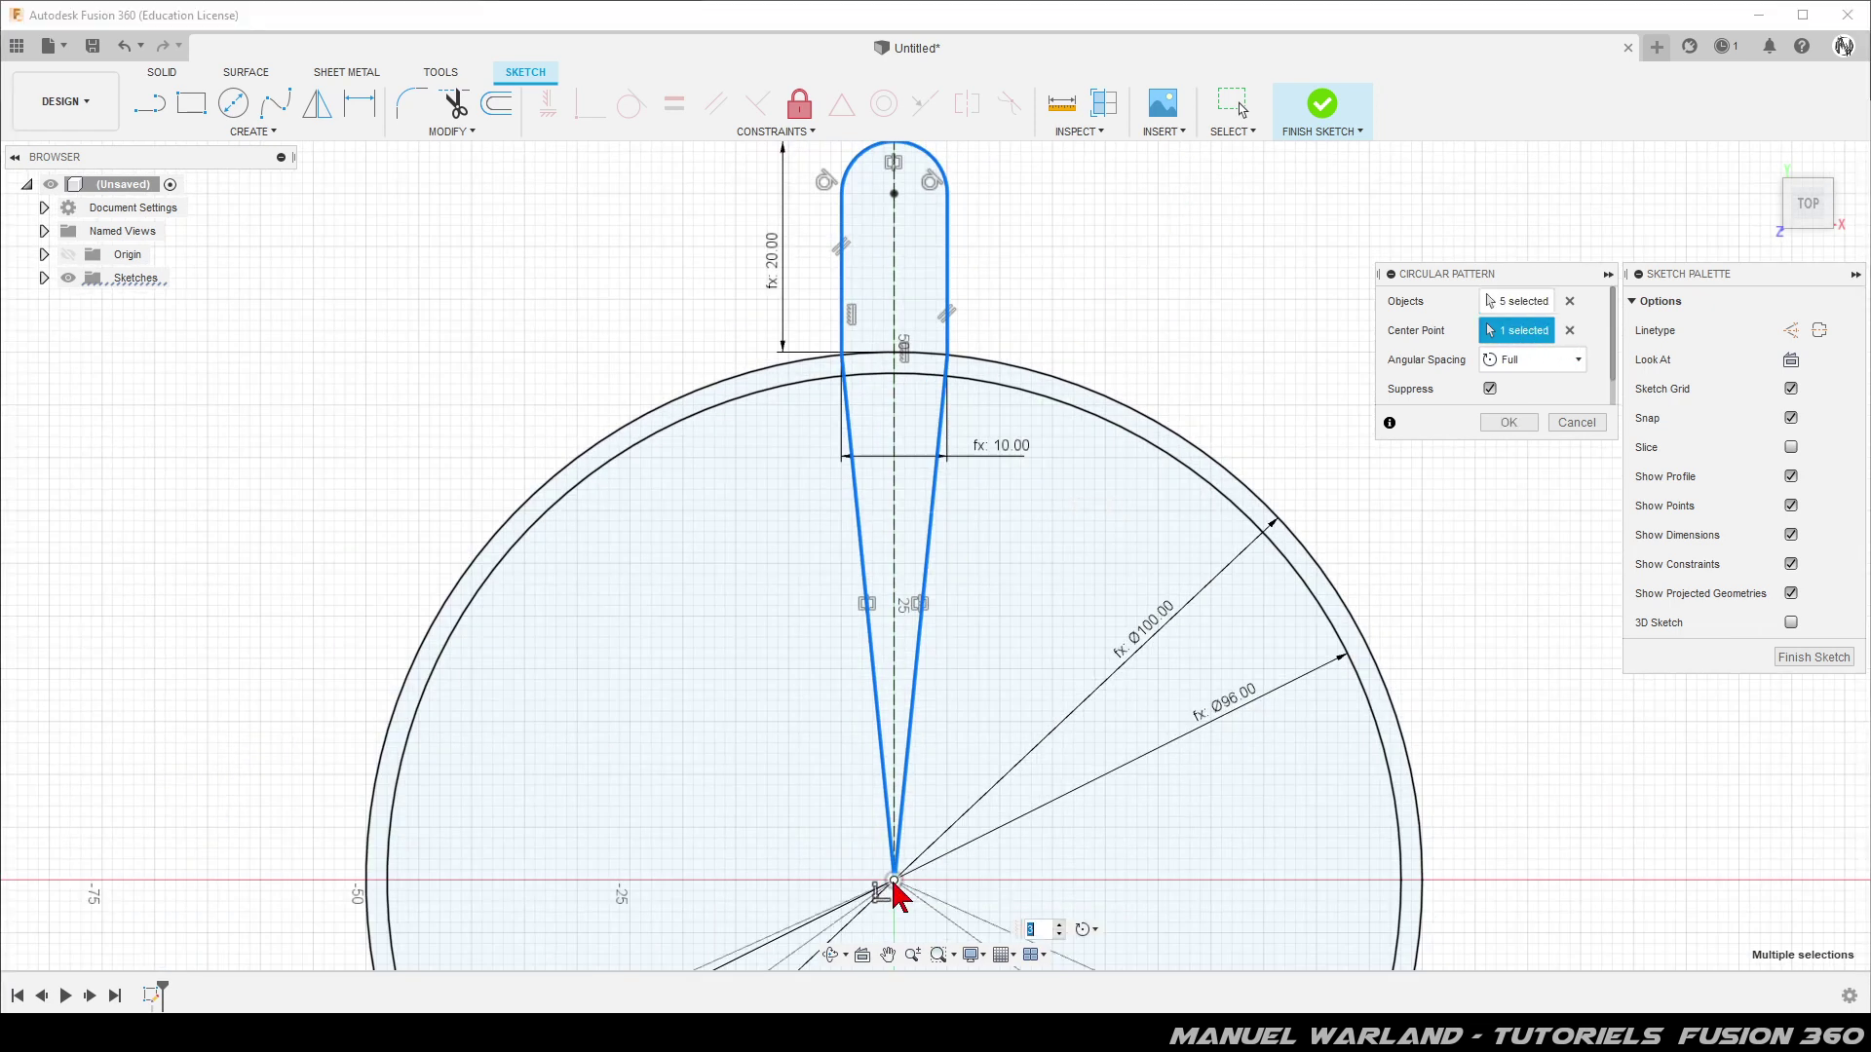
{"action": "scroll", "coordinate": [1117, 191], "scroll_direction": "down", "scroll_amount": 2}
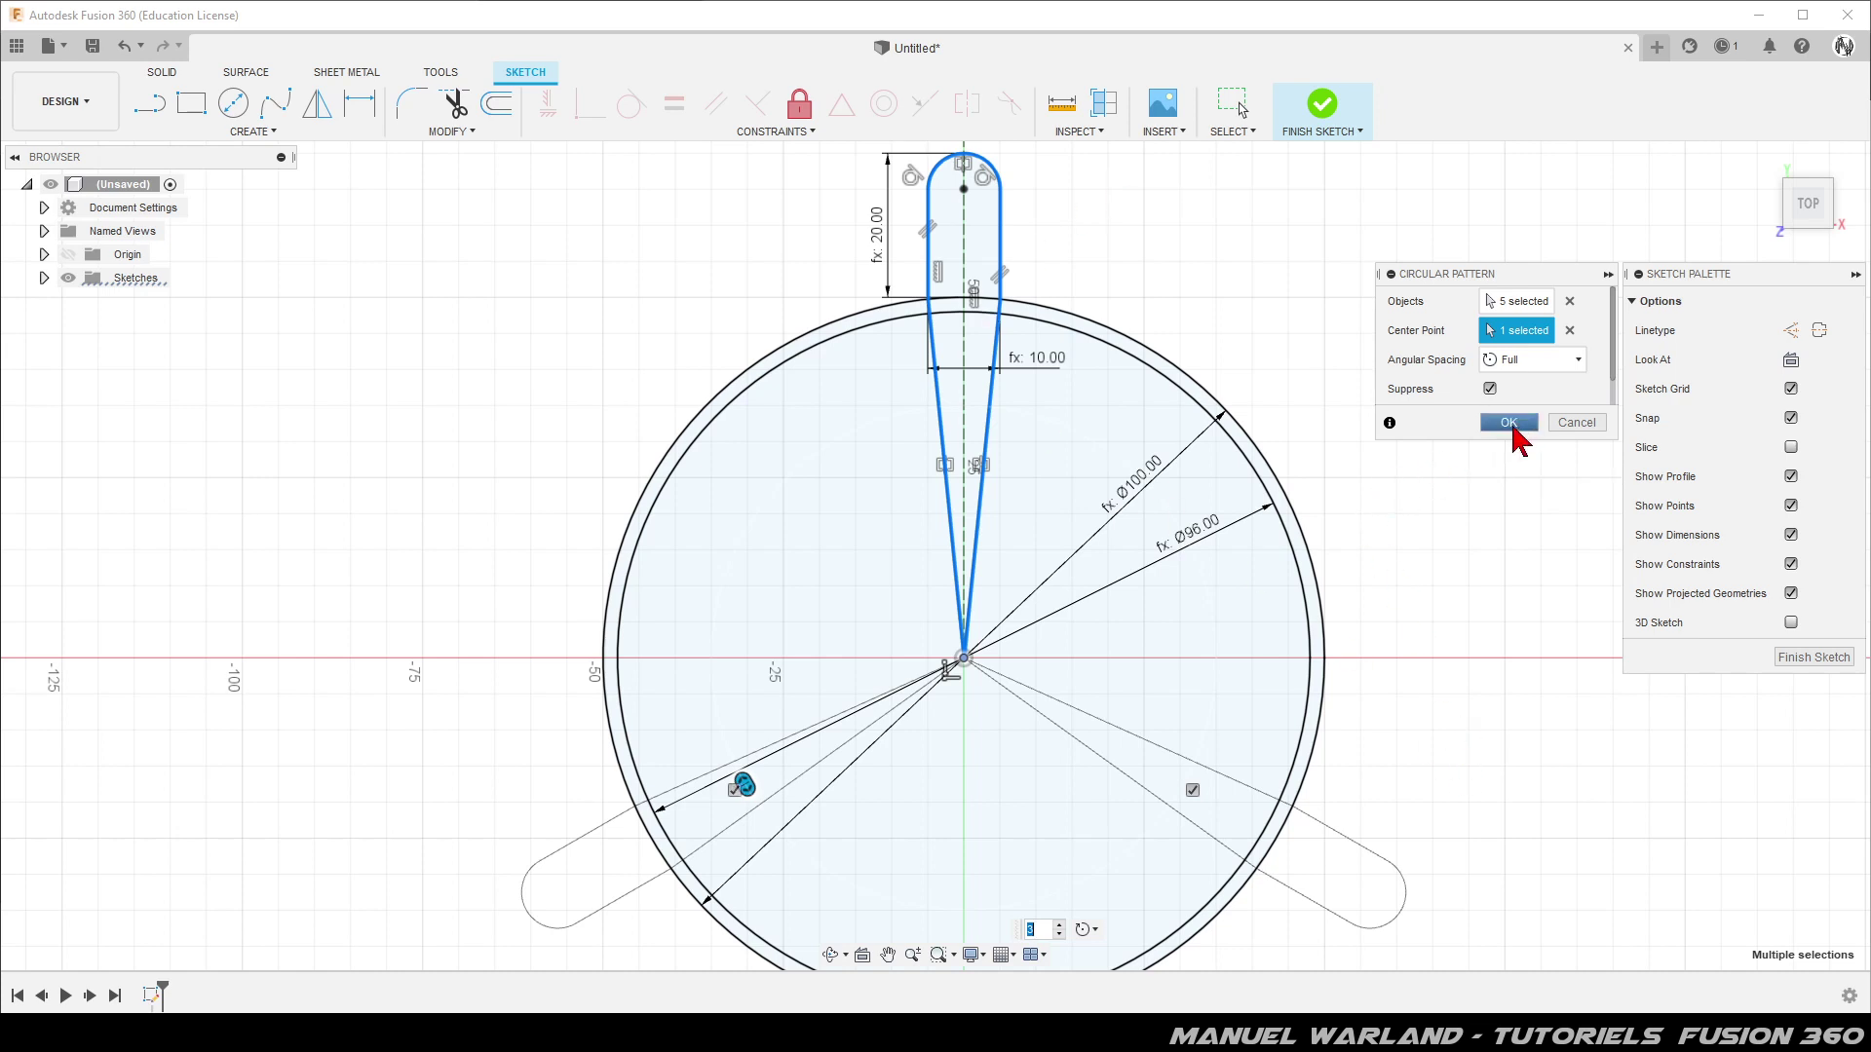
{"action": "left_click_drag", "start_coordinate": [1617, 375], "coordinate": [1619, 409]}
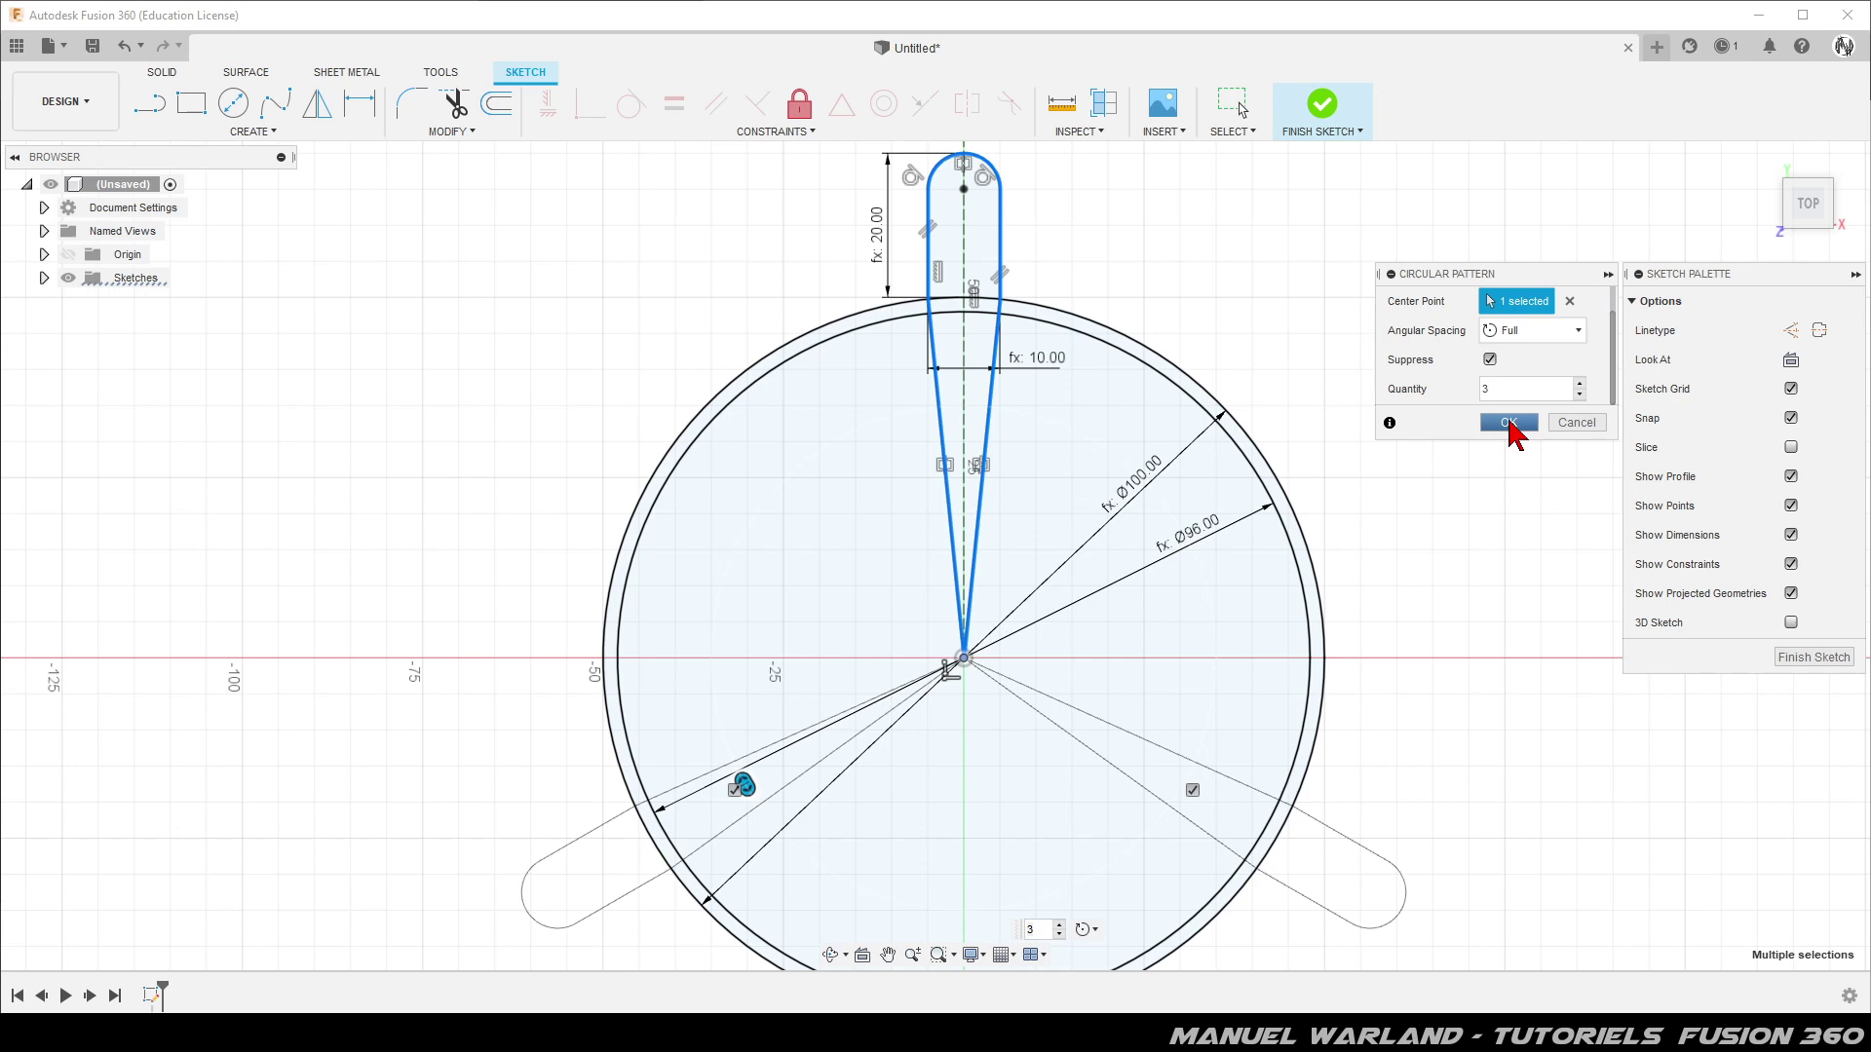
{"action": "left_click", "coordinate": [1508, 423]}
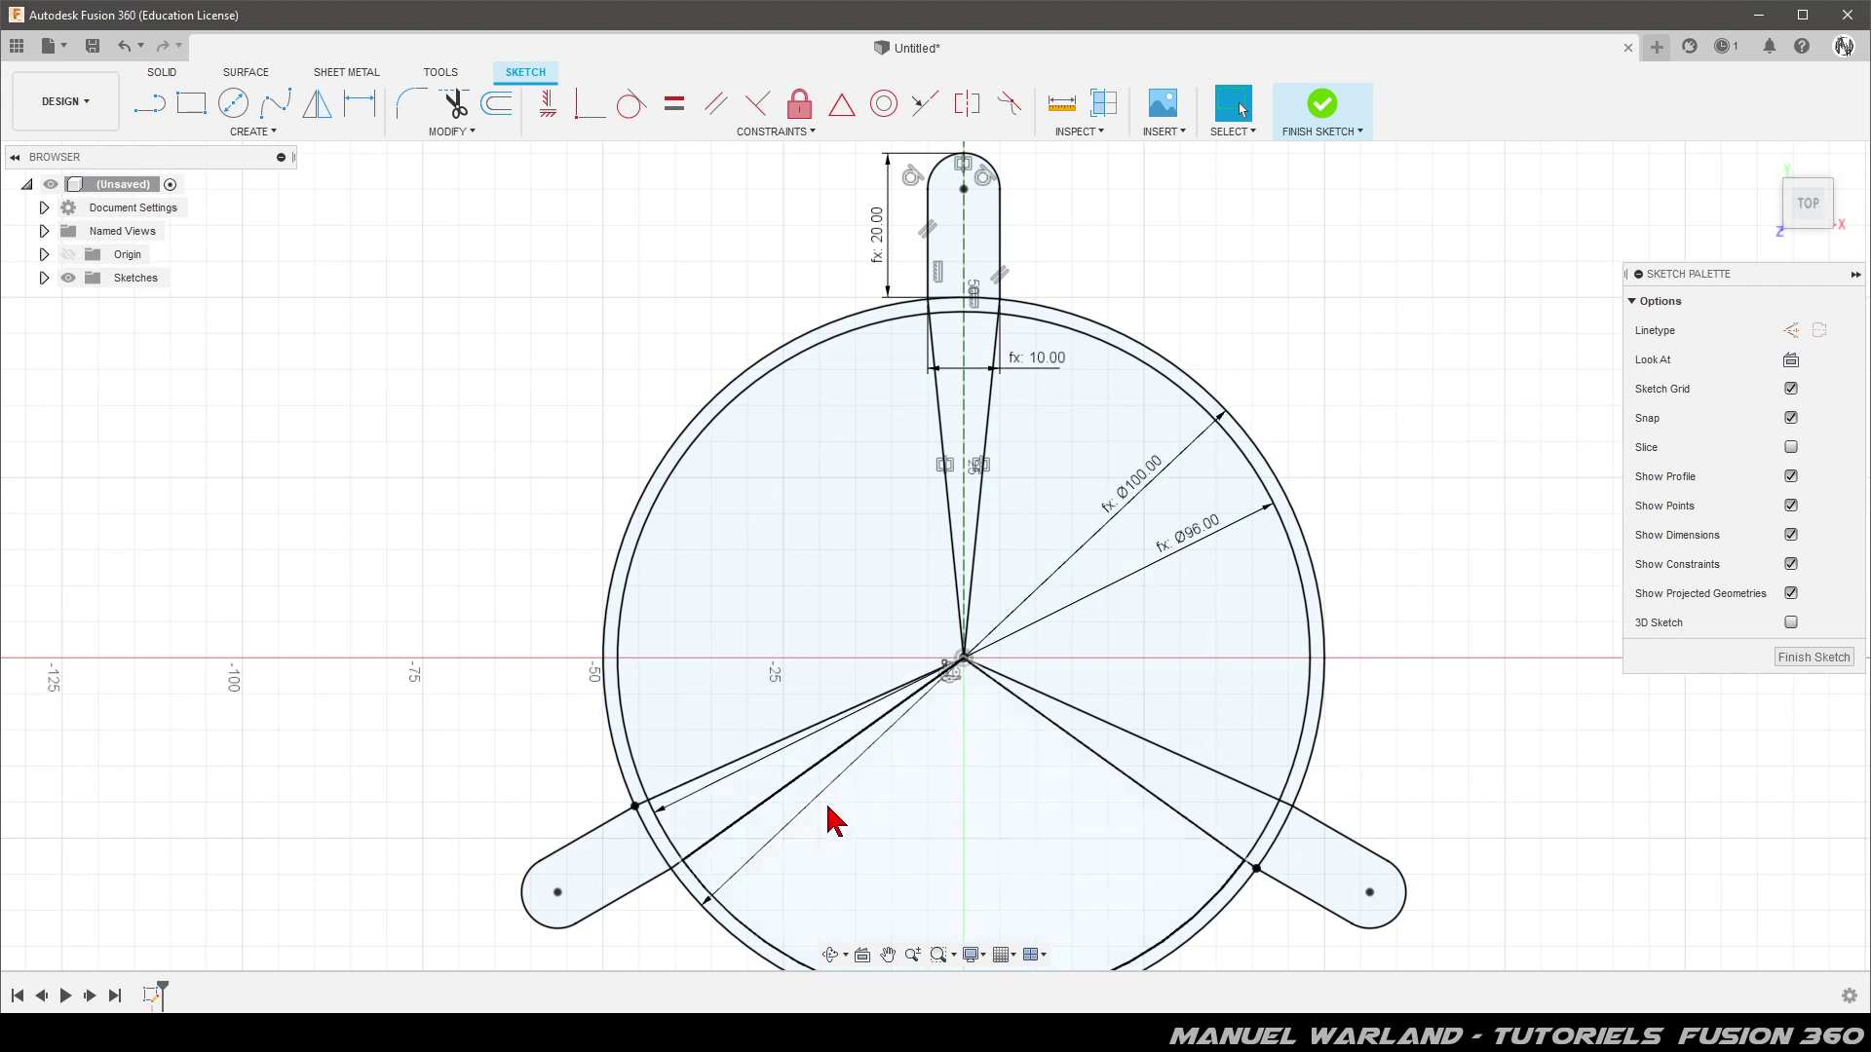
Lay the Ø100 dimension nearly horizontal with the Ø96 just above it
{"action": "left_click_drag", "start_coordinate": [1127, 501], "coordinate": [1167, 655]}
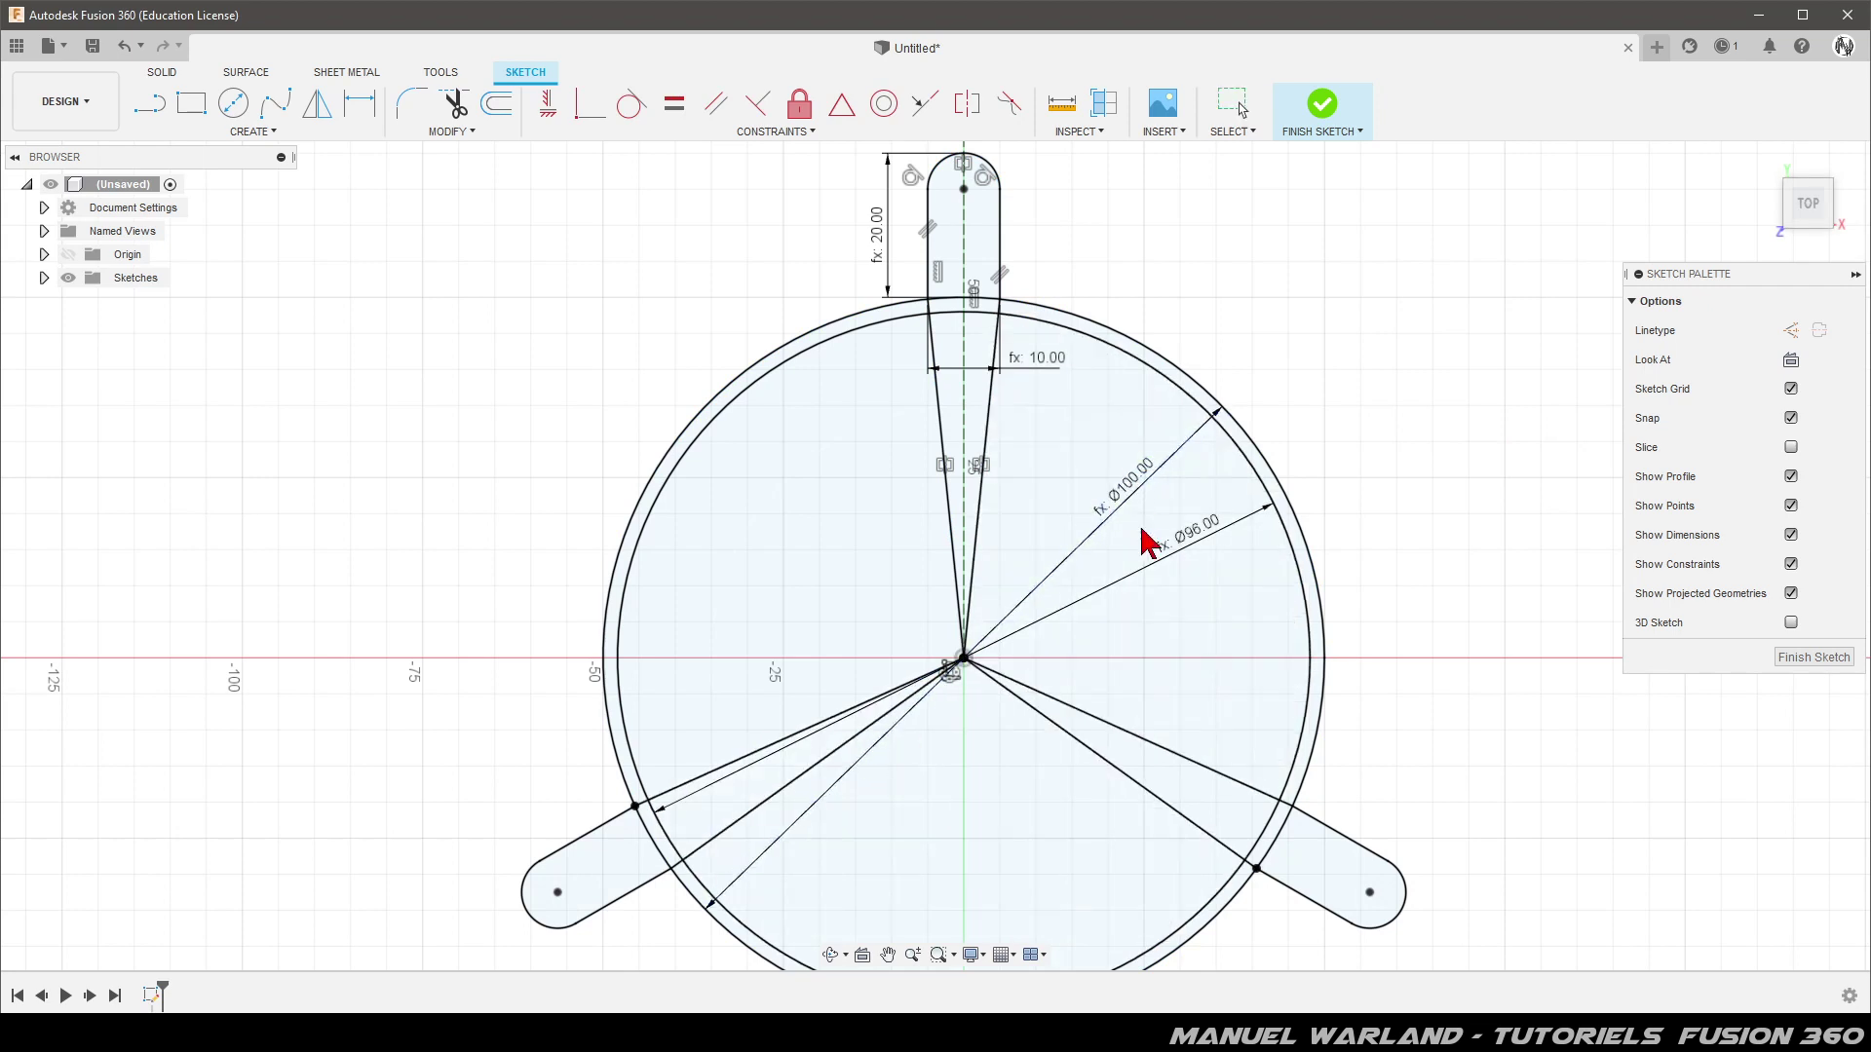
{"action": "left_click_drag", "start_coordinate": [1182, 542], "coordinate": [1199, 597]}
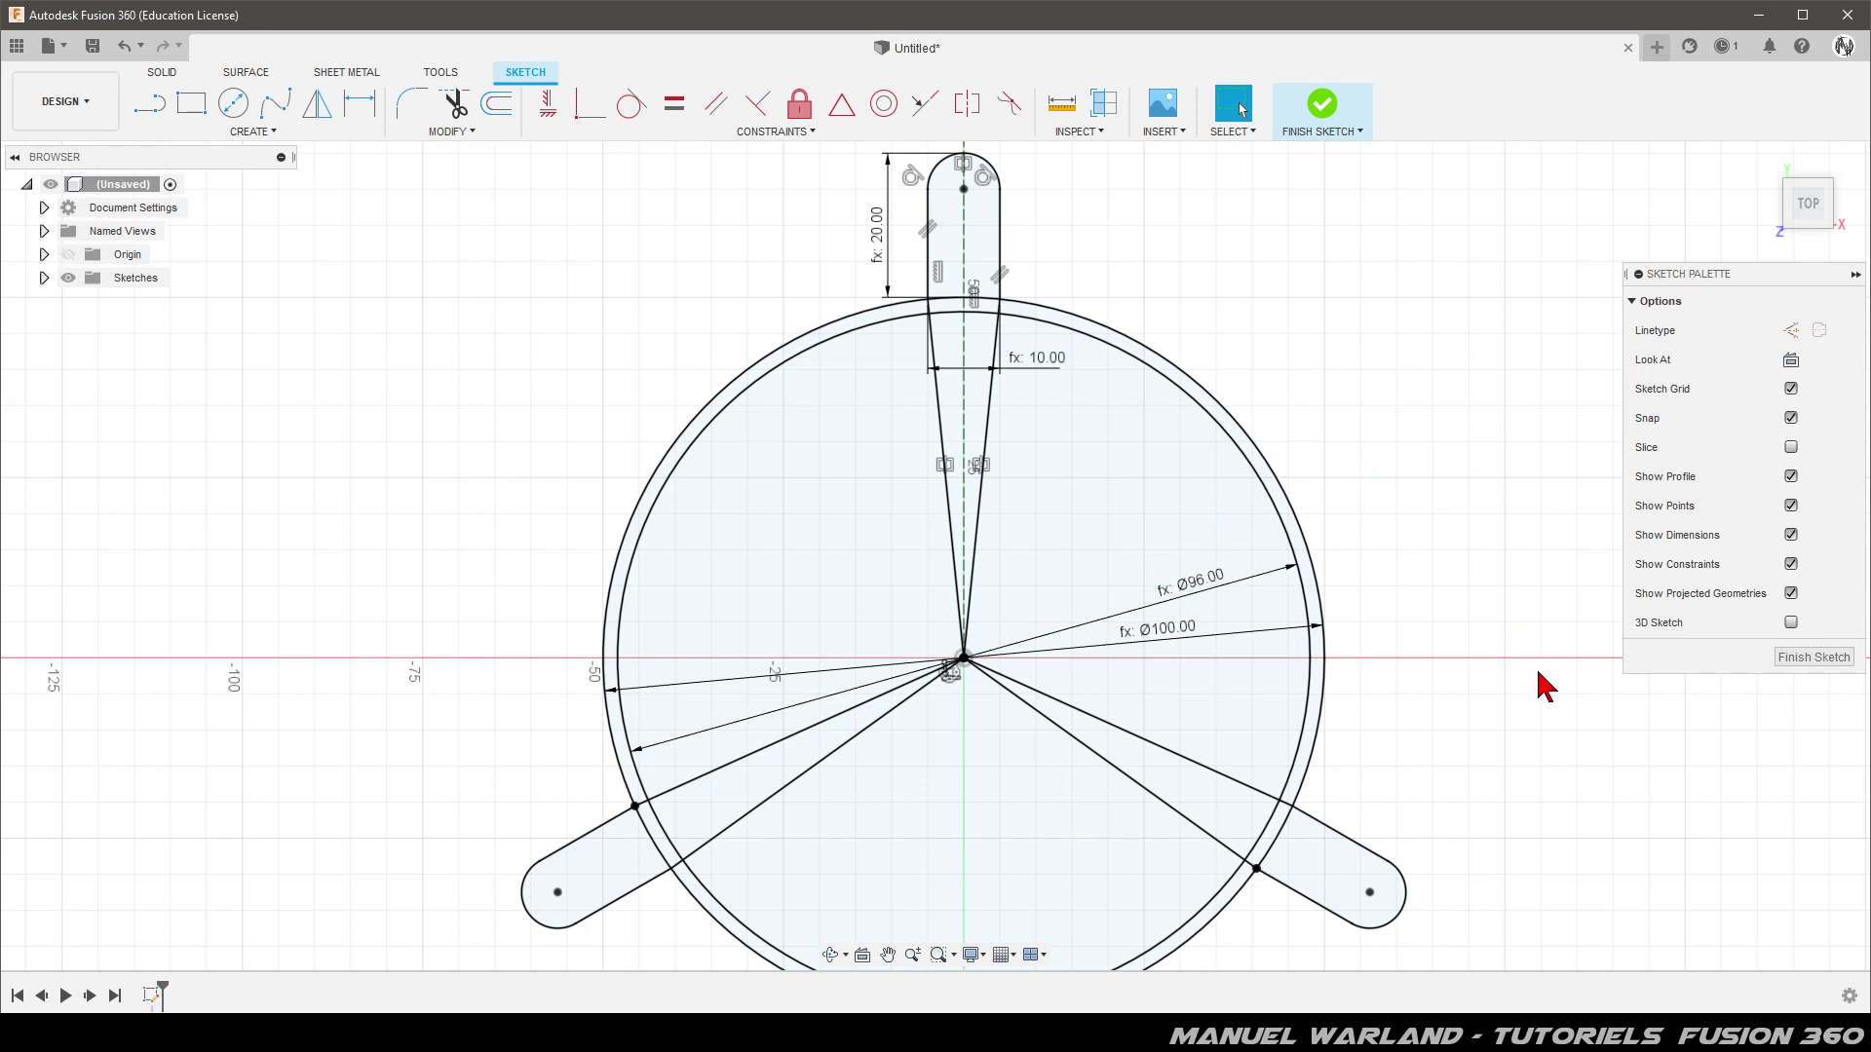
Finish the sketch and zoom in on the ring
{"action": "left_click", "coordinate": [1804, 661]}
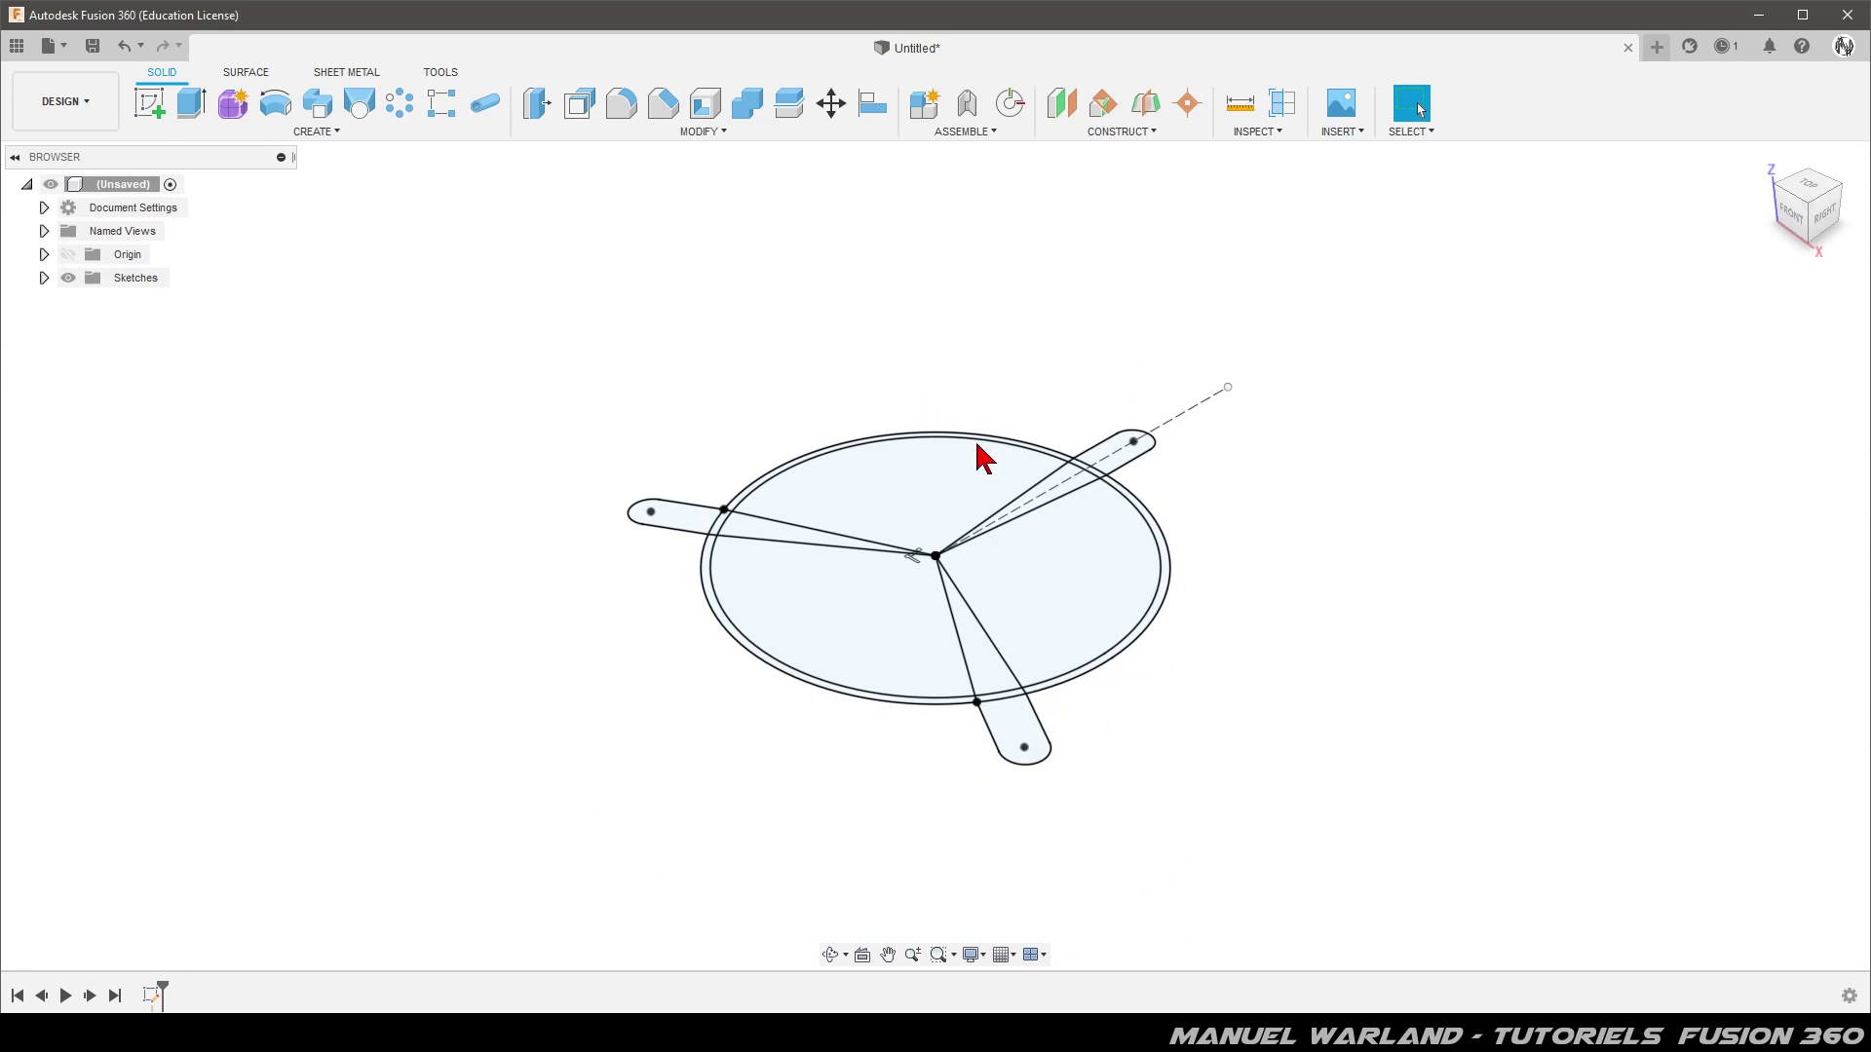
{"action": "scroll", "coordinate": [1081, 677], "scroll_direction": "up", "scroll_amount": 3}
{"action": "scroll", "coordinate": [1033, 721], "scroll_direction": "up", "scroll_amount": 3}
{"action": "scroll", "coordinate": [994, 743], "scroll_direction": "up", "scroll_amount": 3}
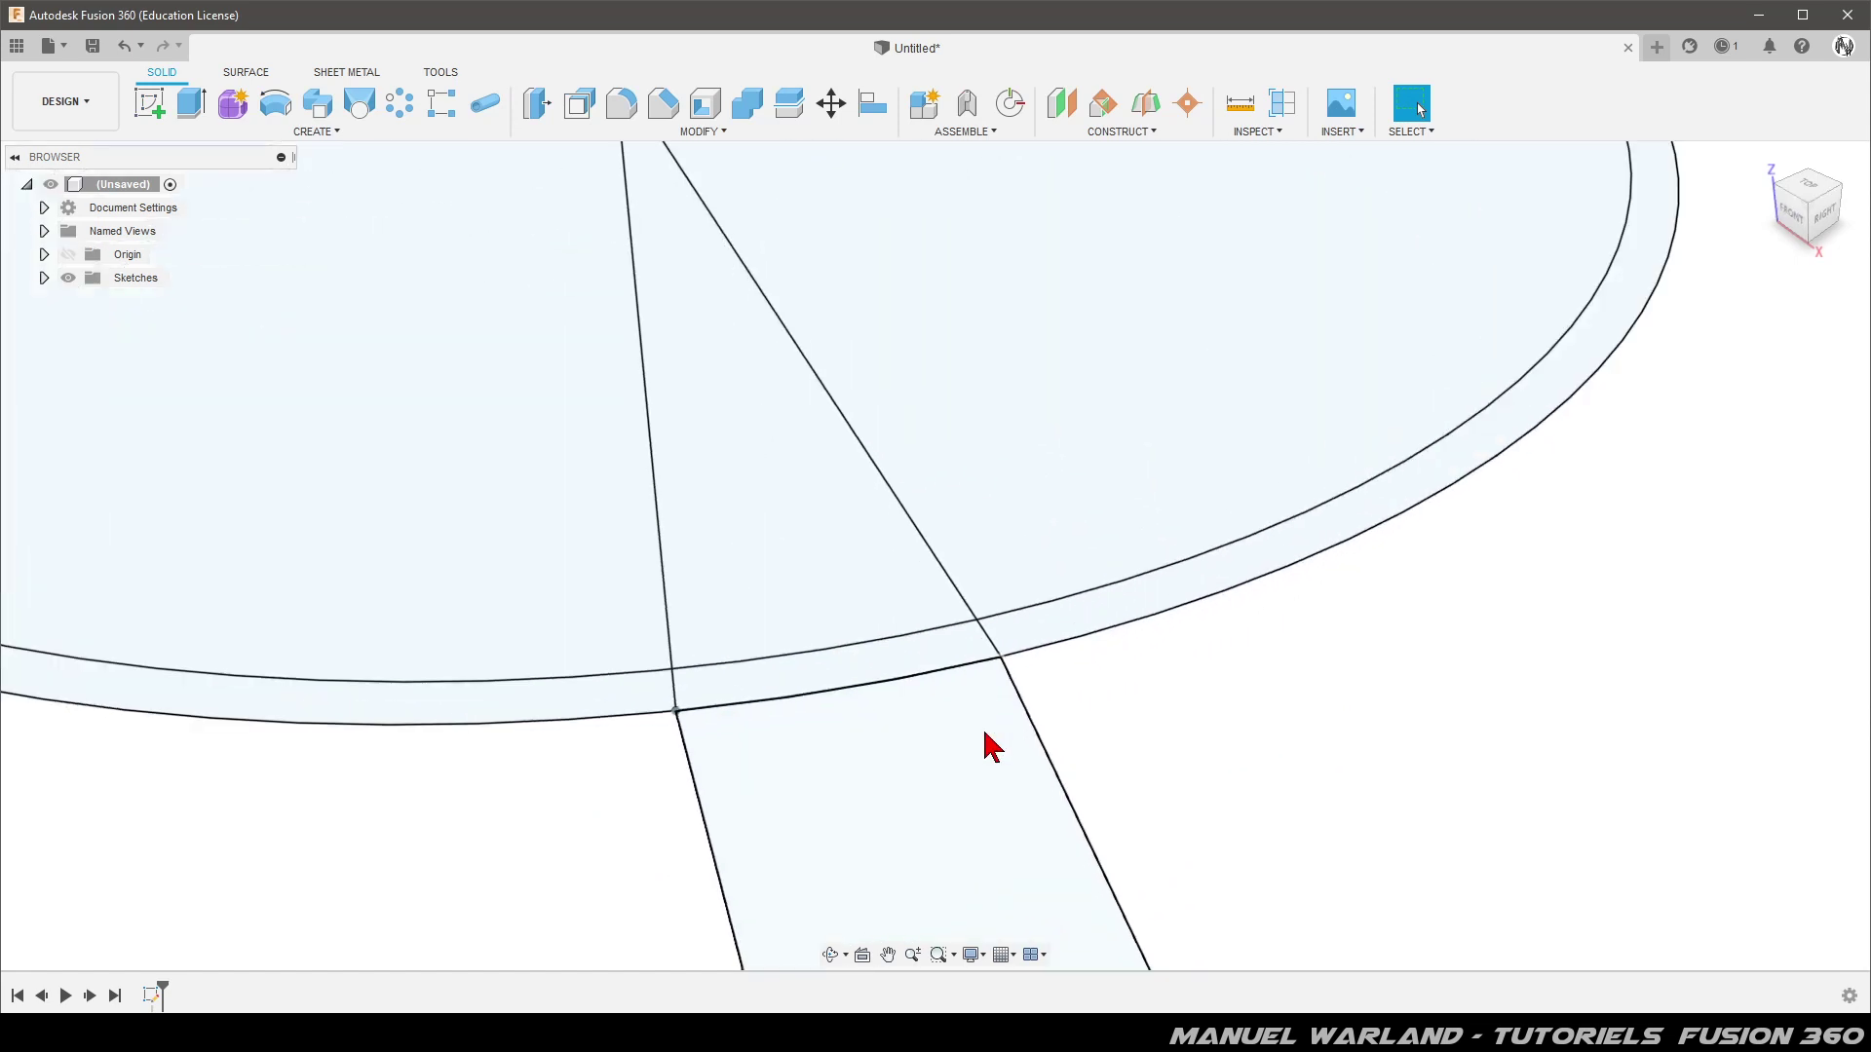
Select every ring strip between the Ø96 and Ø100 circles for extrusion
{"action": "left_click", "coordinate": [803, 690]}
{"action": "left_click", "coordinate": [599, 707]}
{"action": "left_click", "coordinate": [1130, 618]}
{"action": "scroll", "coordinate": [1324, 740], "scroll_direction": "down", "scroll_amount": 3}
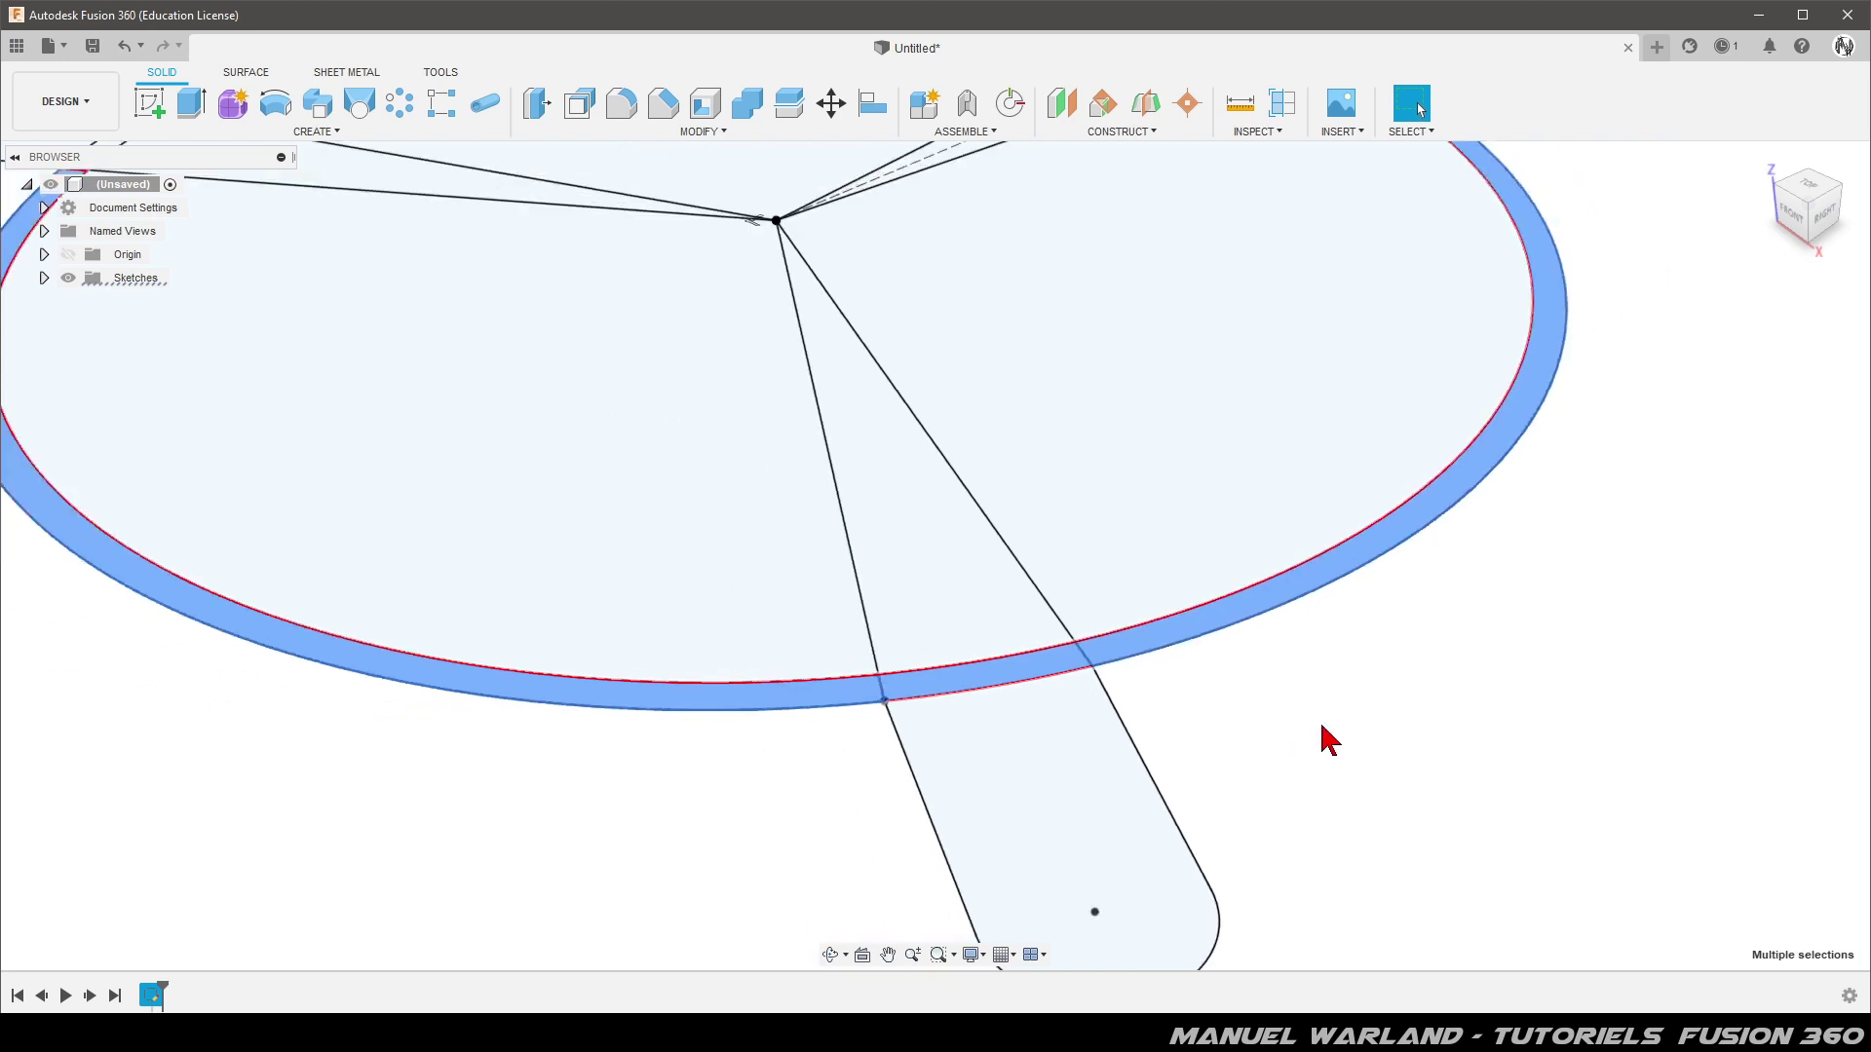
{"action": "scroll", "coordinate": [1311, 731], "scroll_direction": "down", "scroll_amount": 2}
{"action": "scroll", "coordinate": [1308, 487], "scroll_direction": "down", "scroll_amount": 1}
{"action": "scroll", "coordinate": [1286, 292], "scroll_direction": "up", "scroll_amount": 1}
{"action": "scroll", "coordinate": [1287, 292], "scroll_direction": "up", "scroll_amount": 3}
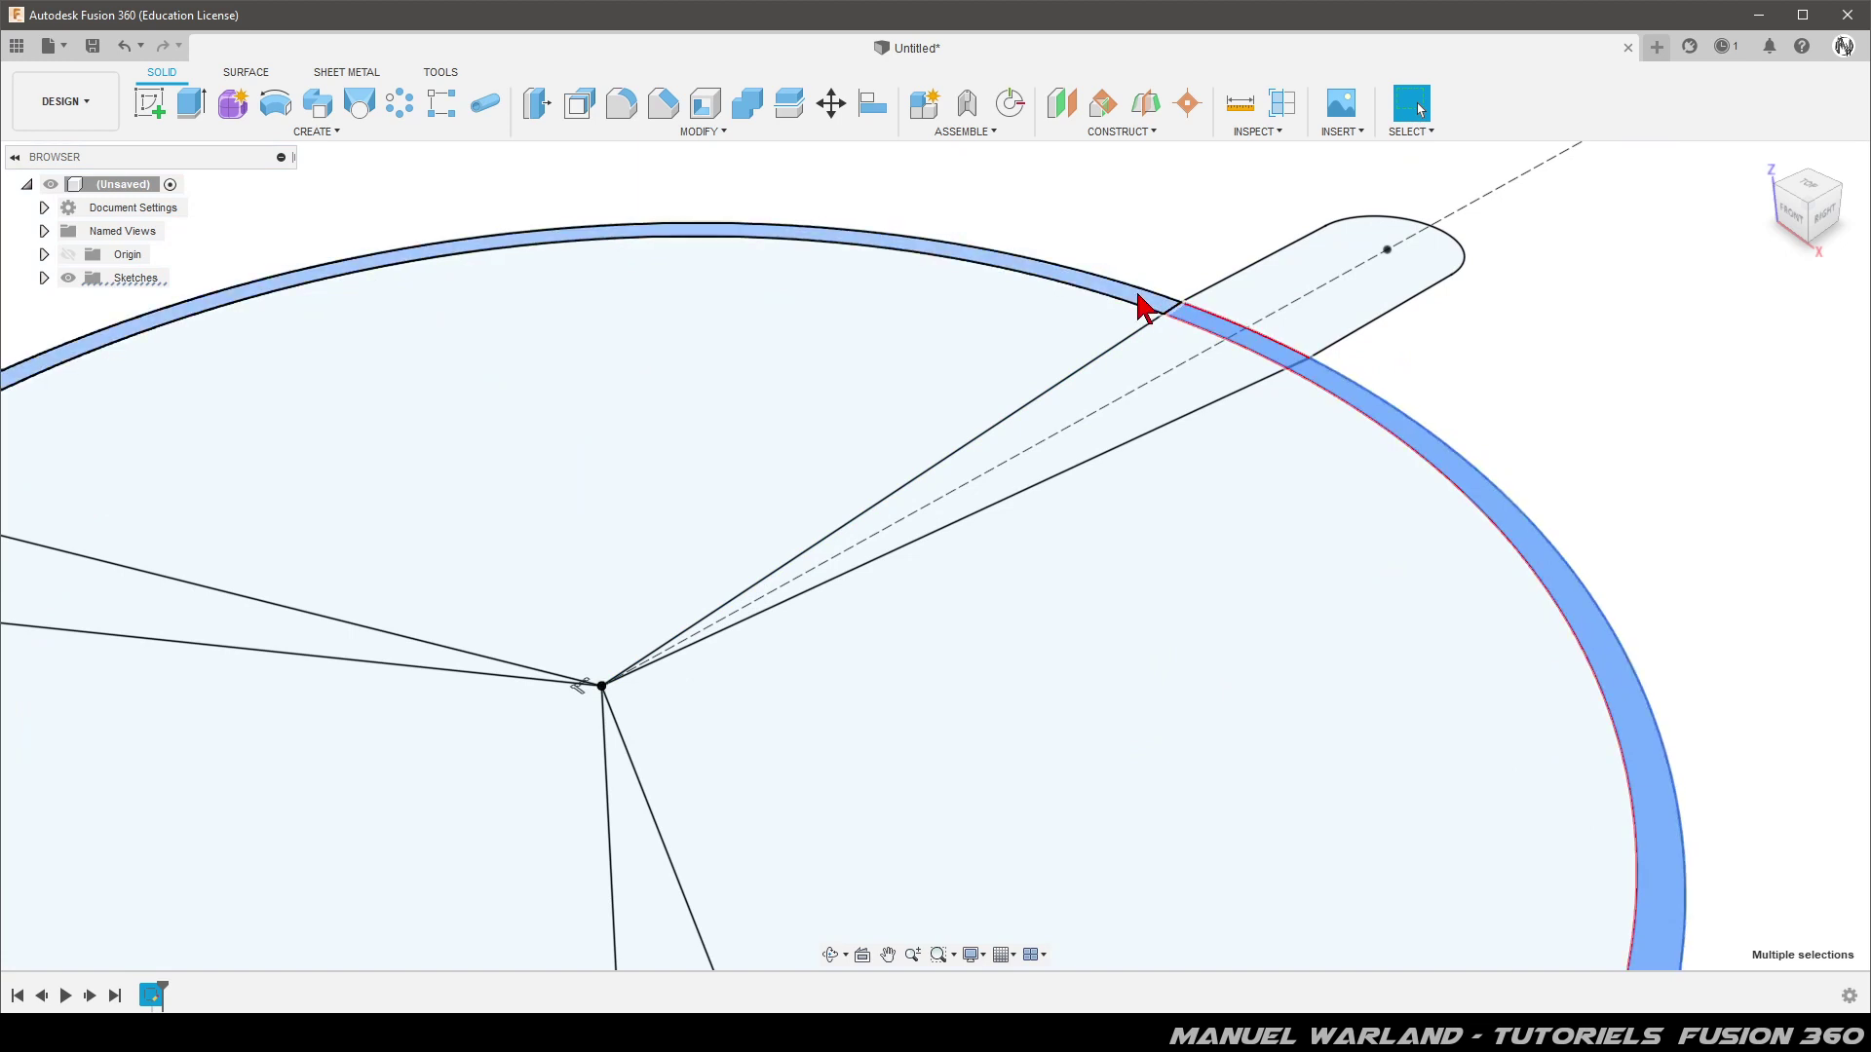
{"action": "scroll", "coordinate": [1286, 220], "scroll_direction": "down", "scroll_amount": 3}
{"action": "scroll", "coordinate": [444, 397], "scroll_direction": "up", "scroll_amount": 3}
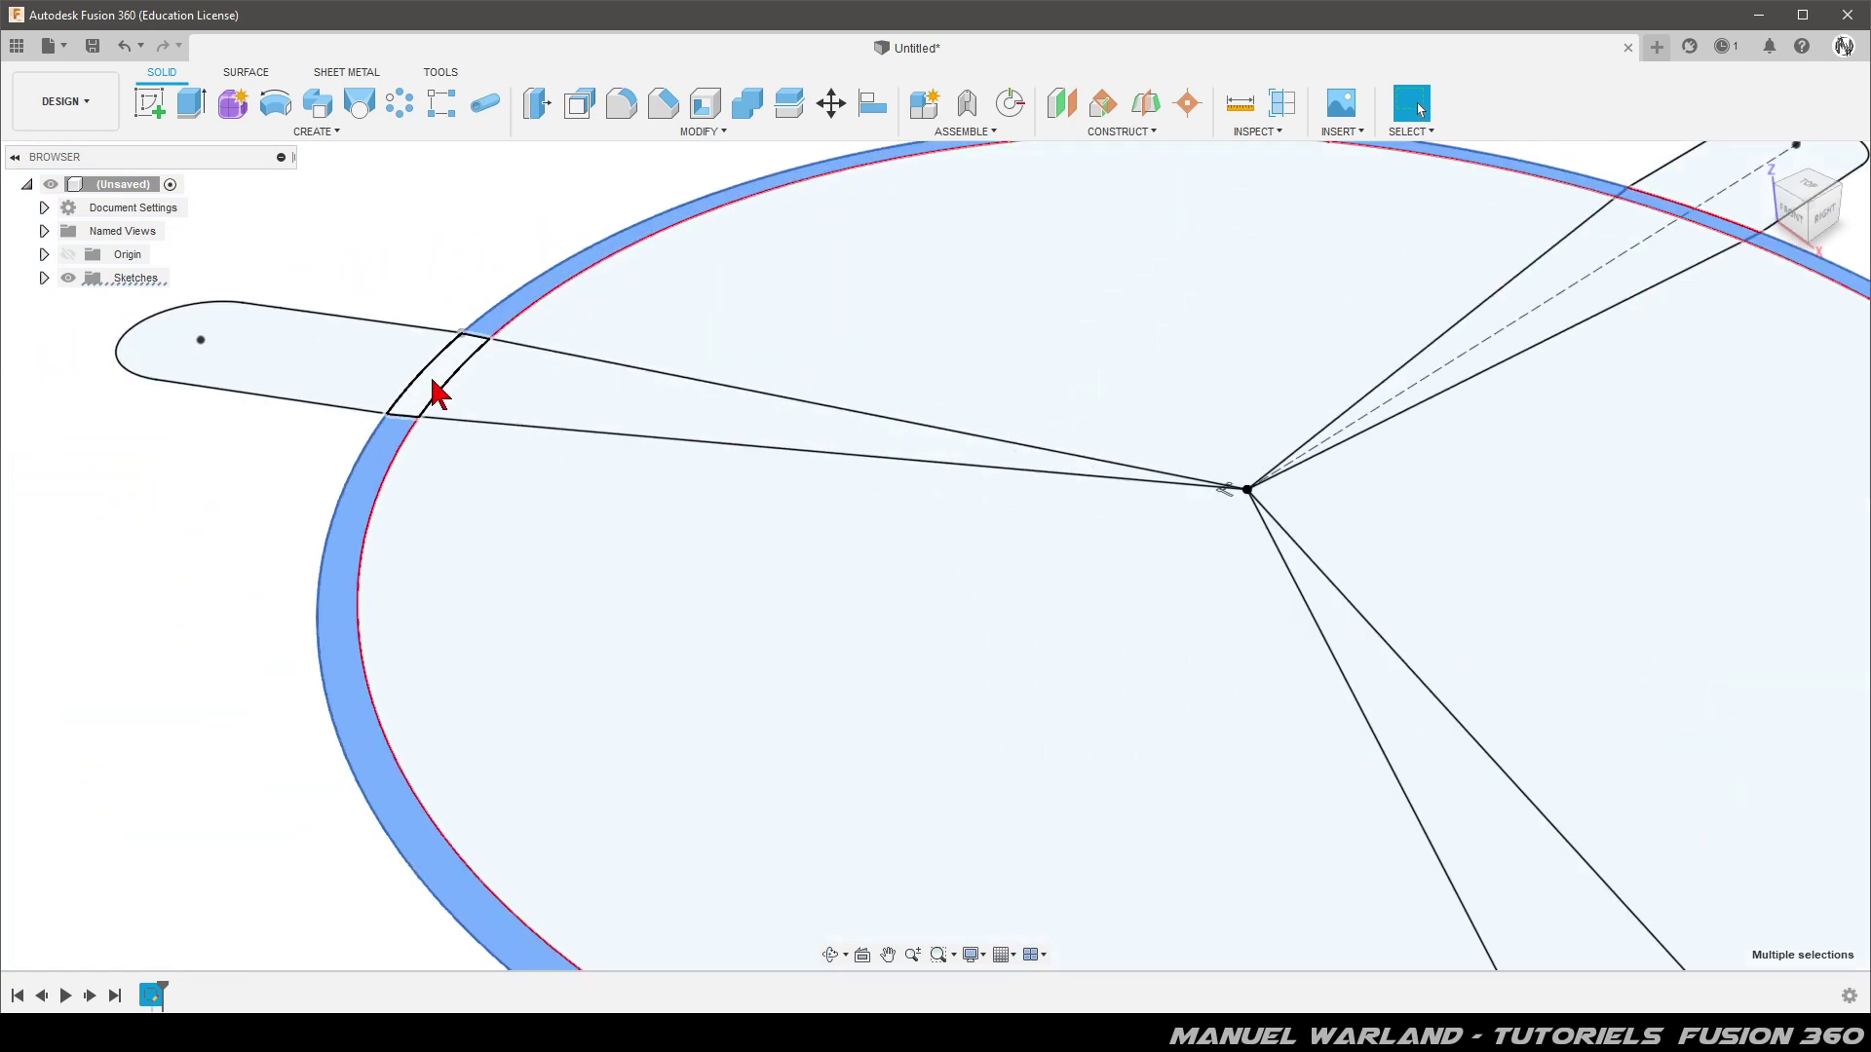
{"action": "scroll", "coordinate": [439, 395], "scroll_direction": "up", "scroll_amount": 1}
{"action": "scroll", "coordinate": [676, 468], "scroll_direction": "down", "scroll_amount": 2}
{"action": "scroll", "coordinate": [359, 626], "scroll_direction": "down", "scroll_amount": 1}
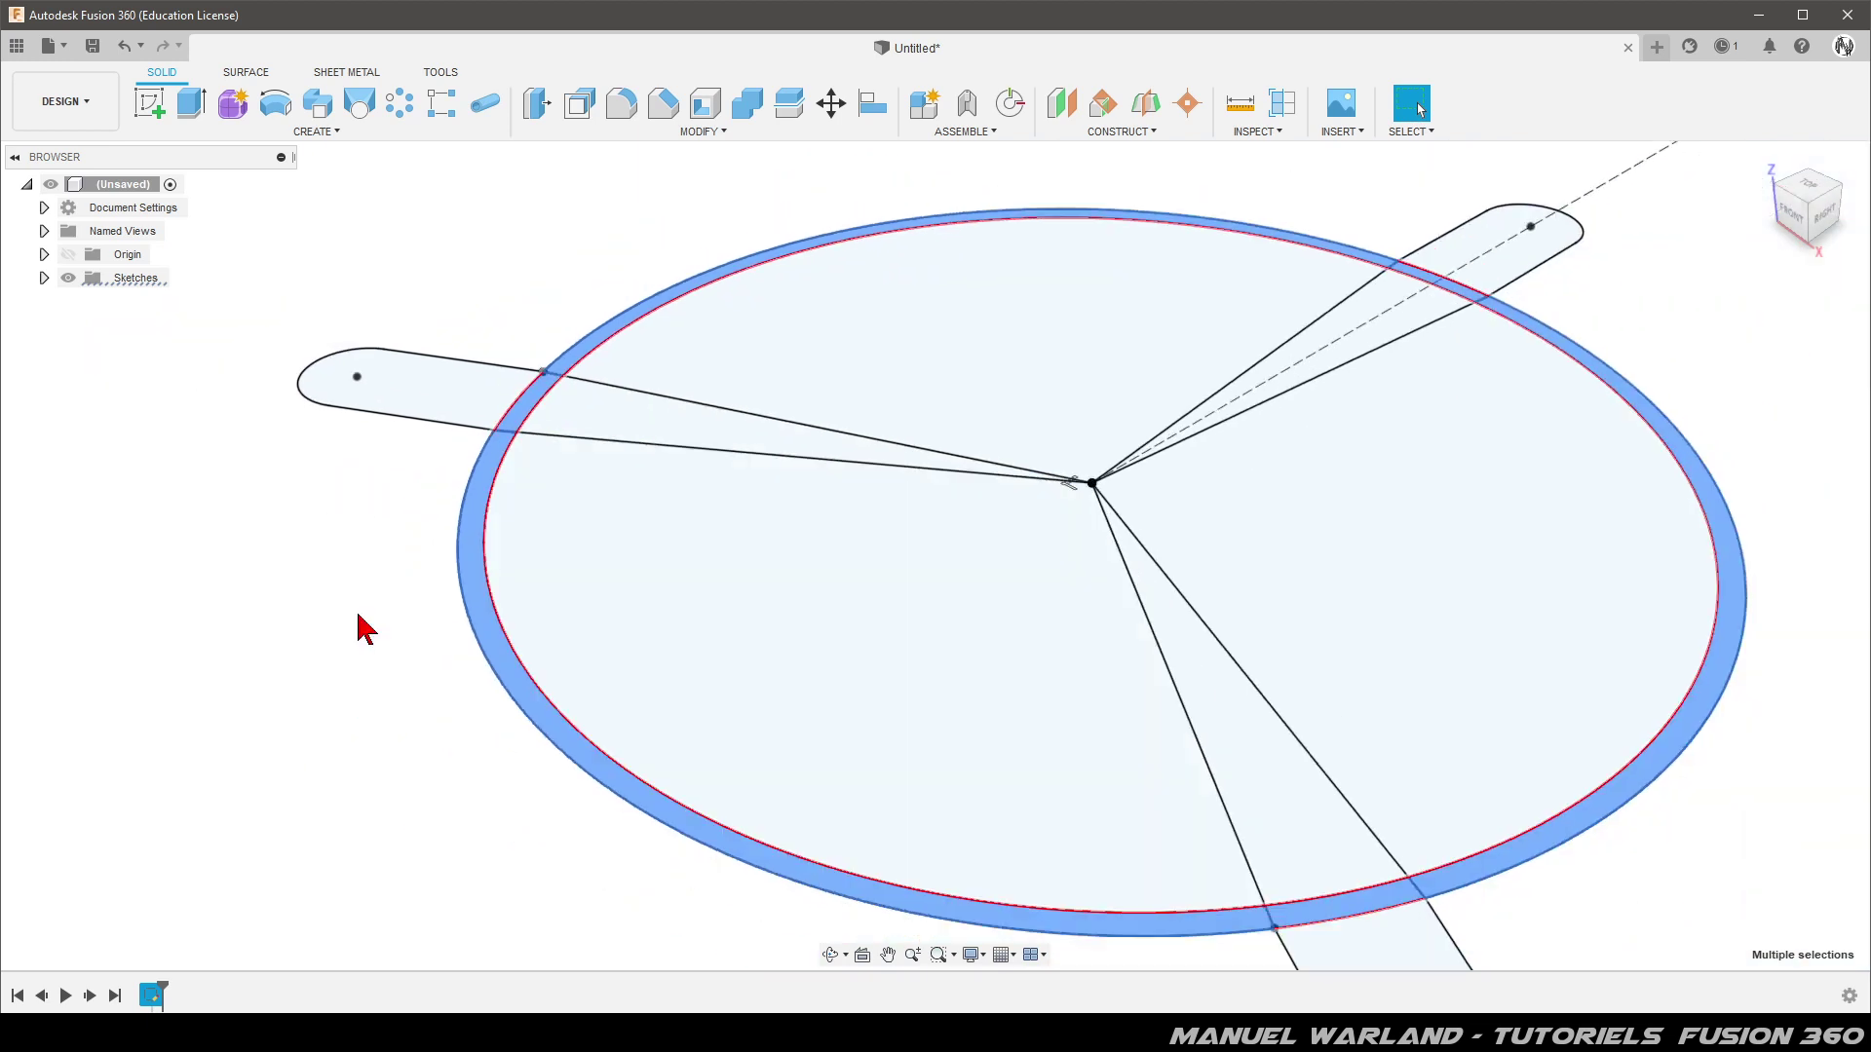
{"action": "scroll", "coordinate": [359, 627], "scroll_direction": "down", "scroll_amount": 2}
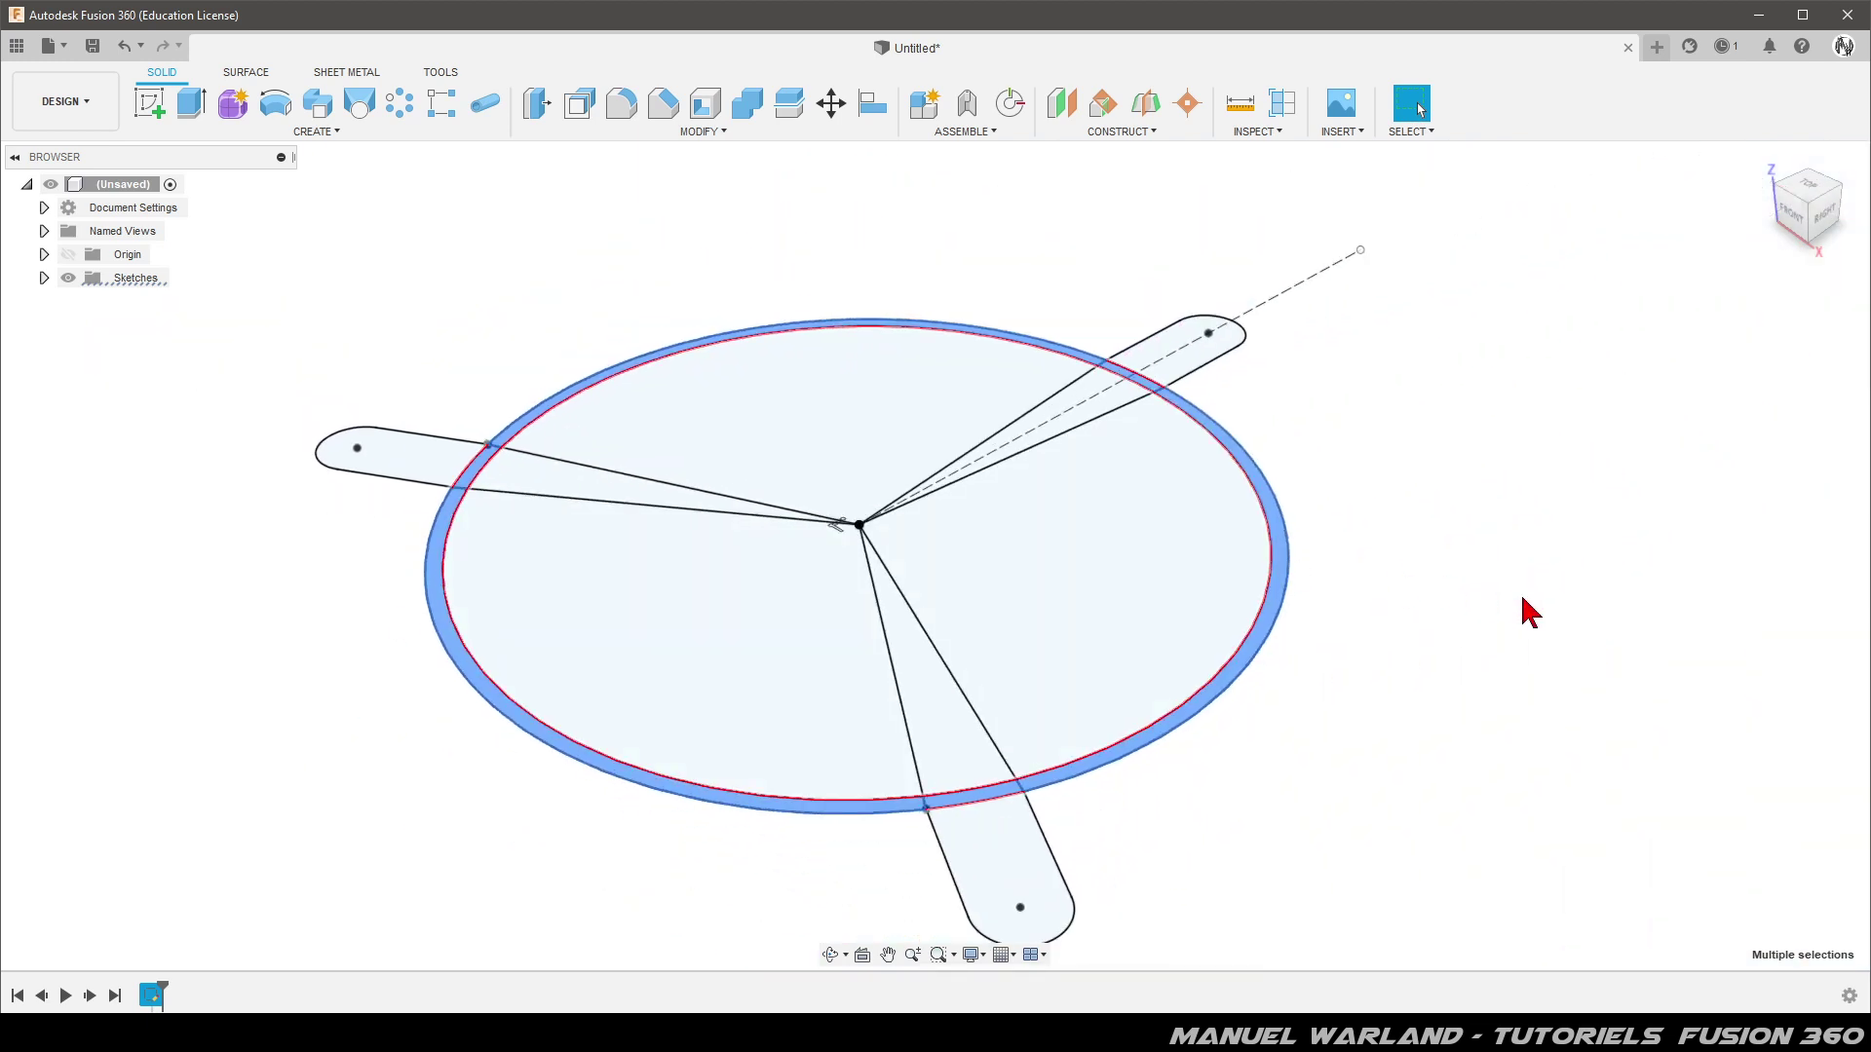
{"action": "key", "text": "e"}
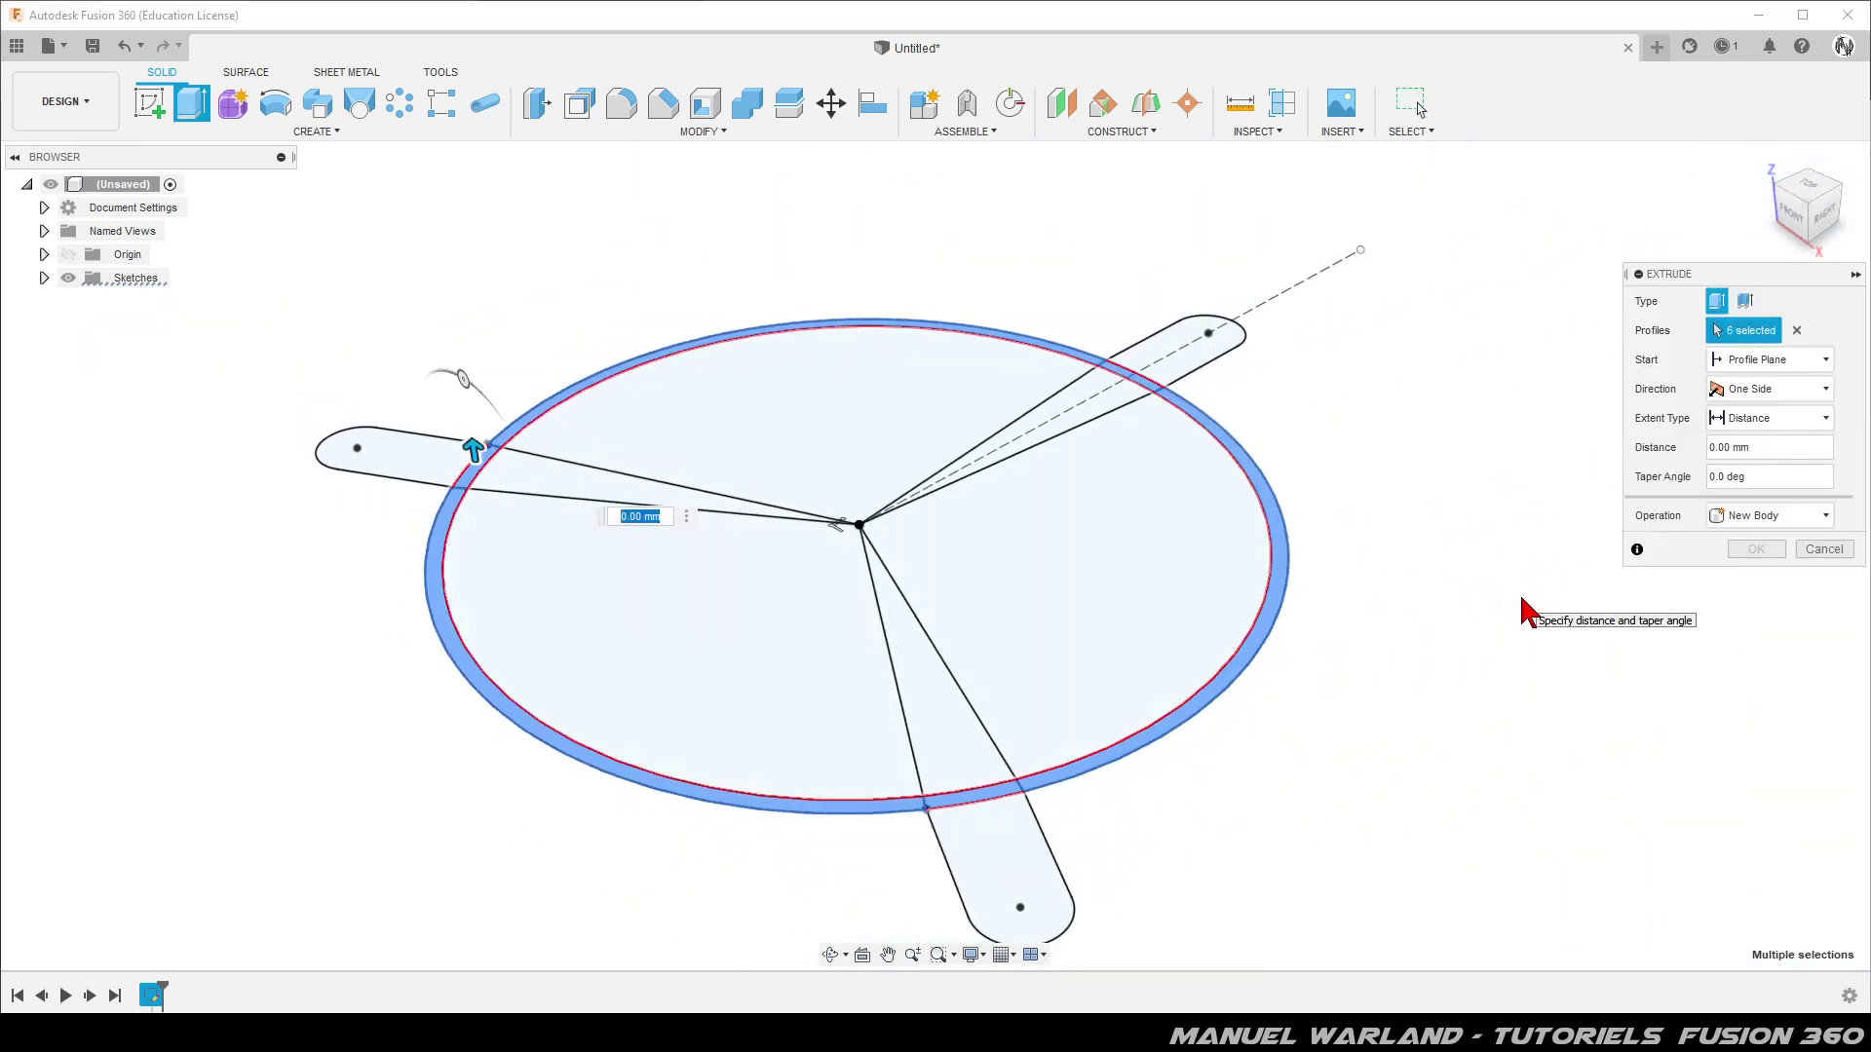
Extrude the ring profiles to the HCercle parameter height of 35 mm
{"action": "left_click", "coordinate": [1774, 445]}
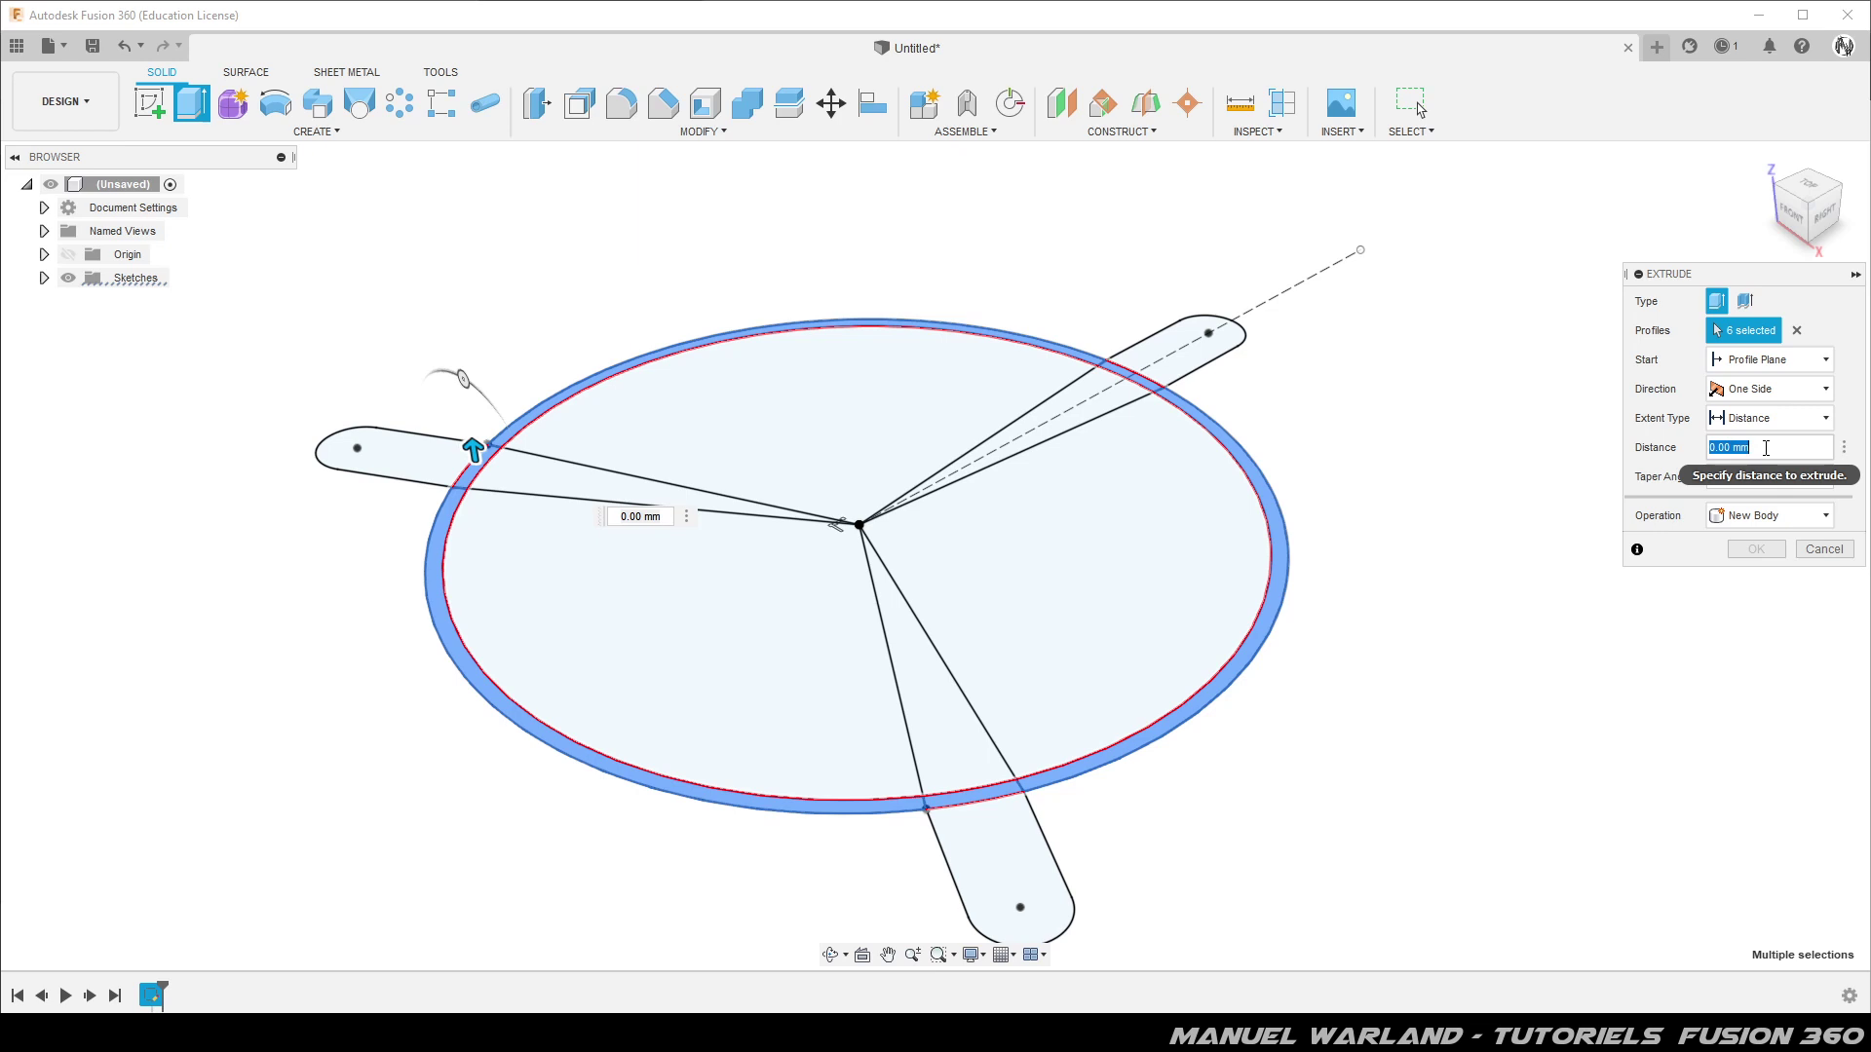
{"action": "type", "text": "H"}
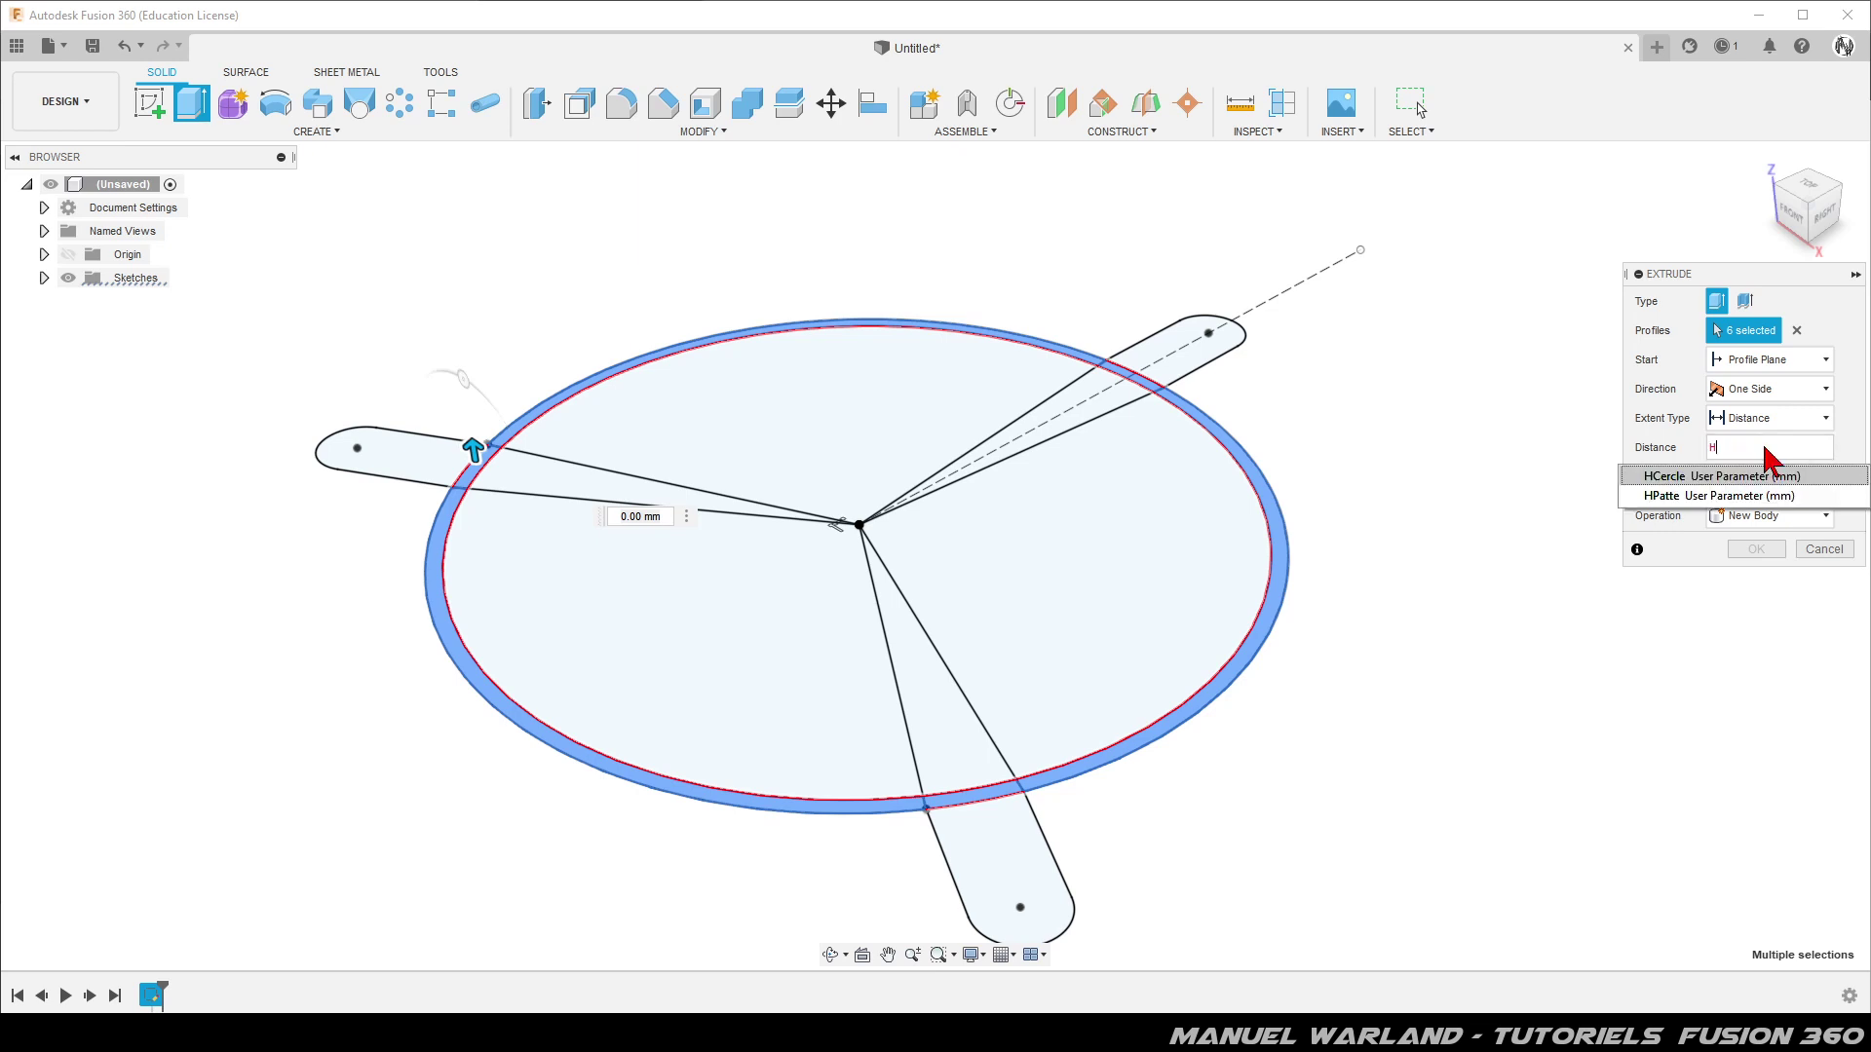
{"action": "left_click", "coordinate": [1680, 475]}
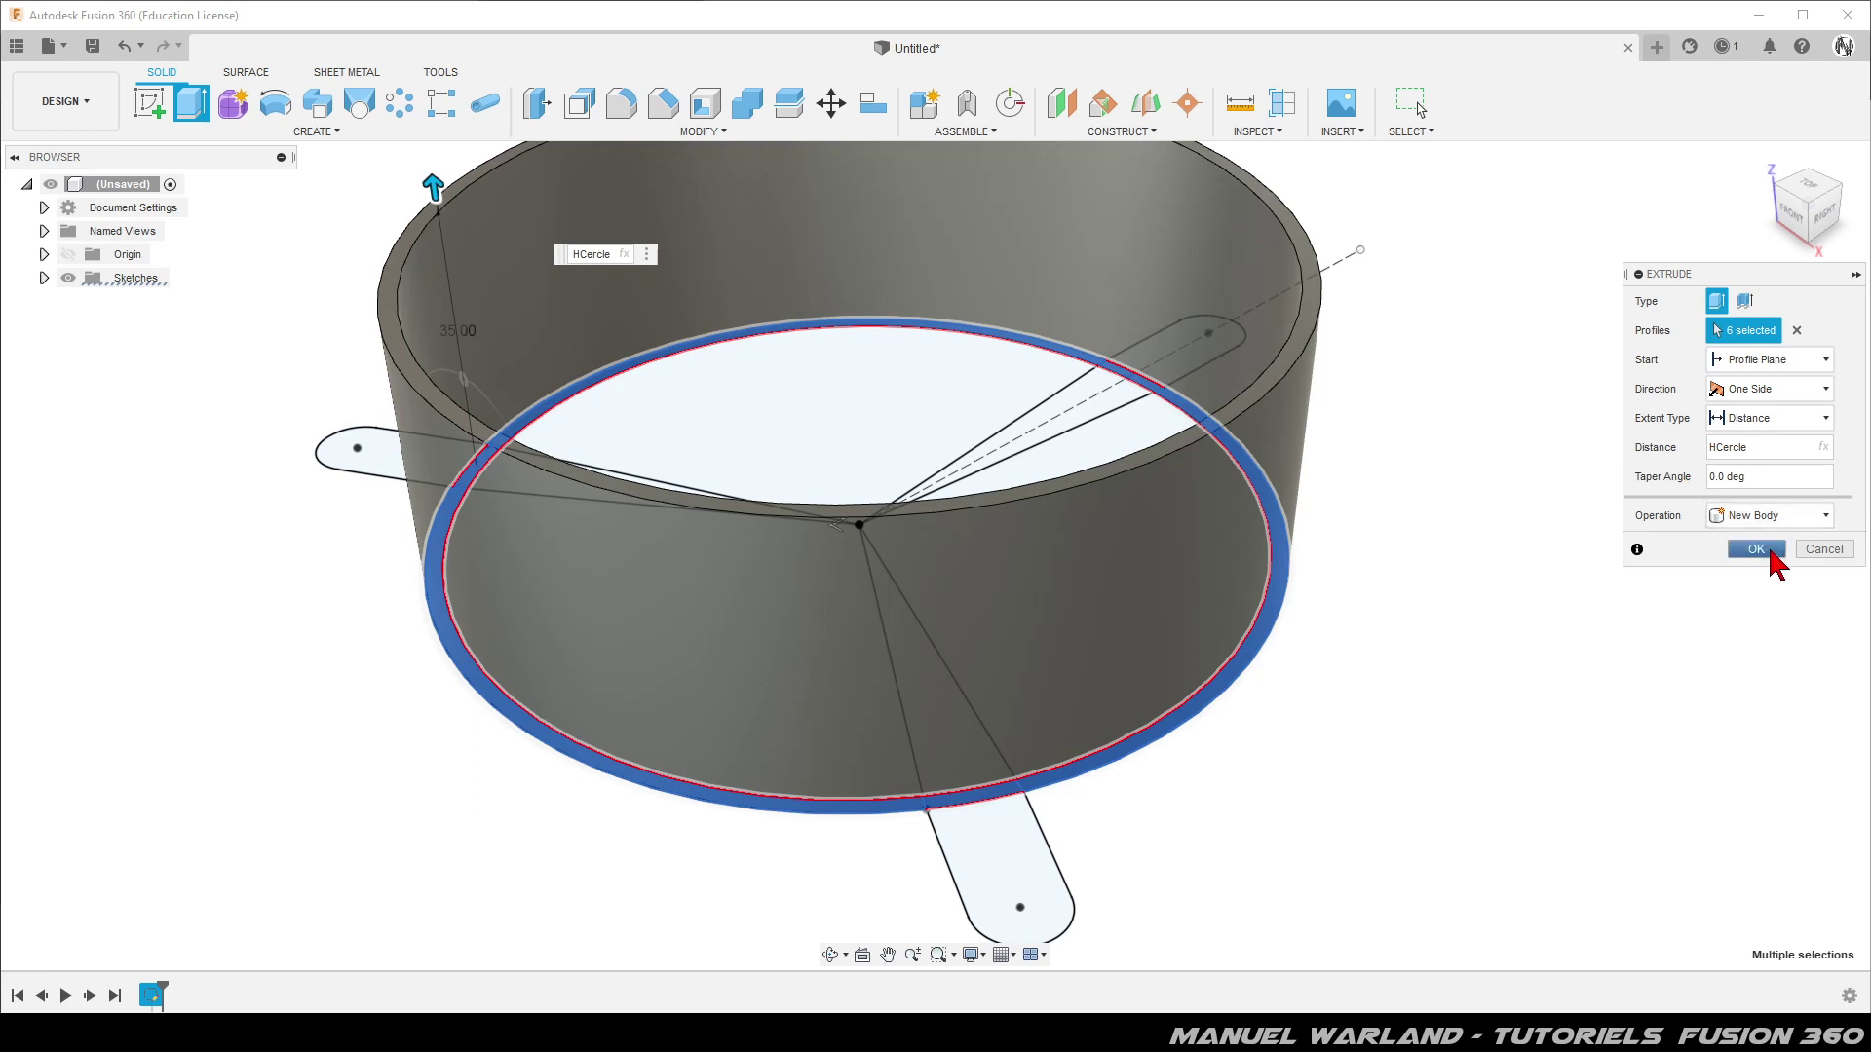
{"action": "left_click", "coordinate": [1756, 549]}
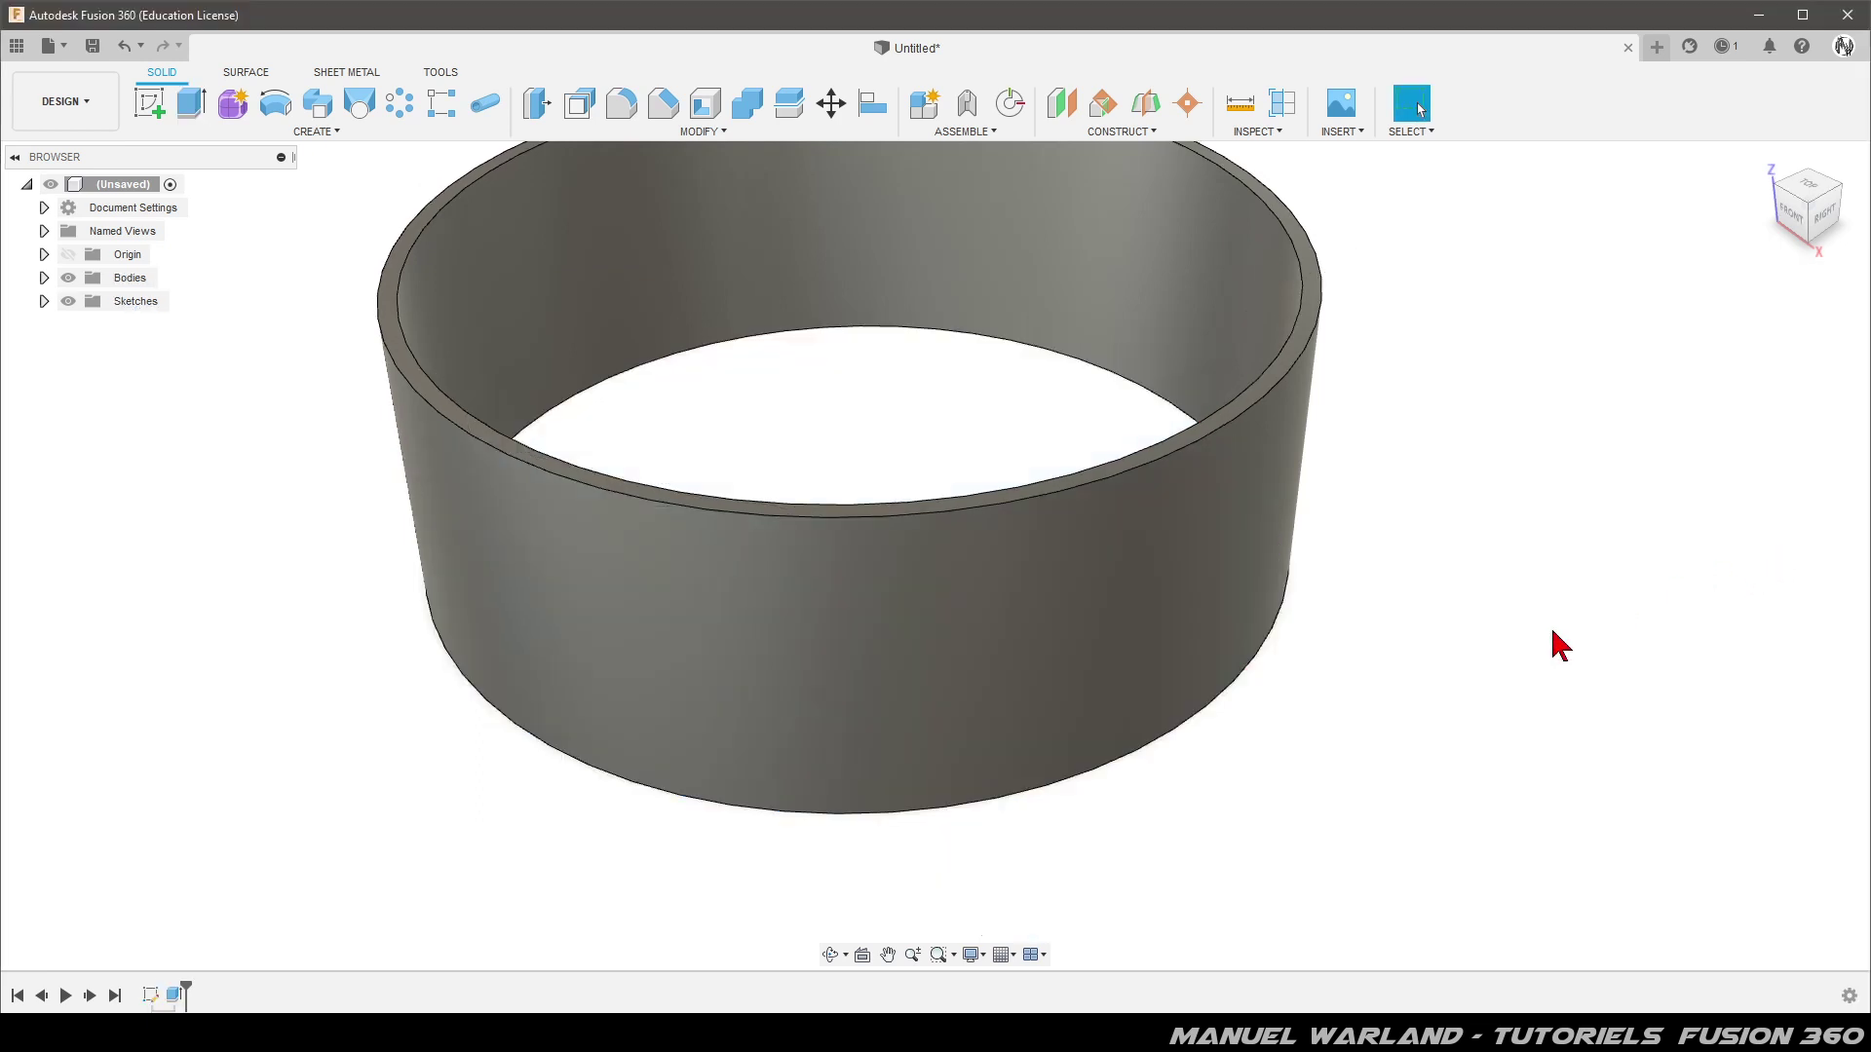
Show Sketch1 again from the Browser's Sketches folder
{"action": "scroll", "coordinate": [1491, 719], "scroll_direction": "down", "scroll_amount": 3}
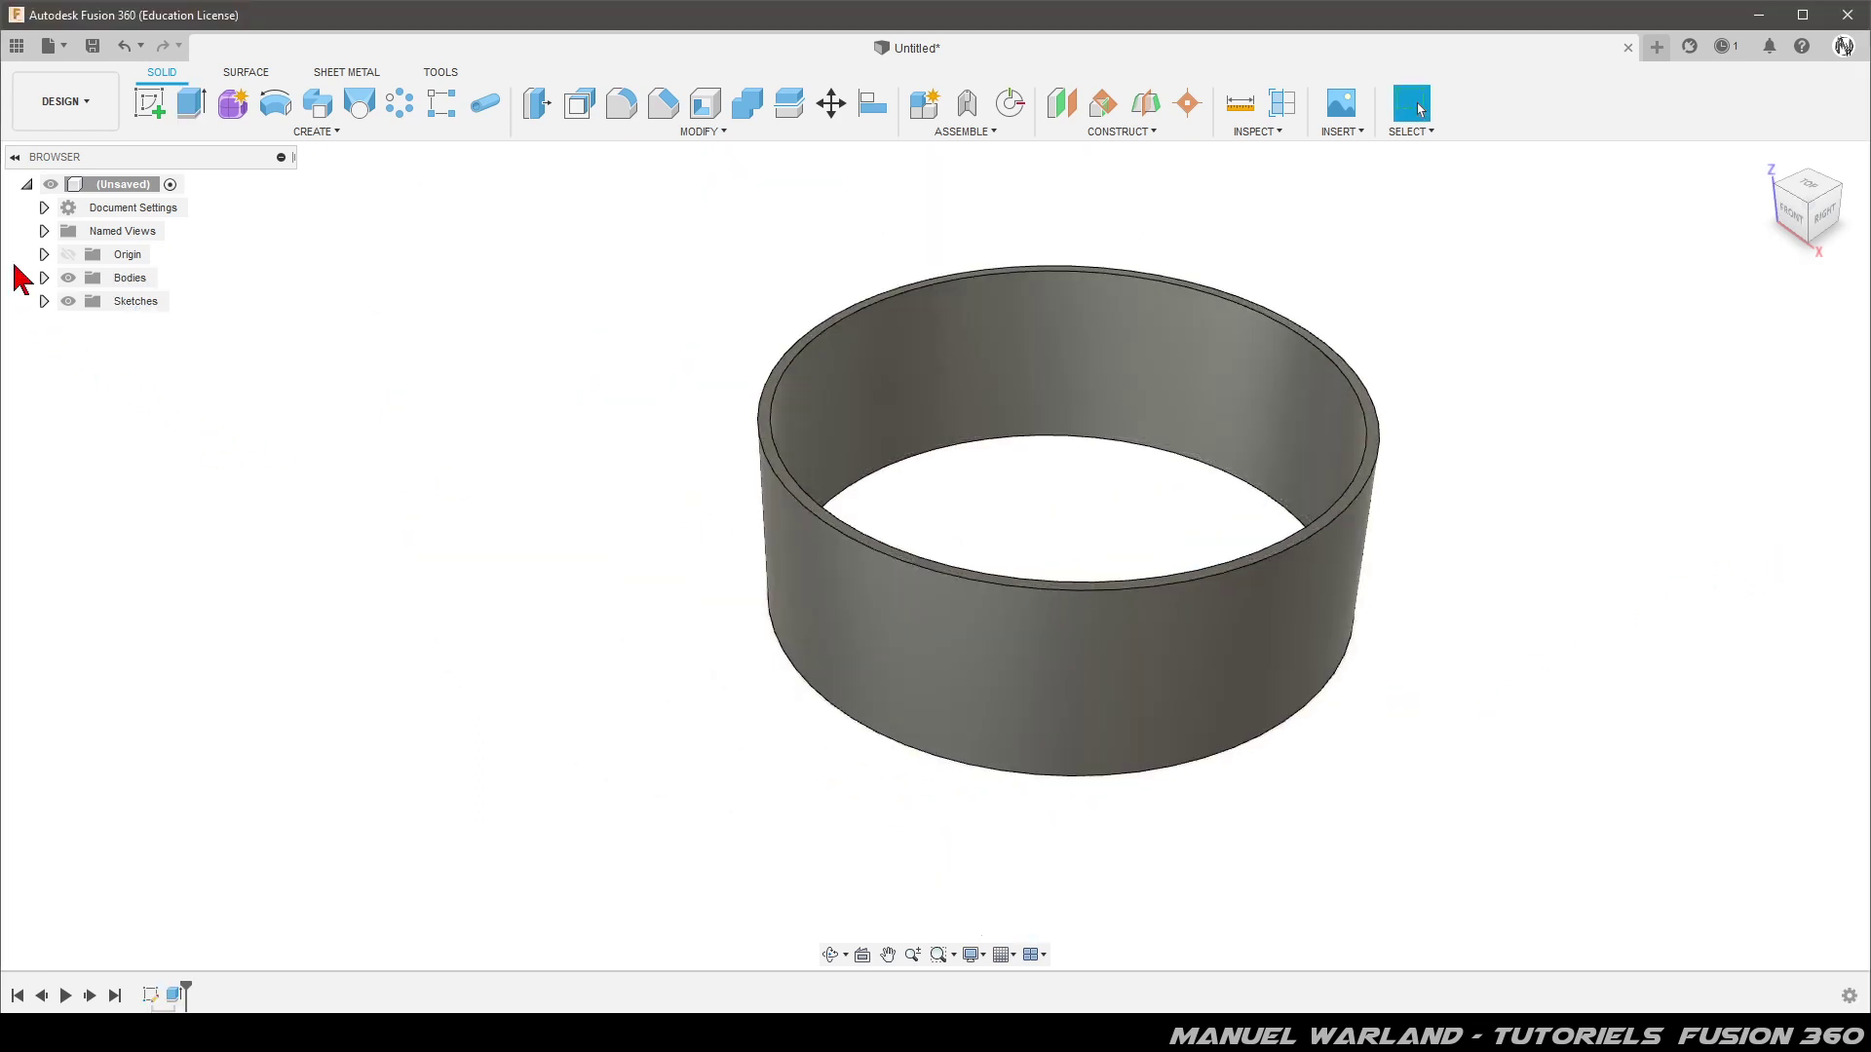
{"action": "left_click", "coordinate": [44, 301]}
{"action": "left_click", "coordinate": [86, 325]}
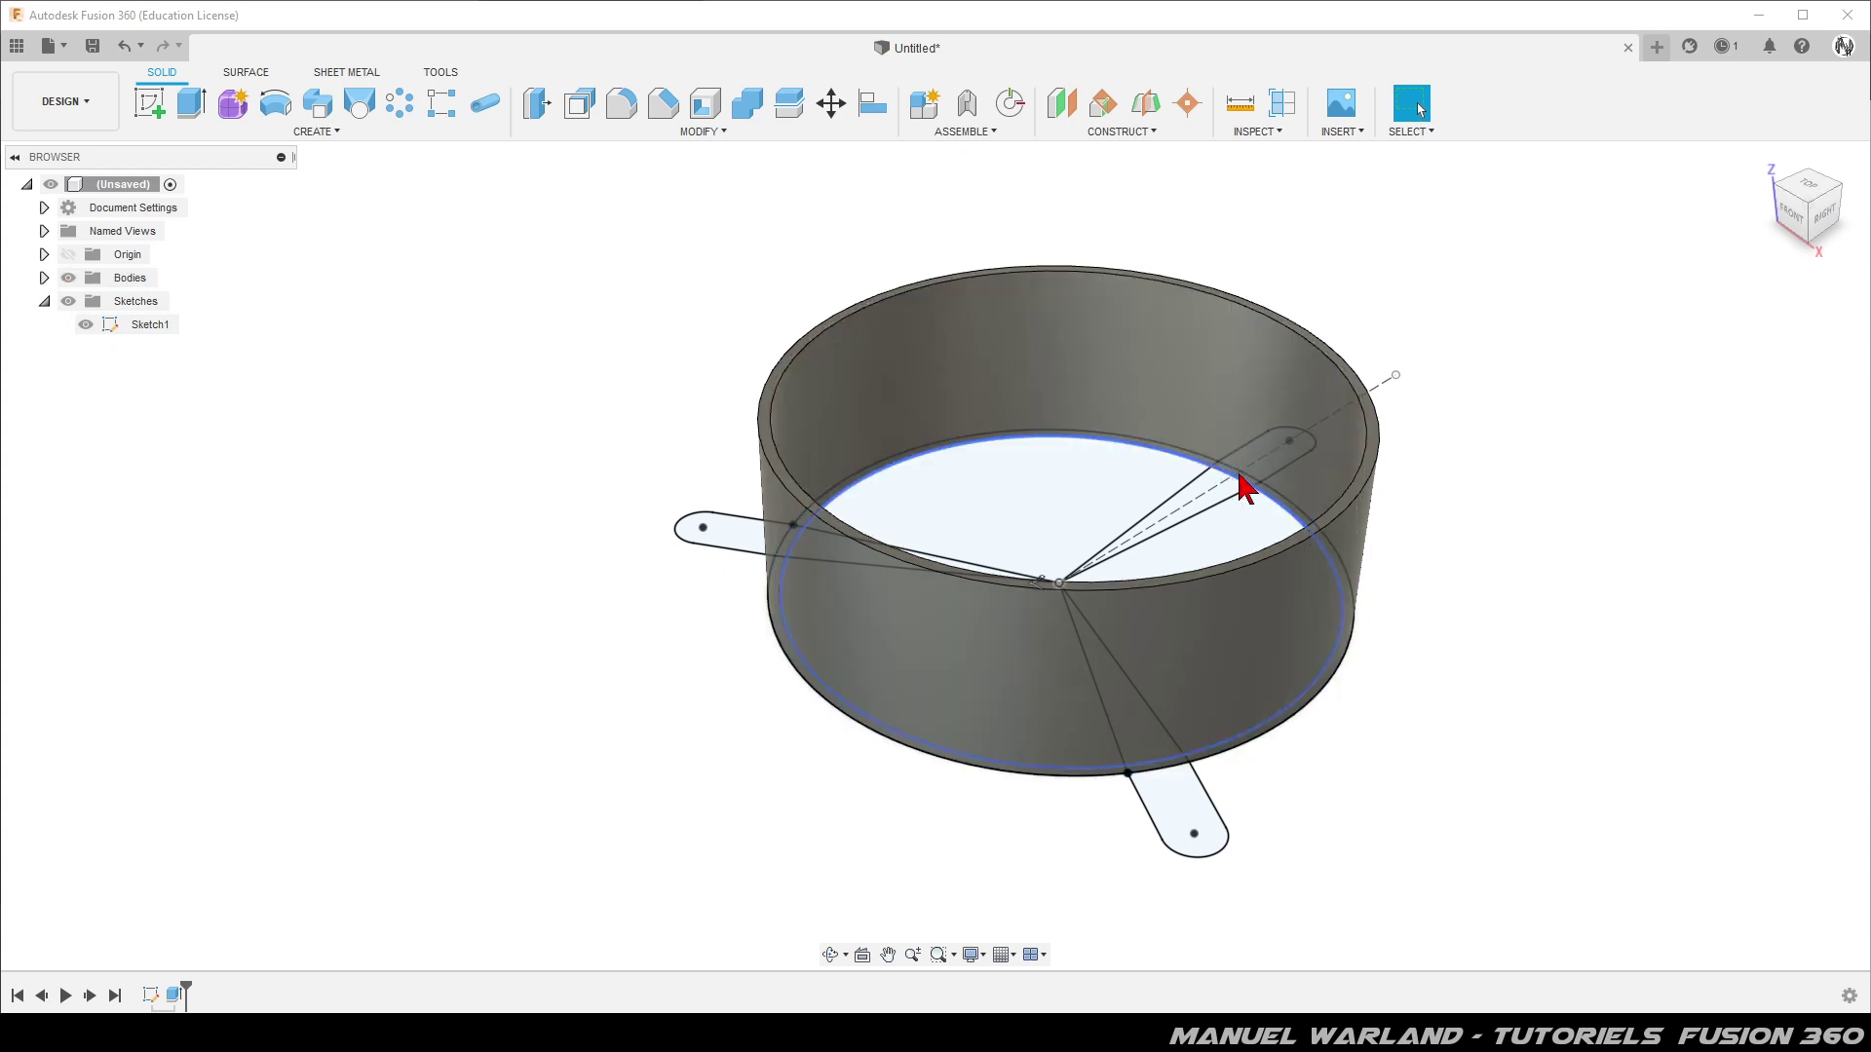
{"action": "scroll", "coordinate": [1202, 781], "scroll_direction": "up", "scroll_amount": 3}
{"action": "scroll", "coordinate": [1211, 751], "scroll_direction": "up", "scroll_amount": 3}
Select the three small tab-root profiles at the bottom, left and top-right
{"action": "left_click", "coordinate": [1088, 758]}
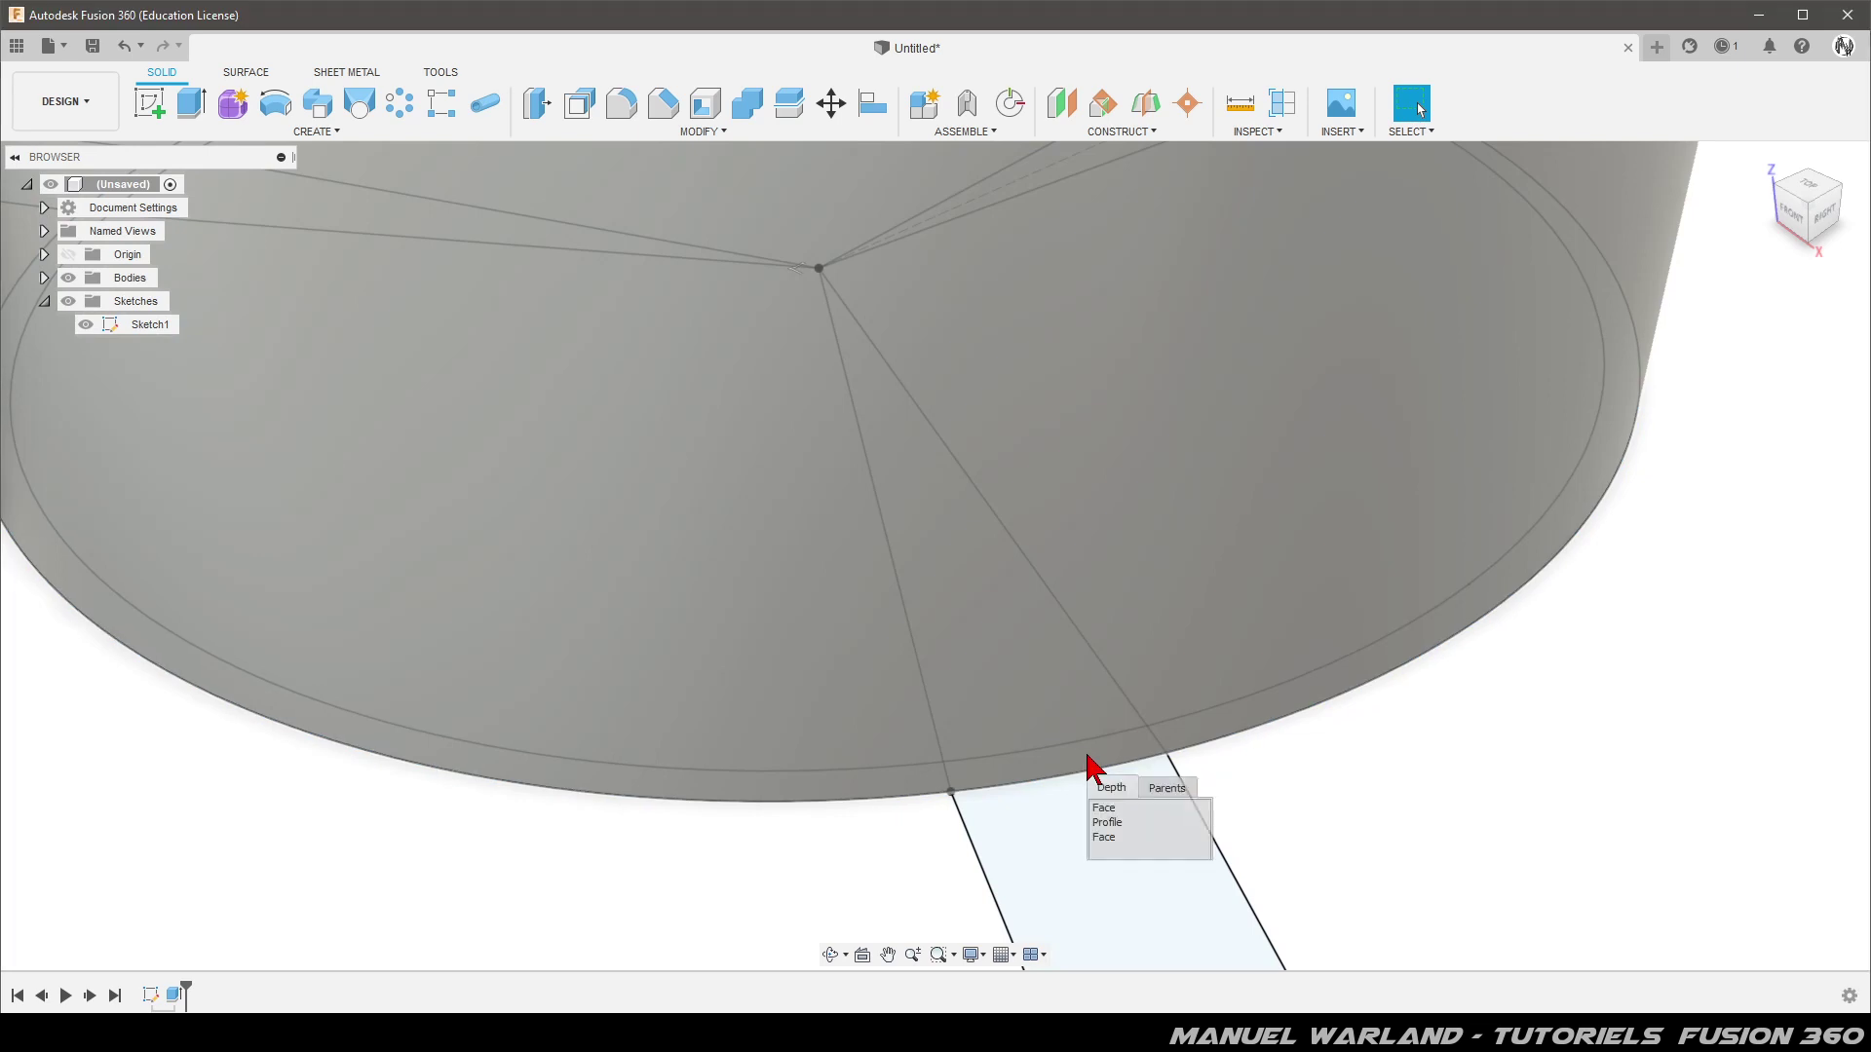
{"action": "scroll", "coordinate": [1096, 780], "scroll_direction": "down", "scroll_amount": 2}
{"action": "left_click", "coordinate": [1119, 828]}
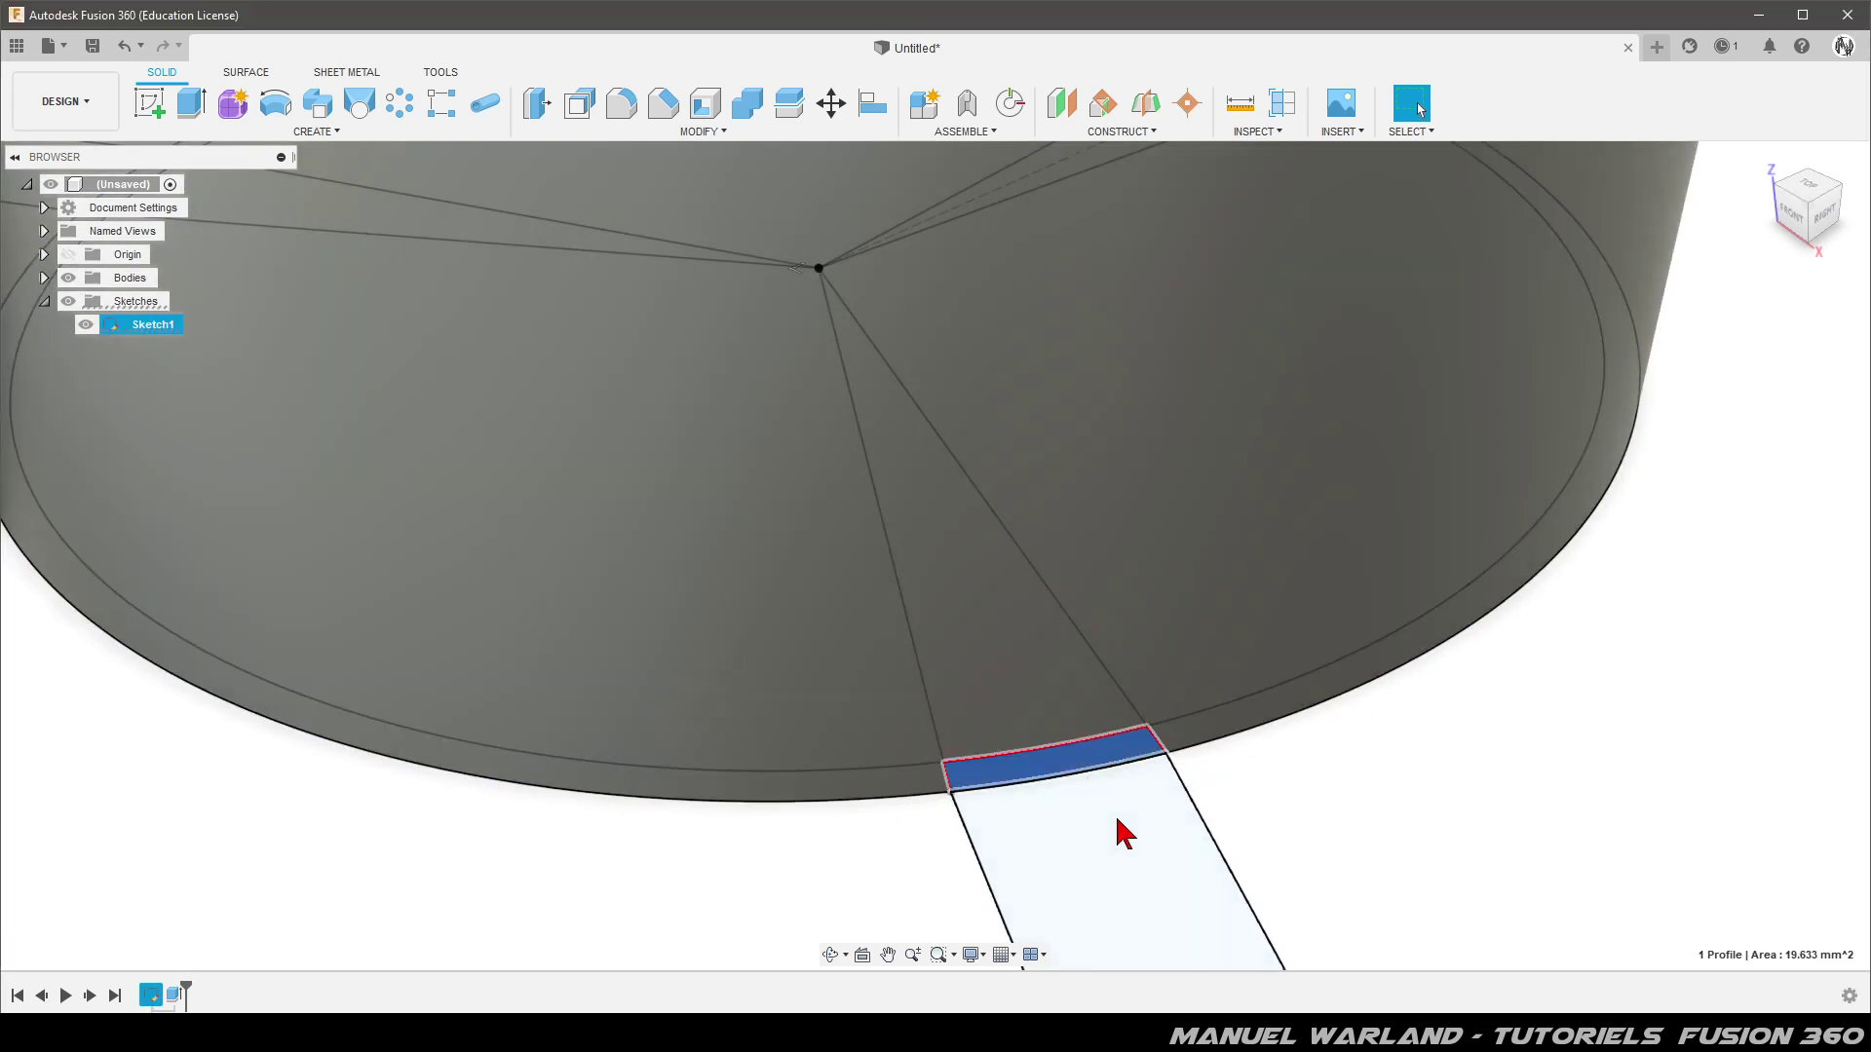
{"action": "scroll", "coordinate": [1126, 833], "scroll_direction": "down", "scroll_amount": 3}
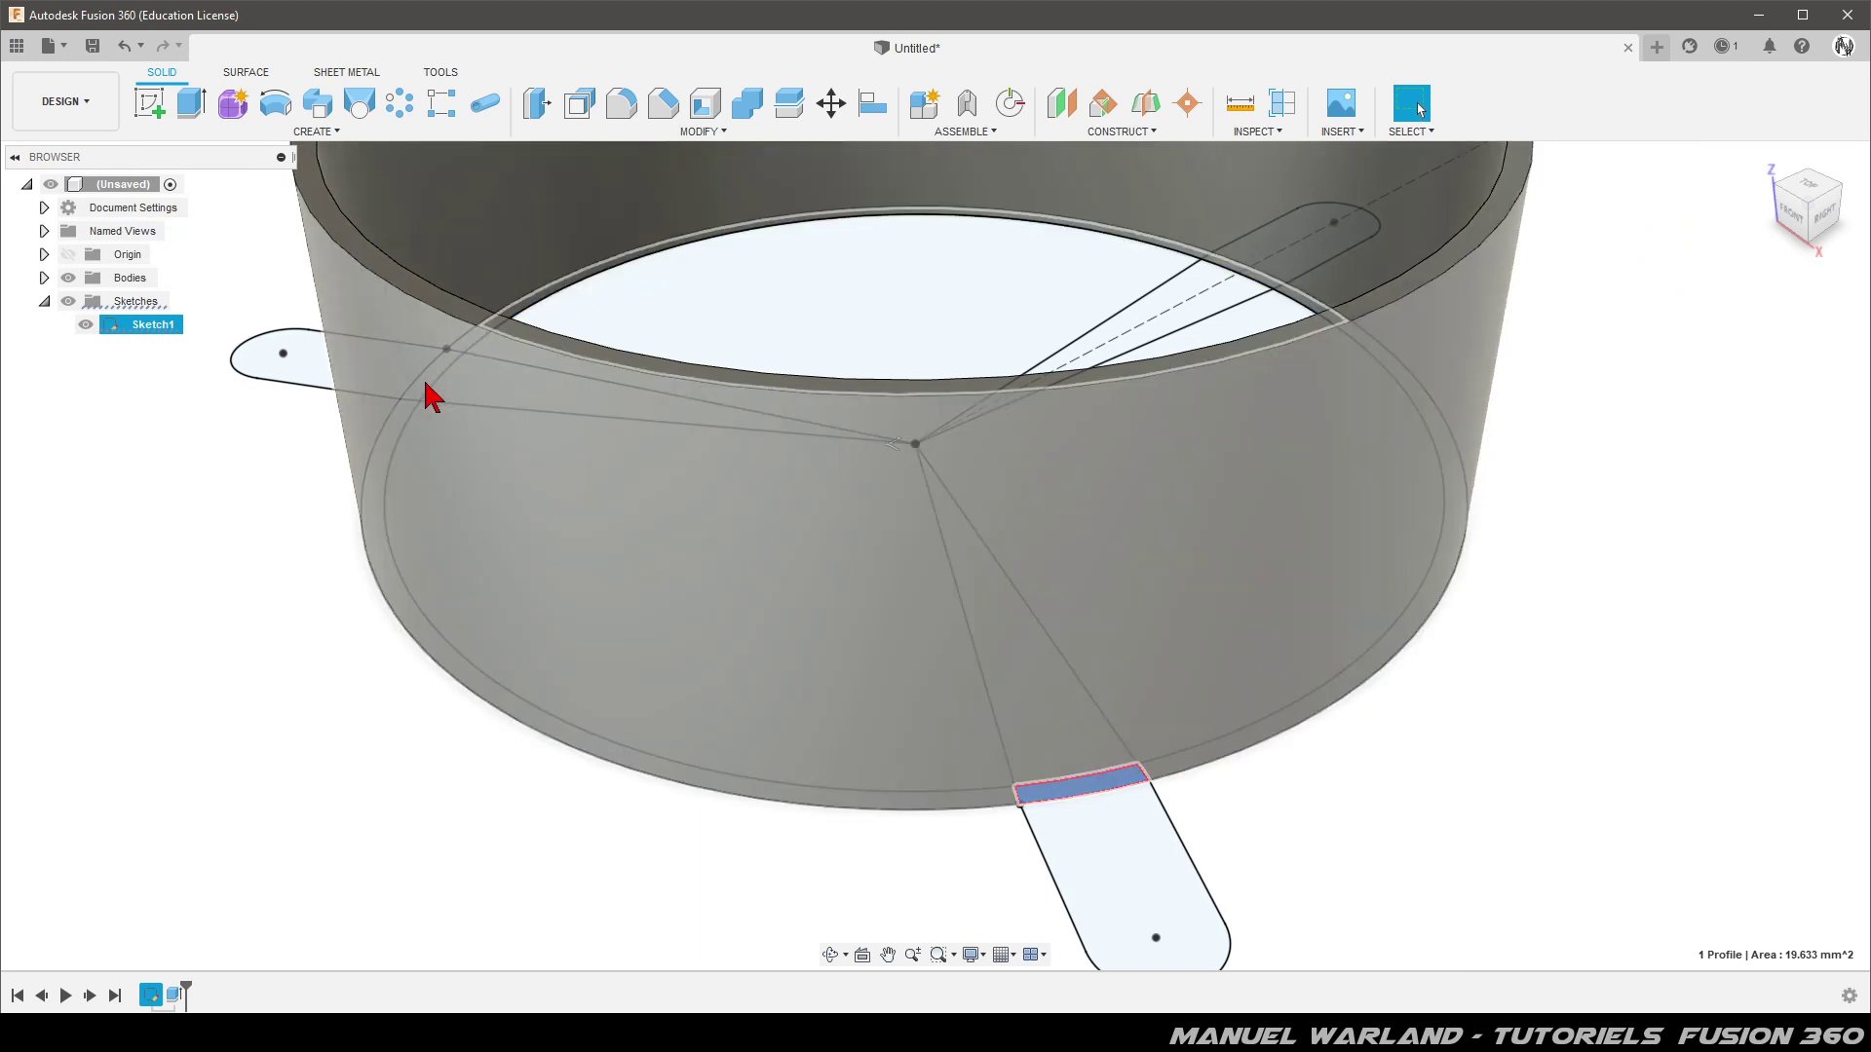
{"action": "left_click", "coordinate": [429, 397]}
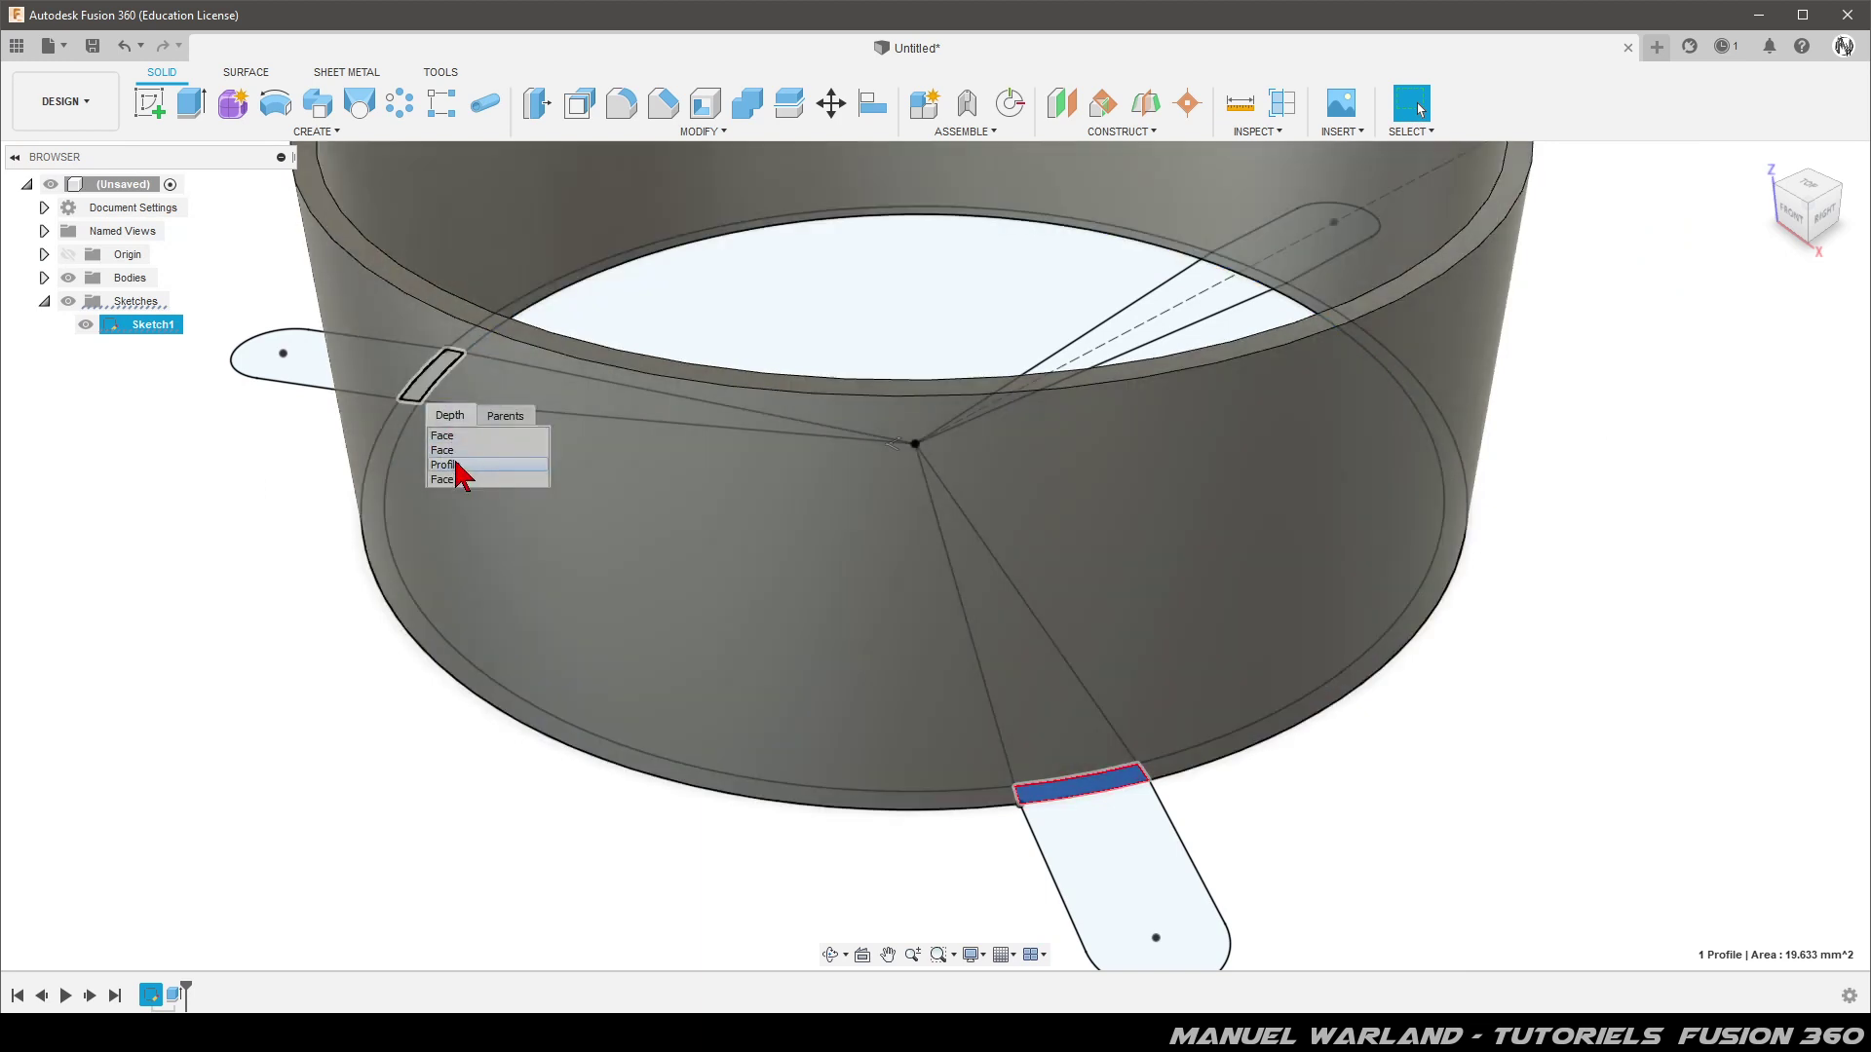
{"action": "left_click", "coordinate": [460, 470]}
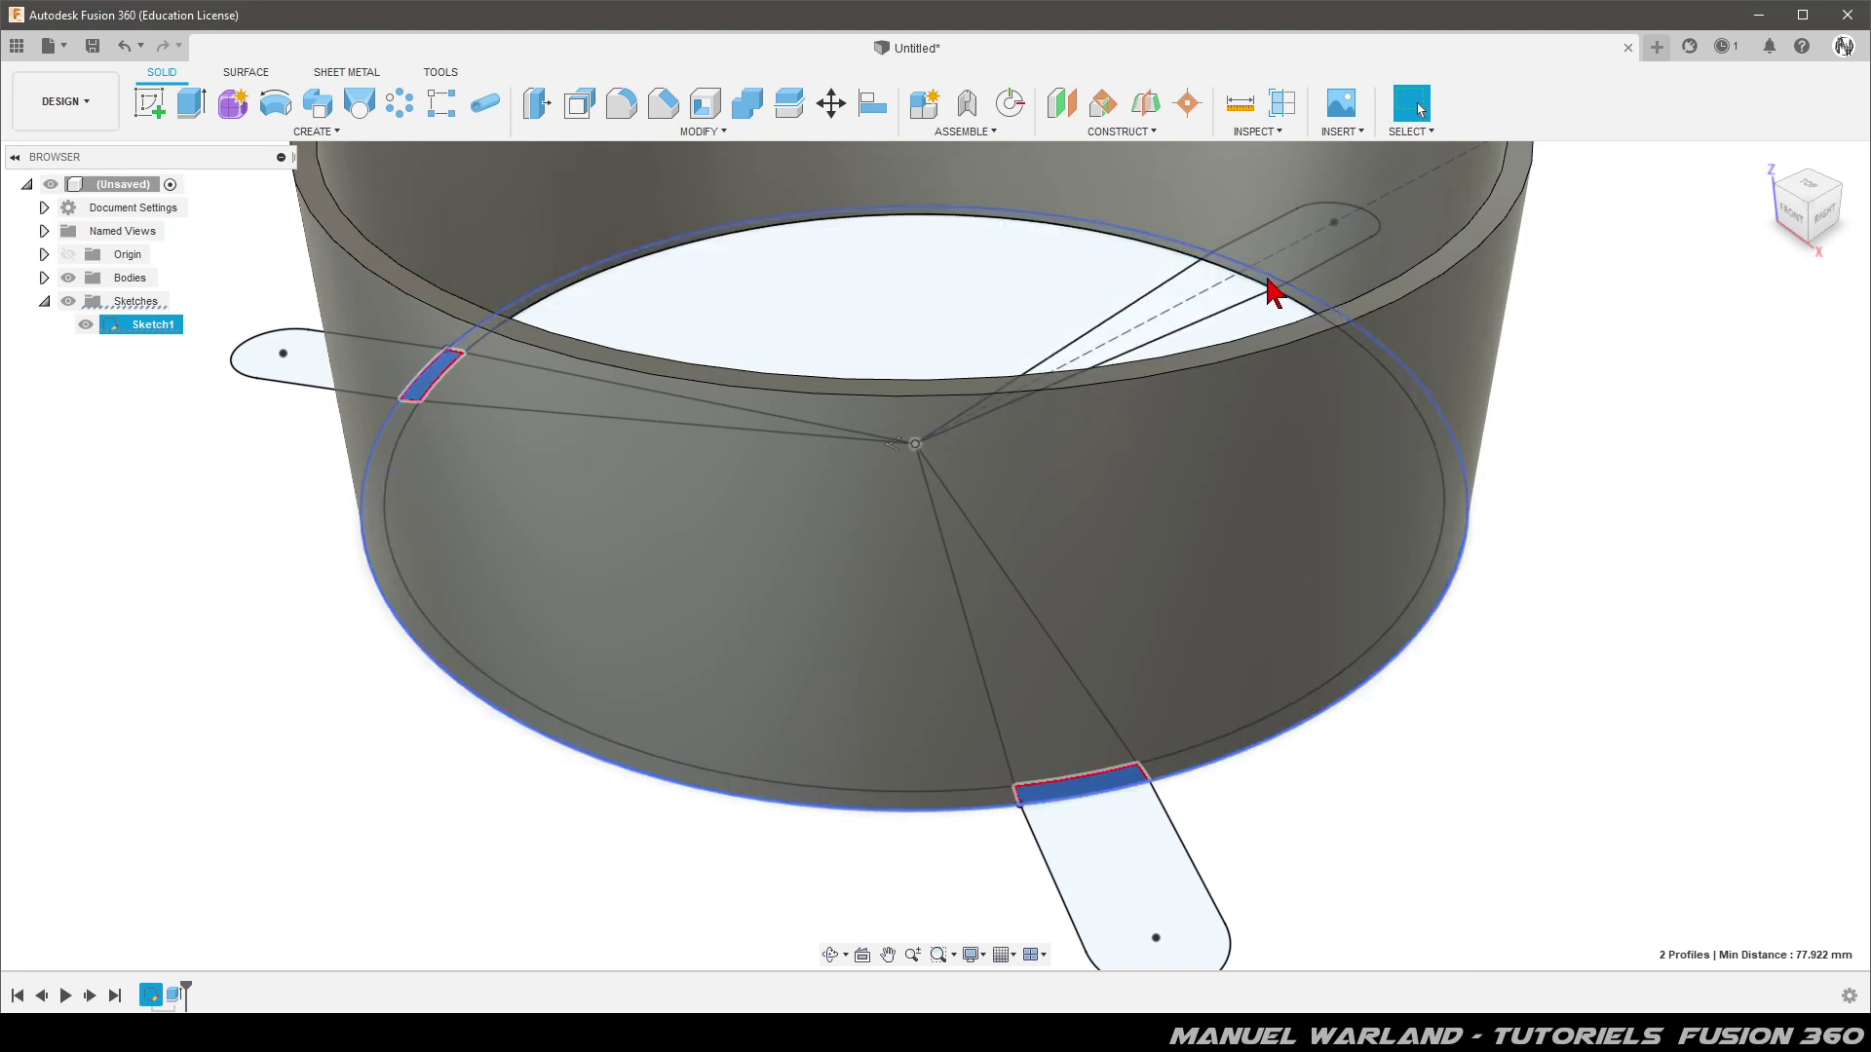
{"action": "left_click", "coordinate": [1265, 280]}
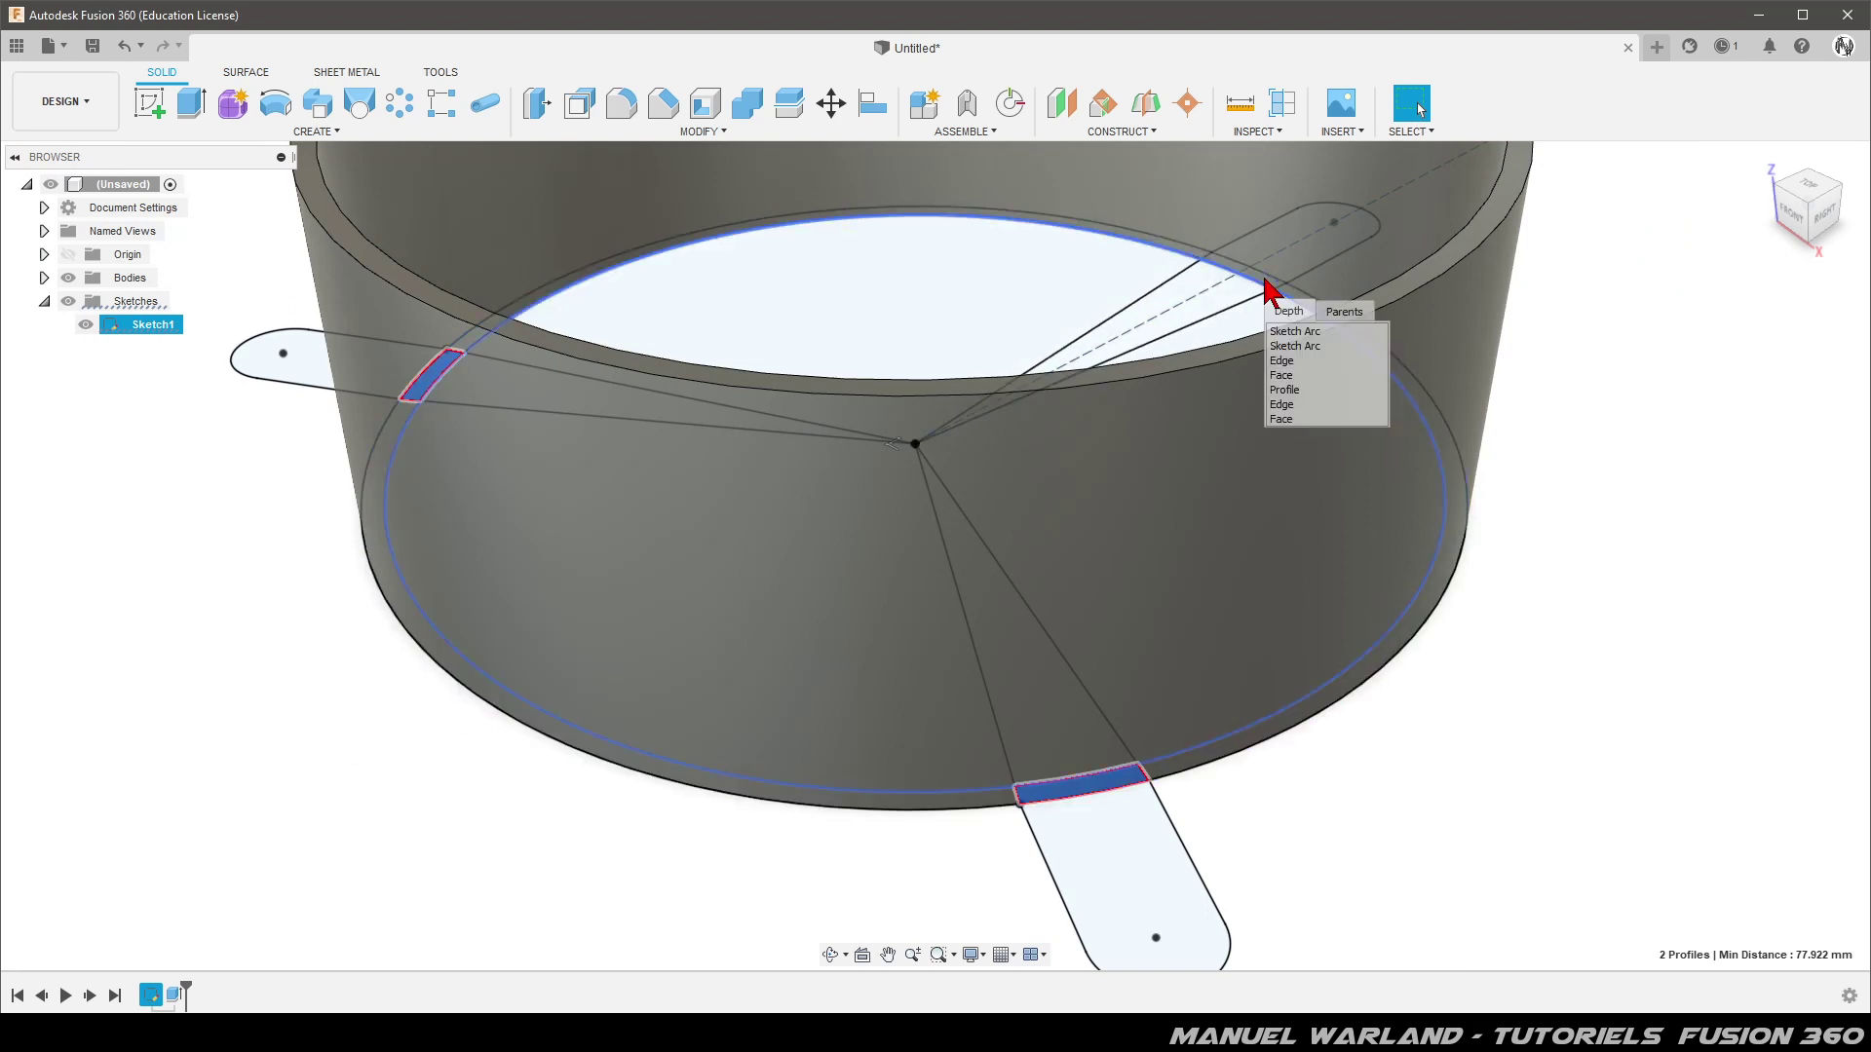
{"action": "left_click", "coordinate": [1286, 390]}
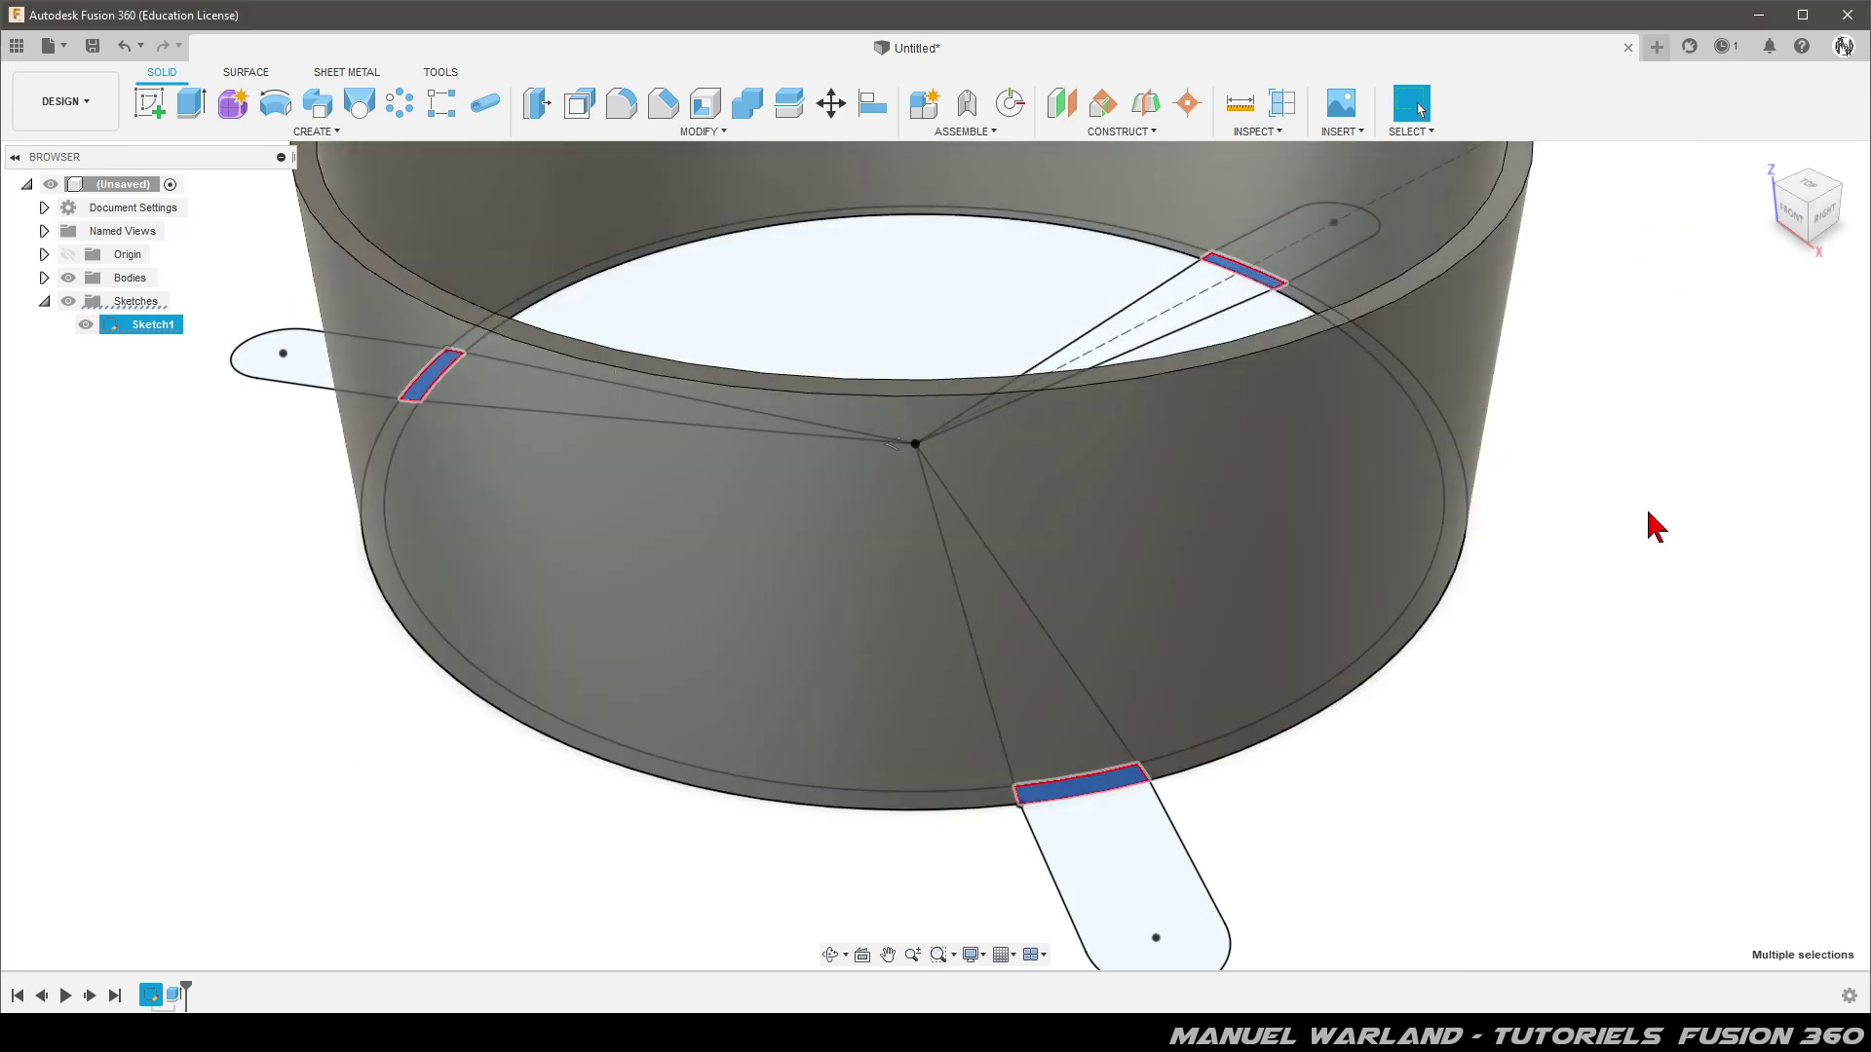
{"action": "scroll", "coordinate": [1556, 573], "scroll_direction": "down", "scroll_amount": 3}
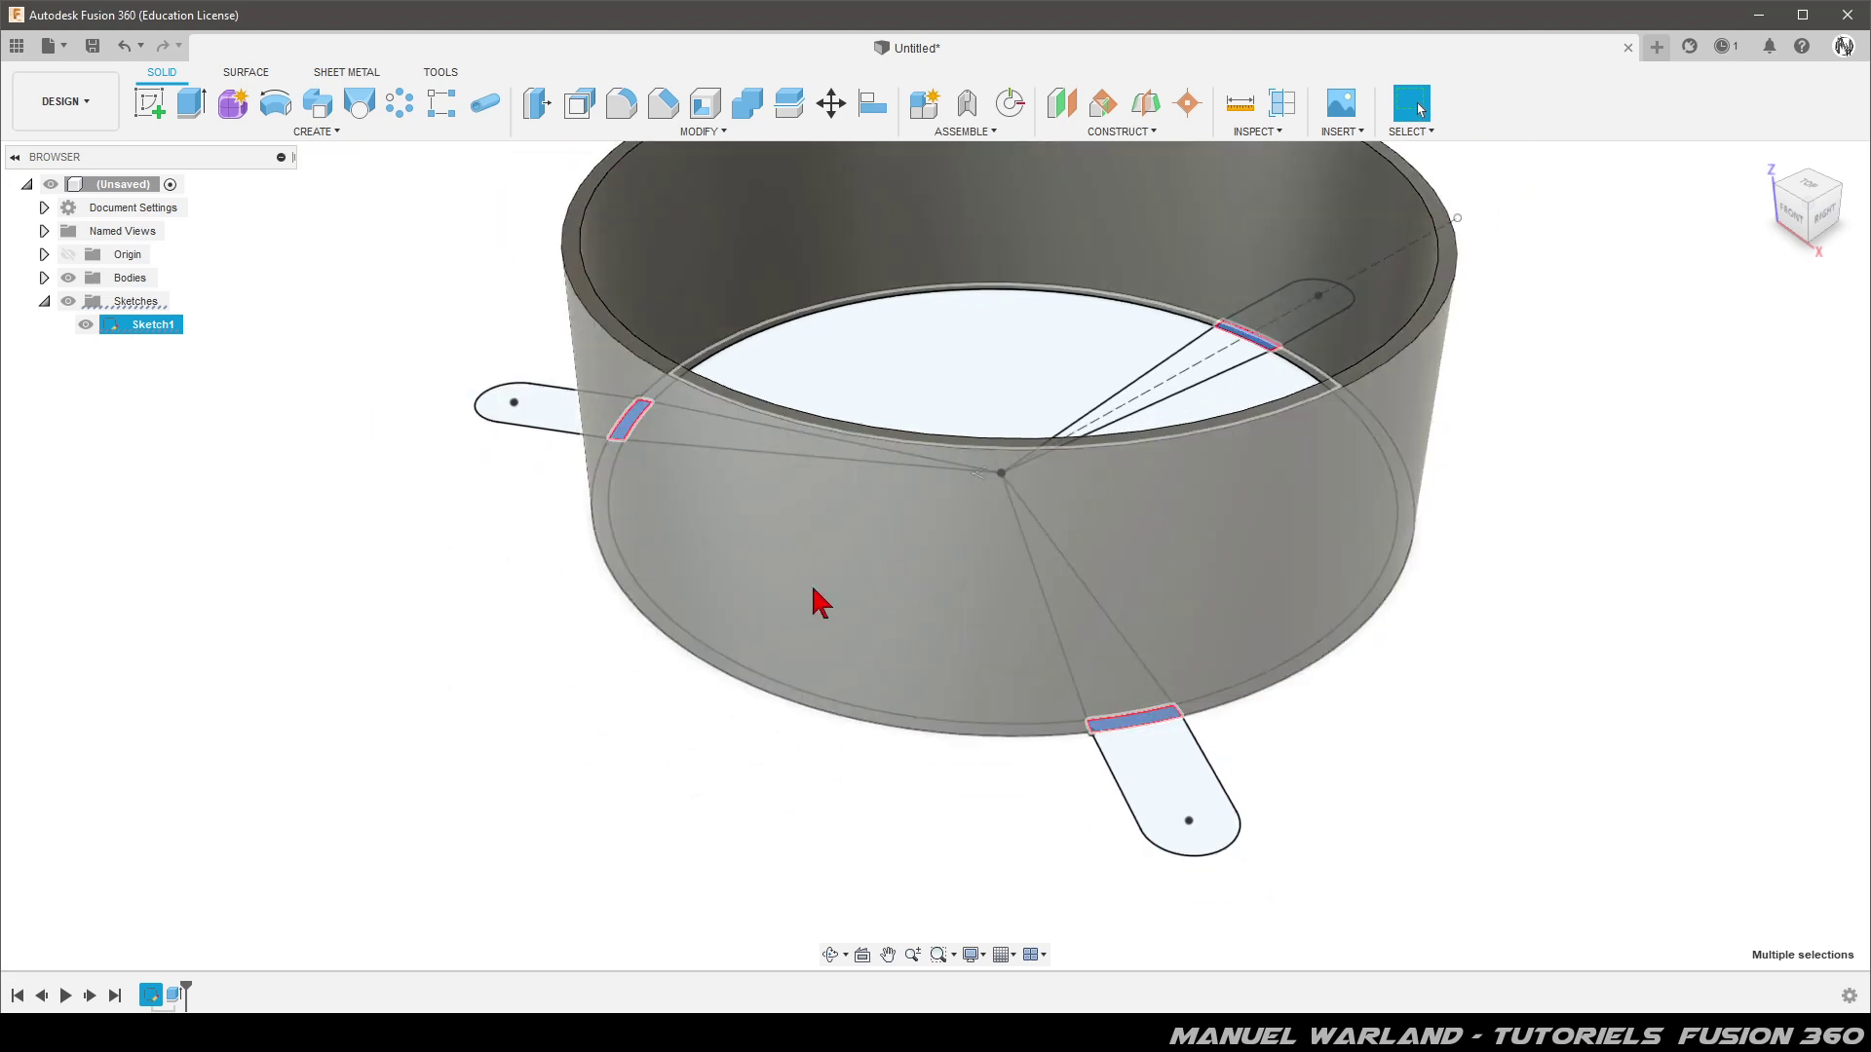
{"action": "scroll", "coordinate": [819, 598], "scroll_direction": "down", "scroll_amount": 2}
{"action": "scroll", "coordinate": [519, 648], "scroll_direction": "down", "scroll_amount": 2}
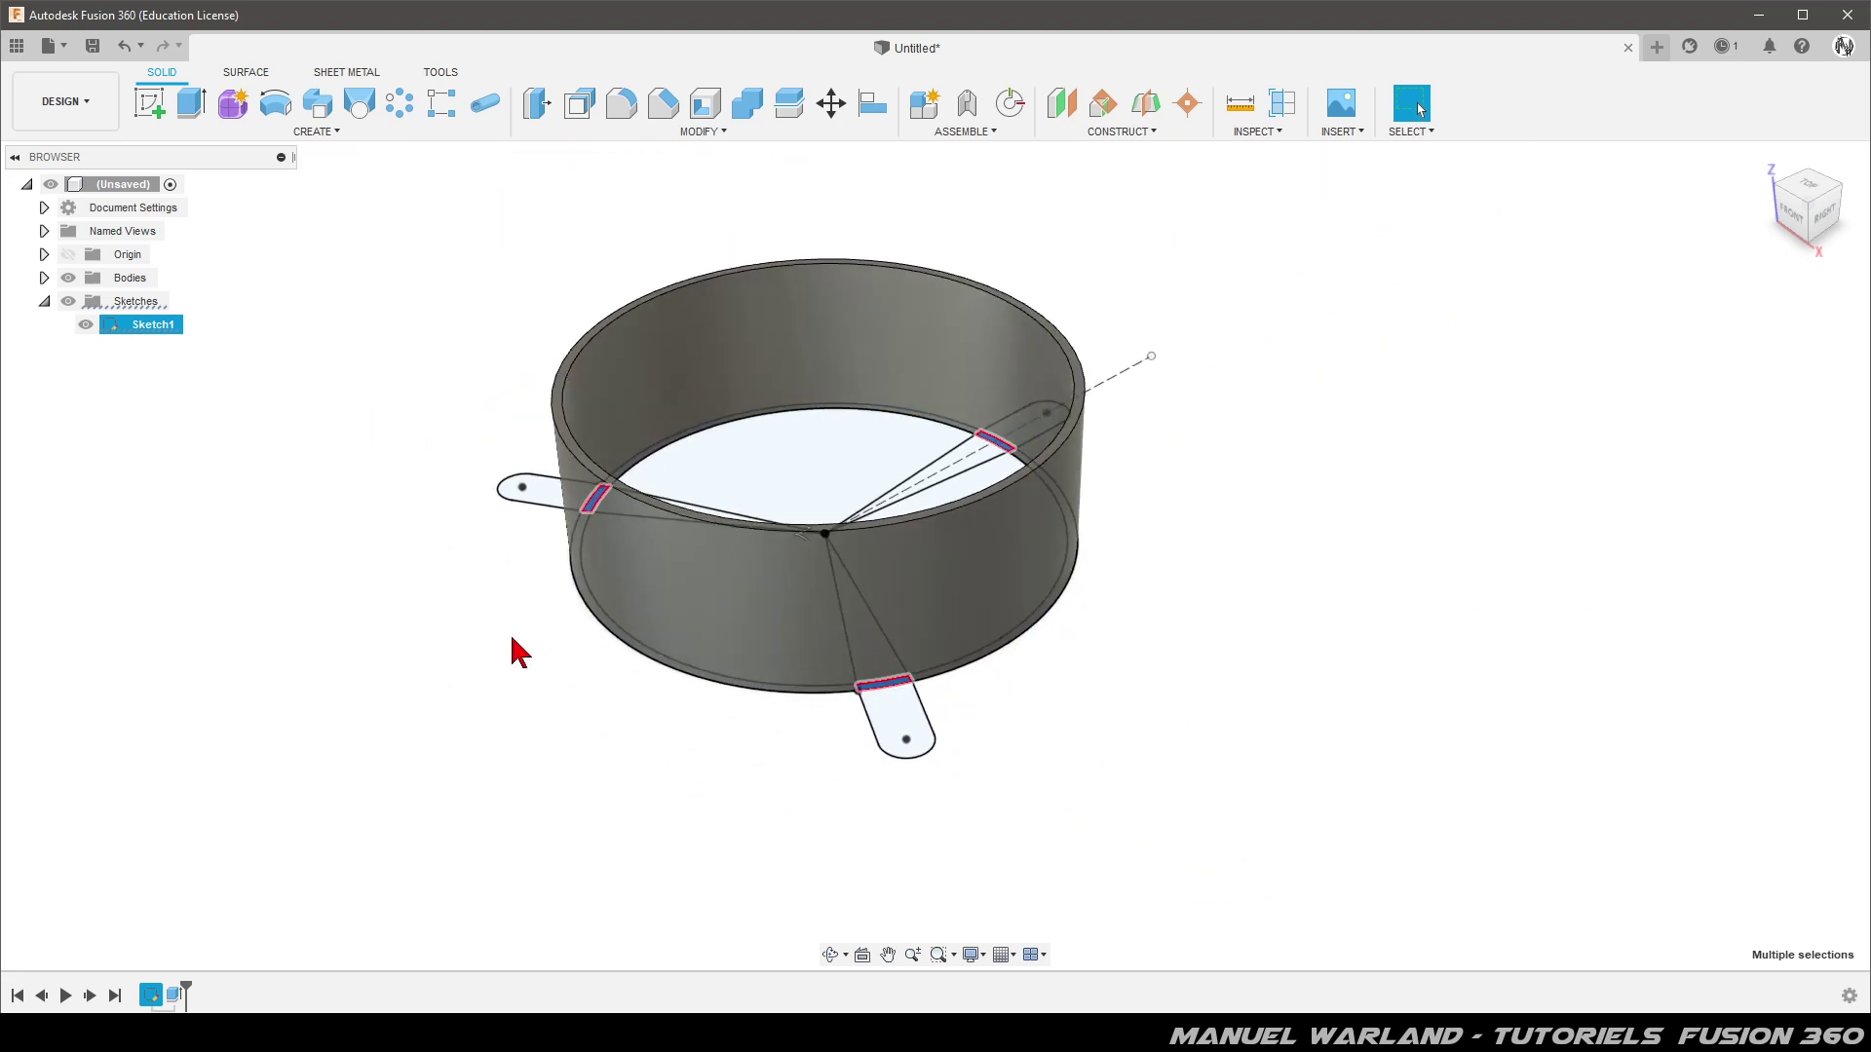
Extrude the tab-root profiles from an HCercle offset by HPatte, joined to the ring
{"action": "left_click", "coordinate": [192, 108]}
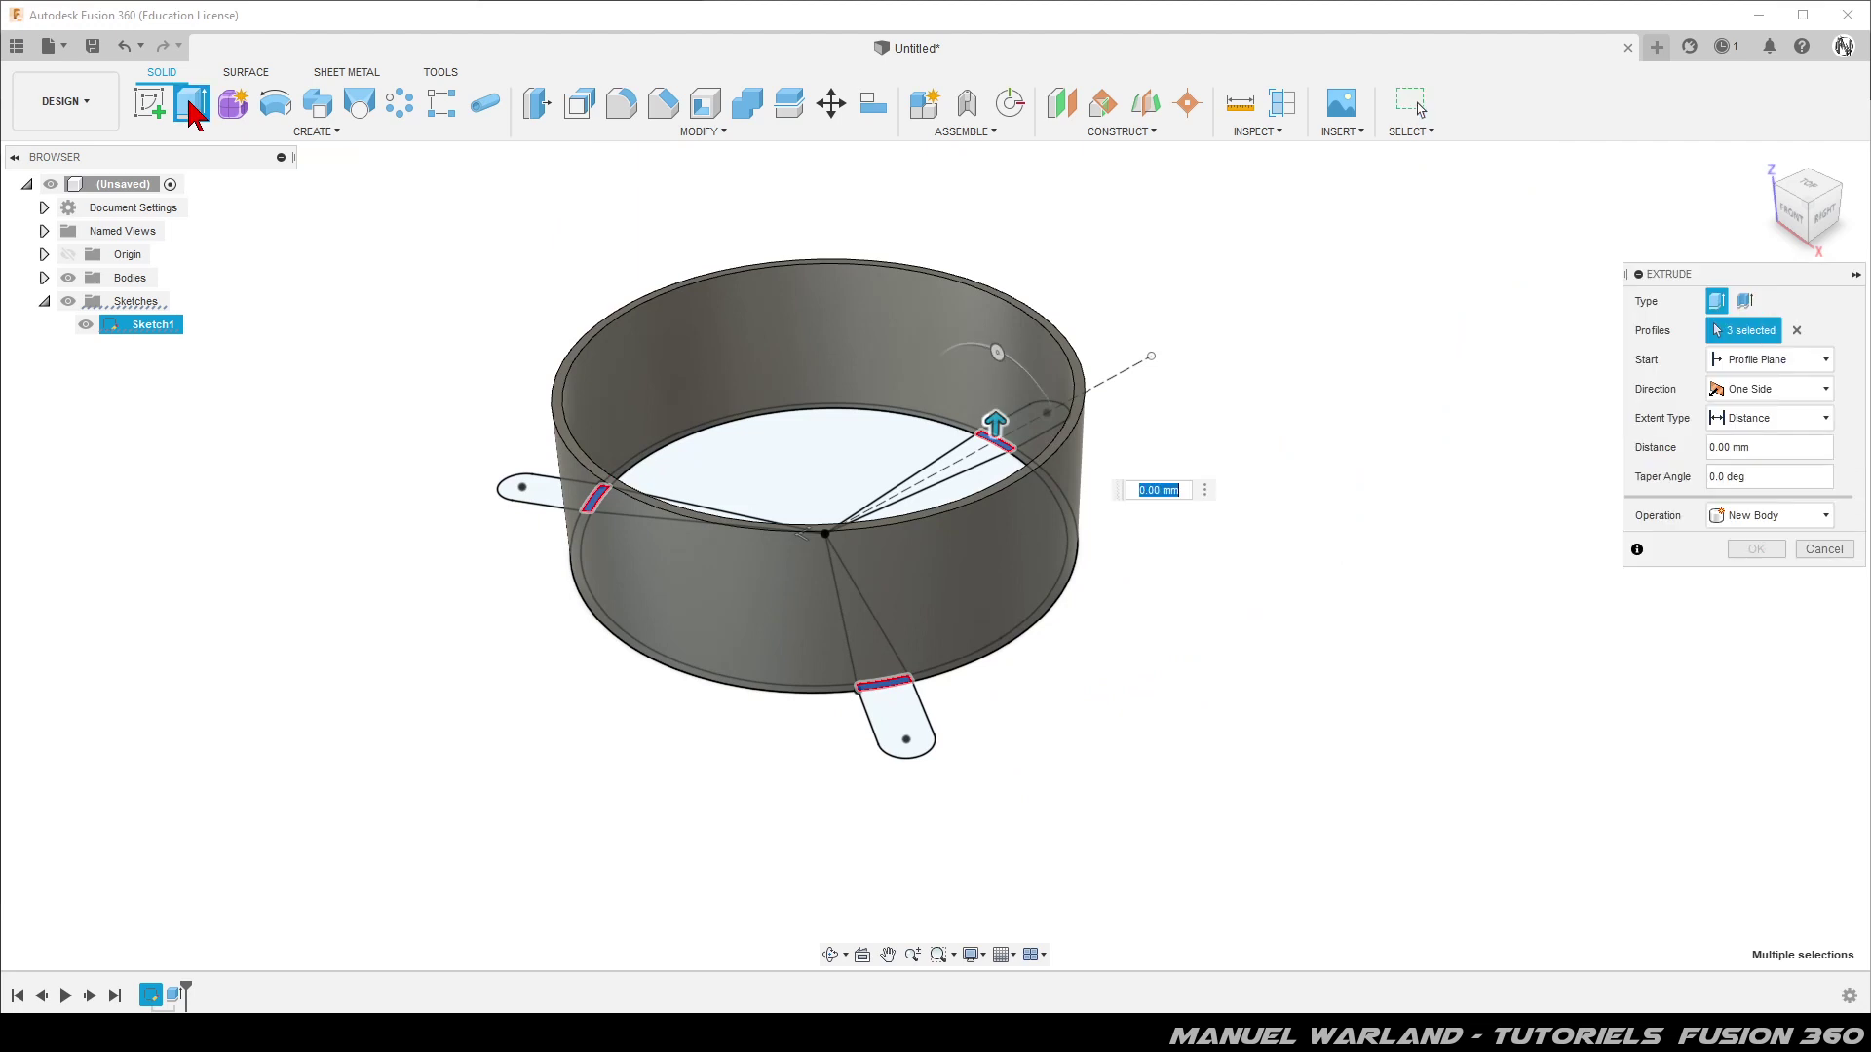
{"action": "left_click", "coordinate": [1782, 360]}
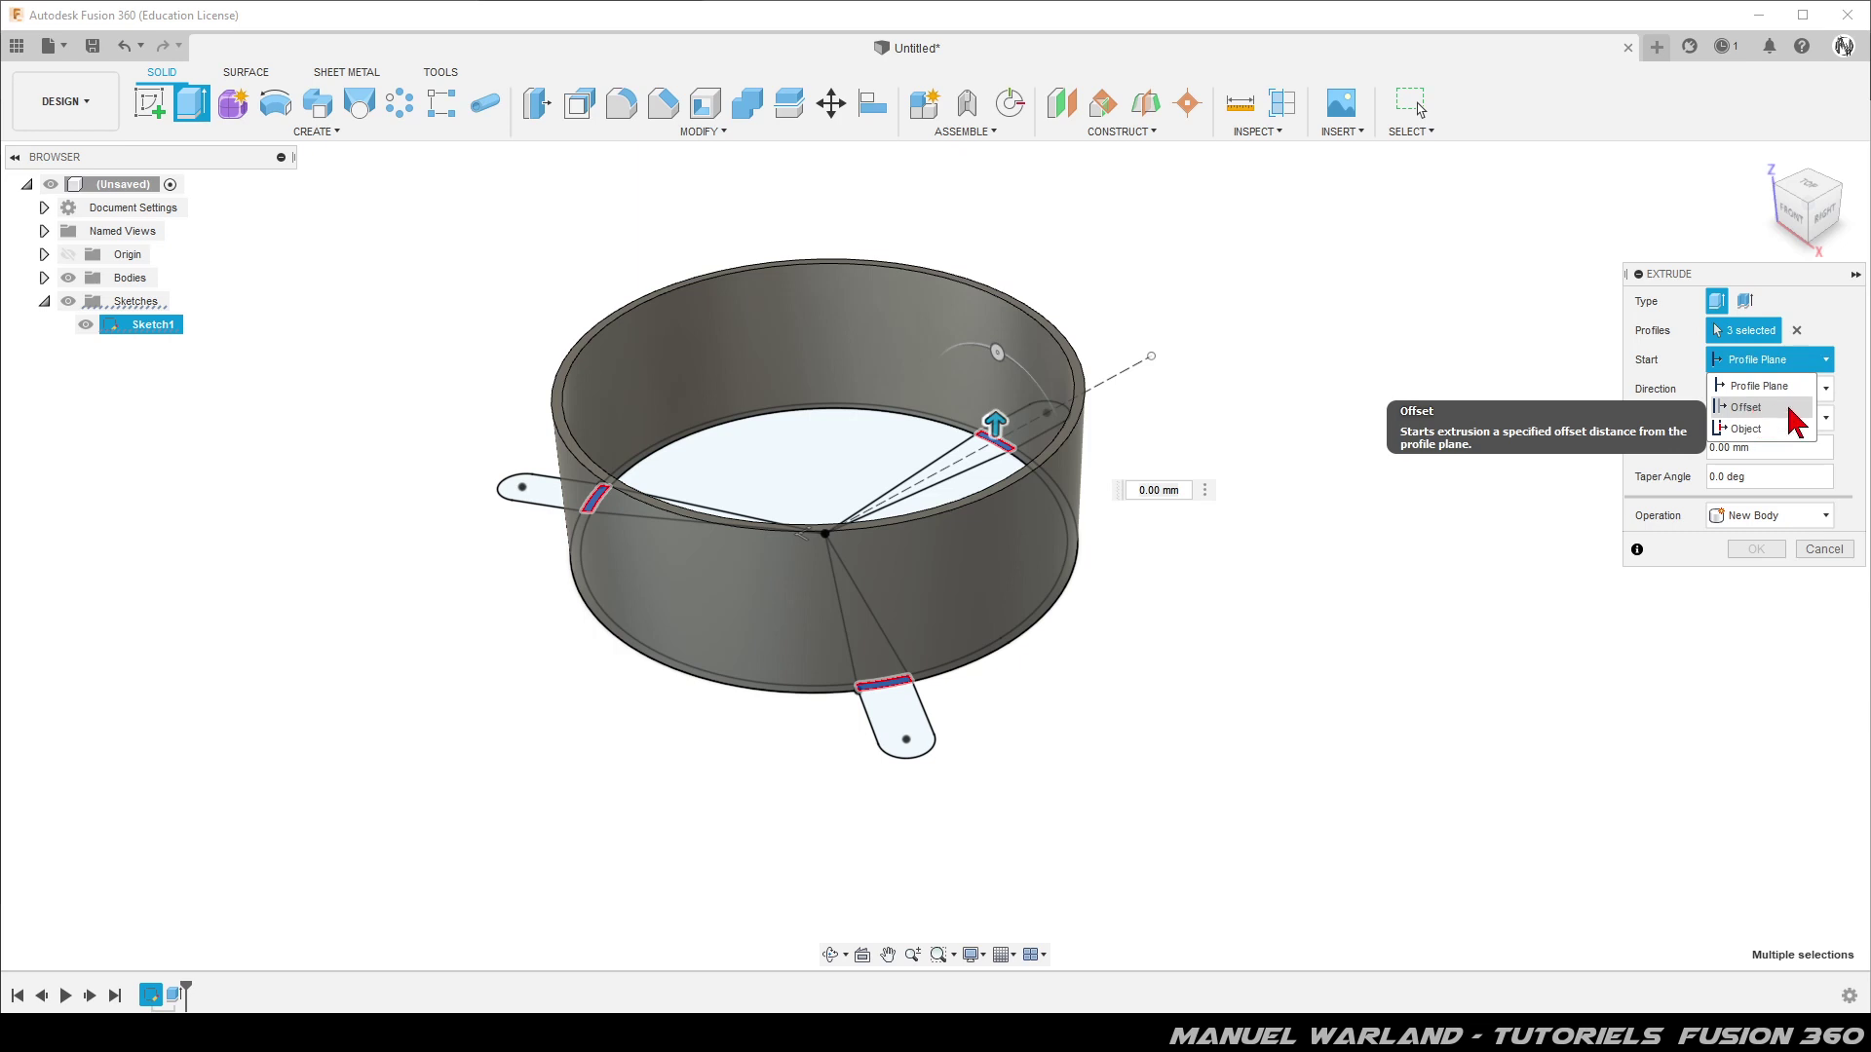
{"action": "left_click", "coordinate": [1794, 419]}
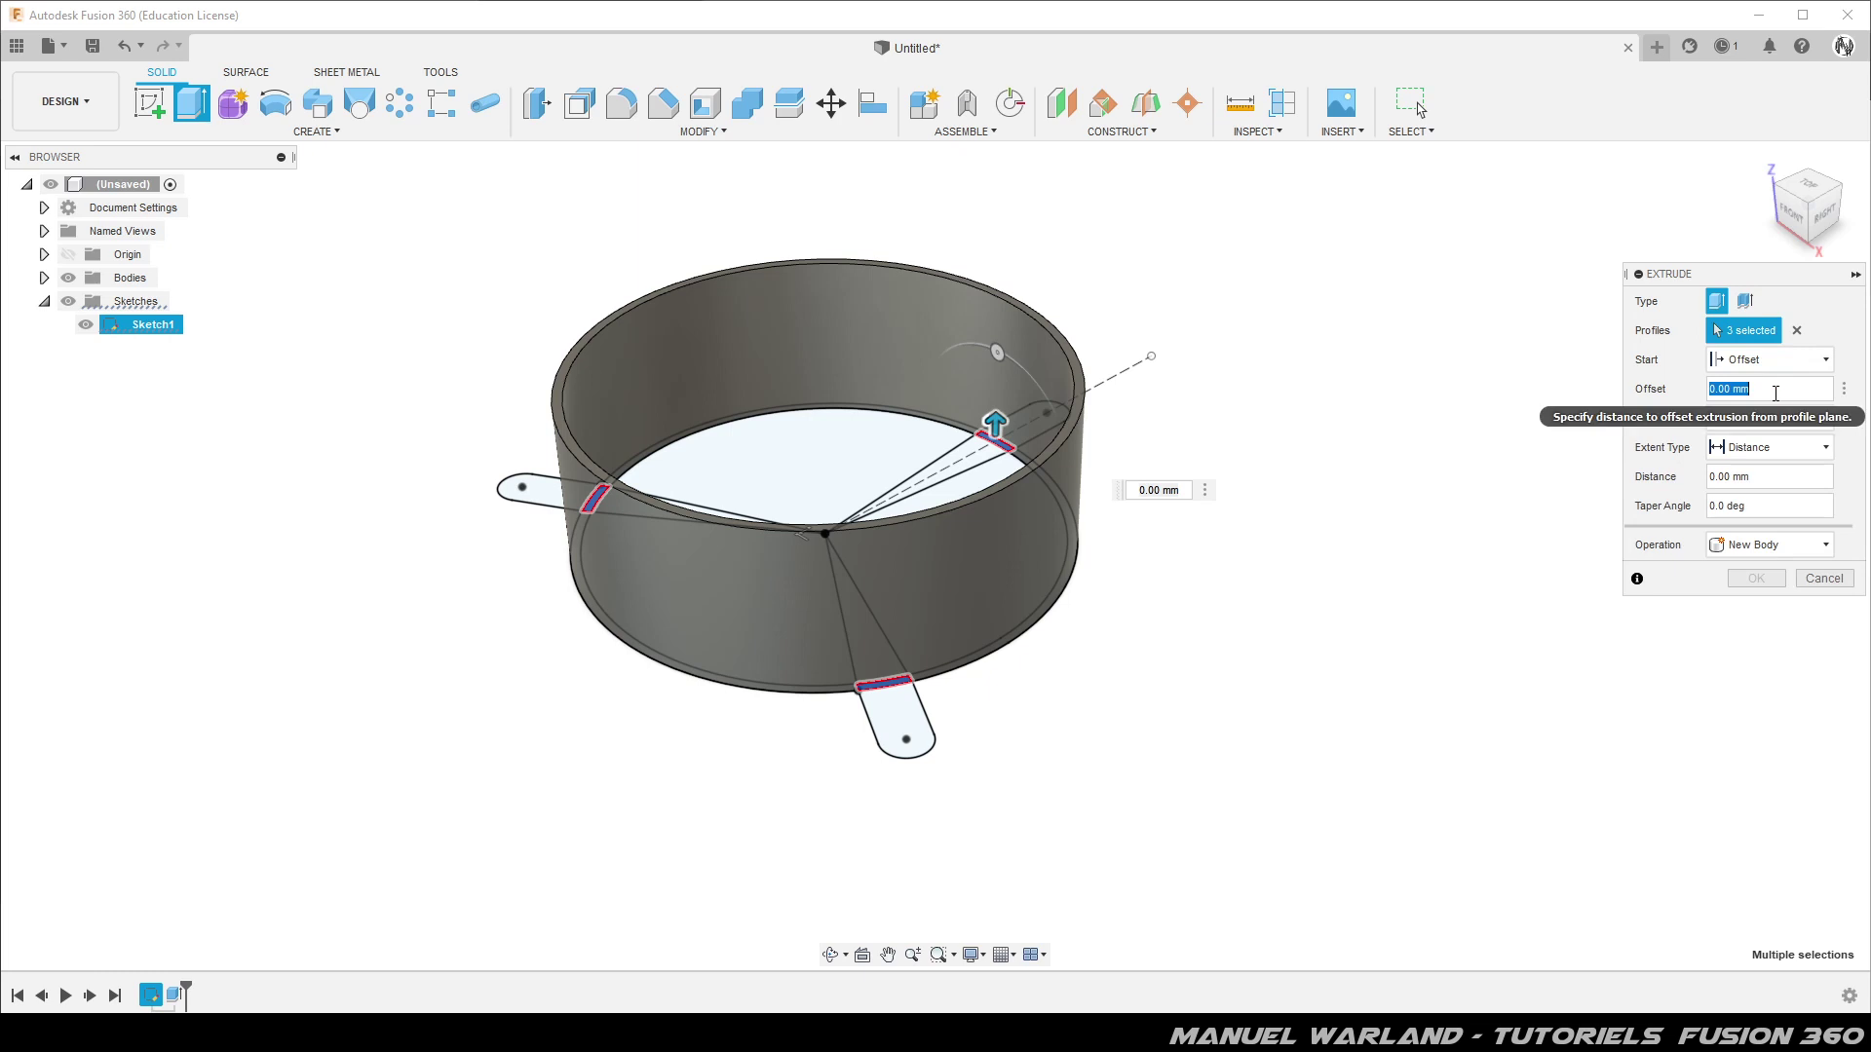
{"action": "type", "text": "HCercle"}
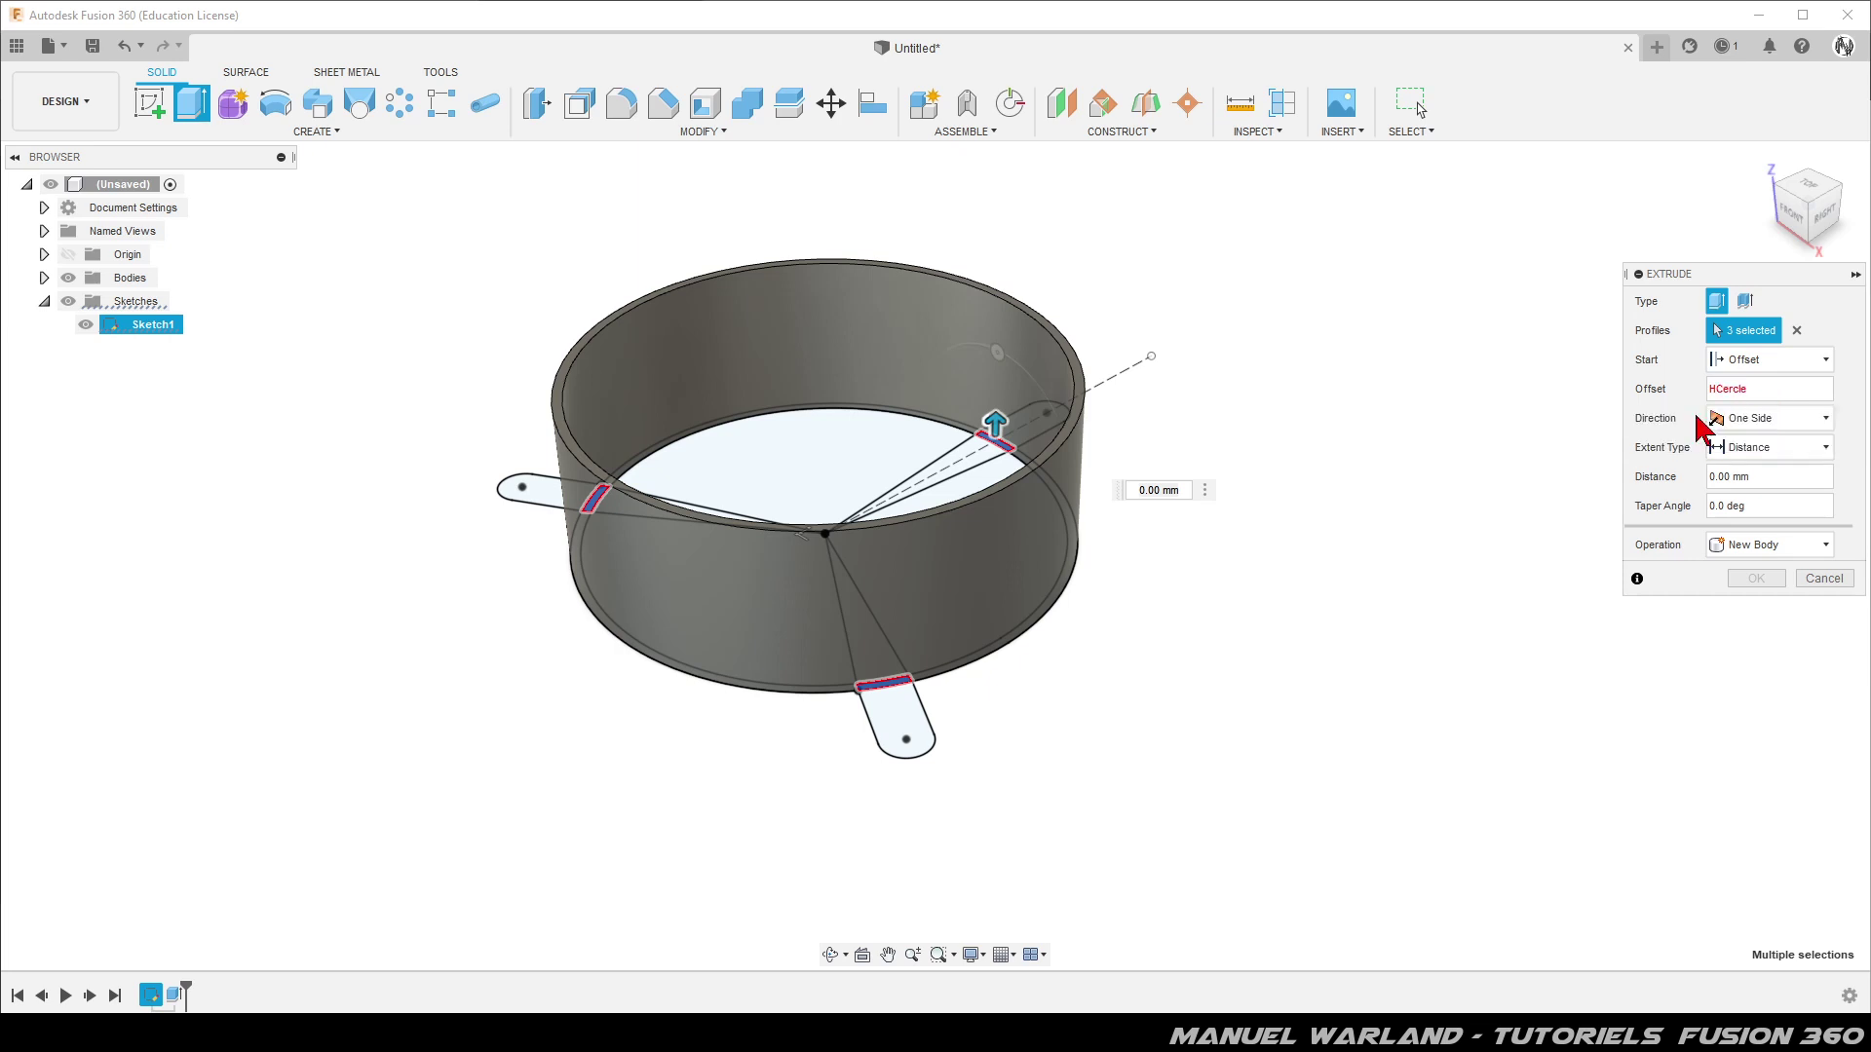
{"action": "left_click", "coordinate": [1705, 421]}
{"action": "mouse_move", "coordinate": [1769, 418]}
{"action": "left_click", "coordinate": [1784, 478]}
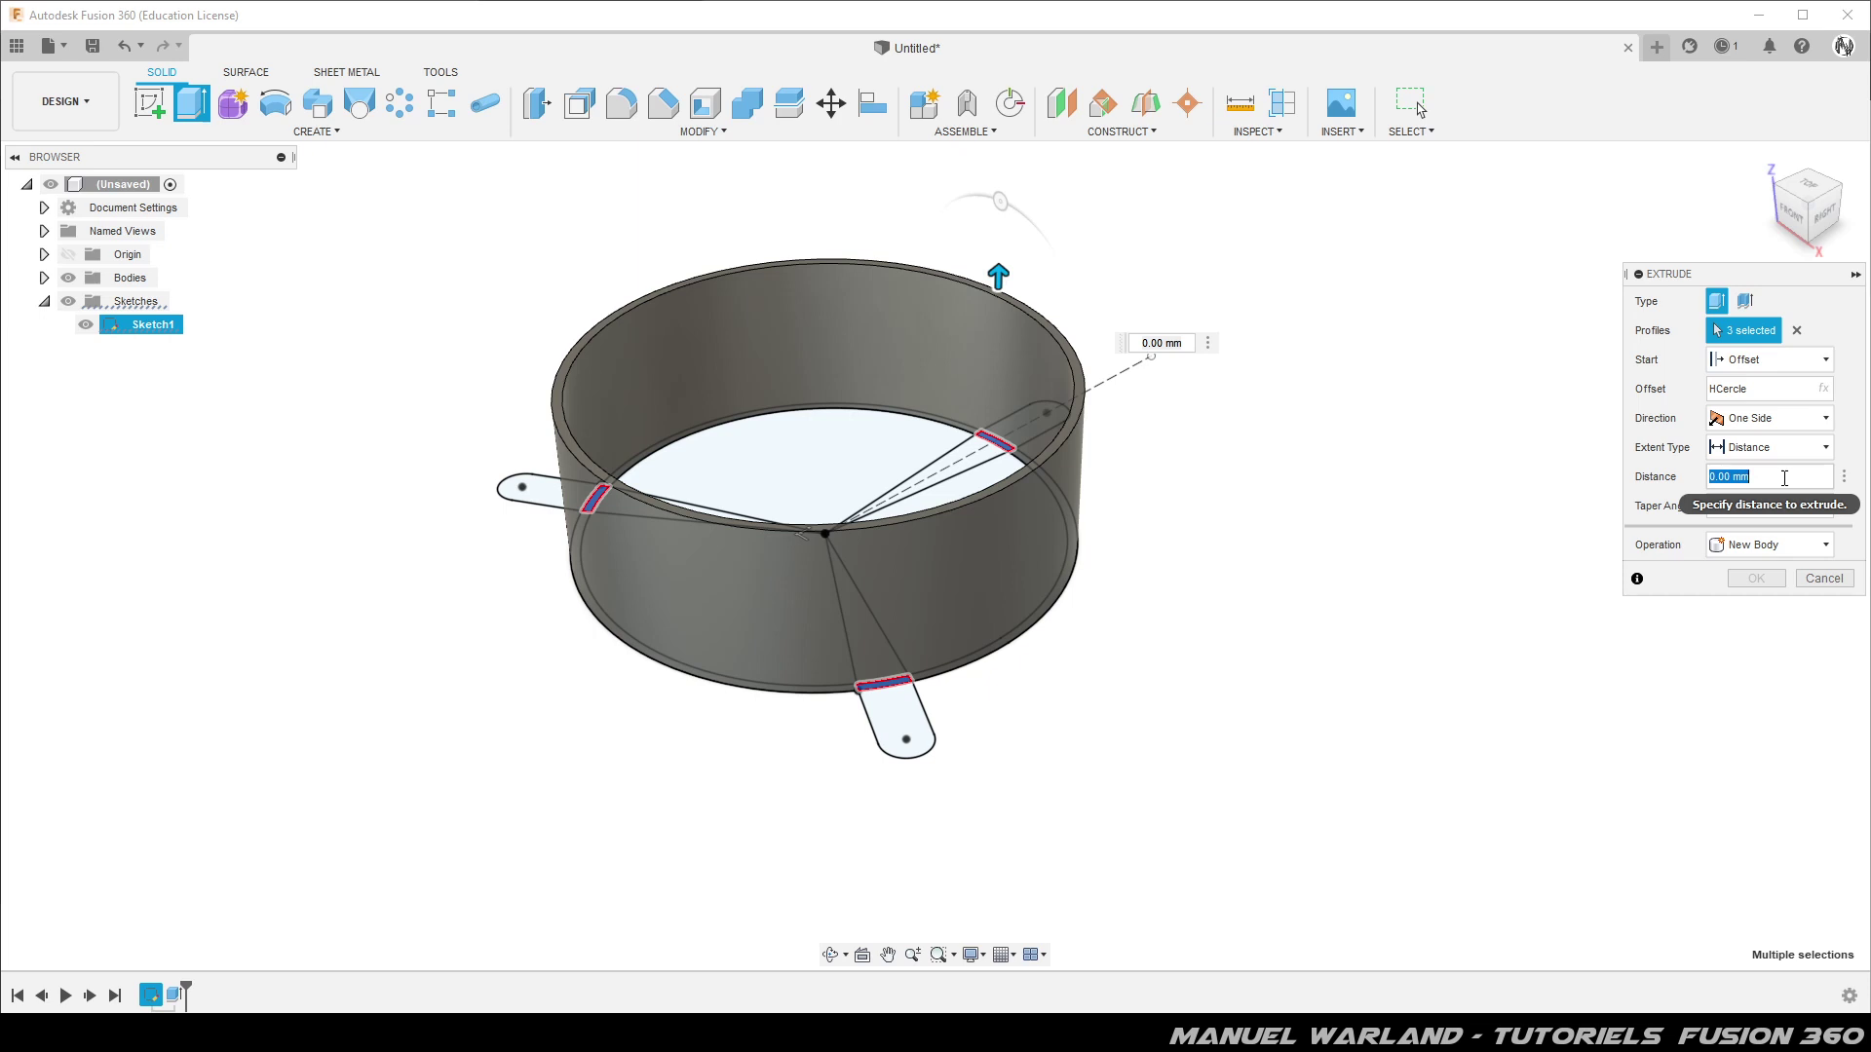
{"action": "type", "text": "h"}
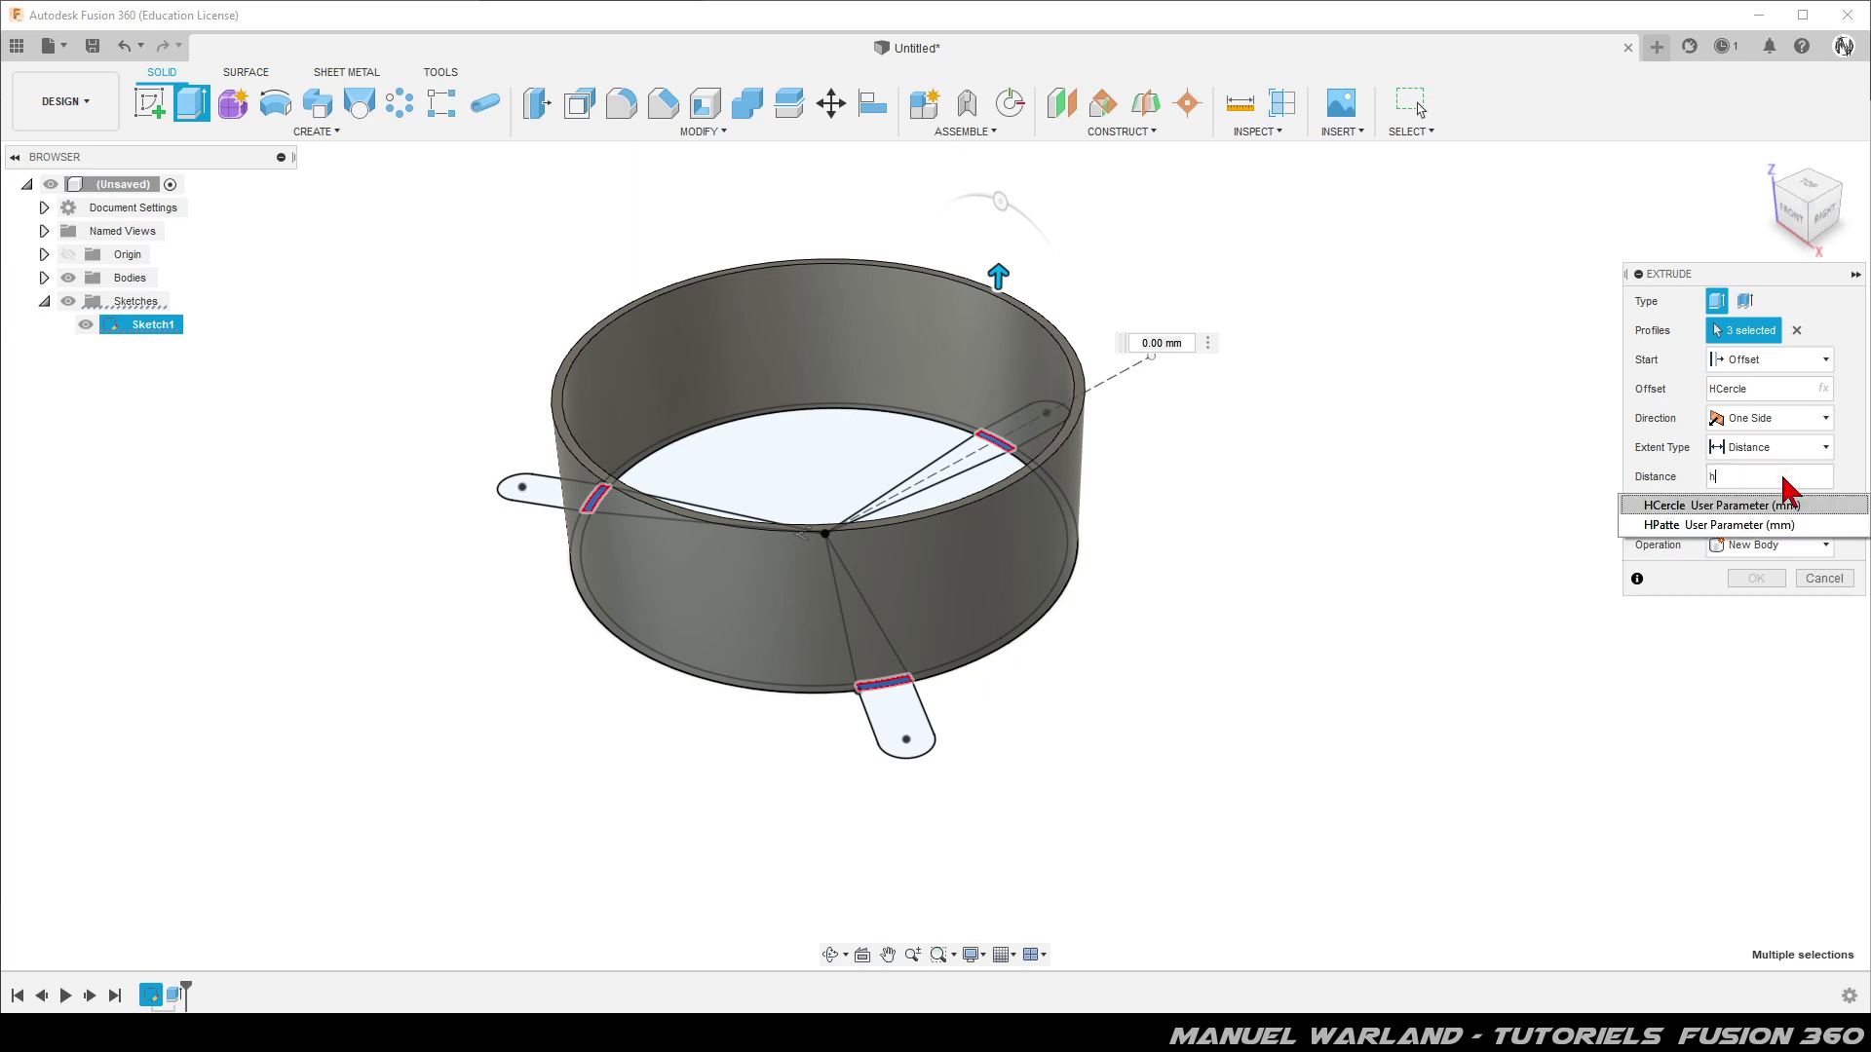
{"action": "left_click", "coordinate": [1688, 524]}
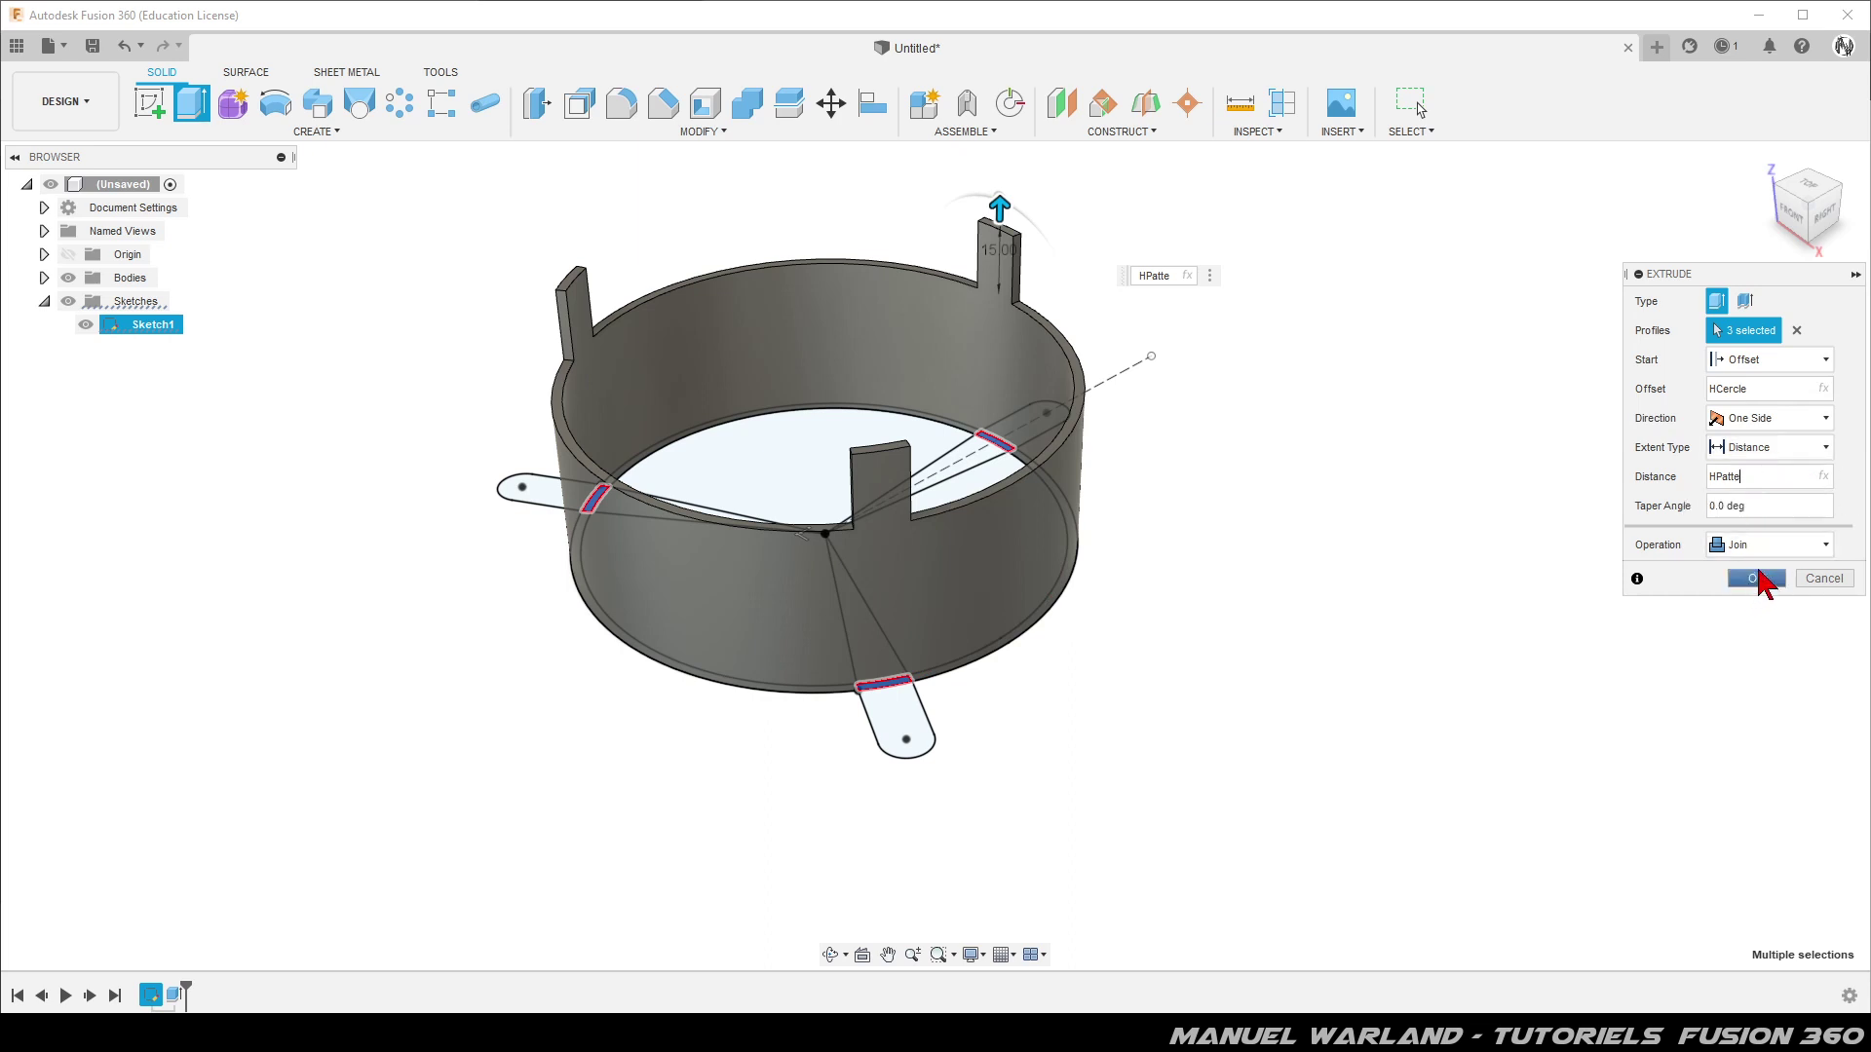
{"action": "left_click", "coordinate": [1756, 579]}
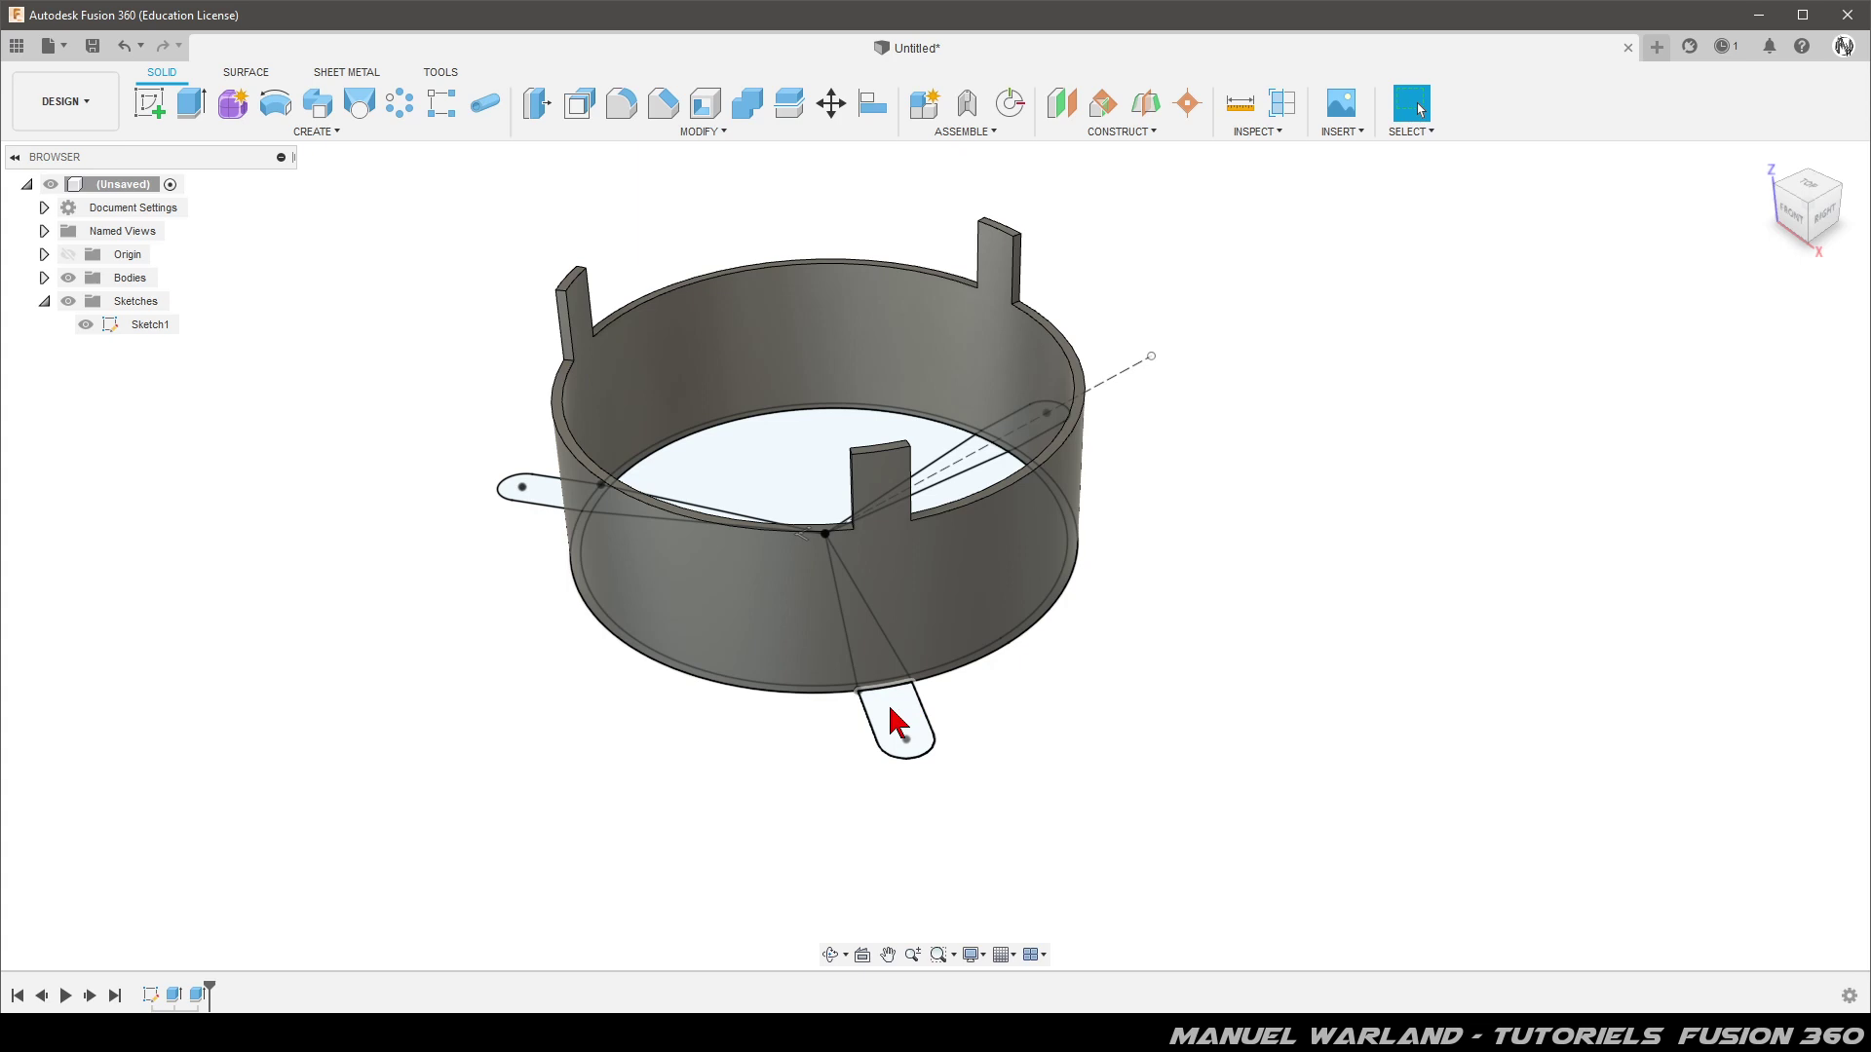
Select the bottom tab's rounded profile and orbit to a side-on view of the ring
{"action": "left_click", "coordinate": [890, 710]}
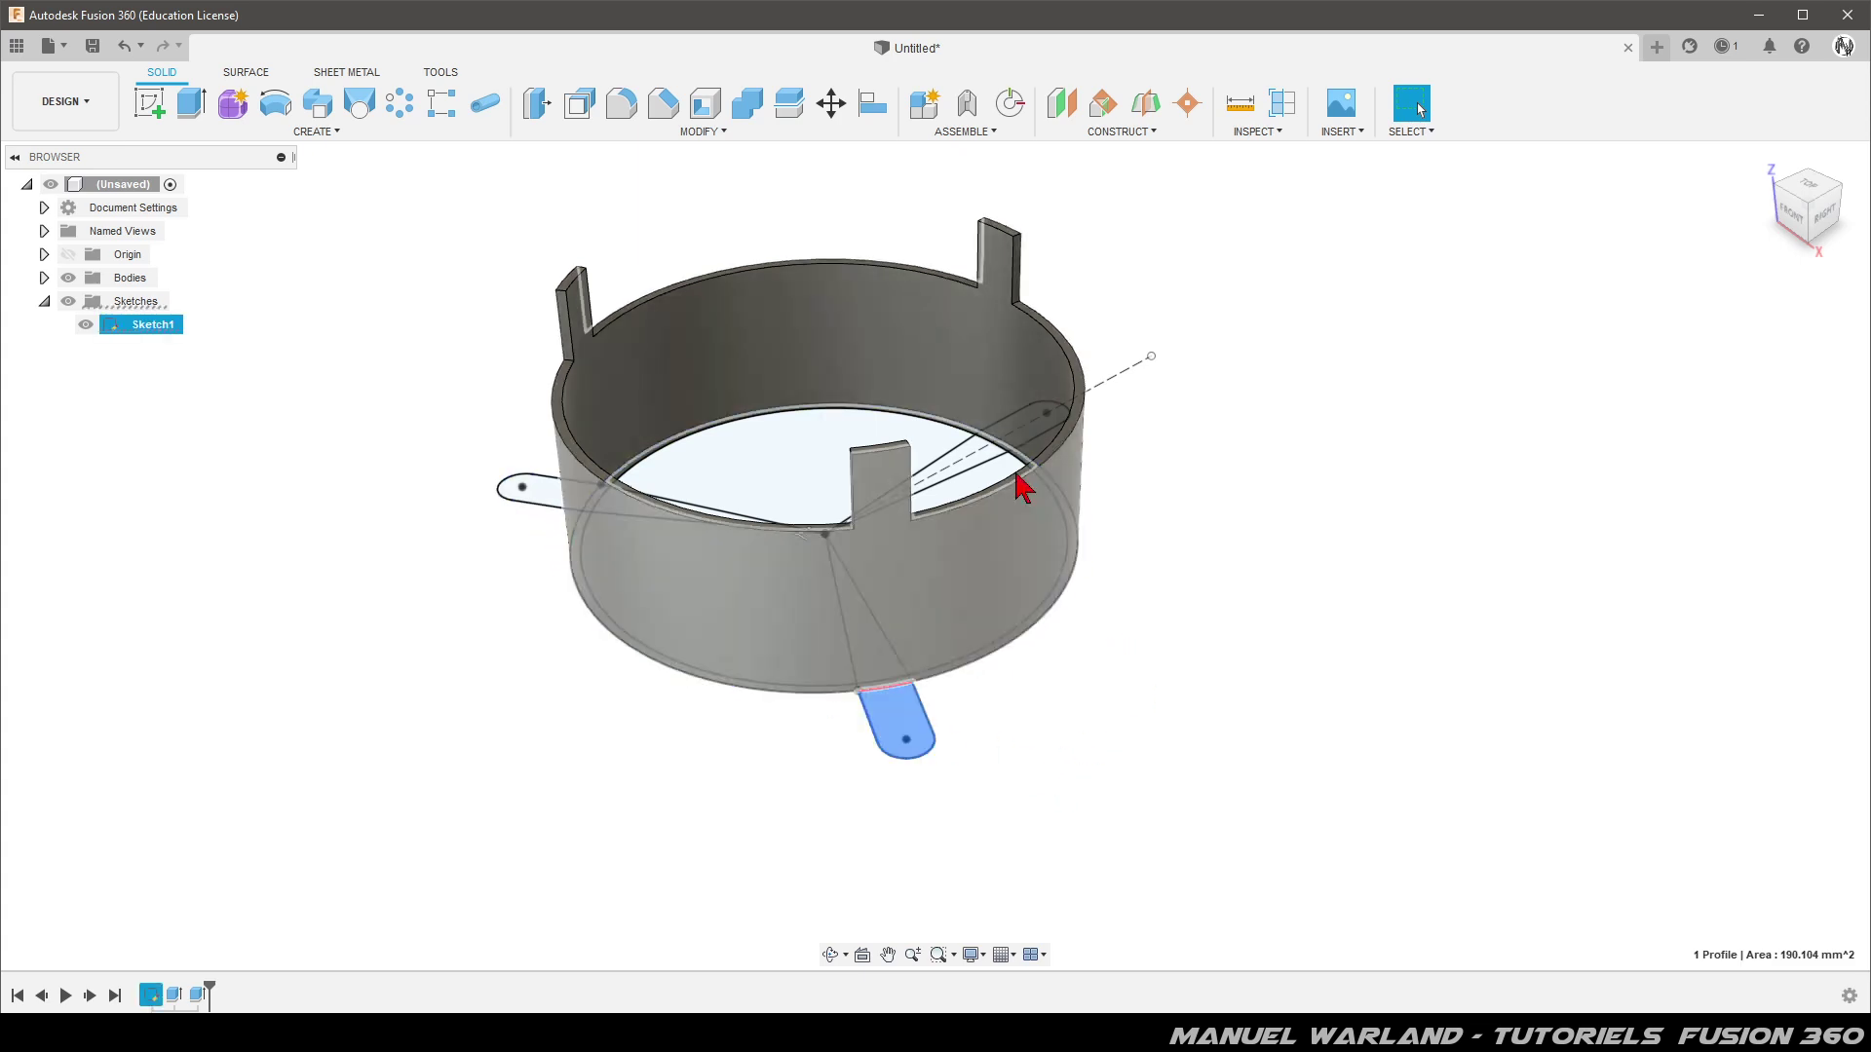
{"action": "scroll", "coordinate": [874, 702], "scroll_direction": "up", "scroll_amount": 1}
{"action": "scroll", "coordinate": [890, 710], "scroll_direction": "up", "scroll_amount": 3}
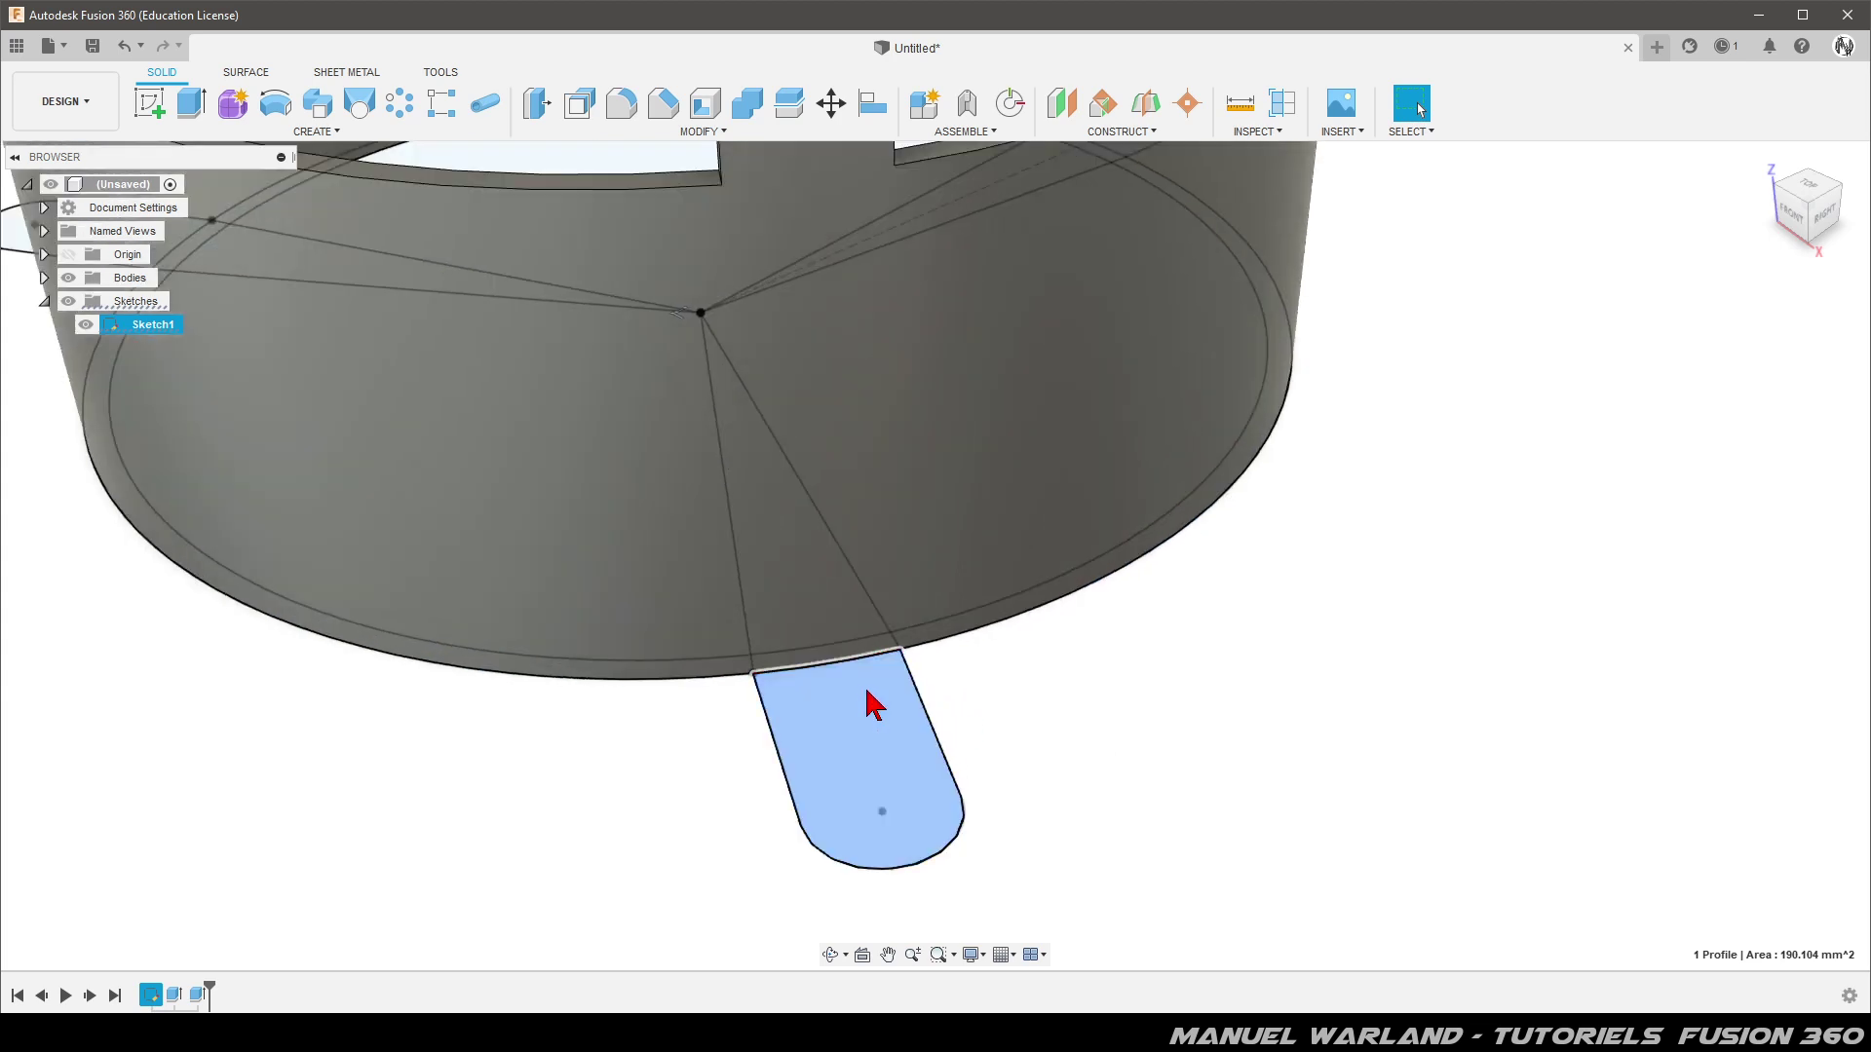
{"action": "scroll", "coordinate": [877, 702], "scroll_direction": "up", "scroll_amount": 3}
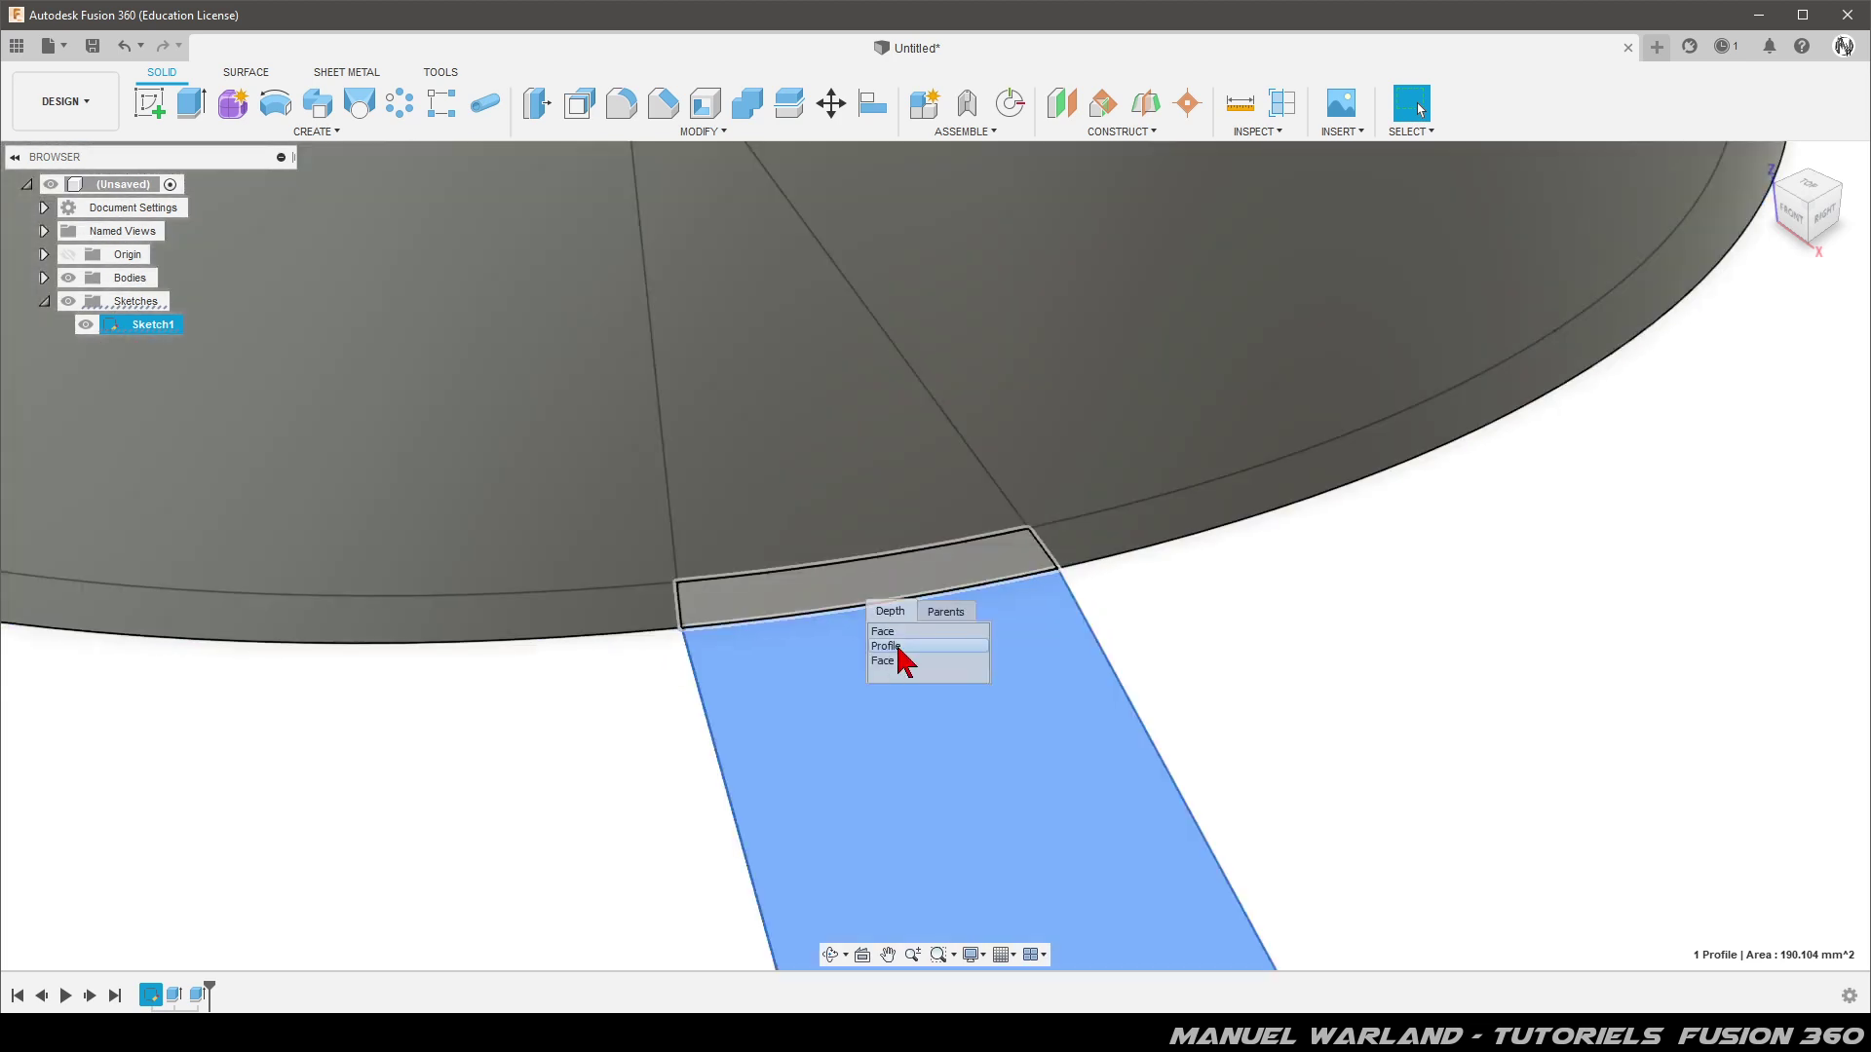
{"action": "left_click_drag", "start_coordinate": [870, 591], "coordinate": [901, 657]}
{"action": "scroll", "coordinate": [1142, 672], "scroll_direction": "down", "scroll_amount": 3}
{"action": "scroll", "coordinate": [1142, 664], "scroll_direction": "down", "scroll_amount": 2}
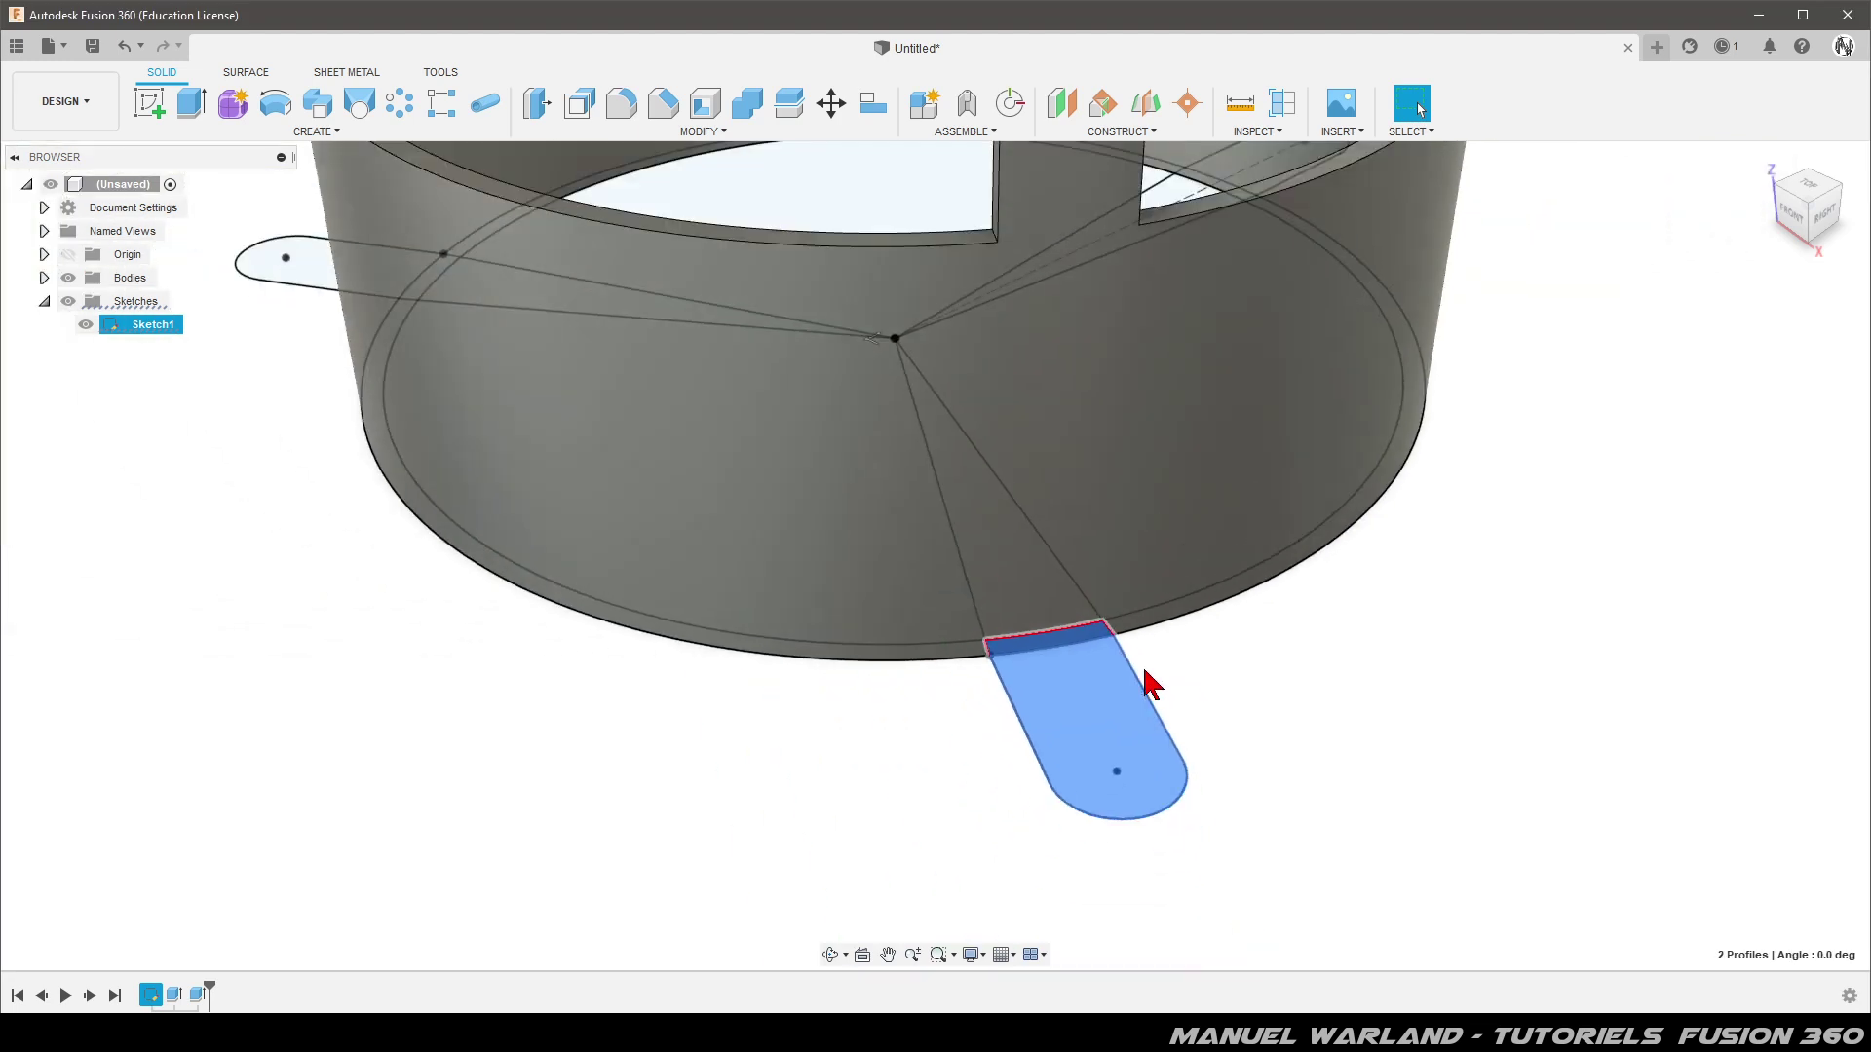
{"action": "mouse_move", "coordinate": [882, 774]}
{"action": "middle_mouse_down", "text": "shift"}
{"action": "mouse_move", "coordinate": [961, 785]}
{"action": "mouse_move", "coordinate": [1391, 459]}
{"action": "middle_mouse_up", "text": "shift"}
{"action": "scroll", "coordinate": [384, 542], "scroll_direction": "up", "scroll_amount": 2}
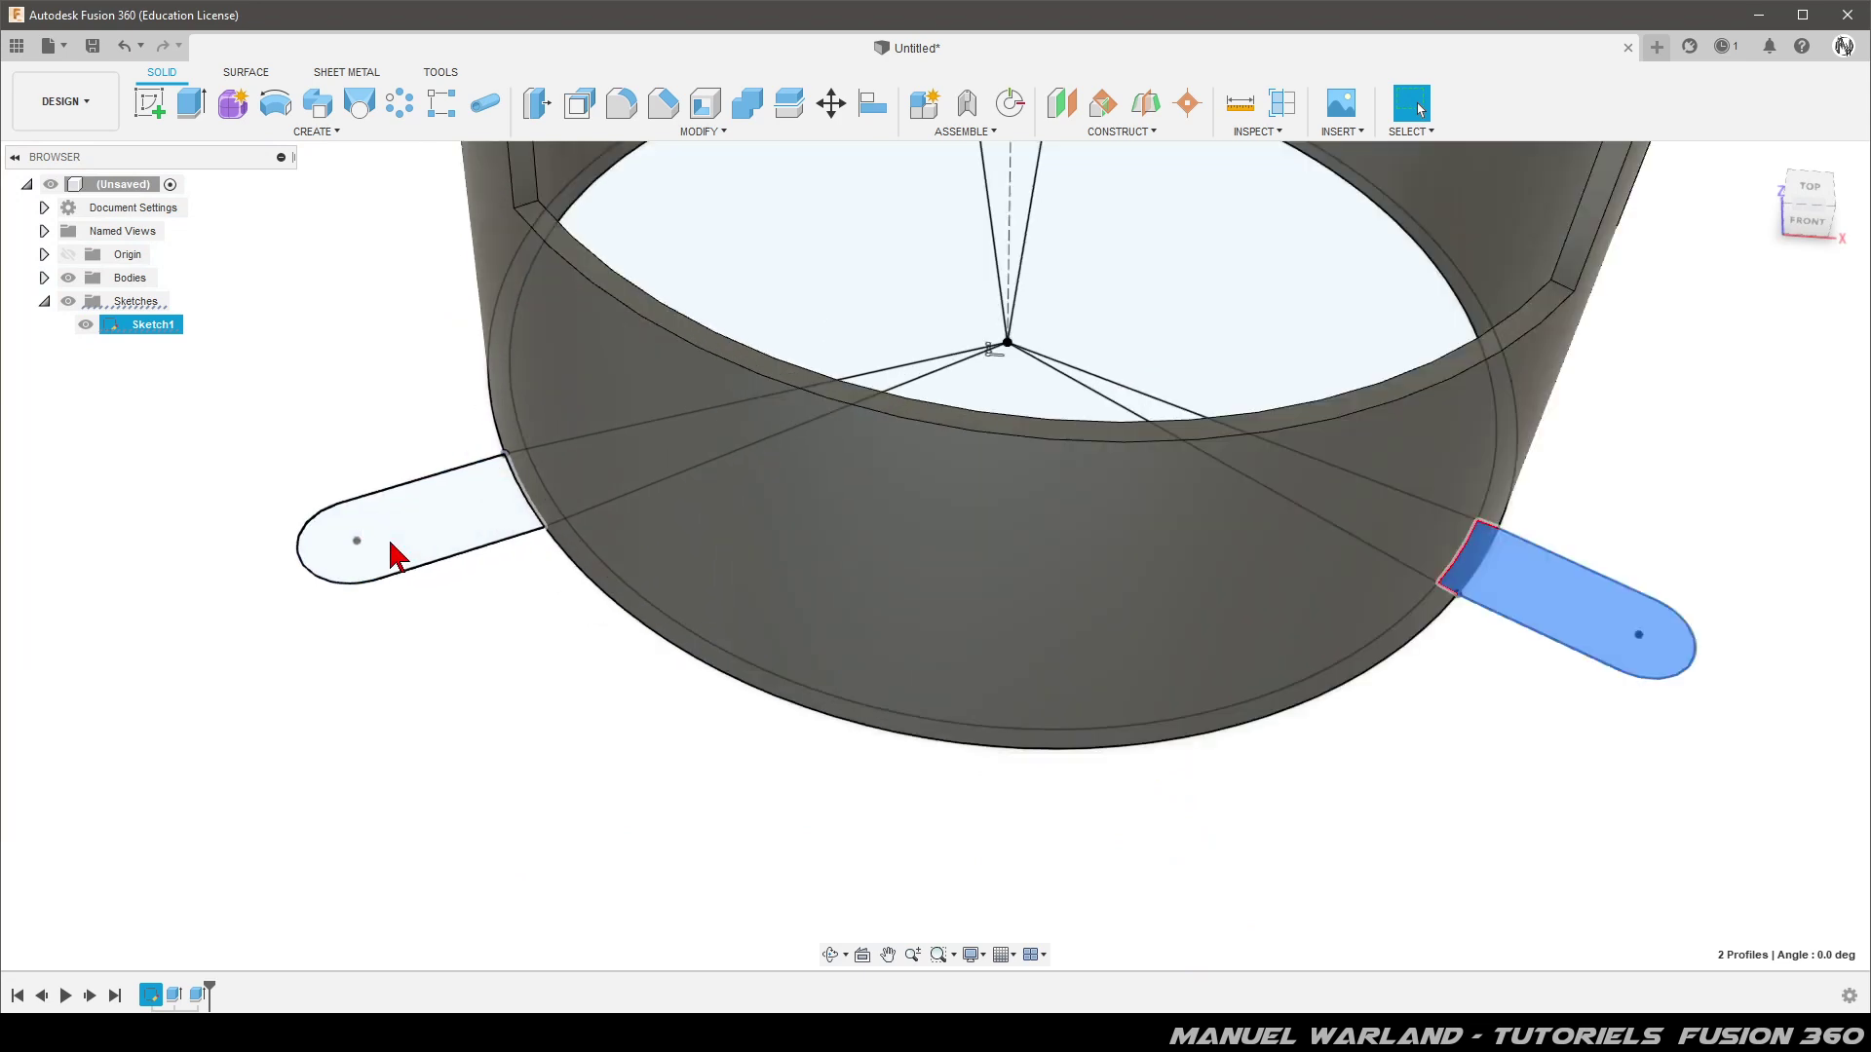
{"action": "scroll", "coordinate": [580, 689], "scroll_direction": "down", "scroll_amount": 2}
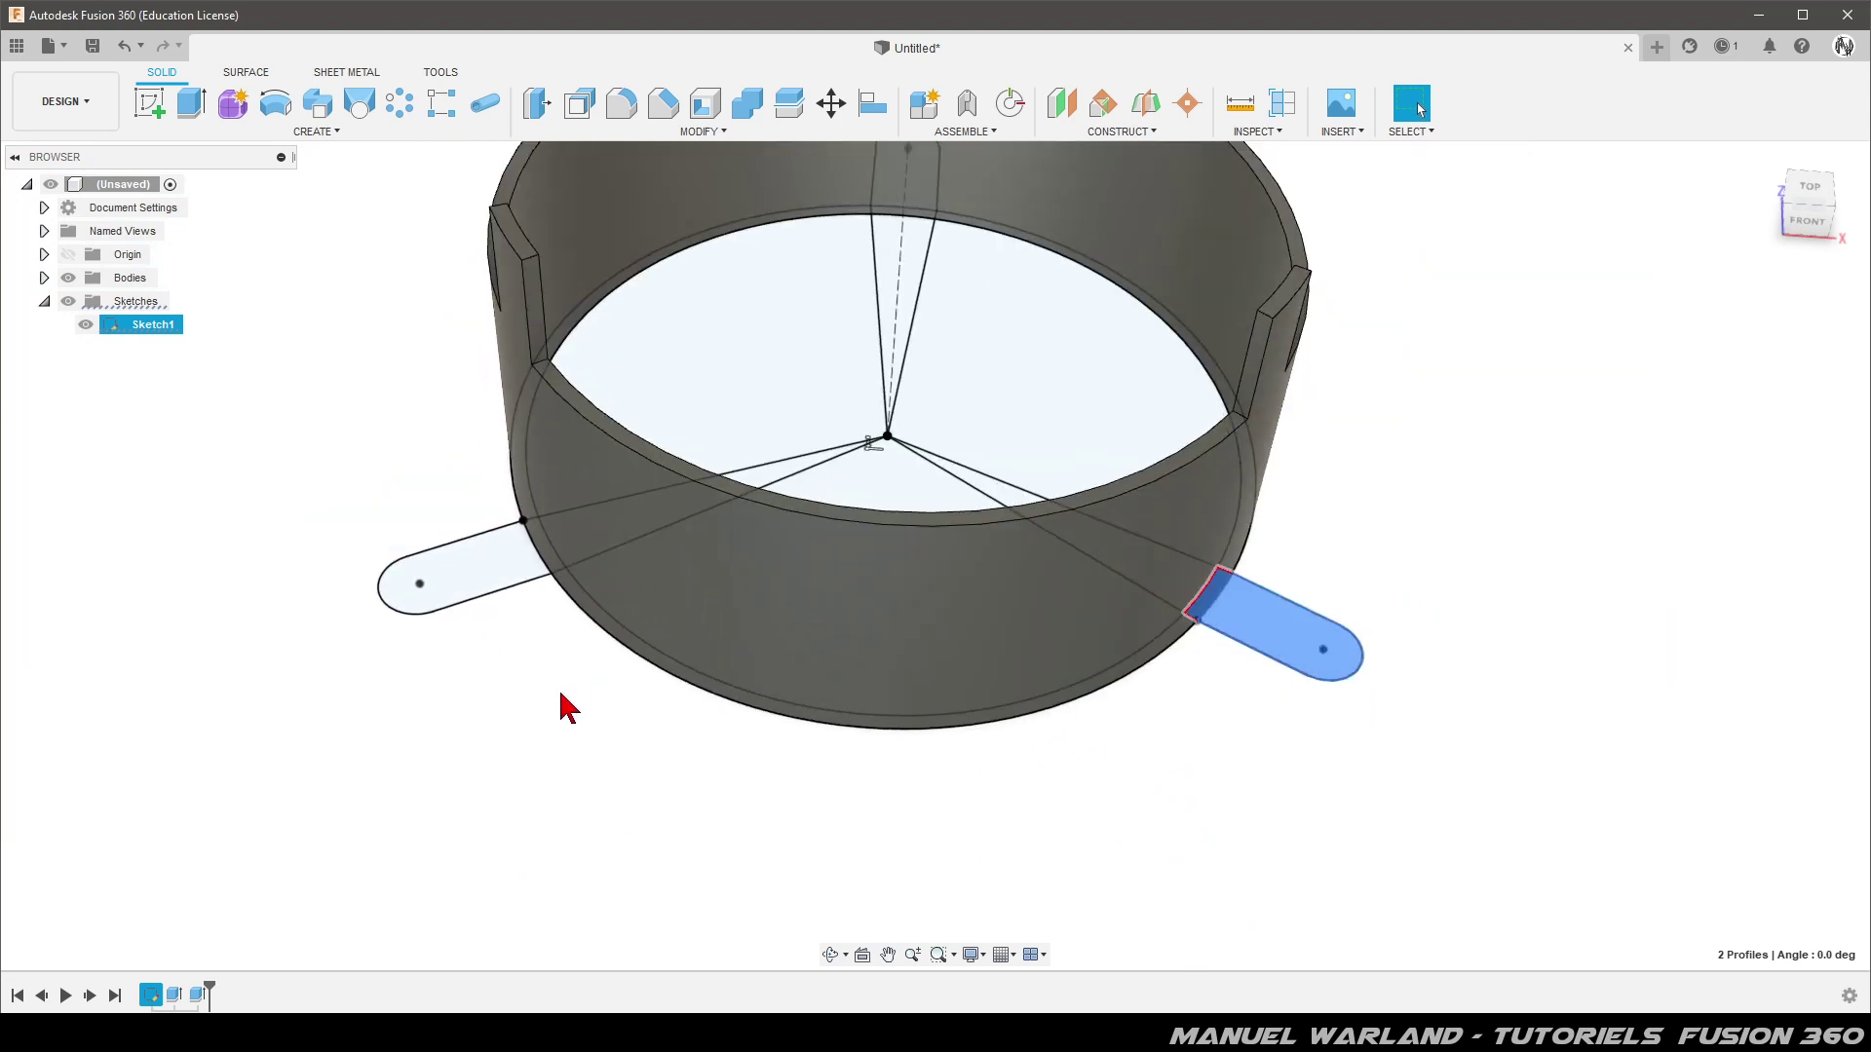
{"action": "mouse_move", "coordinate": [1163, 524]}
{"action": "middle_mouse_down", "text": "shift"}
{"action": "mouse_move", "coordinate": [1419, 305]}
{"action": "mouse_move", "coordinate": [1348, 343]}
{"action": "middle_mouse_up", "text": "shift"}
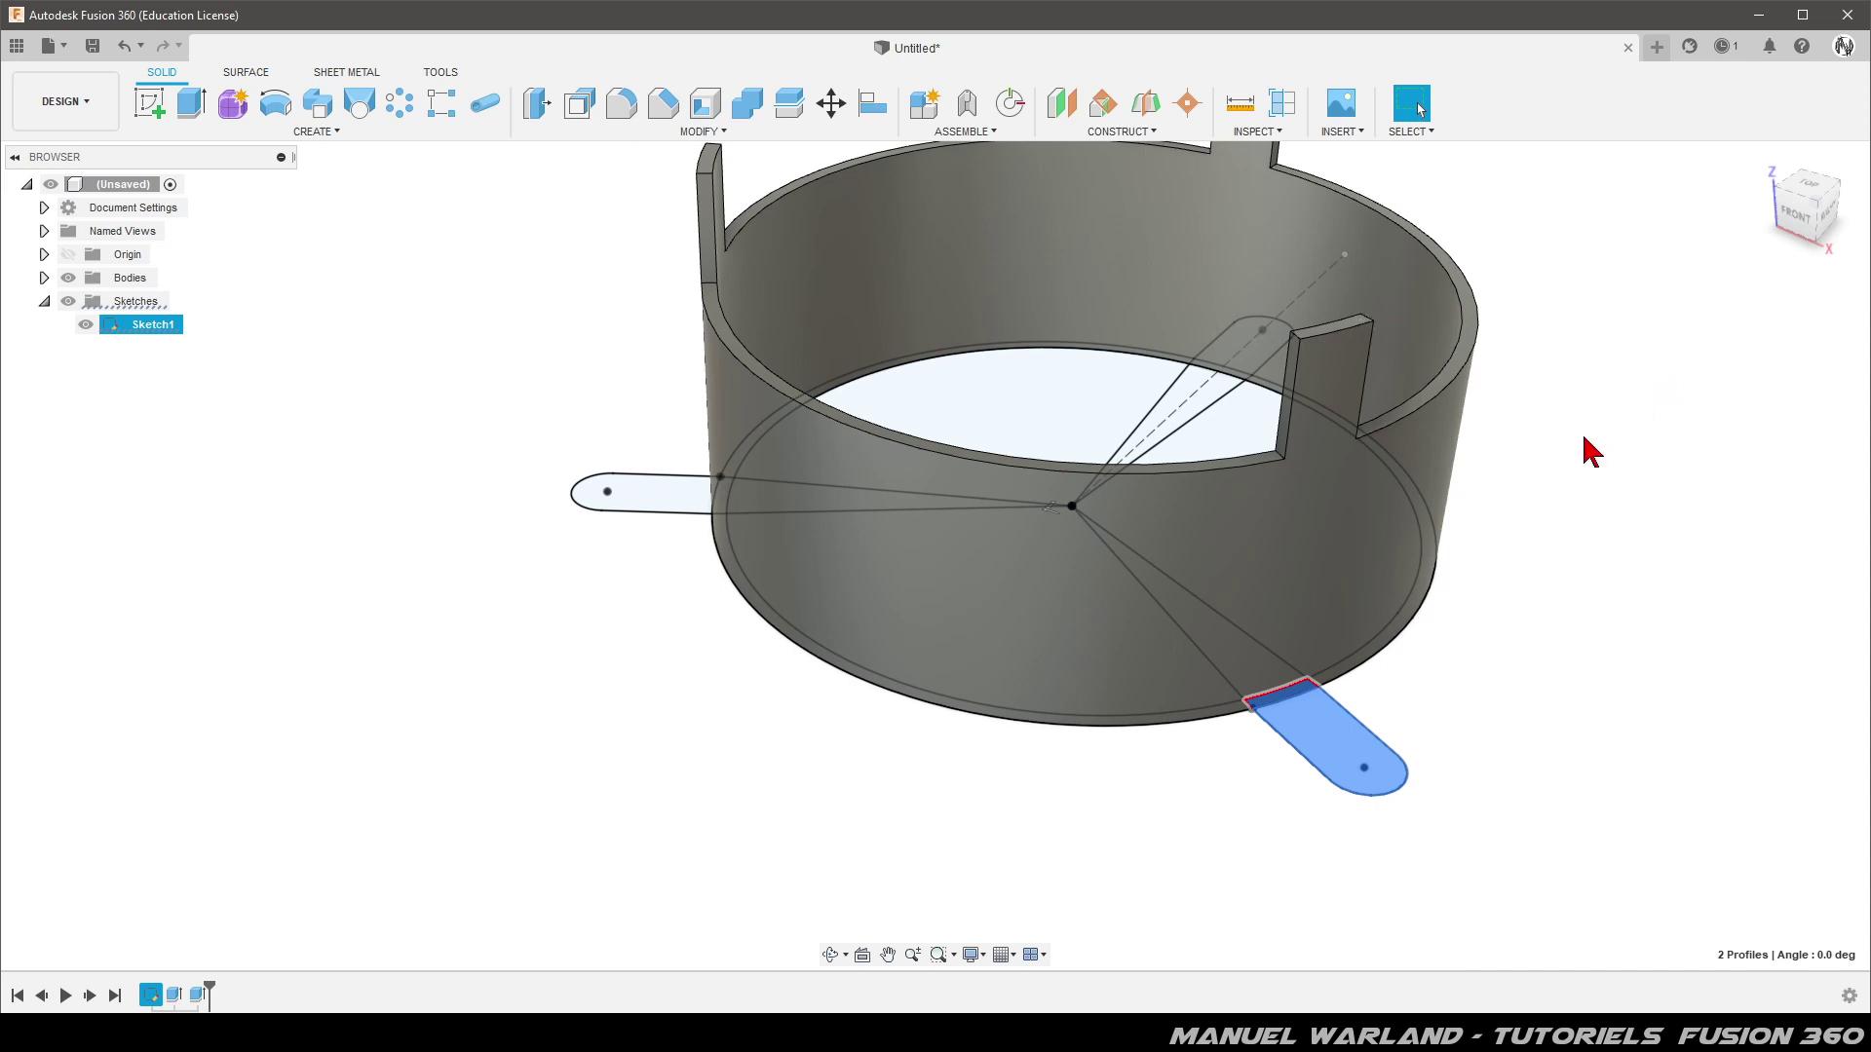
Add the front, left and far tab outlines, leaving out the thin strip
{"action": "left_click", "coordinate": [1328, 738]}
{"action": "left_click", "coordinate": [1330, 731]}
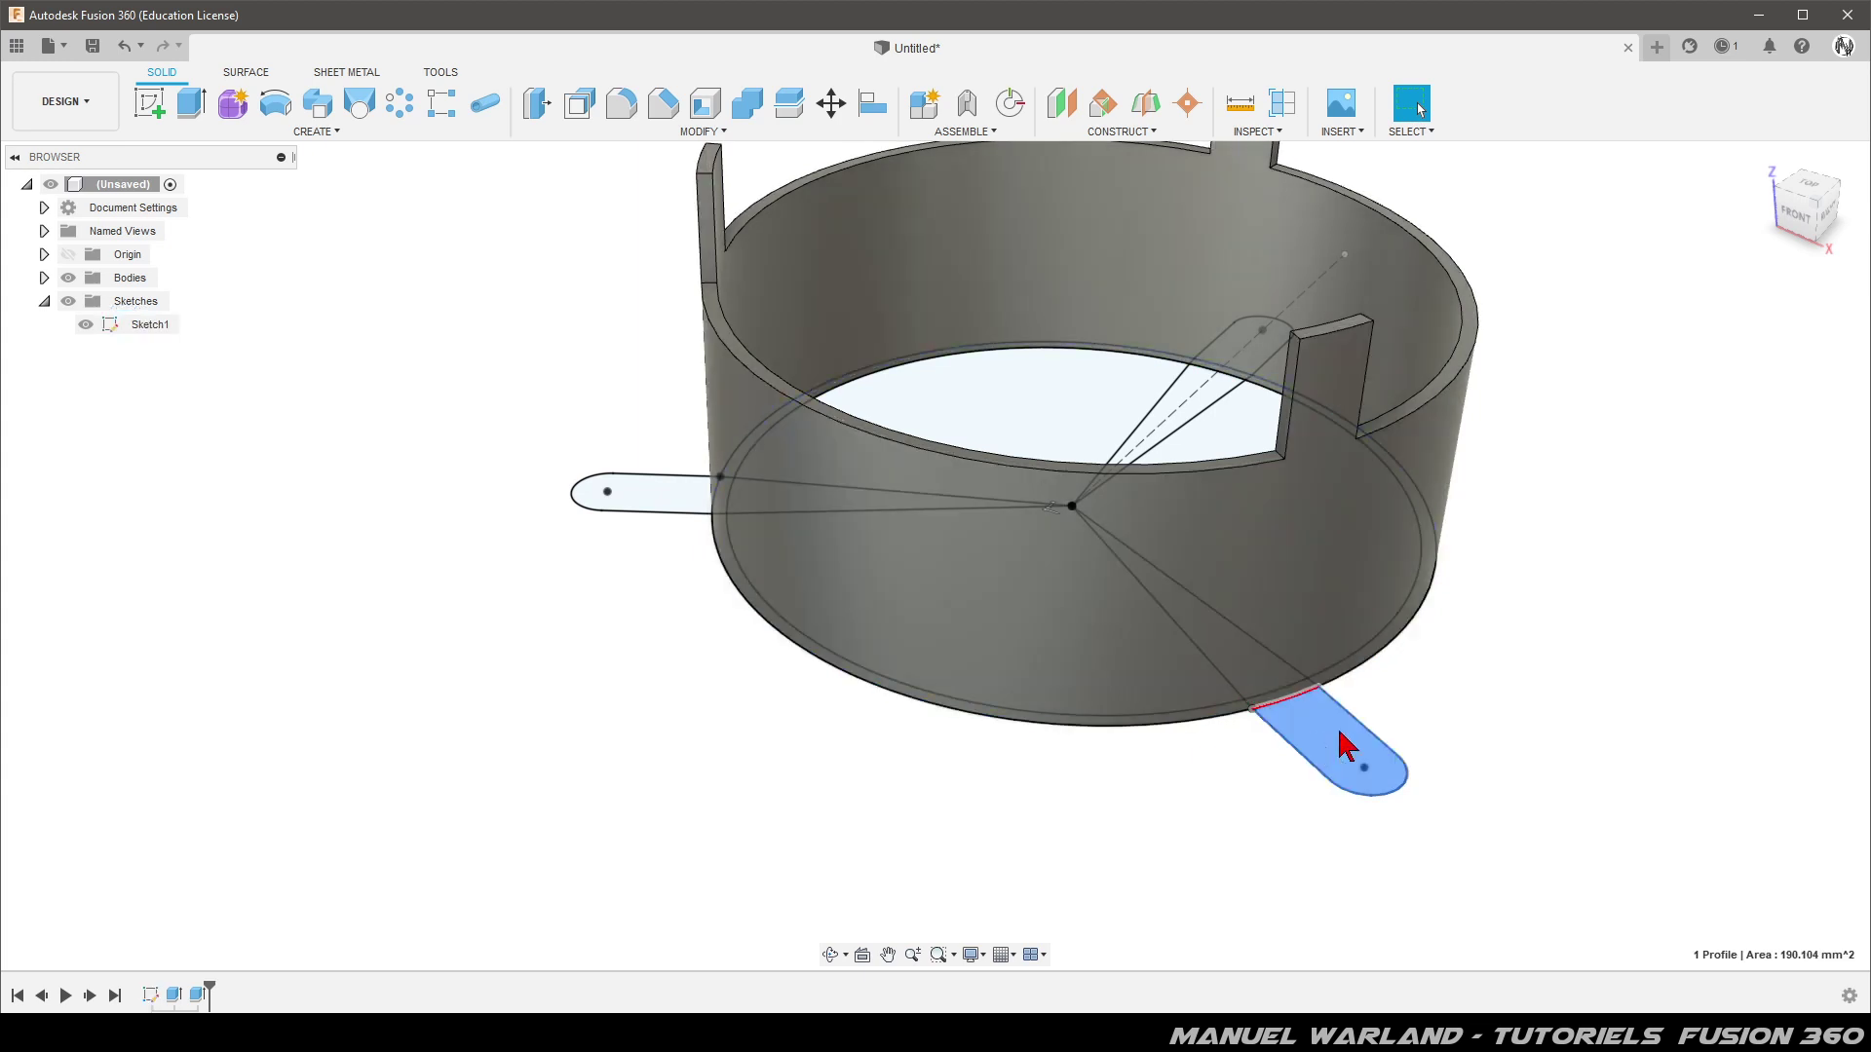
{"action": "left_click", "coordinate": [656, 501], "text": "shift"}
{"action": "mouse_move", "coordinate": [1515, 522]}
{"action": "middle_mouse_down", "text": "shift"}
{"action": "mouse_move", "coordinate": [1425, 623]}
{"action": "mouse_move", "coordinate": [1324, 631]}
{"action": "middle_mouse_up", "text": "shift"}
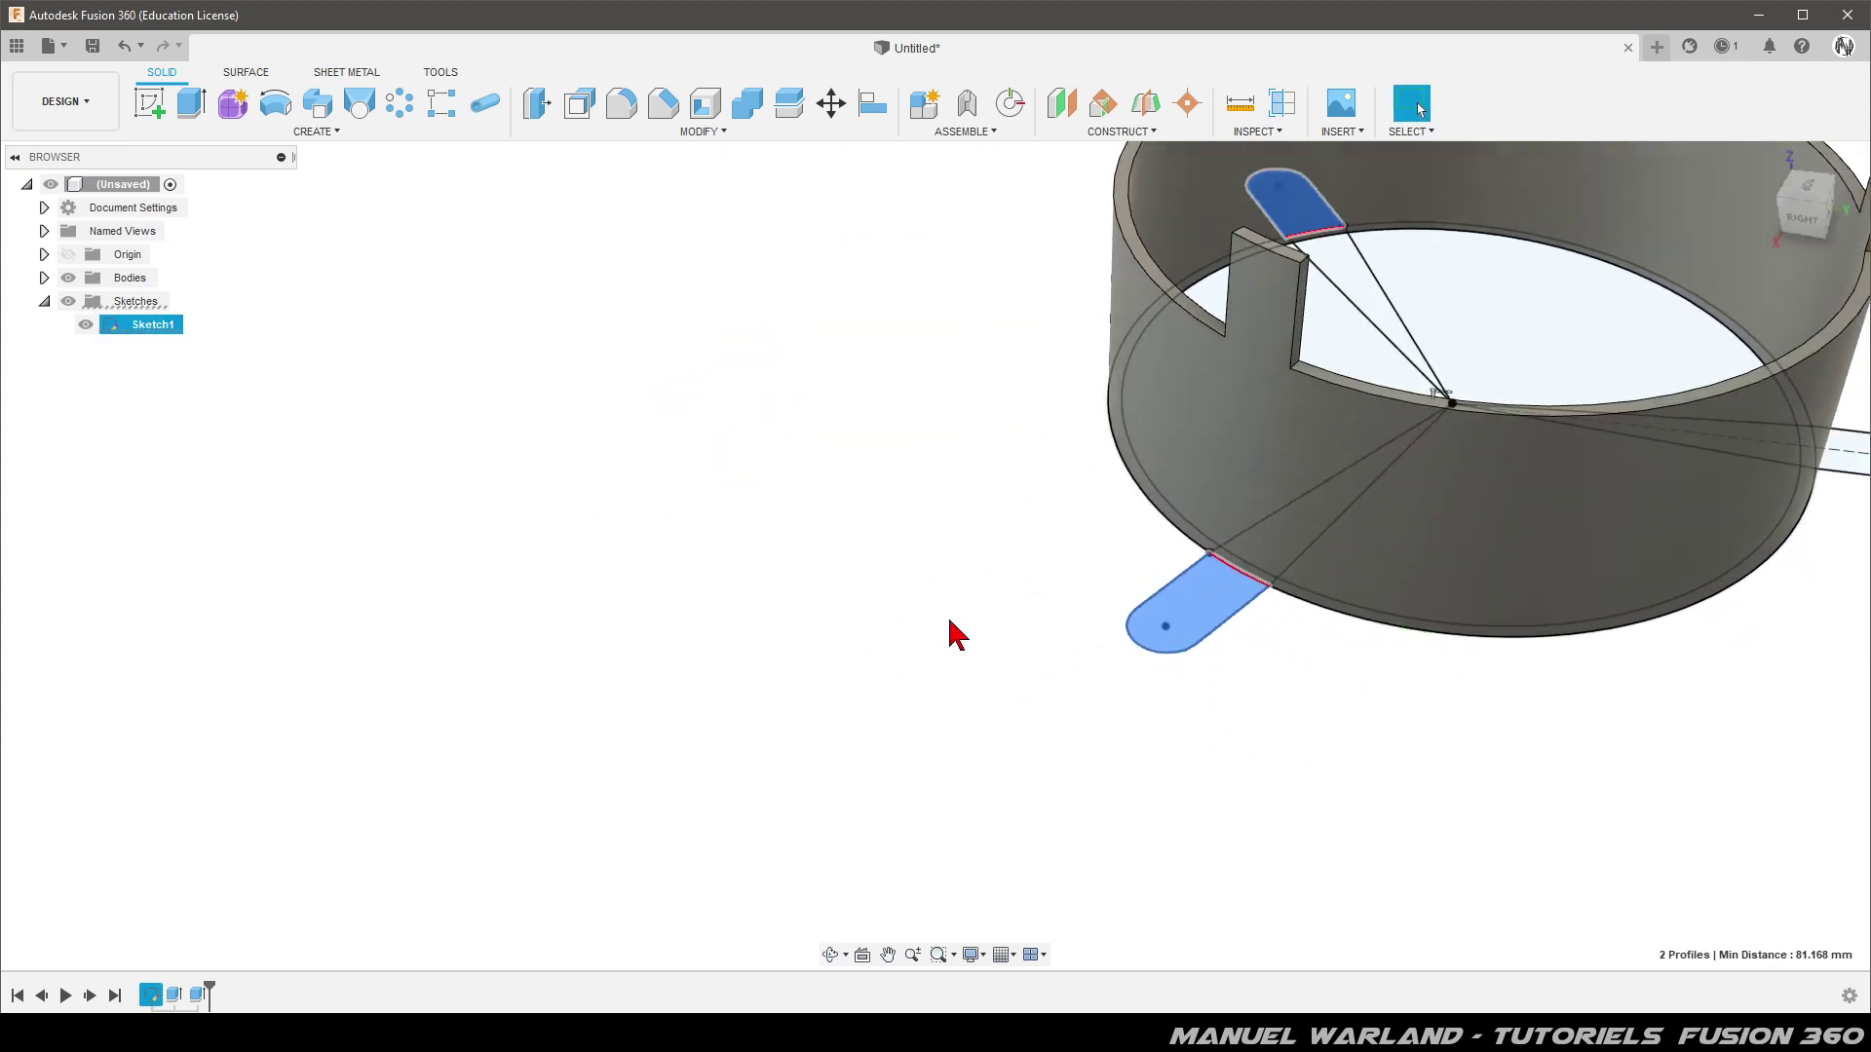
{"action": "scroll", "coordinate": [1130, 553], "scroll_direction": "up", "scroll_amount": 5}
{"action": "scroll", "coordinate": [1098, 614], "scroll_direction": "up", "scroll_amount": 3}
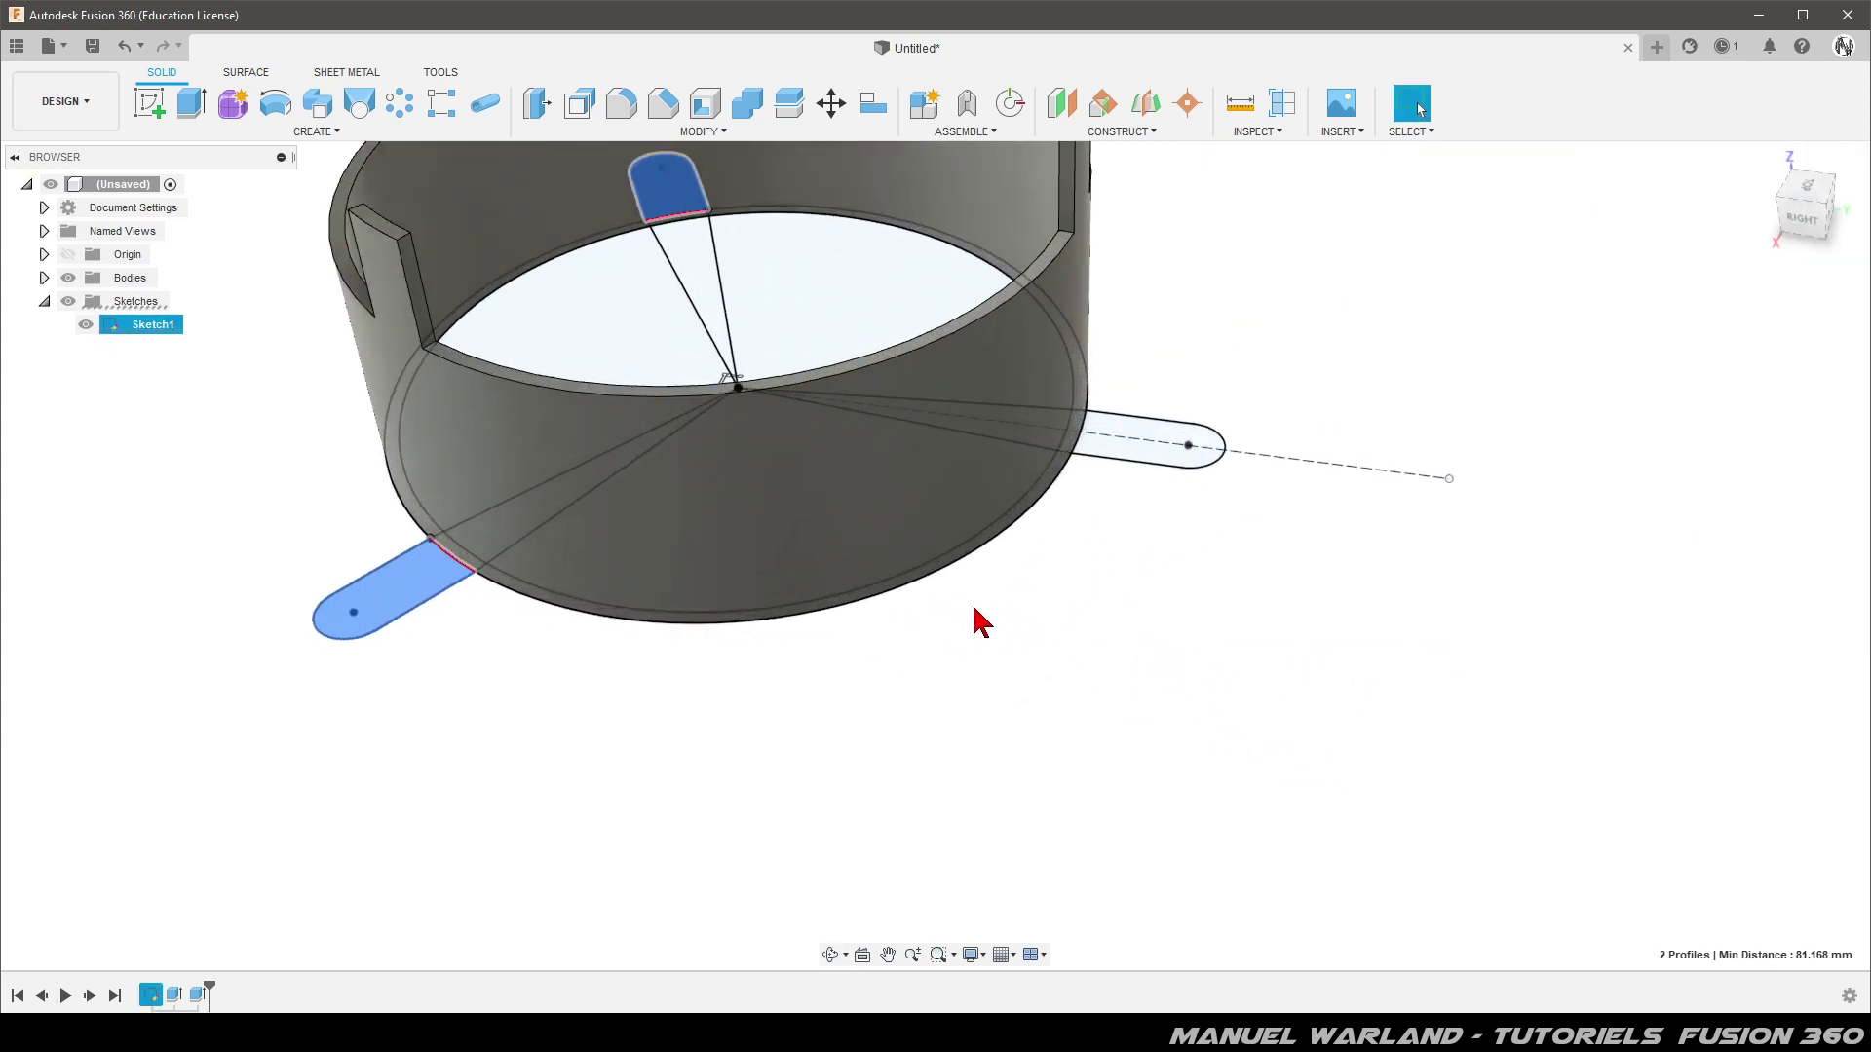
{"action": "left_click", "coordinate": [1138, 458], "text": "shift"}
{"action": "mouse_move", "coordinate": [961, 597]}
{"action": "middle_mouse_down", "text": "shift"}
{"action": "mouse_move", "coordinate": [968, 656]}
{"action": "mouse_move", "coordinate": [1011, 676]}
{"action": "middle_mouse_up", "text": "shift"}
{"action": "scroll", "coordinate": [1242, 514], "scroll_direction": "down", "scroll_amount": 4}
{"action": "scroll", "coordinate": [1245, 513], "scroll_direction": "down", "scroll_amount": 1}
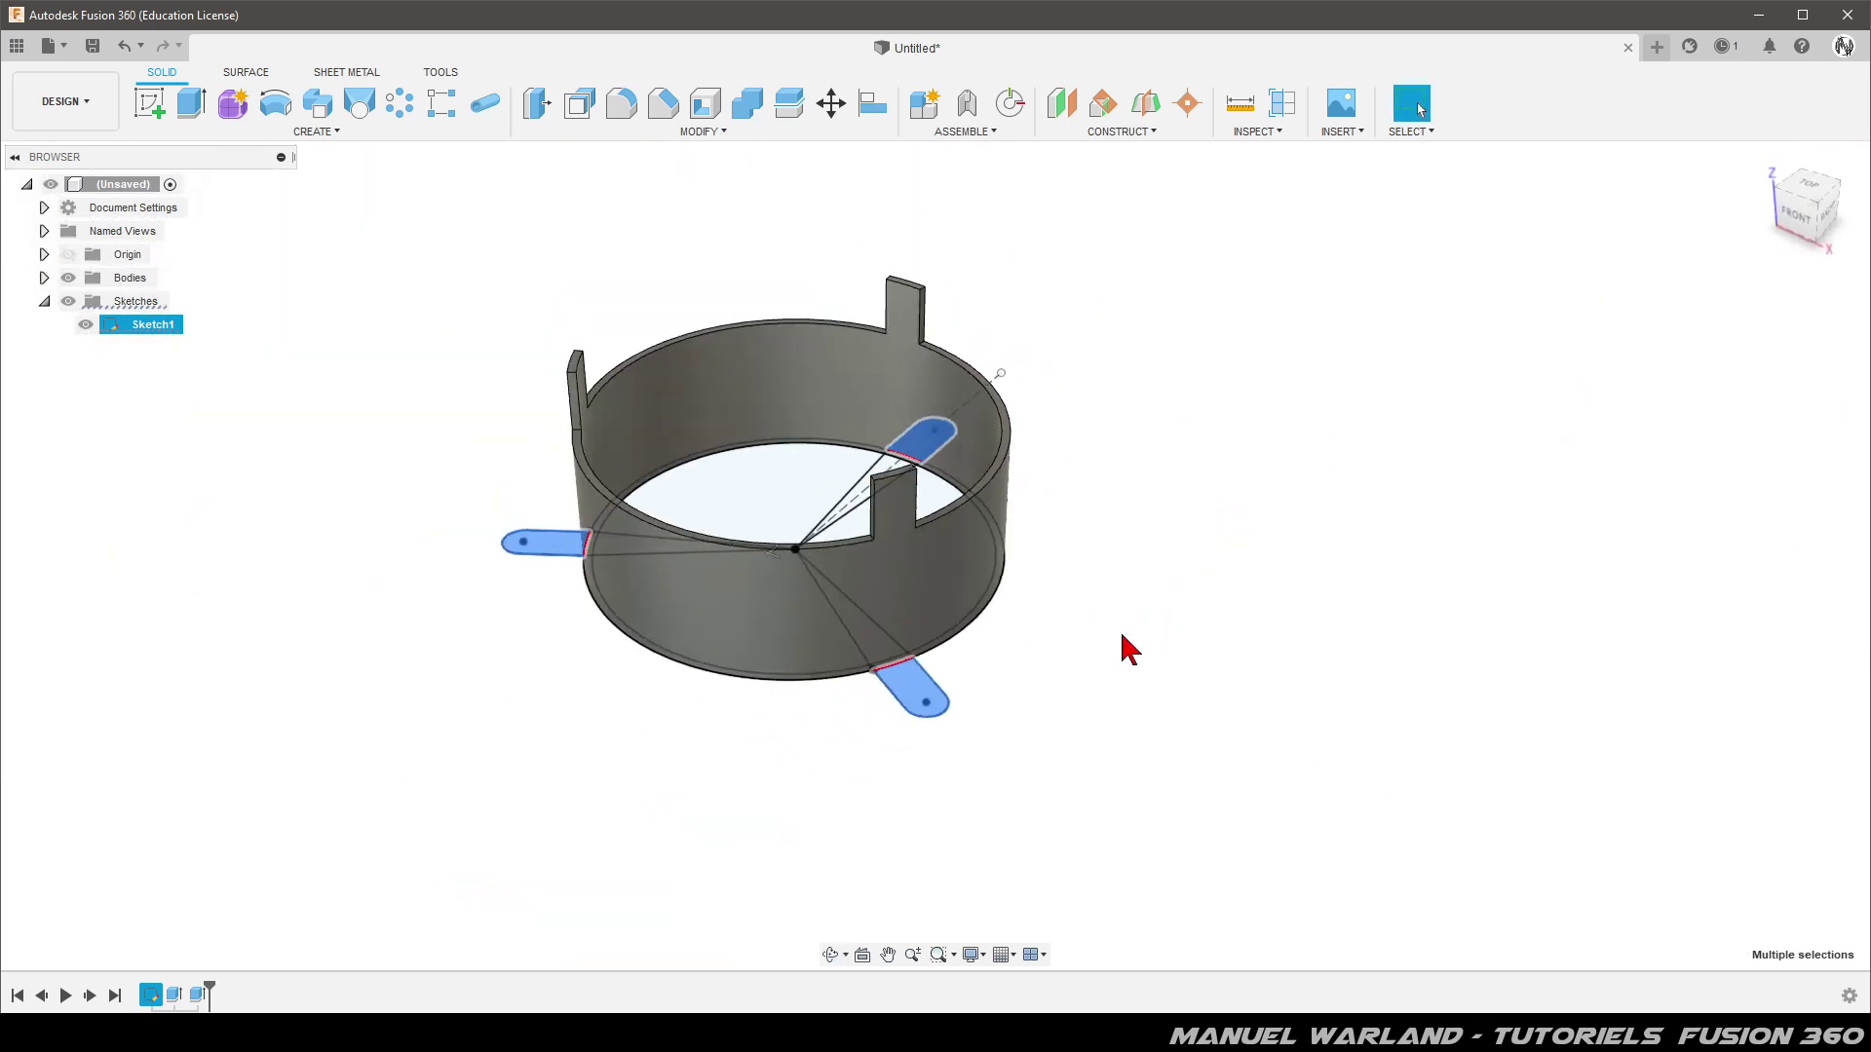
Start an extrude of the tab profiles with an offset start of HCercle + HPatte
{"action": "left_click", "coordinate": [192, 103]}
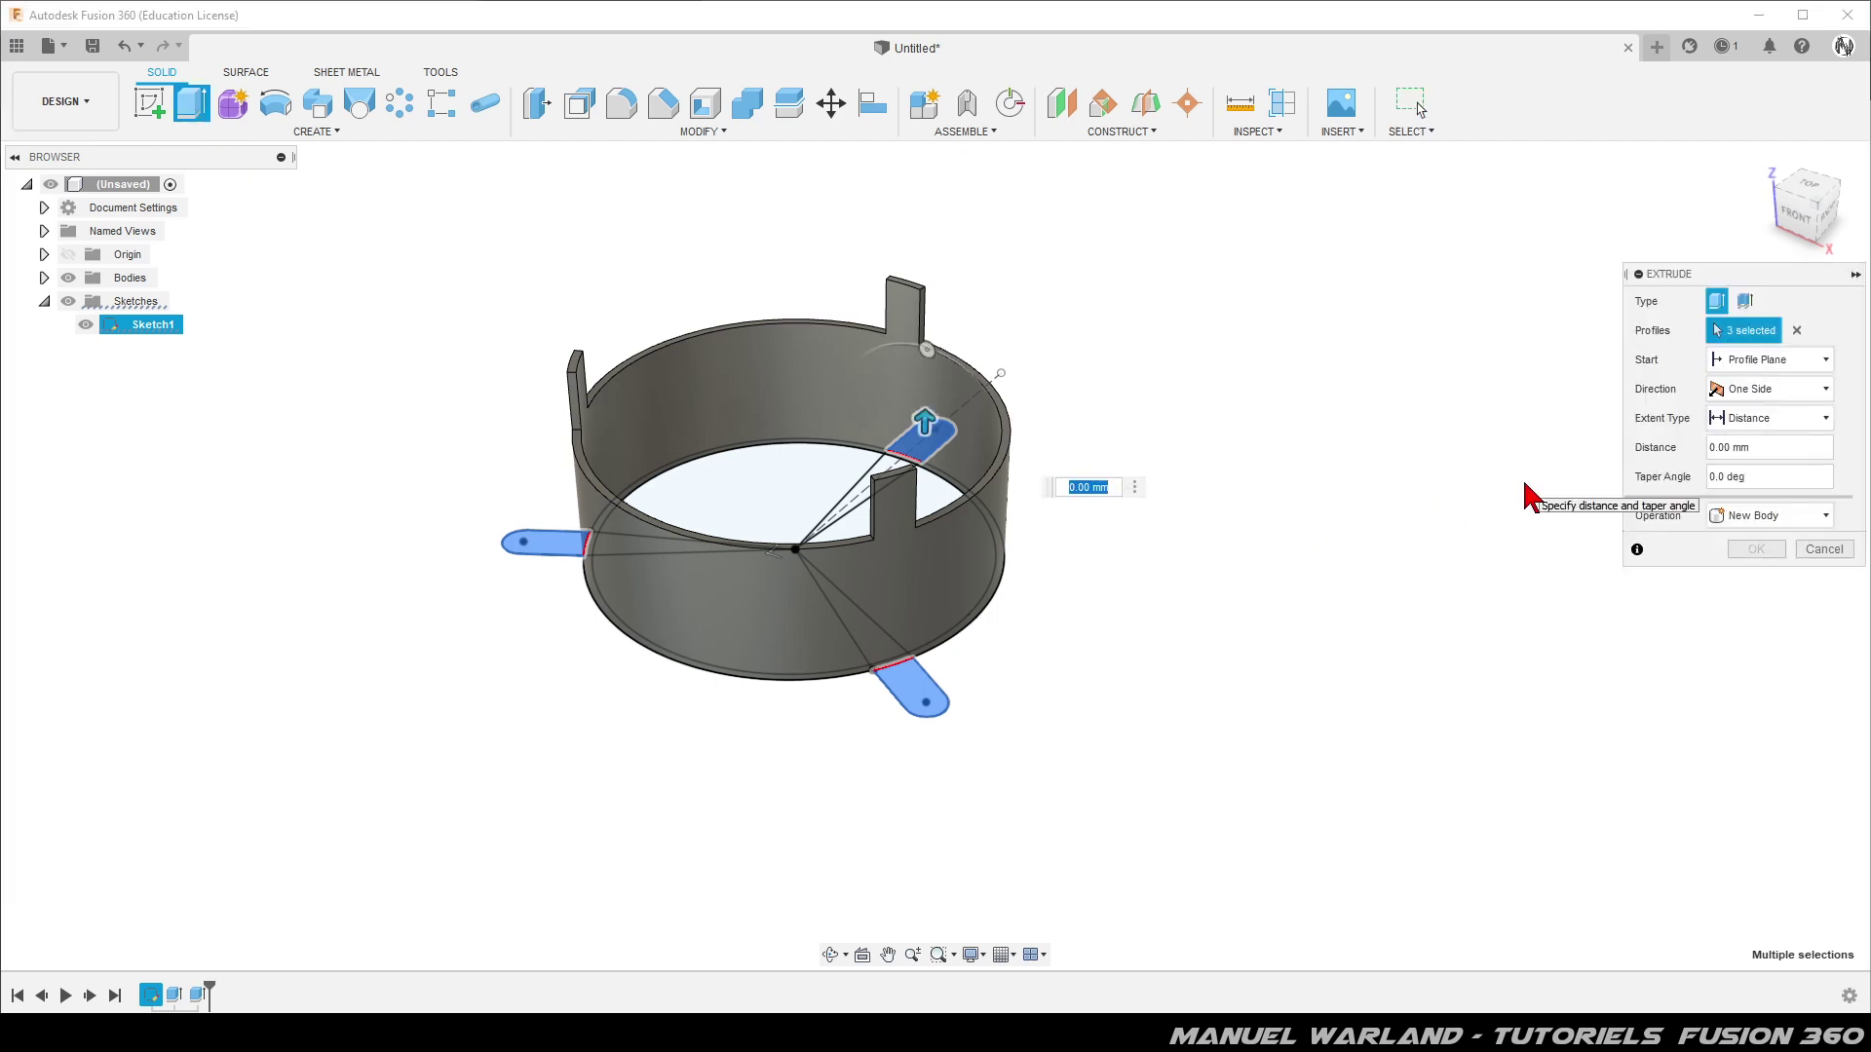
{"action": "left_click", "coordinate": [1783, 362]}
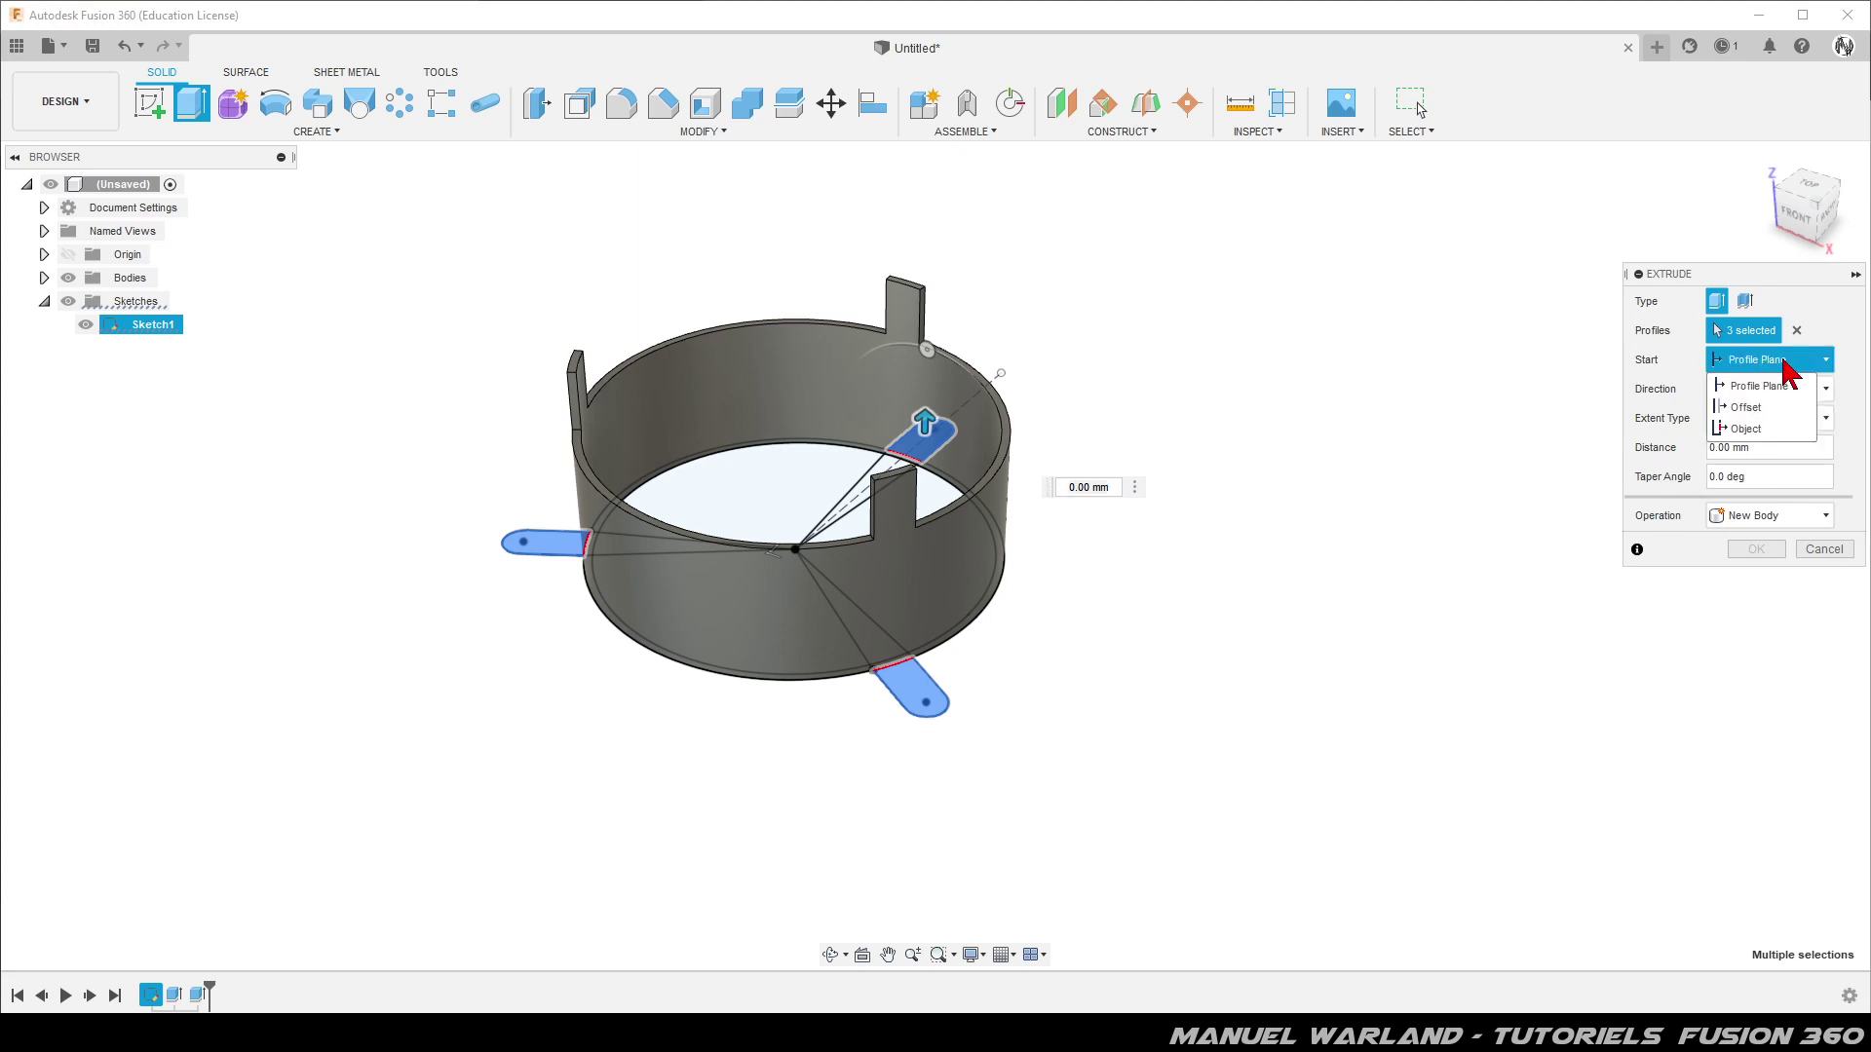
{"action": "left_click", "coordinate": [1749, 407]}
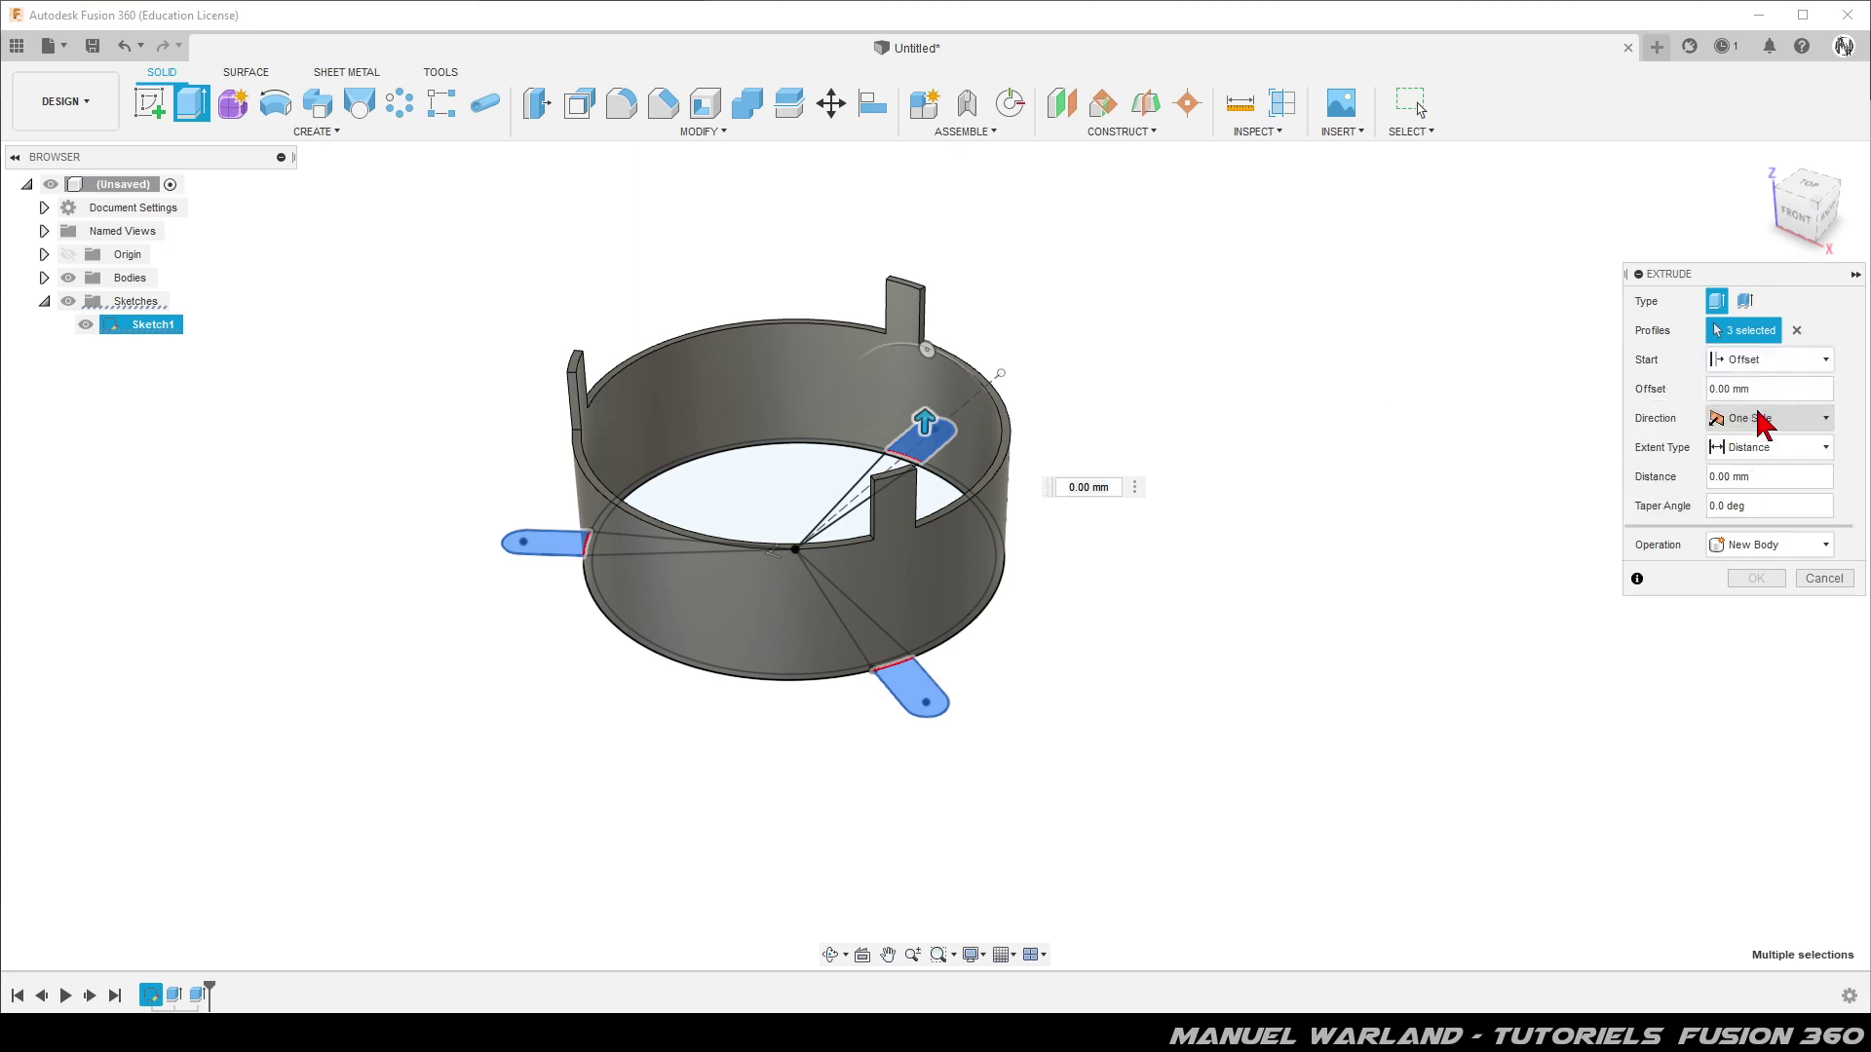
{"action": "double_click", "coordinate": [1772, 390]}
{"action": "triple_click", "coordinate": [1773, 390]}
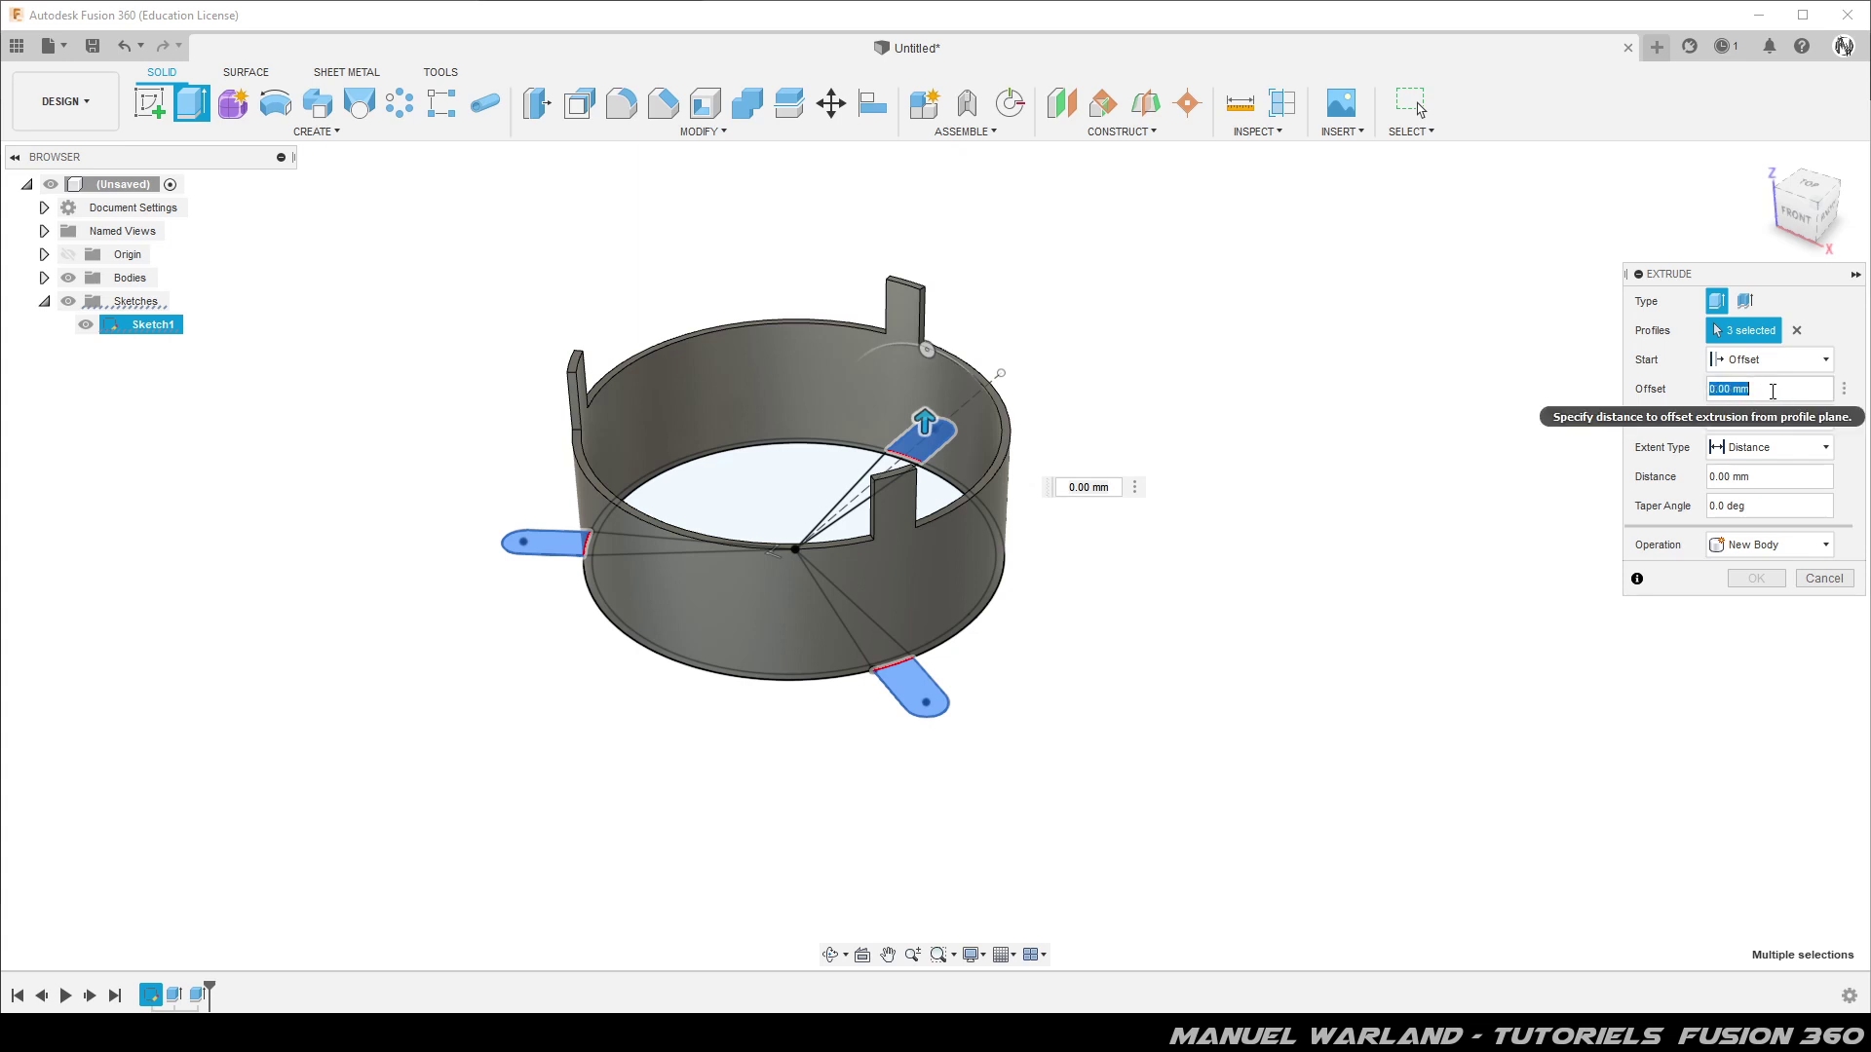
{"action": "type", "text": "H"}
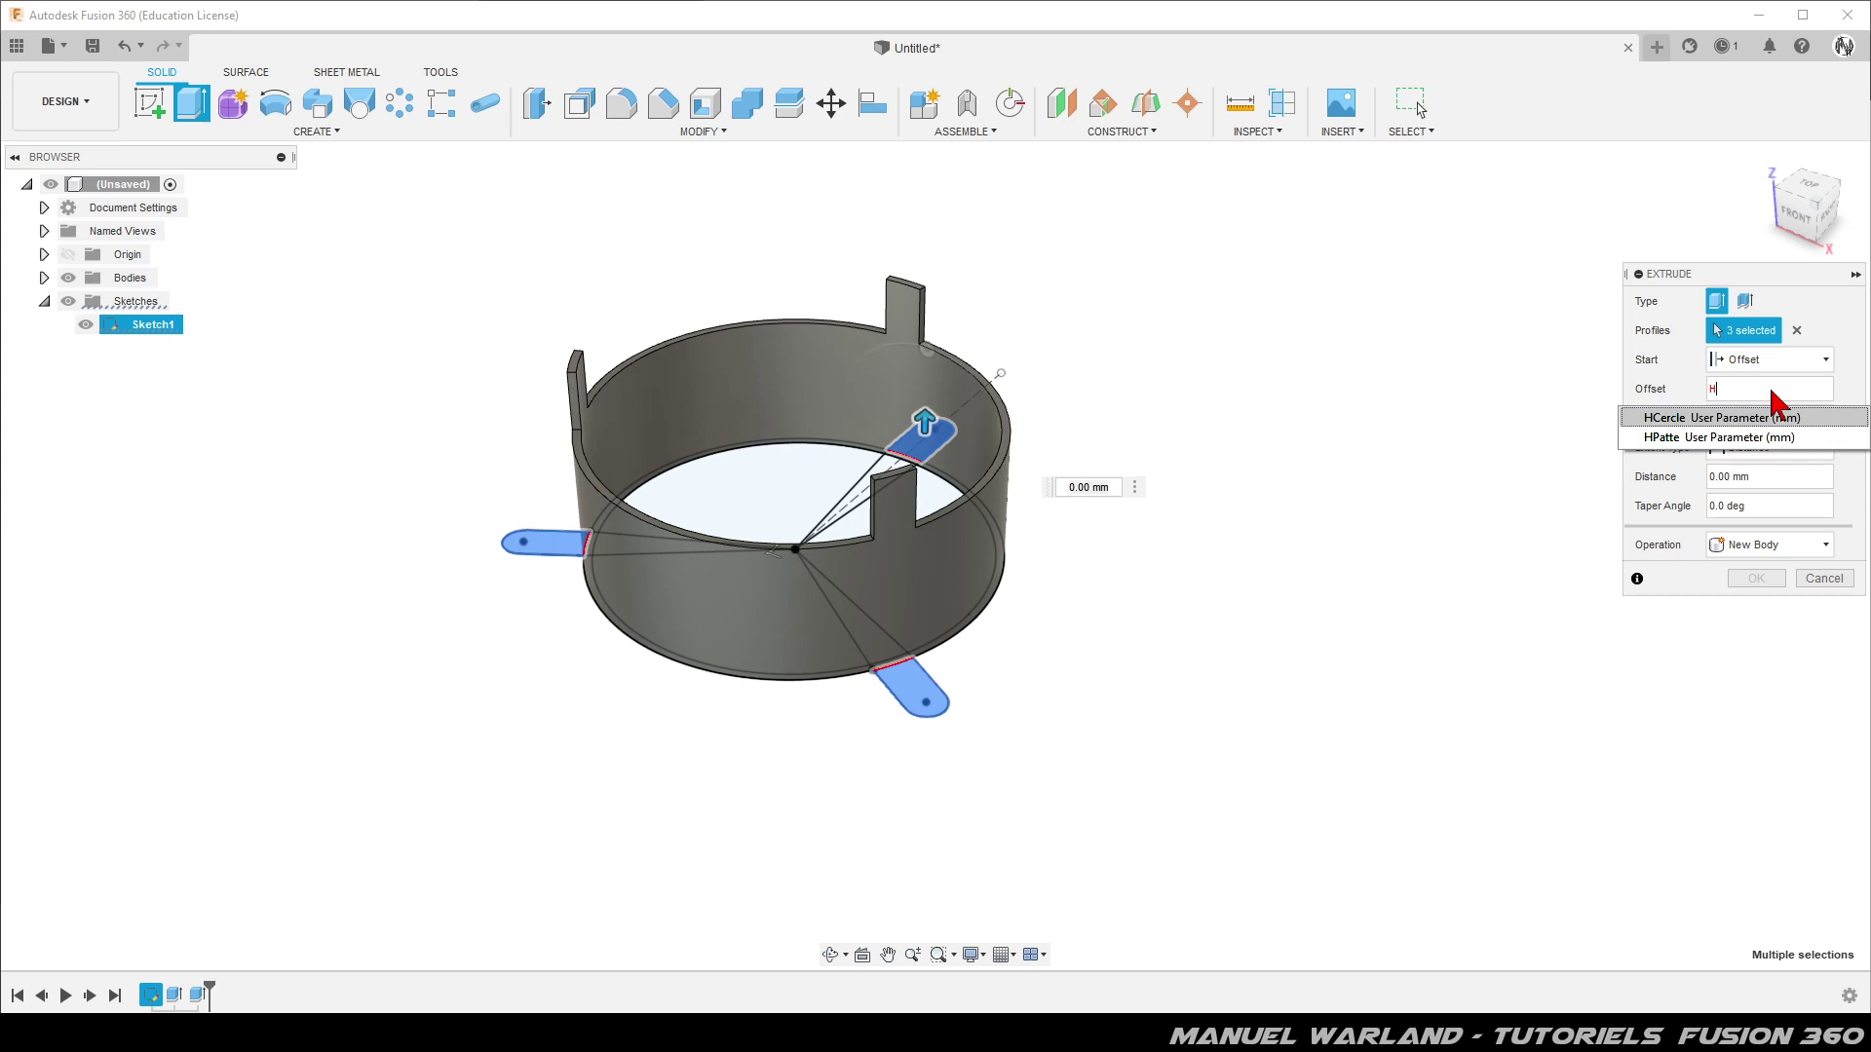
{"action": "left_click", "coordinate": [1684, 417]}
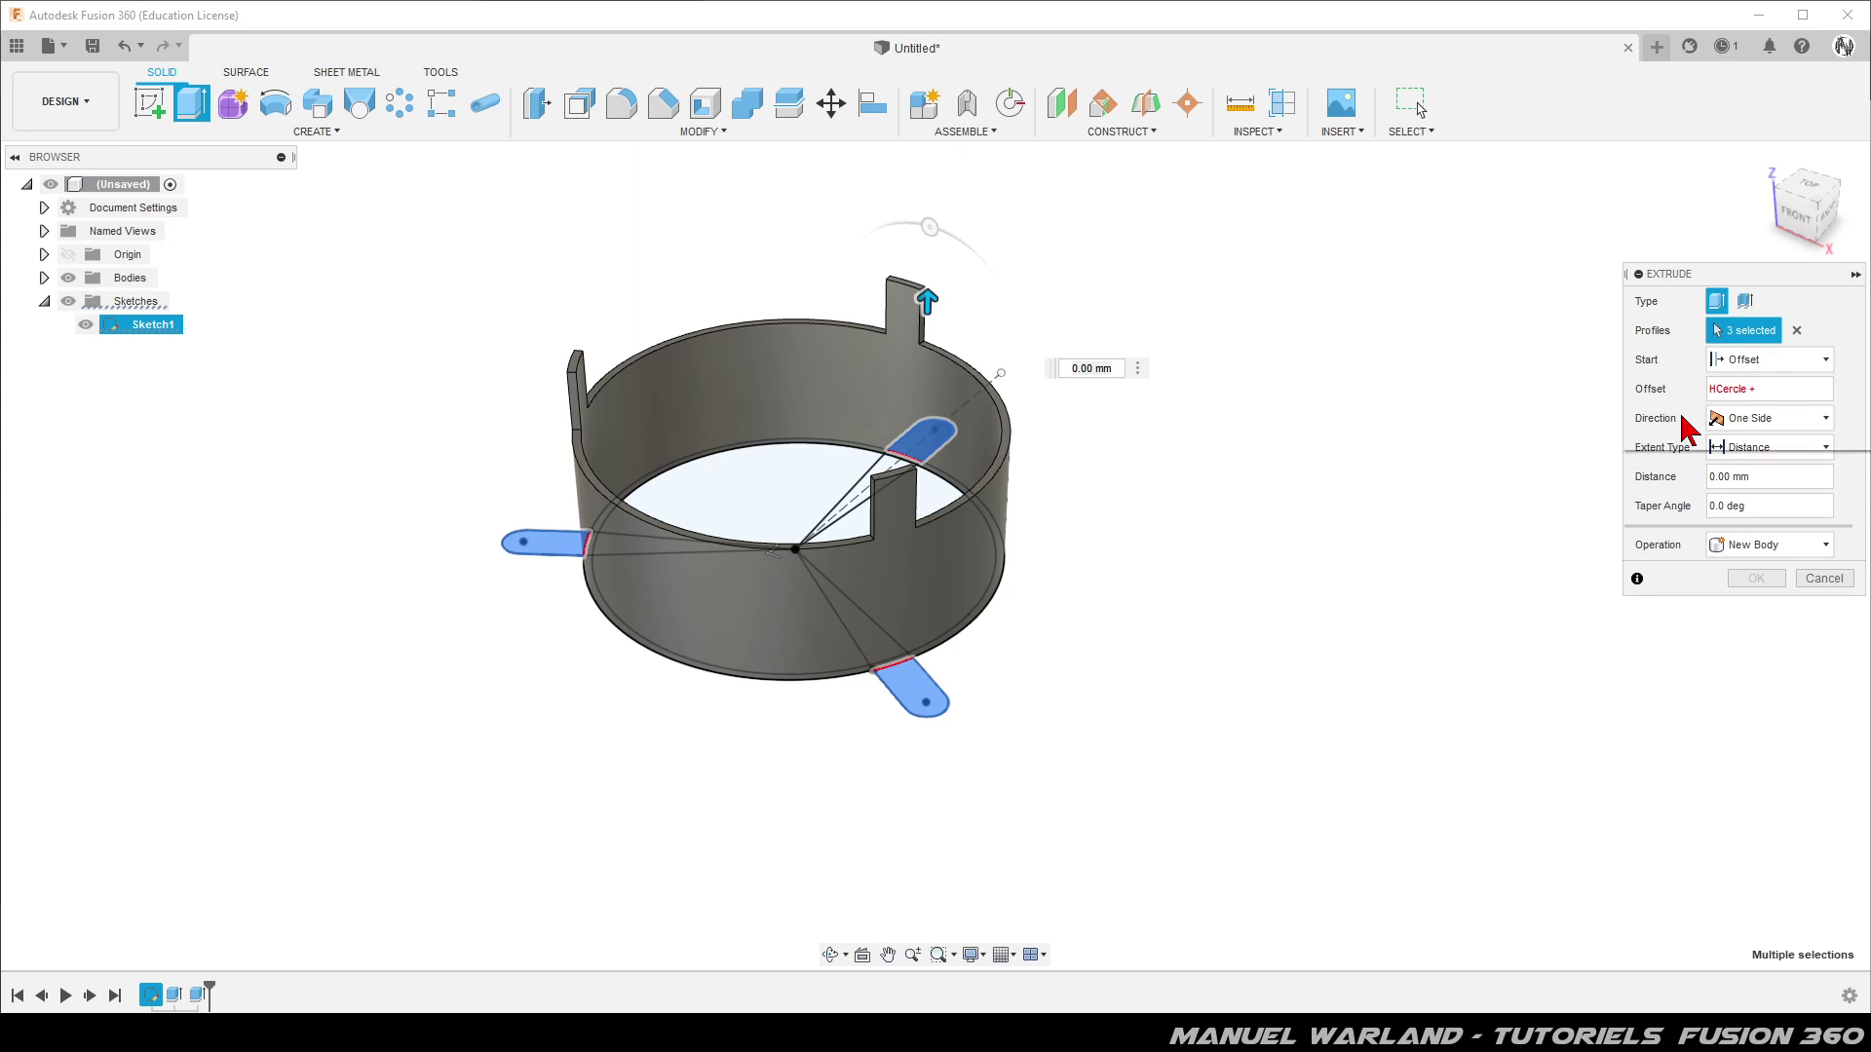
{"action": "type", "text": "h"}
{"action": "left_click", "coordinate": [1680, 436]}
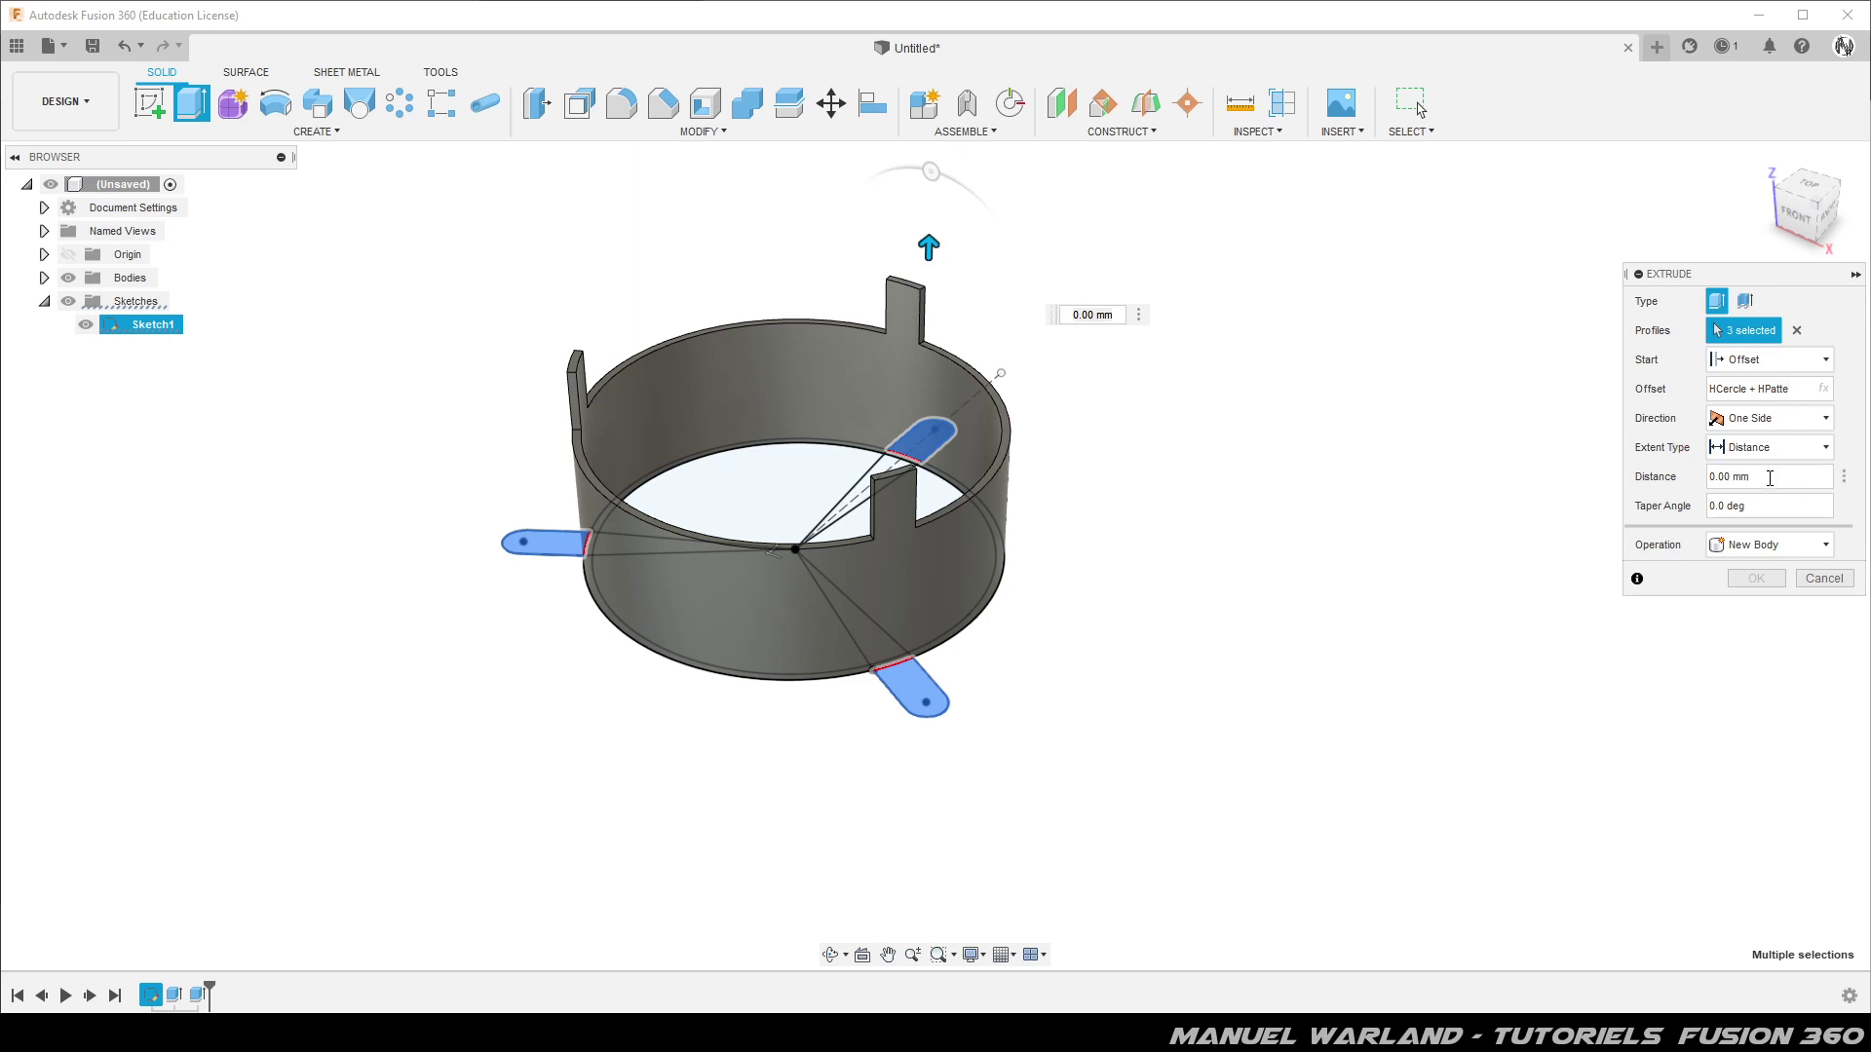
Set distance to Epaisseur, offset to (HCercle + HPatte) - Epaisseur, and confirm the Join
{"action": "left_click", "coordinate": [1769, 478]}
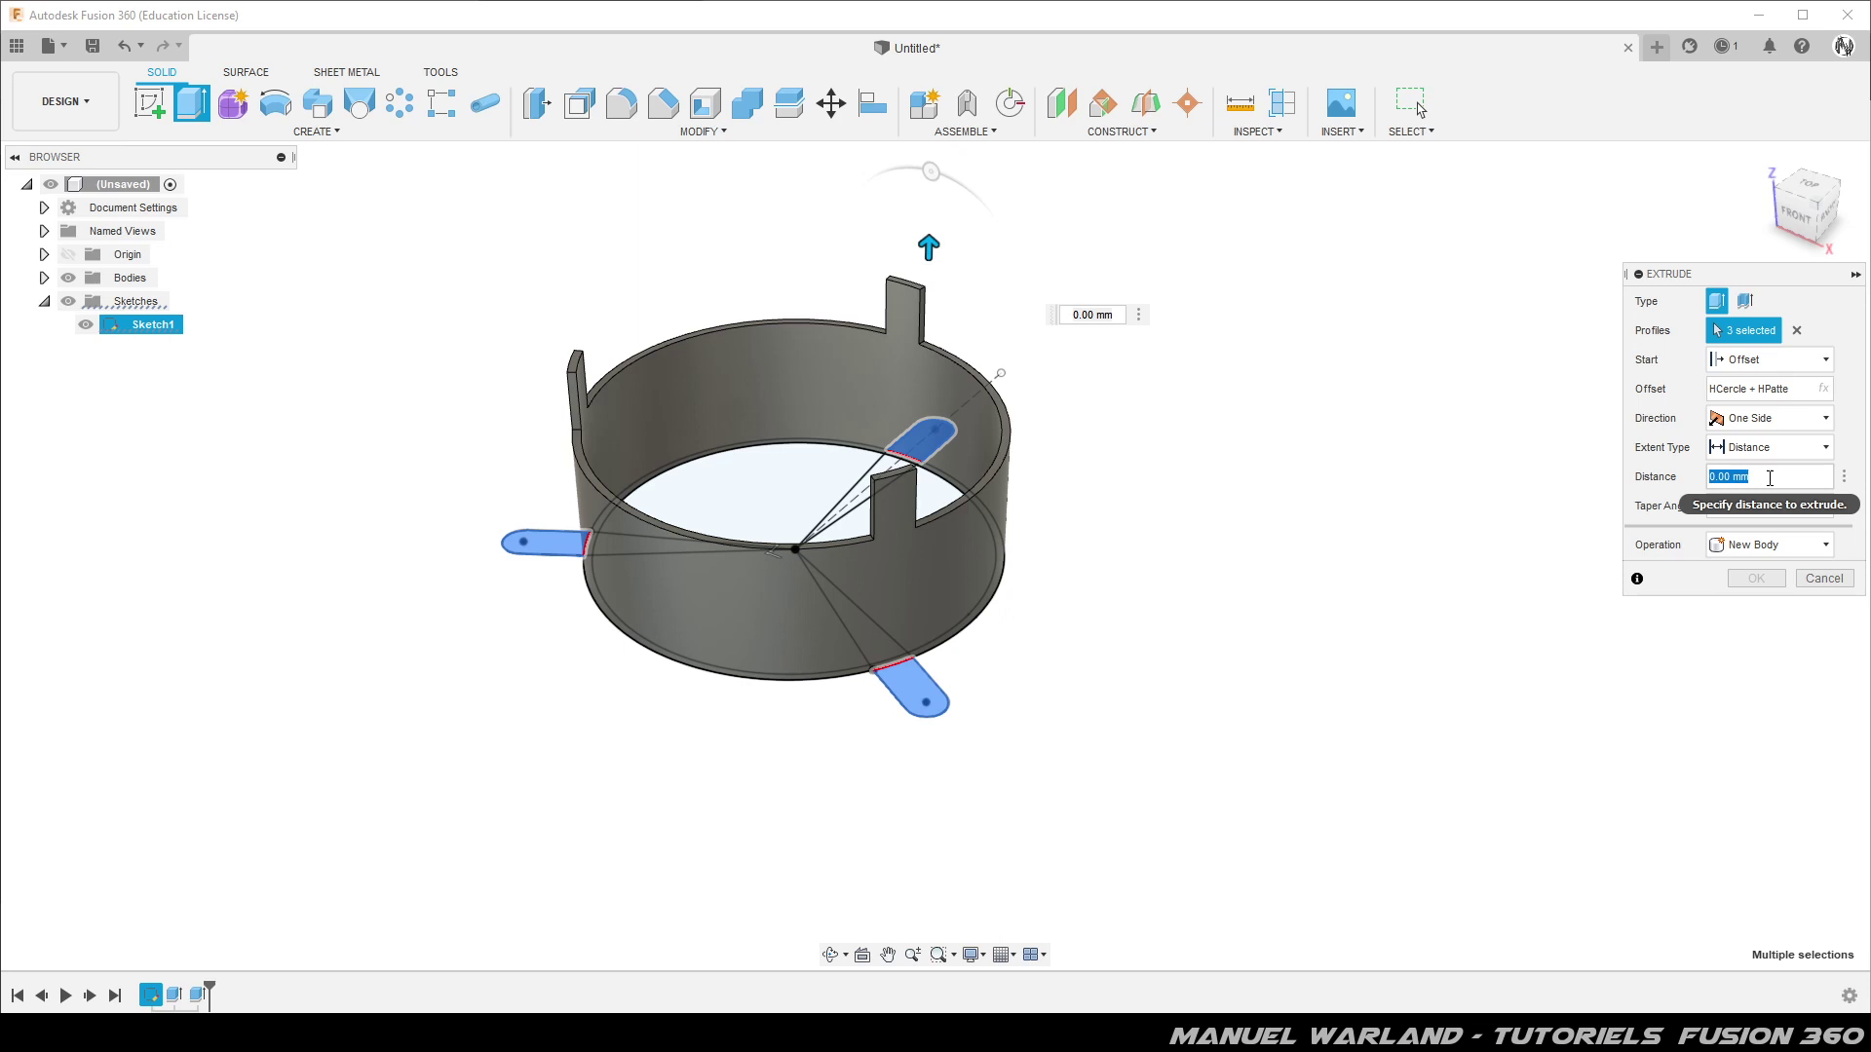
{"action": "type", "text": "ep"}
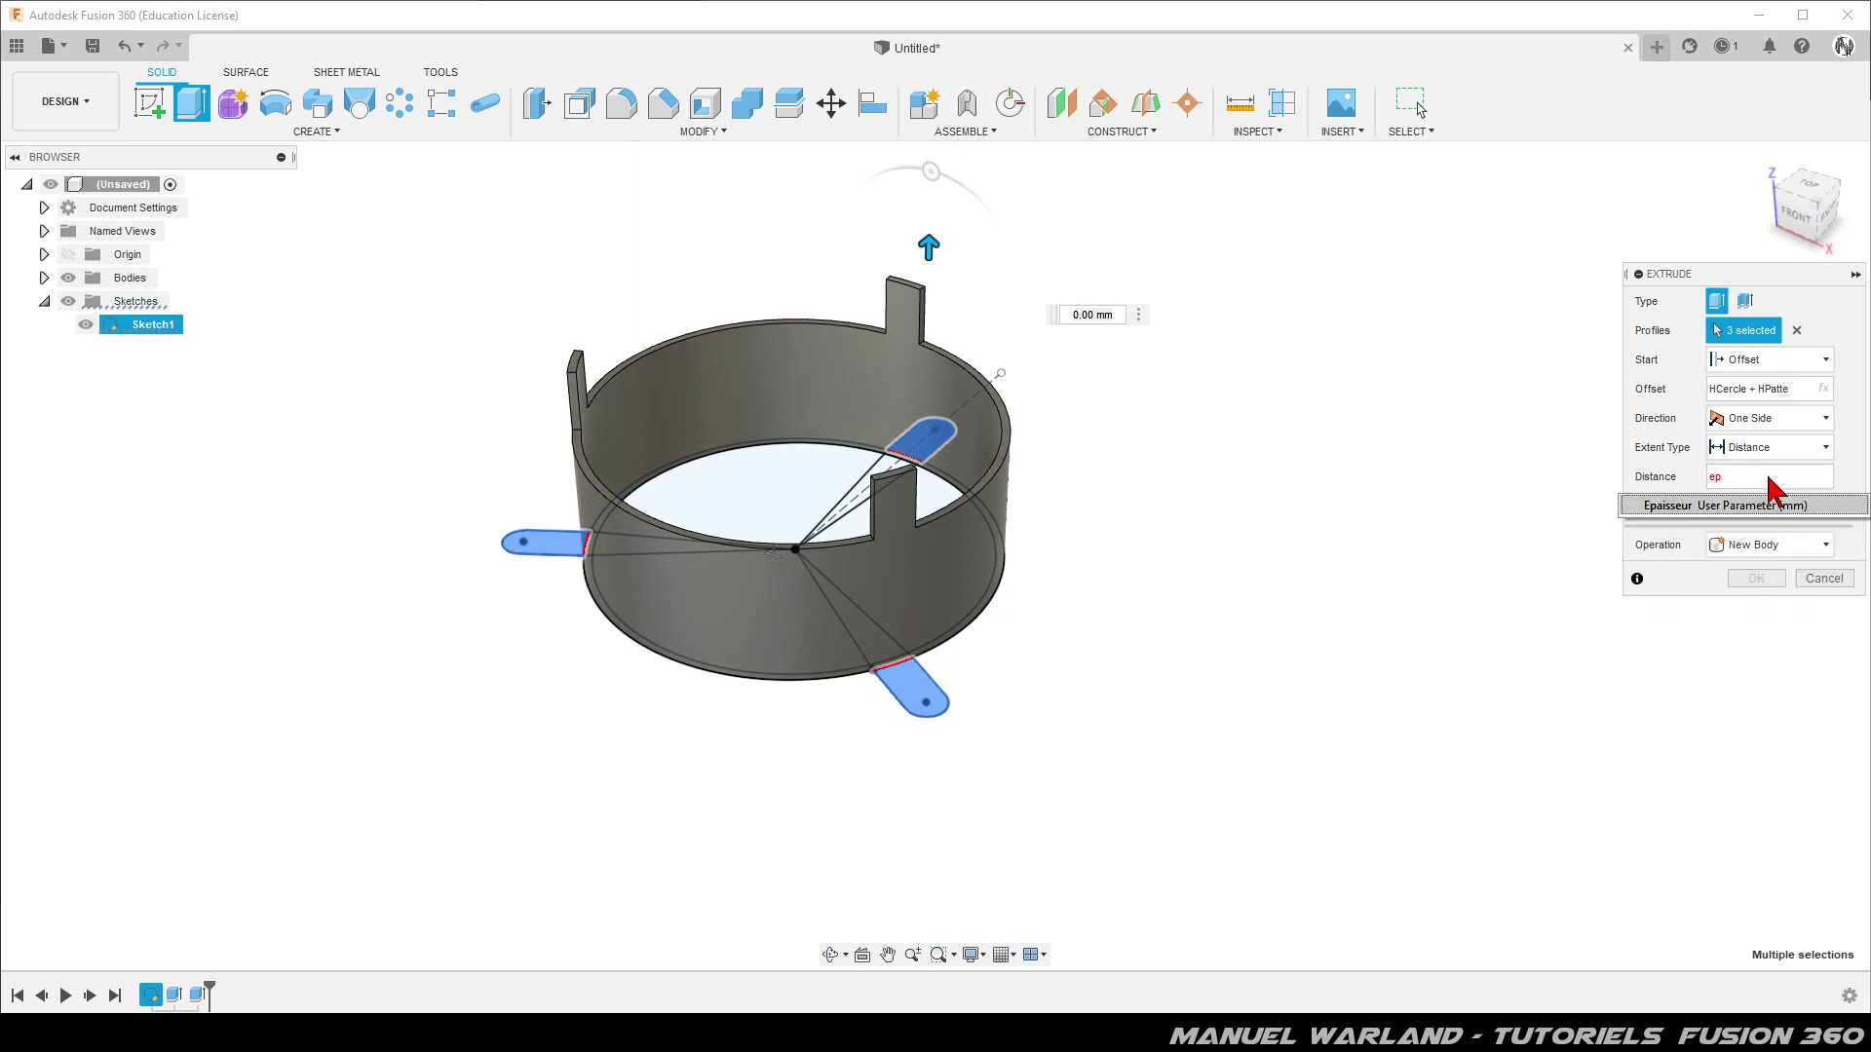
{"action": "left_click", "coordinate": [1681, 504]}
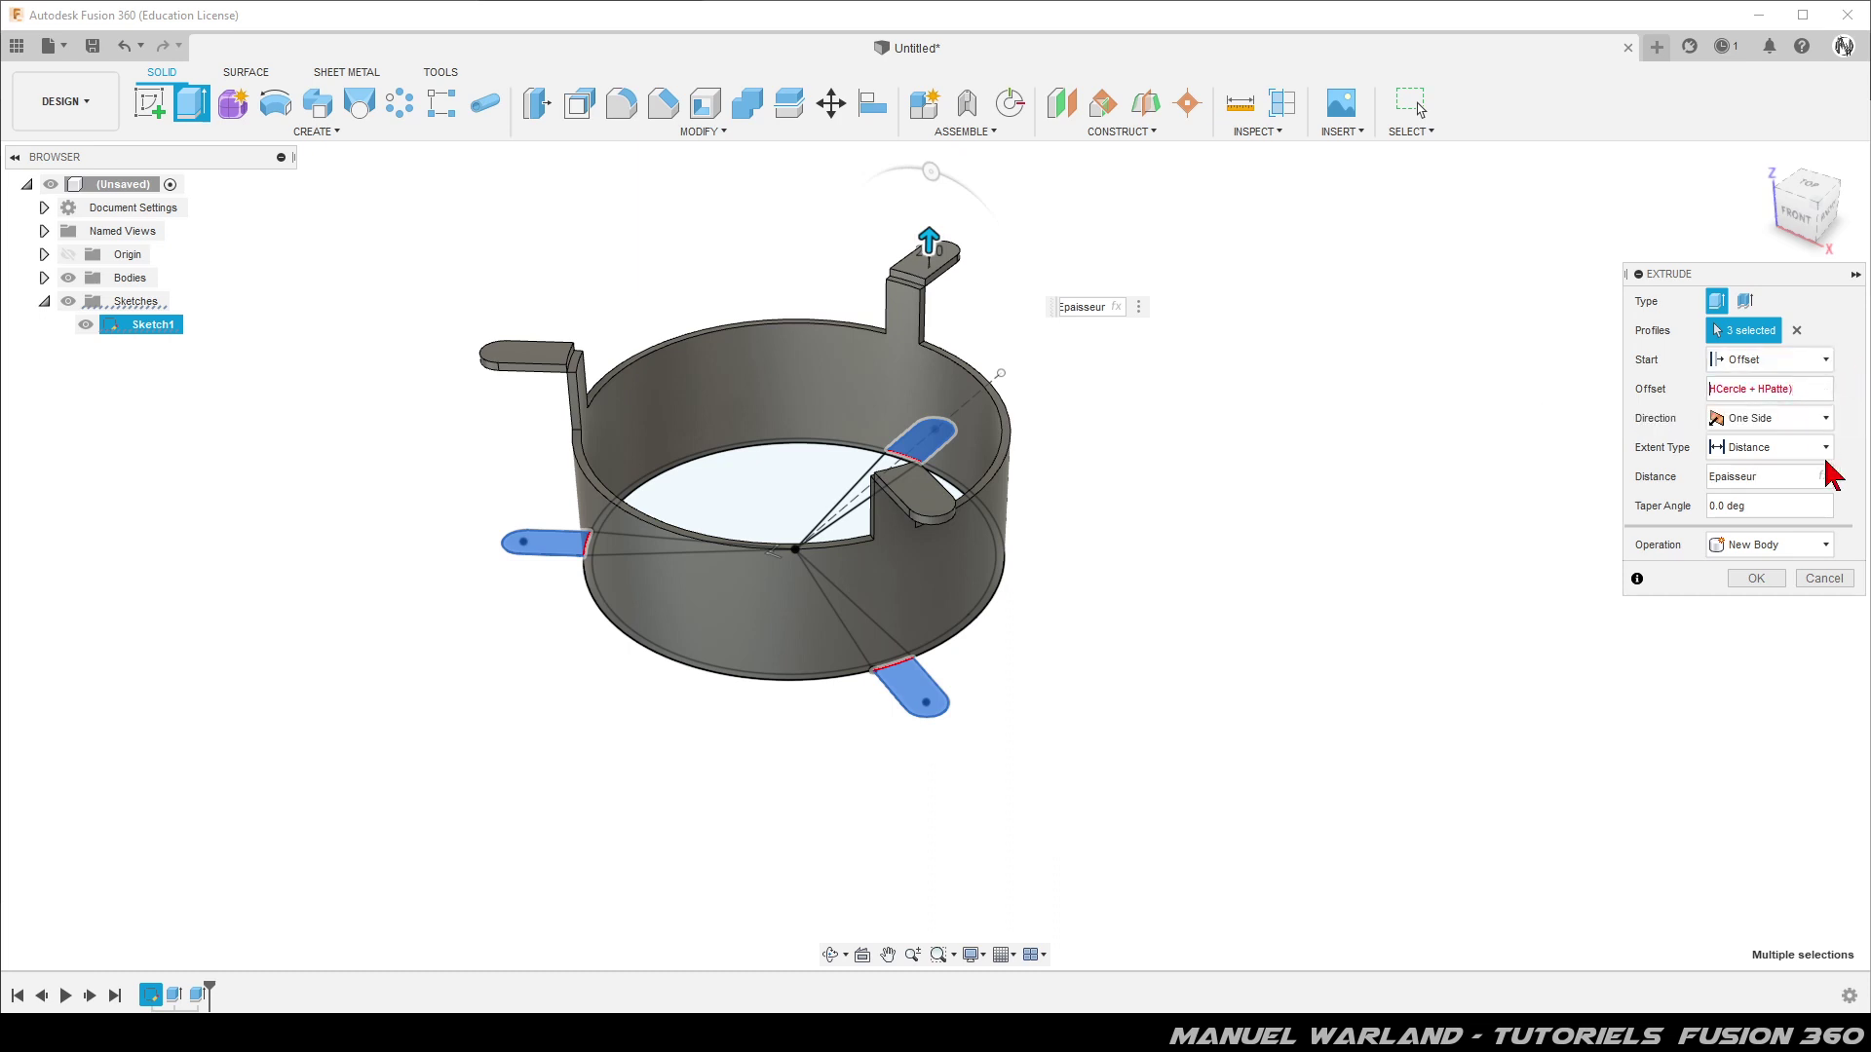
{"action": "type", "text": "("}
{"action": "key", "text": "Tab"}
{"action": "type", "text": "Epaisseu"}
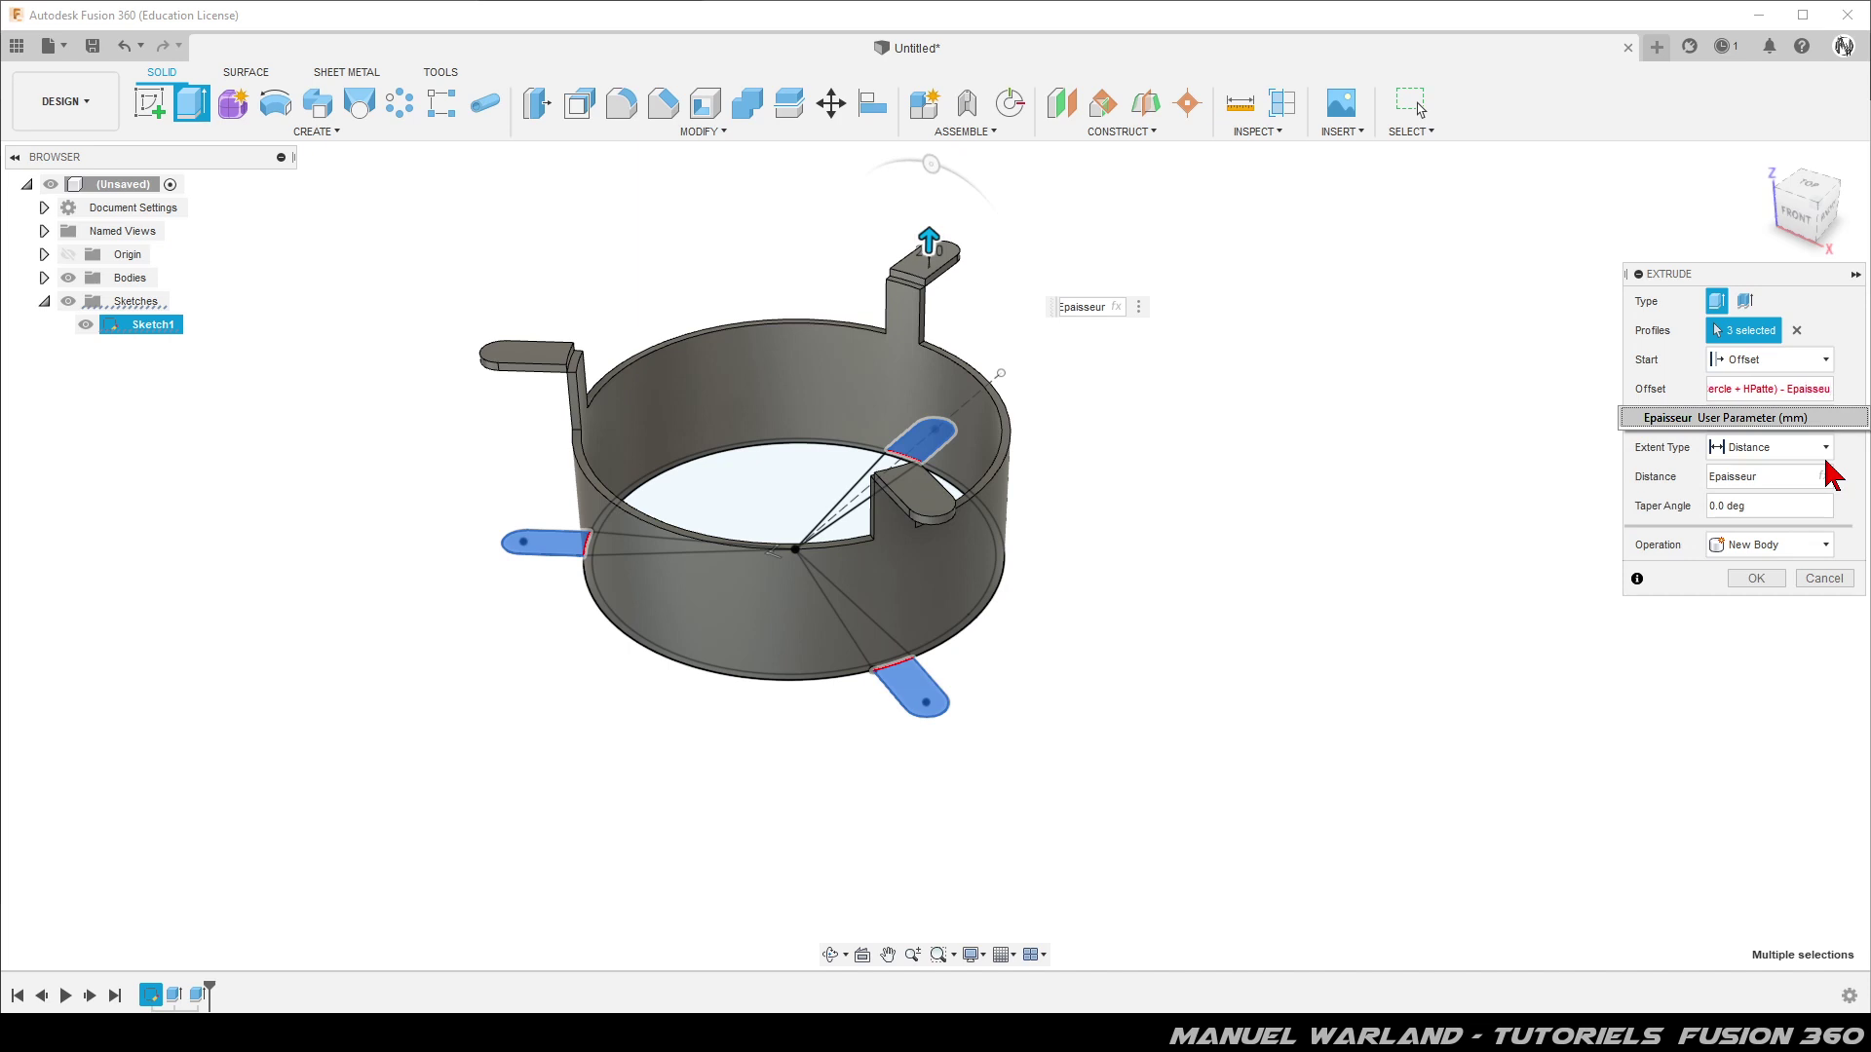
{"action": "left_click", "coordinate": [1700, 417]}
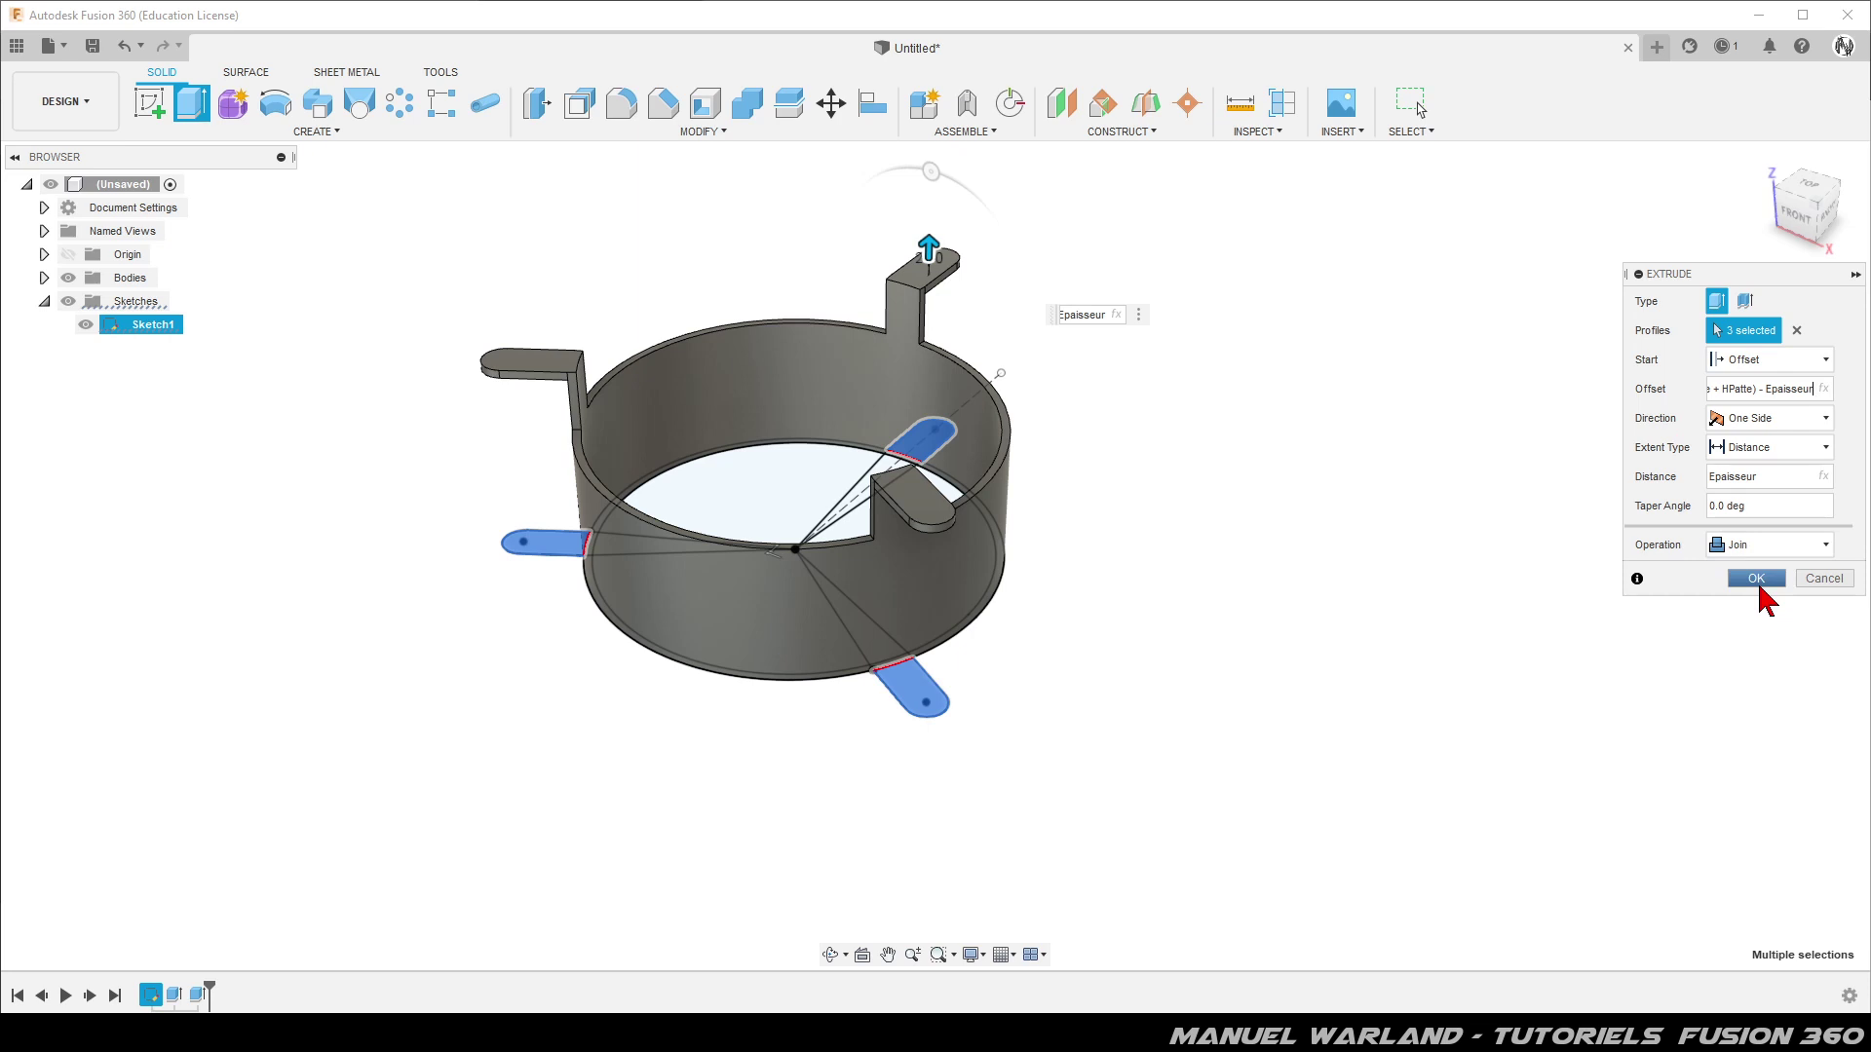
{"action": "left_click", "coordinate": [1756, 579]}
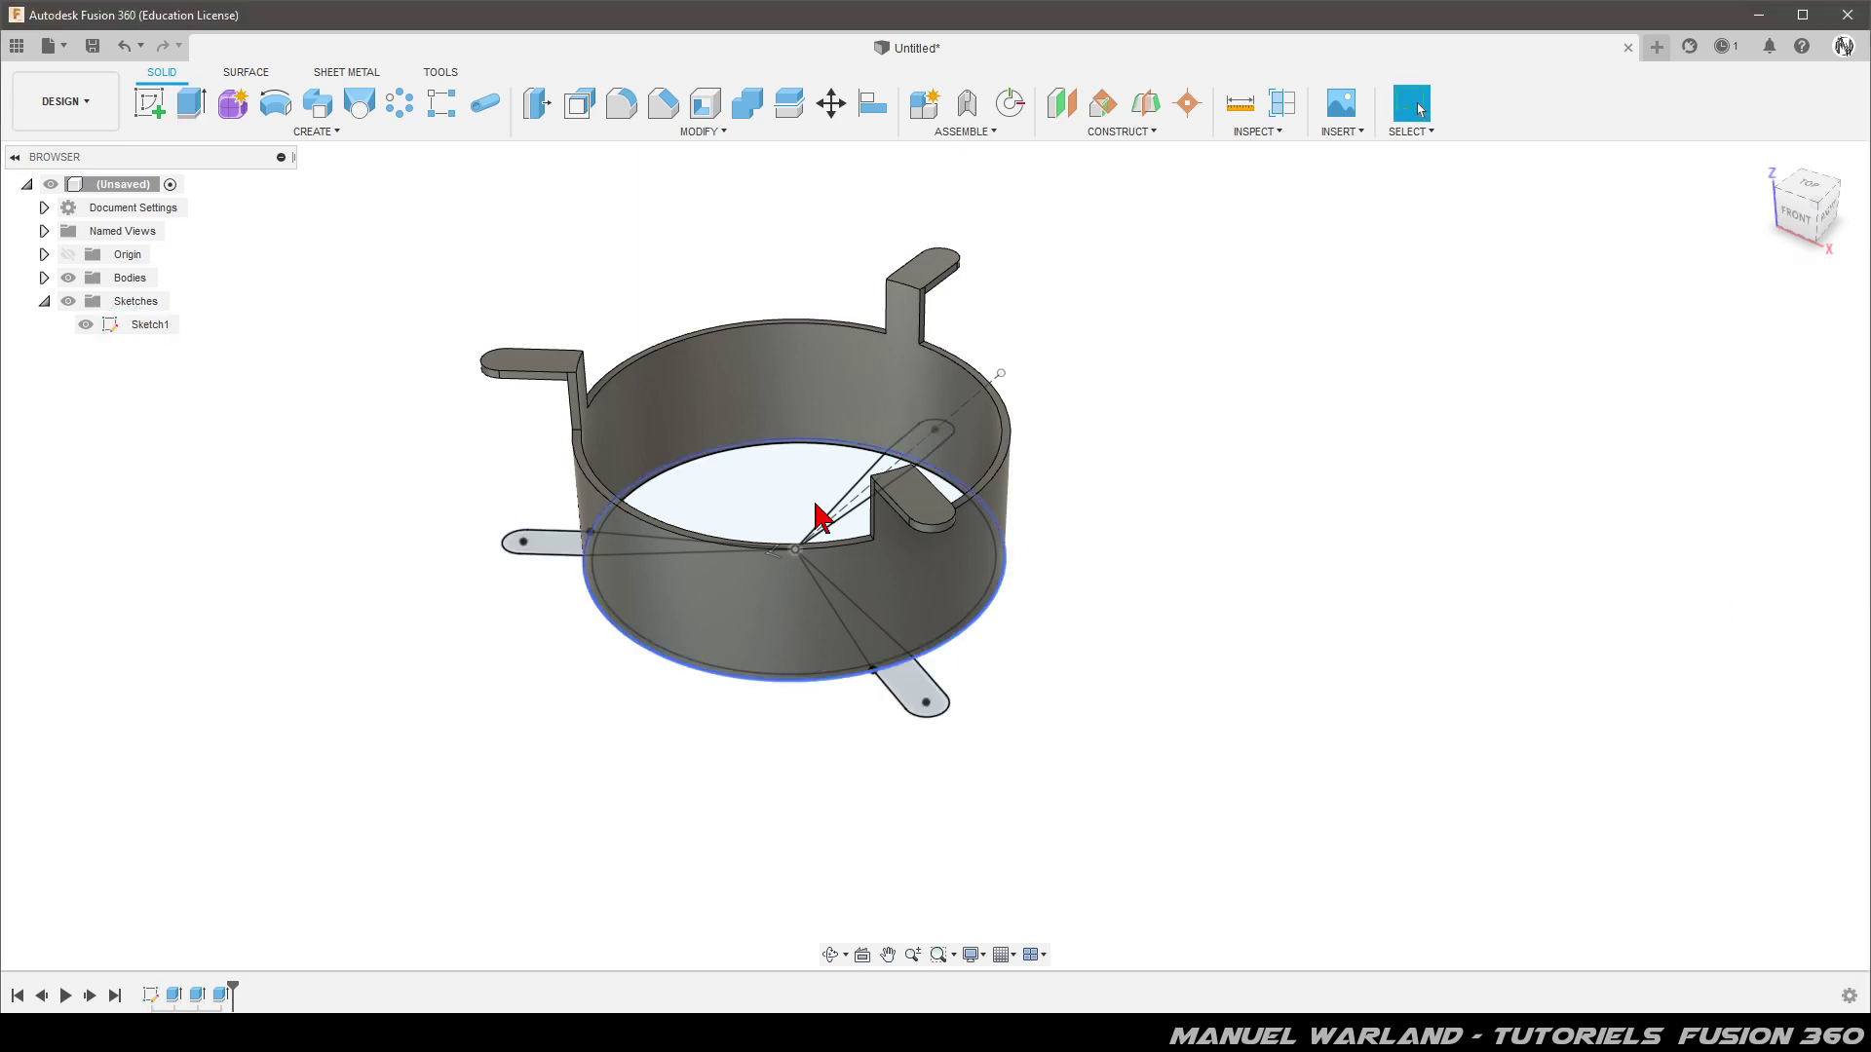
Hide Sketch1 and orbit to see all three tabs
{"action": "left_click", "coordinate": [98, 328]}
{"action": "left_click", "coordinate": [88, 326]}
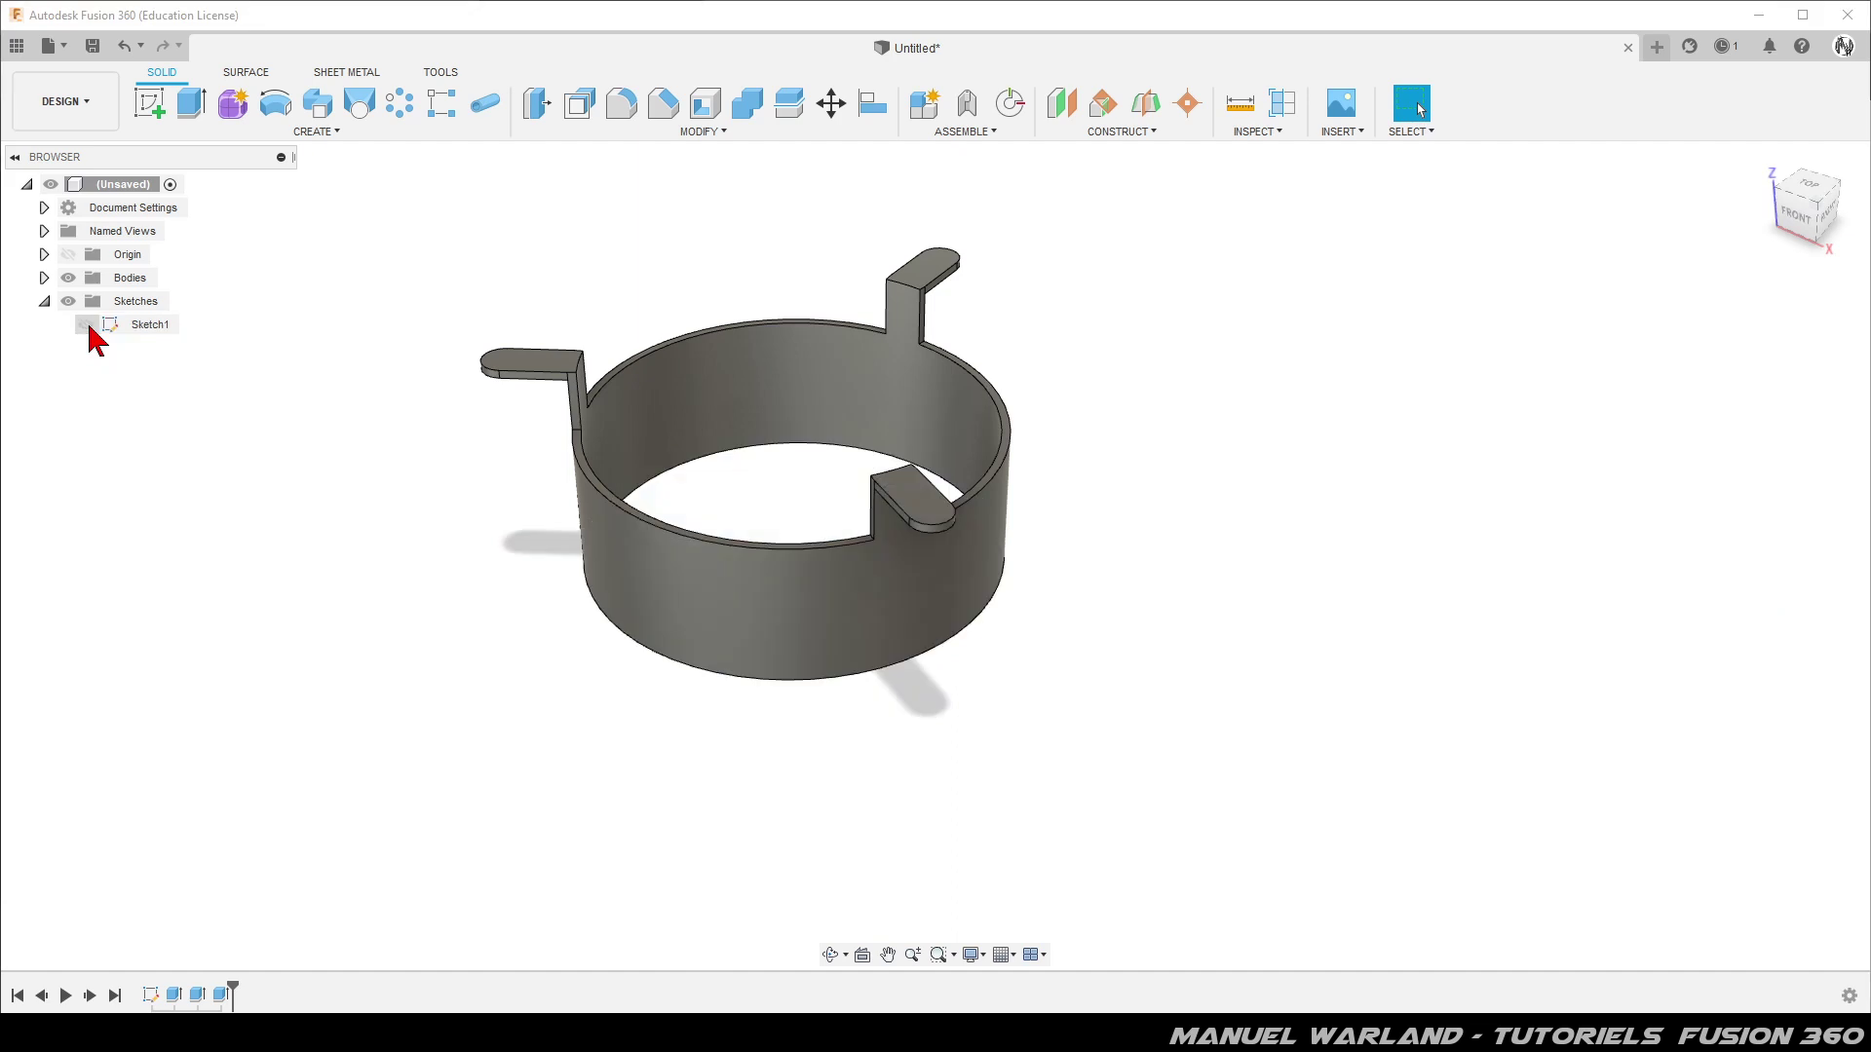
{"action": "mouse_move", "coordinate": [518, 671]}
{"action": "middle_mouse_down", "text": "shift"}
{"action": "mouse_move", "coordinate": [620, 698]}
{"action": "mouse_move", "coordinate": [451, 588]}
{"action": "mouse_move", "coordinate": [595, 669]}
{"action": "mouse_move", "coordinate": [568, 669]}
{"action": "middle_mouse_up", "text": "shift"}
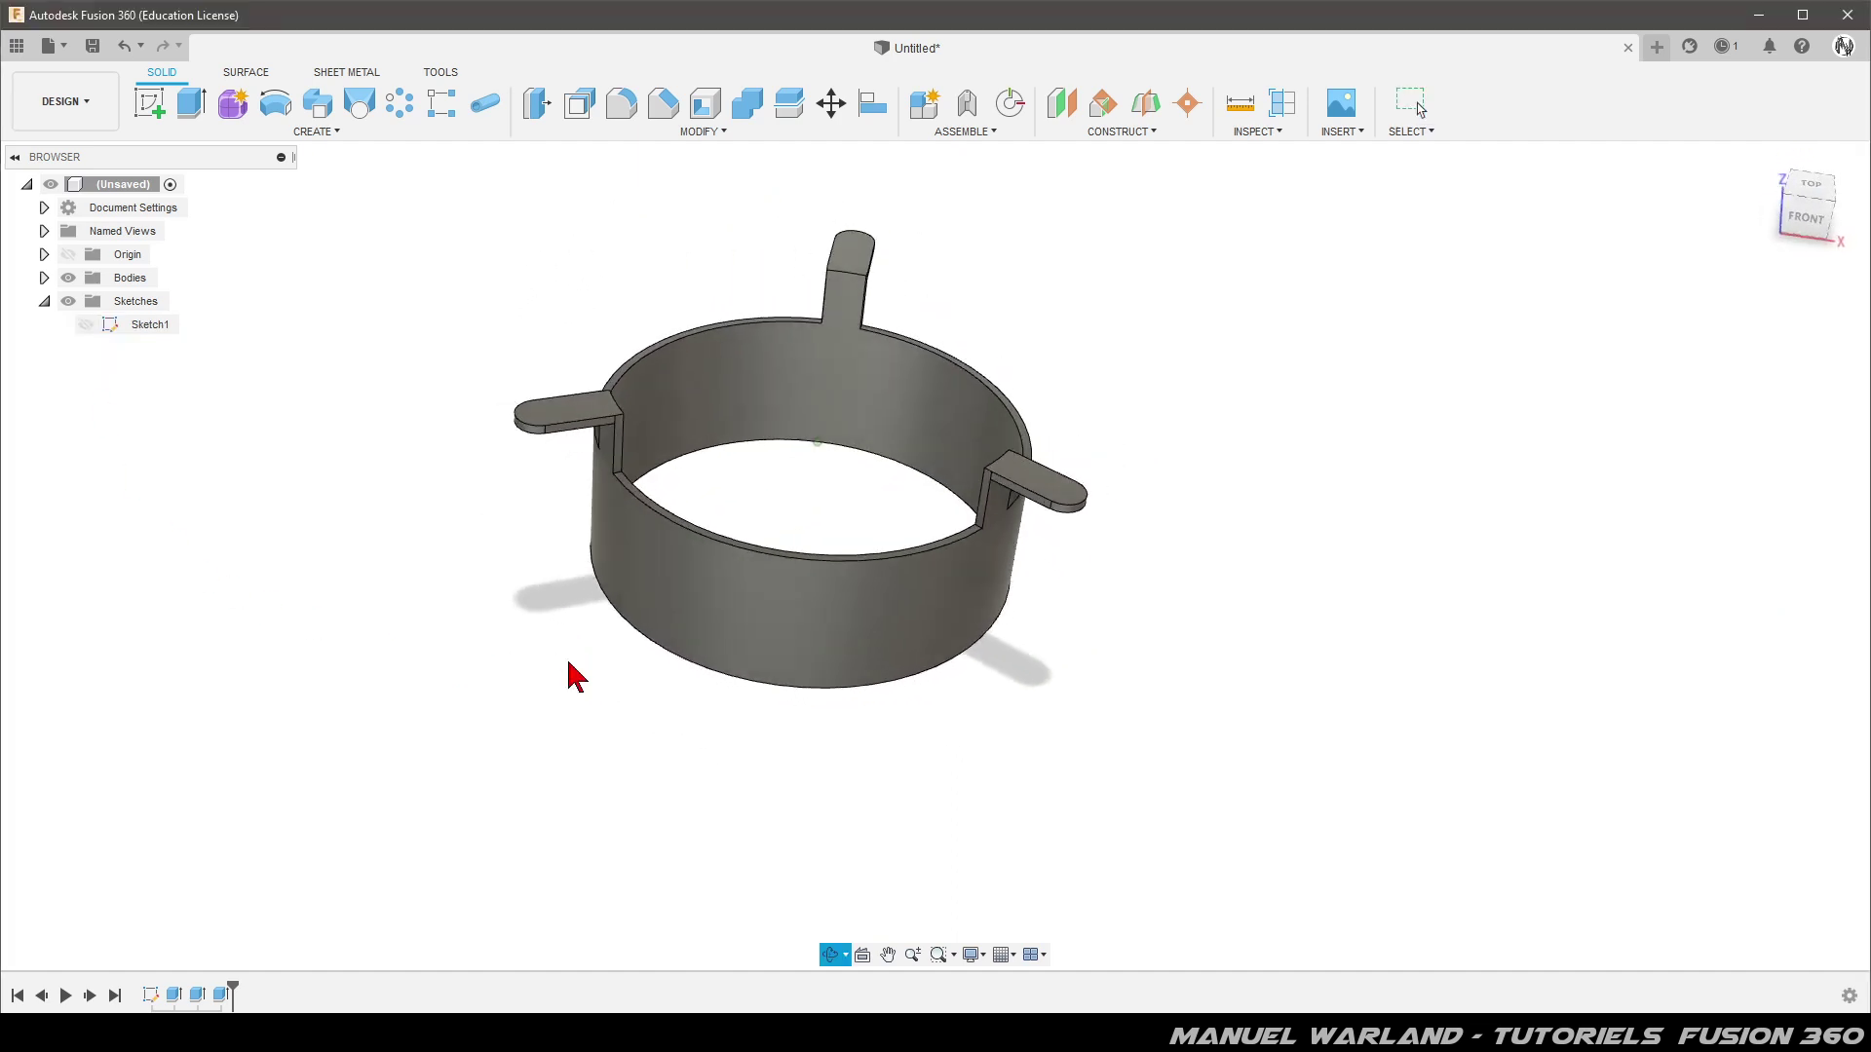
Change the DiamExt user parameter from 100 mm to 150 mm in Change Parameters
{"action": "left_click", "coordinate": [701, 136]}
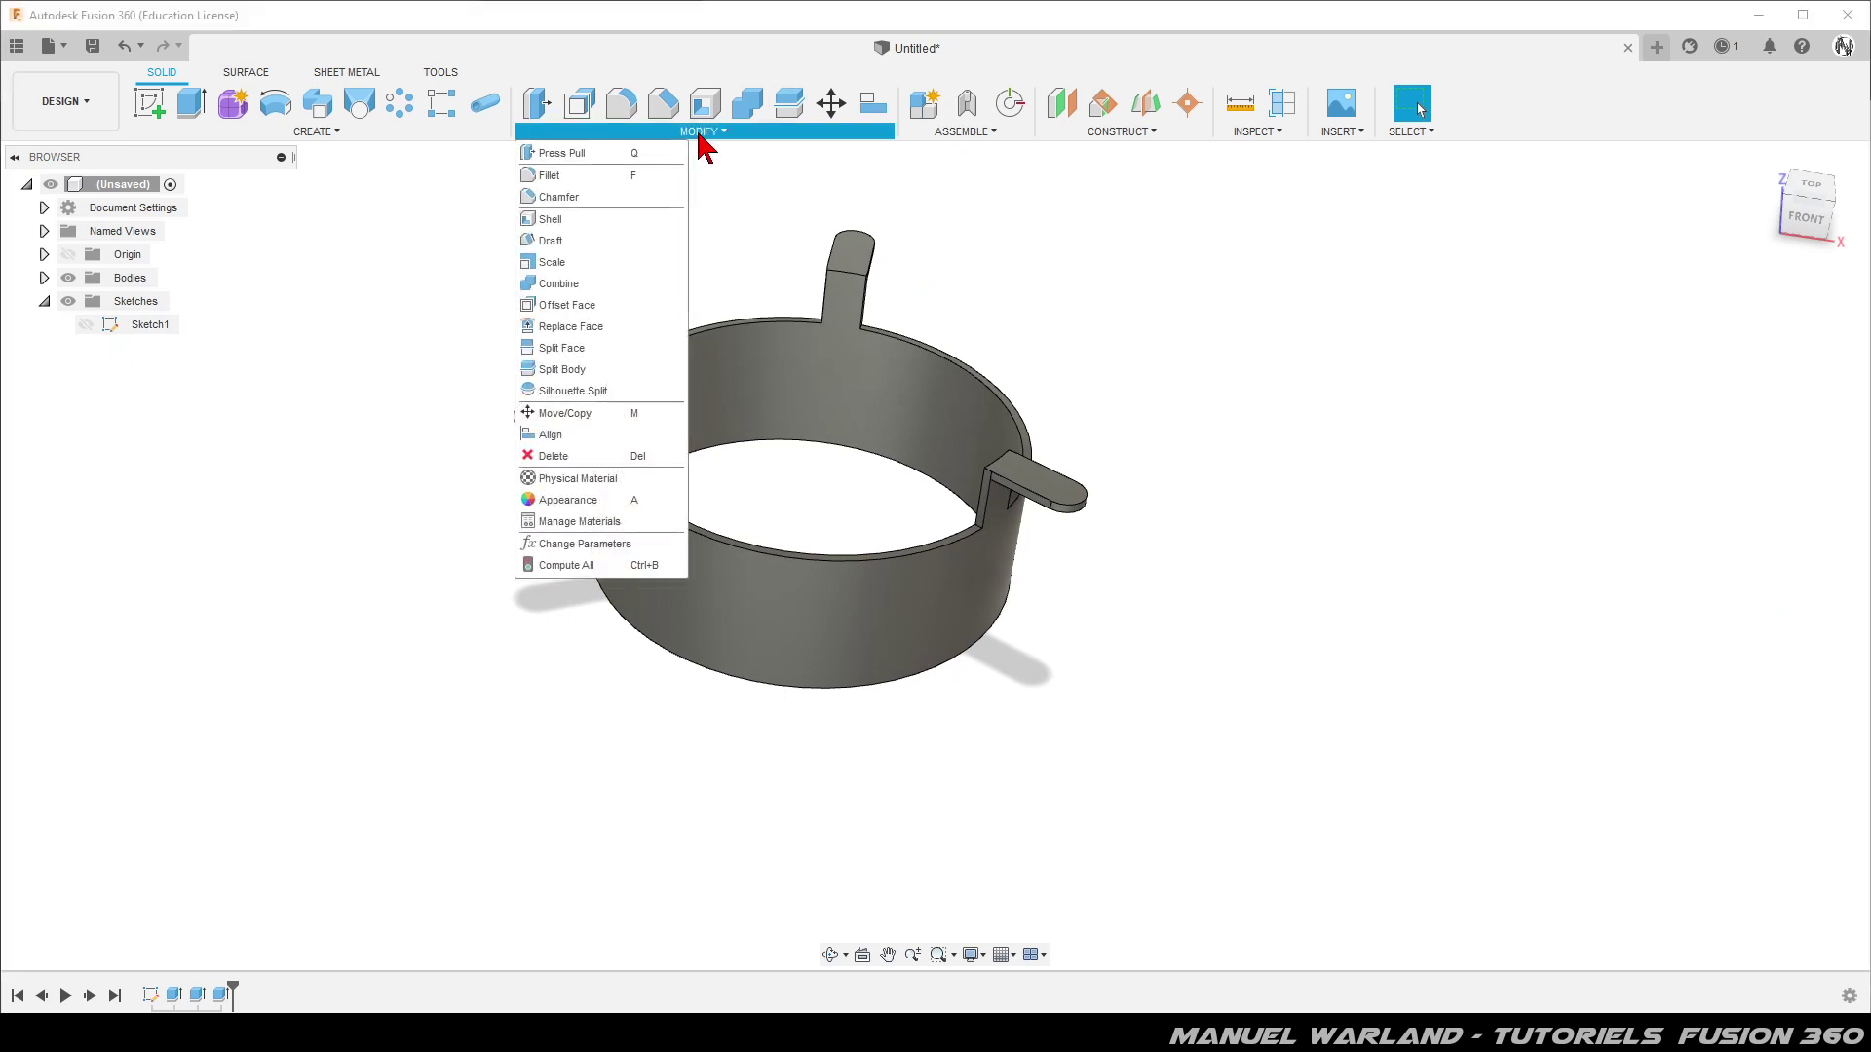
{"action": "left_click", "coordinate": [576, 548]}
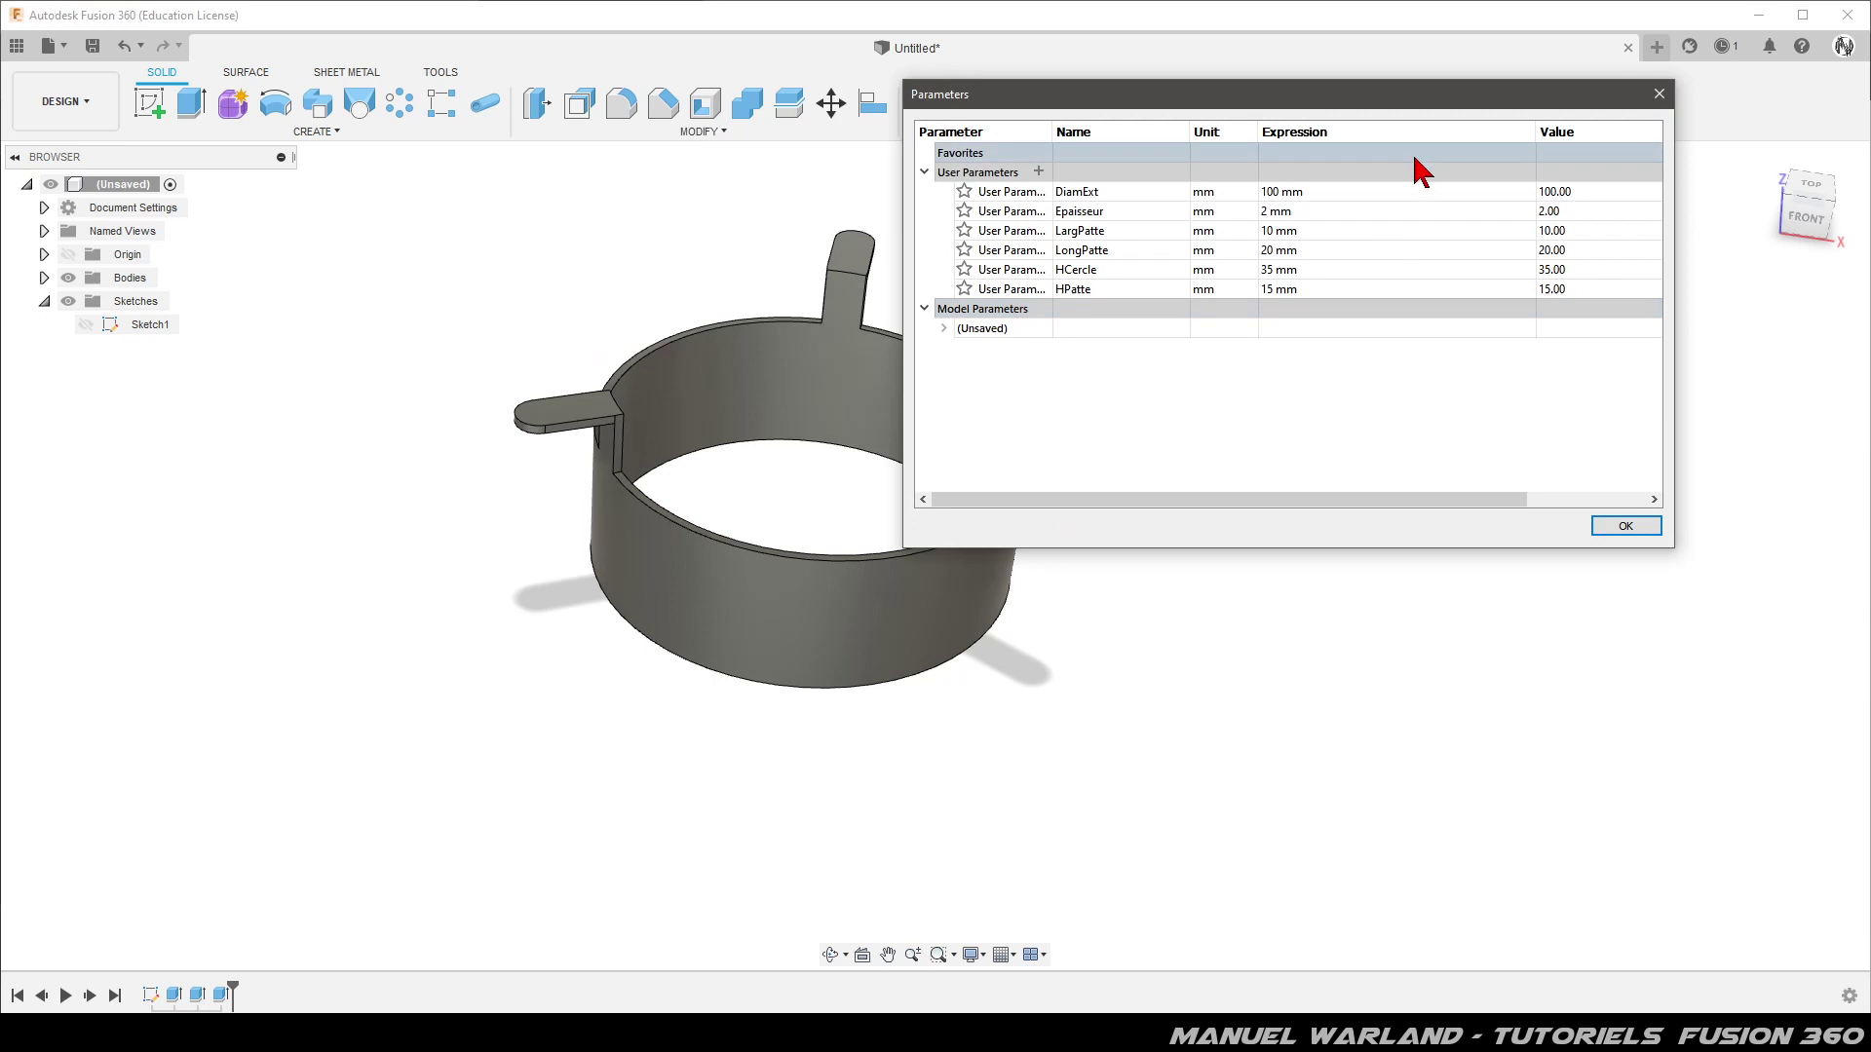
{"action": "left_click_drag", "start_coordinate": [1674, 360], "coordinate": [1457, 357]}
{"action": "mouse_move", "coordinate": [1298, 107]}
{"action": "left_mouse_down"}
{"action": "mouse_move", "coordinate": [1549, 144]}
{"action": "mouse_move", "coordinate": [1605, 228]}
{"action": "left_mouse_up"}
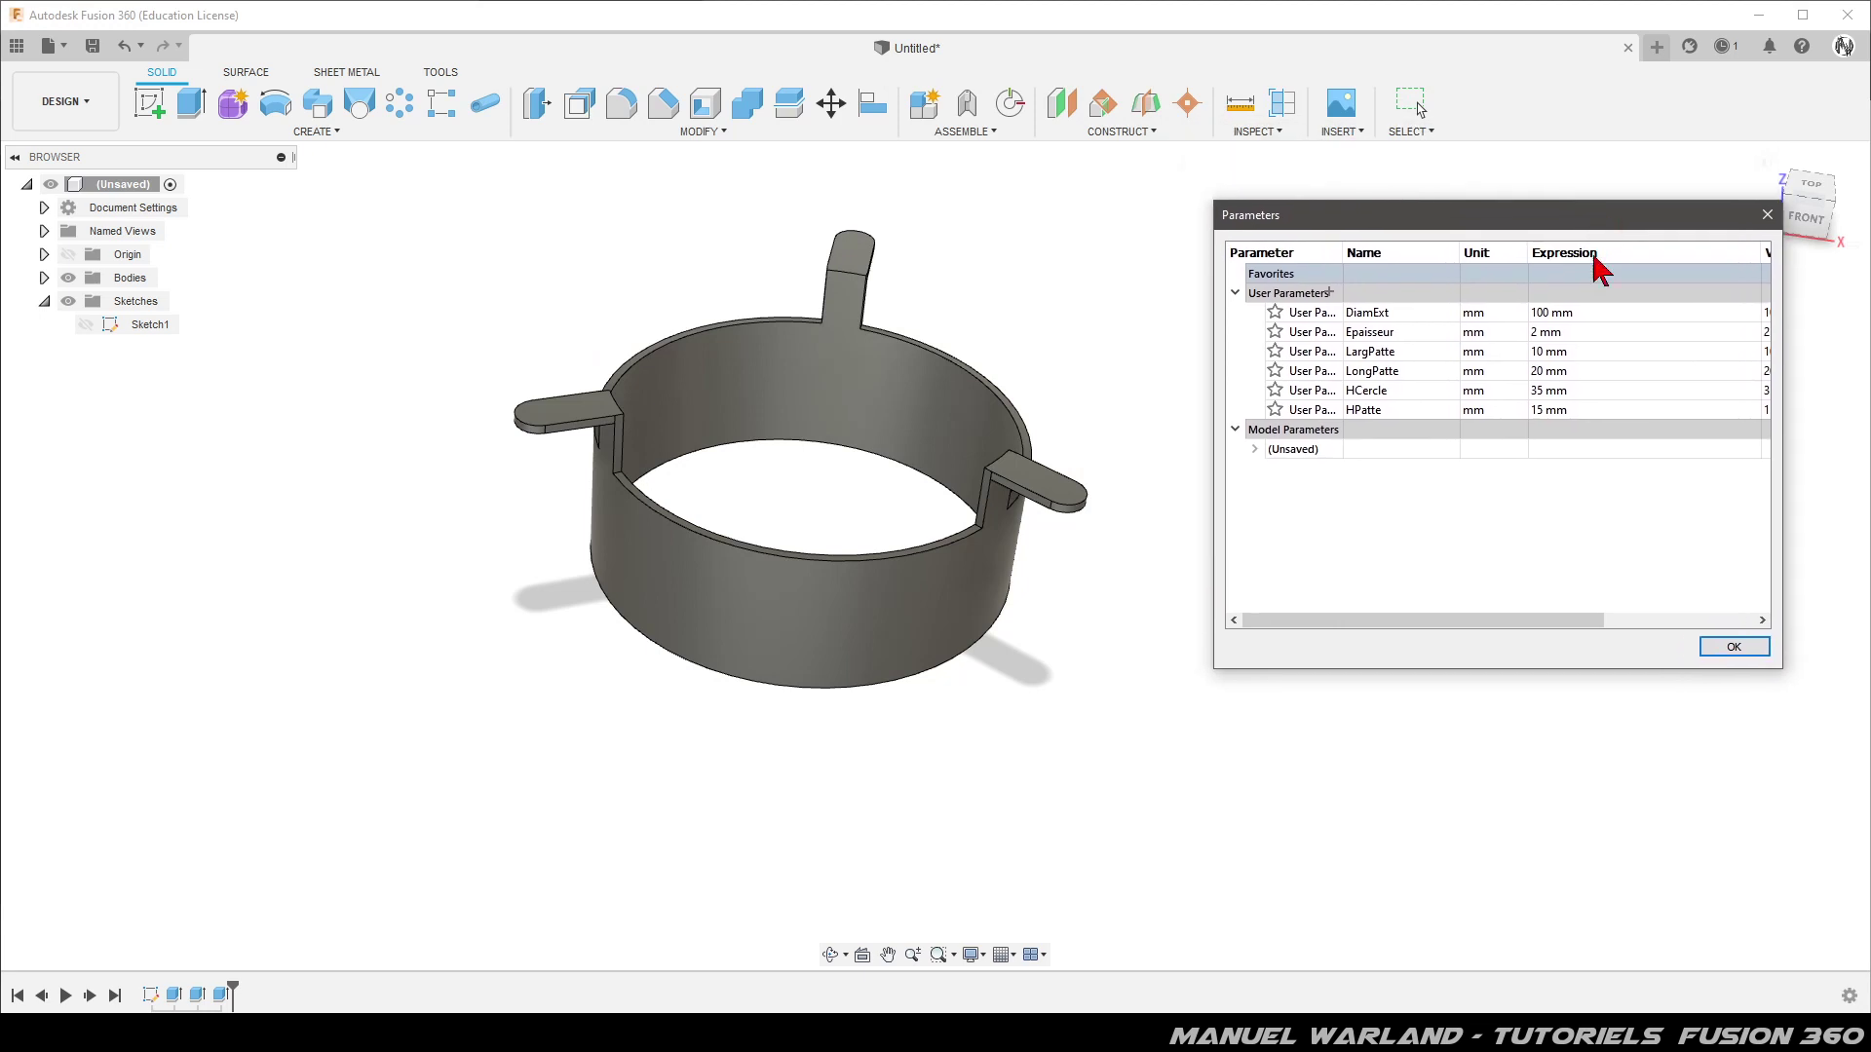
{"action": "double_click", "coordinate": [1586, 314]}
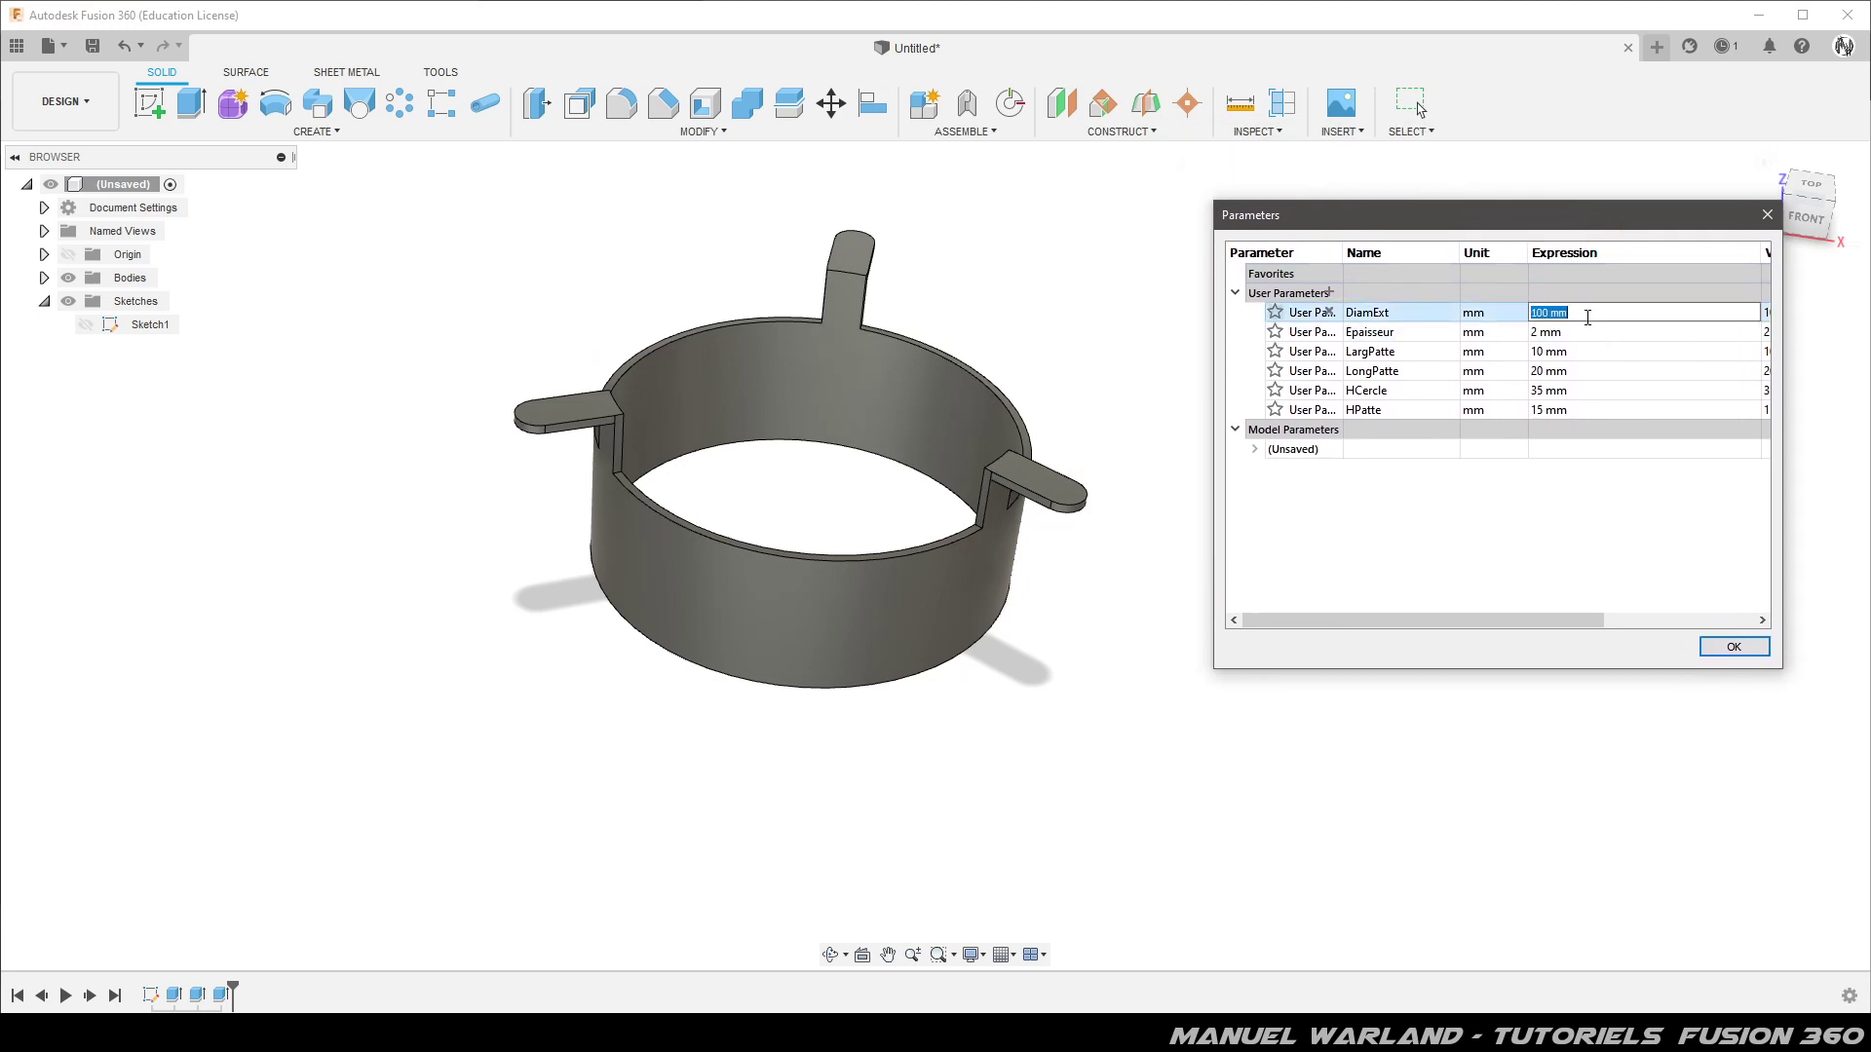
{"action": "type", "text": "15"}
{"action": "key", "text": "Return"}
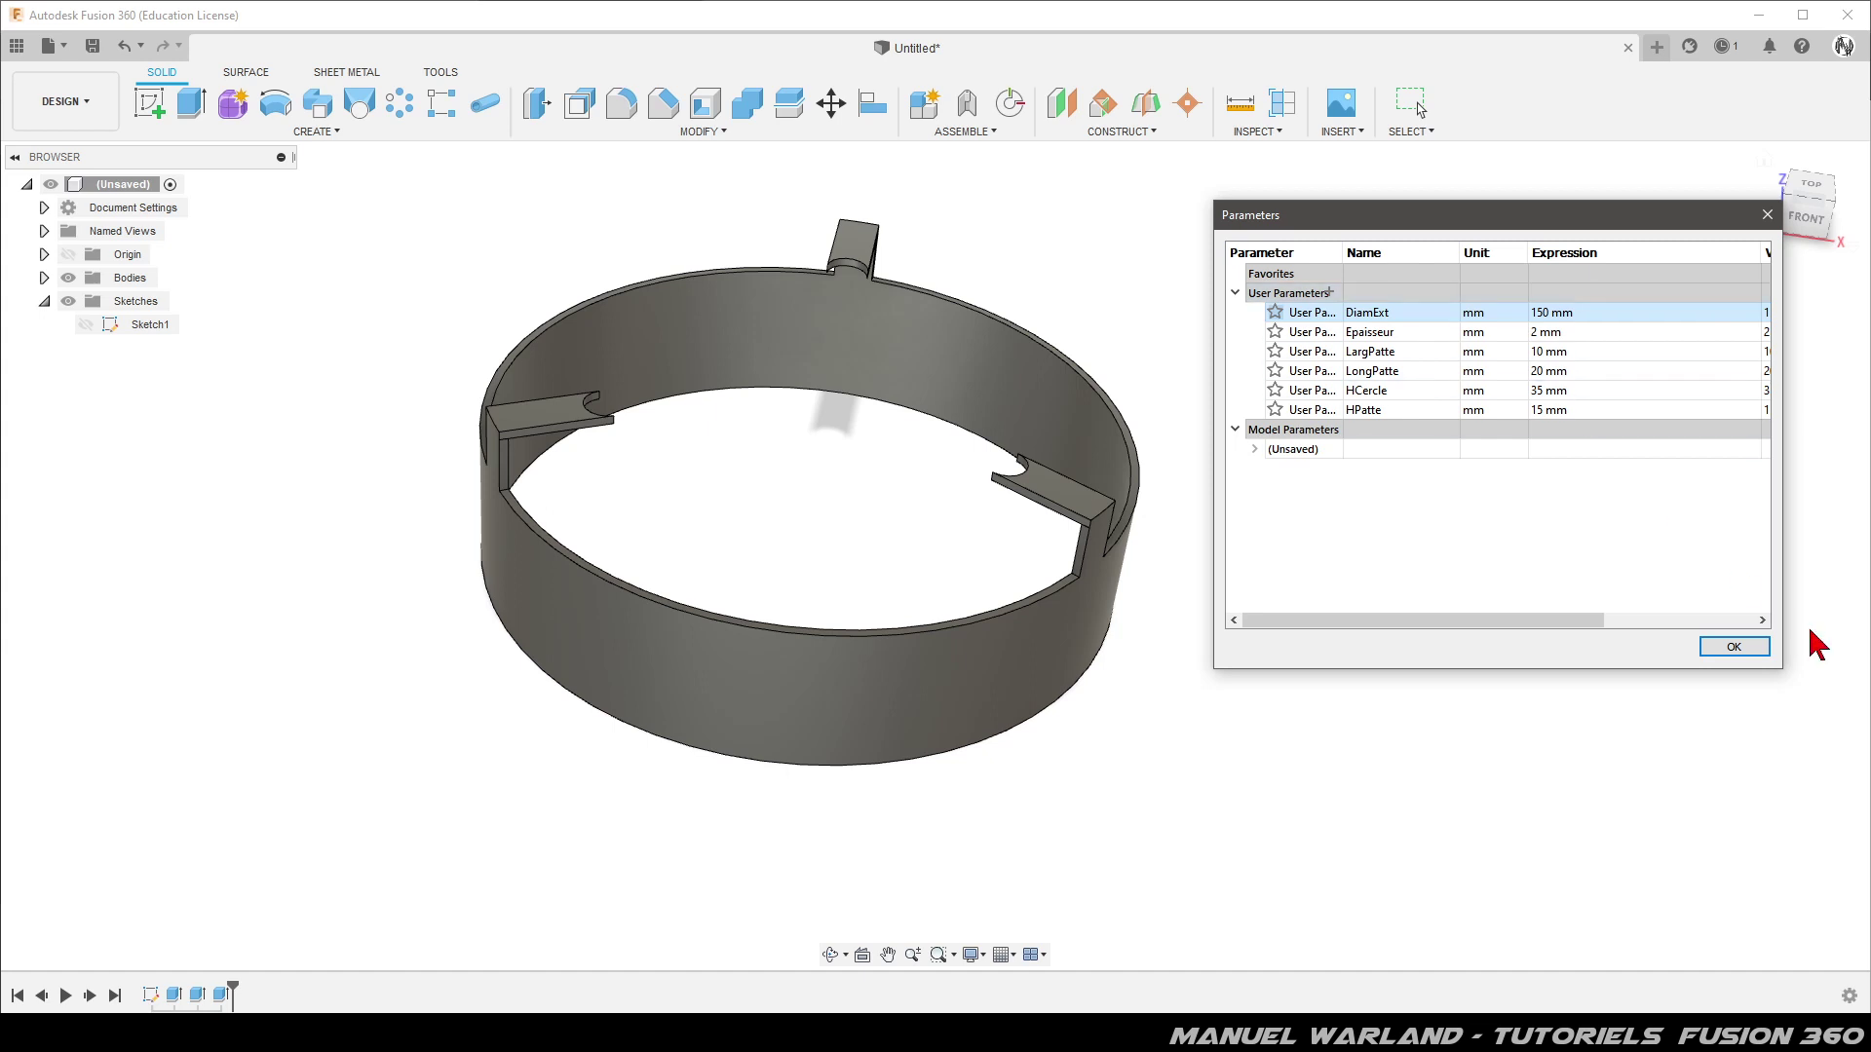
{"action": "left_click", "coordinate": [1734, 647]}
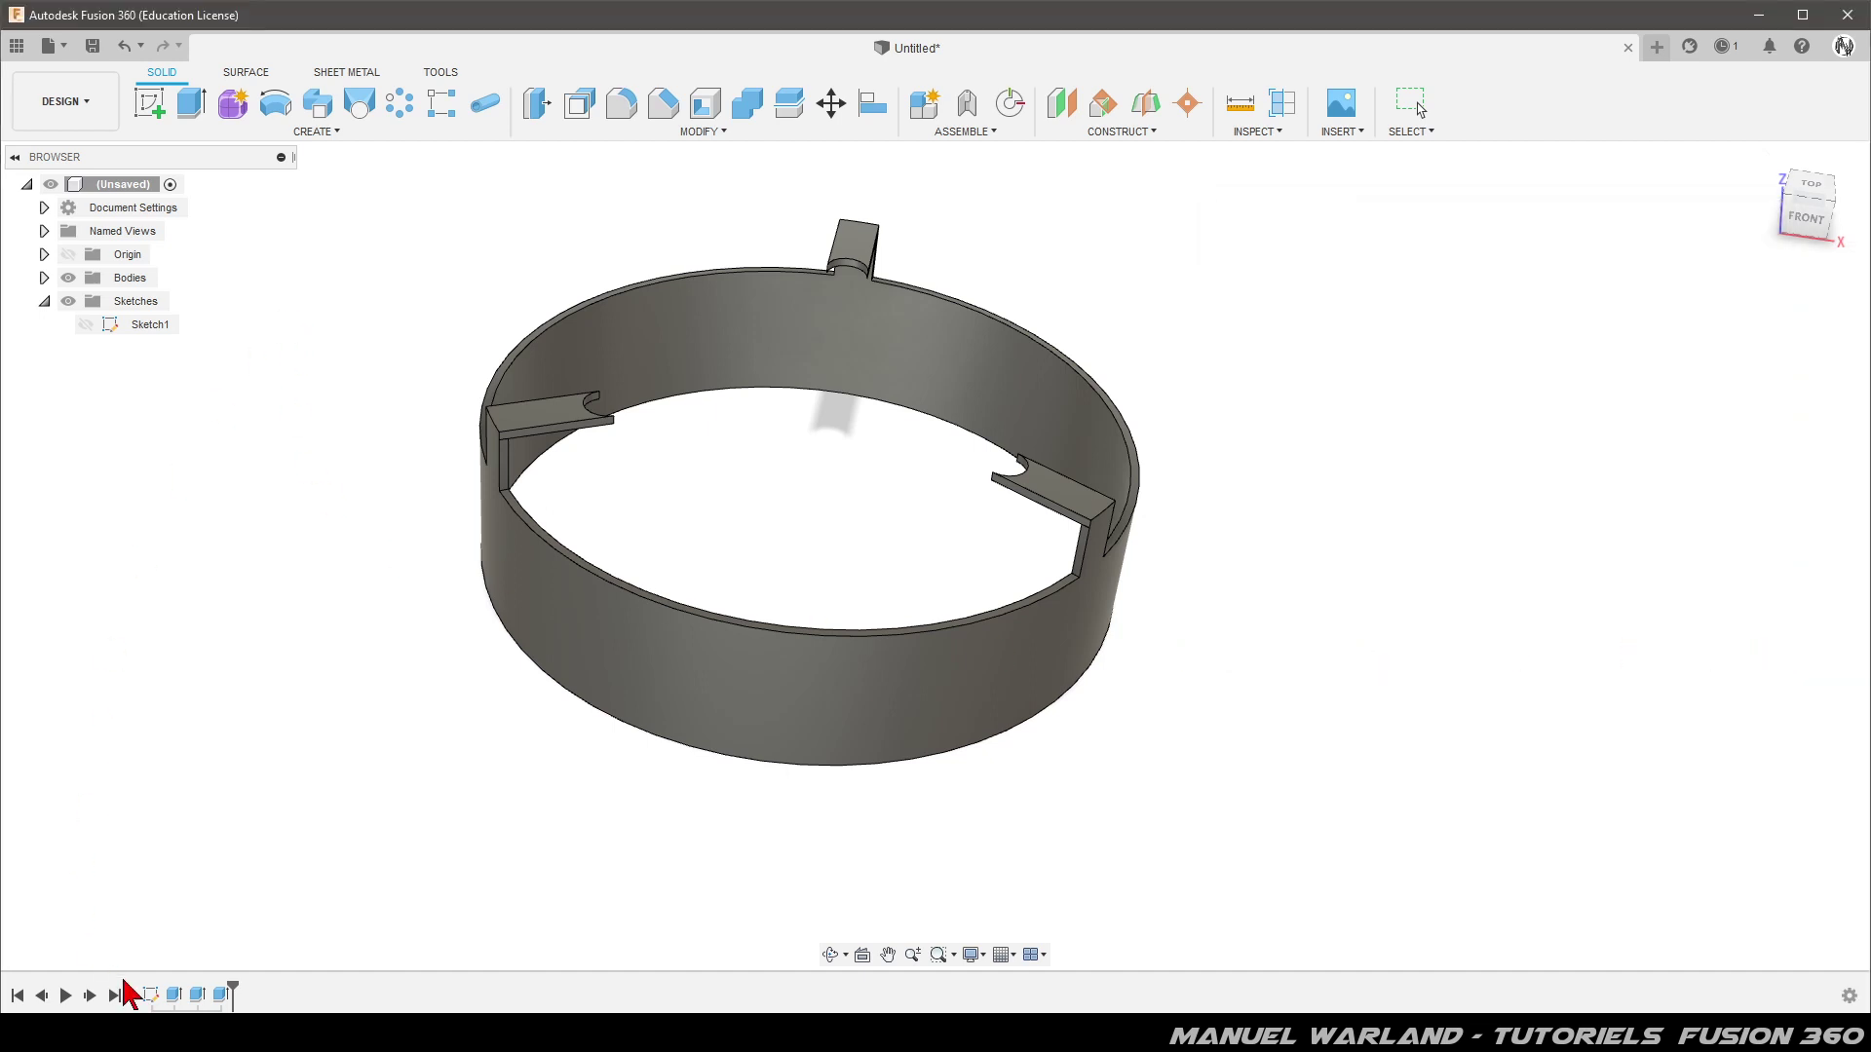
Reopen Sketch1 for editing and select the centre point of the top tab's arc
{"action": "left_click", "coordinate": [153, 994]}
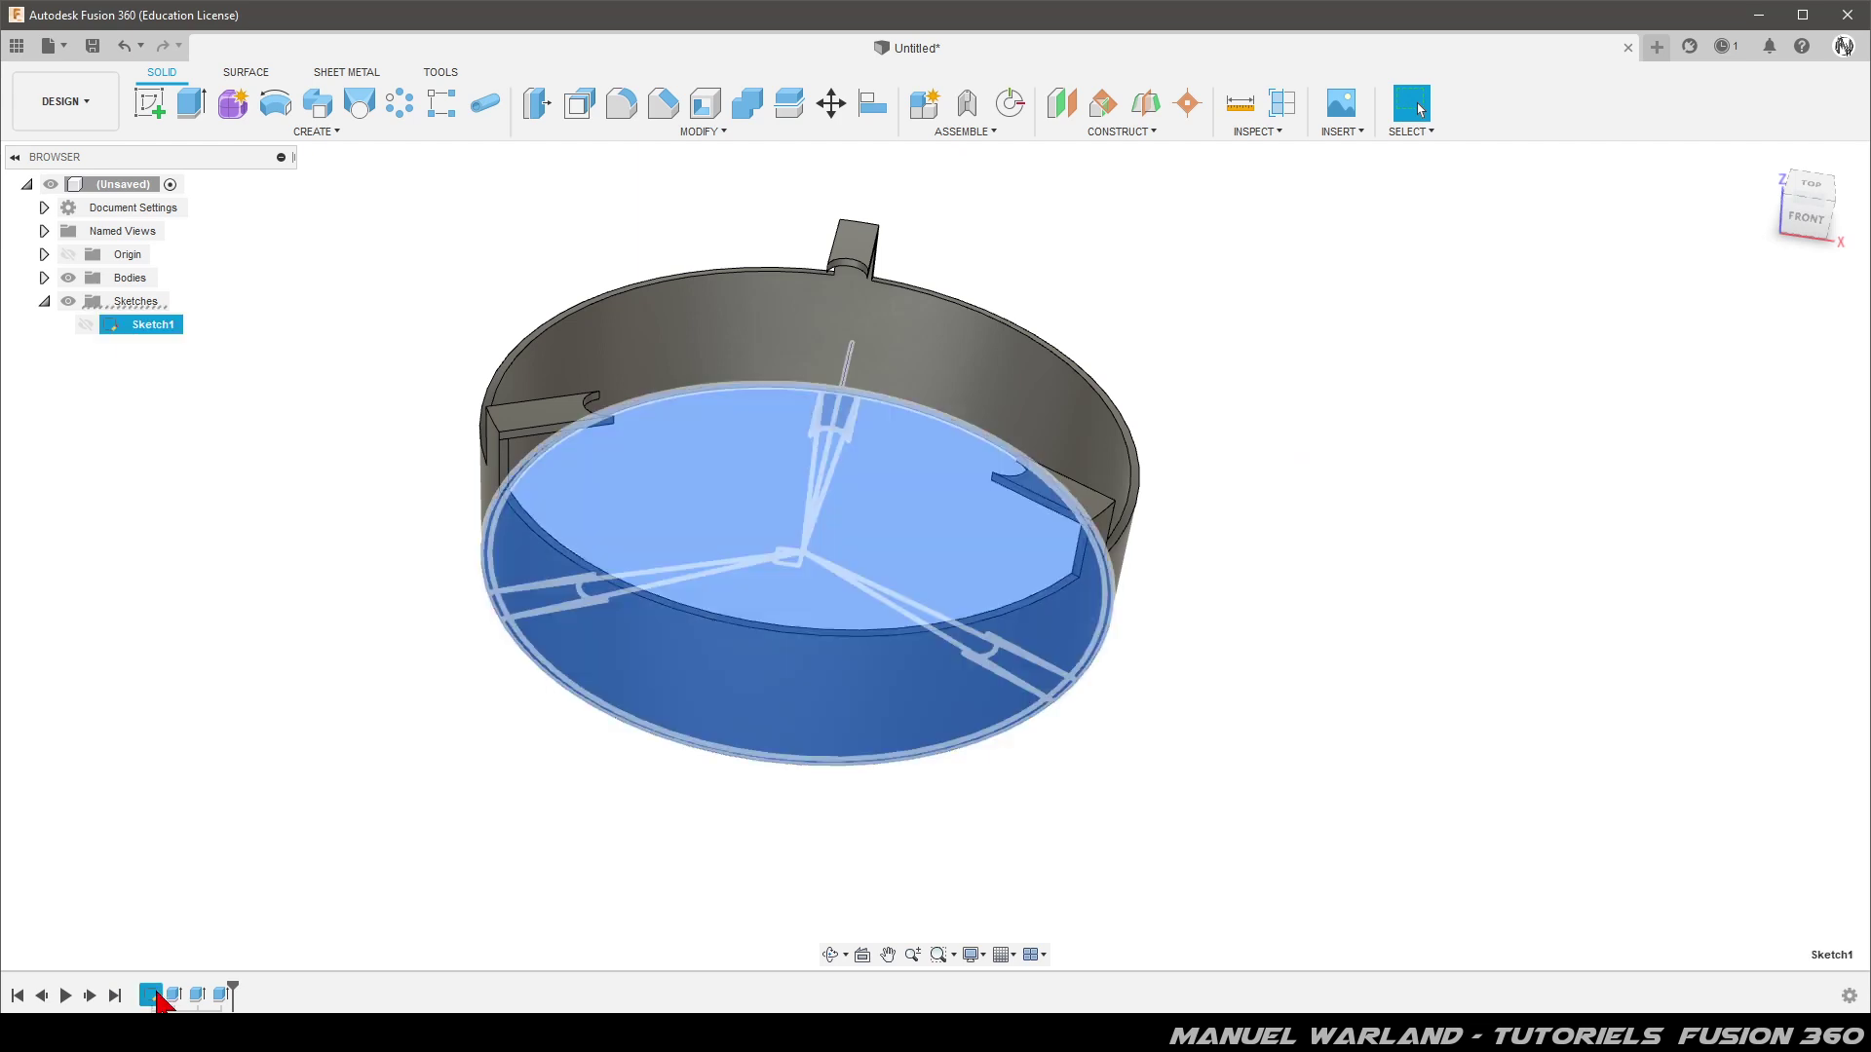
{"action": "double_click", "coordinate": [156, 993]}
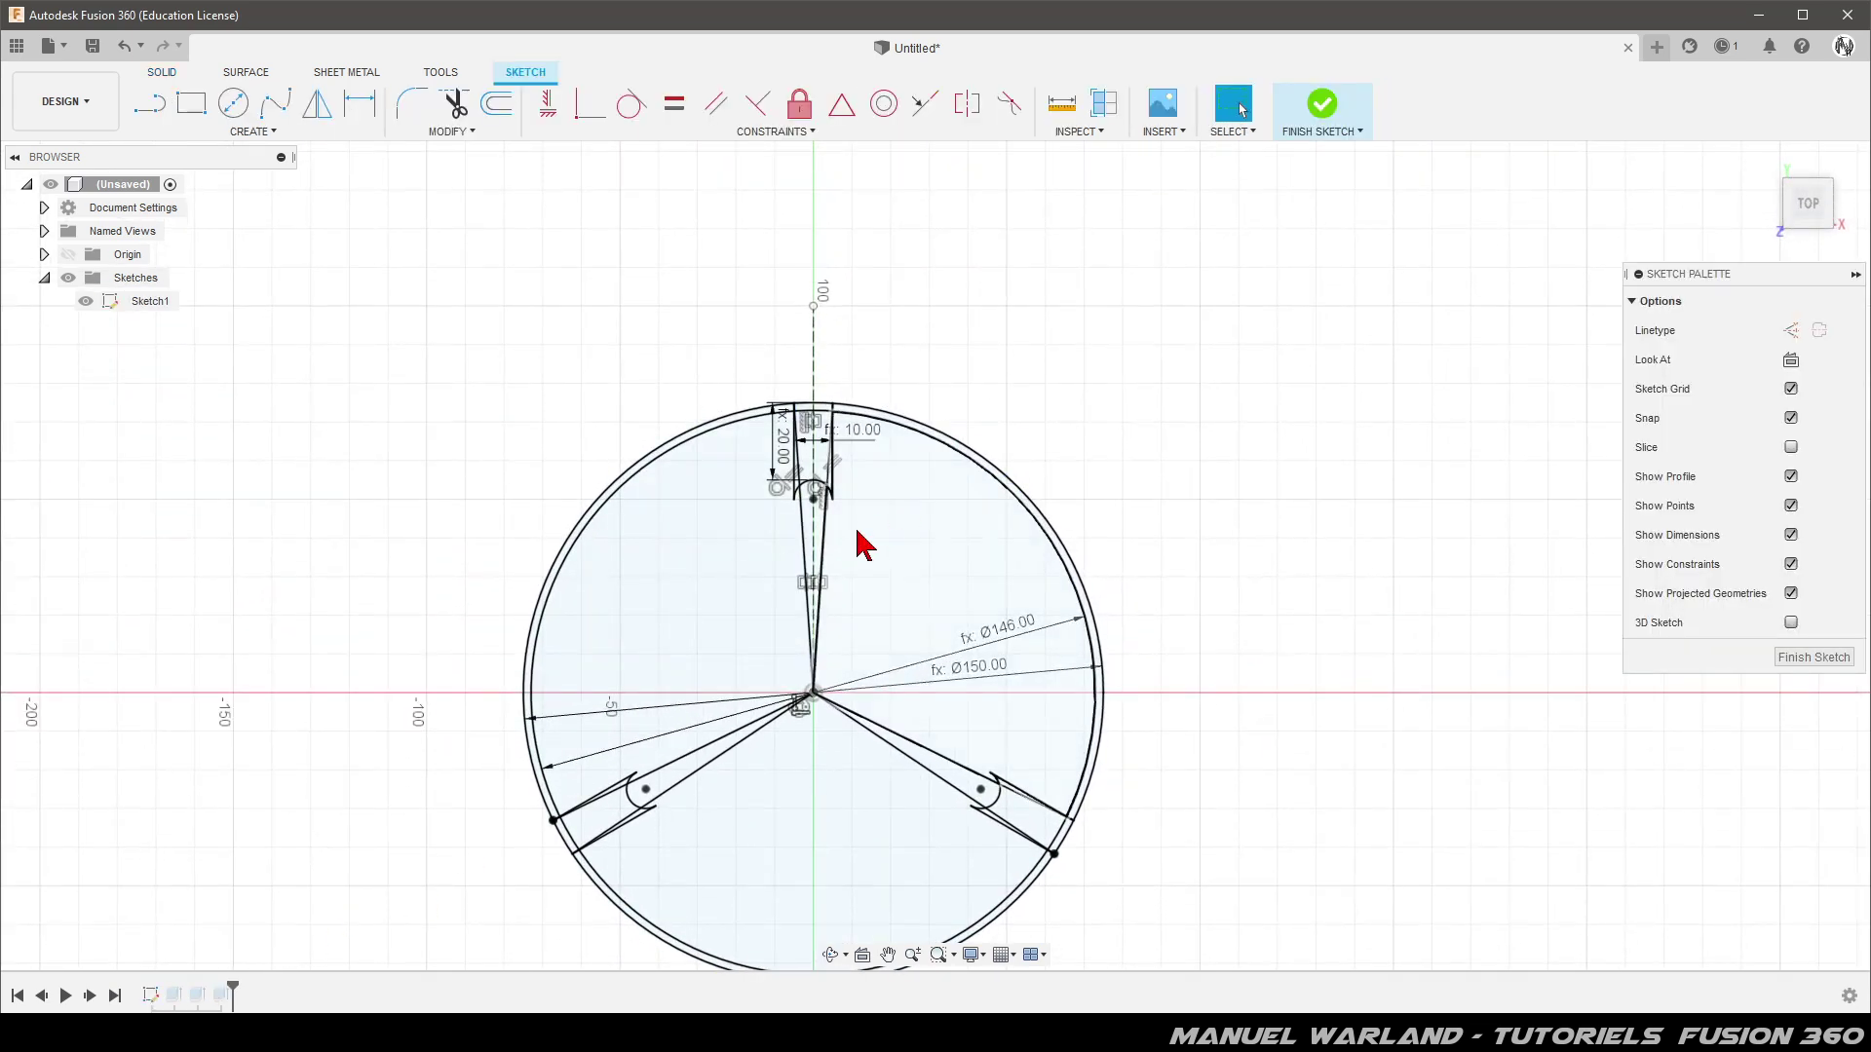
{"action": "scroll", "coordinate": [865, 545], "scroll_direction": "up", "scroll_amount": 2}
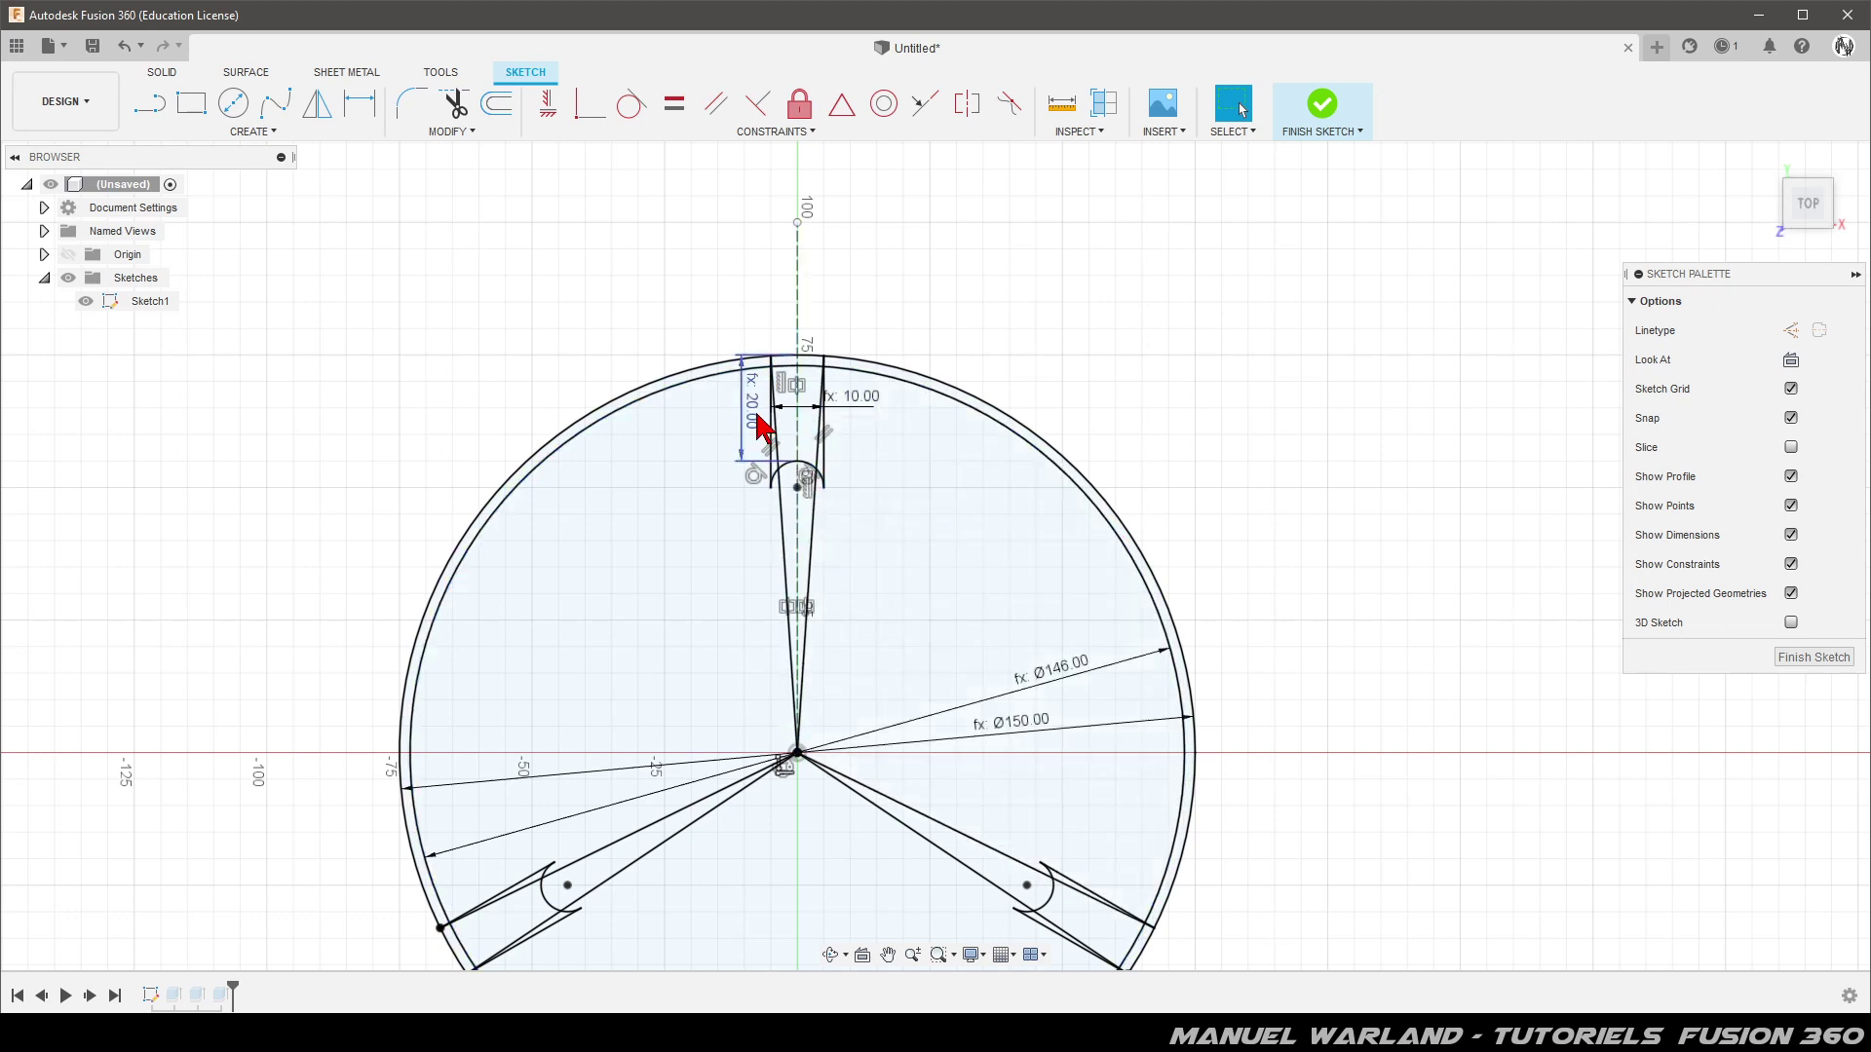
{"action": "left_click", "coordinate": [798, 487]}
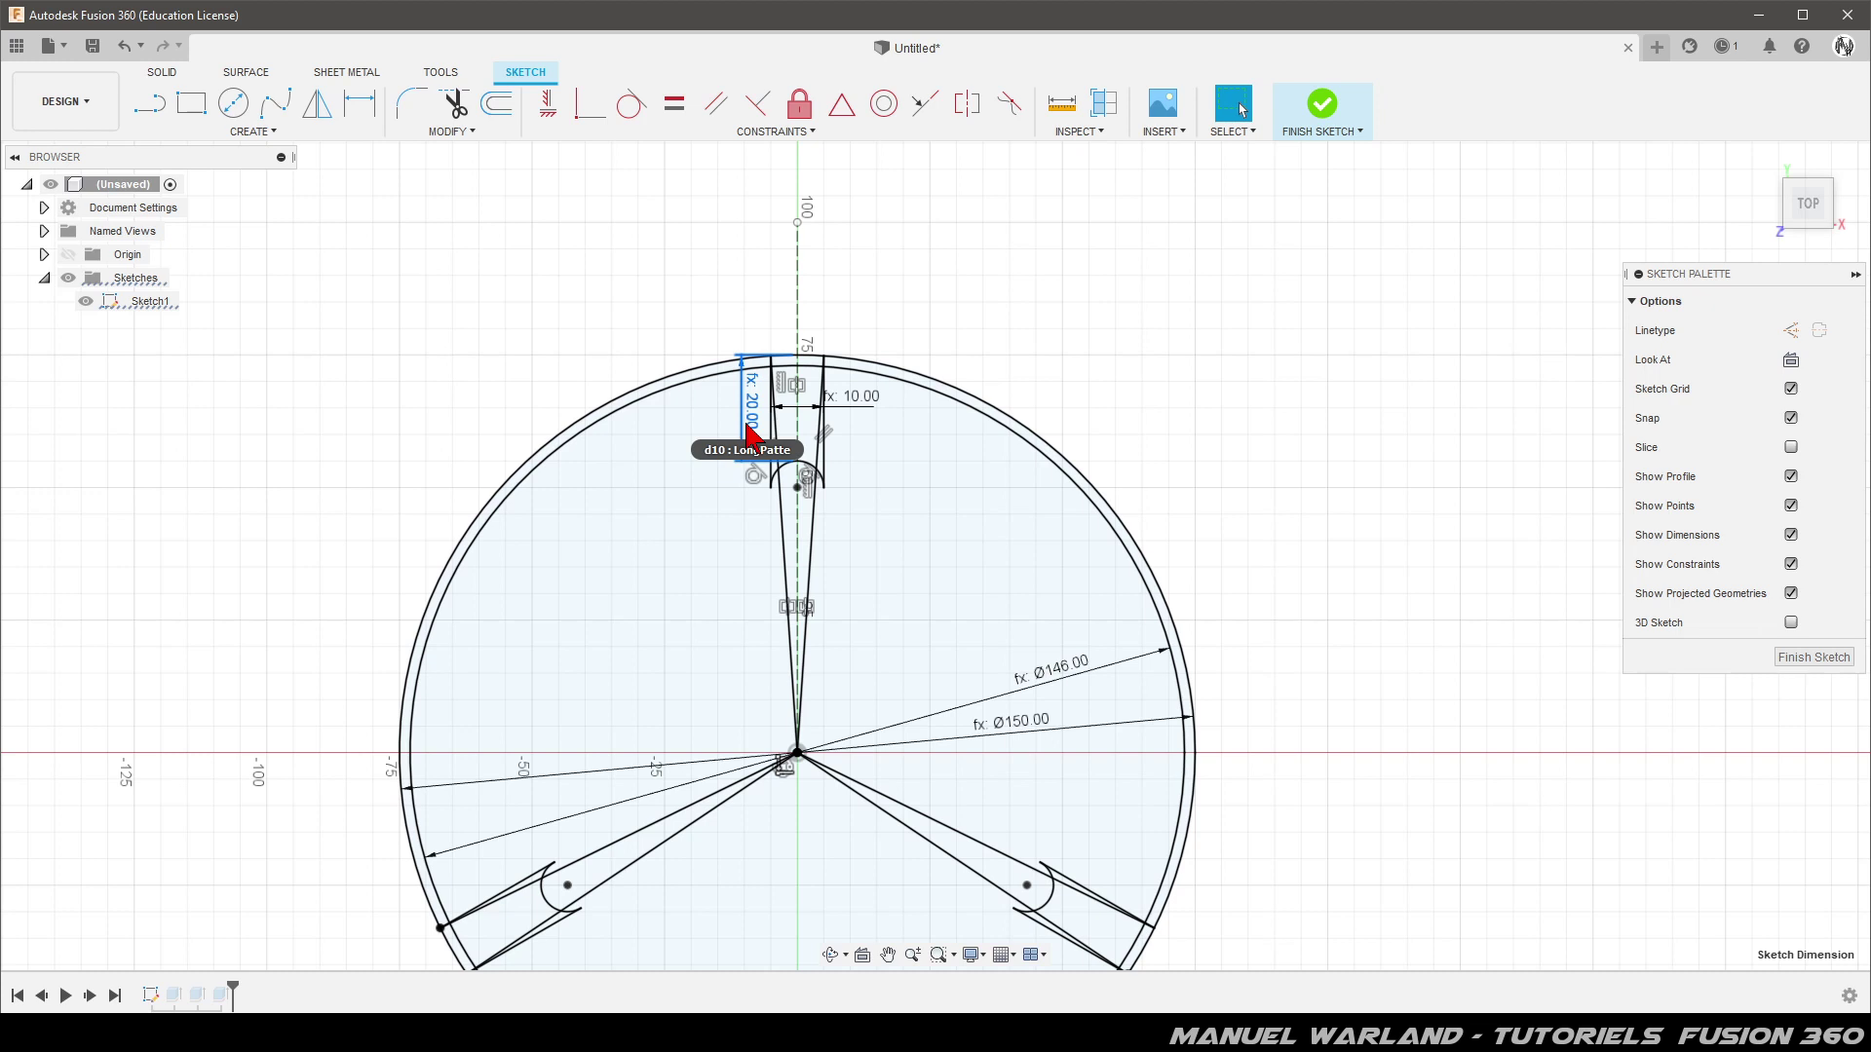
Delete the 20 mm LongPatte dimension and stretch the tab's rounded end up the centre line
{"action": "key", "text": "Delete"}
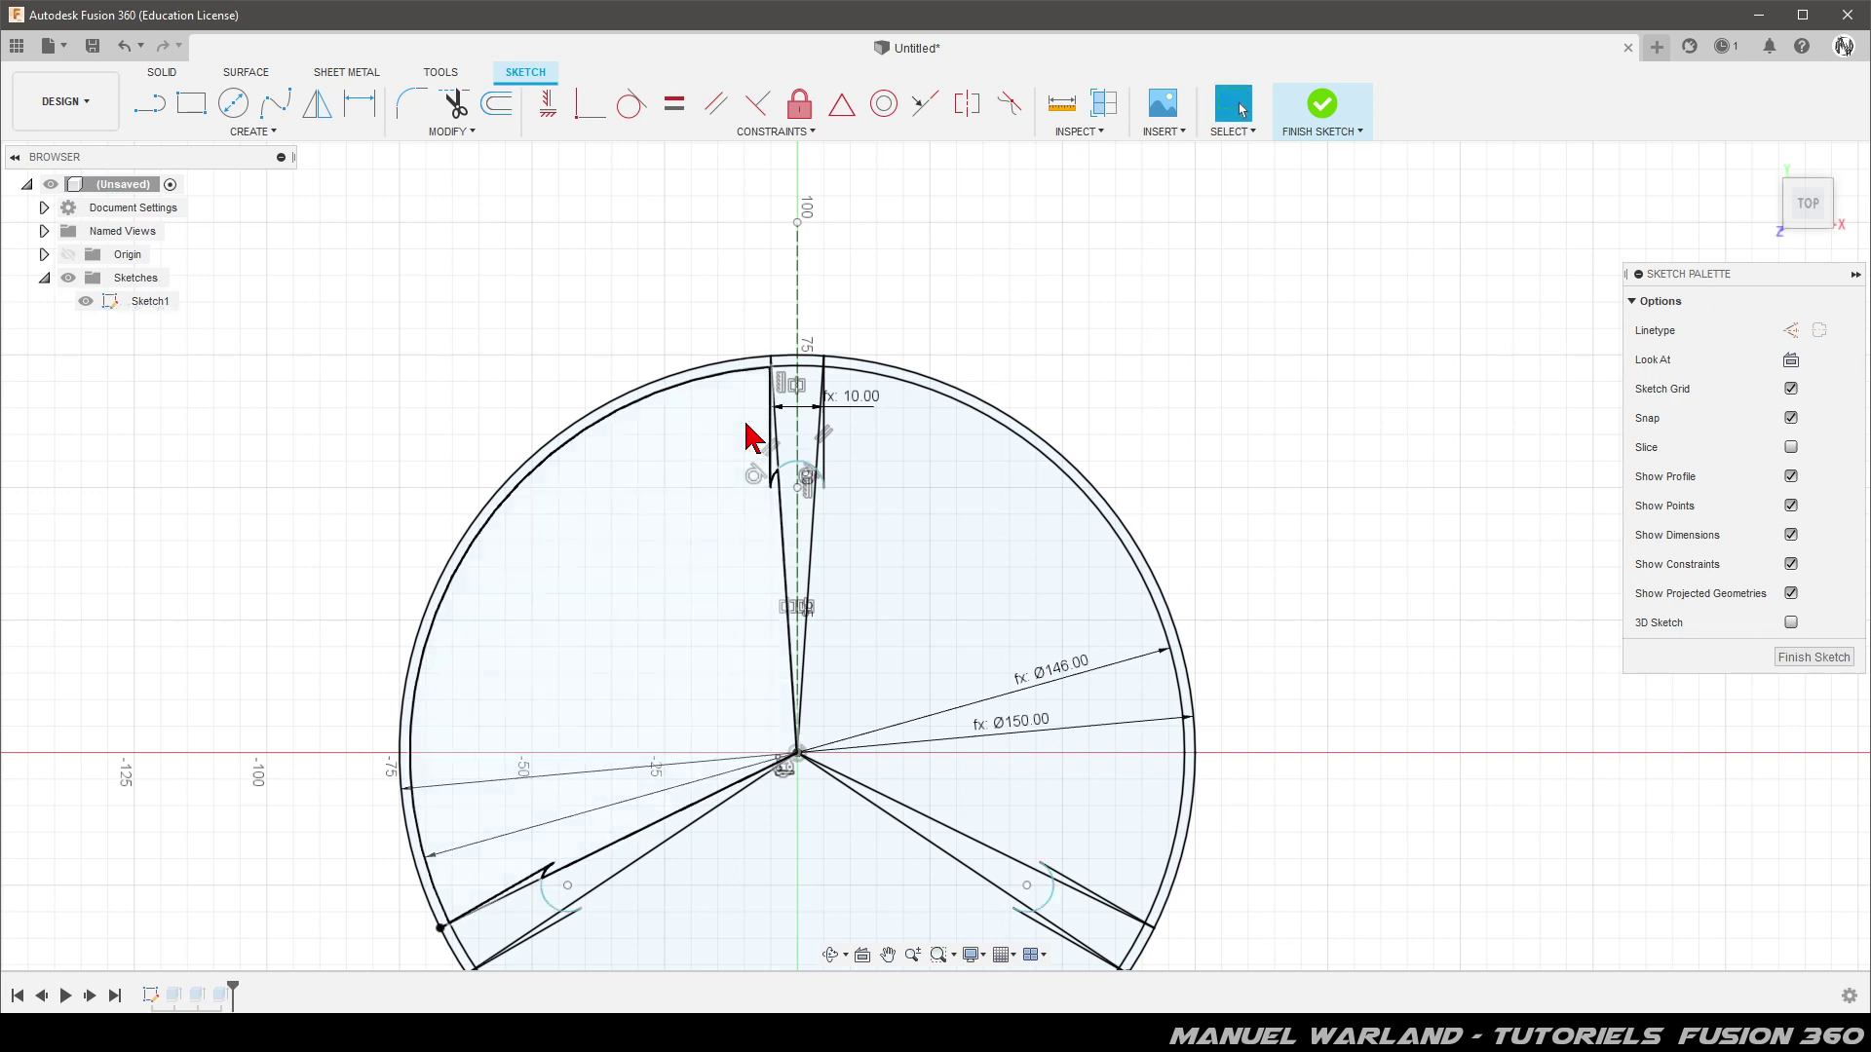
{"action": "left_click_drag", "start_coordinate": [770, 476], "coordinate": [797, 461]}
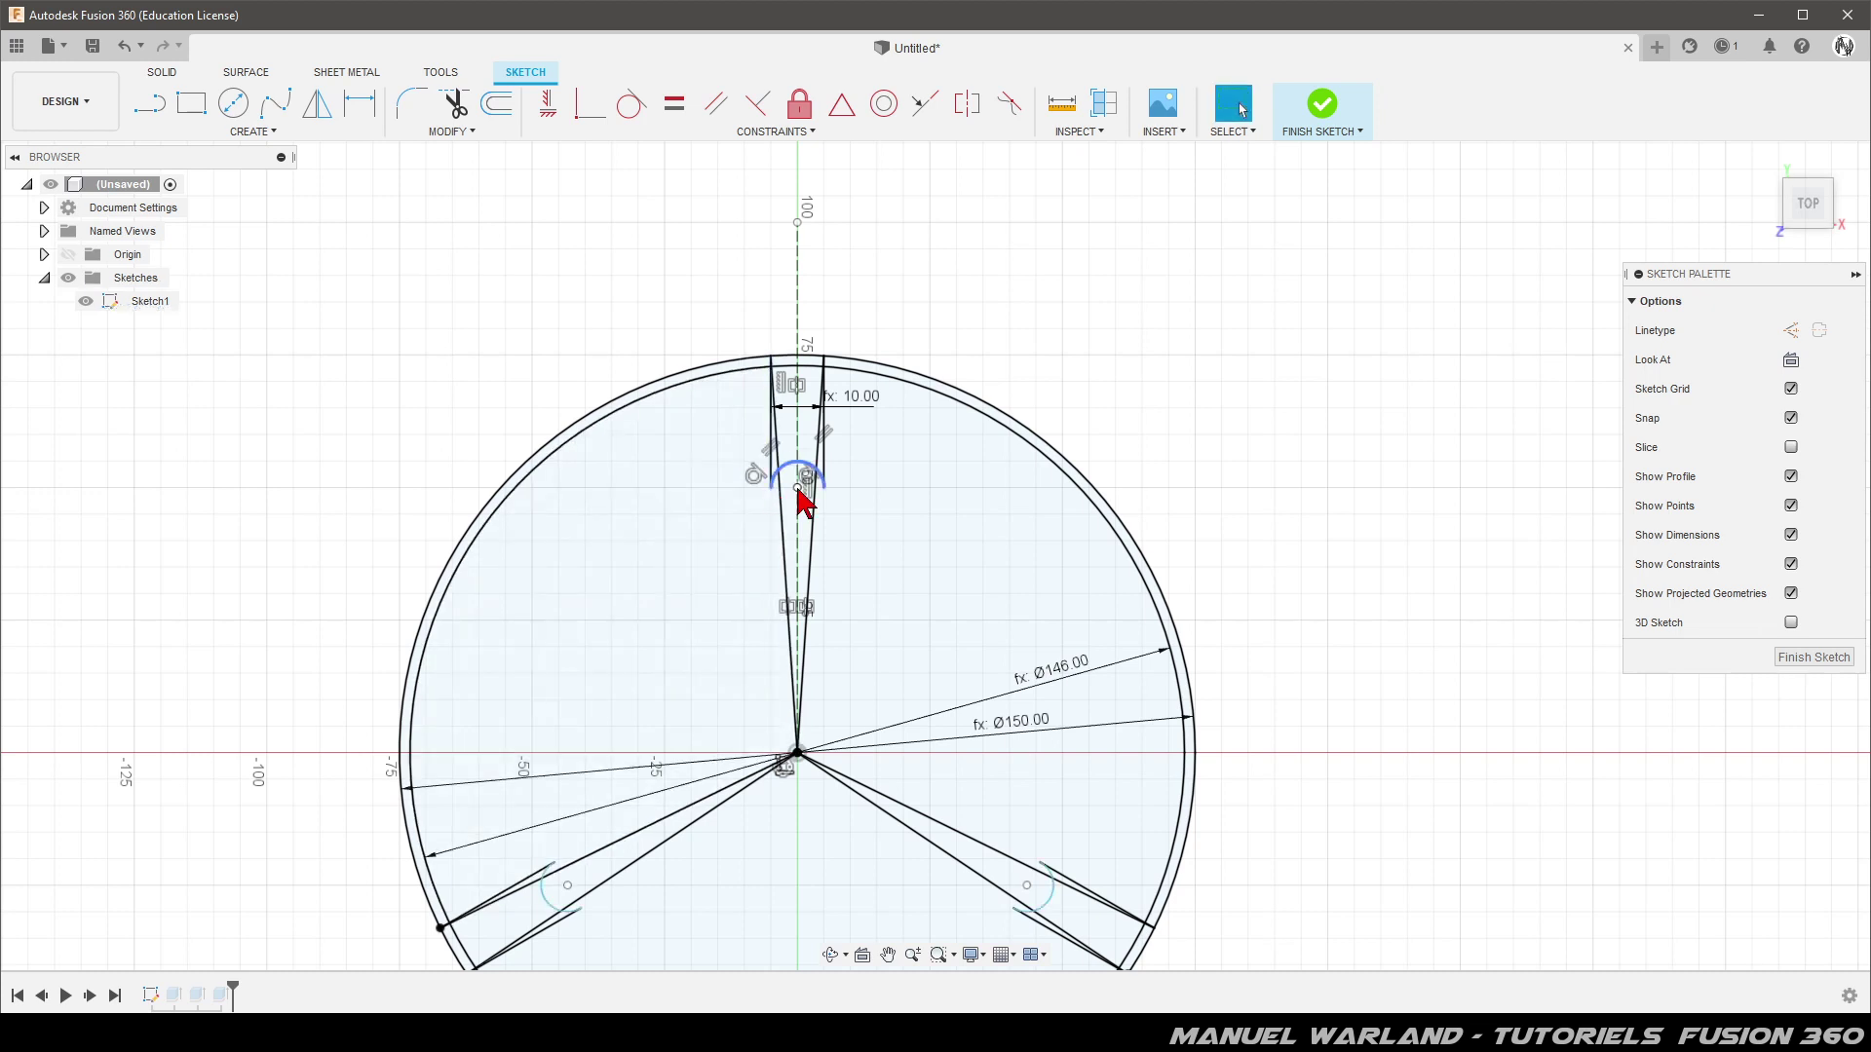
{"action": "left_click_drag", "start_coordinate": [816, 251], "coordinate": [820, 280]}
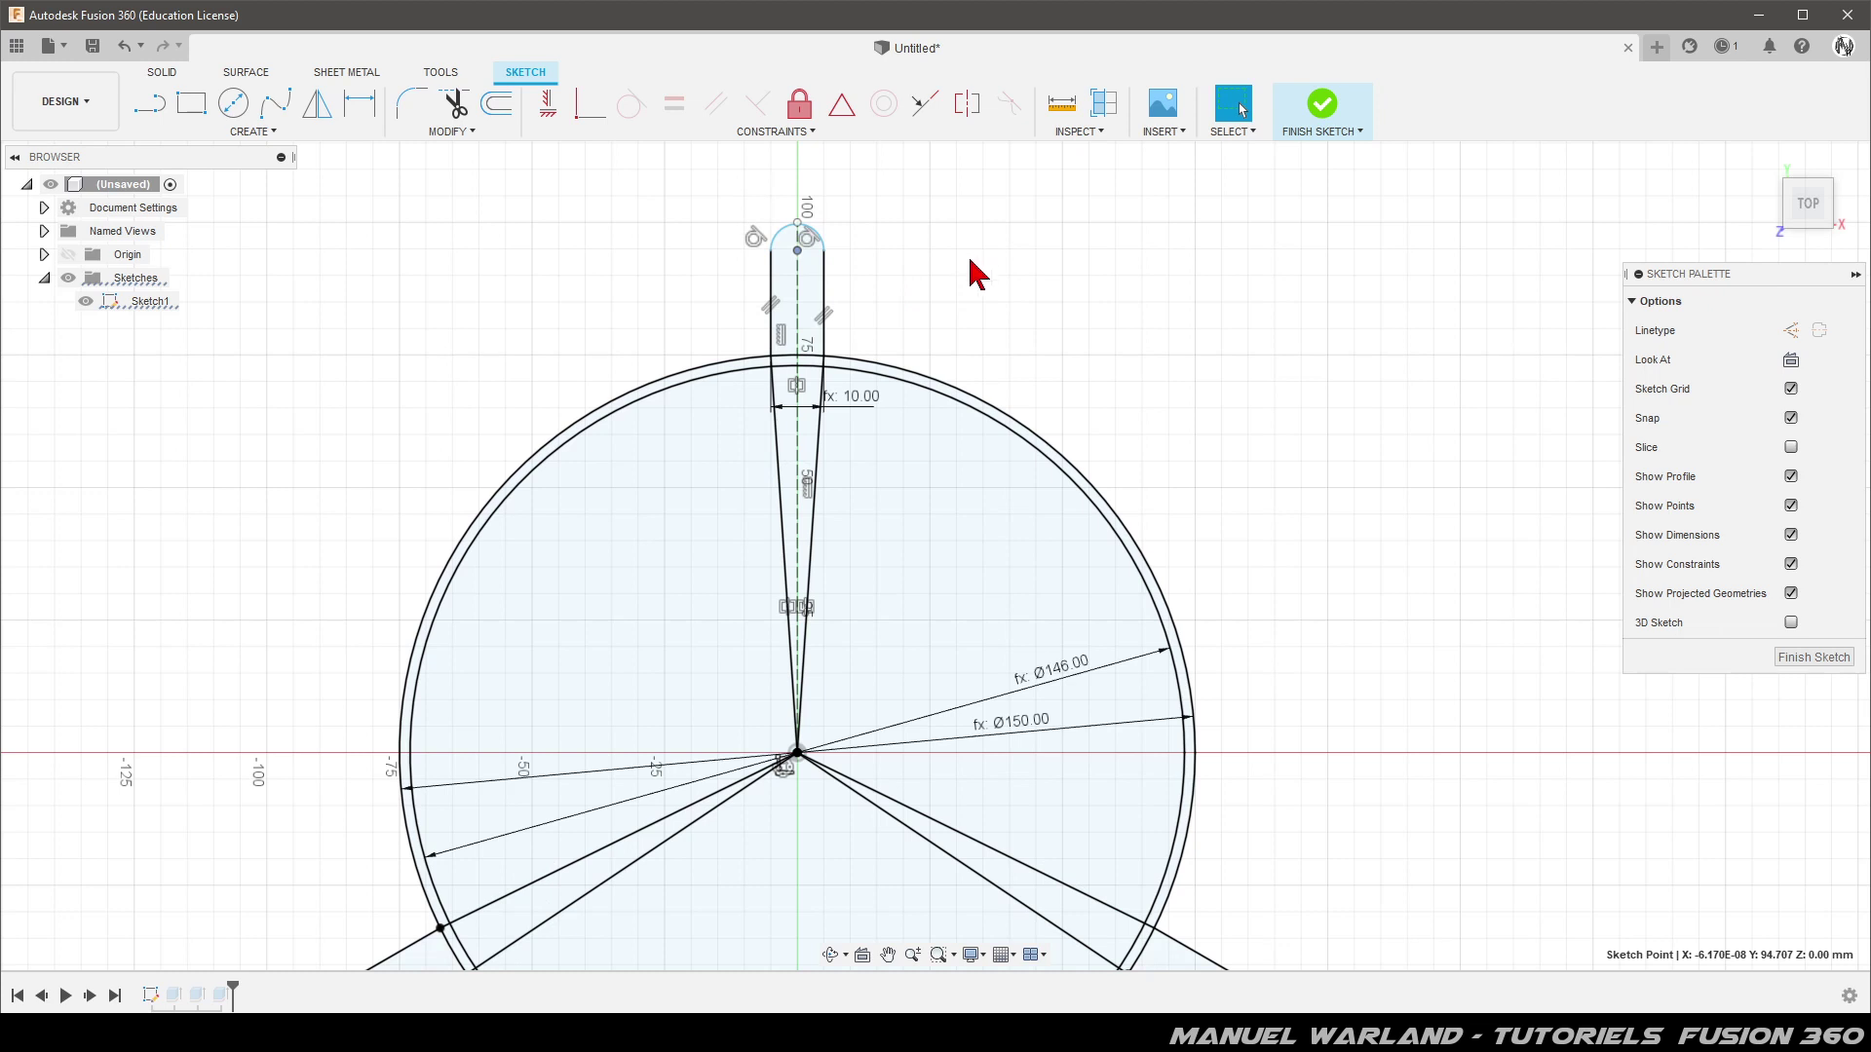
Place sketch points on the centre line, including one above the tab's arc
{"action": "left_click", "coordinate": [257, 139]}
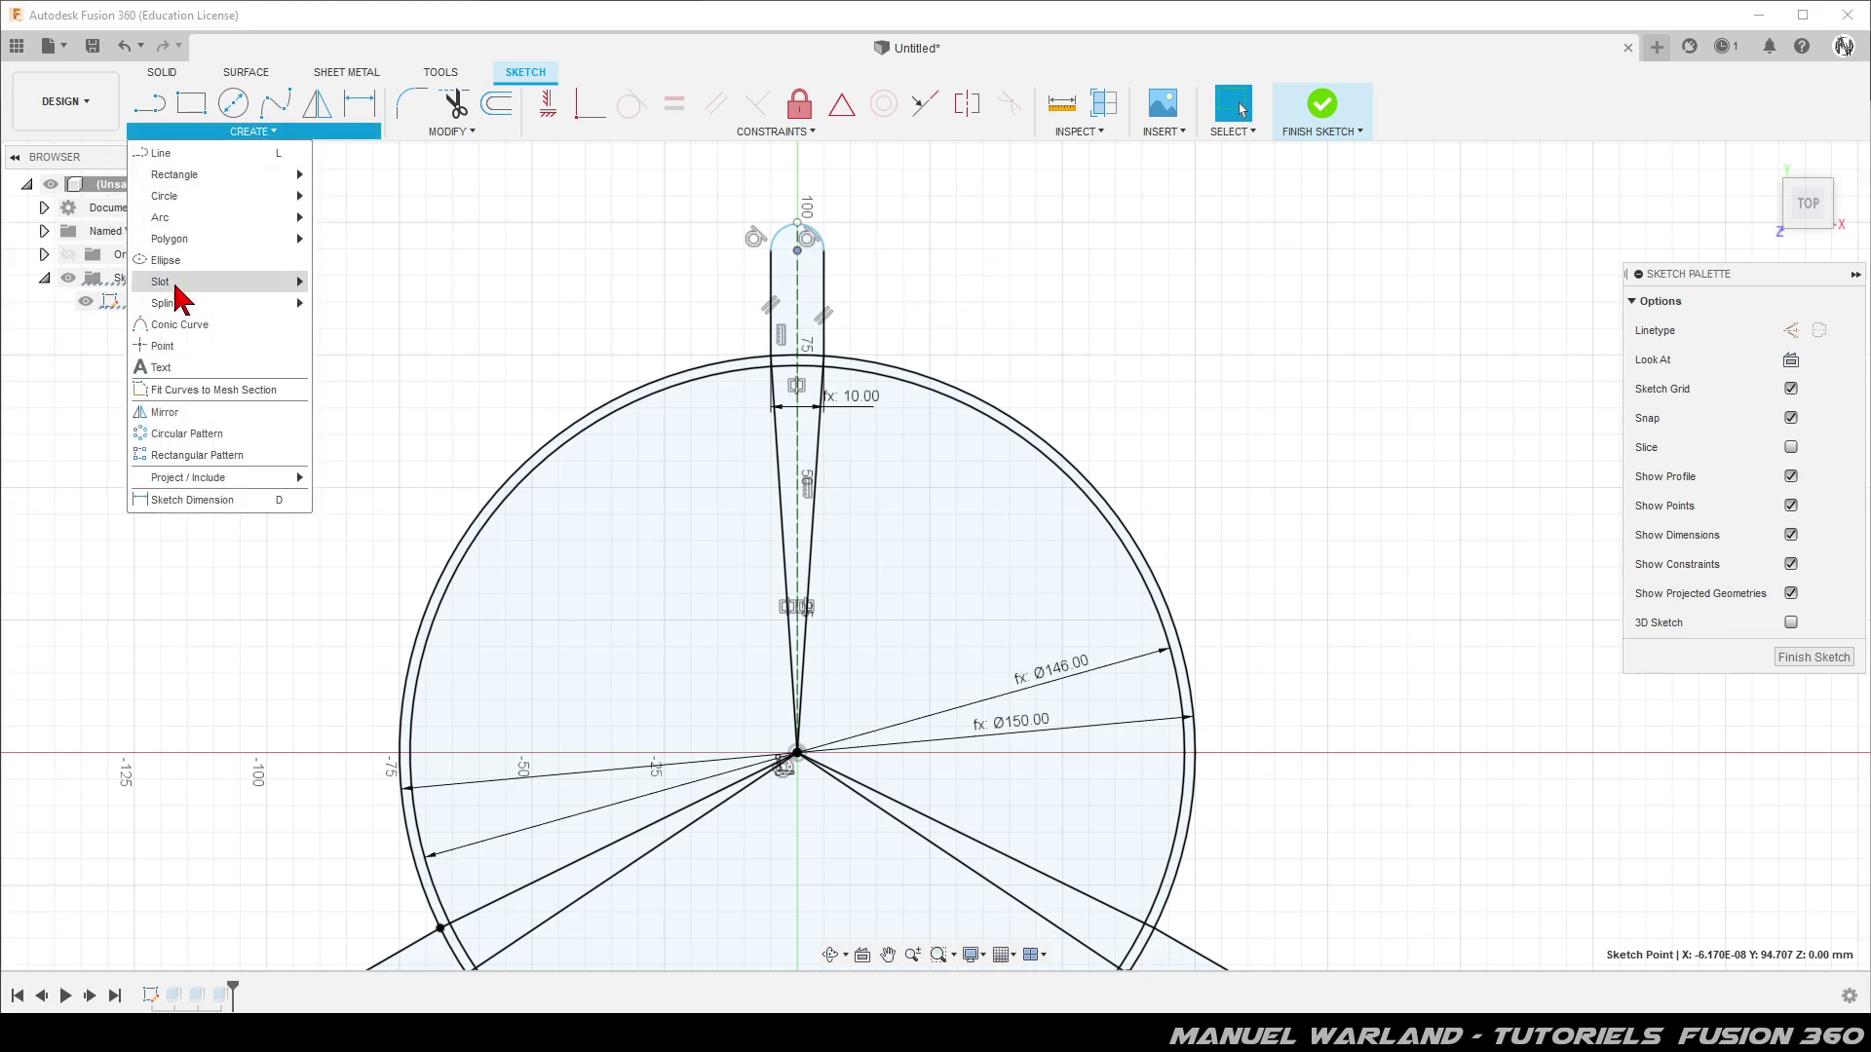
{"action": "left_click", "coordinate": [174, 359]}
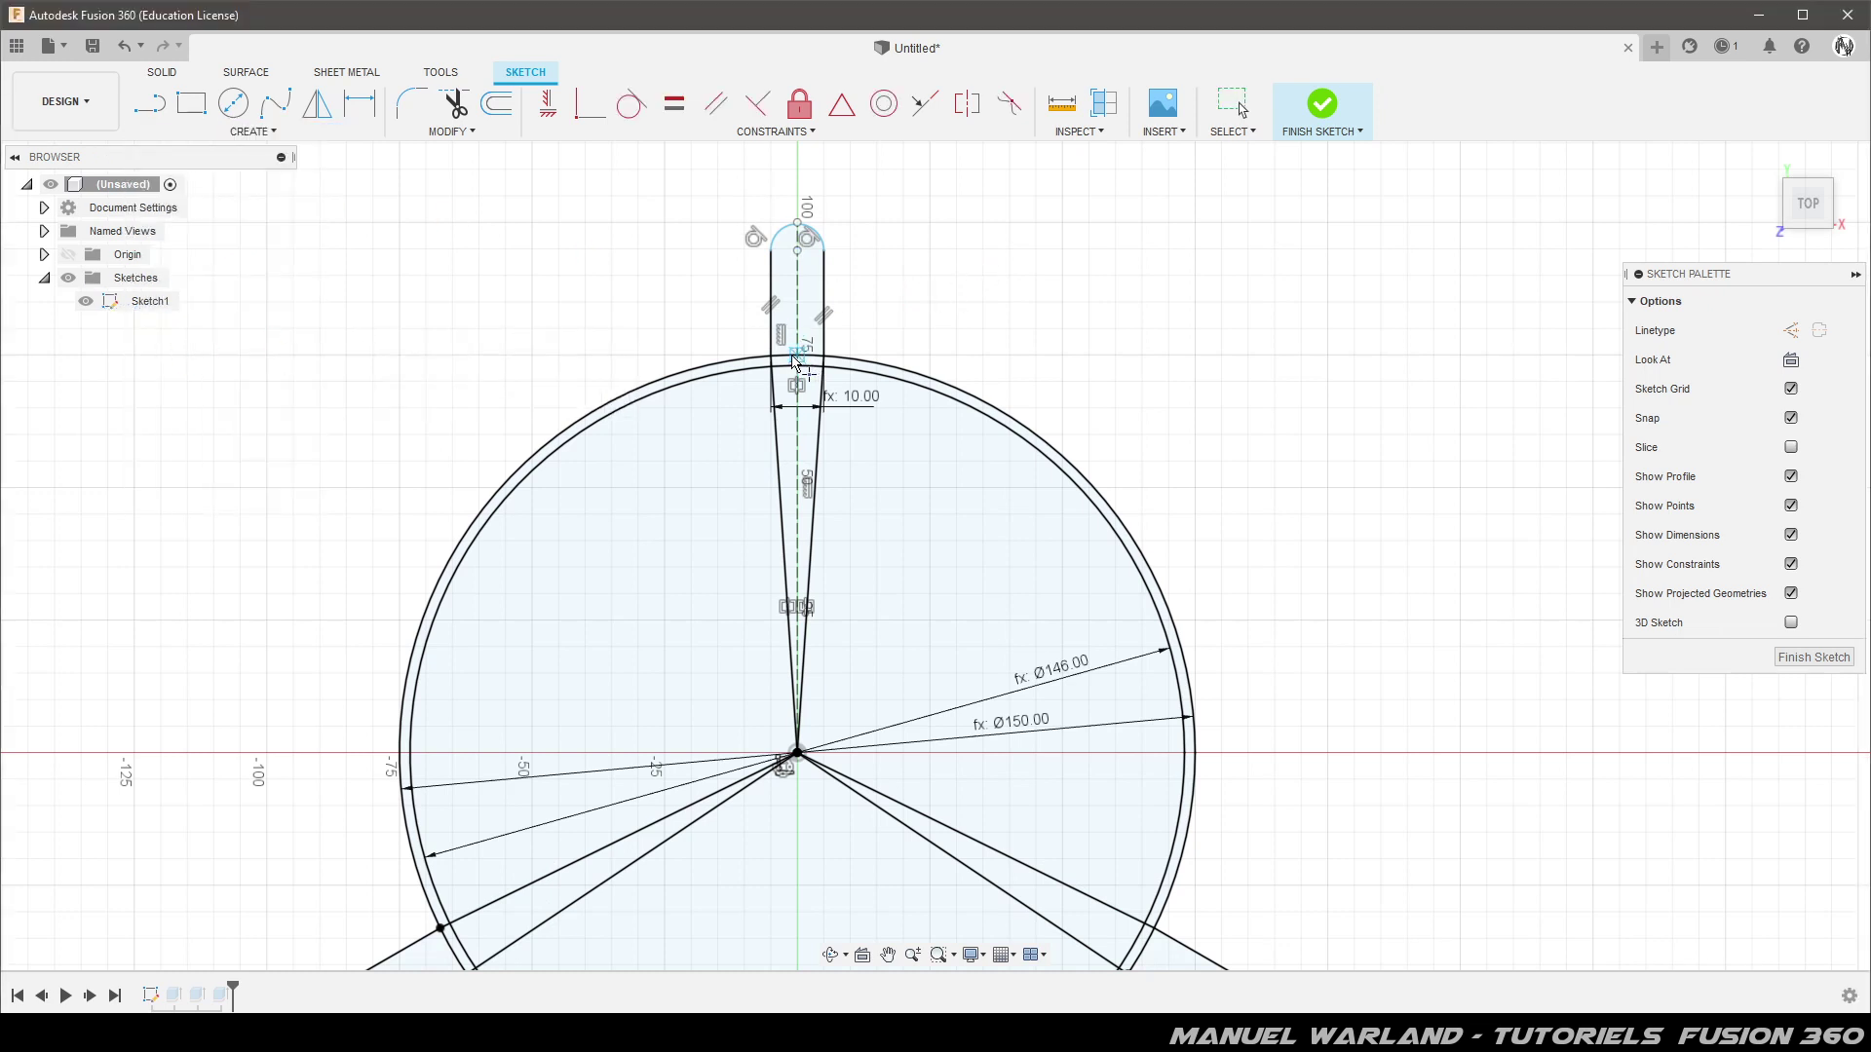
{"action": "left_click", "coordinate": [797, 353]}
{"action": "scroll", "coordinate": [836, 263], "scroll_direction": "up", "scroll_amount": 1}
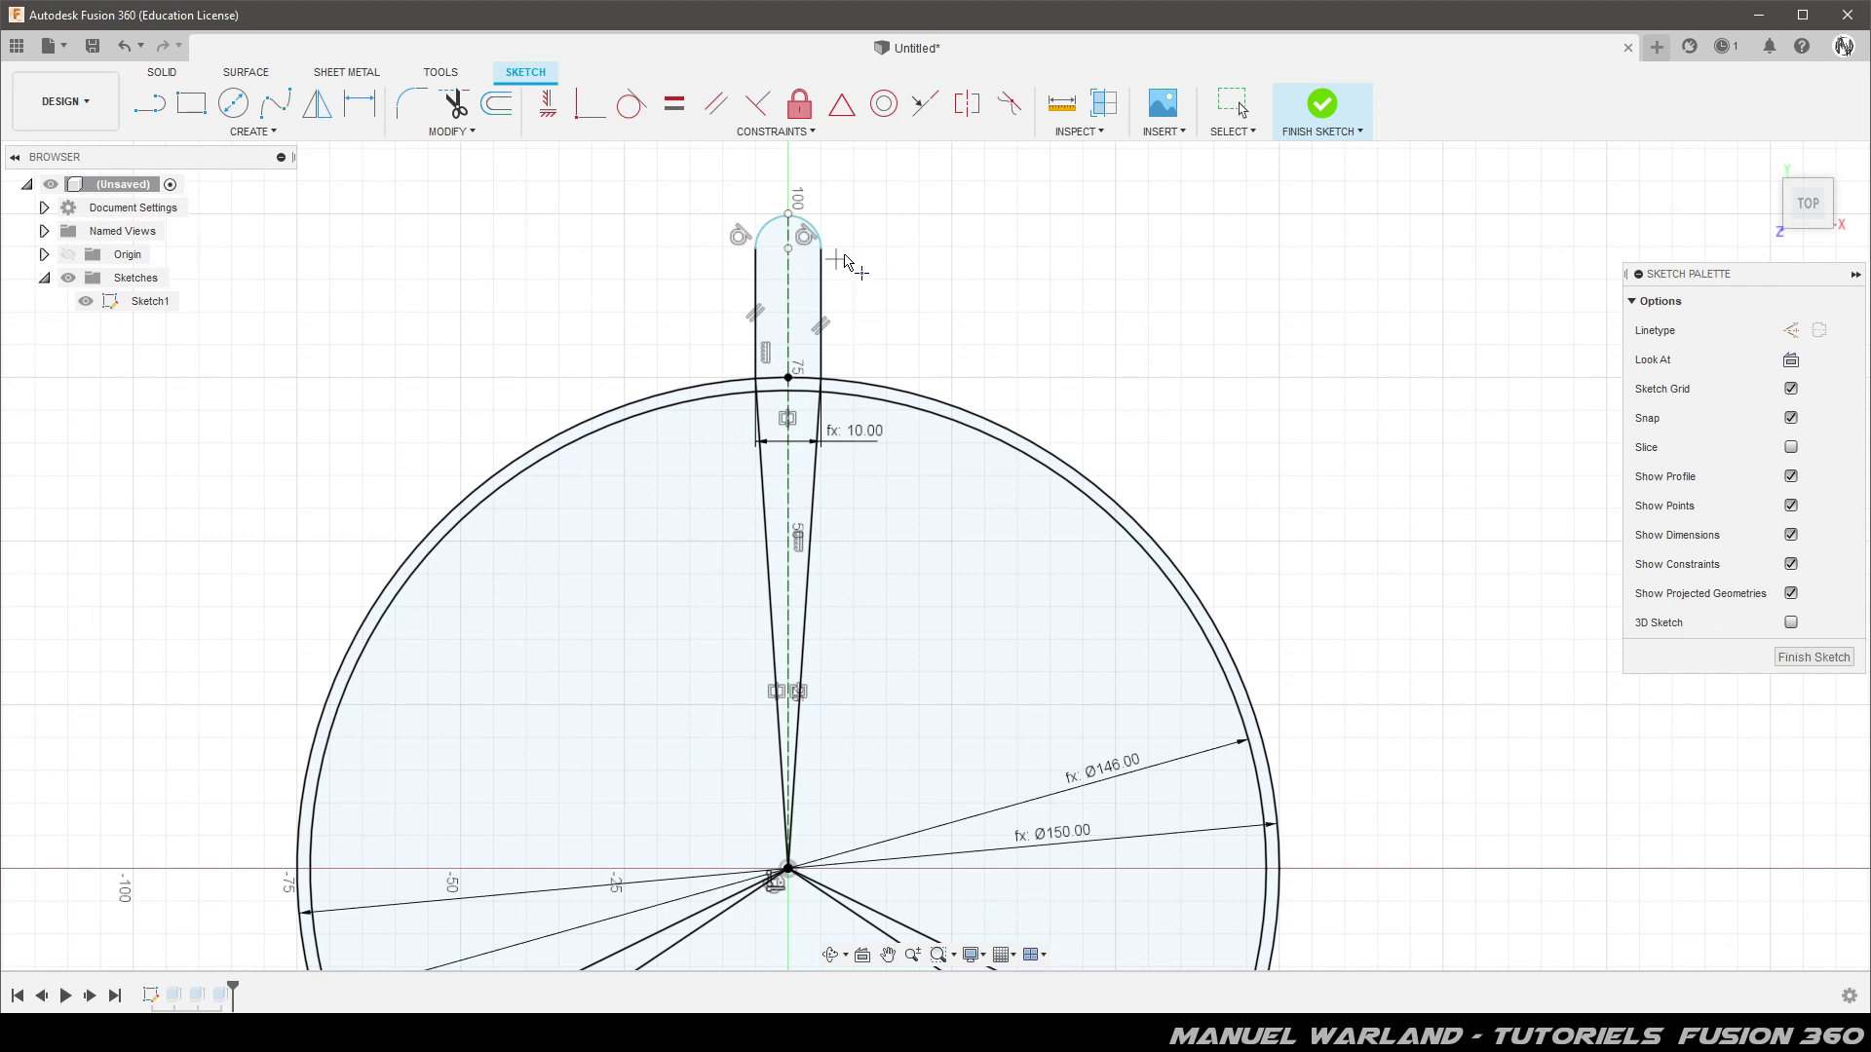
{"action": "scroll", "coordinate": [918, 231], "scroll_direction": "up", "scroll_amount": 1}
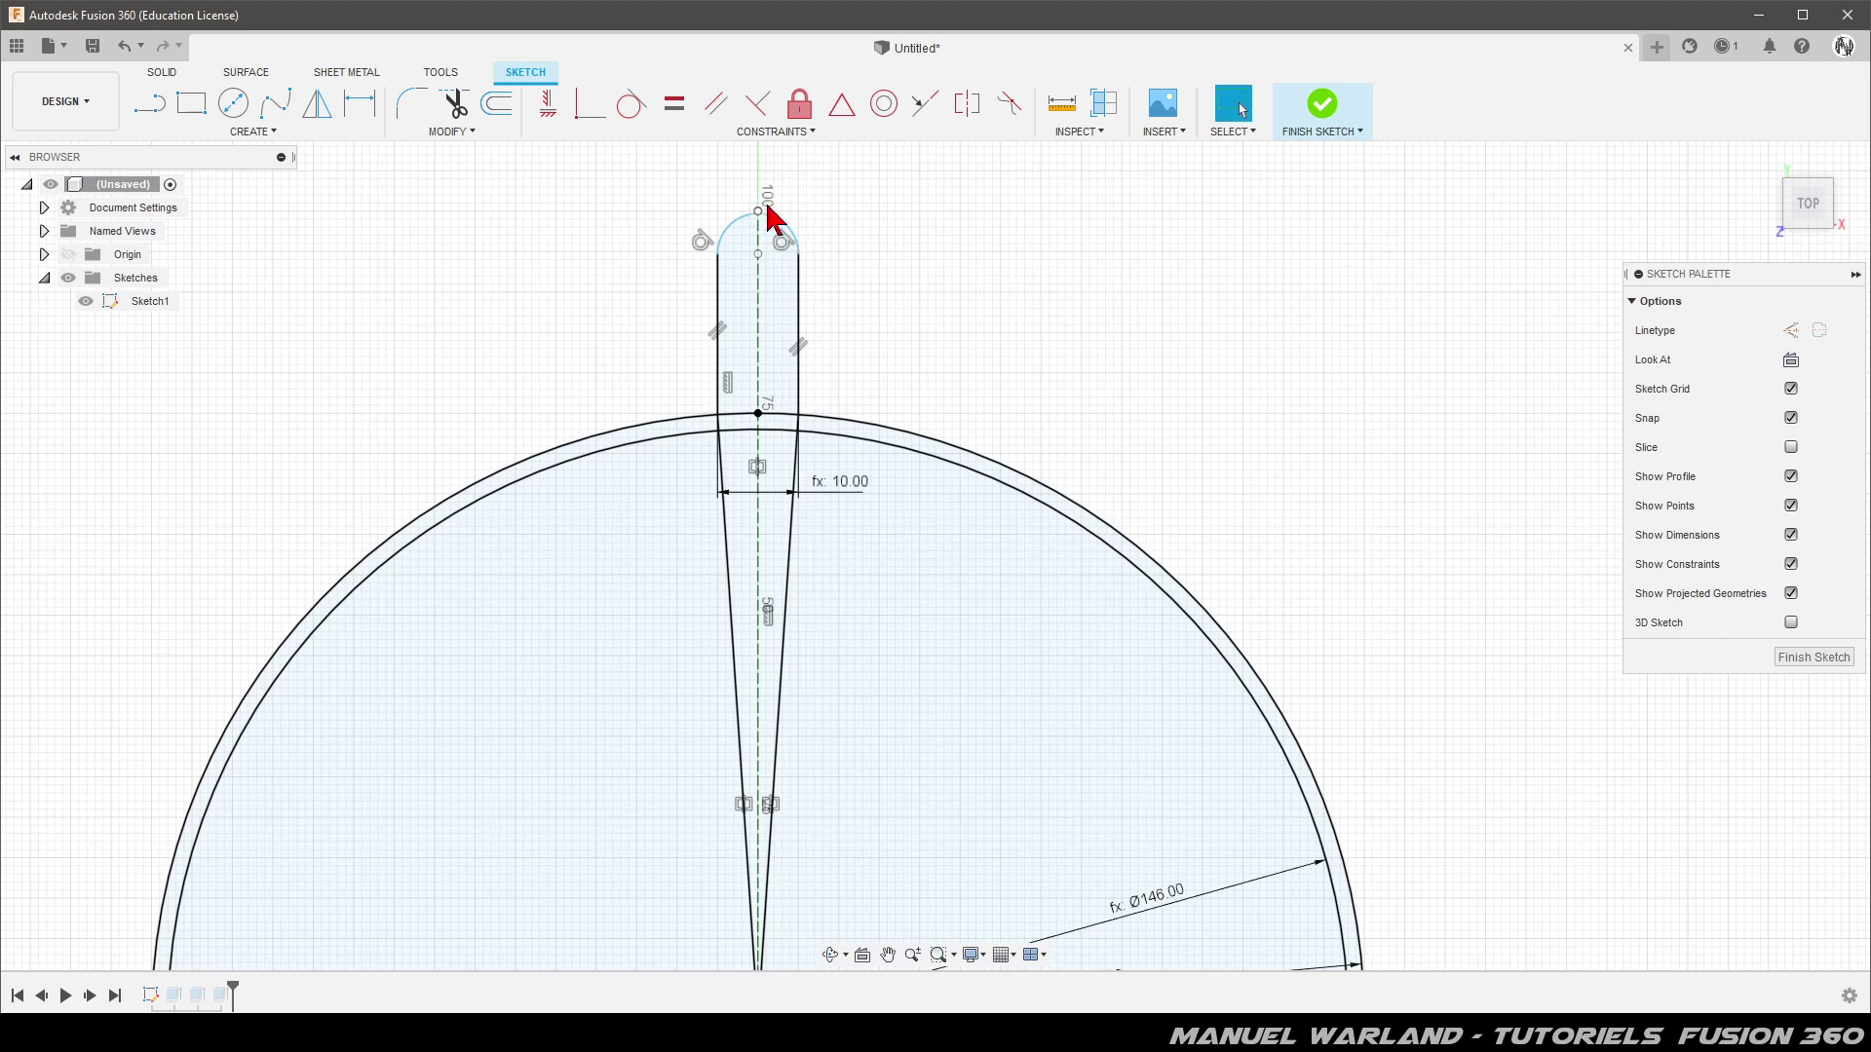
{"action": "left_click", "coordinate": [759, 178]}
{"action": "key", "text": "Escape"}
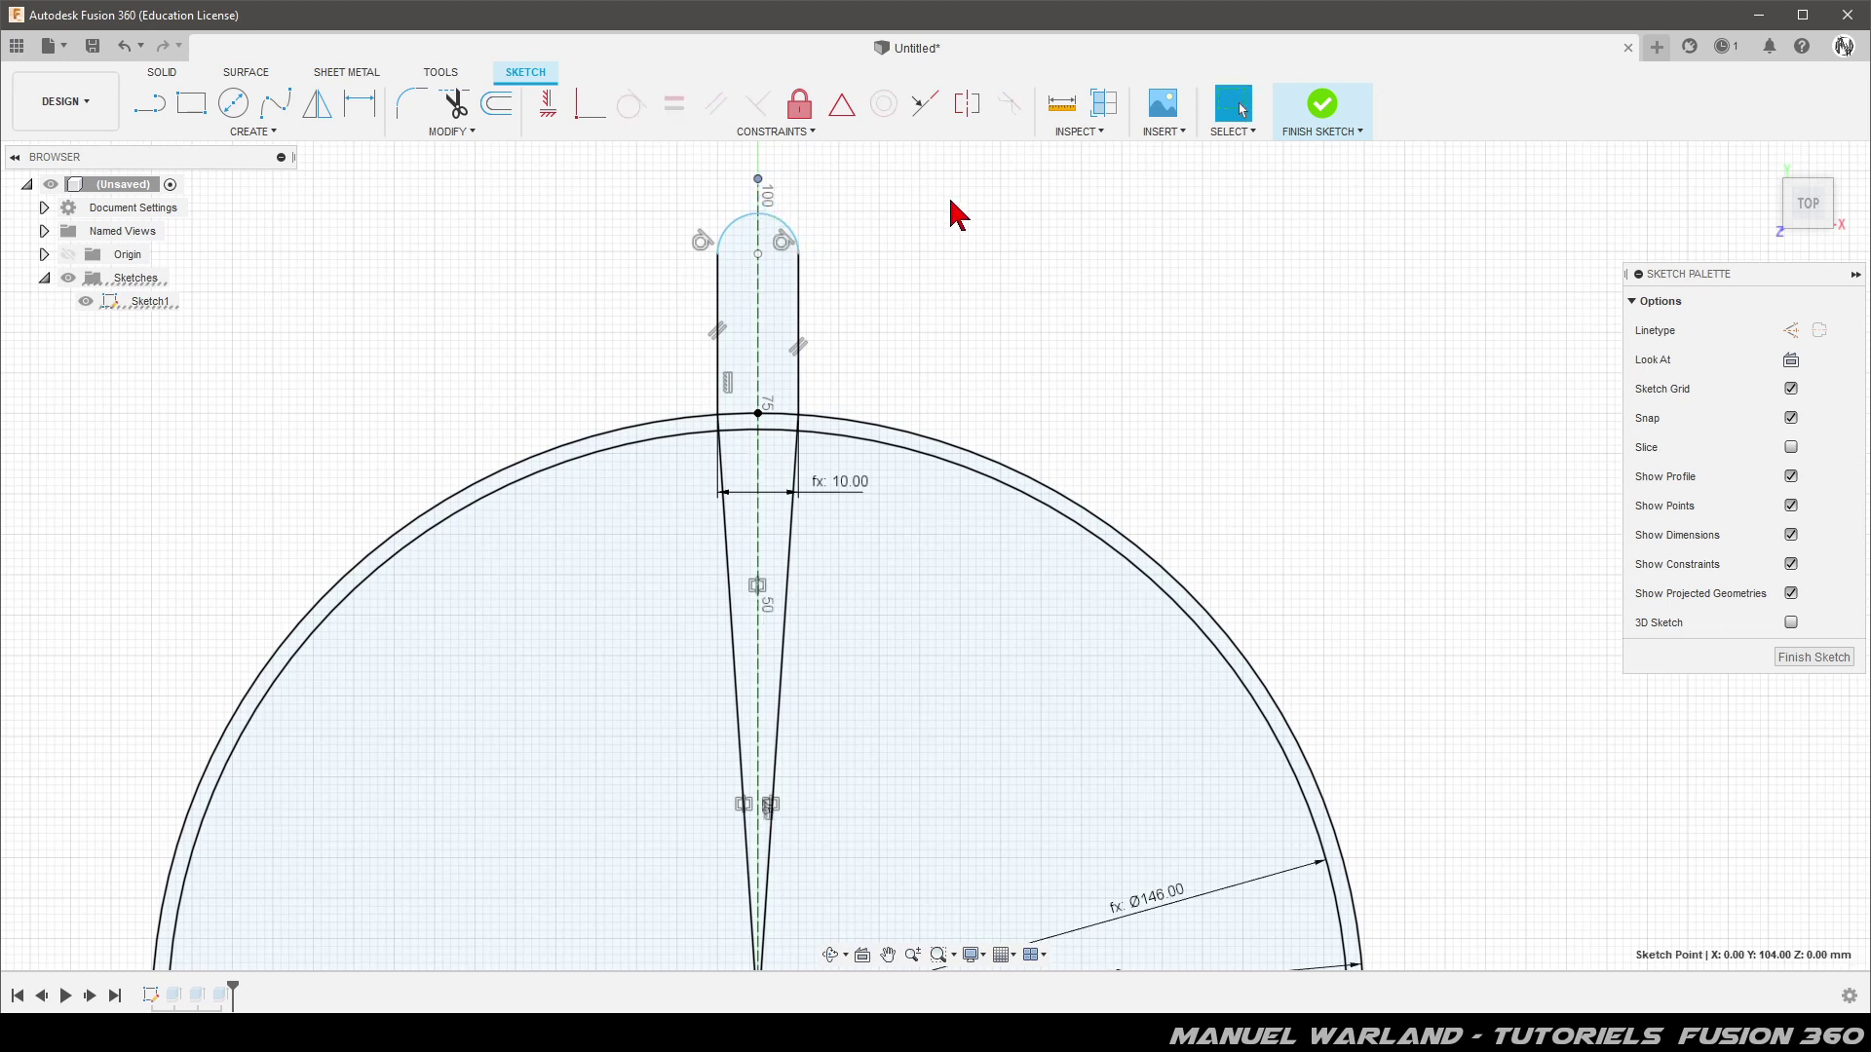
{"action": "left_click", "coordinate": [921, 275]}
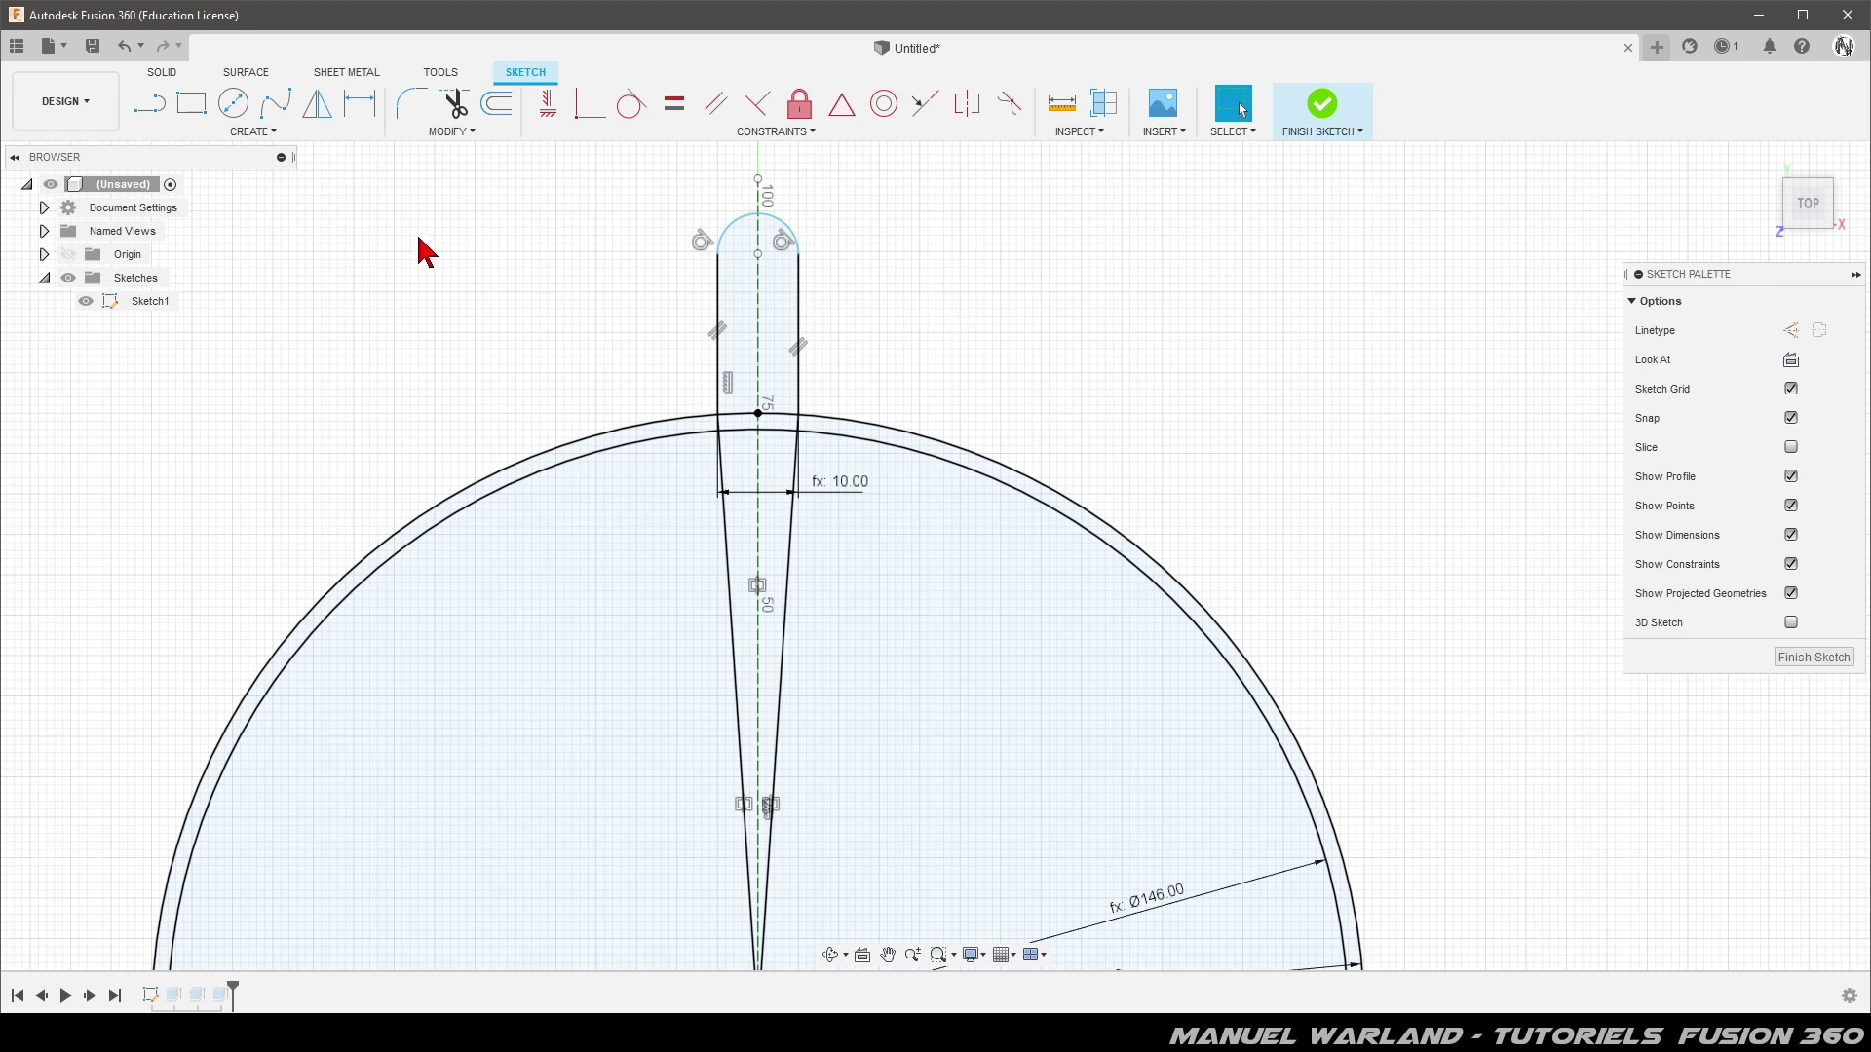
Start a sketch dimension from the point where the top tab meets the ring
{"action": "mouse_move", "coordinate": [146, 156]}
{"action": "key", "text": "d"}
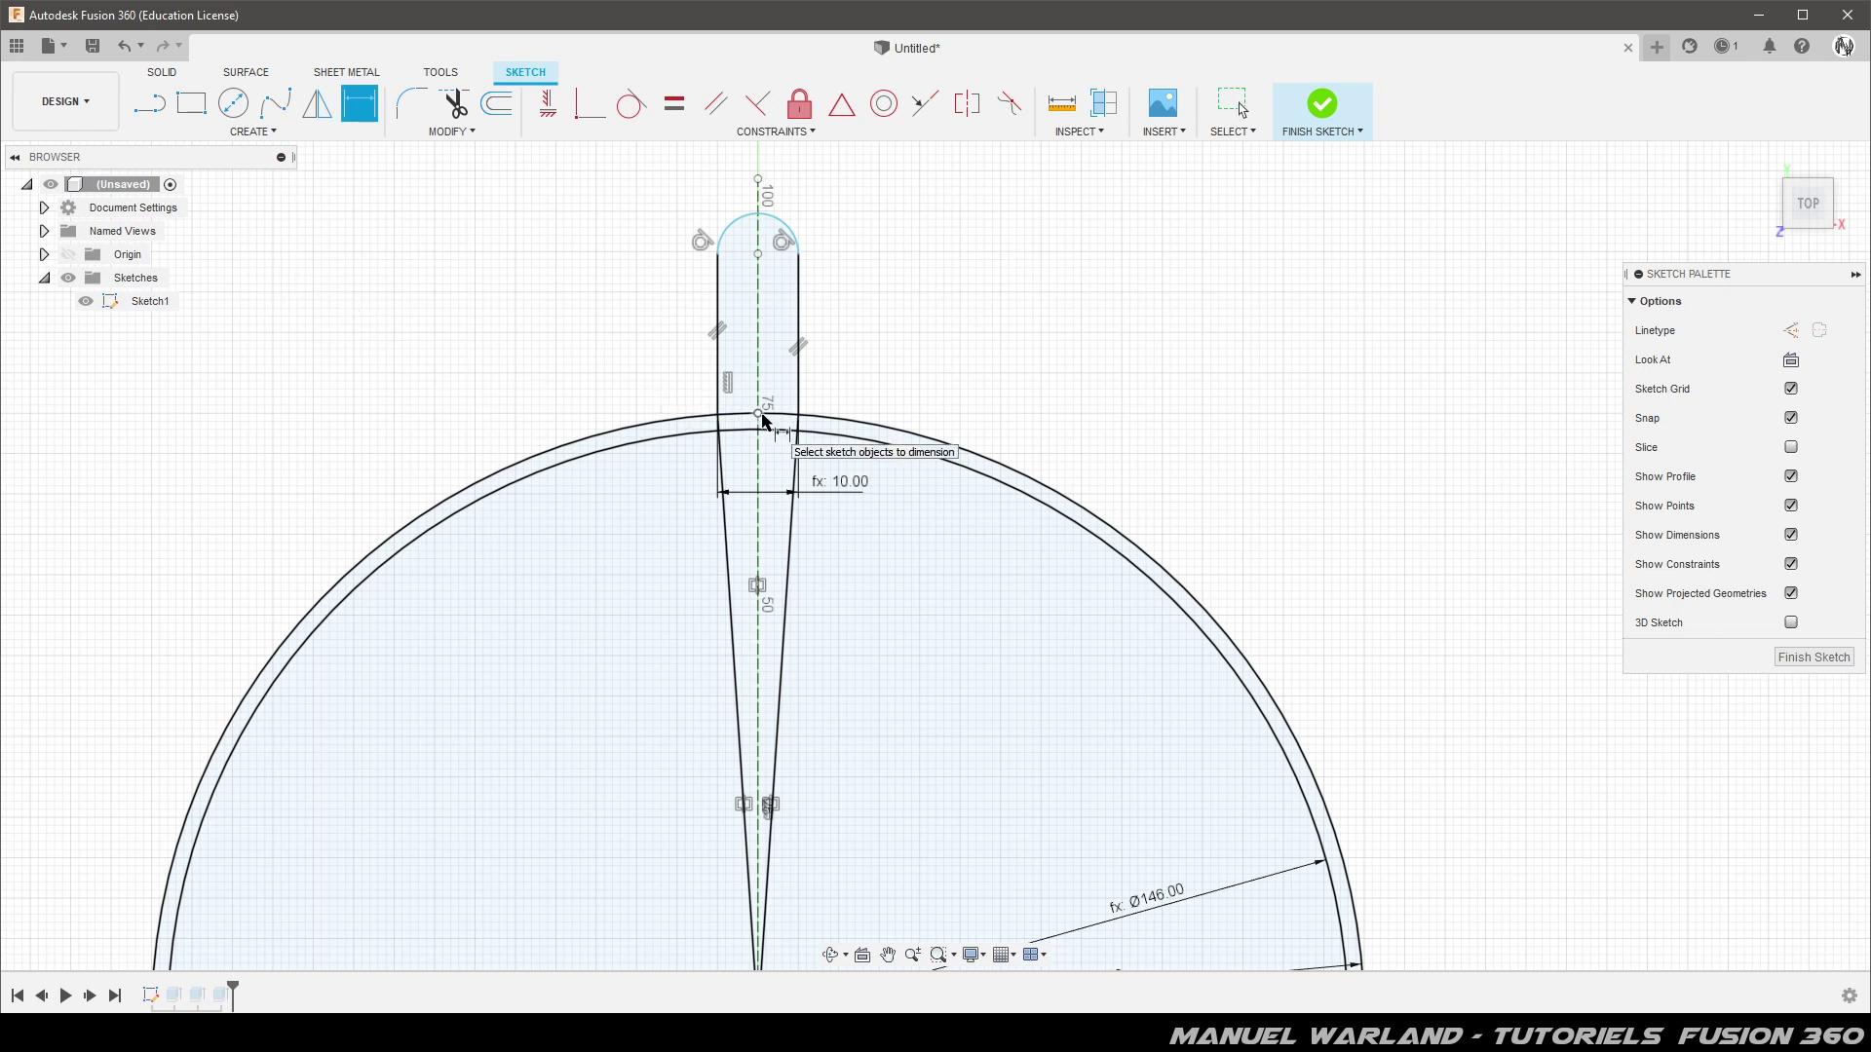
{"action": "left_click", "coordinate": [759, 415]}
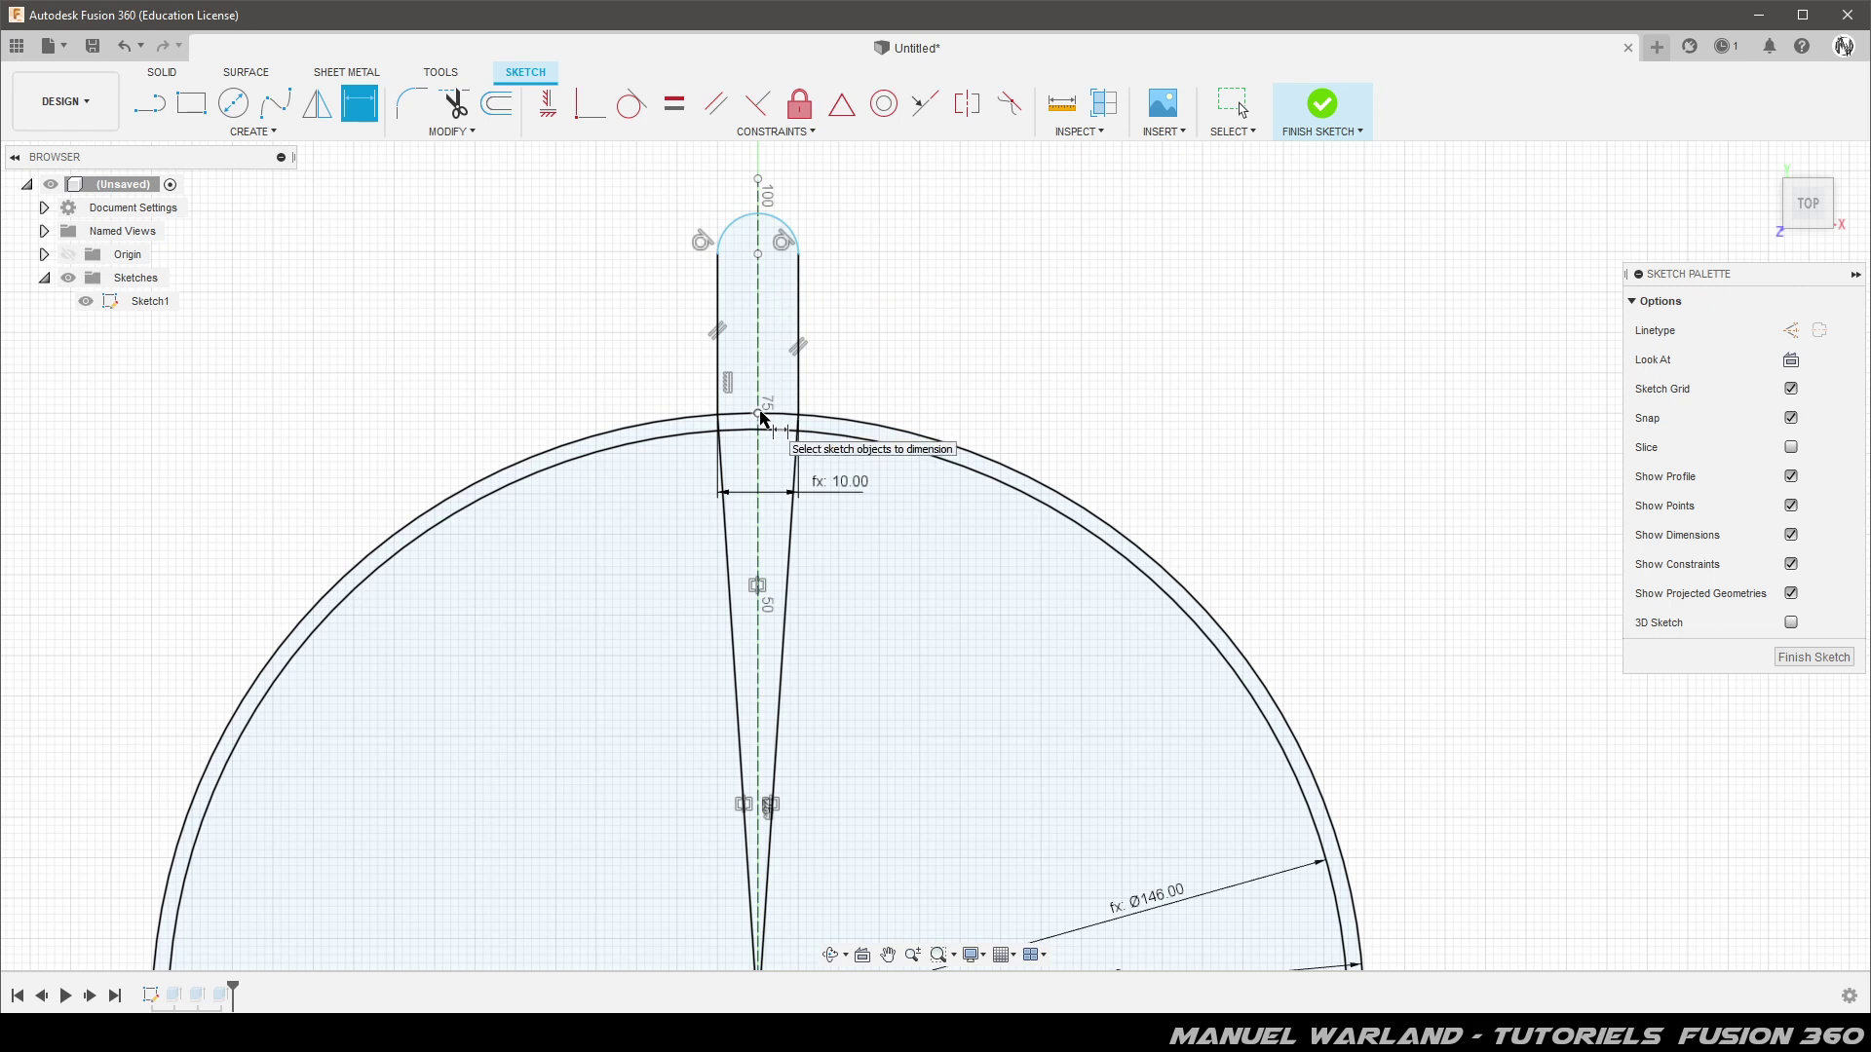
{"action": "left_click", "coordinate": [759, 413]}
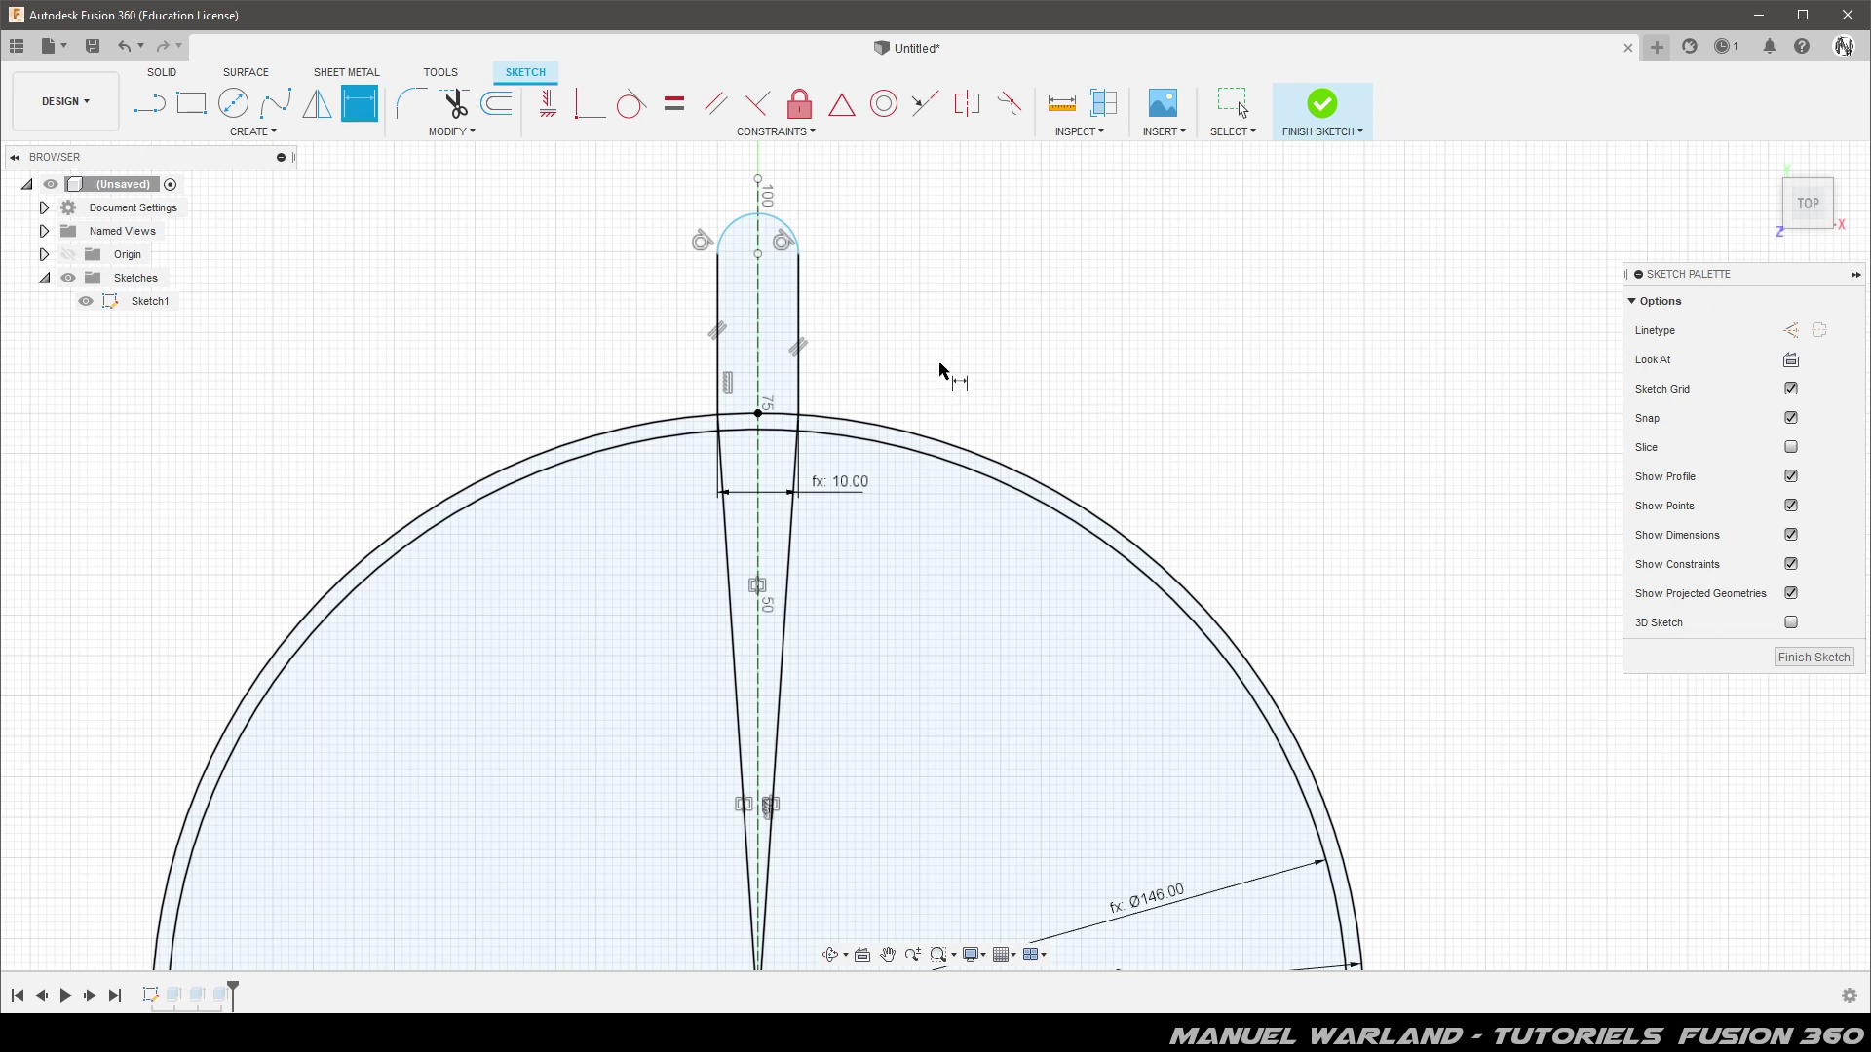
Dimension the top tab from its arc to its base point, driven by LongPatte (20 mm)
{"action": "middle_click_drag", "start_coordinate": [745, 223], "coordinate": [745, 223], "text": "shift"}
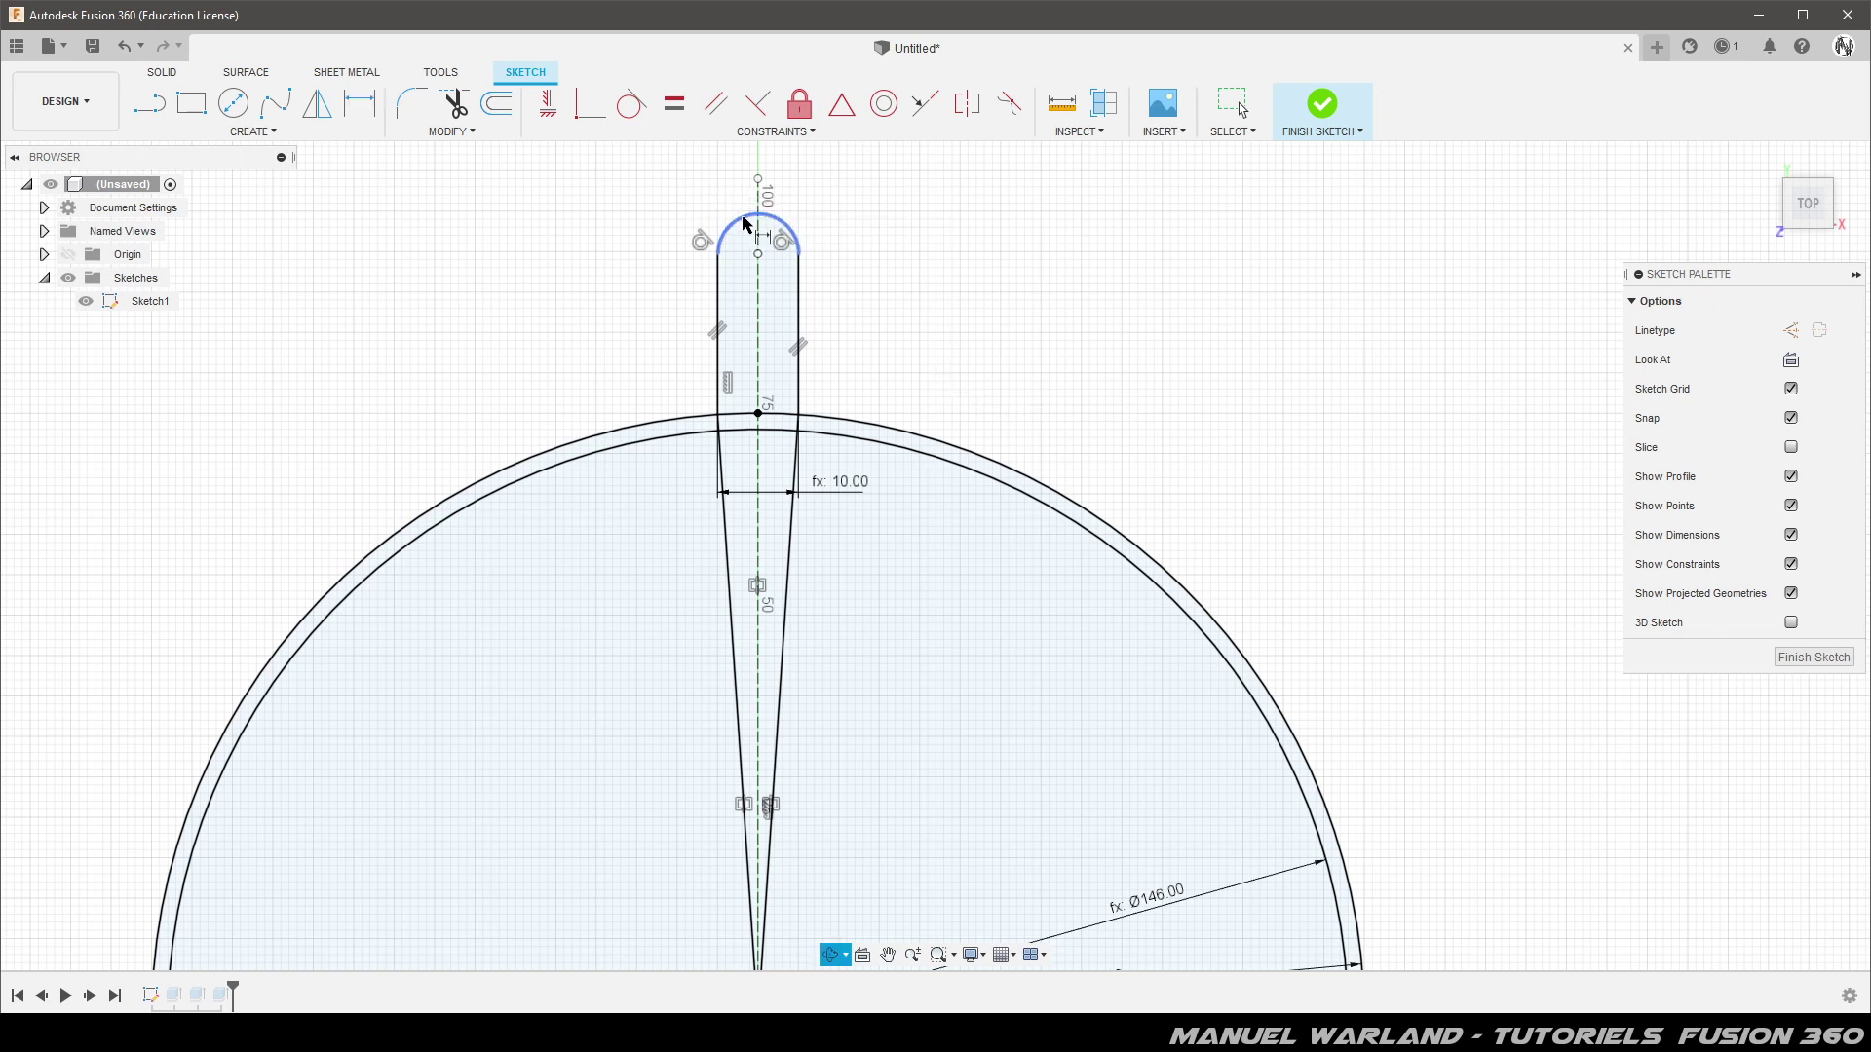
{"action": "right_click", "coordinate": [744, 224]}
{"action": "left_click", "coordinate": [801, 326]}
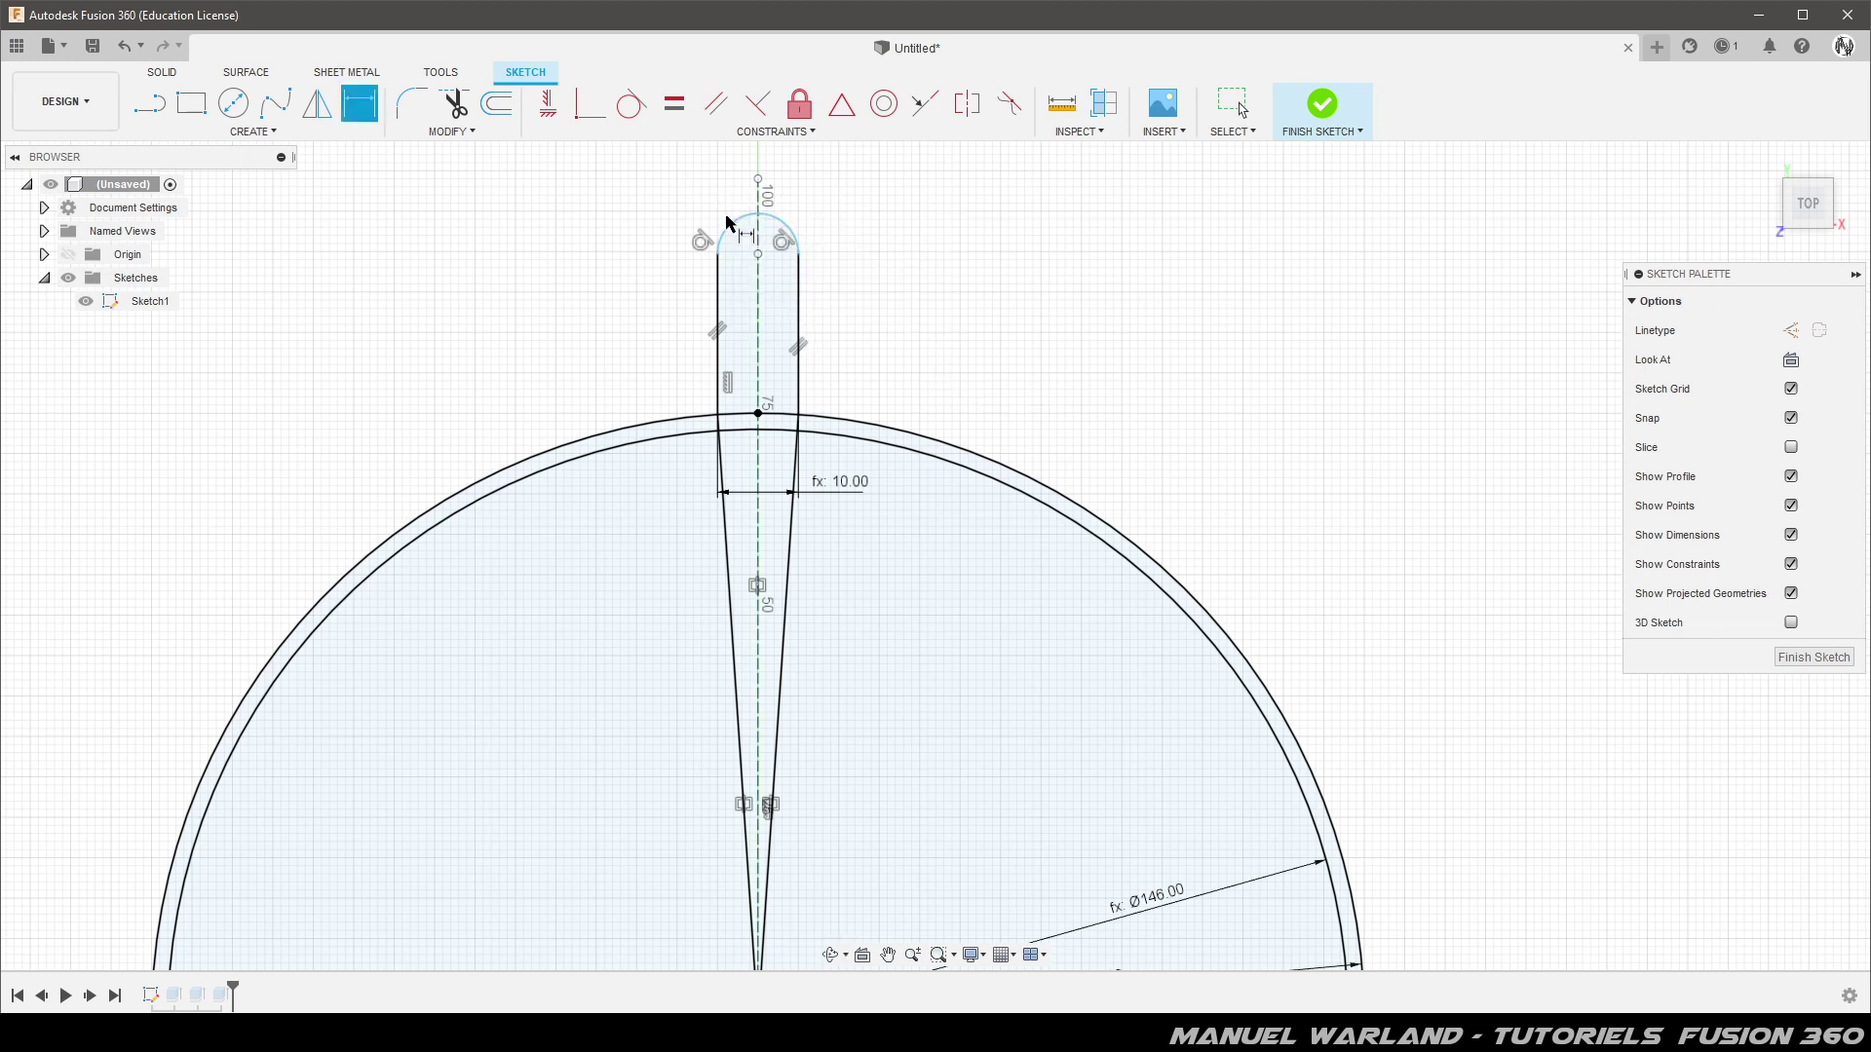
{"action": "left_click", "coordinate": [752, 232]}
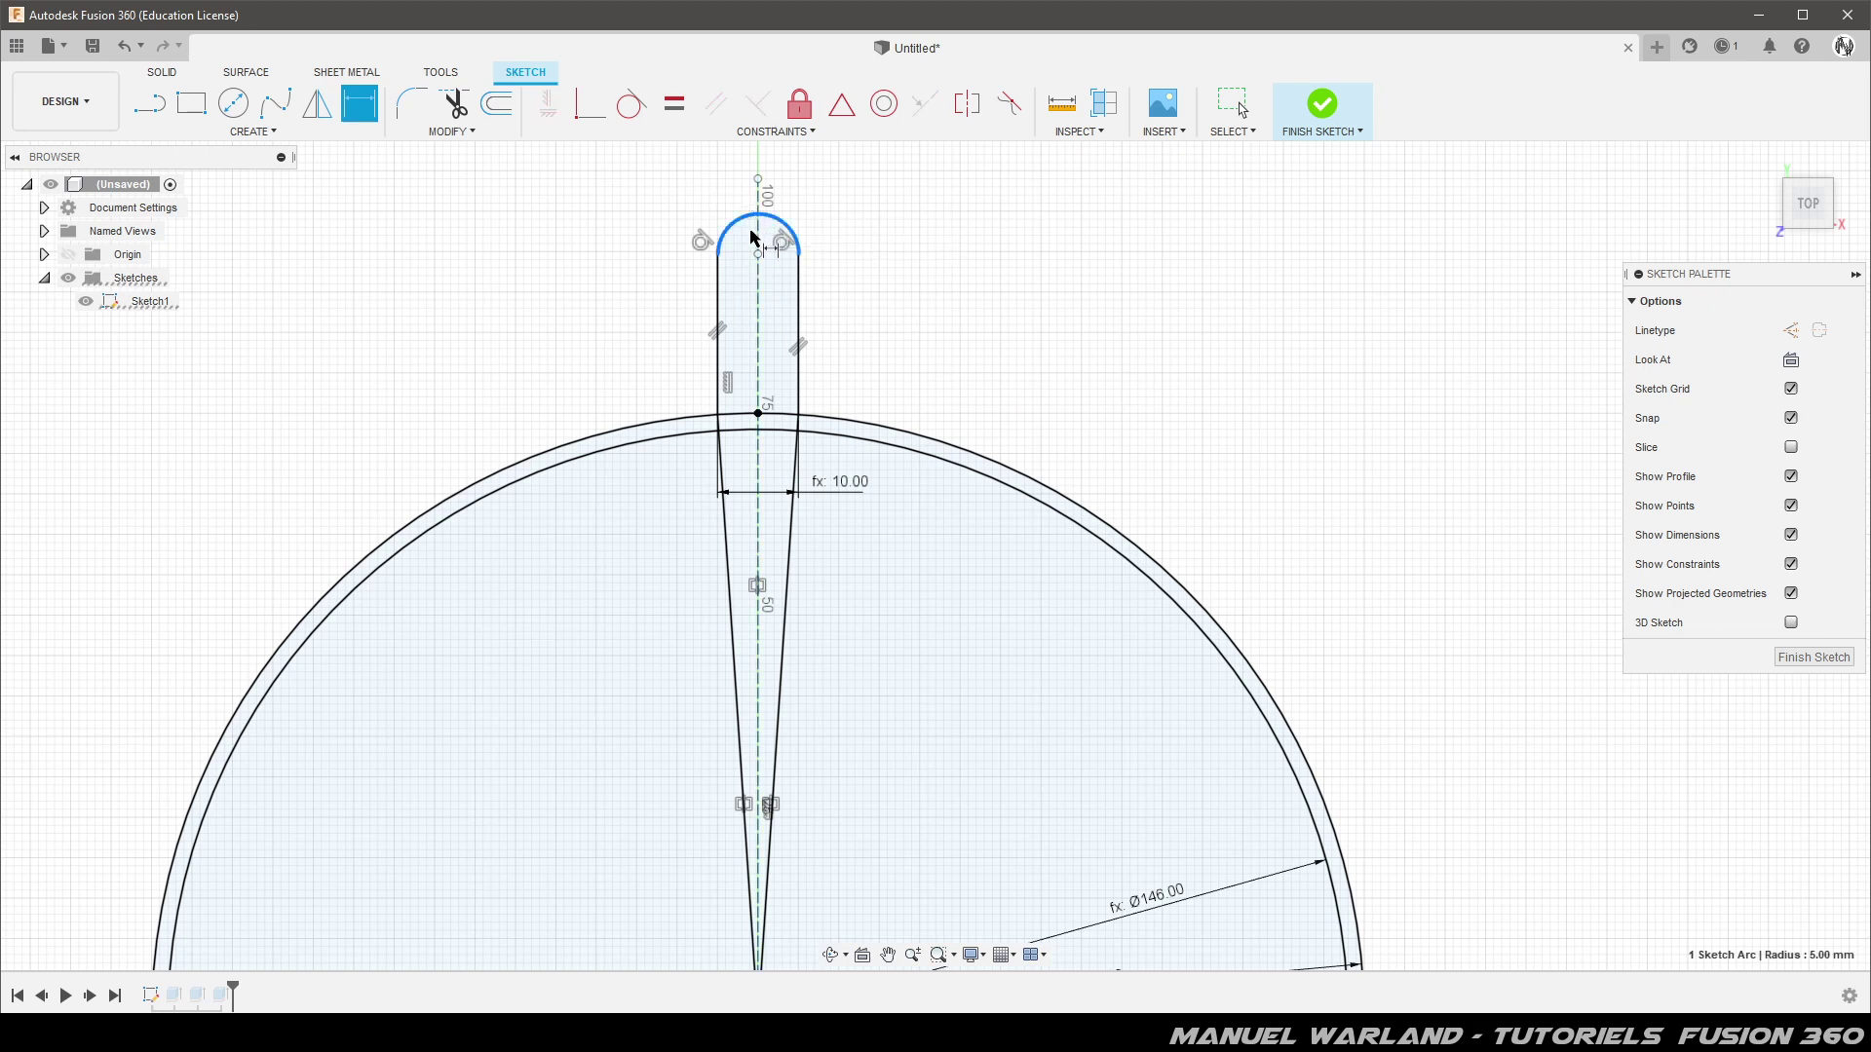
{"action": "left_click", "coordinate": [758, 413]}
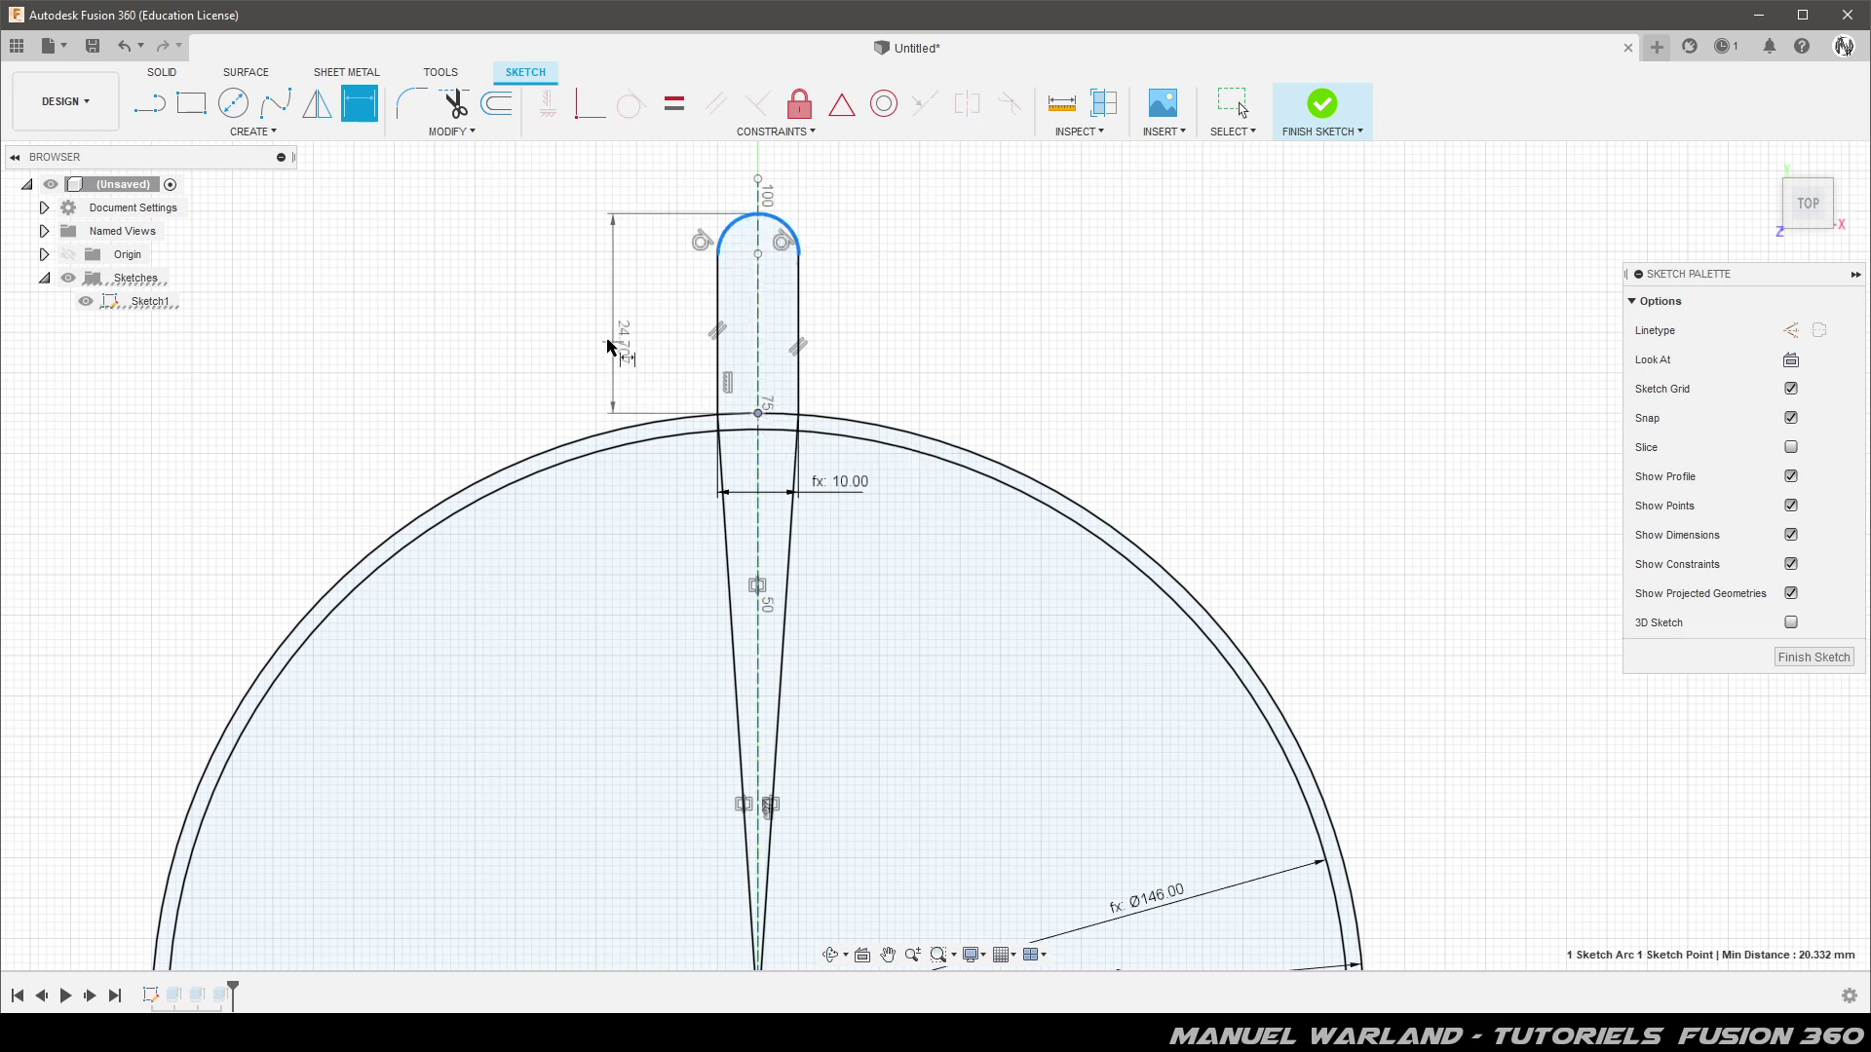
{"action": "left_click", "coordinate": [626, 333]}
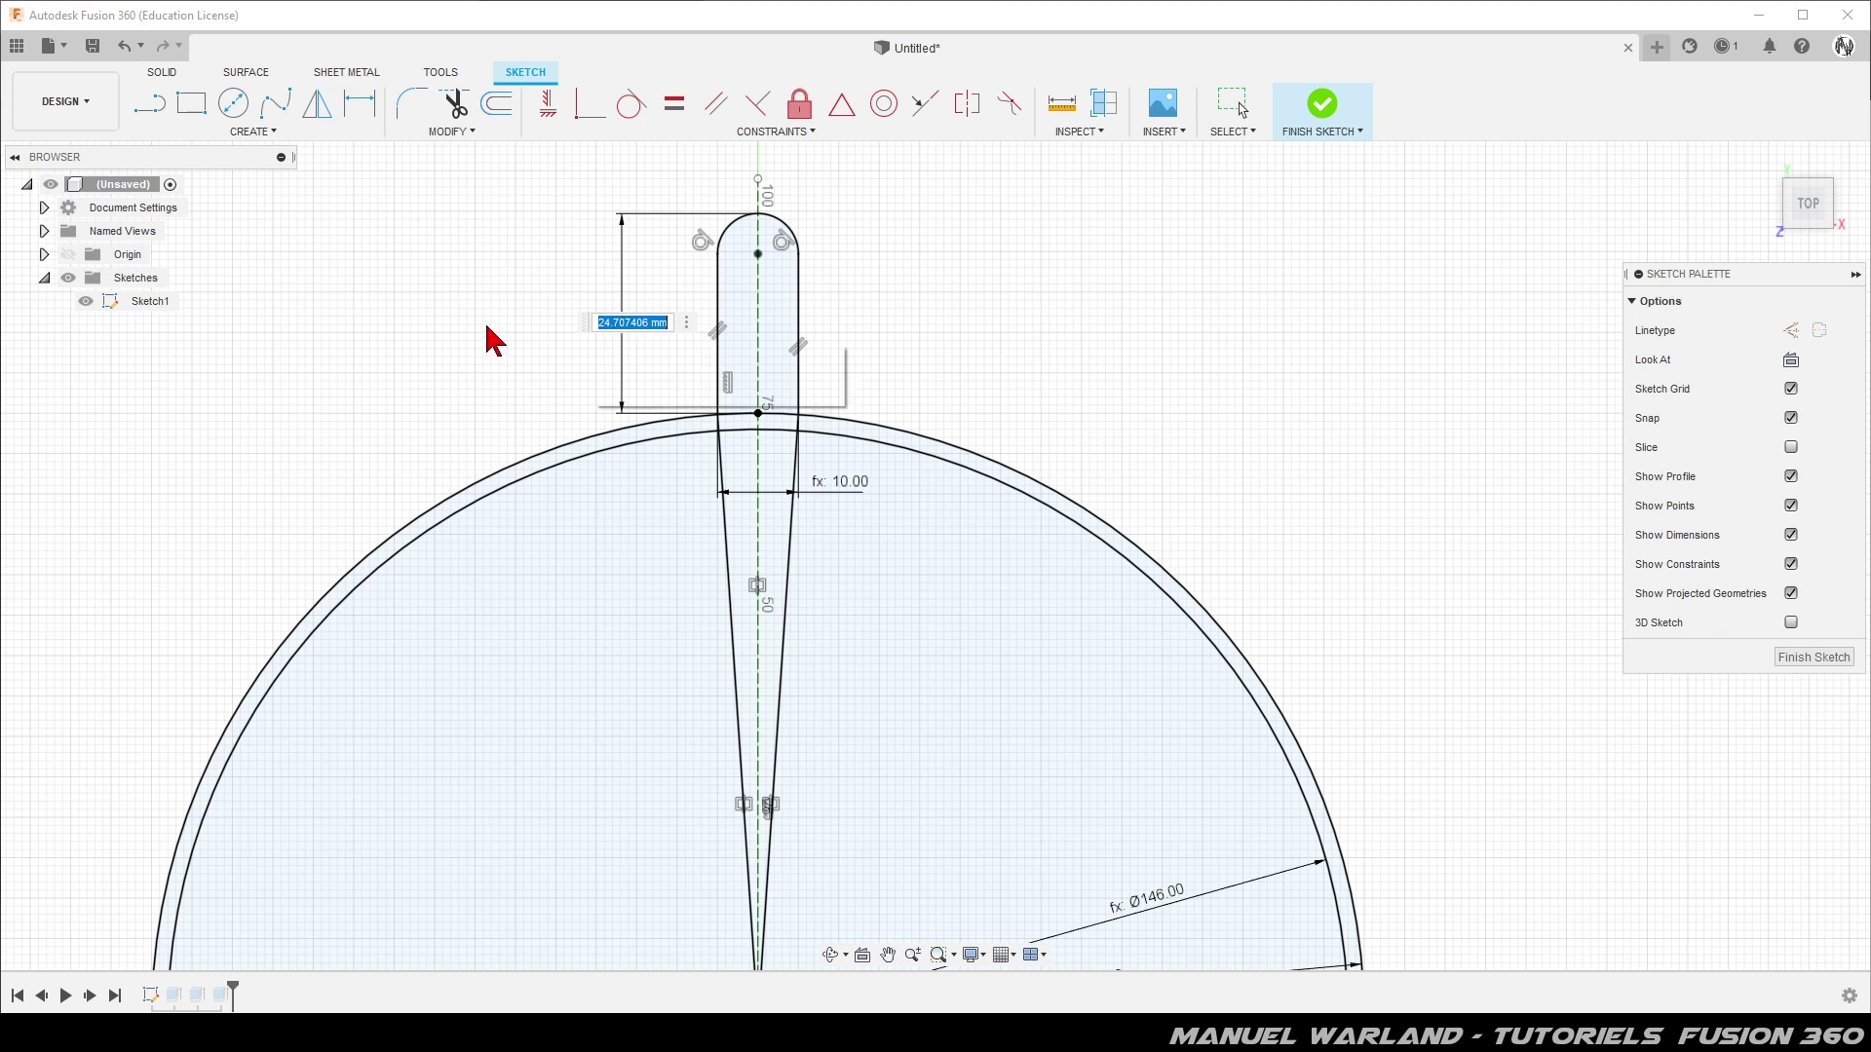
{"action": "type", "text": "lo"}
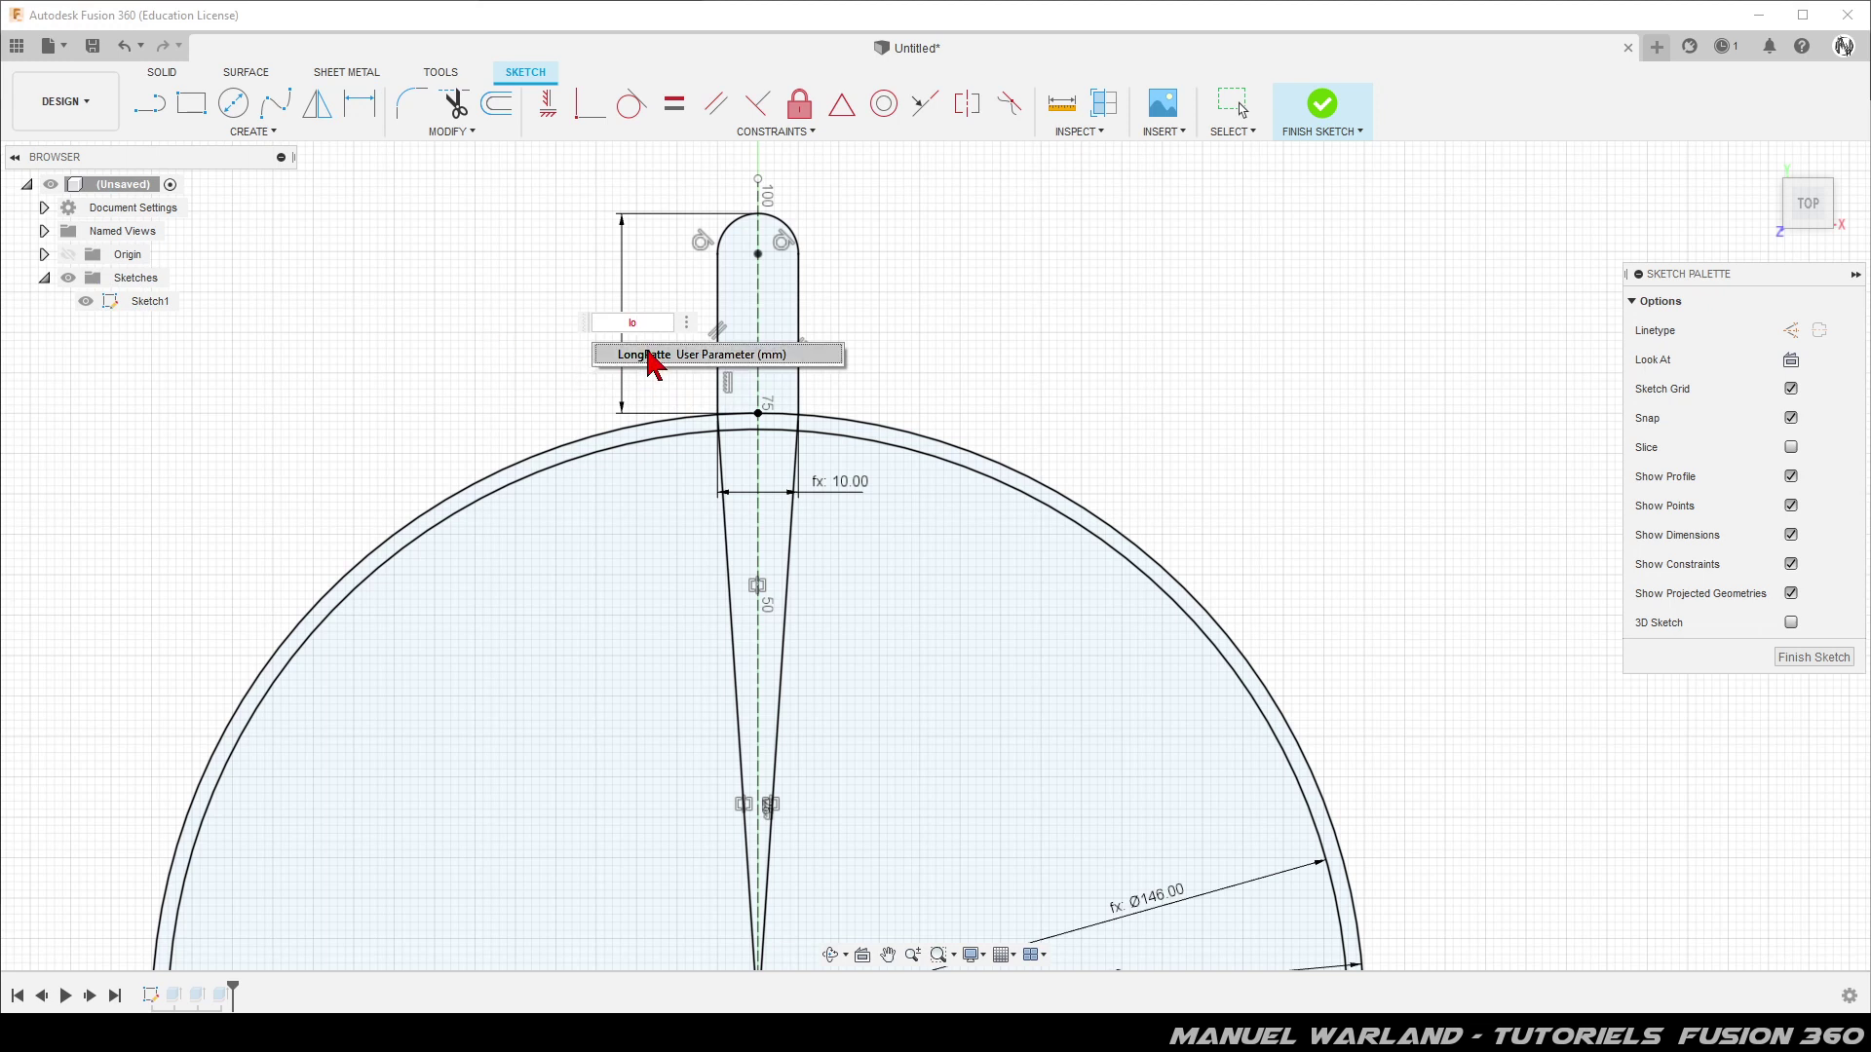
{"action": "left_click", "coordinate": [609, 355]}
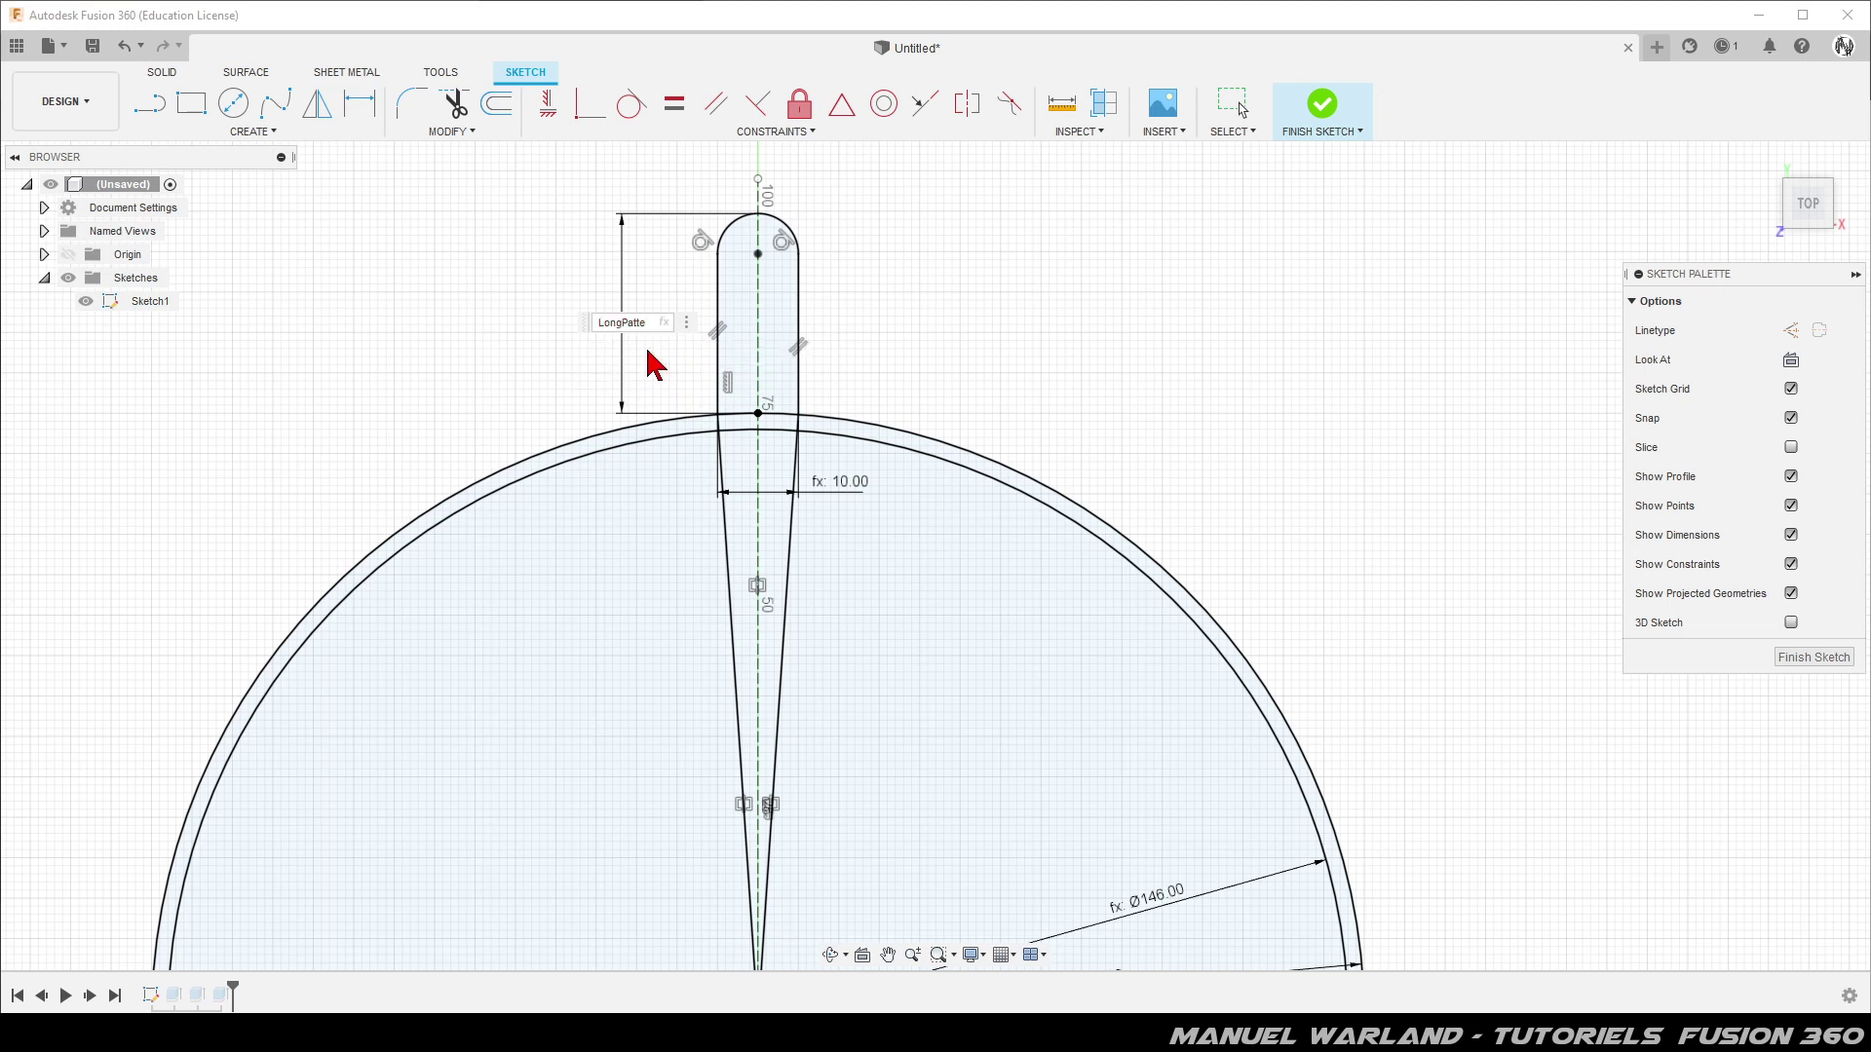
{"action": "key", "text": "Return"}
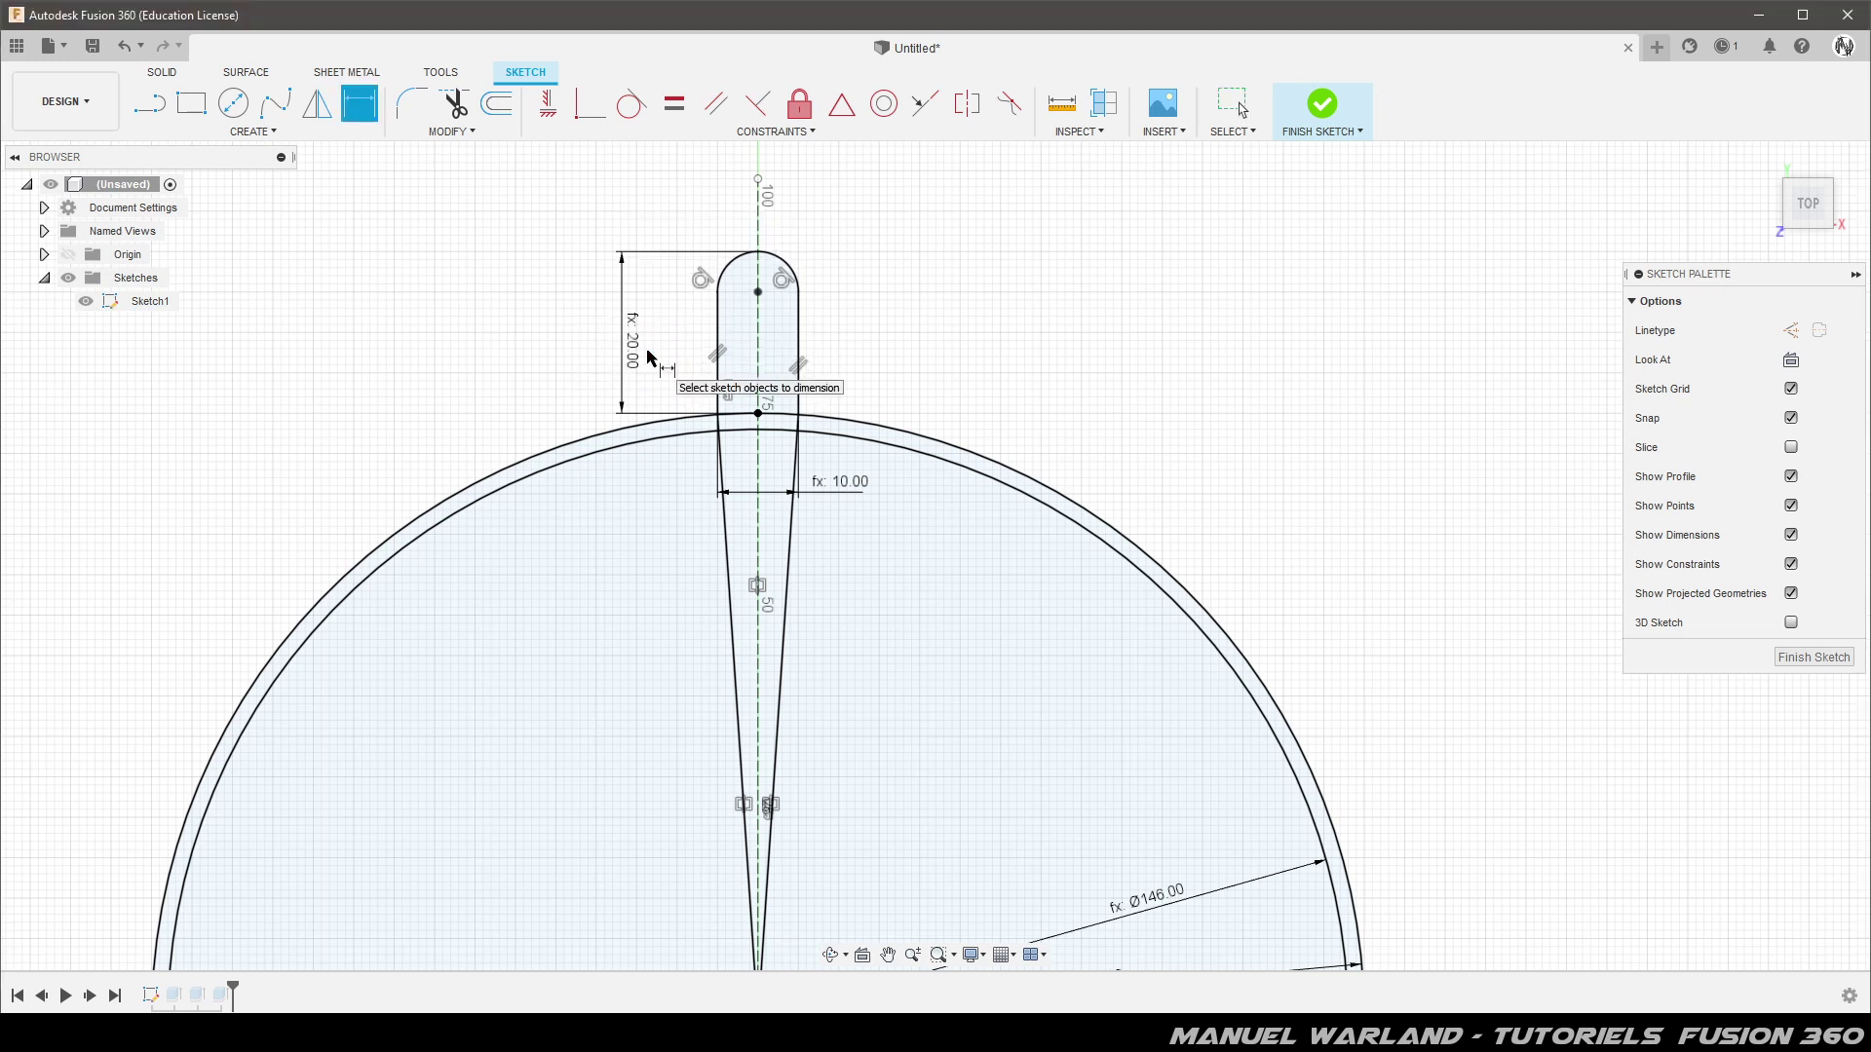
{"action": "scroll", "coordinate": [593, 258], "scroll_direction": "down", "scroll_amount": 1}
{"action": "scroll", "coordinate": [582, 274], "scroll_direction": "down", "scroll_amount": 1}
{"action": "scroll", "coordinate": [583, 275], "scroll_direction": "down", "scroll_amount": 1}
{"action": "scroll", "coordinate": [588, 267], "scroll_direction": "down", "scroll_amount": 1}
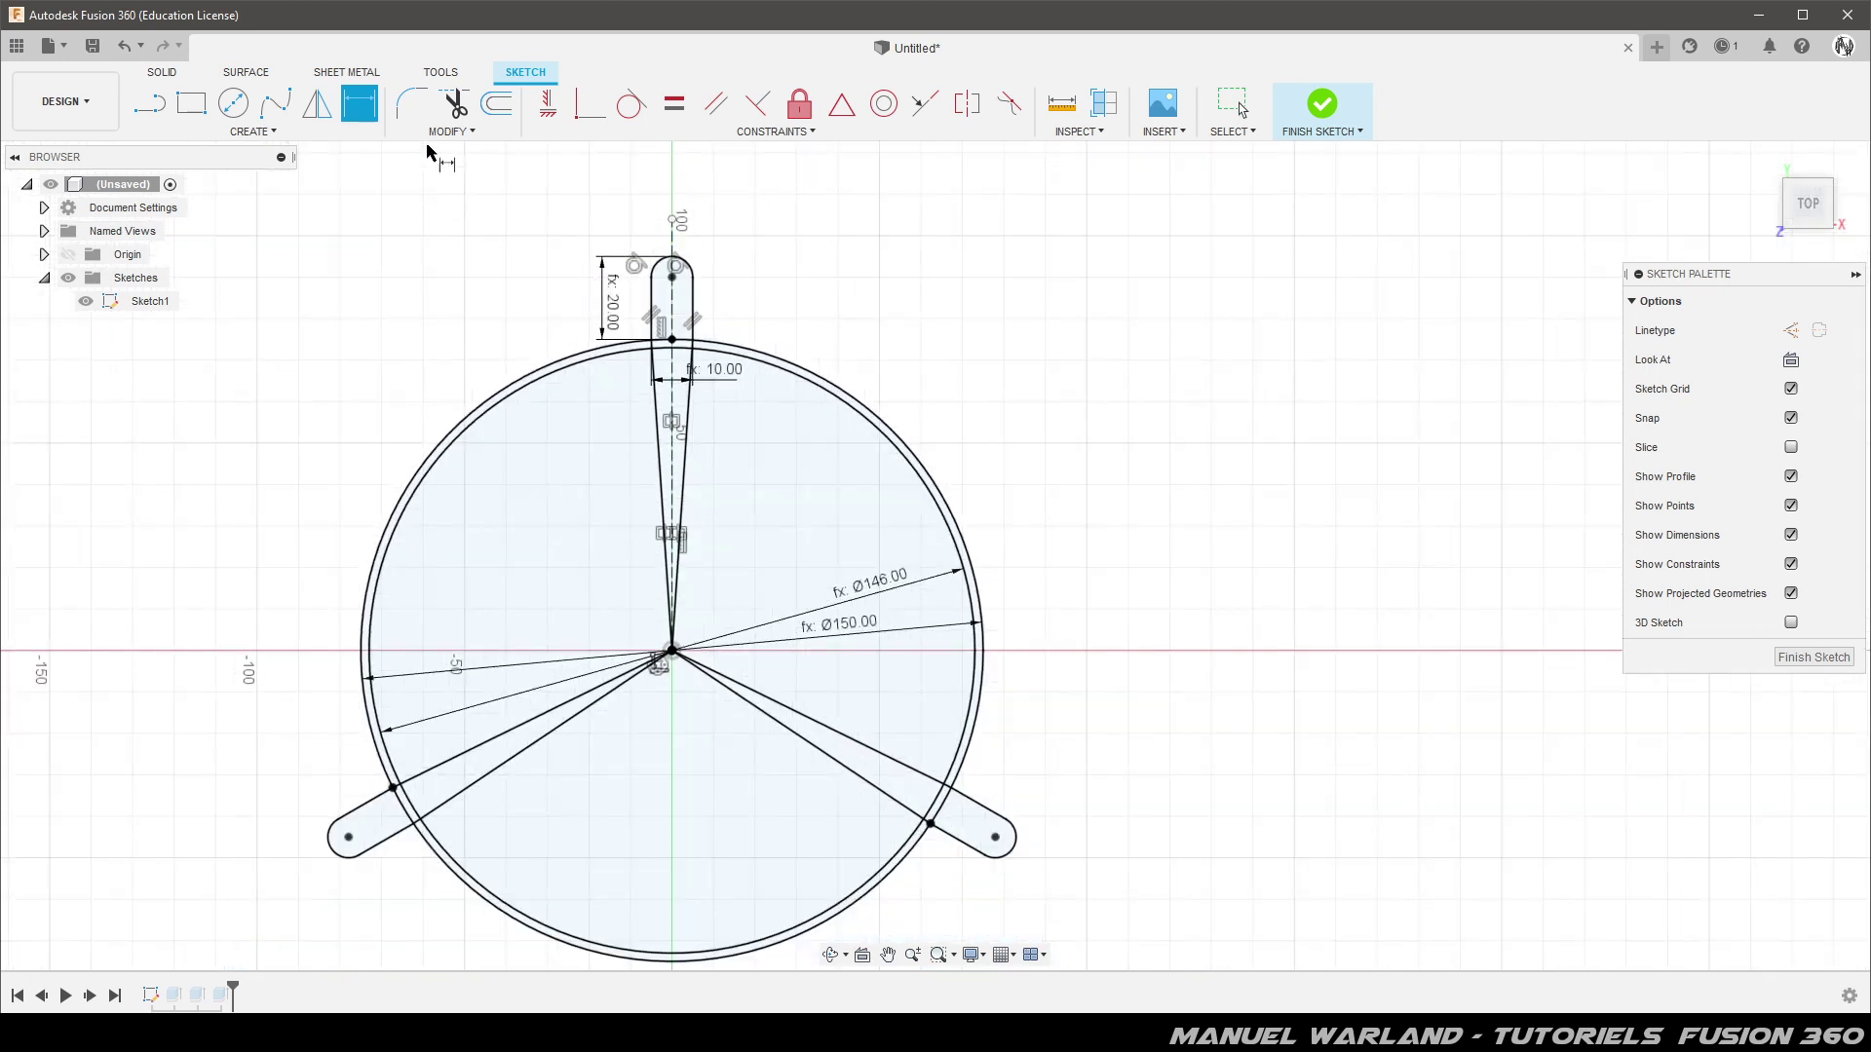
In Change Parameters, set DiamExt to 100 mm
{"action": "left_click", "coordinate": [455, 135]}
{"action": "left_click", "coordinate": [424, 325]}
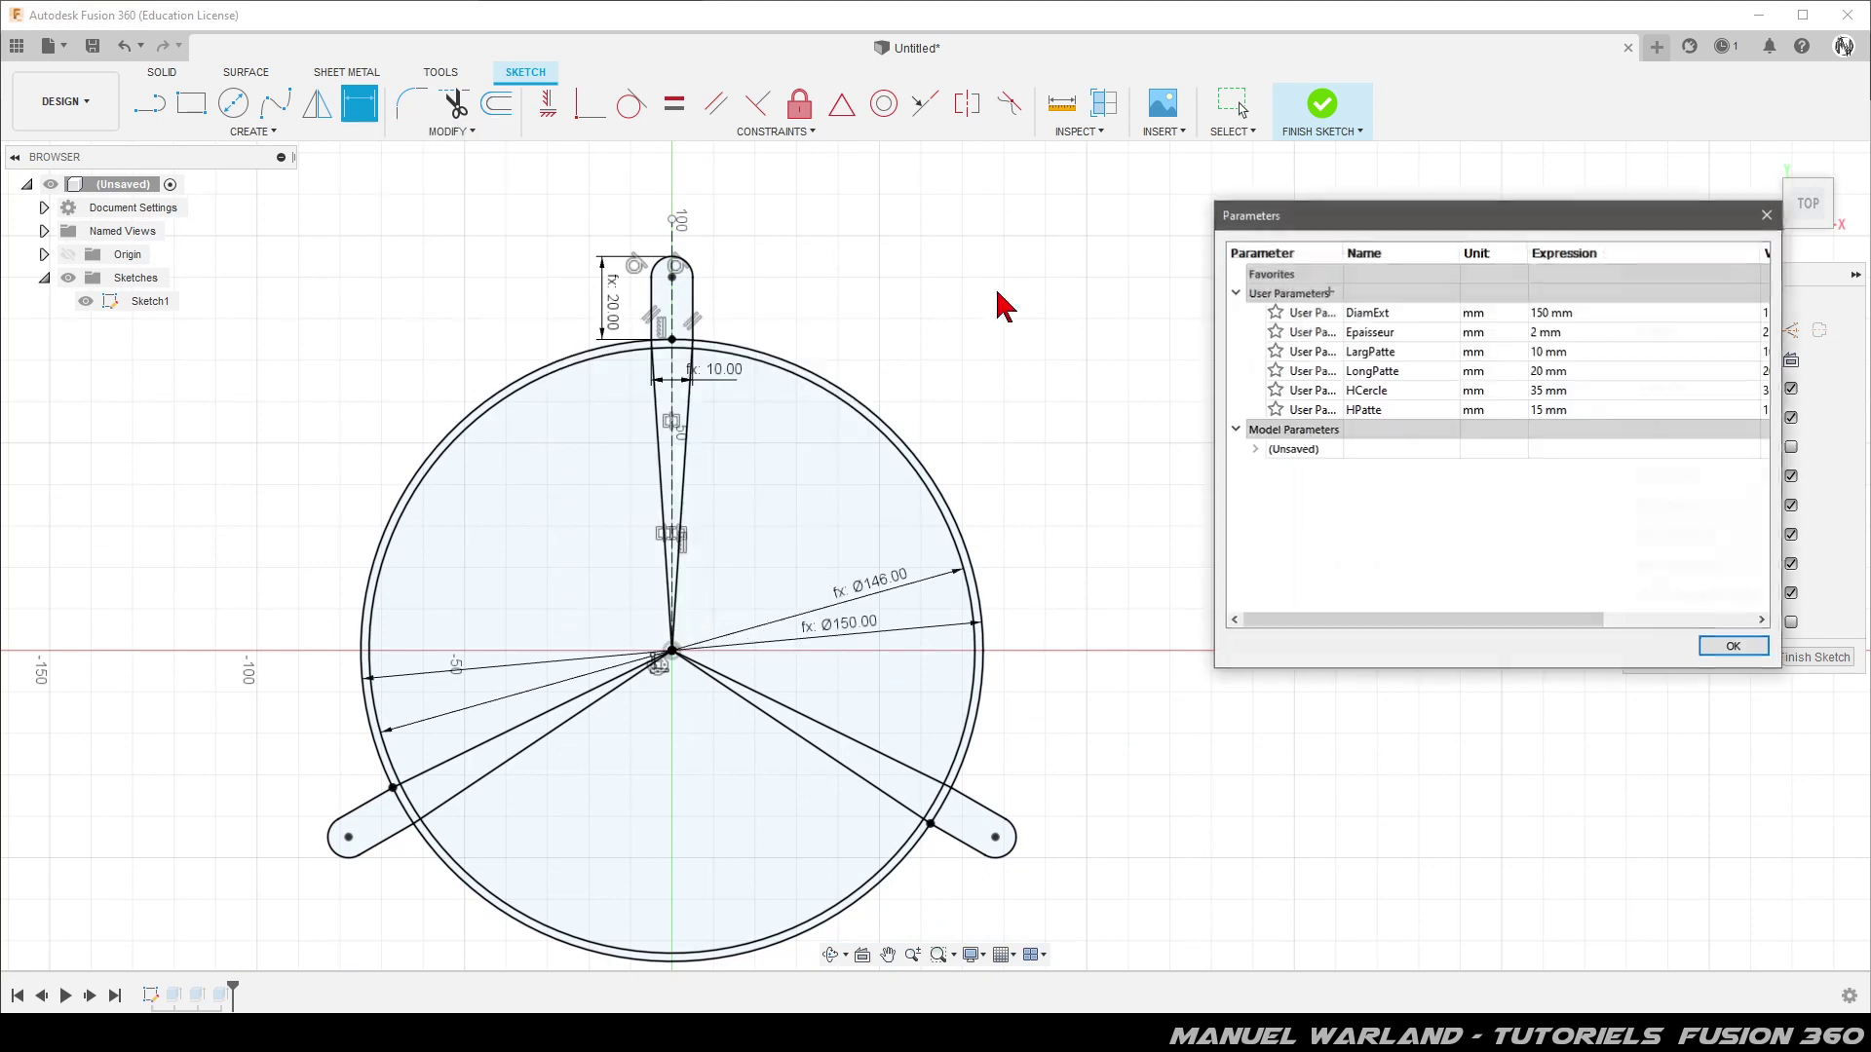
{"action": "left_click", "coordinate": [1557, 316]}
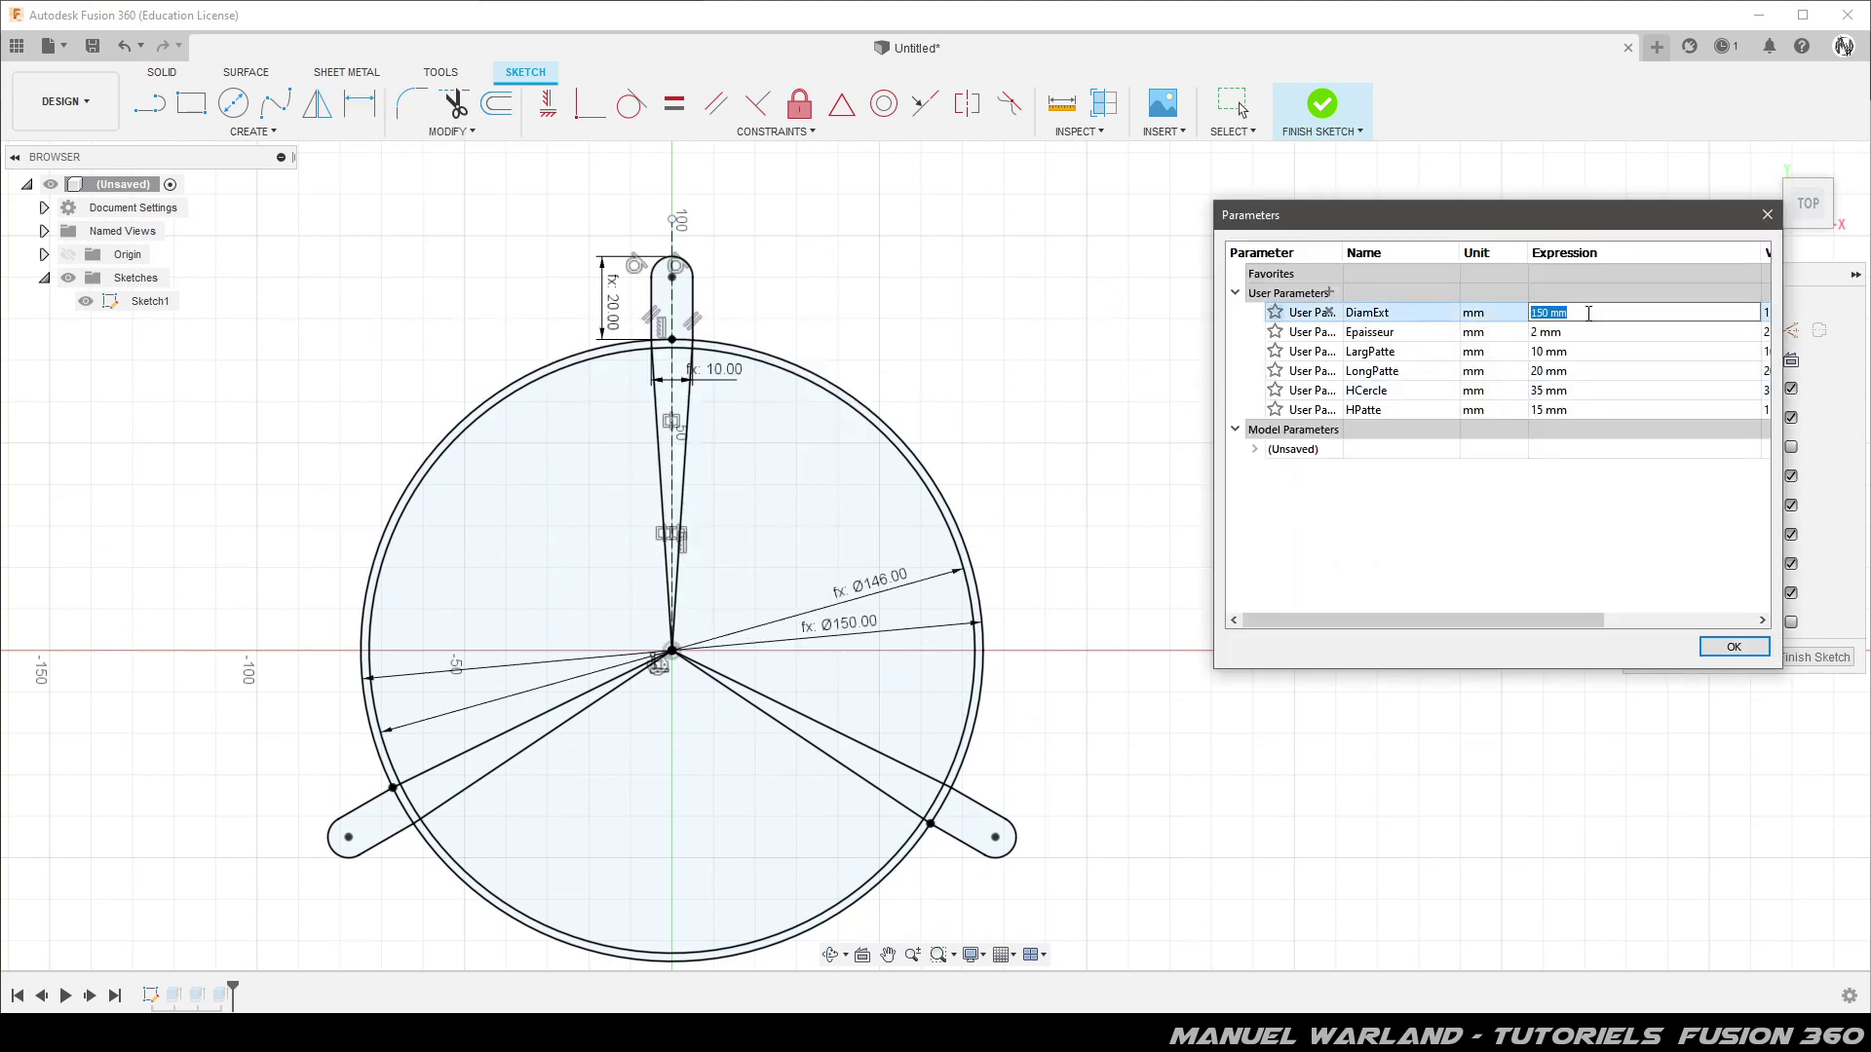
{"action": "type", "text": "100"}
{"action": "key", "text": "Return"}
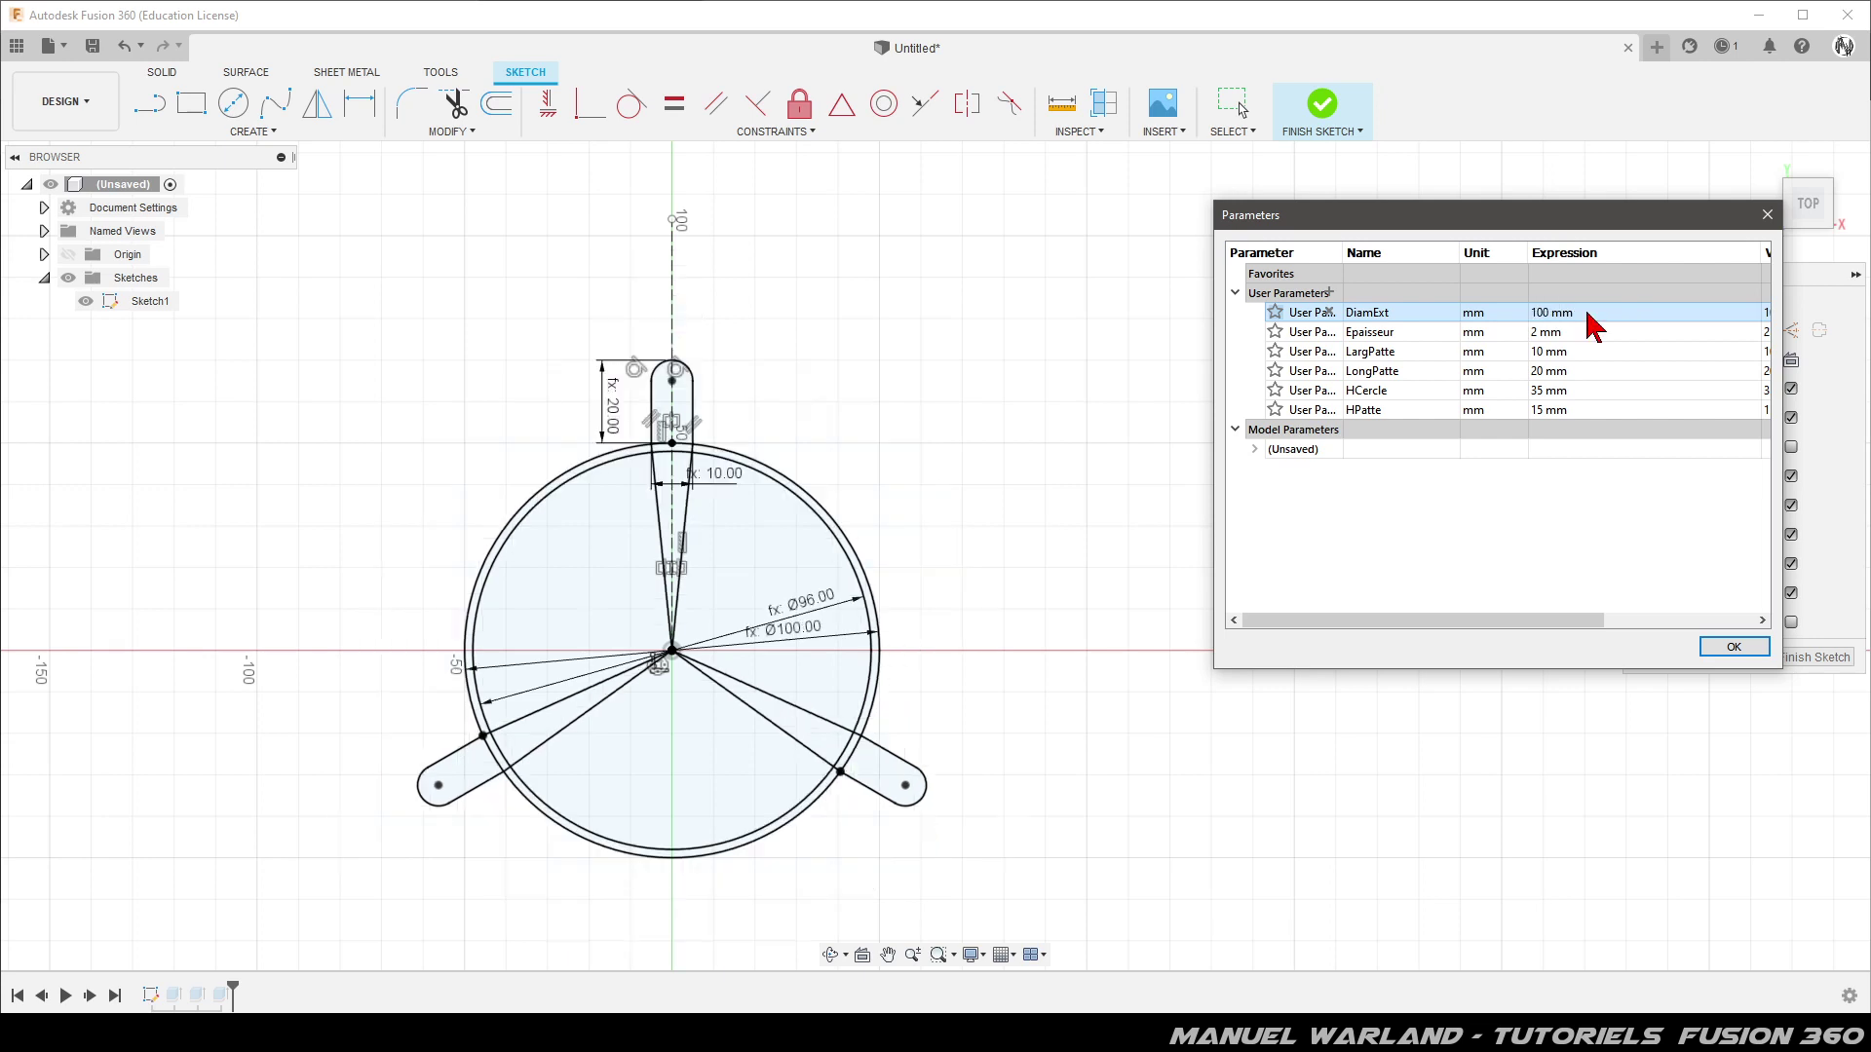
Change DiamExt to 150 mm, then 200 mm, and close the parameters table
{"action": "double_click", "coordinate": [1587, 314]}
{"action": "triple_click", "coordinate": [1587, 314]}
{"action": "type", "text": "150"}
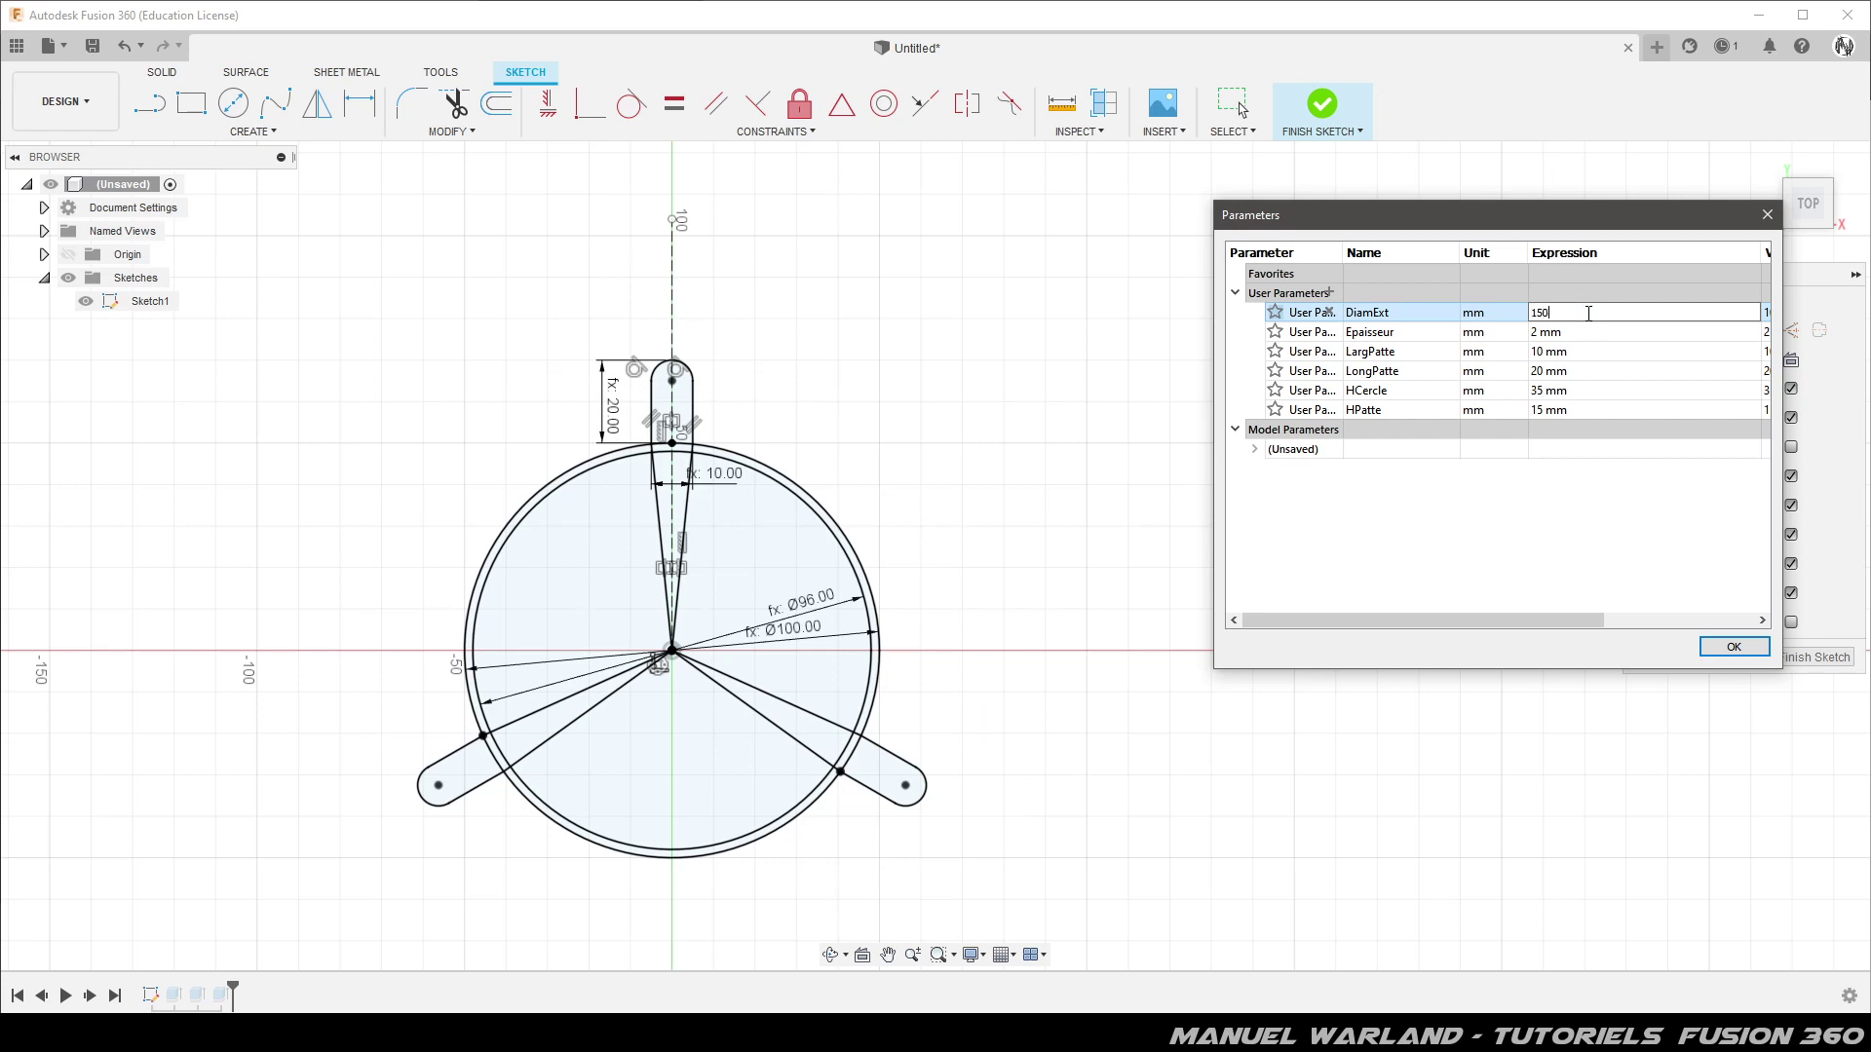
{"action": "key", "text": "Return"}
{"action": "triple_click", "coordinate": [1588, 313]}
{"action": "type", "text": "20"}
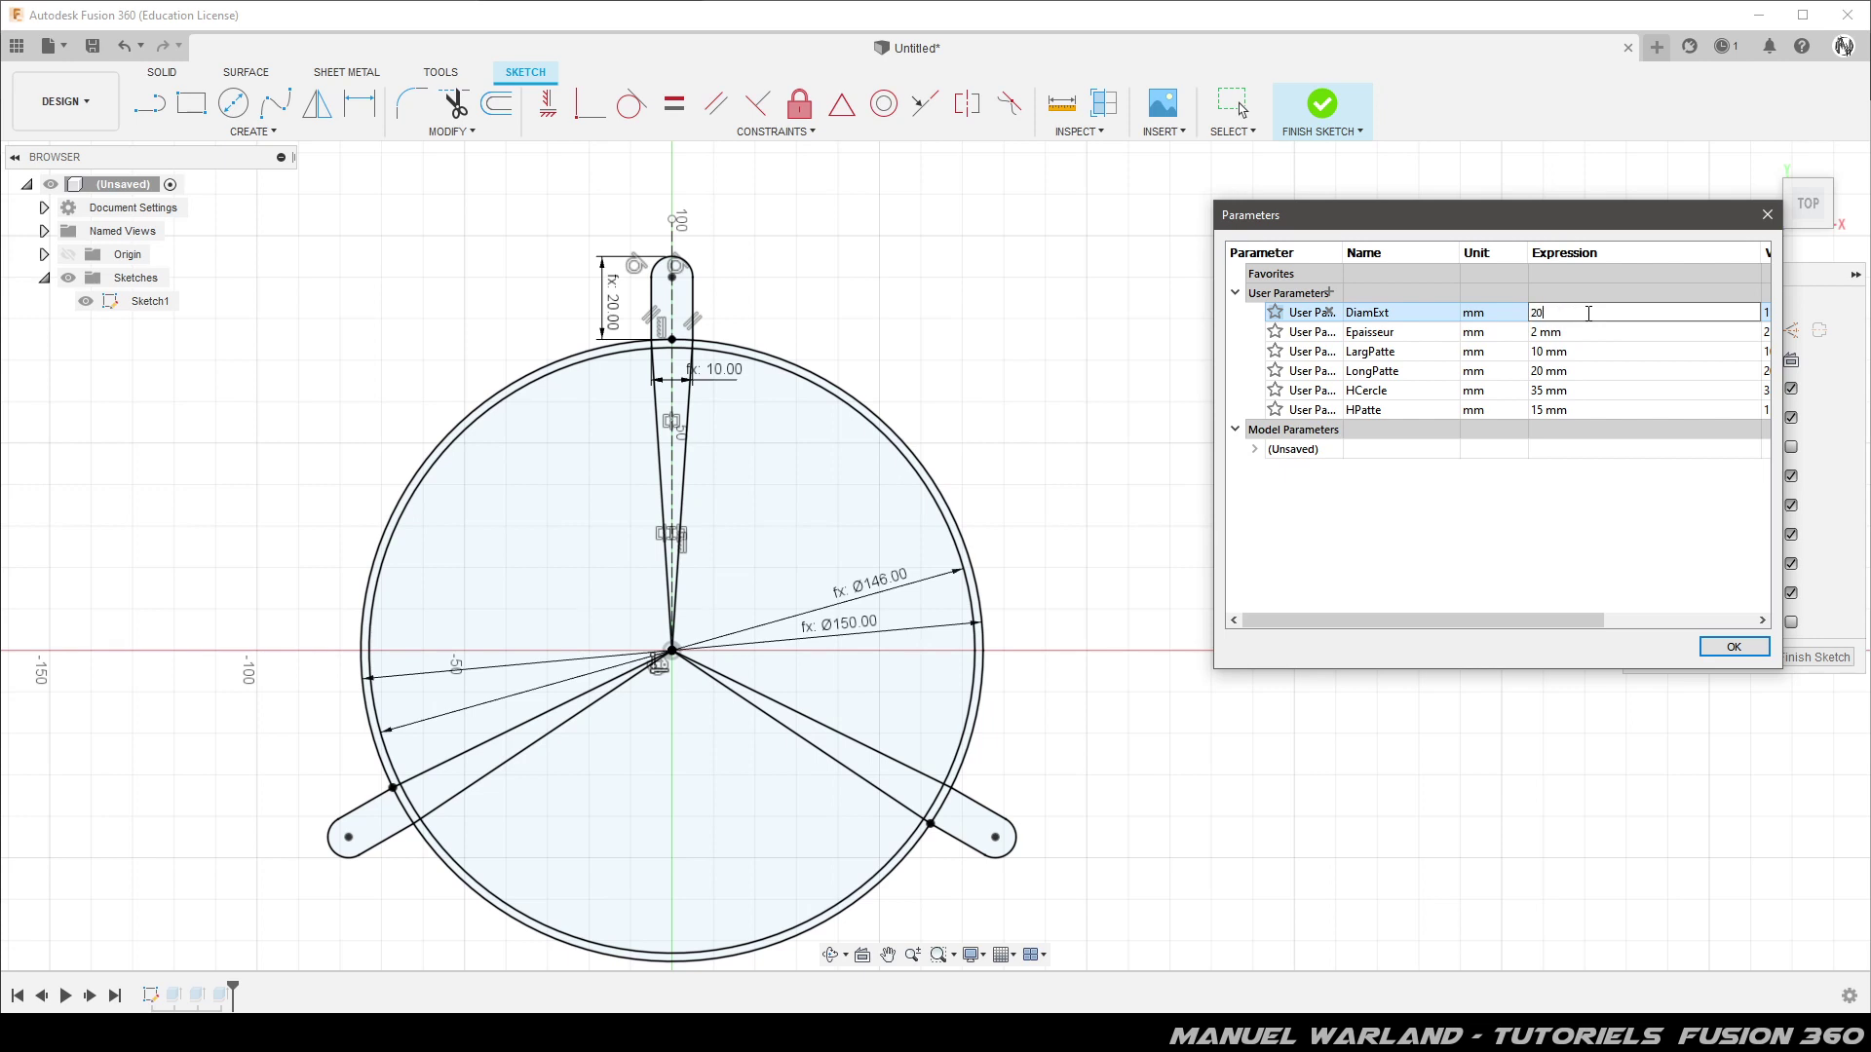
{"action": "key", "text": "Return"}
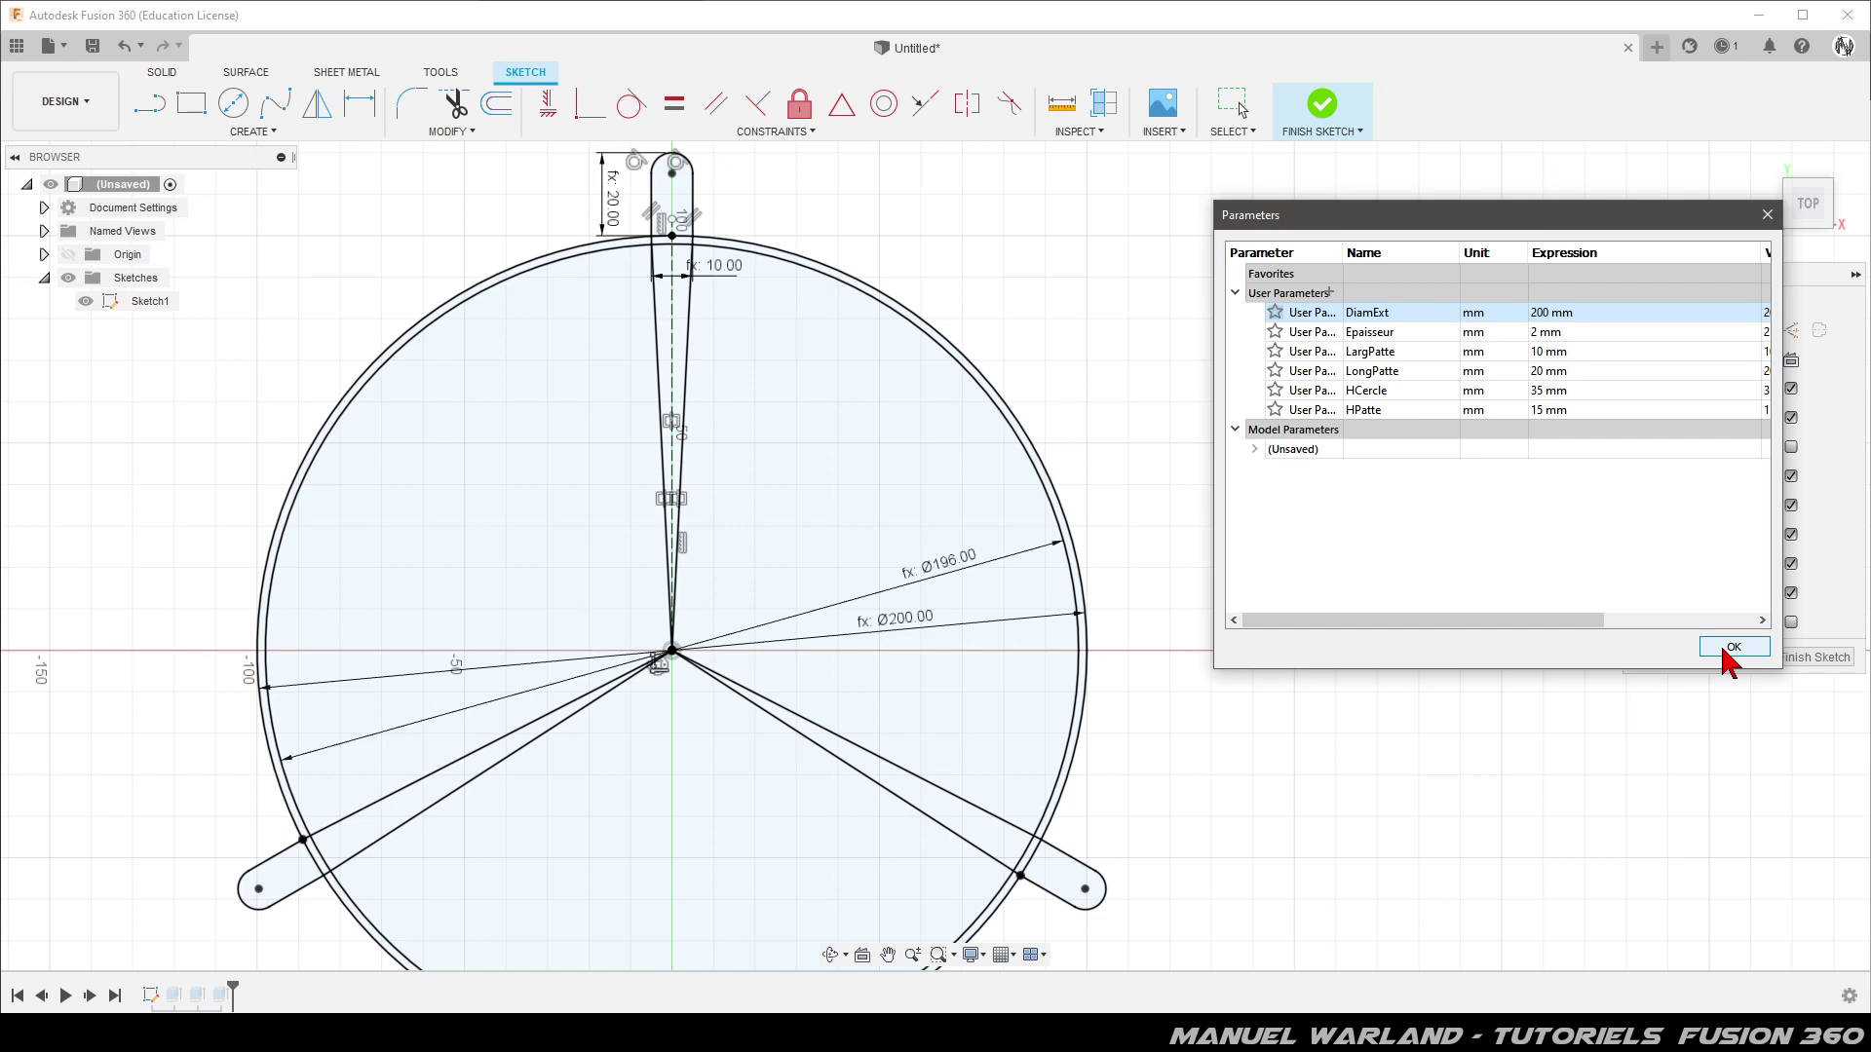
{"action": "left_click", "coordinate": [1724, 651]}
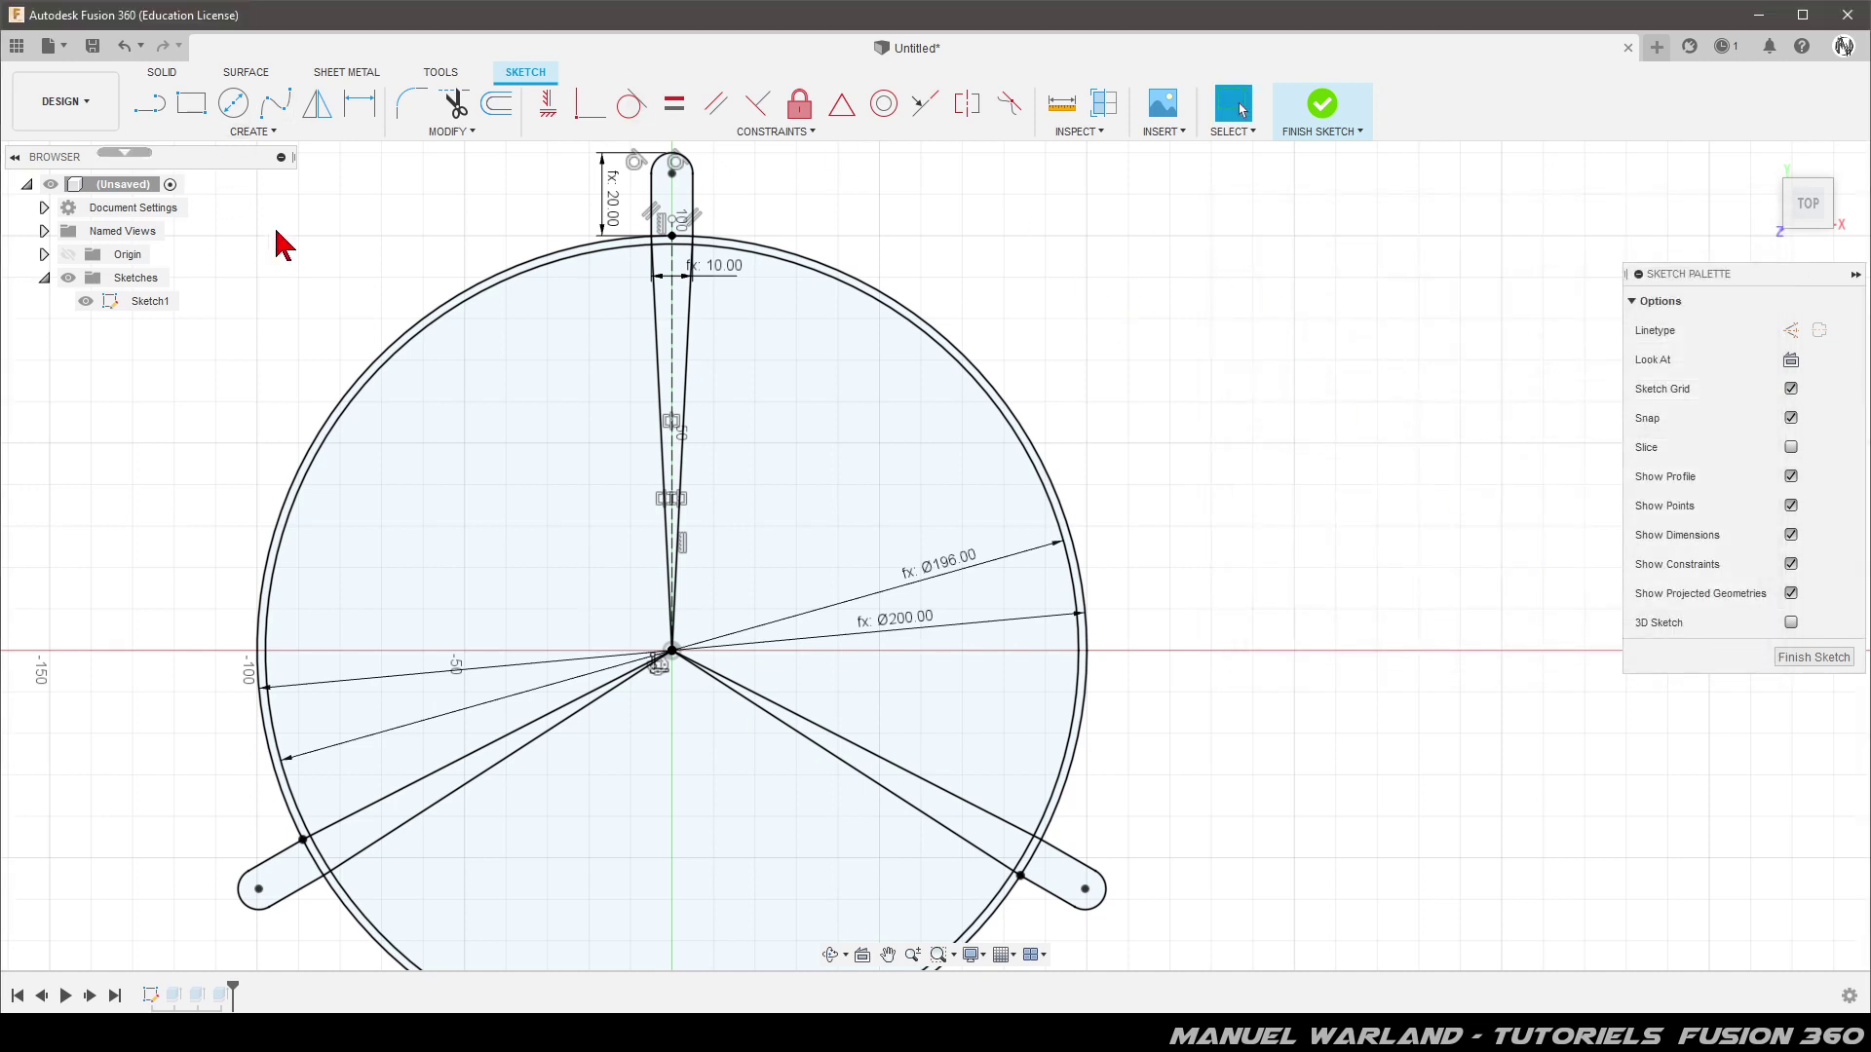
Finish the sketch and view the whole ring in 3D
{"action": "left_click", "coordinate": [1803, 657]}
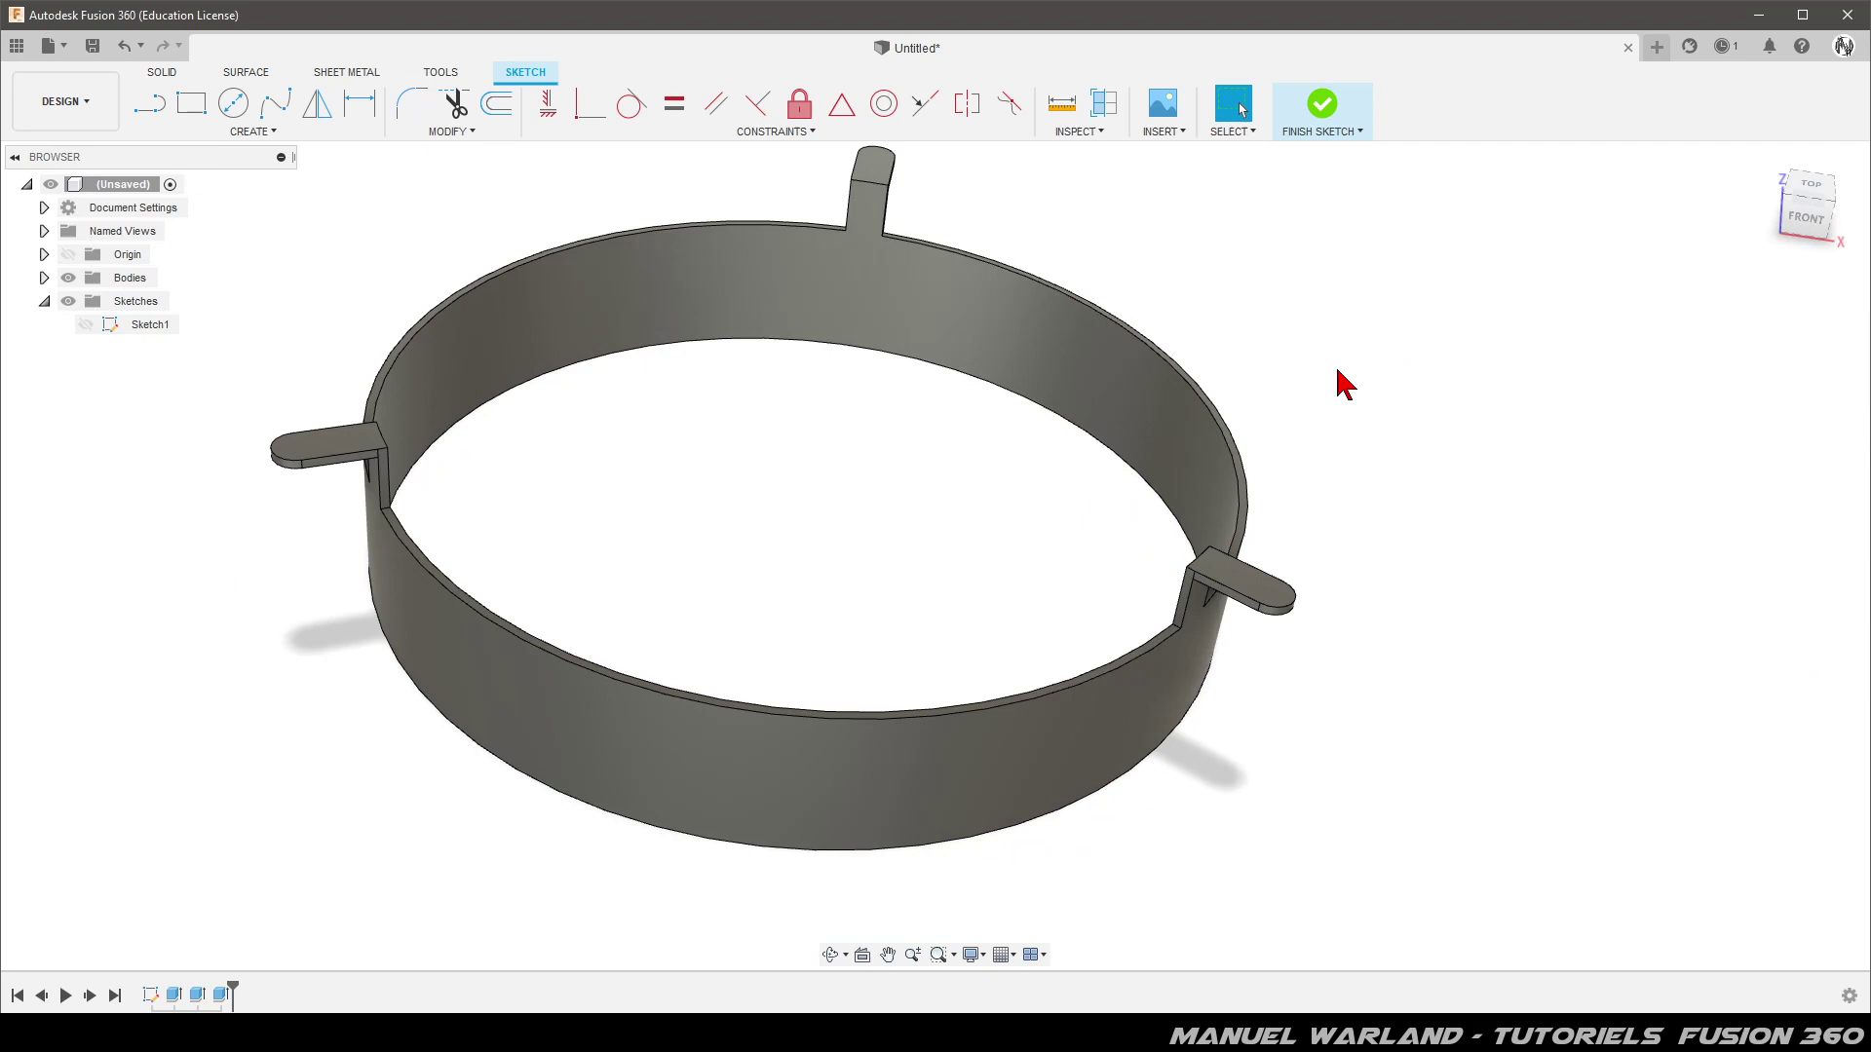
{"action": "scroll", "coordinate": [562, 647], "scroll_direction": "down", "scroll_amount": 3}
{"action": "mouse_move", "coordinate": [562, 647]}
{"action": "middle_mouse_down", "text": "shift"}
{"action": "mouse_move", "coordinate": [697, 595]}
{"action": "mouse_move", "coordinate": [702, 618]}
{"action": "middle_mouse_up", "text": "shift"}
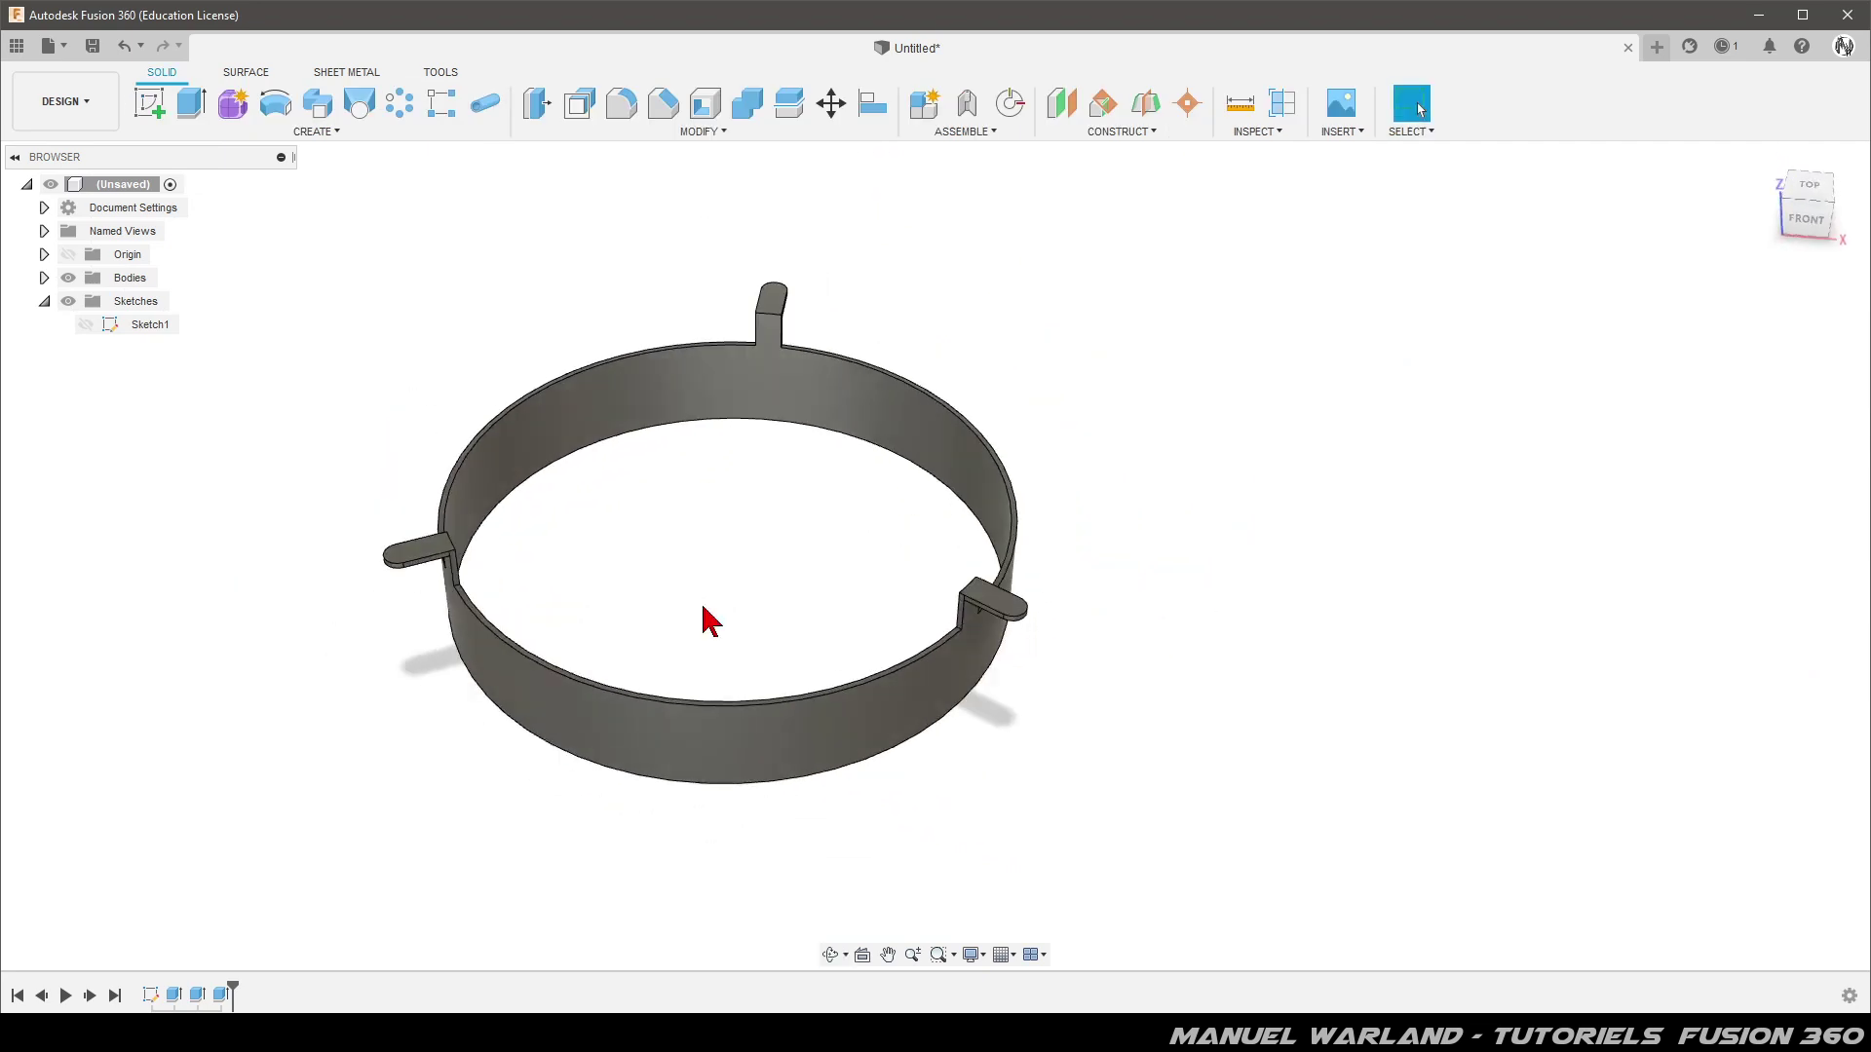
In Change Parameters, set DiamExt to 150 mm and Epaisseur to 5 mm
{"action": "left_click", "coordinate": [684, 135]}
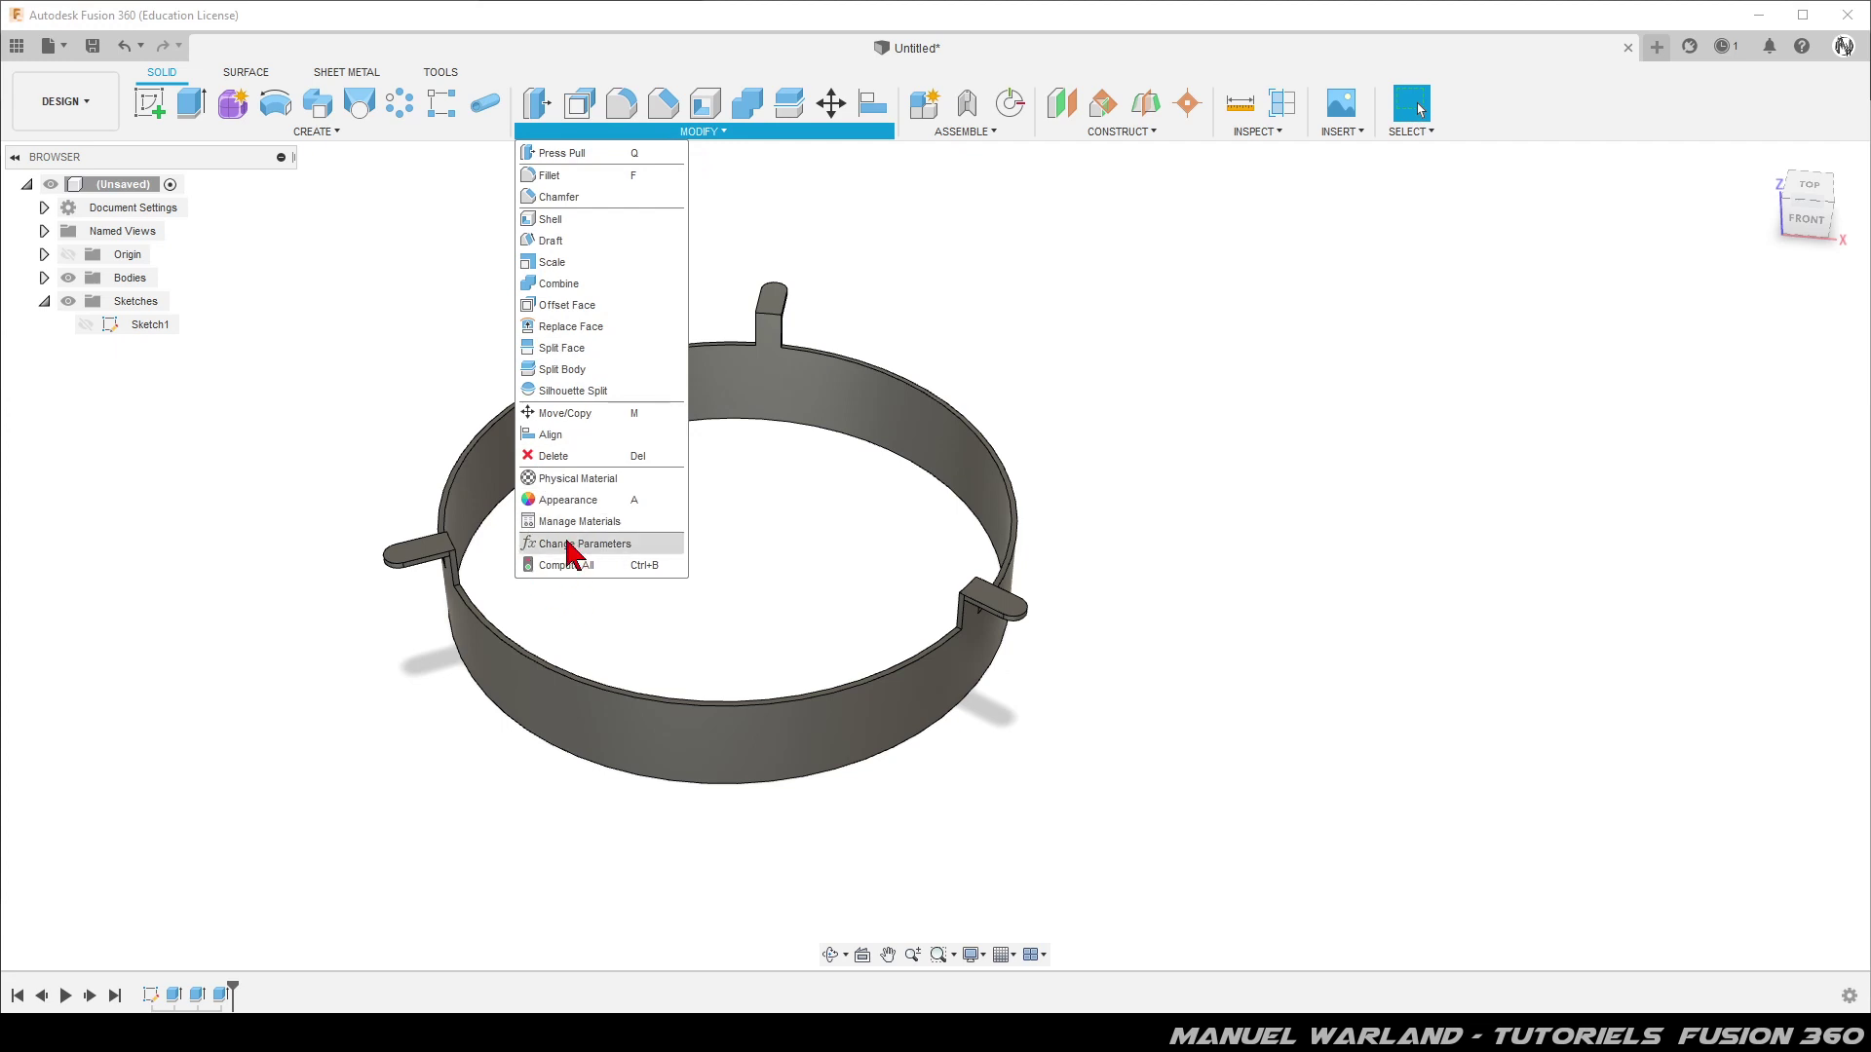
{"action": "left_click", "coordinate": [570, 554]}
{"action": "left_click", "coordinate": [1586, 313]}
{"action": "type", "text": "15"}
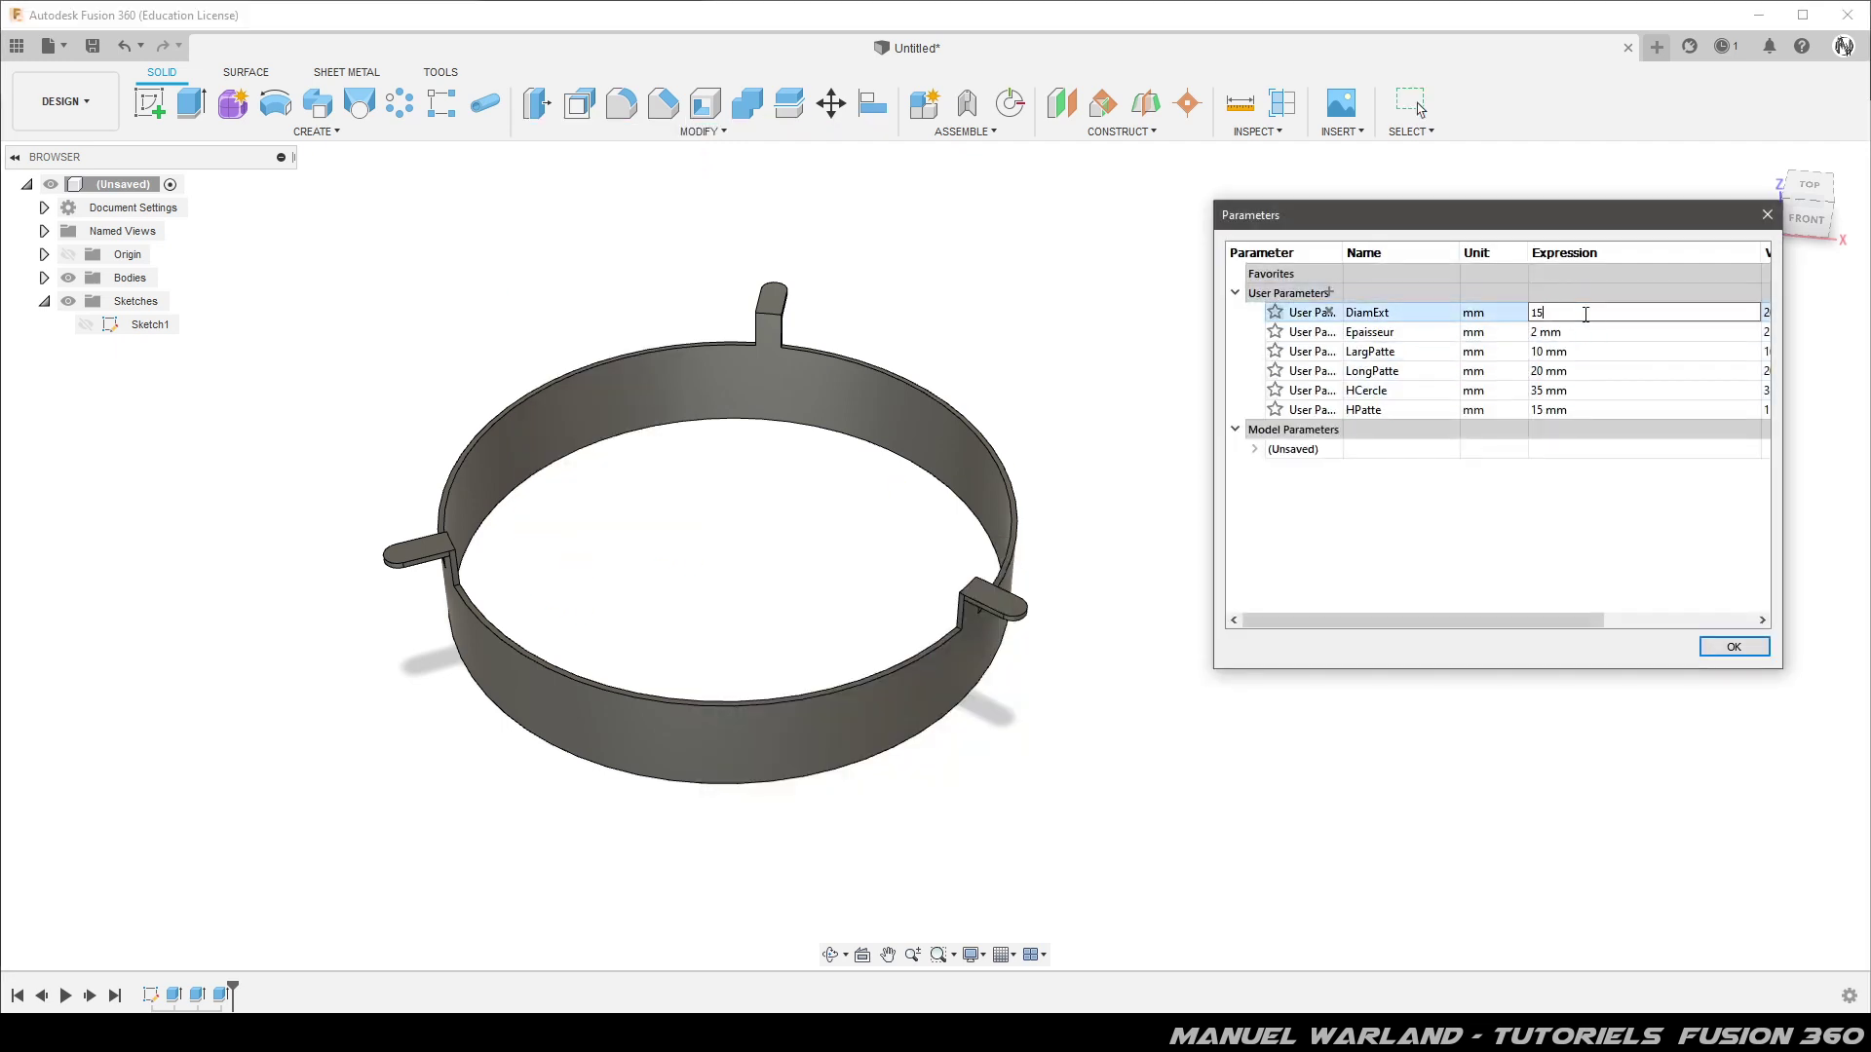
{"action": "key", "text": "Return"}
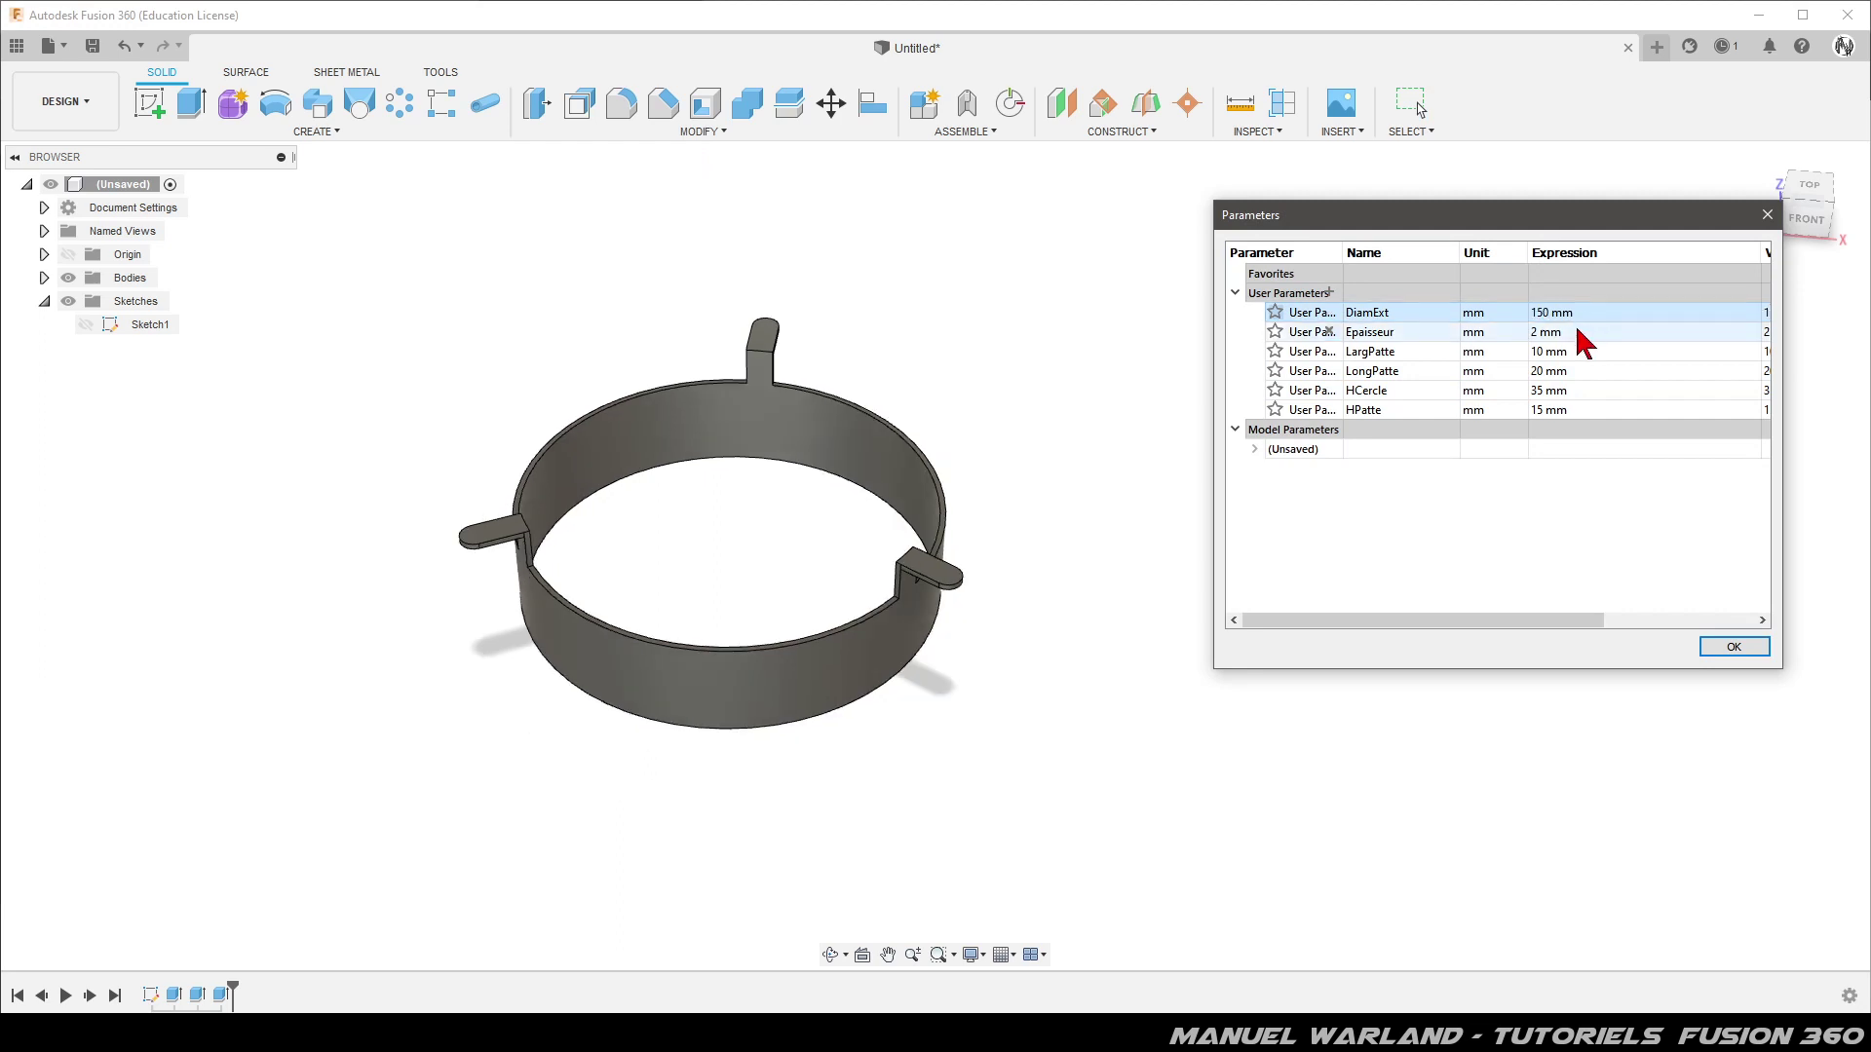
{"action": "left_click", "coordinate": [1579, 331]}
{"action": "type", "text": "5"}
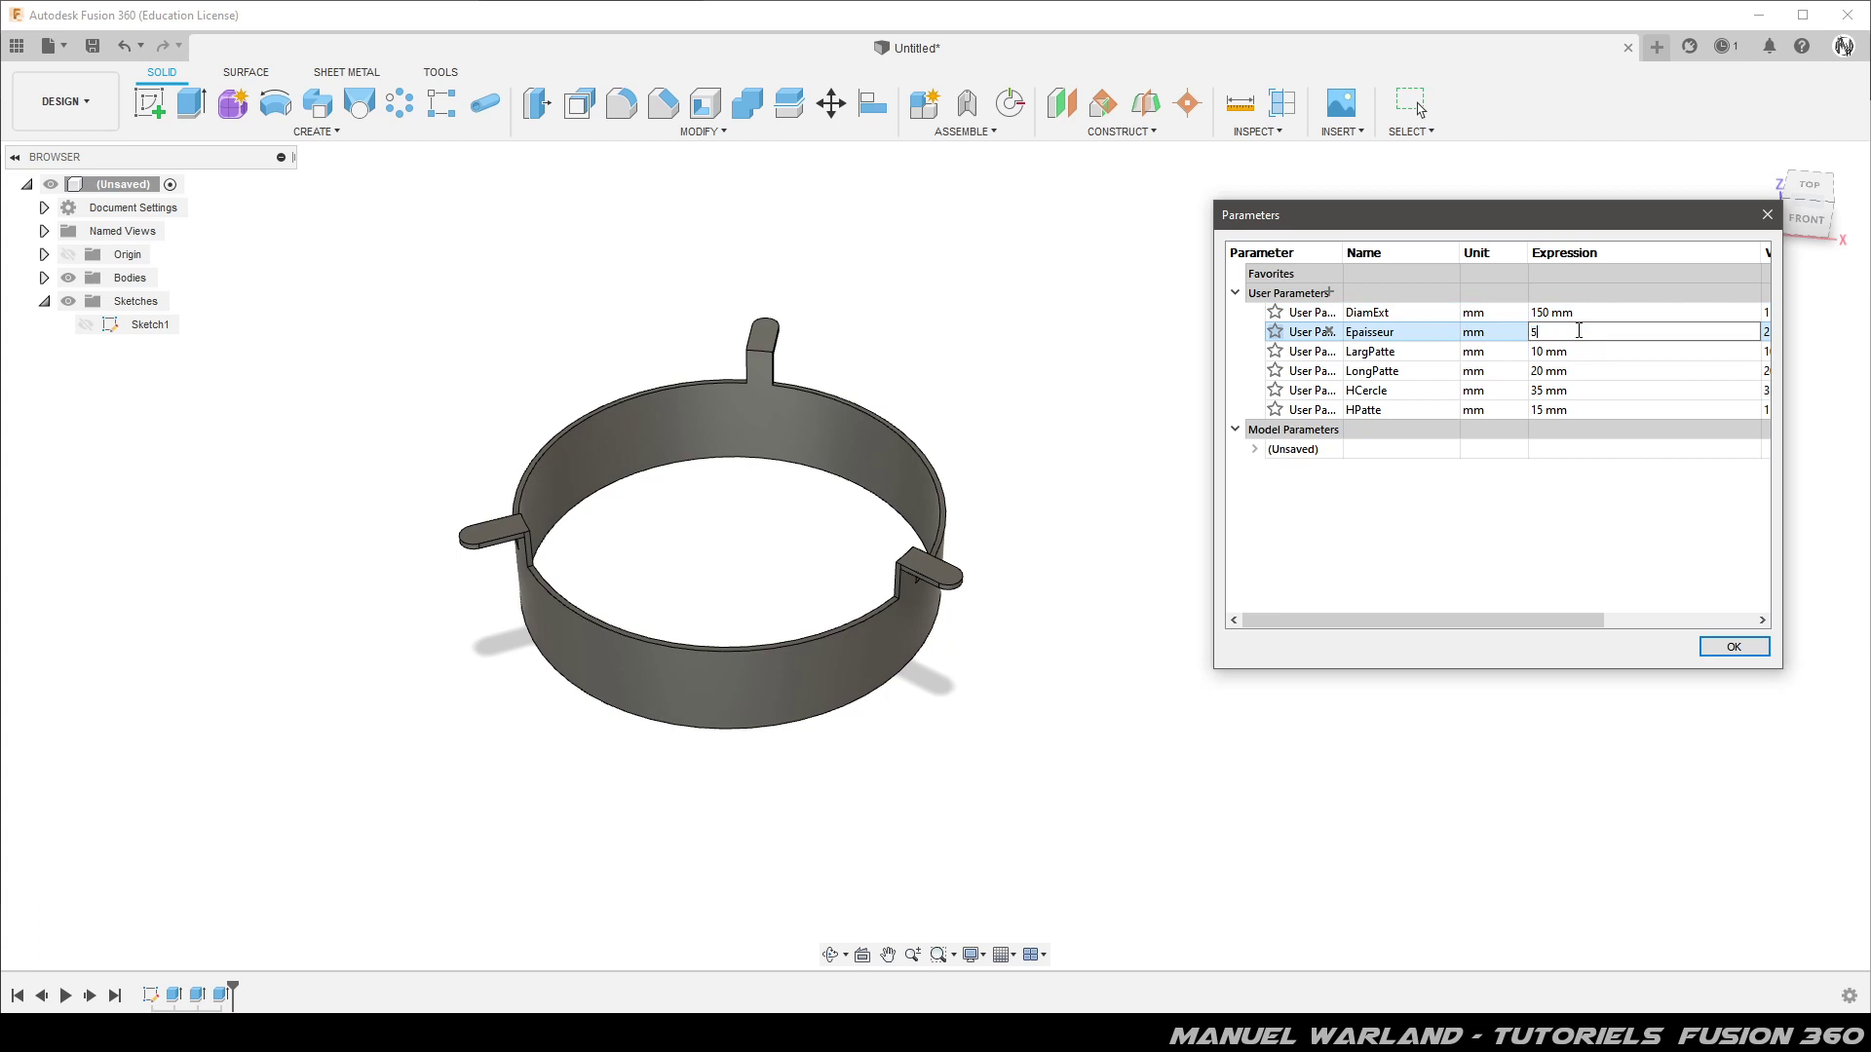
{"action": "key", "text": "Return"}
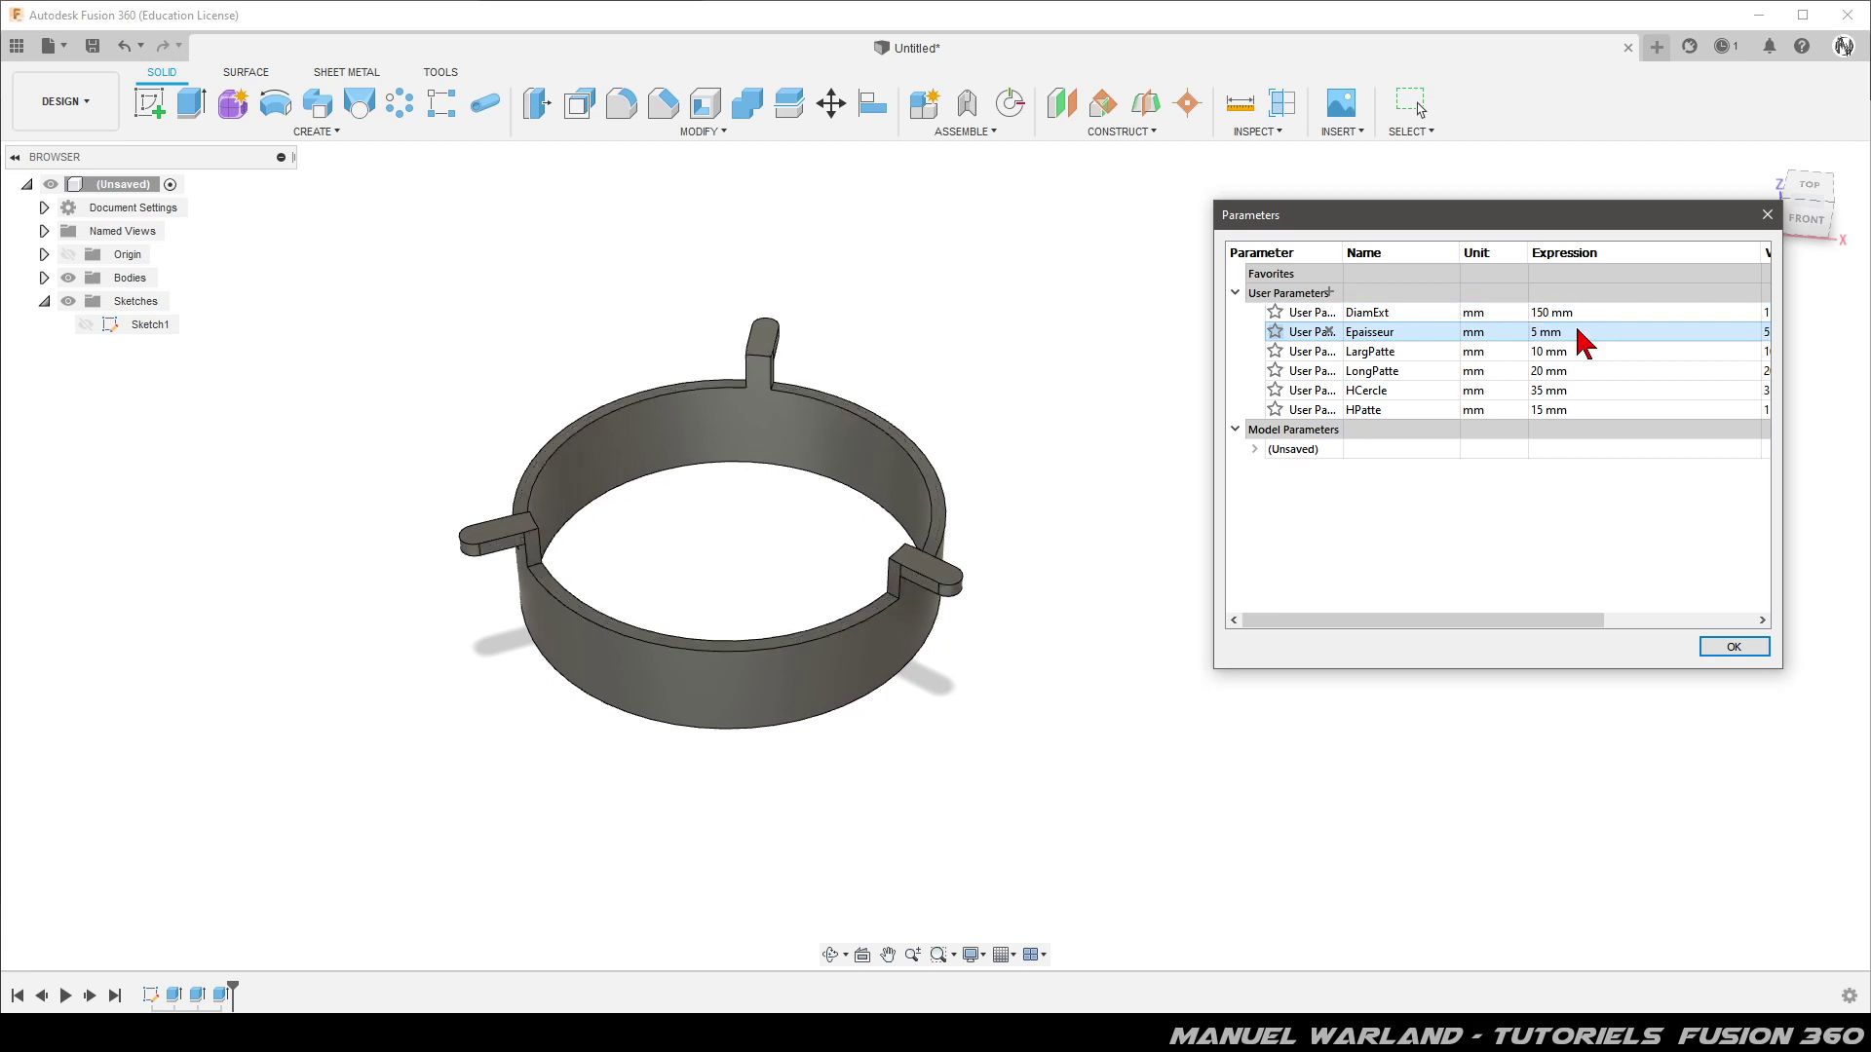
Set LargPatte to 30 mm and LongPatte to 50 mm
{"action": "left_click", "coordinate": [1570, 352]}
{"action": "left_click", "coordinate": [1570, 352]}
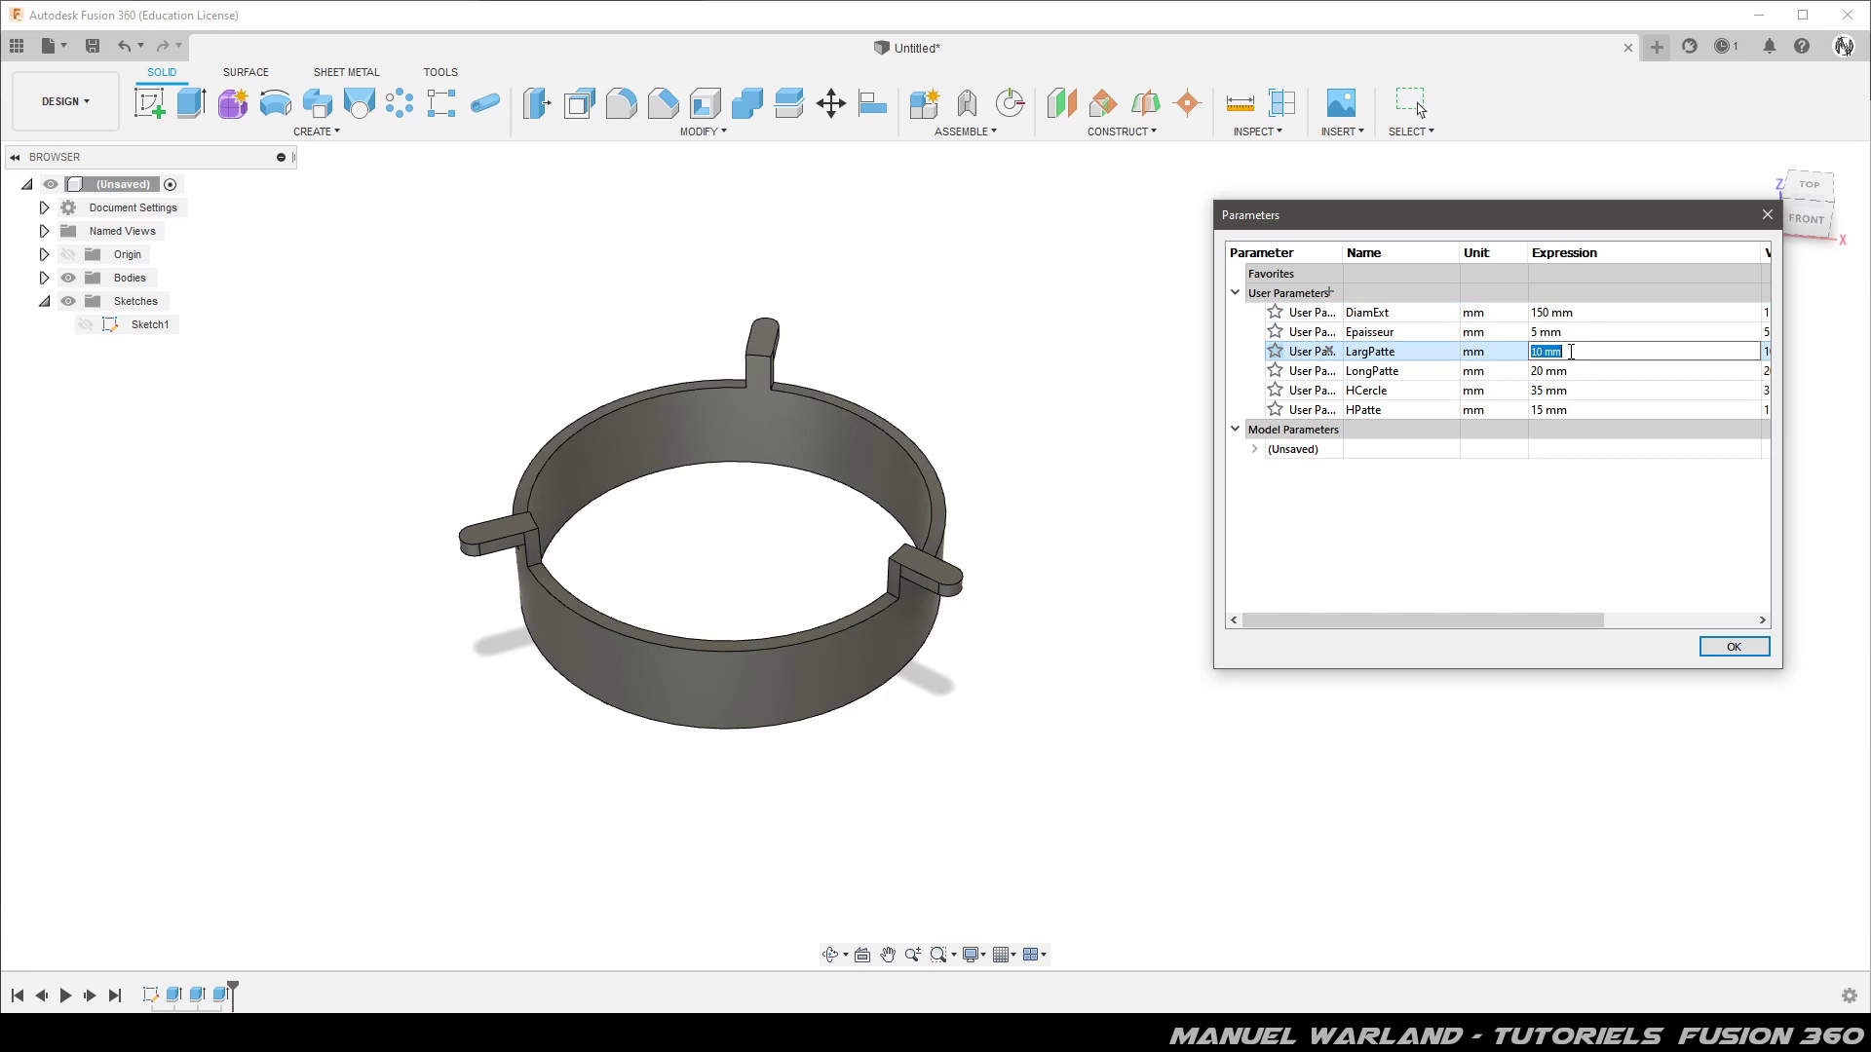
{"action": "type", "text": "3"}
{"action": "key", "text": "Return"}
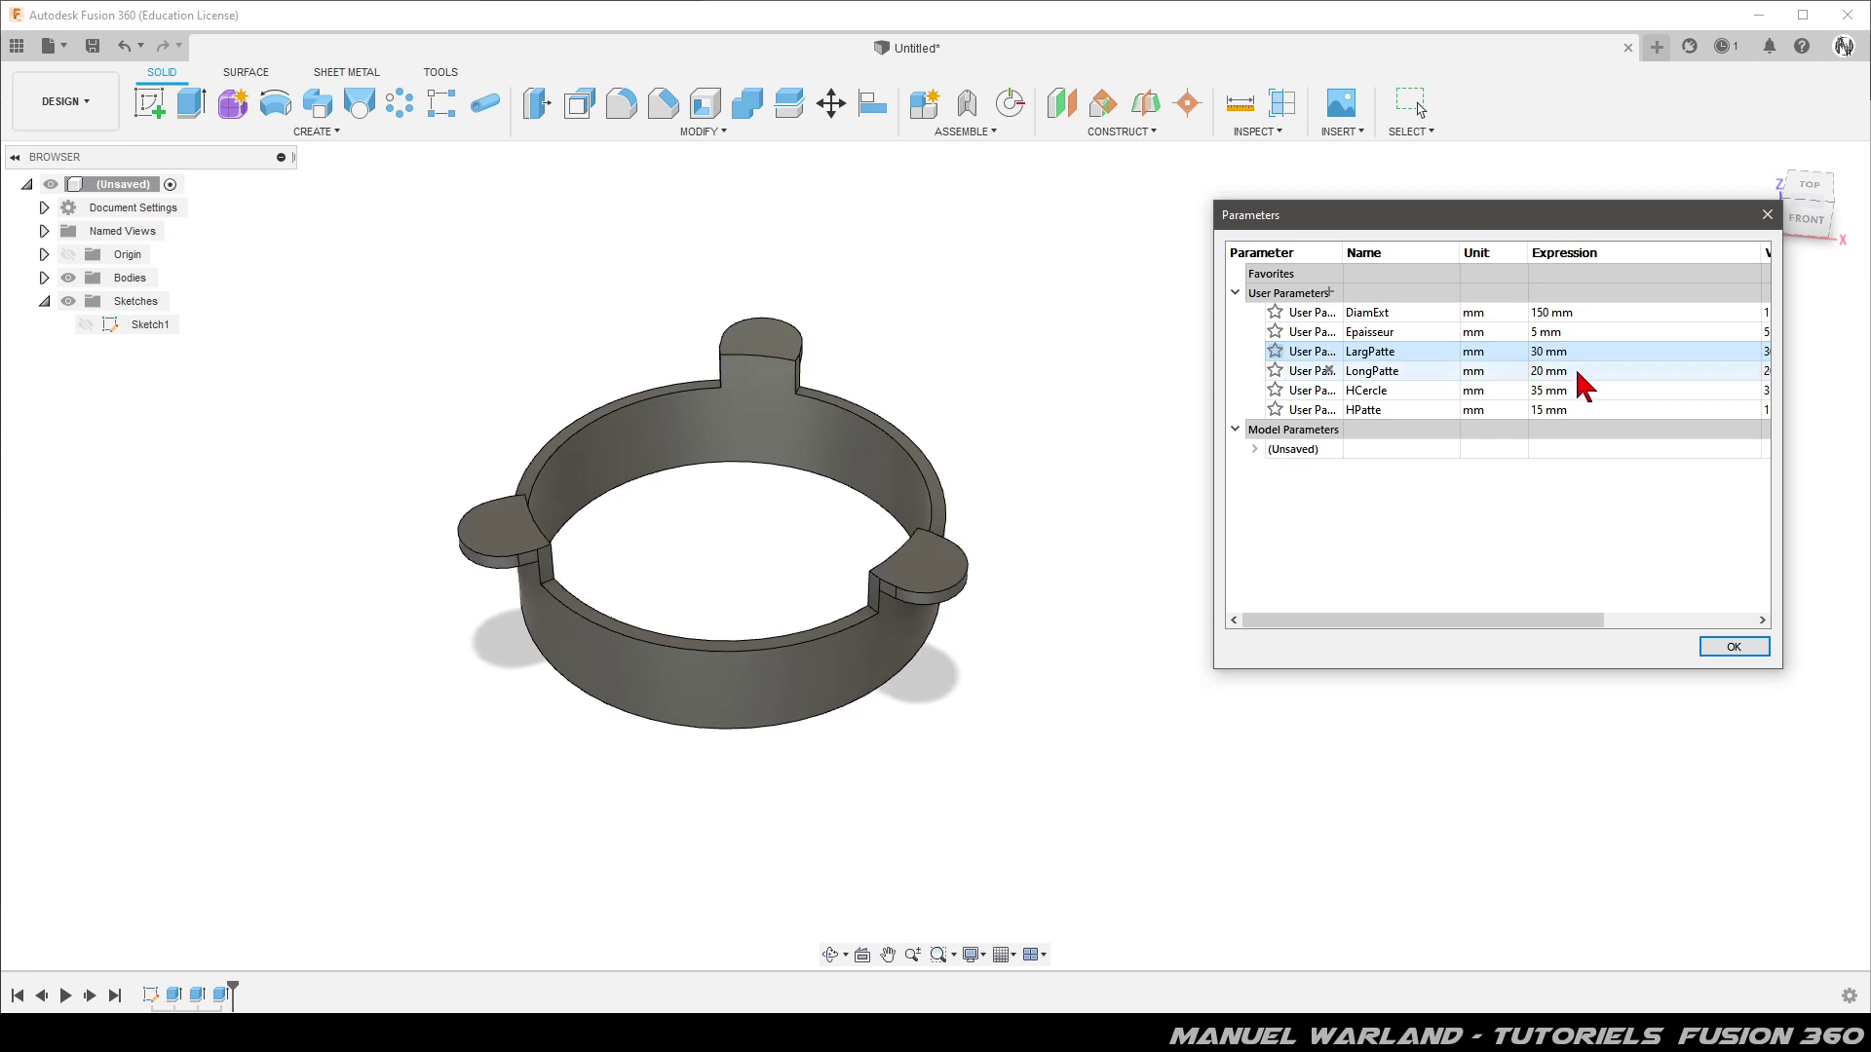
{"action": "left_click", "coordinate": [1580, 374]}
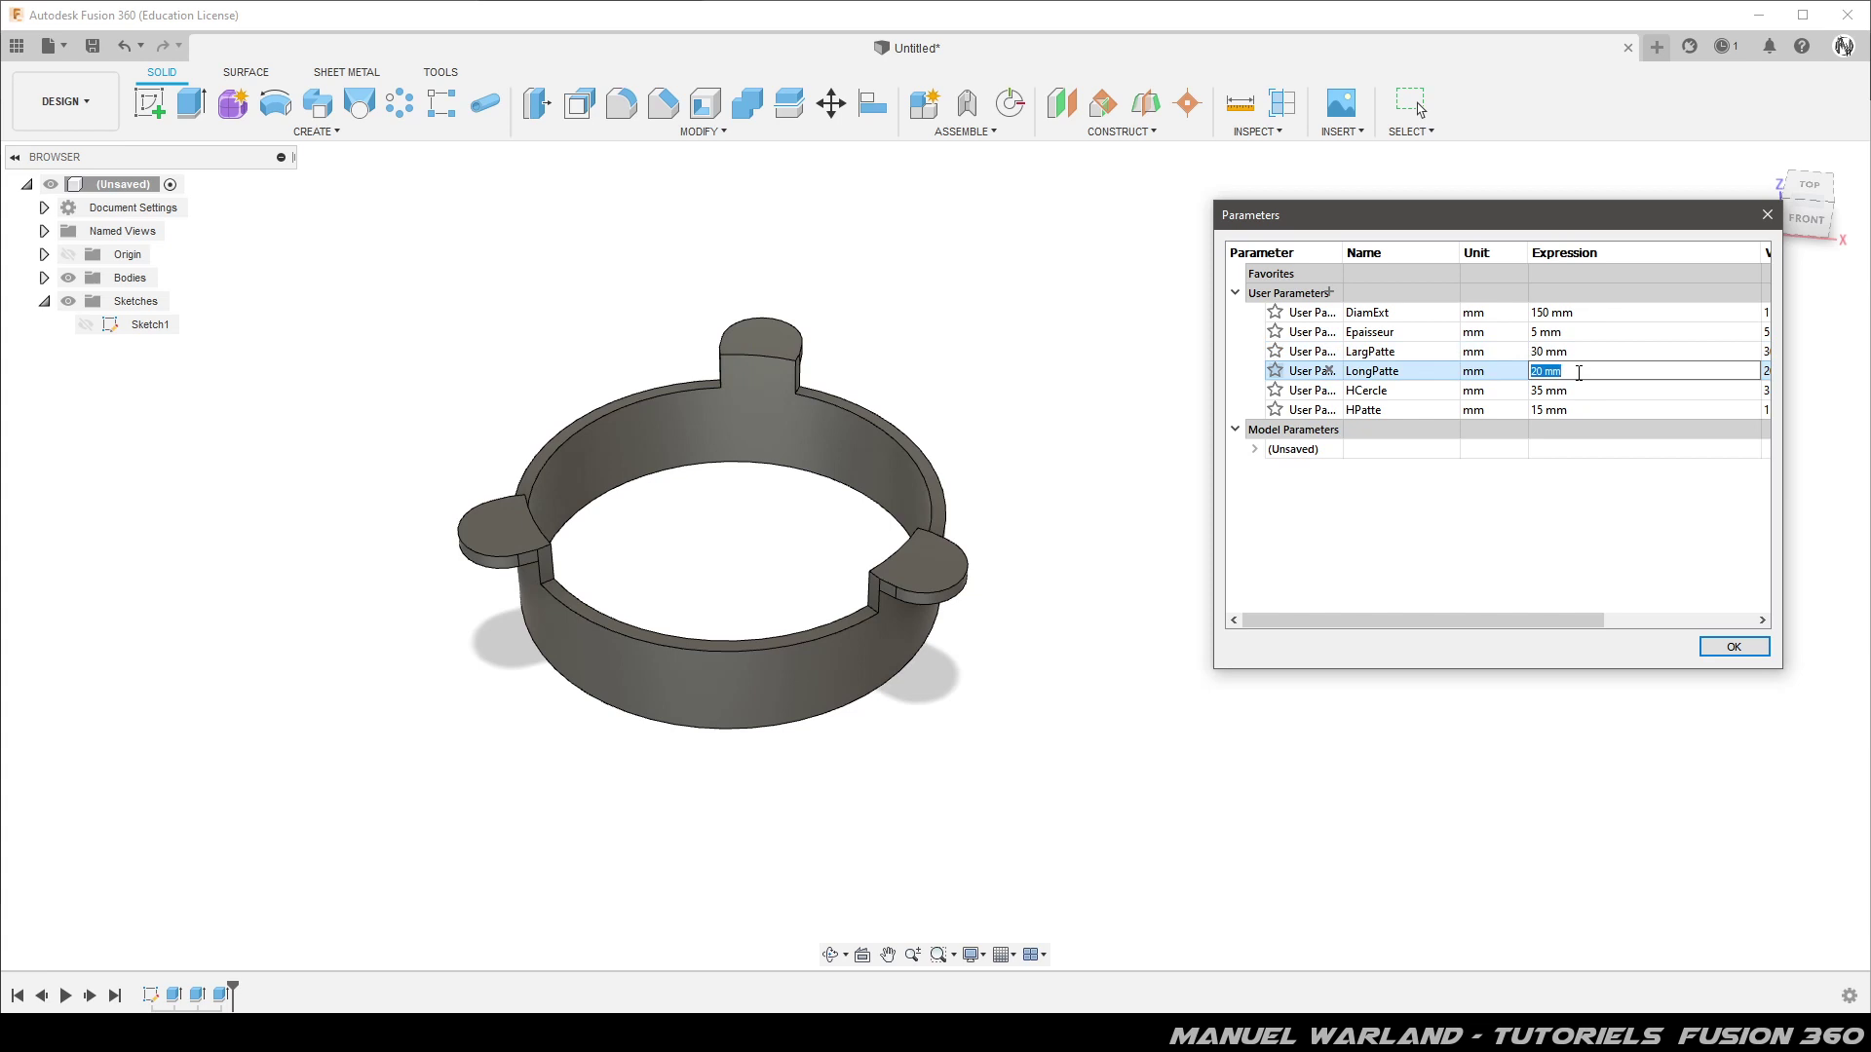
{"action": "type", "text": "50"}
{"action": "key", "text": "Return"}
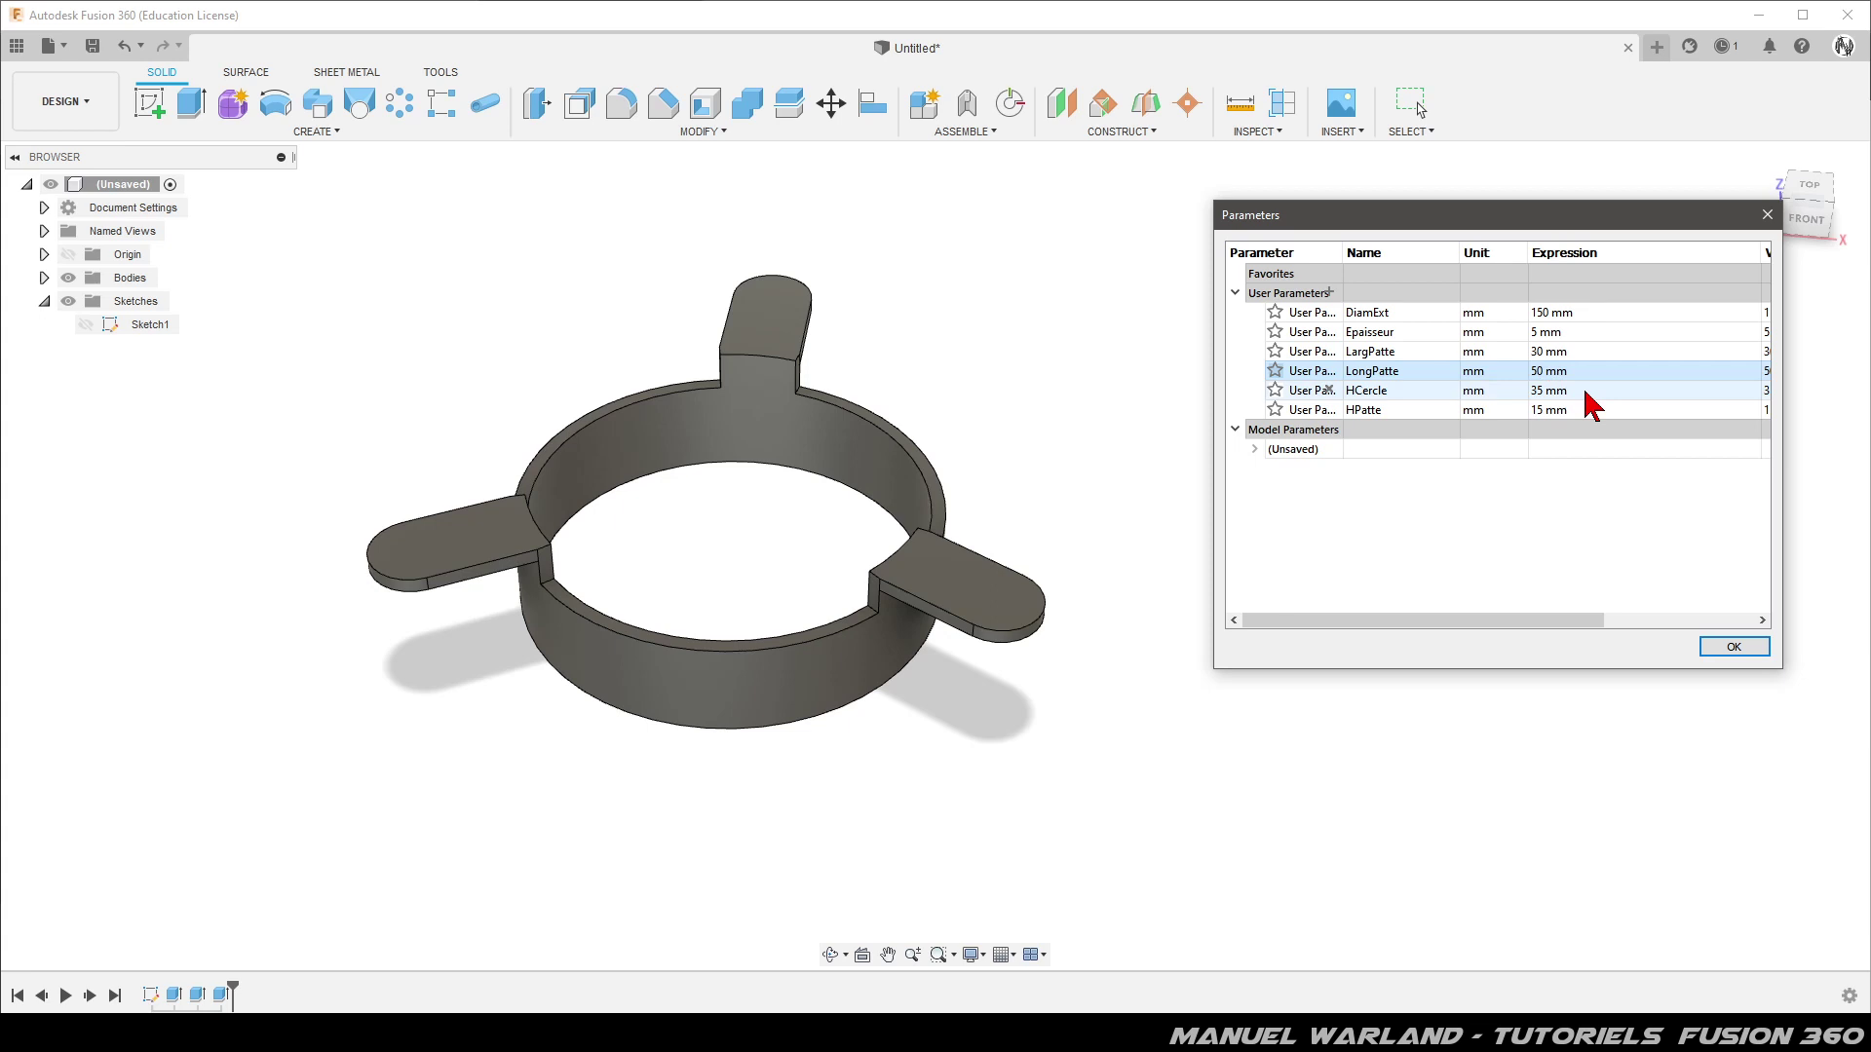
Set HCercle to 80 mm and HPatte to 30 mm, then orbit to inspect
{"action": "left_click", "coordinate": [1586, 392]}
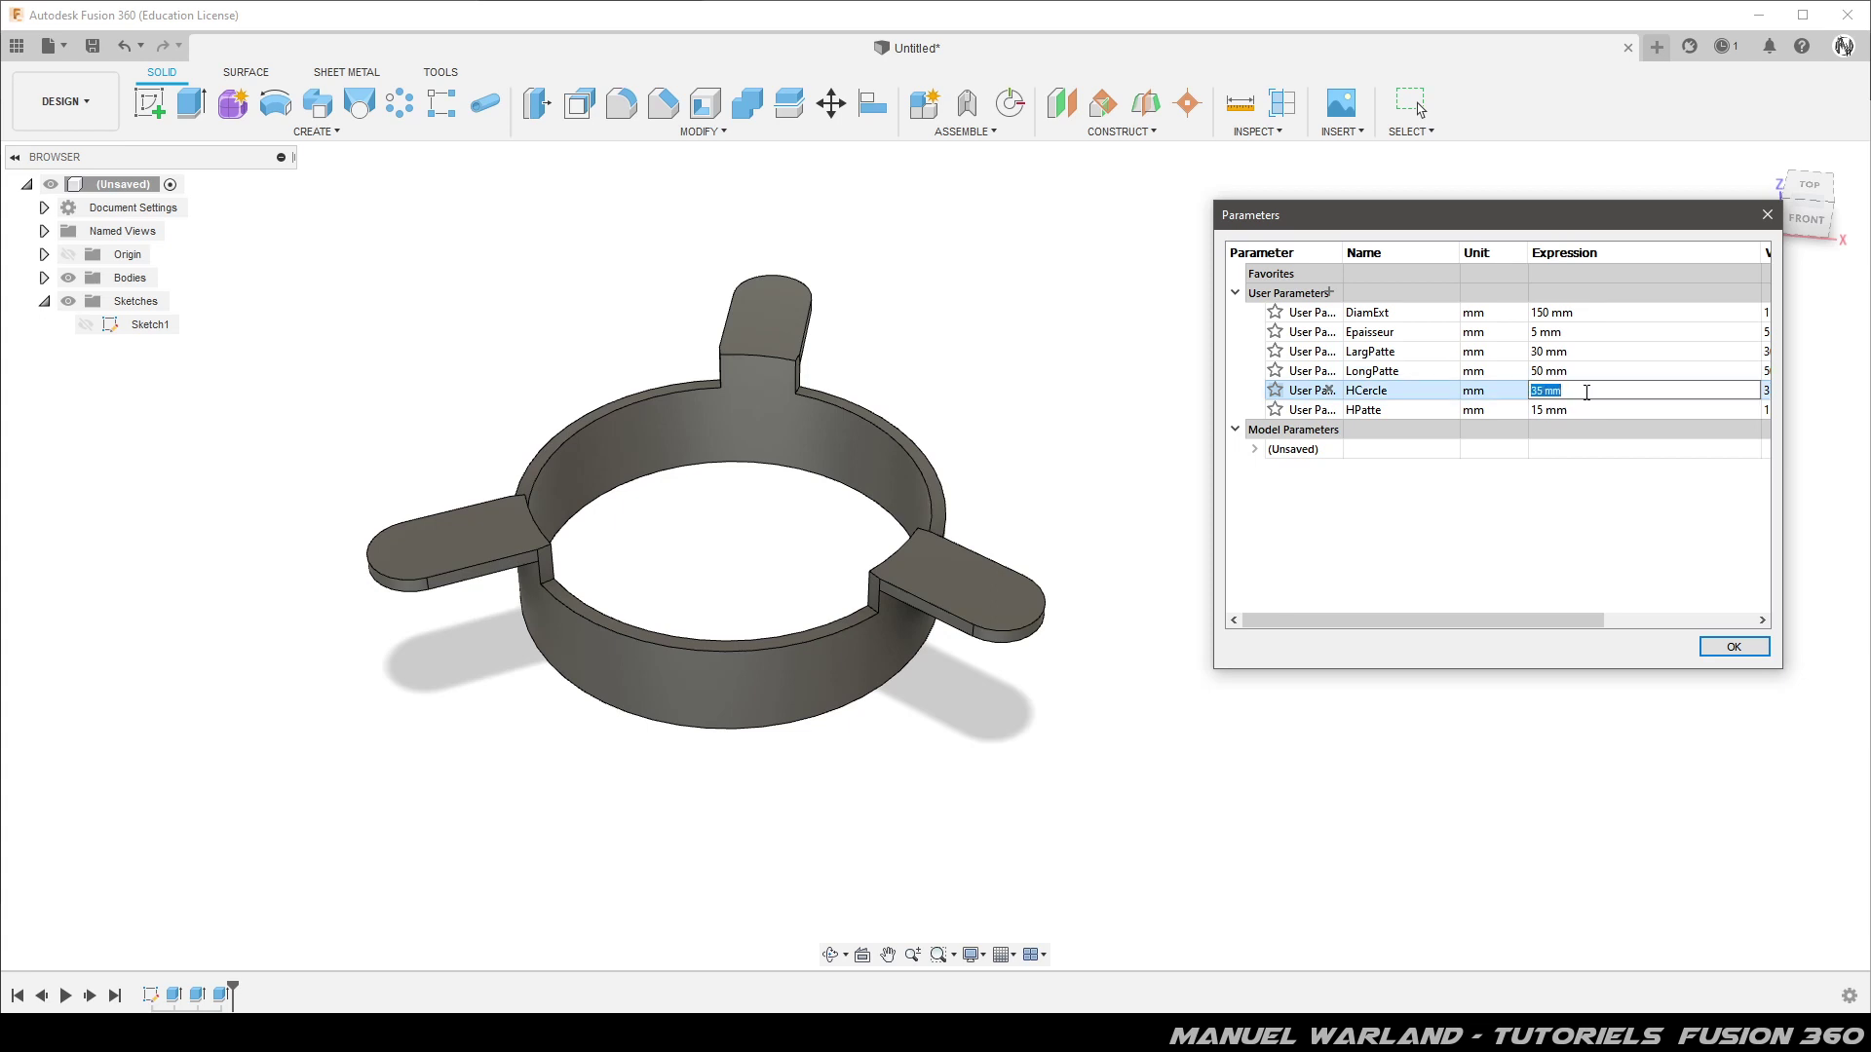
{"action": "type", "text": "80"}
{"action": "key", "text": "Return"}
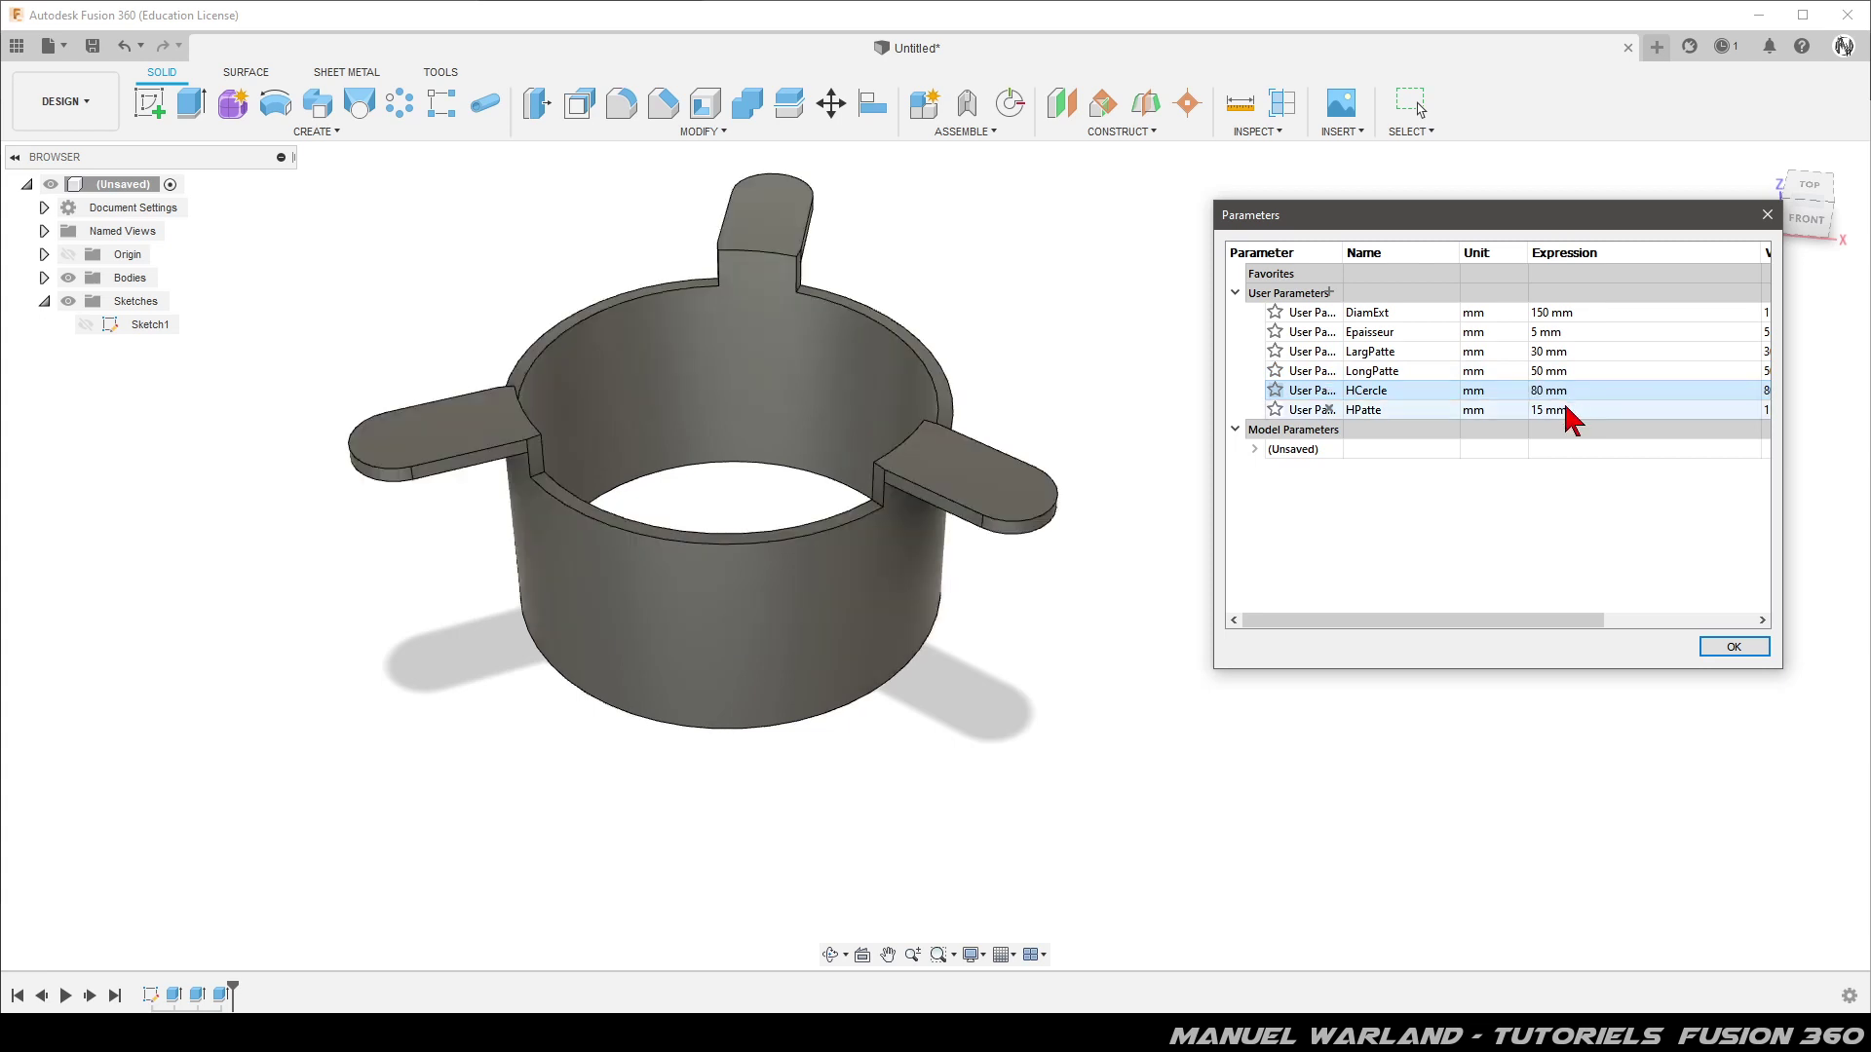
{"action": "left_click", "coordinate": [1565, 409]}
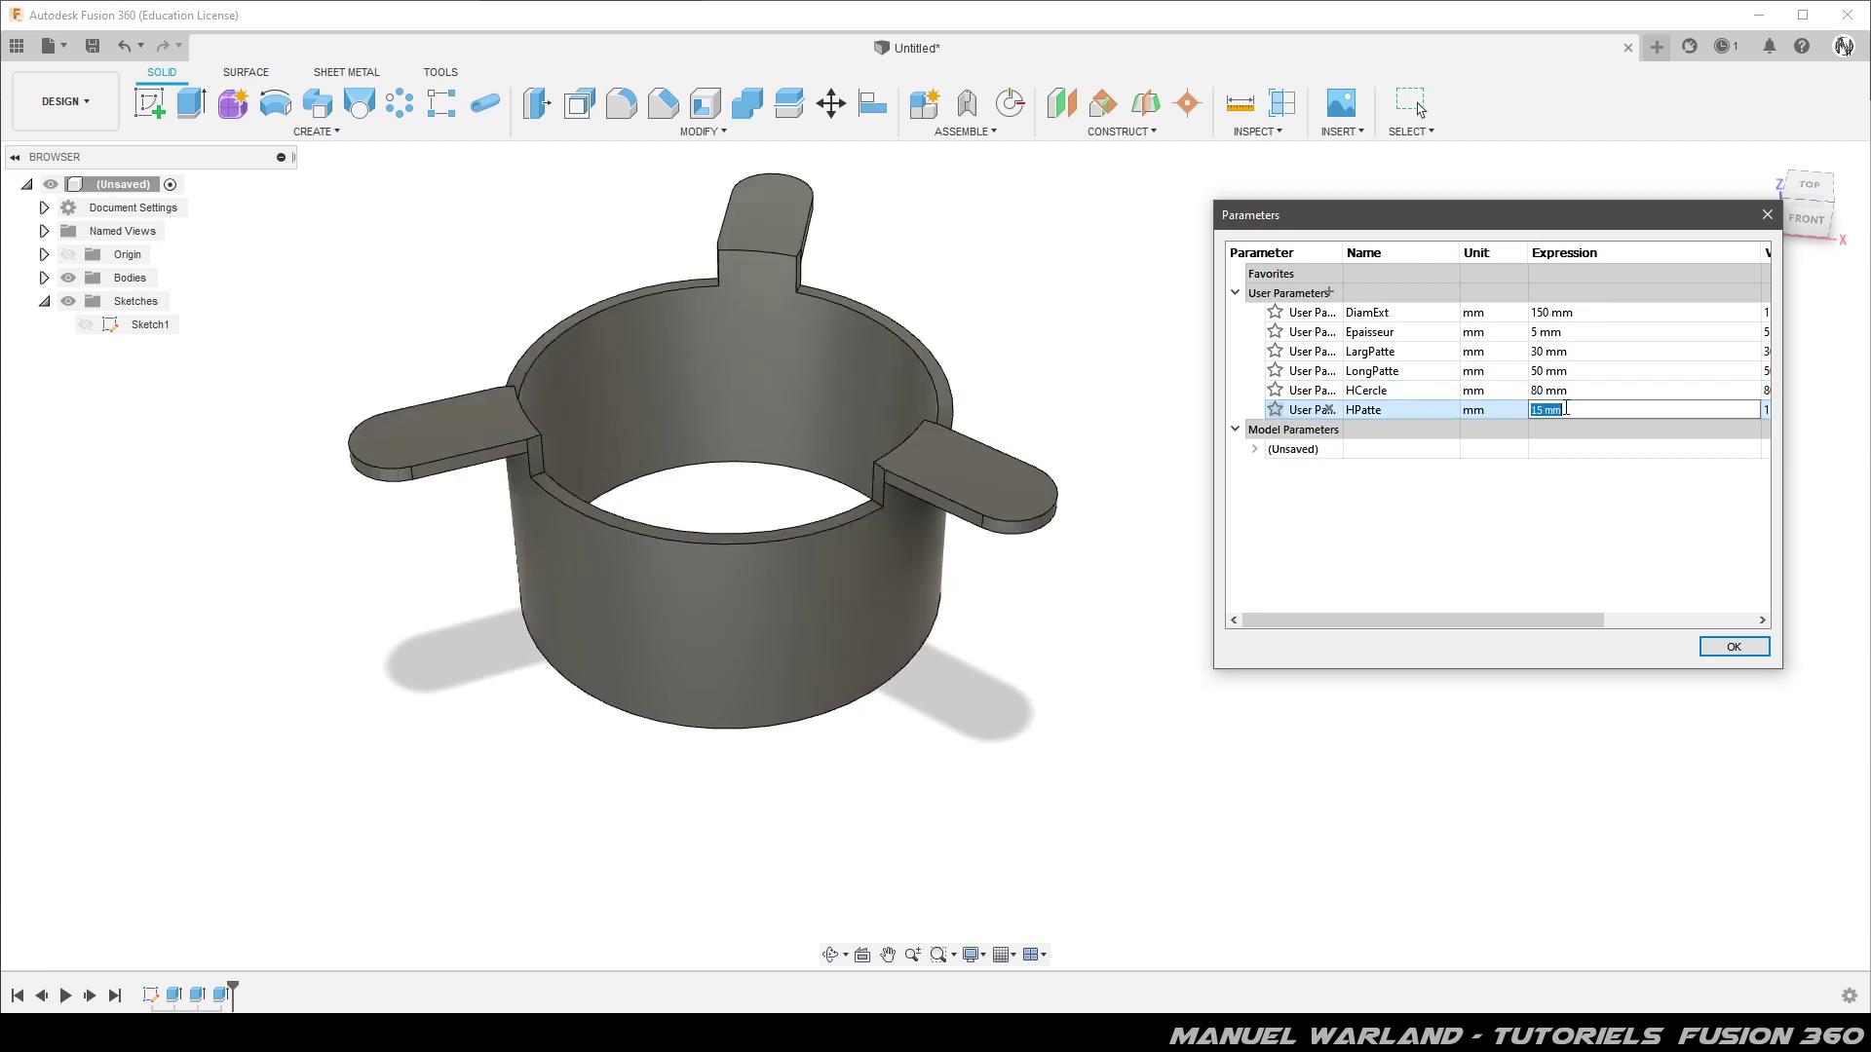
{"action": "type", "text": "30"}
{"action": "key", "text": "Return"}
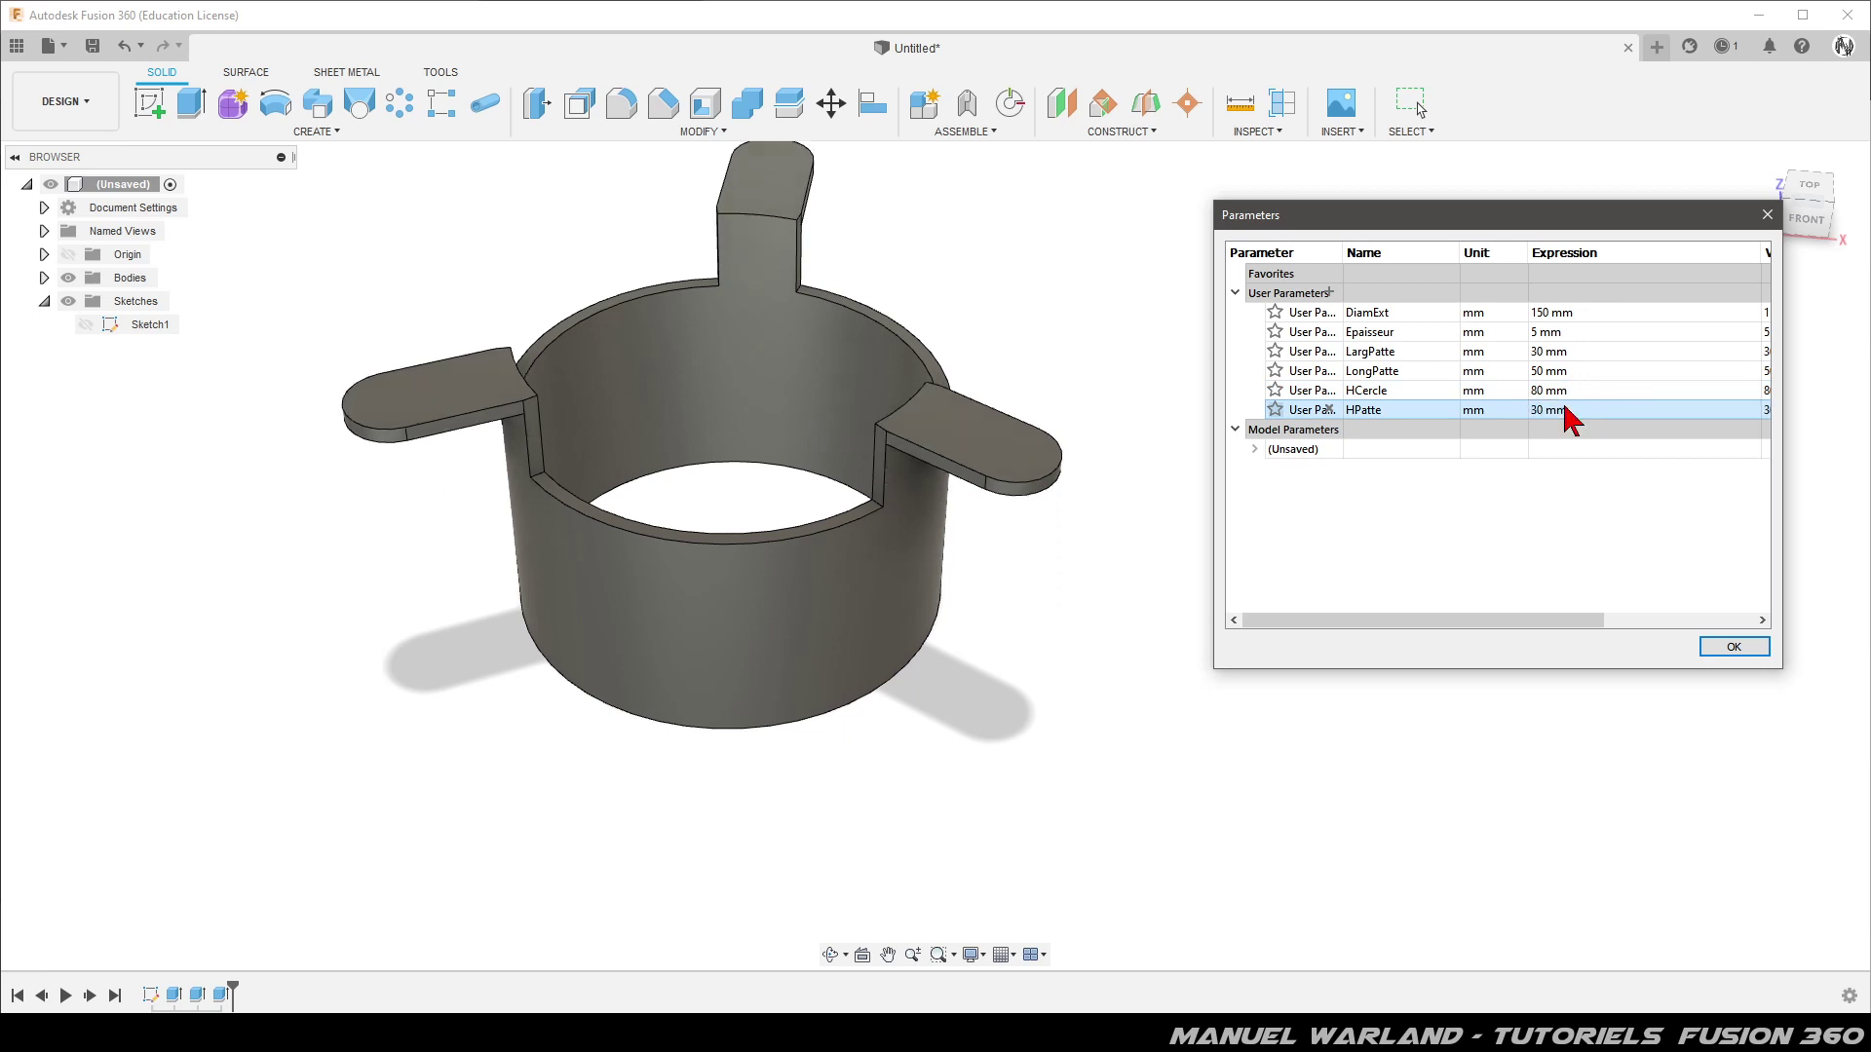
{"action": "mouse_move", "coordinate": [944, 763]}
{"action": "middle_mouse_down", "text": "shift"}
{"action": "mouse_move", "coordinate": [1014, 711]}
{"action": "mouse_move", "coordinate": [1120, 721]}
{"action": "mouse_move", "coordinate": [890, 705]}
{"action": "mouse_move", "coordinate": [899, 739]}
{"action": "middle_mouse_up", "text": "shift"}
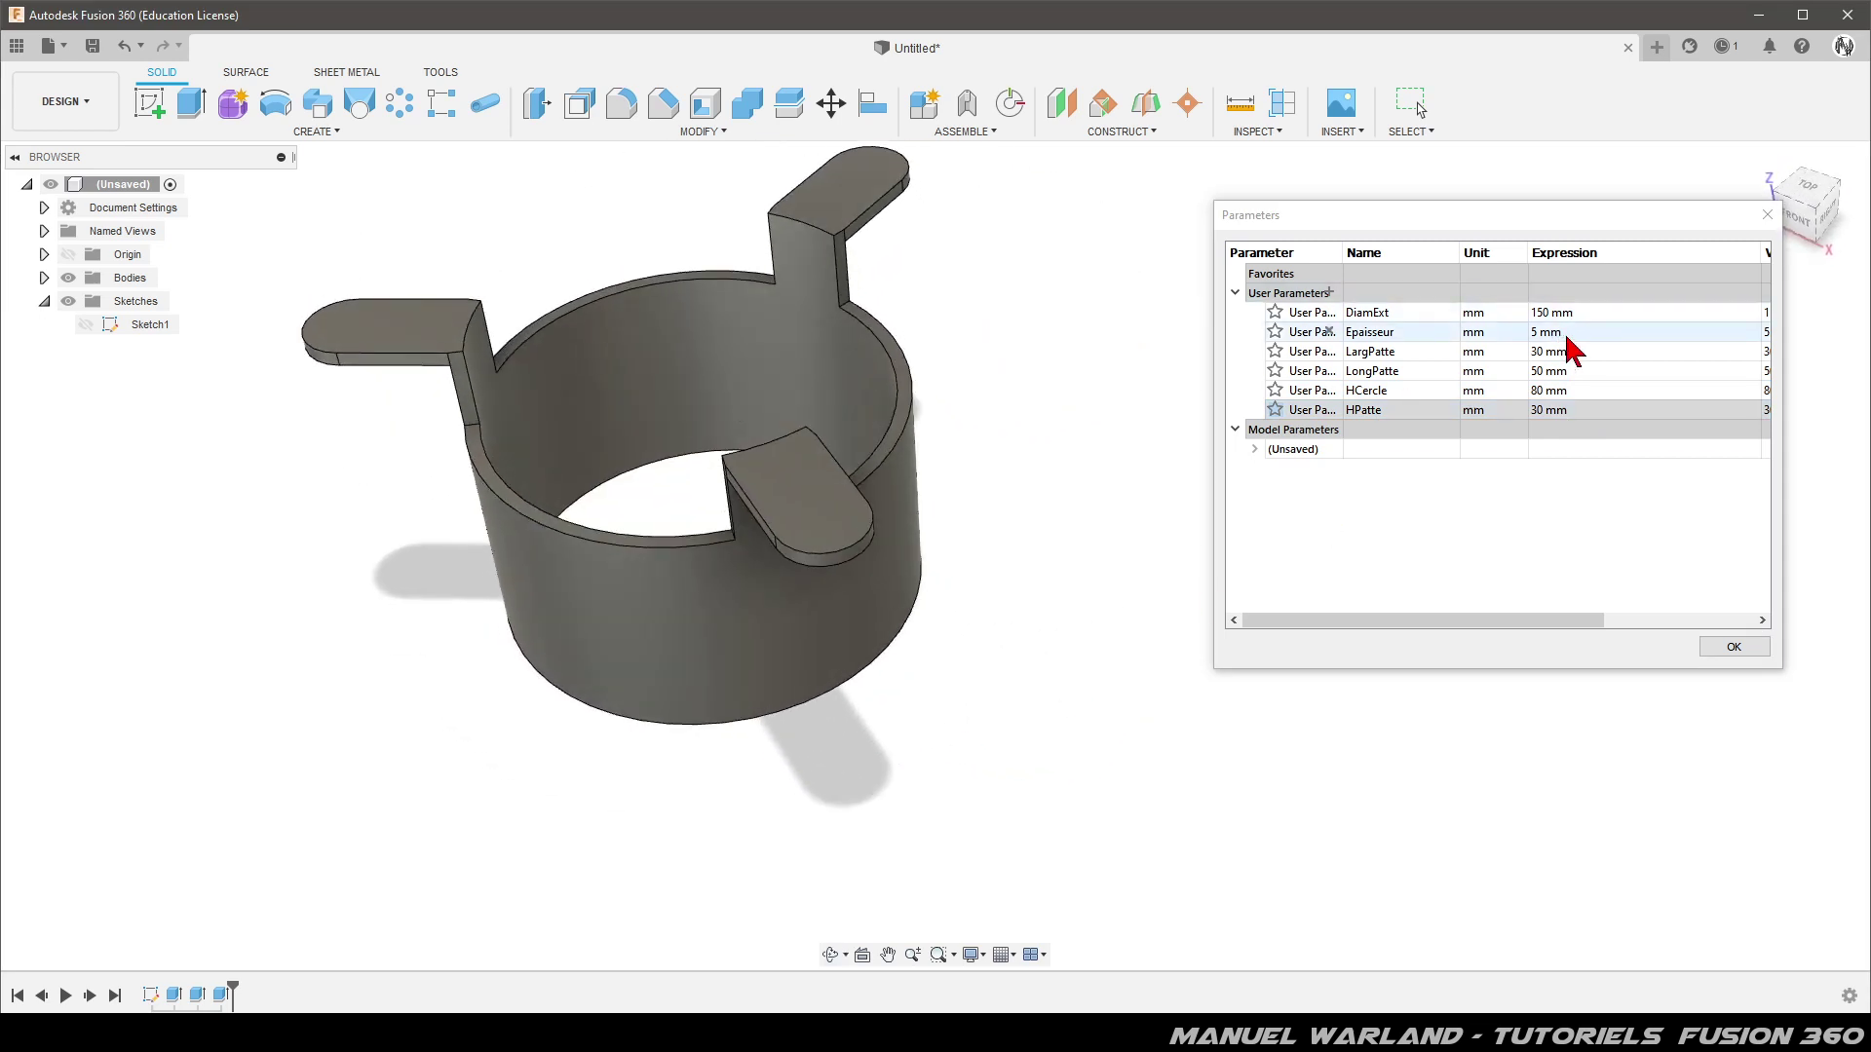
Set Epaisseur to 2 mm and LargPatte to 15 mm
{"action": "left_click", "coordinate": [1592, 335]}
{"action": "type", "text": "2"}
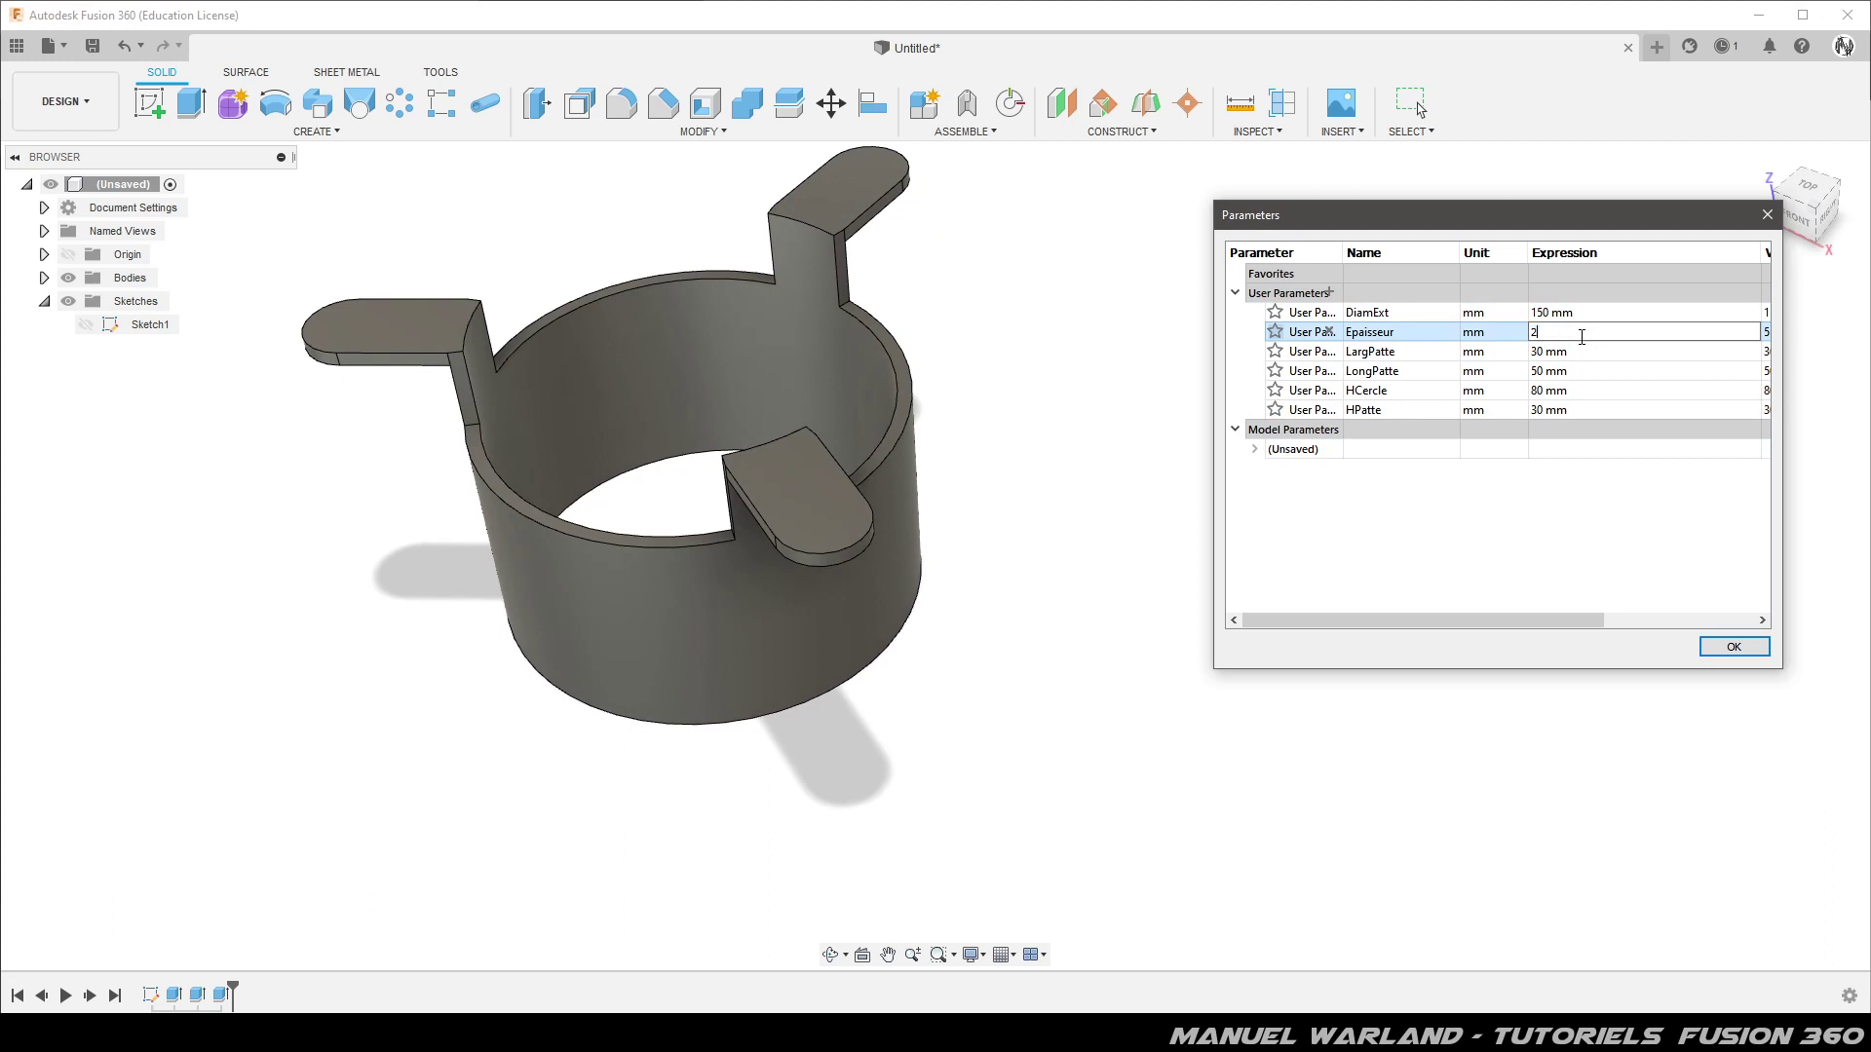
{"action": "key", "text": "Return"}
{"action": "mouse_move", "coordinate": [956, 680]}
{"action": "middle_mouse_down", "text": "shift"}
{"action": "mouse_move", "coordinate": [1043, 655]}
{"action": "mouse_move", "coordinate": [1113, 663]}
{"action": "mouse_move", "coordinate": [994, 597]}
{"action": "mouse_move", "coordinate": [1032, 585]}
{"action": "mouse_move", "coordinate": [1019, 626]}
{"action": "mouse_move", "coordinate": [1036, 639]}
{"action": "mouse_move", "coordinate": [1009, 655]}
{"action": "middle_mouse_up", "text": "shift"}
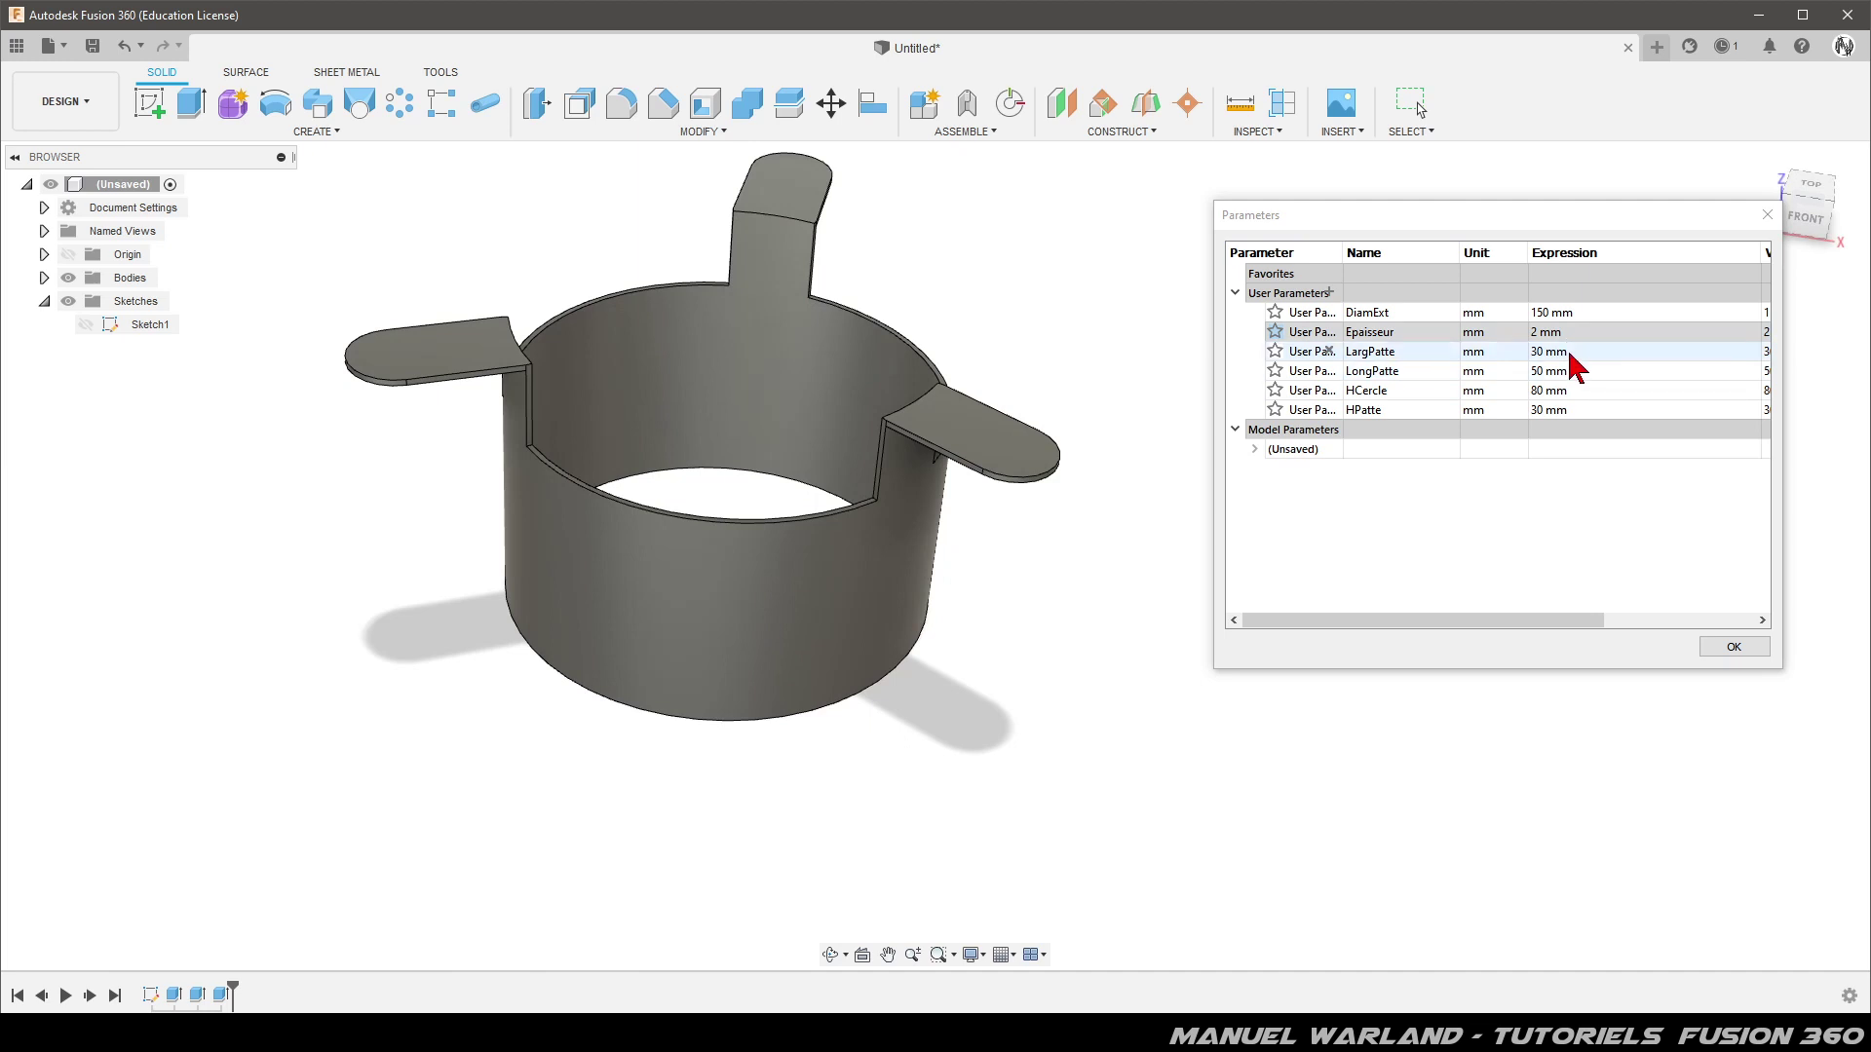
{"action": "left_click", "coordinate": [1569, 354]}
{"action": "type", "text": "15"}
{"action": "key", "text": "Return"}
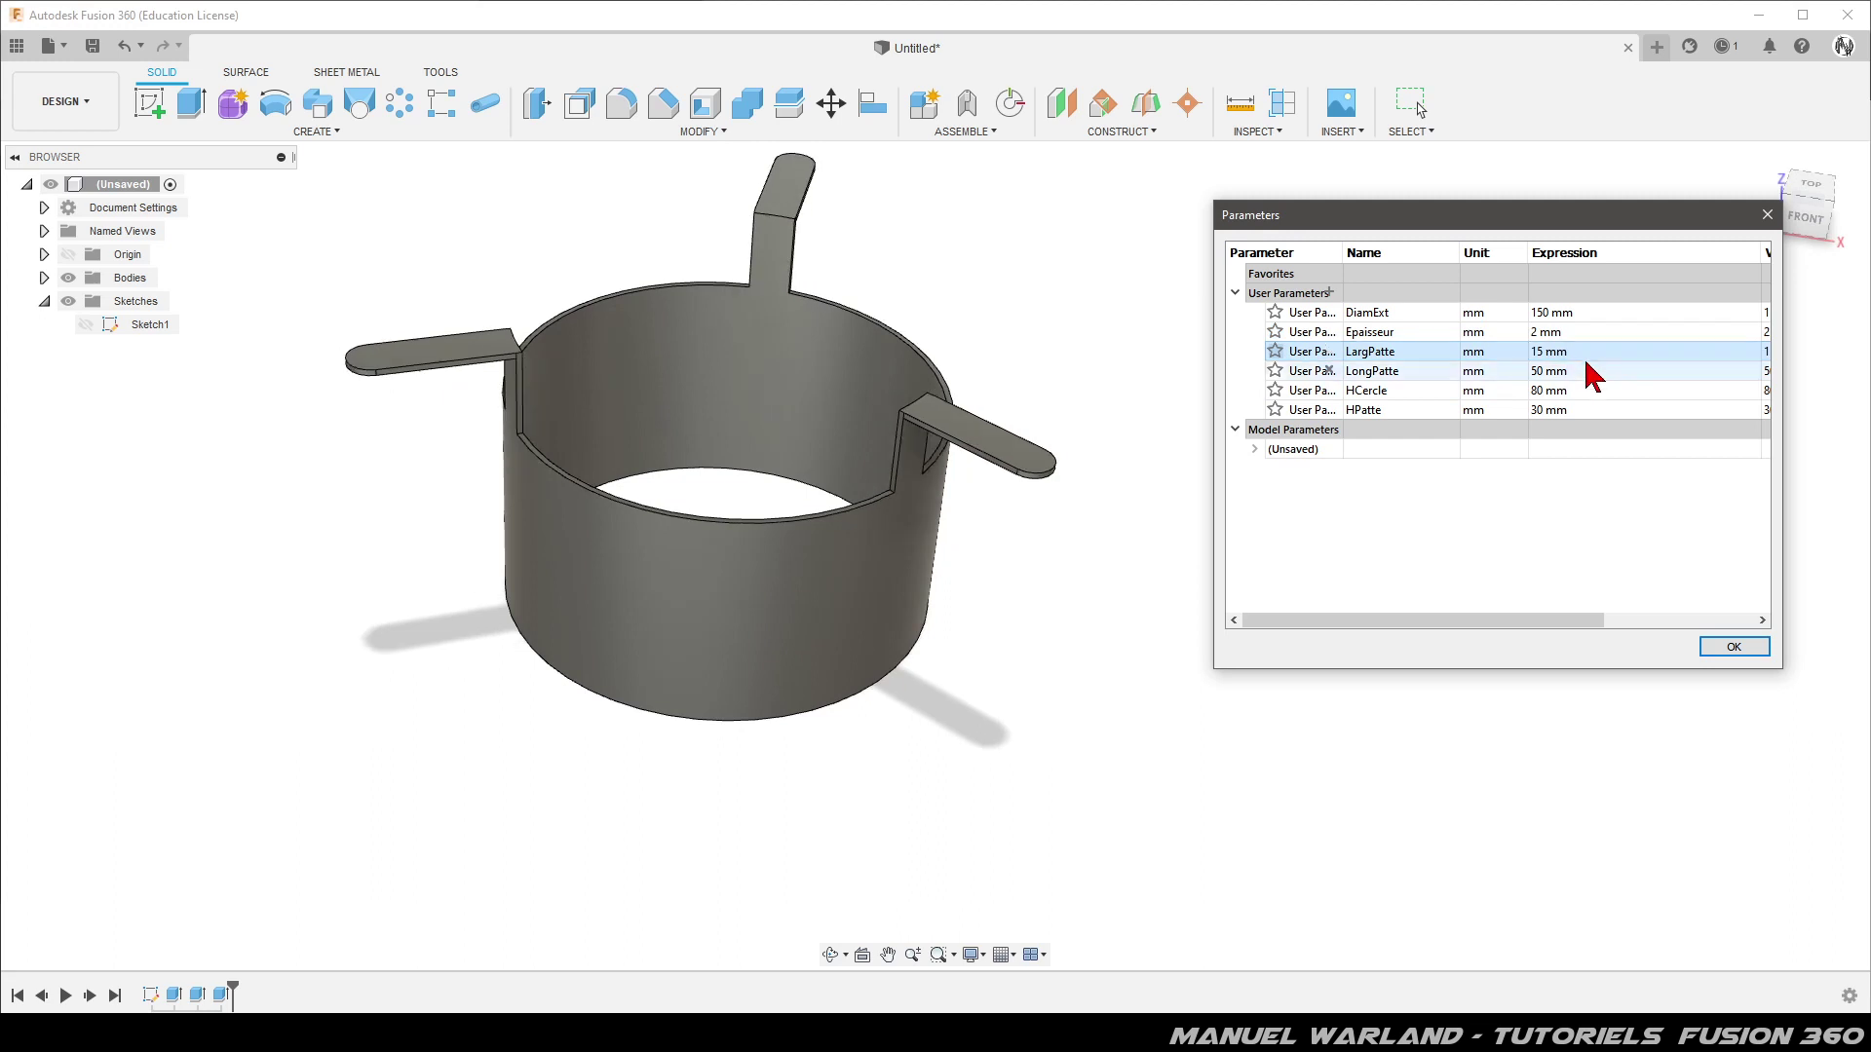
Set LongPatte to 35 mm and HCercle to 25 mm
{"action": "left_click", "coordinate": [1561, 372]}
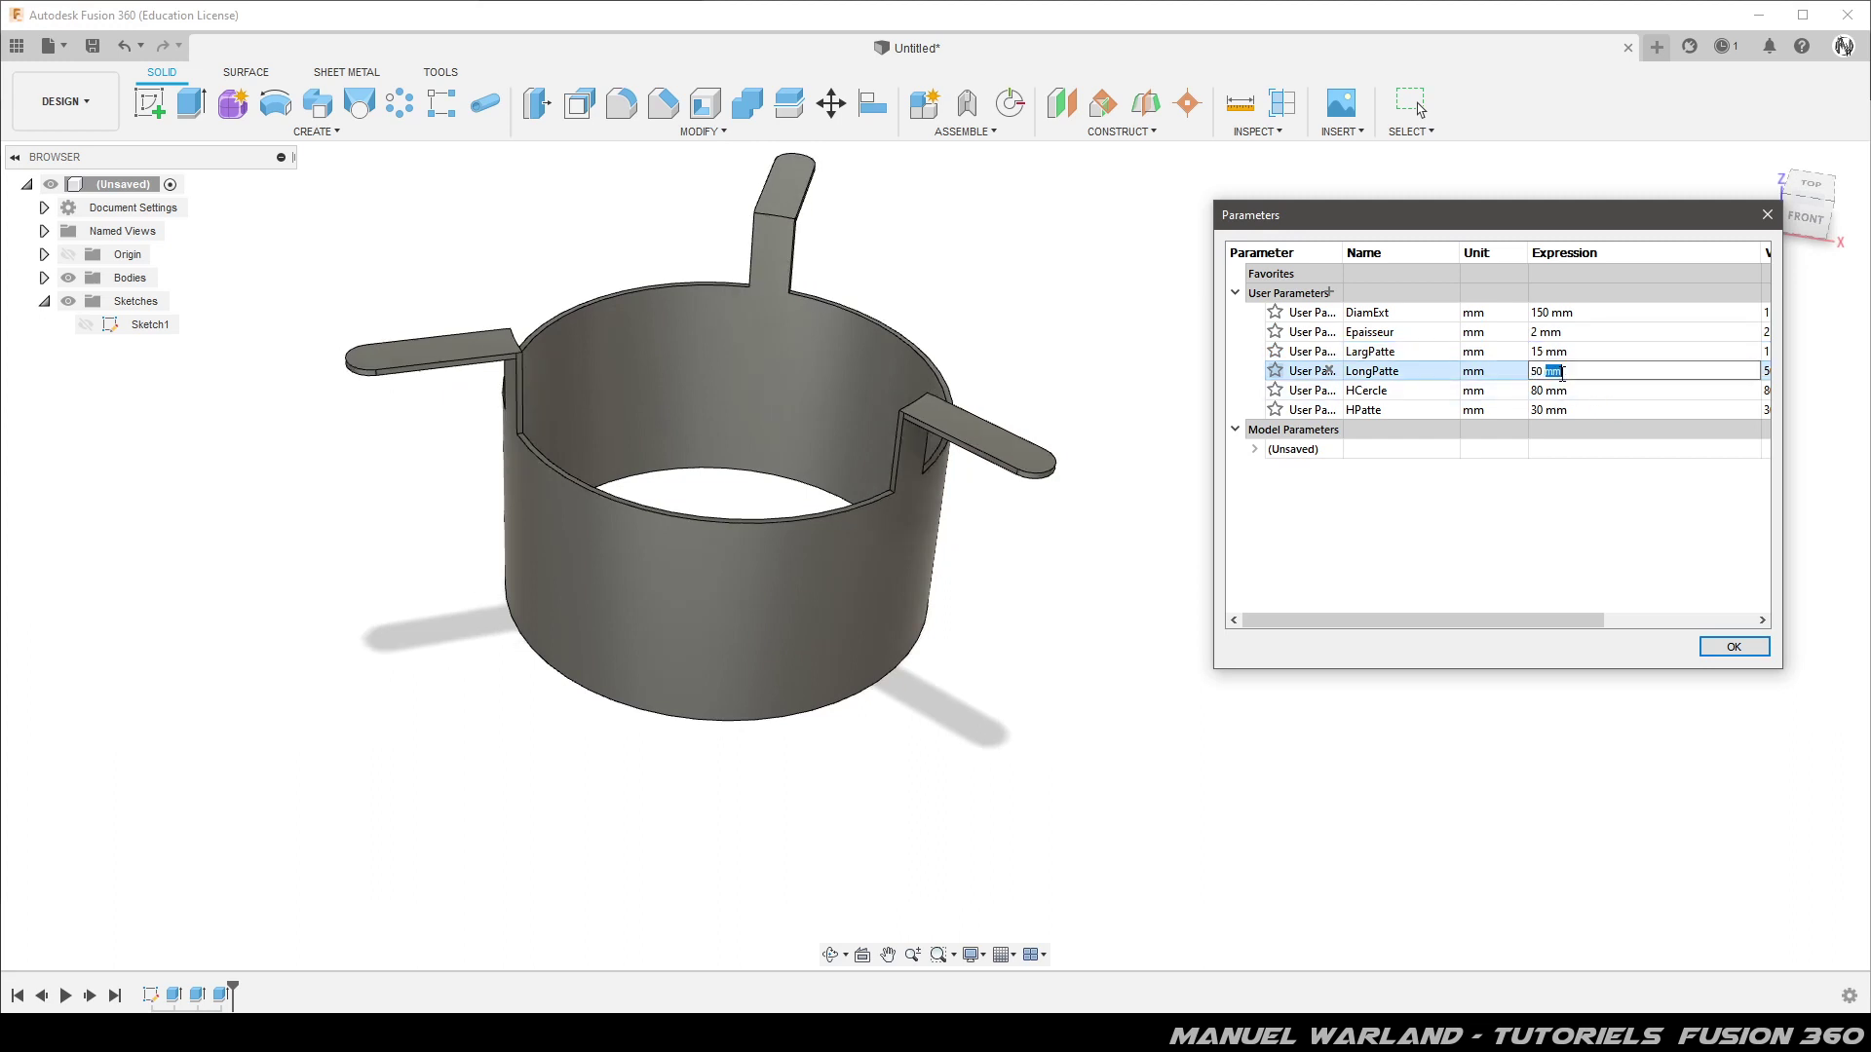
{"action": "key", "text": "ctrl+shift+Left"}
{"action": "key", "text": "ctrl+shift+Left"}
{"action": "type", "text": "35"}
{"action": "key", "text": "Return"}
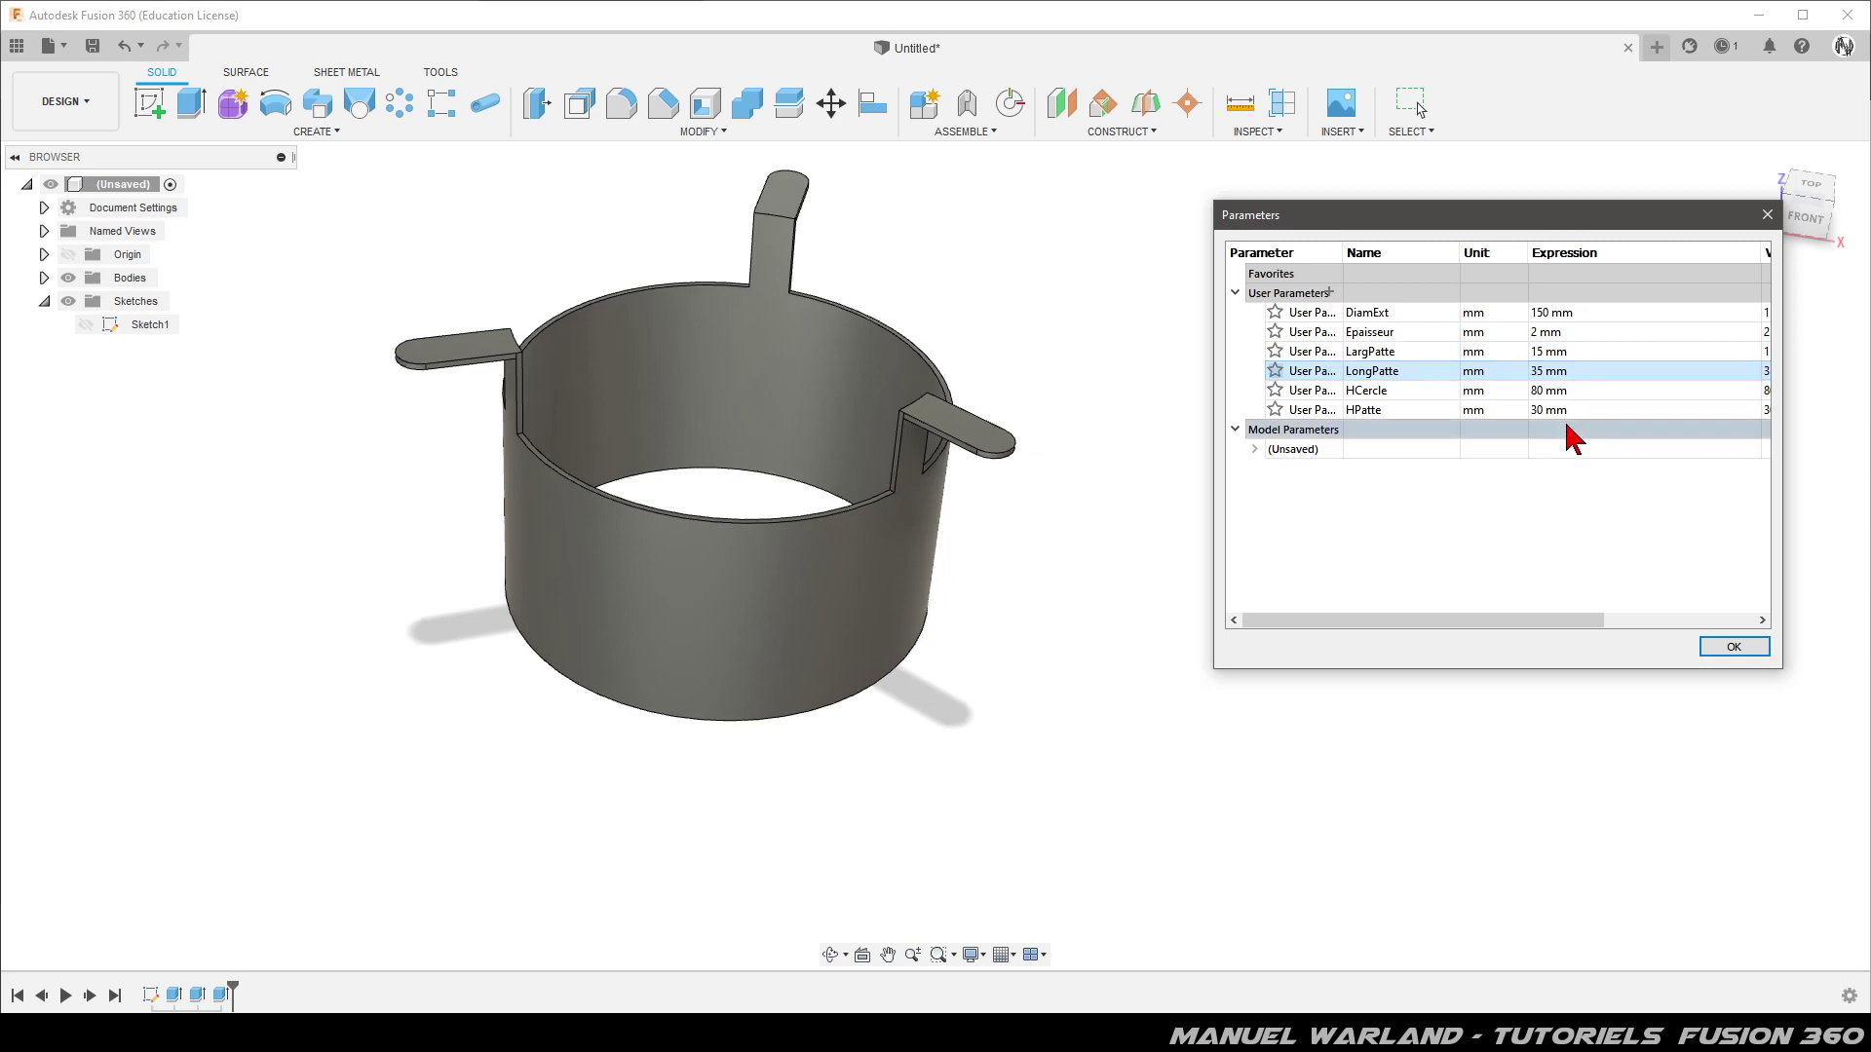
{"action": "left_click", "coordinate": [1568, 391]}
{"action": "key", "text": "ctrl+shift+Left"}
{"action": "key", "text": "ctrl+shift+Left"}
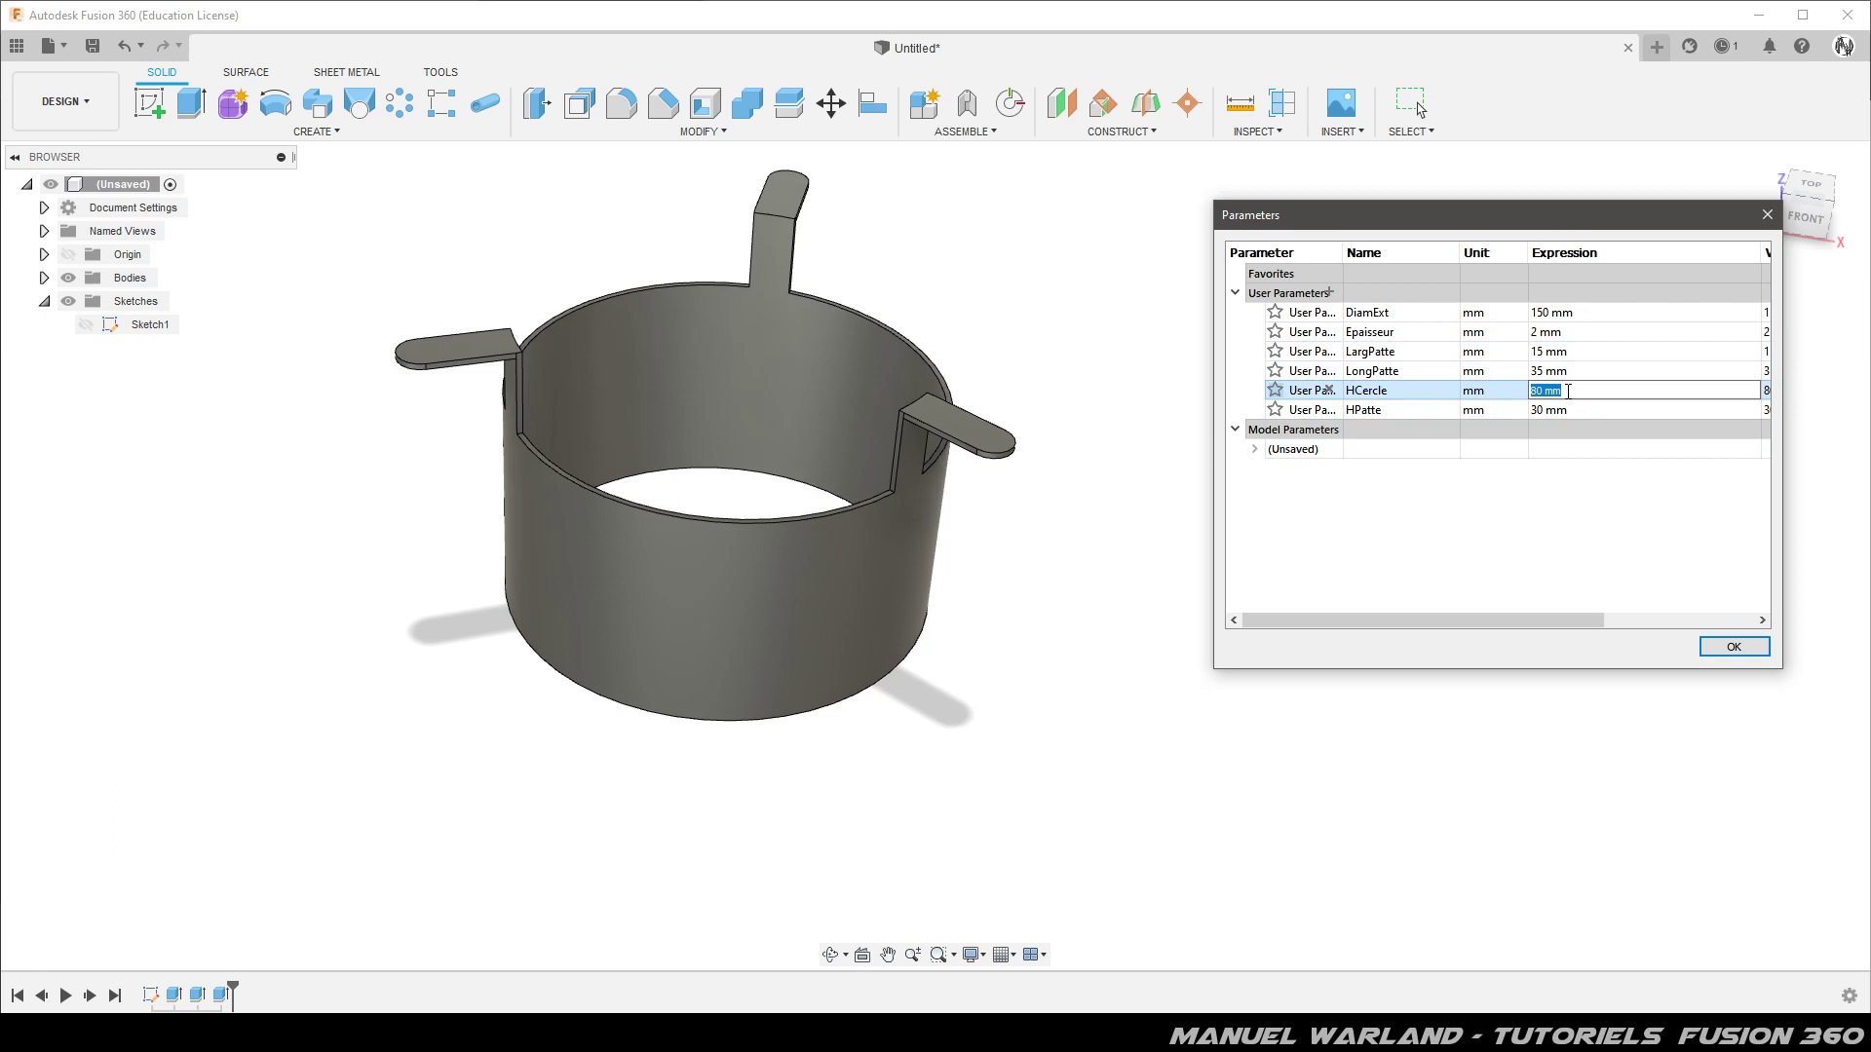
{"action": "type", "text": "2"}
{"action": "type", "text": "5"}
{"action": "key", "text": "Return"}
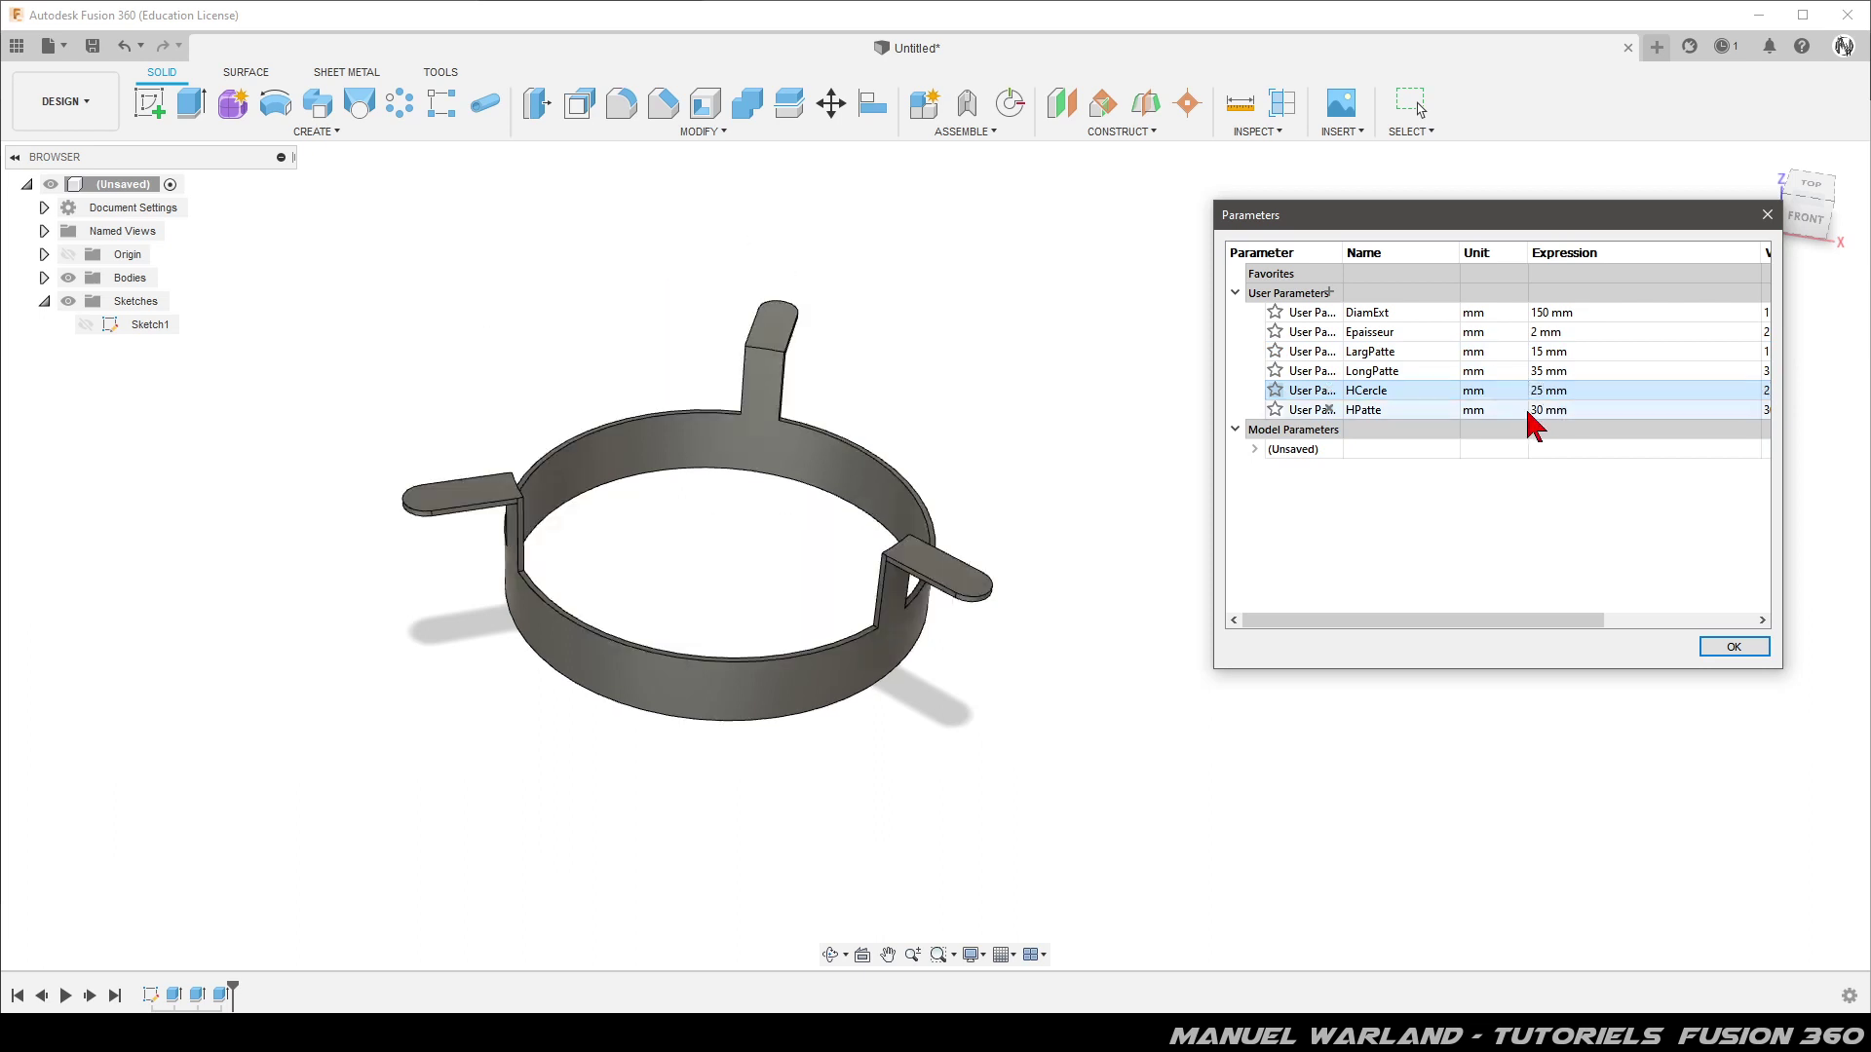
Set HPatte to 20 mm and orbit to view the slimmed ring
{"action": "left_click", "coordinate": [1544, 410]}
{"action": "type", "text": "2"}
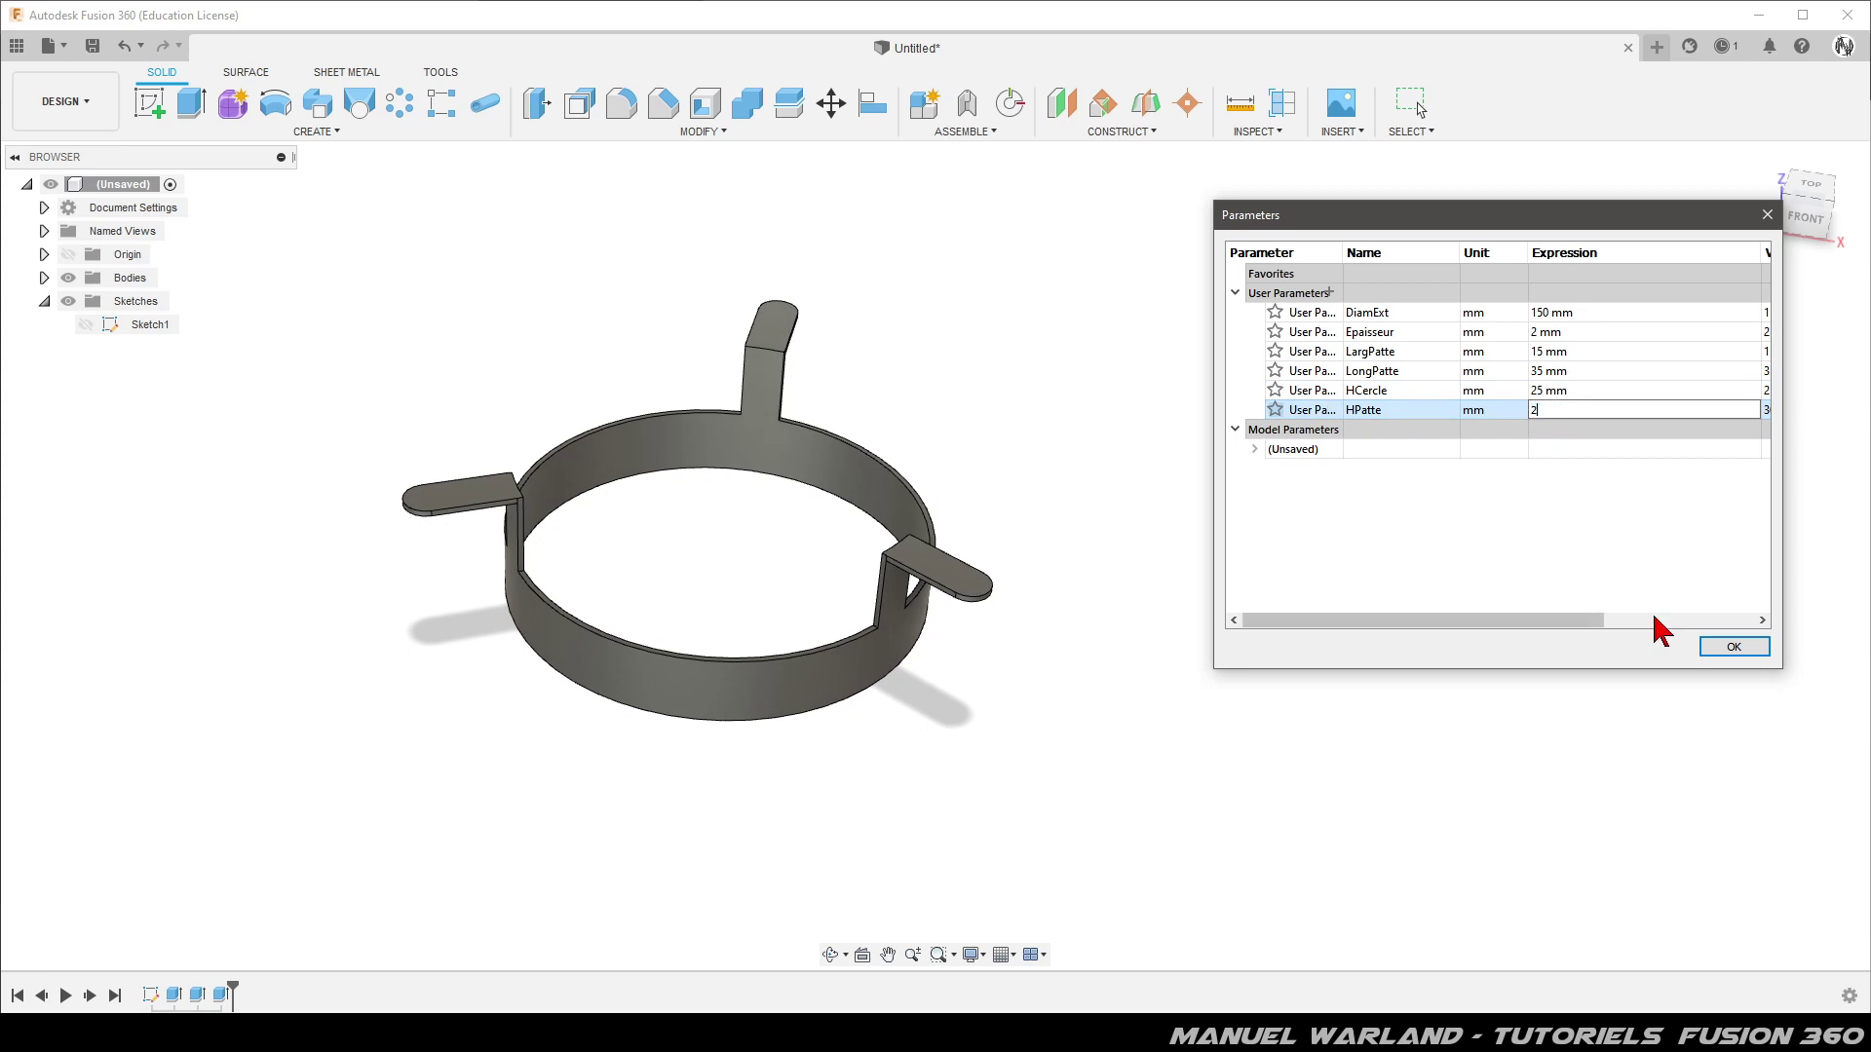
{"action": "type", "text": "0"}
{"action": "key", "text": "Return"}
{"action": "mouse_move", "coordinate": [927, 738]}
{"action": "middle_mouse_down", "text": "shift"}
{"action": "mouse_move", "coordinate": [856, 730]}
{"action": "mouse_move", "coordinate": [845, 694]}
{"action": "mouse_move", "coordinate": [881, 702]}
{"action": "mouse_move", "coordinate": [826, 676]}
{"action": "mouse_move", "coordinate": [885, 701]}
{"action": "middle_mouse_up", "text": "shift"}
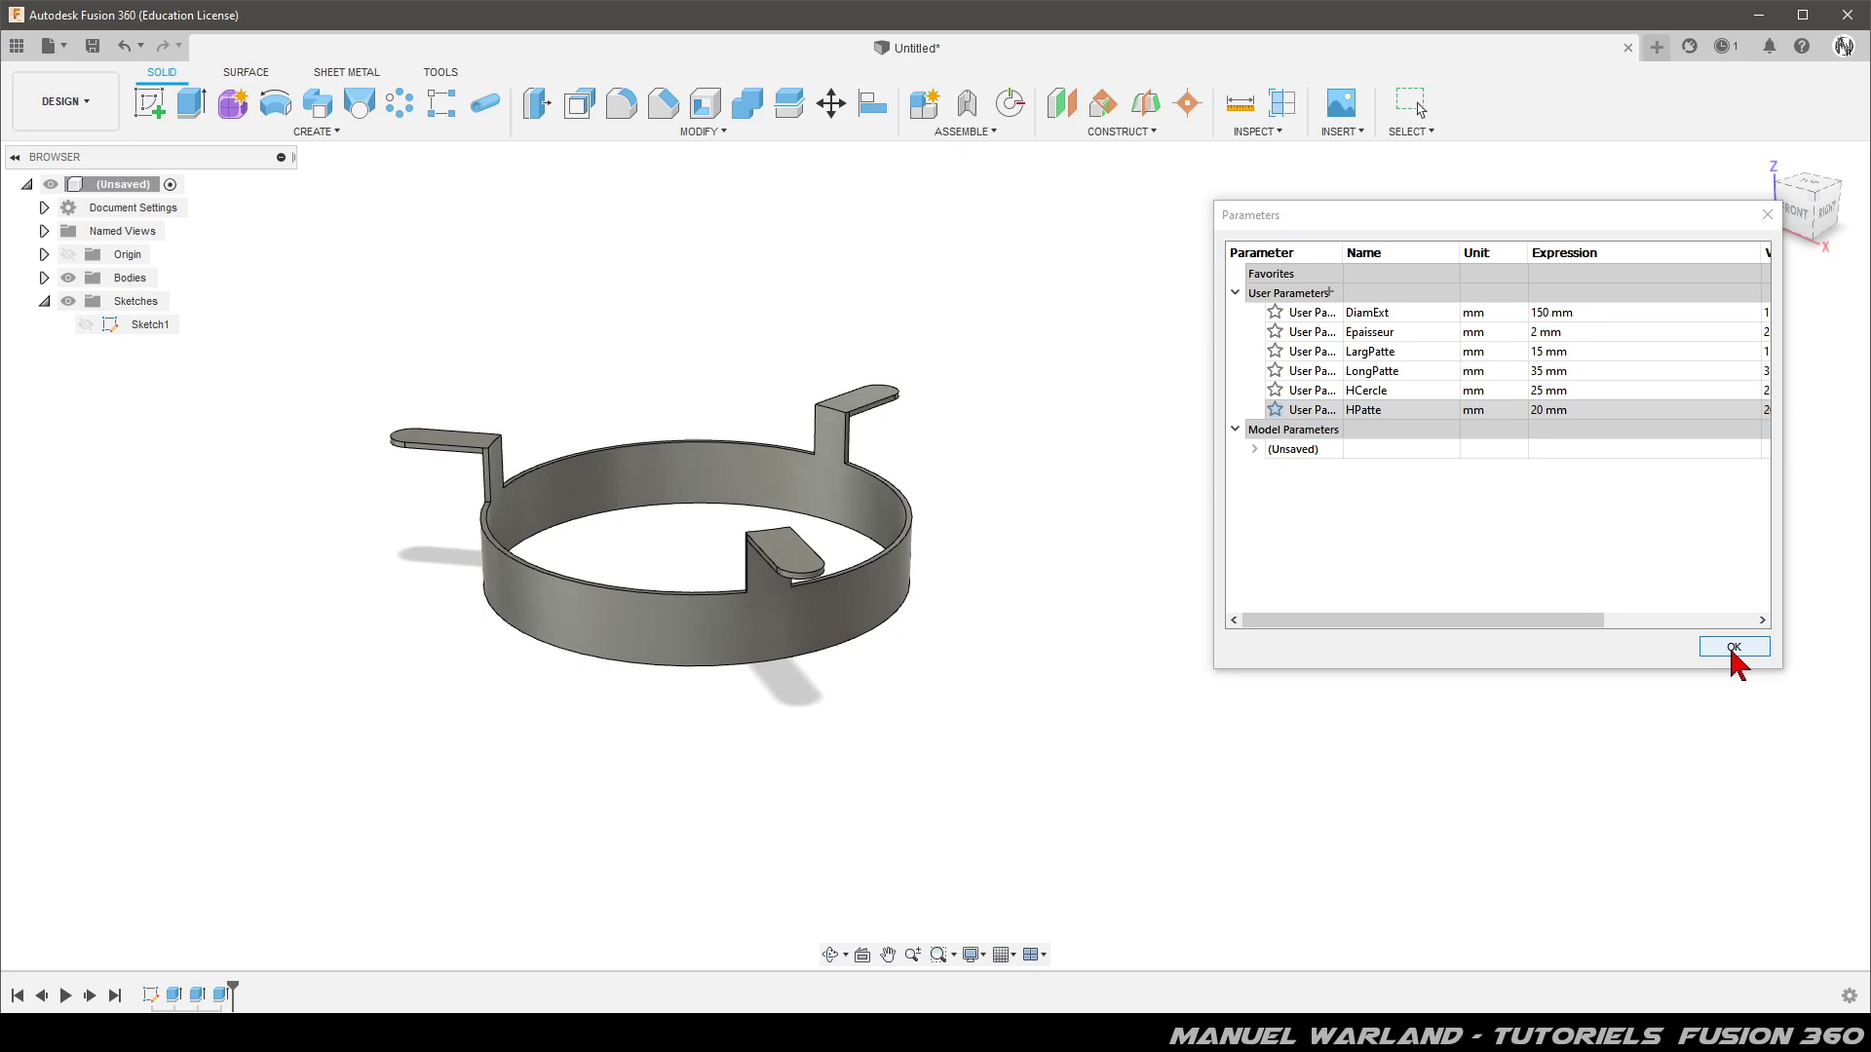
Accept the final parameter values with OK
{"action": "left_click", "coordinate": [1733, 648]}
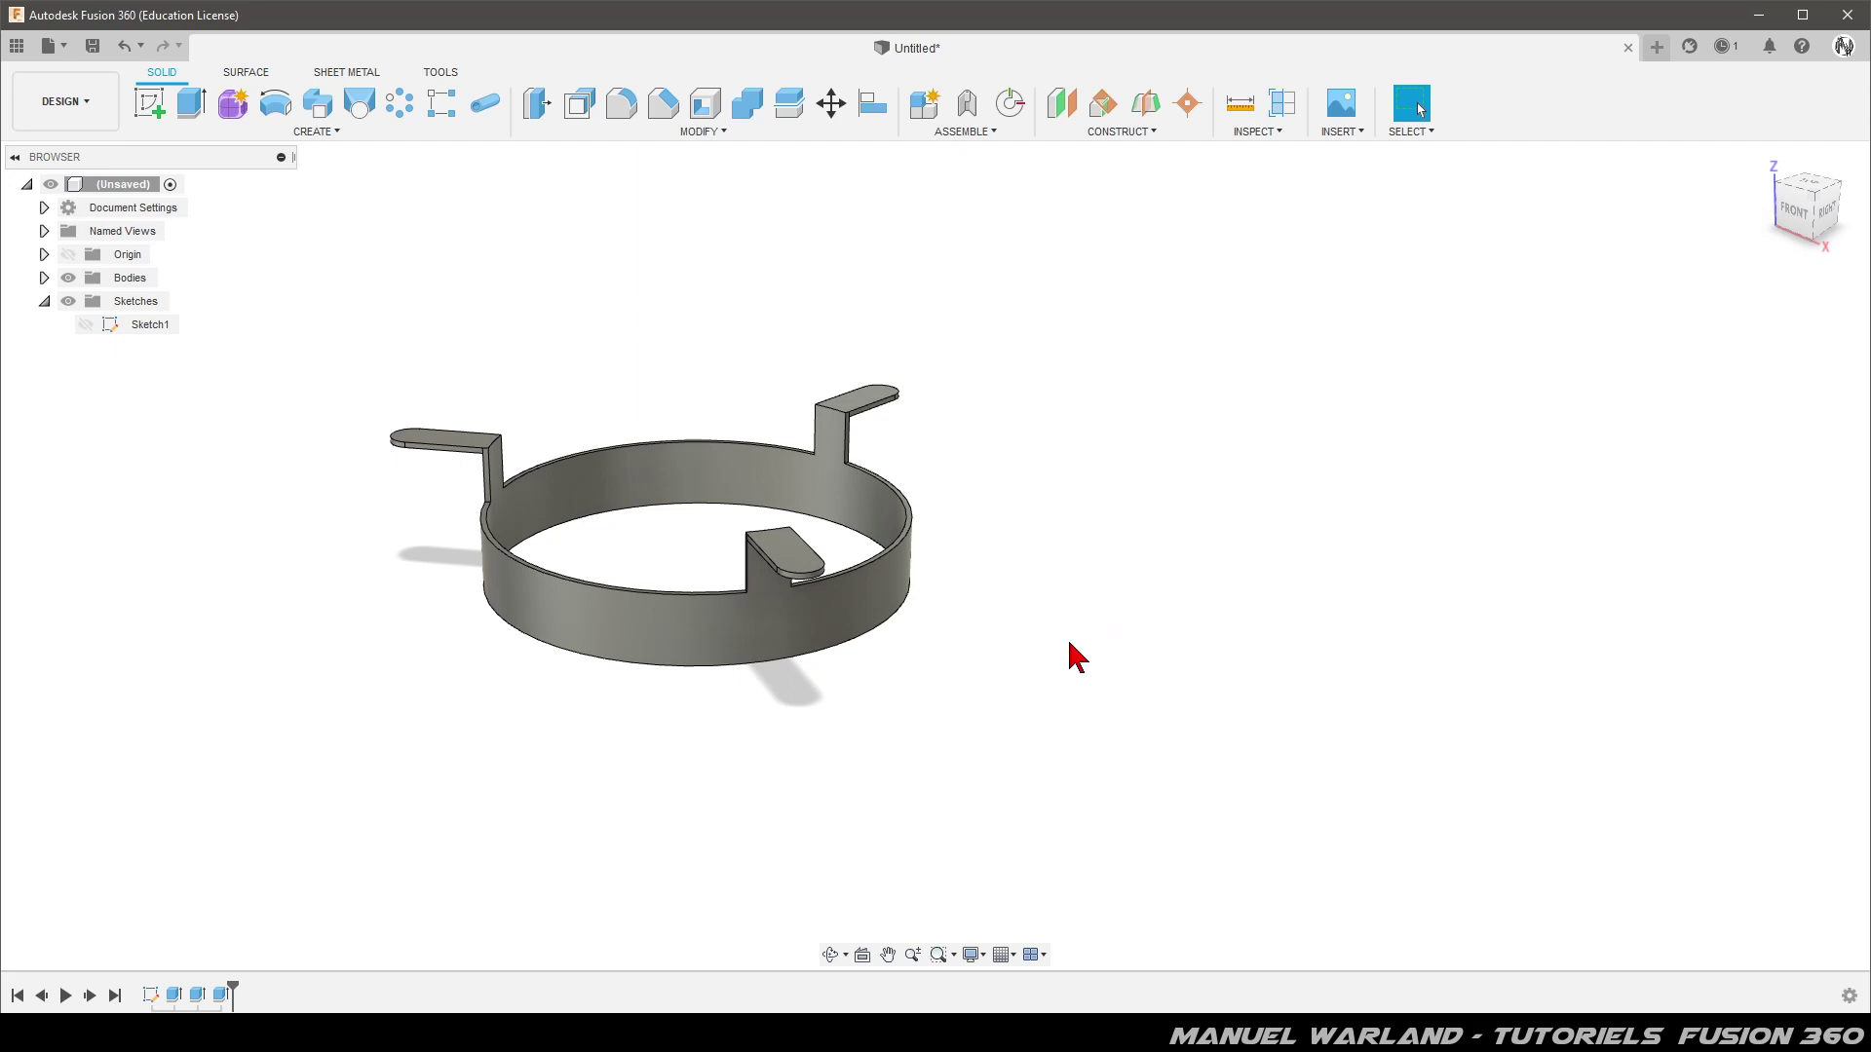